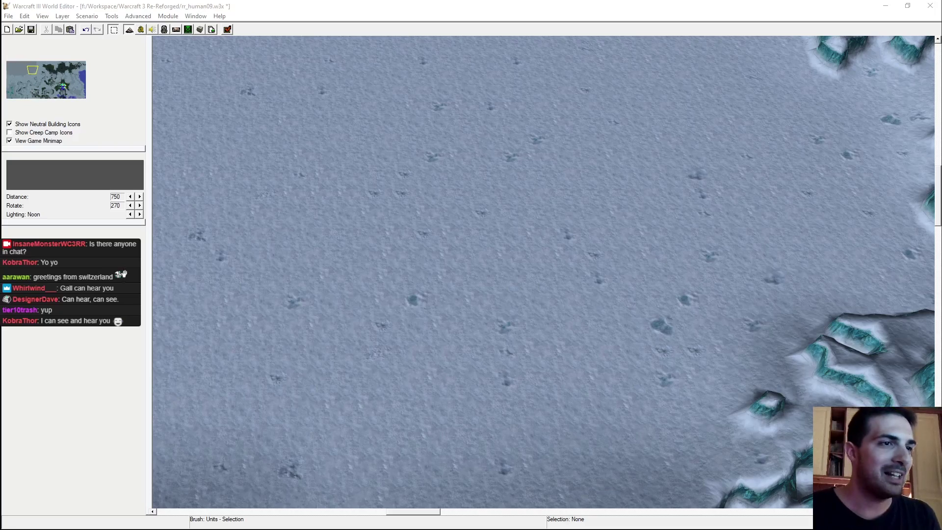
Examine the already built forests, ice cliffs, ruins and player start area across the map
right_click_drag(250, 206, 648, 140)
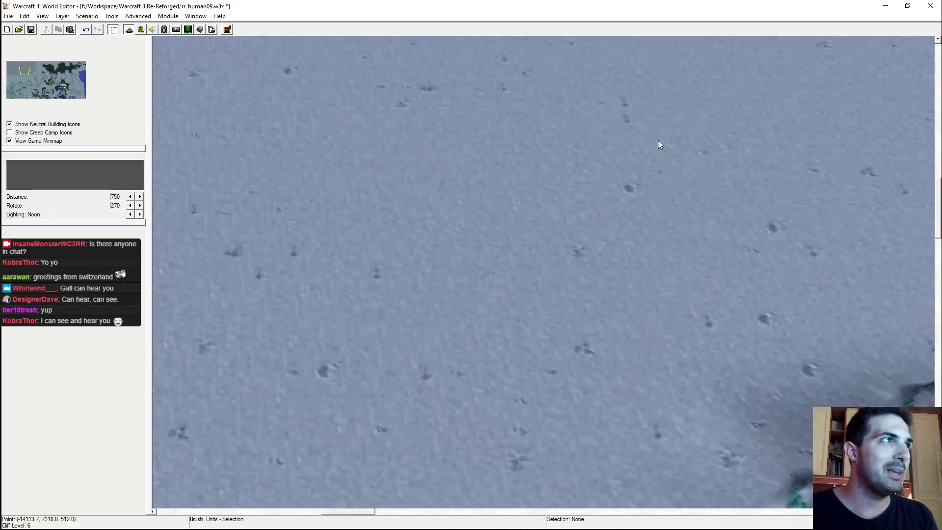
scroll(488, 177, "down", 3)
scroll(602, 205, "up", 3)
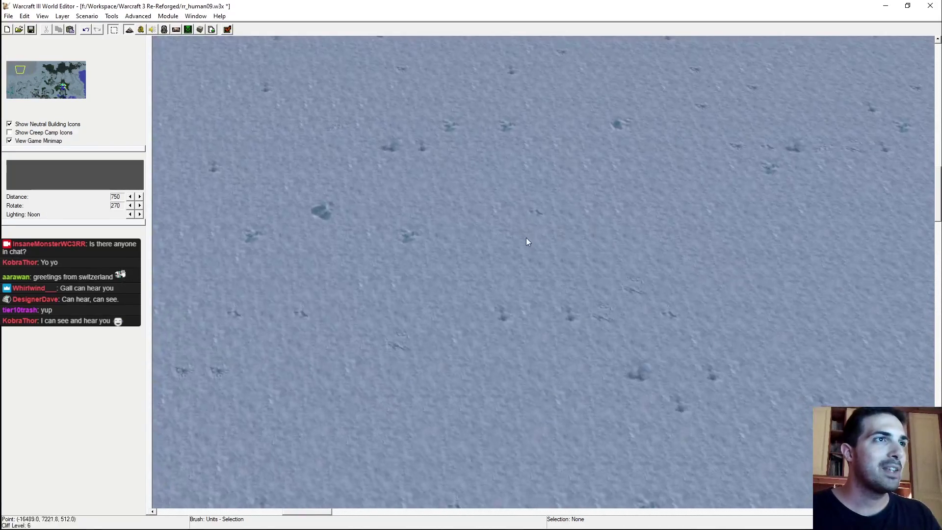
left_click(41, 94)
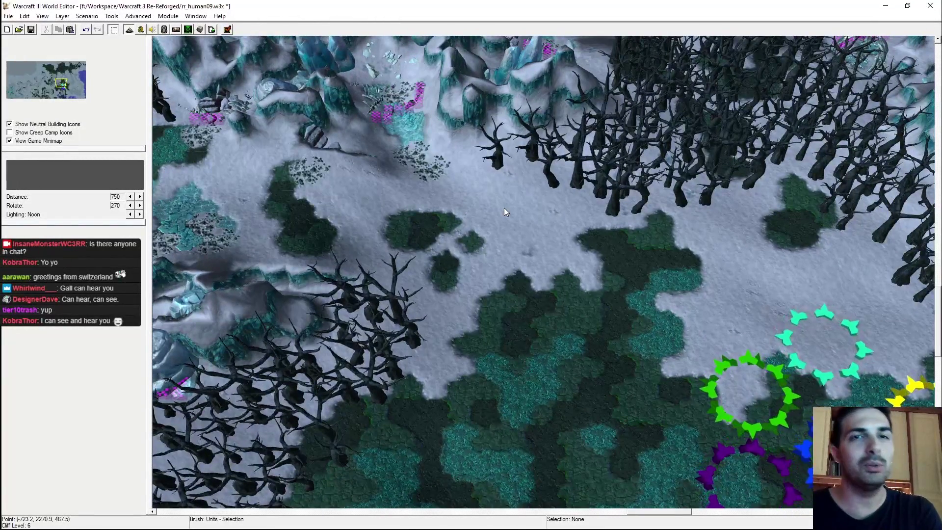
right_click_drag(413, 219, 375, 173)
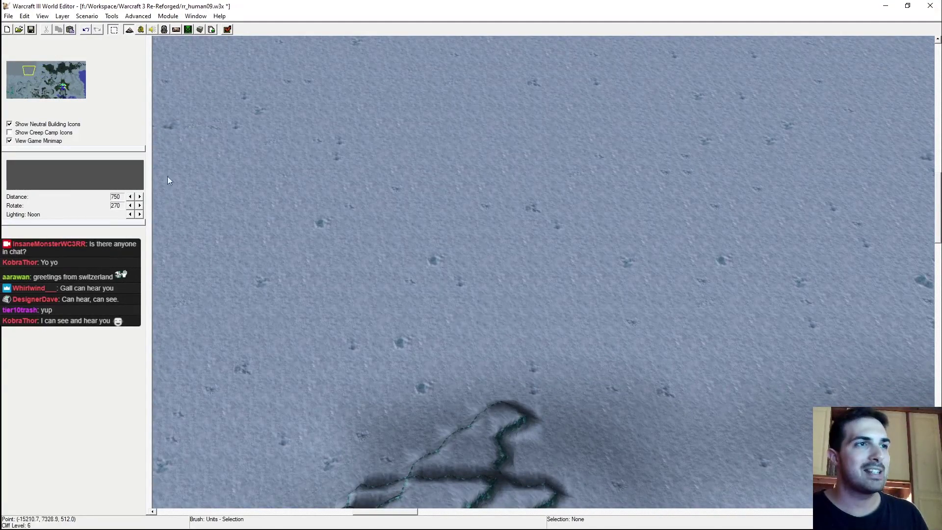
left_click_drag(66, 90, 72, 74)
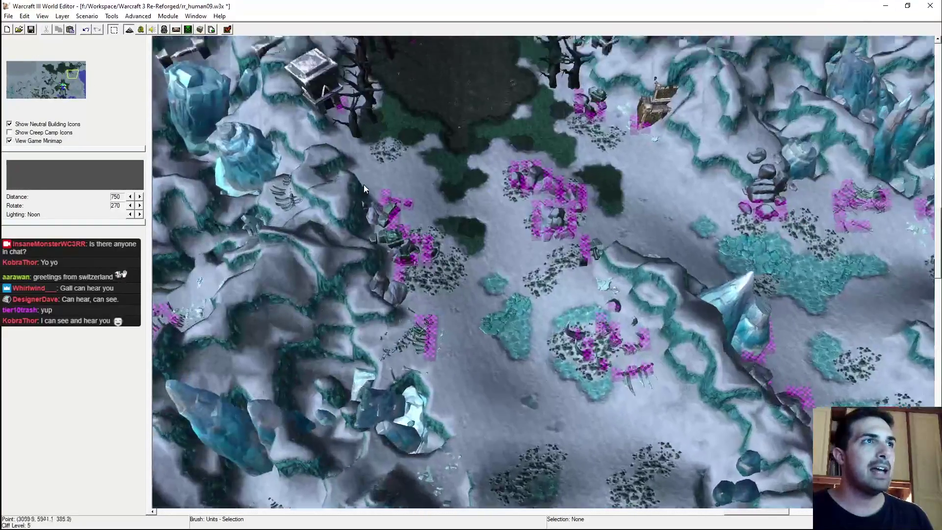
left_click(62, 86)
middle_click_drag(503, 244, 514, 208)
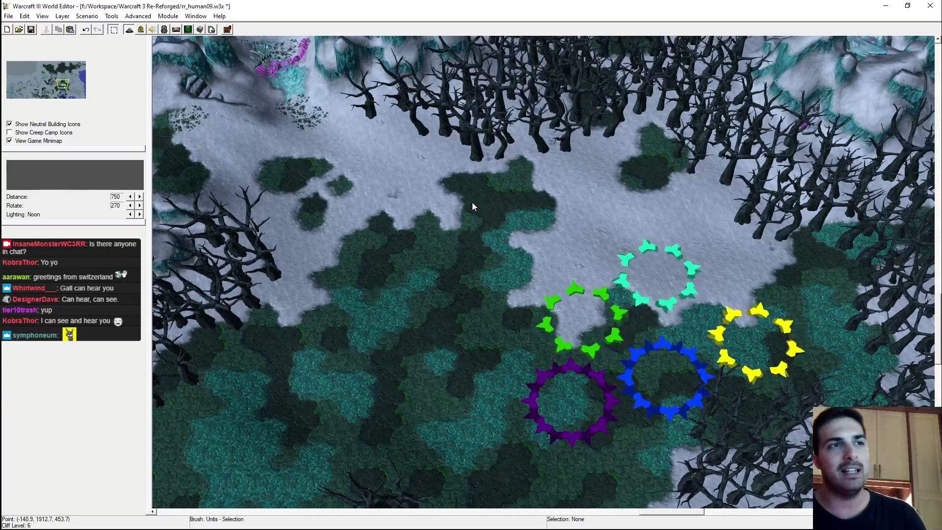
key("Up")
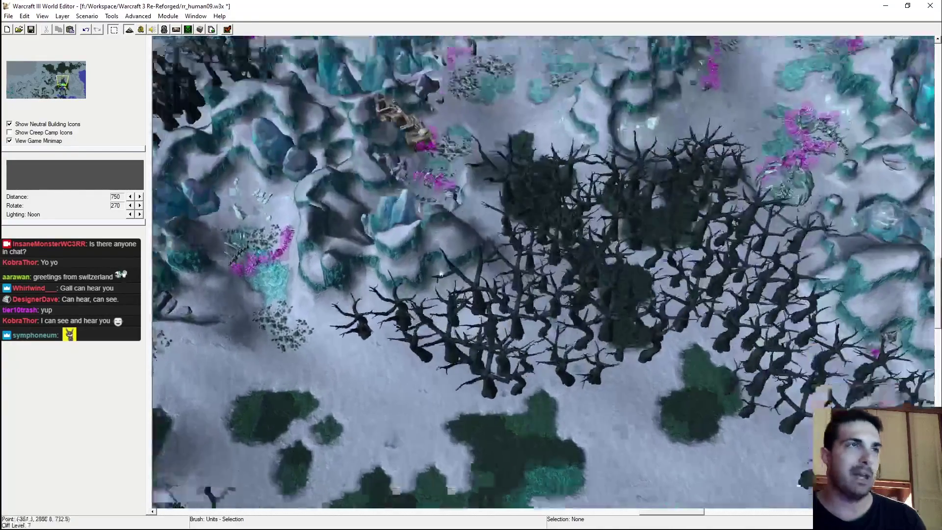
key("Up")
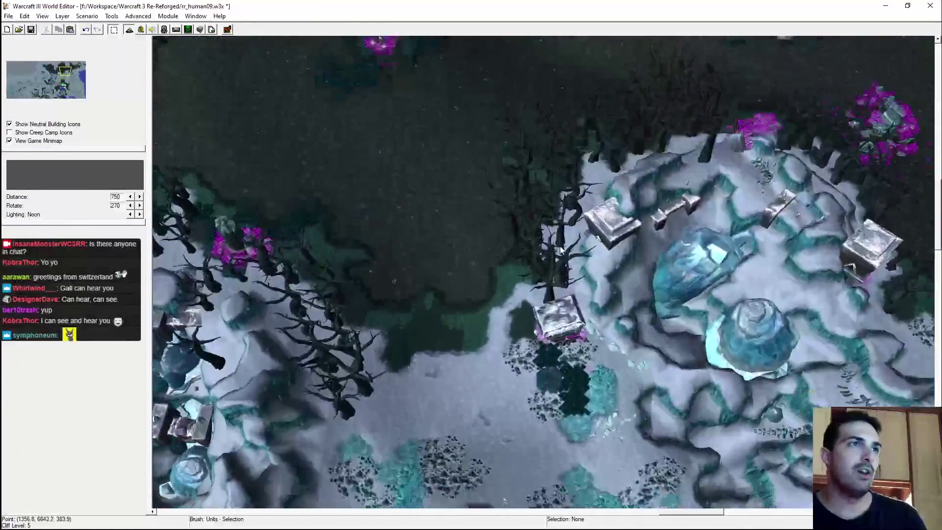
key("Up")
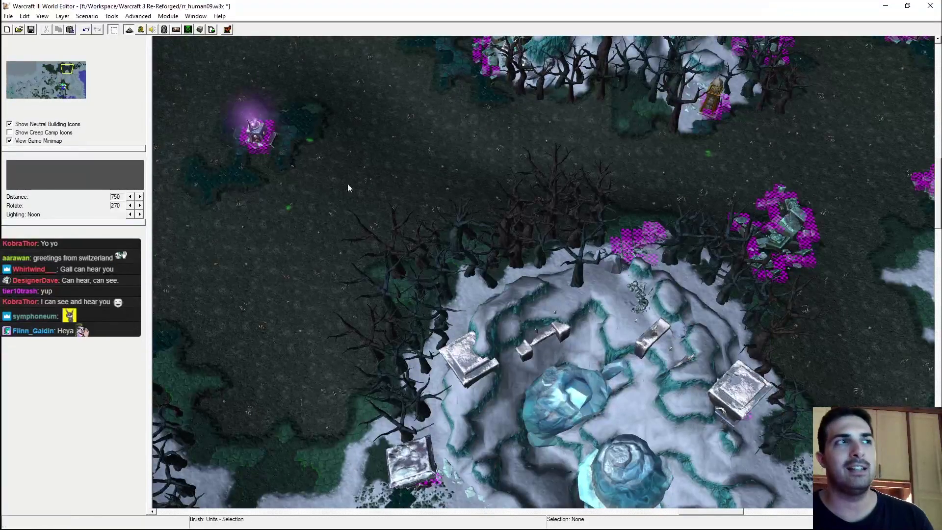
left_click(62, 92)
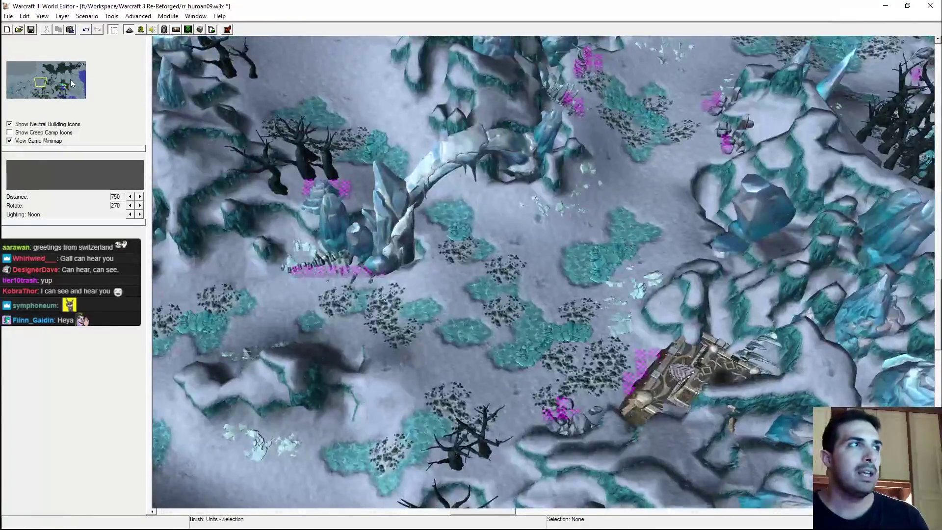
left_click(60, 85)
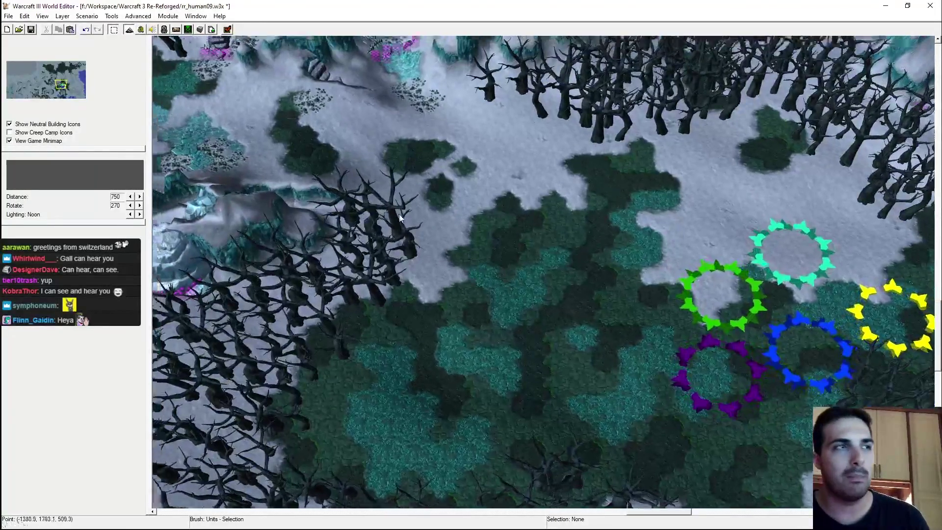
right_click_drag(399, 218, 602, 210)
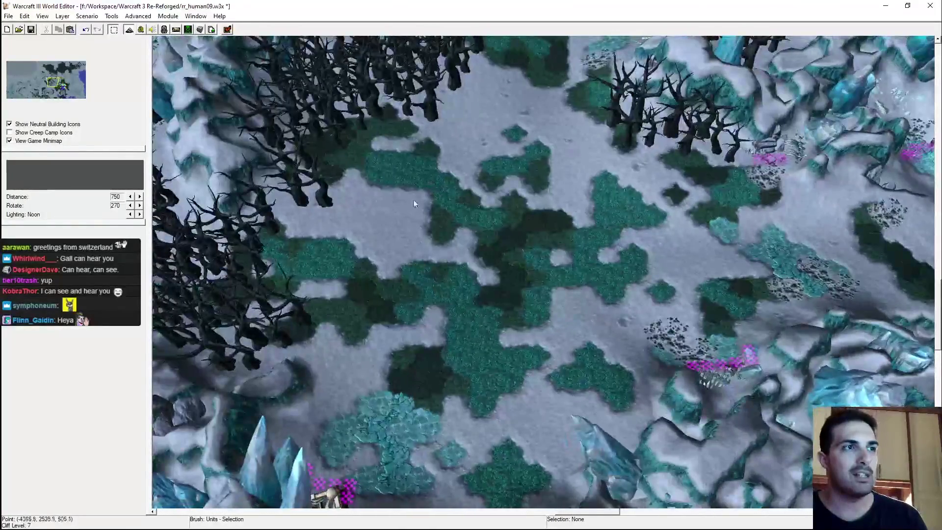
right_click_drag(549, 314, 549, 258)
right_click_drag(481, 136, 560, 361)
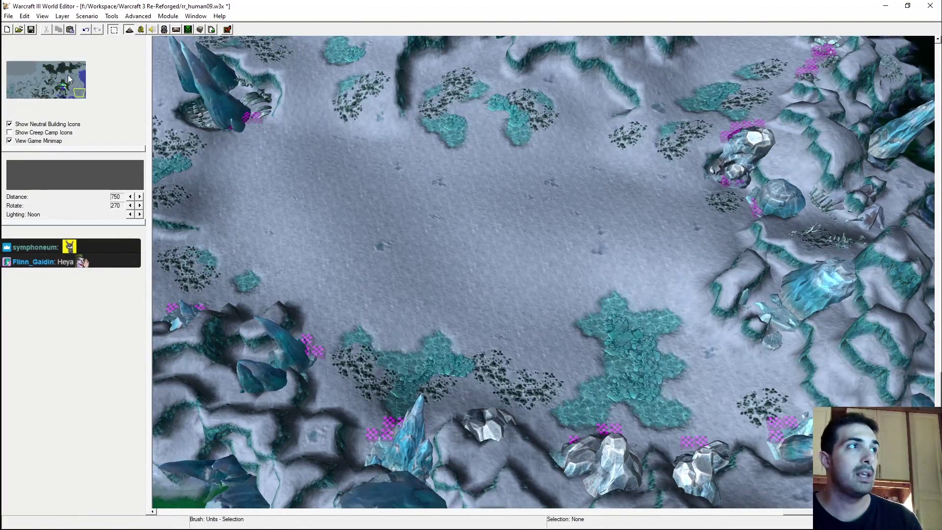
Examine the empty snowfield in the map's northwest corner and the cliffs along its southern side
left_click_drag(69, 82, 12, 72)
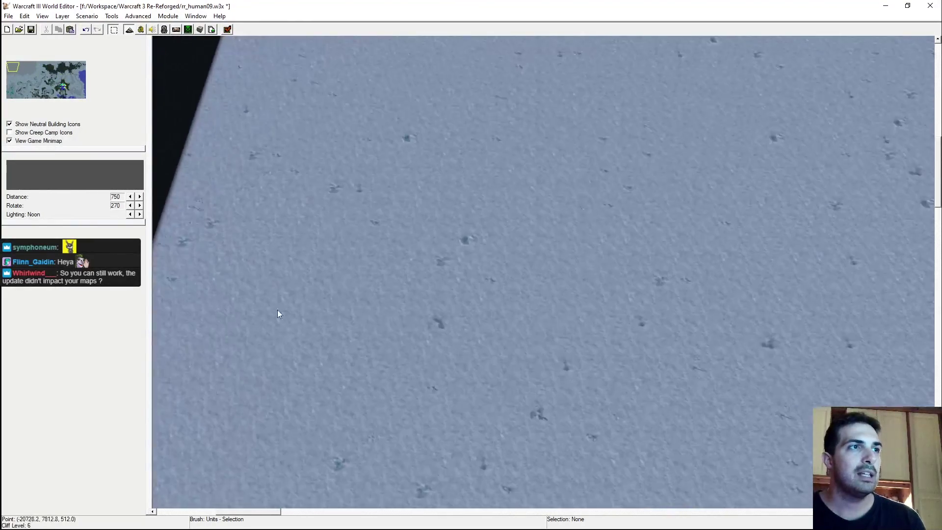
right_click_drag(393, 211, 397, 128)
right_click_drag(457, 275, 442, 215)
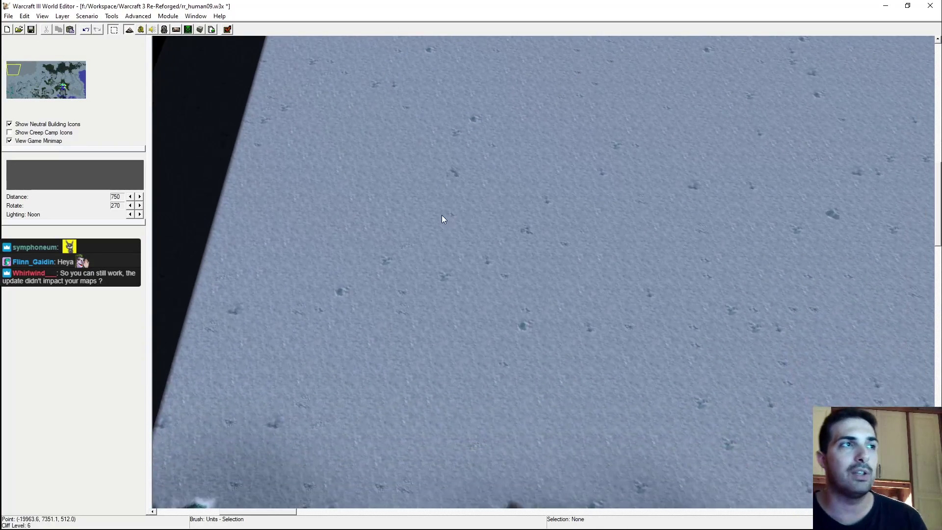
right_click_drag(396, 250, 458, 220)
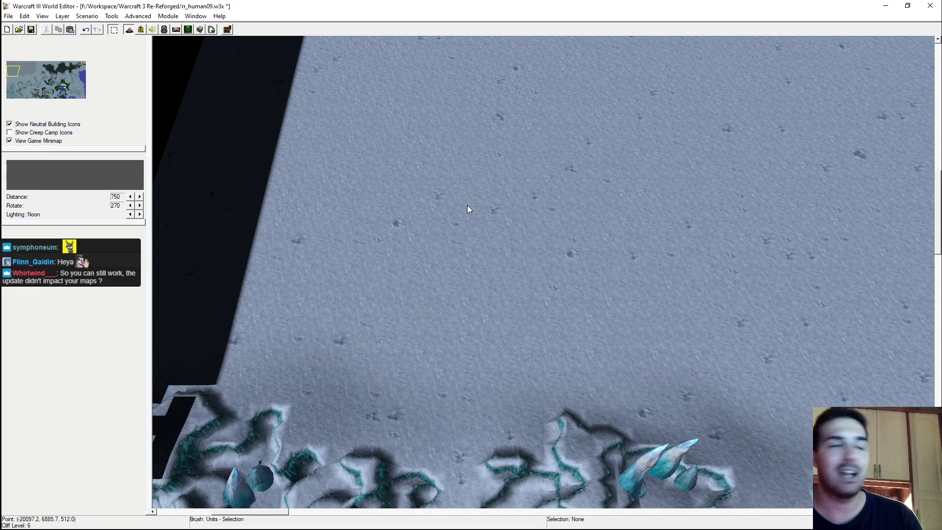
right_click_drag(545, 187, 528, 240)
right_click_drag(446, 178, 417, 228)
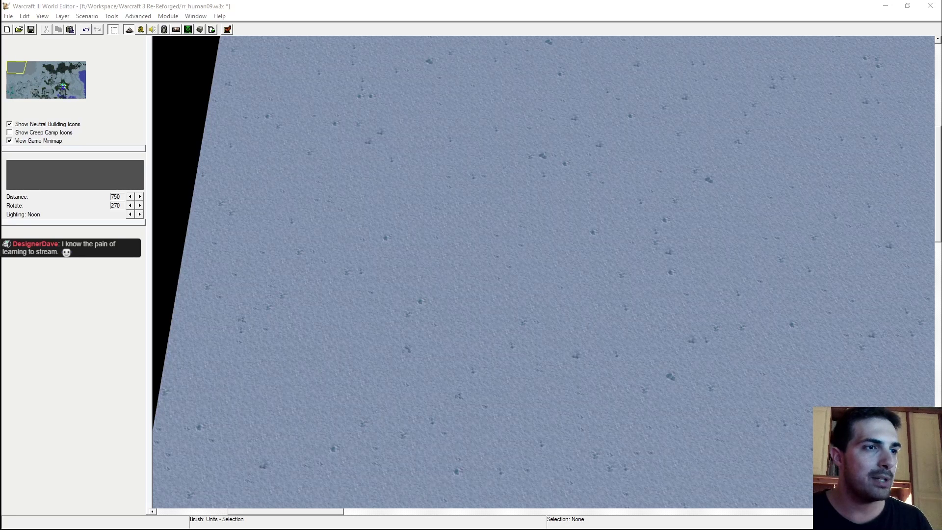
scroll(443, 206, "down", 3)
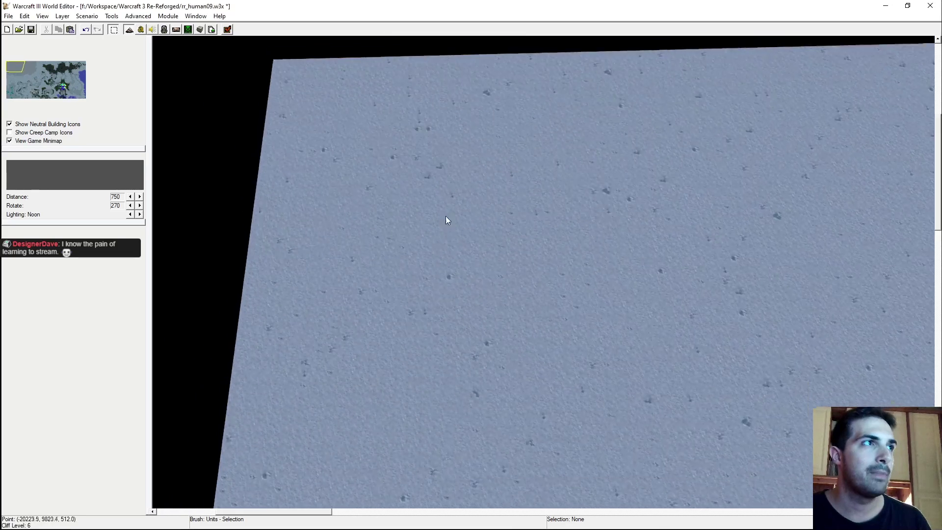
scroll(531, 192, "up", 3)
scroll(531, 191, "down", 3)
scroll(524, 174, "up", 3)
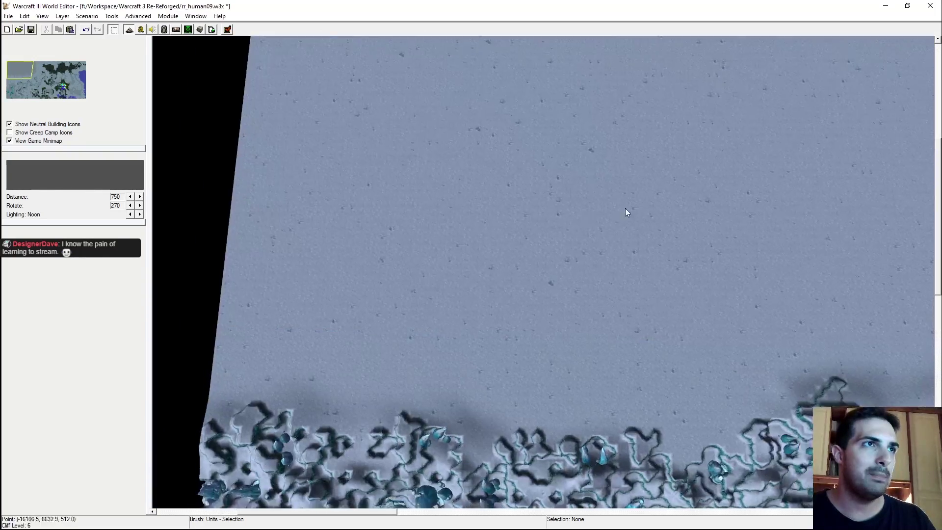
Examine the northern border of the empty snowfield, from the northwest corner to the cliffs at its eastern end
right_click_drag(626, 208, 410, 264)
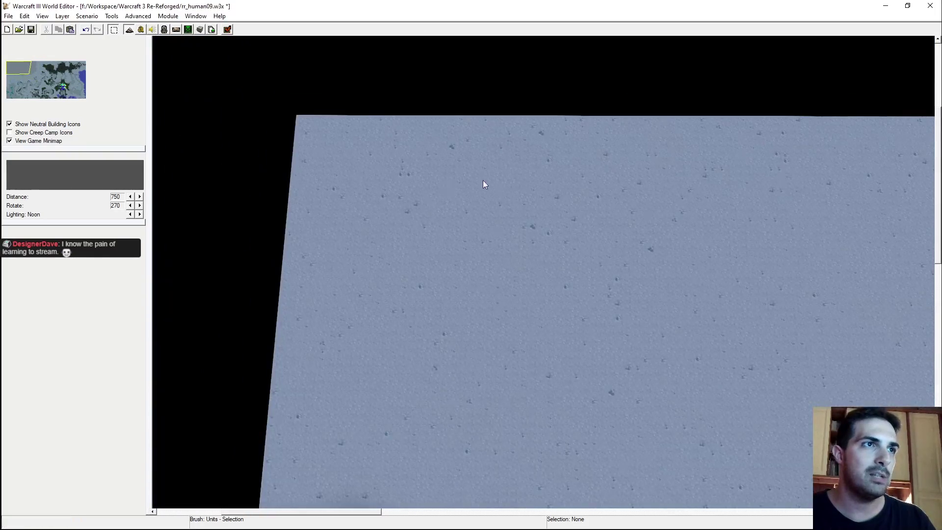
right_click_drag(485, 184, 275, 329)
right_click_drag(548, 272, 478, 200)
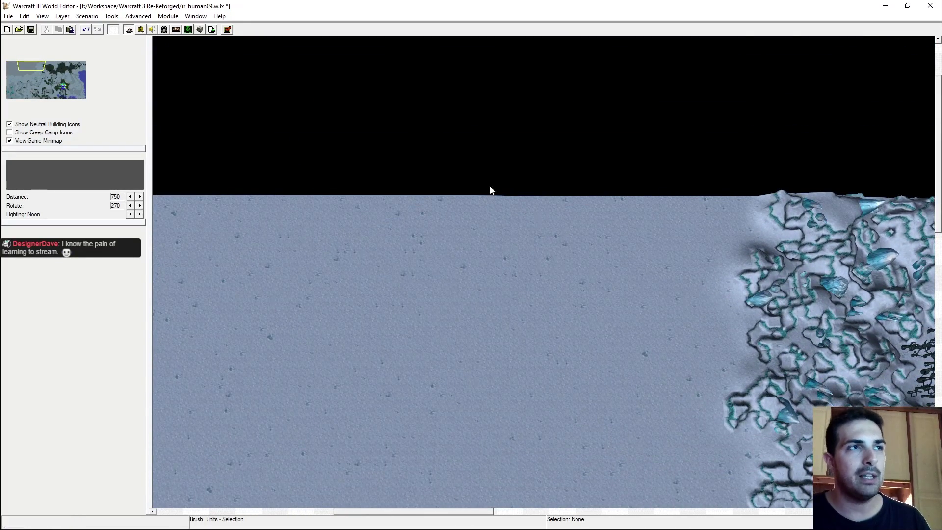
right_click_drag(564, 198, 514, 266)
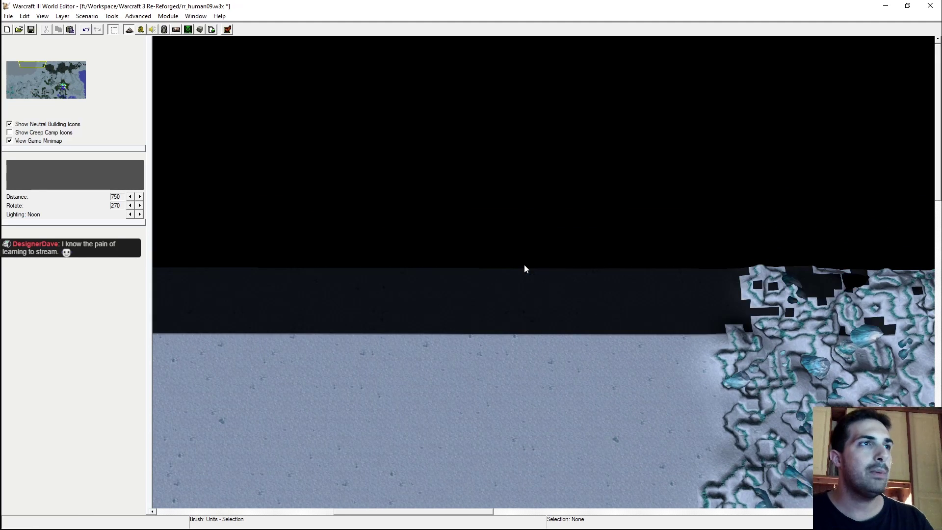
right_click_drag(564, 250, 492, 245)
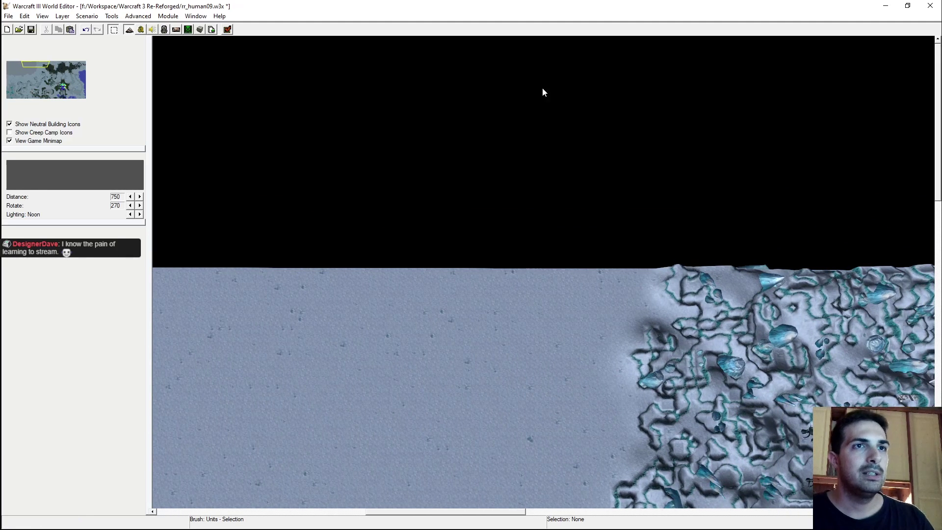
right_click_drag(530, 309, 588, 194)
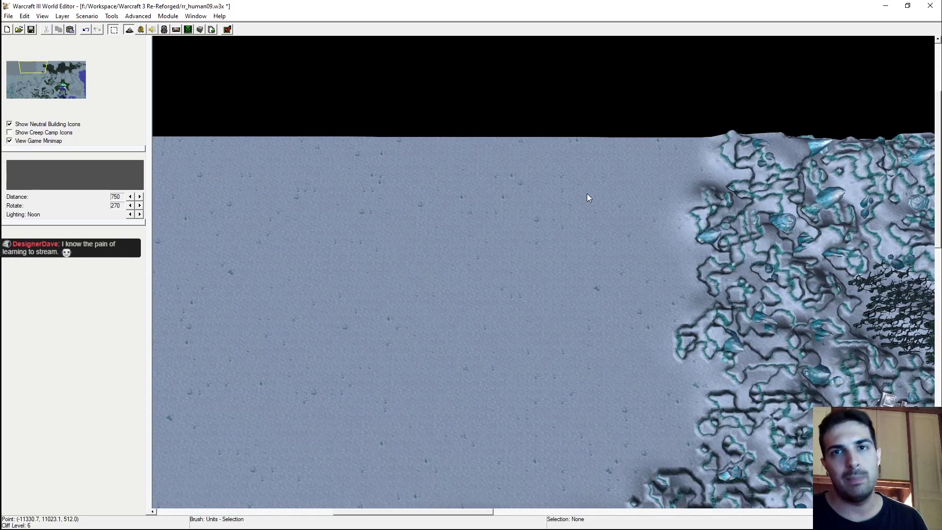
right_click_drag(587, 196, 390, 234)
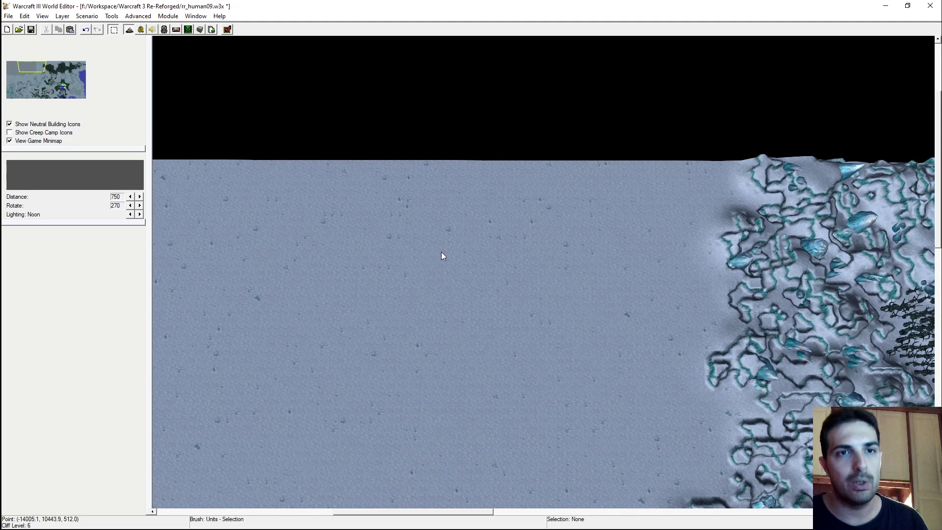
right_click_drag(495, 278, 411, 306)
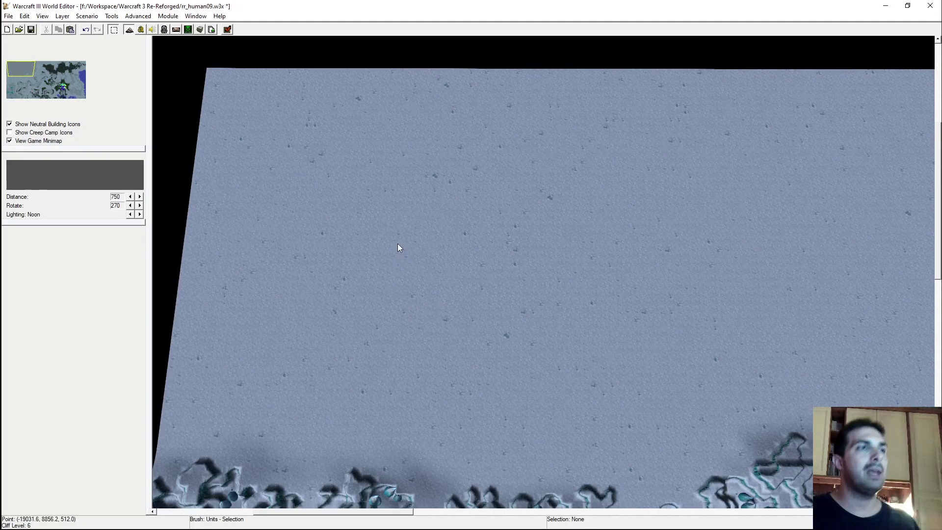
key("Left")
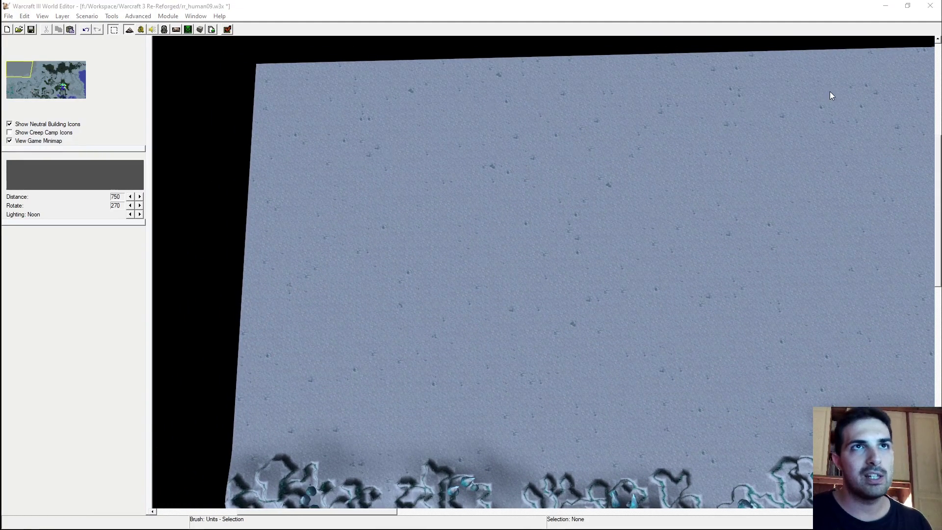
Switch to terrain editing and choose the Snow Cliff brush with the Same Level operation
key("t")
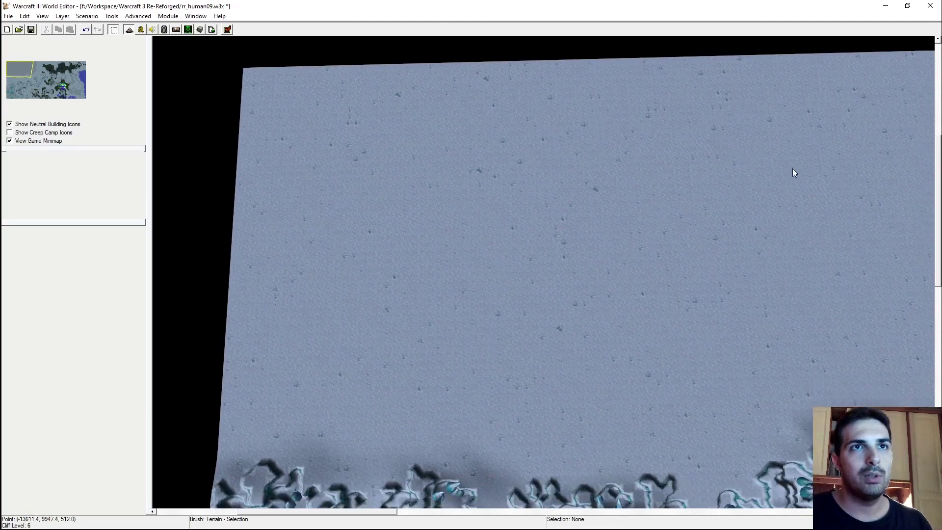
scroll(797, 168, "up", 2)
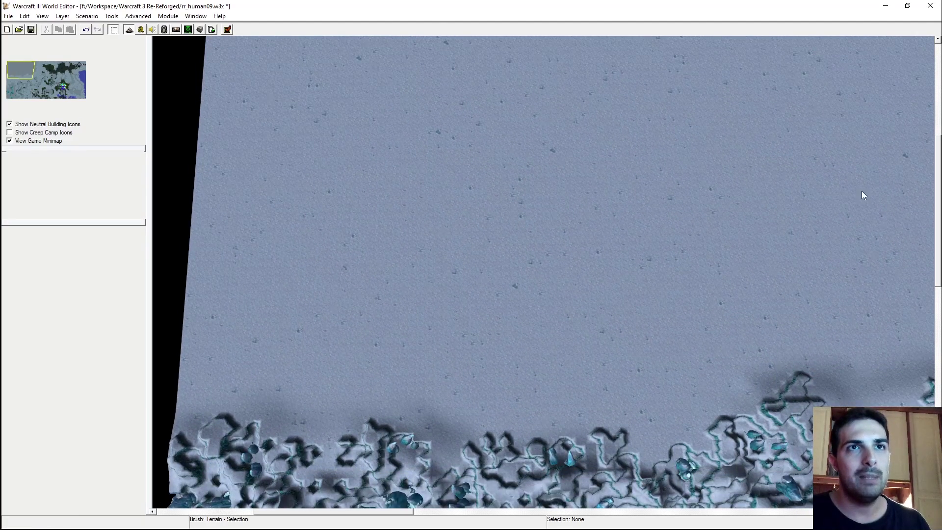
left_click(848, 230)
right_click_drag(673, 206, 814, 273)
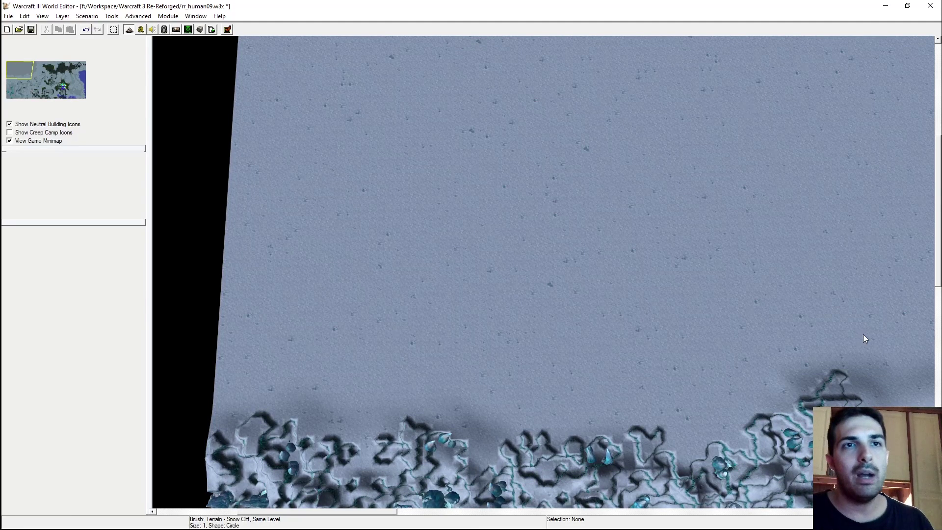
Set the circular Snow Cliff brush to size 3 and its operation to Increase One
left_click(914, 245)
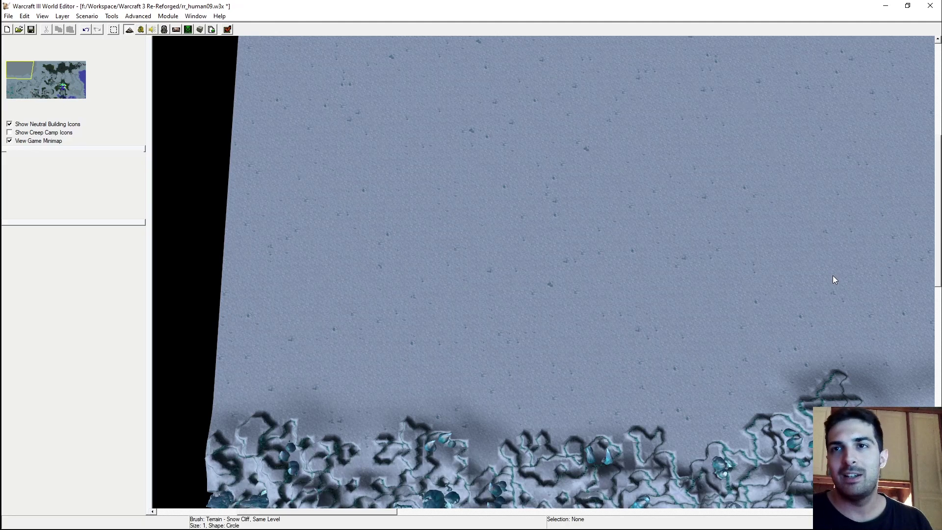
right_click_drag(609, 234, 828, 285)
left_click(838, 299)
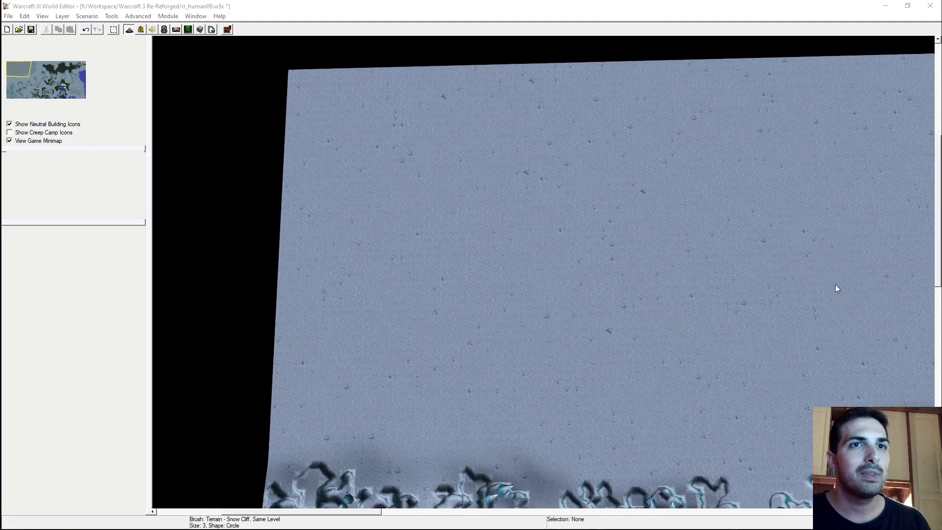
left_click(864, 199)
scroll(701, 216, "up", 2)
scroll(638, 225, "down", 3)
scroll(555, 236, "up", 3)
scroll(526, 197, "down", 1)
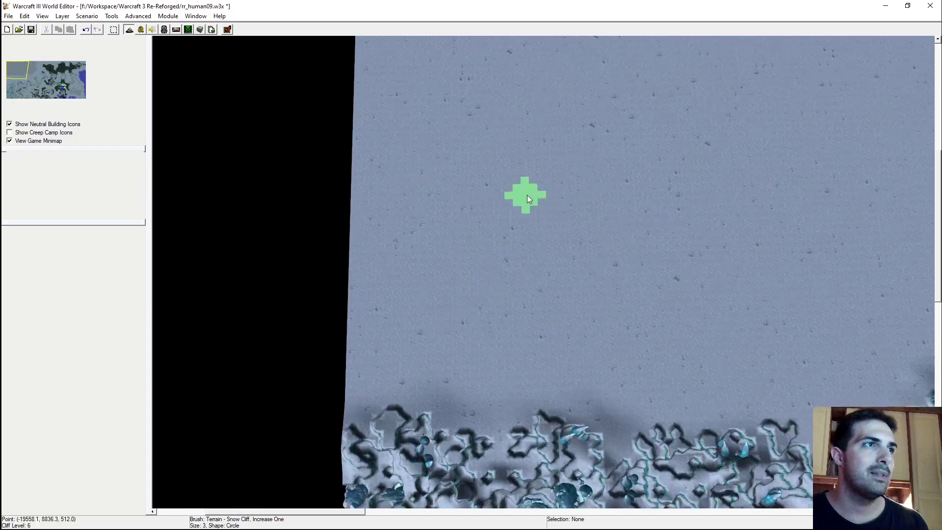
scroll(513, 221, "up", 2)
key("Up")
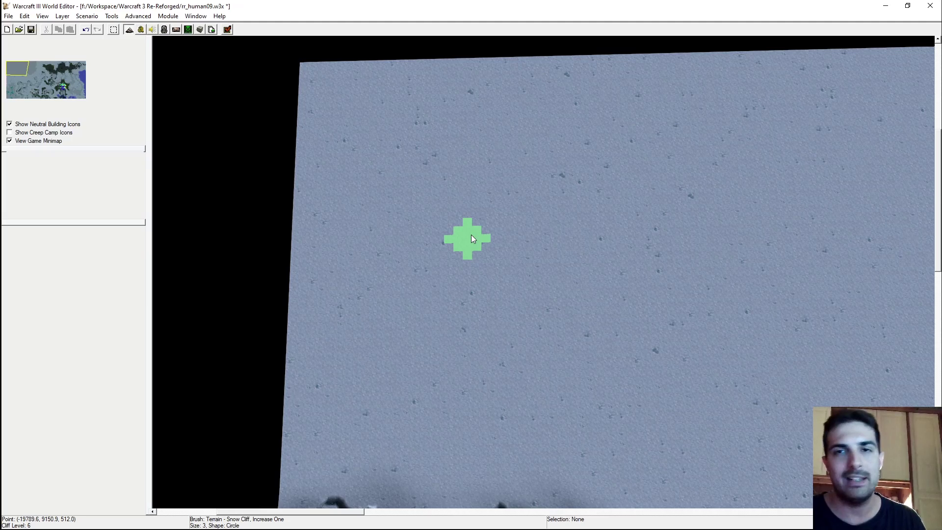
mouse_move(472, 235)
right_mouse_down()
mouse_move(476, 201)
mouse_move(490, 231)
mouse_move(498, 217)
mouse_move(510, 136)
mouse_move(573, 184)
mouse_move(562, 133)
mouse_move(574, 185)
mouse_move(573, 263)
mouse_move(497, 282)
mouse_move(466, 246)
mouse_move(584, 245)
mouse_move(592, 170)
mouse_move(677, 236)
mouse_move(615, 226)
mouse_move(461, 311)
mouse_move(680, 261)
mouse_move(627, 275)
mouse_move(536, 279)
mouse_move(547, 284)
mouse_move(557, 331)
mouse_move(513, 241)
mouse_move(524, 314)
mouse_move(536, 287)
mouse_move(513, 284)
mouse_move(508, 250)
mouse_move(501, 272)
mouse_move(506, 239)
right_mouse_up()
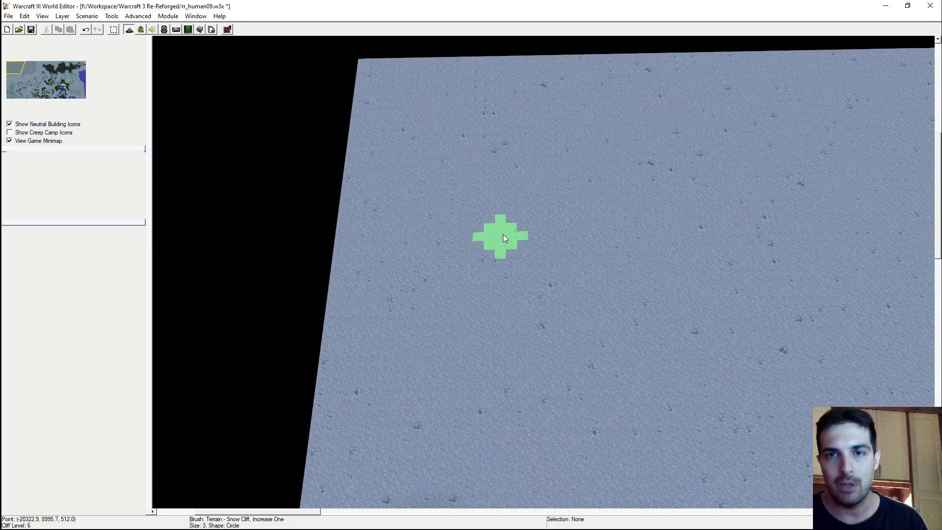
Compare the rocky cliffs and path in the map's centre with the empty northwest snowfield
right_click_drag(497, 214, 407, 225)
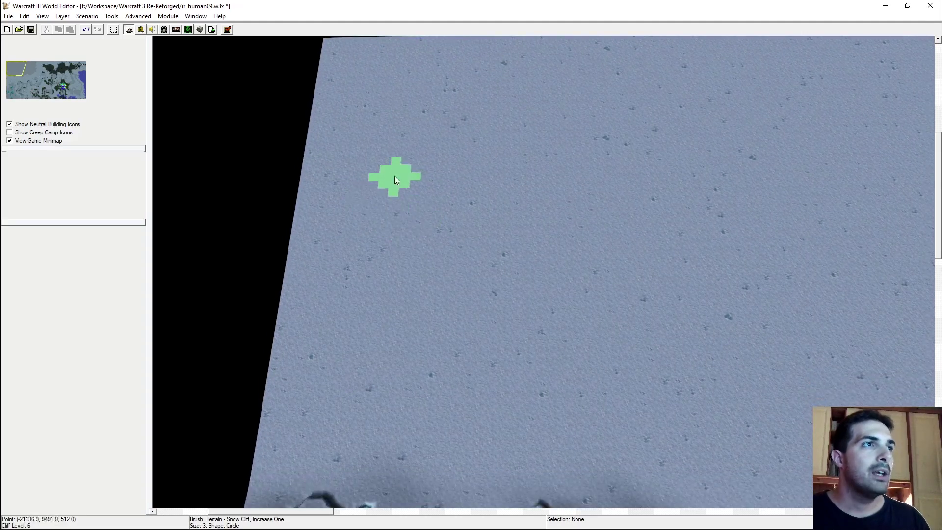
left_click(45, 79)
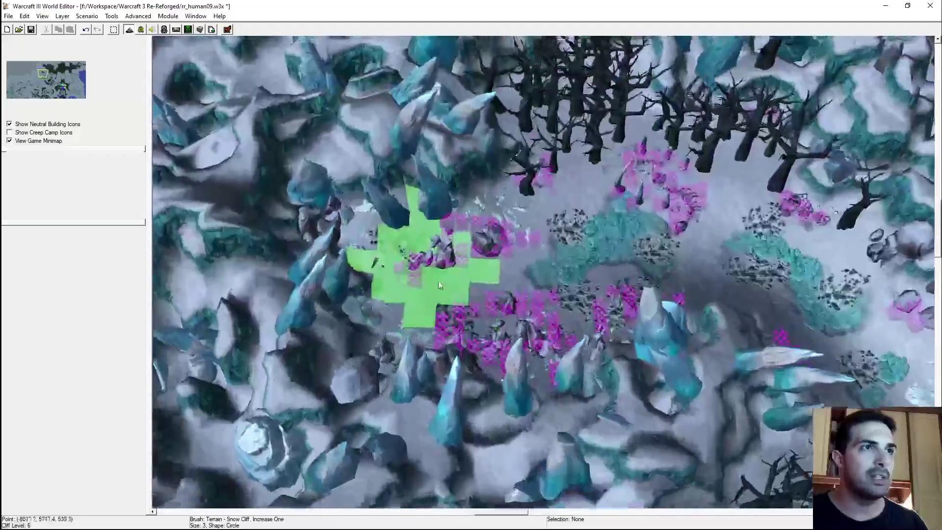
scroll(438, 281, "up", 5)
scroll(421, 196, "up", 5)
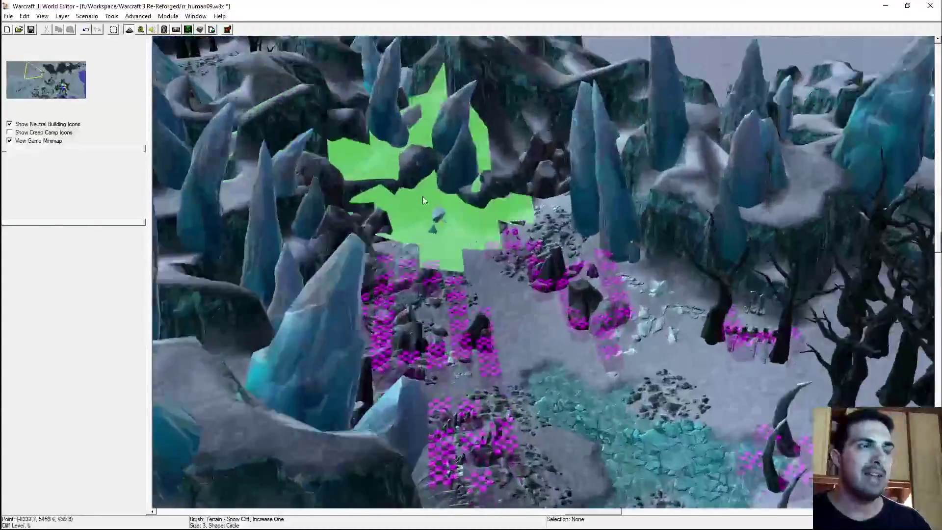
scroll(425, 180, "down", 8)
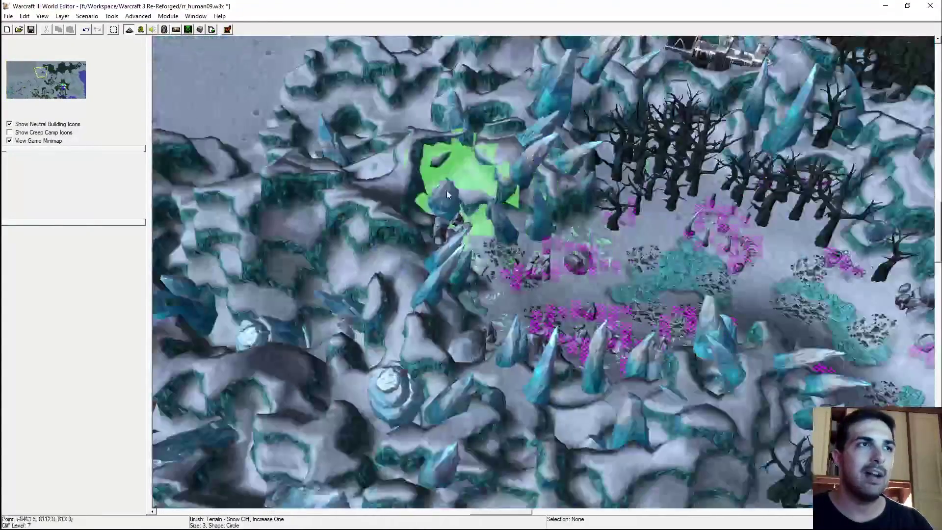
scroll(446, 195, "down", 3)
right_click_drag(447, 195, 653, 351)
right_click_drag(420, 177, 692, 223)
mouse_move(302, 216)
right_mouse_down()
mouse_move(378, 219)
mouse_move(432, 186)
mouse_move(417, 178)
mouse_move(486, 198)
mouse_move(481, 177)
mouse_move(488, 208)
mouse_move(458, 196)
mouse_move(441, 135)
mouse_move(430, 188)
mouse_move(473, 216)
mouse_move(465, 227)
right_mouse_up()
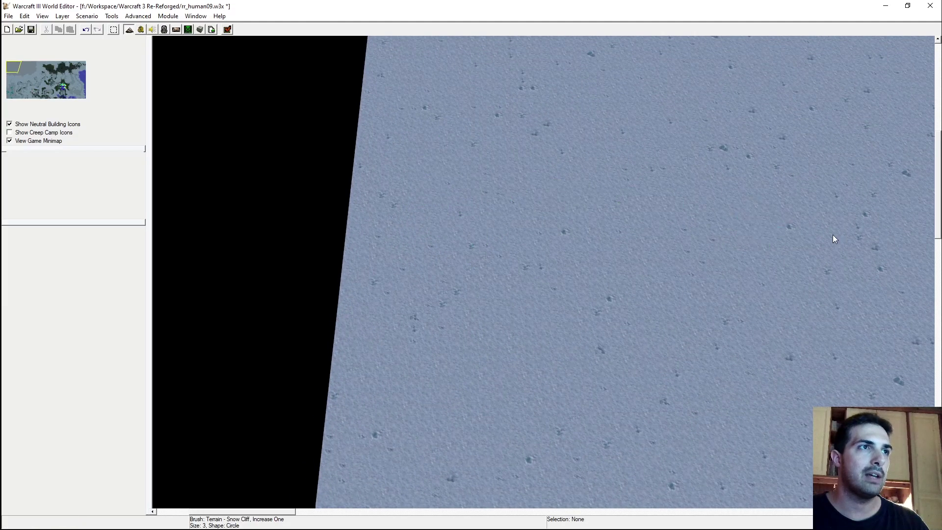
Raise a C-shaped Snow Cliff band along the snowfield's western border, changing the cliff operation to Same Level
mouse_move(456, 154)
left_mouse_down()
mouse_move(374, 196)
mouse_move(346, 332)
mouse_move(479, 370)
mouse_move(509, 281)
mouse_move(414, 318)
mouse_move(480, 345)
left_mouse_up()
key("ctrl+z")
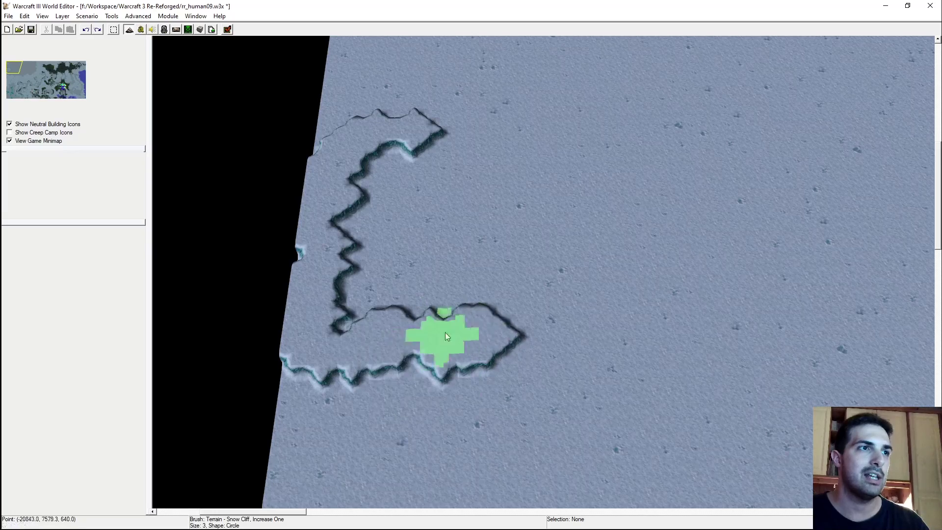
left_click(478, 329)
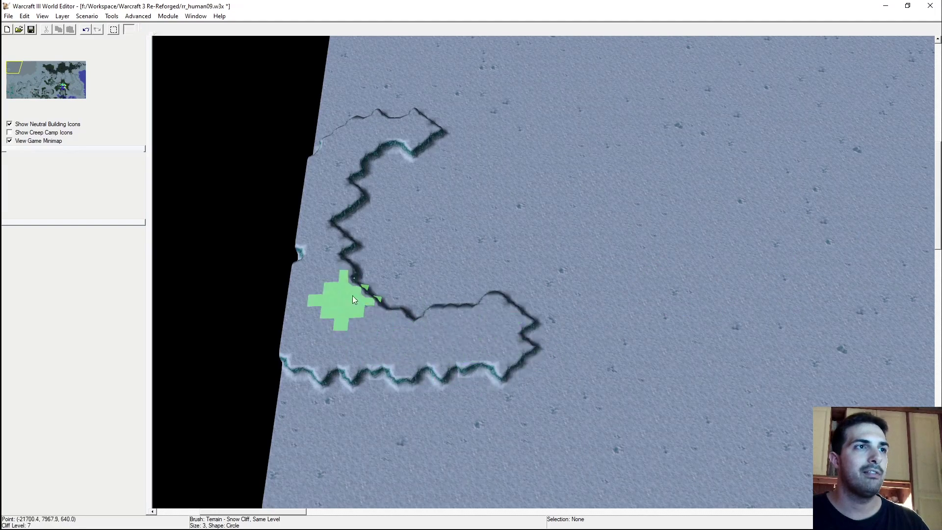
key("Up")
mouse_move(377, 304)
left_mouse_down()
mouse_move(381, 226)
mouse_move(552, 287)
left_mouse_up()
Extend the northern and southern ridges eastward from the western band as two winding cliffs with a valley between them
key("Down")
mouse_move(430, 158)
left_mouse_down()
mouse_move(505, 201)
mouse_move(596, 204)
left_mouse_up()
left_click_drag(409, 338, 557, 365)
mouse_move(552, 354)
right_mouse_down()
mouse_move(466, 241)
mouse_move(461, 294)
mouse_move(445, 299)
mouse_move(428, 253)
mouse_move(451, 275)
right_mouse_up()
left_click_drag(317, 299, 426, 334)
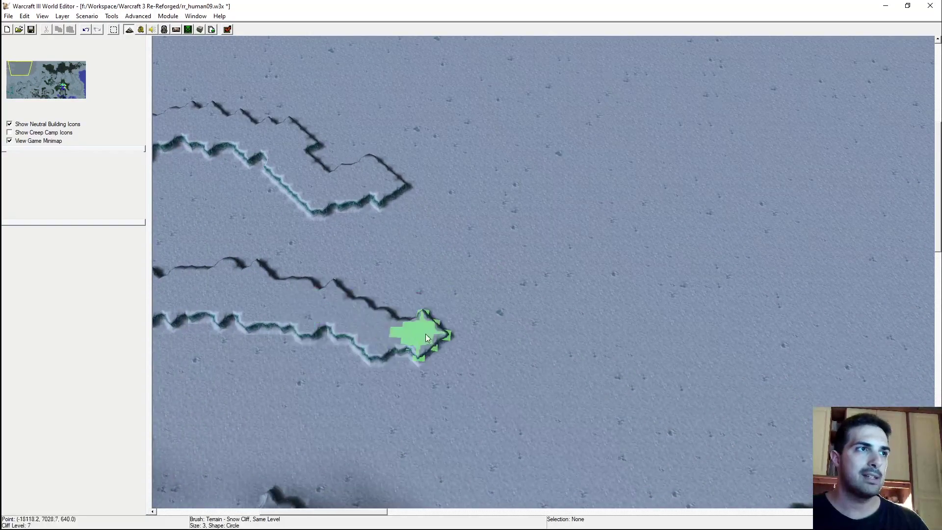
mouse_move(391, 188)
left_mouse_down()
mouse_move(491, 228)
mouse_move(552, 222)
left_mouse_up()
mouse_move(426, 331)
left_mouse_down()
mouse_move(493, 367)
mouse_move(608, 351)
left_mouse_up()
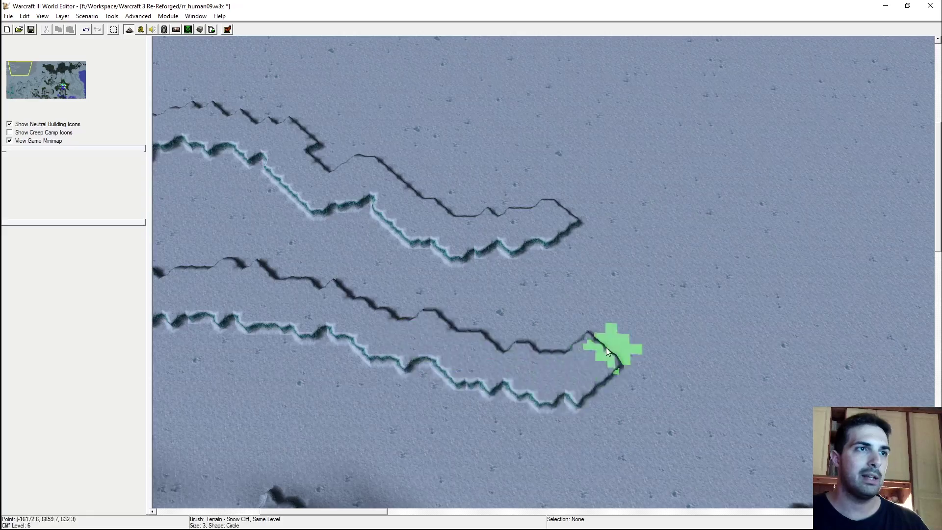
Lengthen both ridges farther east to the middle of the snowfield, keeping the valley between them open
right_click_drag(609, 351, 414, 293)
mouse_move(414, 293)
left_mouse_down()
mouse_move(503, 269)
mouse_move(478, 296)
left_mouse_up()
right_click_drag(480, 300, 379, 385)
left_click_drag(378, 385, 491, 386)
mouse_move(491, 386)
right_mouse_down()
mouse_move(397, 314)
mouse_move(470, 248)
mouse_move(457, 260)
mouse_move(395, 272)
mouse_move(401, 239)
mouse_move(418, 230)
right_mouse_up()
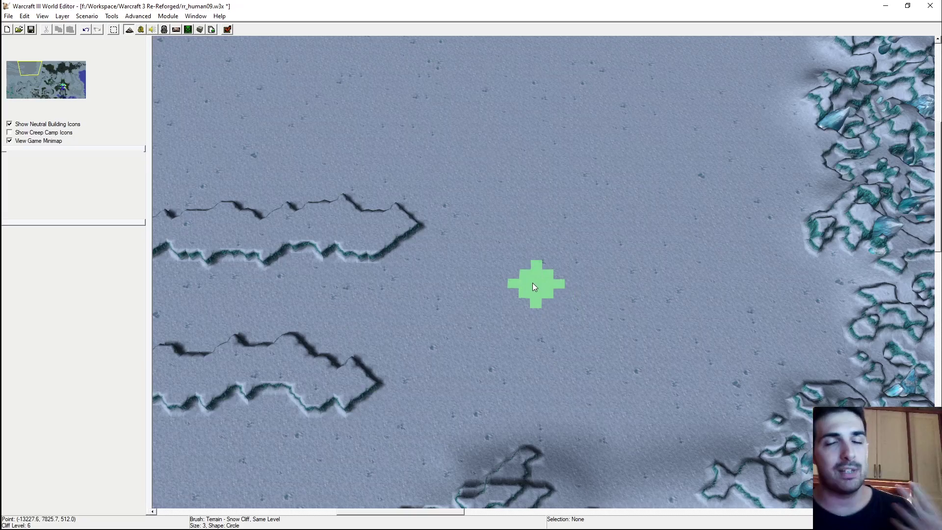
mouse_move(479, 301)
right_mouse_down()
mouse_move(504, 270)
mouse_move(542, 301)
mouse_move(514, 285)
mouse_move(455, 277)
mouse_move(434, 292)
right_mouse_up()
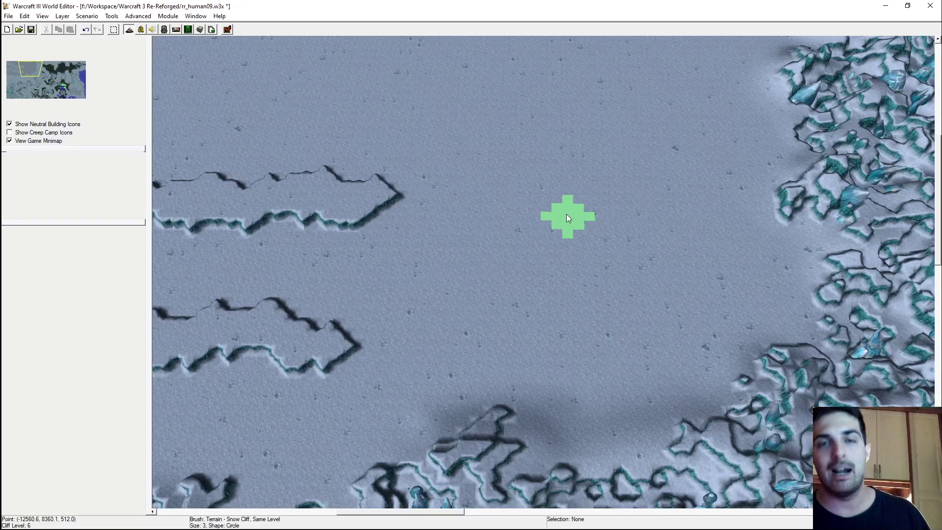
Join the southern ridge to the rocky cliffs south of the snowfield, and curve the northern ridge's eastern end northward
key("Down")
mouse_move(321, 322)
left_mouse_down()
mouse_move(375, 329)
mouse_move(481, 386)
left_mouse_up()
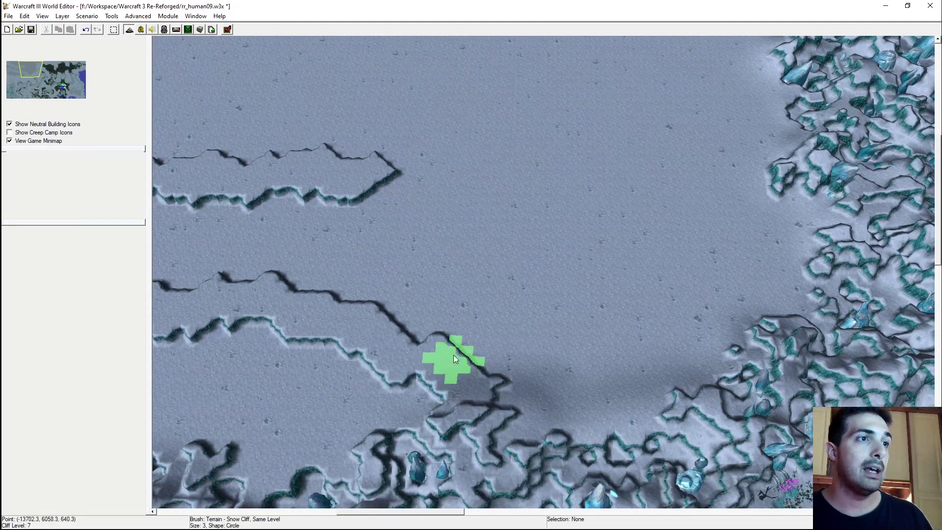
key("Up")
key("Right")
mouse_move(506, 417)
left_mouse_down()
mouse_move(608, 432)
mouse_move(507, 438)
mouse_move(559, 448)
mouse_move(493, 427)
mouse_move(531, 444)
mouse_move(650, 412)
mouse_move(684, 372)
mouse_move(577, 330)
mouse_move(434, 305)
mouse_move(496, 282)
mouse_move(517, 225)
left_mouse_up()
key("Up")
key("Right")
key("Up")
key("Left")
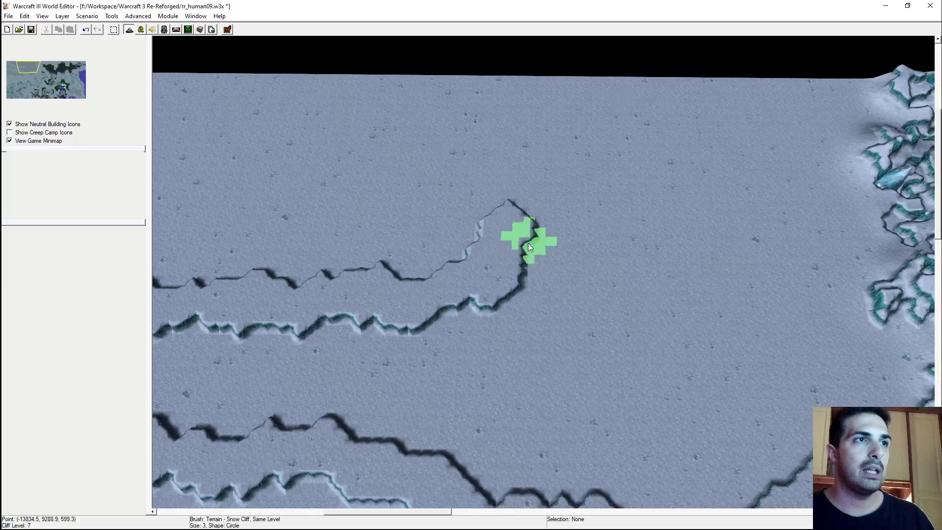
Raise an isolated cliff plateau in the open snow between the northern ridge and the eastern rocky cliffs
key("Down")
key("Right")
left_click_drag(542, 269, 608, 242)
key("Right")
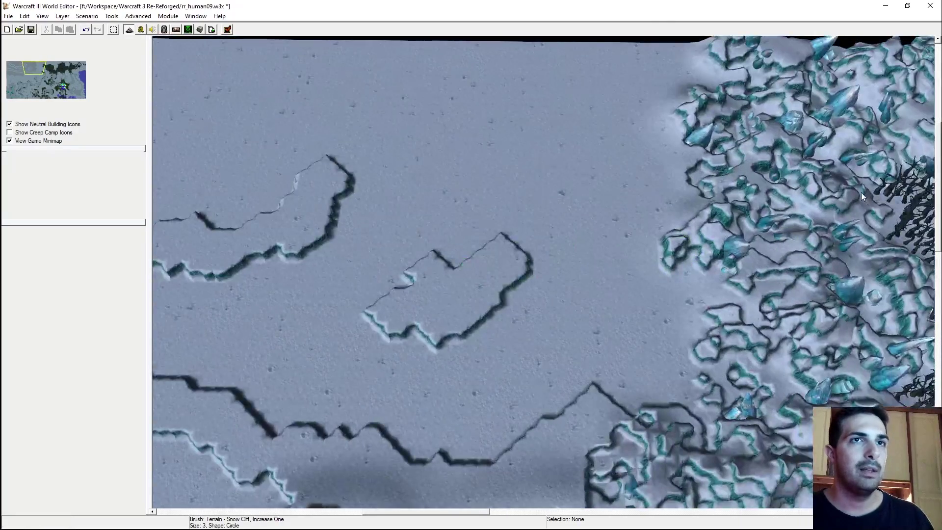
Raise a ridge northward along the western side of the eastern rocky cliffs, leaving a passage beside the isolated plateau
mouse_move(611, 407)
left_mouse_down()
mouse_move(640, 380)
mouse_move(670, 325)
mouse_move(673, 281)
mouse_move(655, 275)
mouse_move(663, 185)
mouse_move(667, 212)
mouse_move(644, 188)
left_mouse_up()
right_click_drag(643, 185, 643, 227)
mouse_move(637, 214)
left_mouse_down()
mouse_move(616, 194)
mouse_move(624, 173)
left_mouse_up()
mouse_move(645, 223)
right_mouse_down()
mouse_move(664, 292)
mouse_move(666, 255)
right_mouse_up()
mouse_move(665, 157)
left_mouse_down()
mouse_move(637, 227)
mouse_move(650, 214)
left_mouse_up()
mouse_move(672, 267)
left_mouse_down()
mouse_move(600, 245)
mouse_move(633, 271)
left_mouse_up()
right_click_drag(632, 271, 678, 305)
Fill out the northern ridge's eastern end and extend the eastern ridge northwest along the map's northern border
right_click_drag(625, 269, 461, 334)
mouse_move(461, 334)
left_mouse_down()
mouse_move(449, 347)
mouse_move(510, 290)
mouse_move(463, 369)
mouse_move(452, 330)
left_mouse_up()
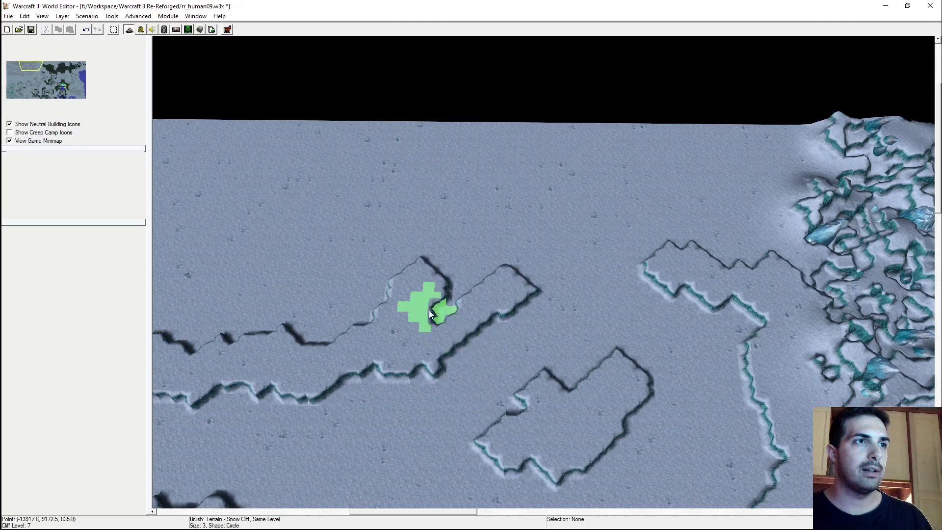
left_click_drag(669, 263, 632, 213)
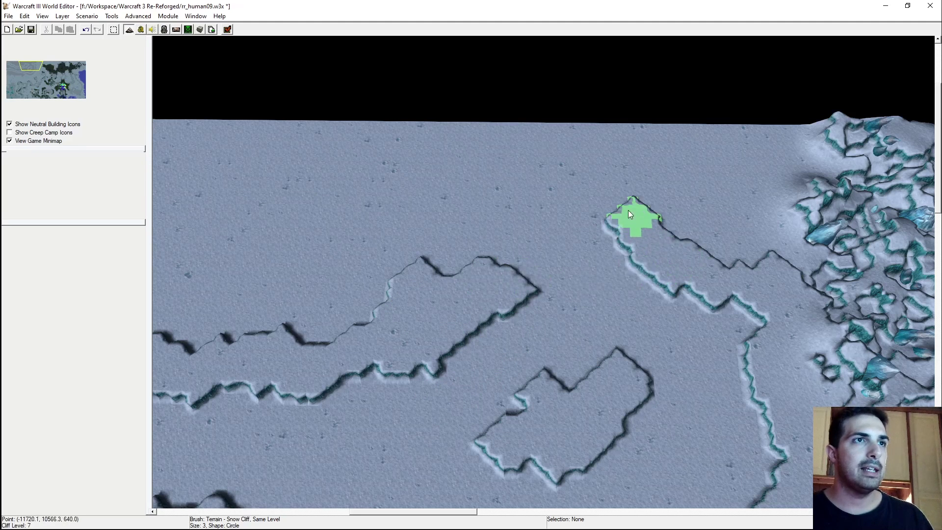
right_click_drag(632, 213, 577, 253)
mouse_move(577, 251)
left_mouse_down()
mouse_move(484, 305)
mouse_move(432, 293)
mouse_move(631, 228)
mouse_move(526, 195)
left_mouse_up()
right_click_drag(526, 196, 572, 226)
mouse_move(603, 226)
left_mouse_down()
mouse_move(544, 219)
mouse_move(467, 176)
mouse_move(421, 193)
mouse_move(385, 189)
left_mouse_up()
Connect the northern border ridge down to the northern ridge, enclosing a low area of snow between them
right_click_drag(384, 189, 505, 286)
mouse_move(511, 365)
left_mouse_down()
mouse_move(460, 357)
mouse_move(464, 402)
left_mouse_up()
right_click_drag(464, 401, 590, 333)
mouse_move(590, 331)
left_mouse_down()
mouse_move(552, 357)
mouse_move(495, 280)
mouse_move(501, 189)
mouse_move(516, 337)
left_mouse_up()
right_click_drag(516, 337, 675, 273)
Trim the bulge on the northern ridge's southern edge to widen the western valley
scroll(466, 214, "up", 3)
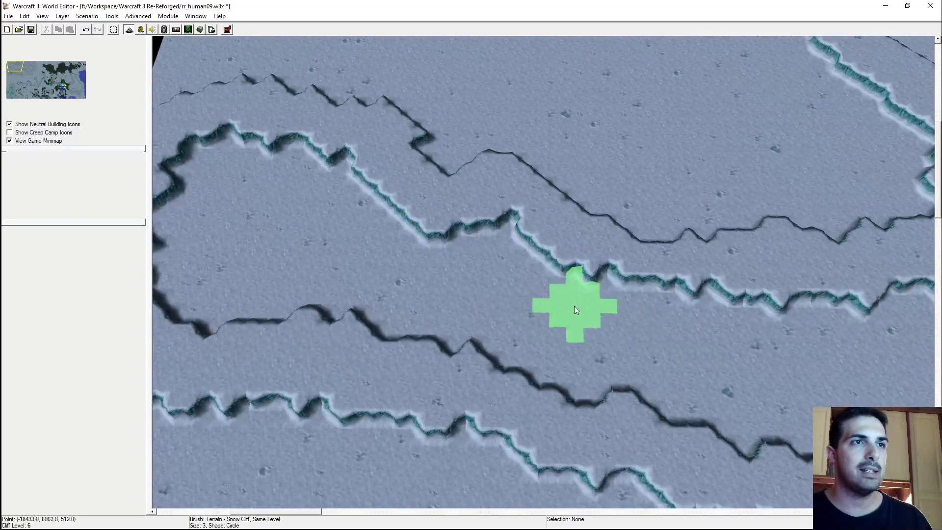
mouse_move(450, 263)
right_mouse_down()
mouse_move(402, 255)
mouse_move(466, 284)
right_mouse_up()
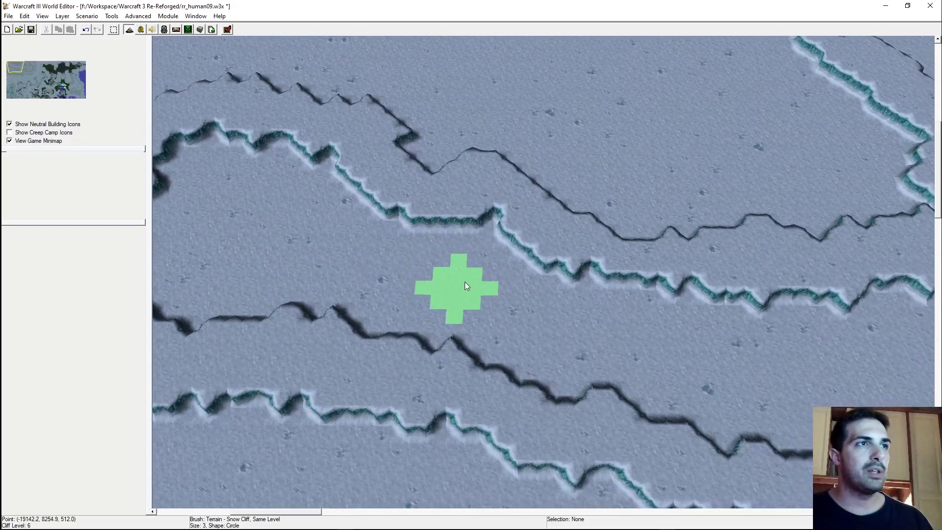
mouse_move(405, 308)
right_mouse_down()
mouse_move(427, 295)
mouse_move(353, 325)
right_mouse_up()
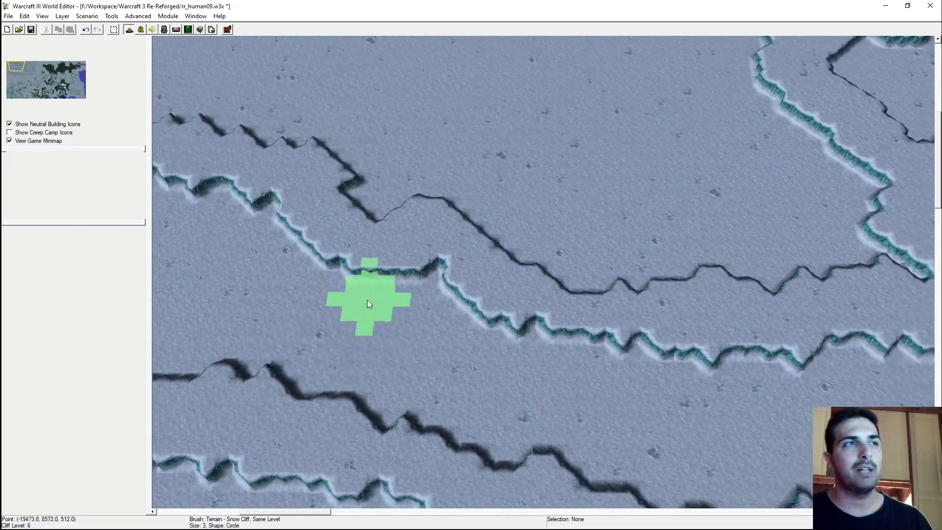
right_click_drag(484, 225, 421, 253)
mouse_move(596, 271)
right_mouse_down()
mouse_move(592, 291)
mouse_move(622, 210)
mouse_move(638, 234)
mouse_move(469, 212)
mouse_move(551, 168)
mouse_move(501, 195)
right_mouse_up()
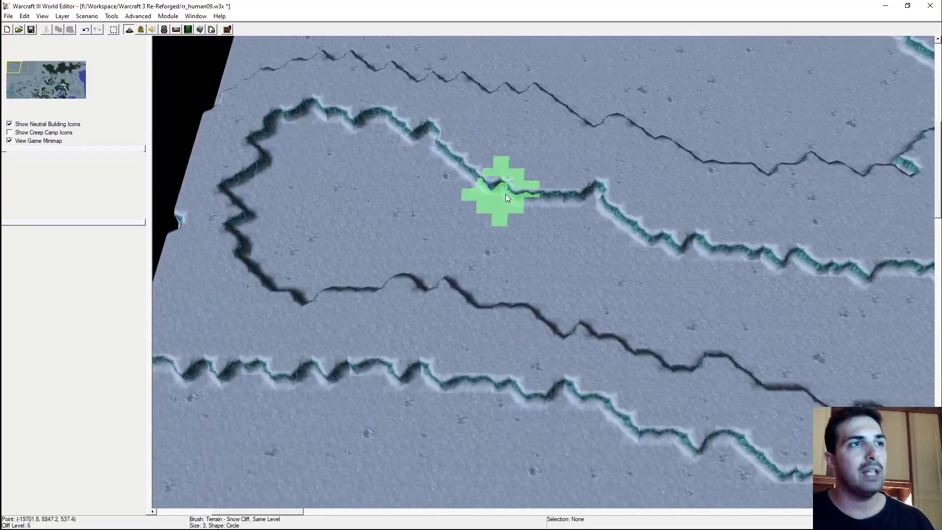
Display the ground pathing overlay and examine the unwalkable cliff edges and open floor of the western valley
key("p")
scroll(467, 204, "up", 5)
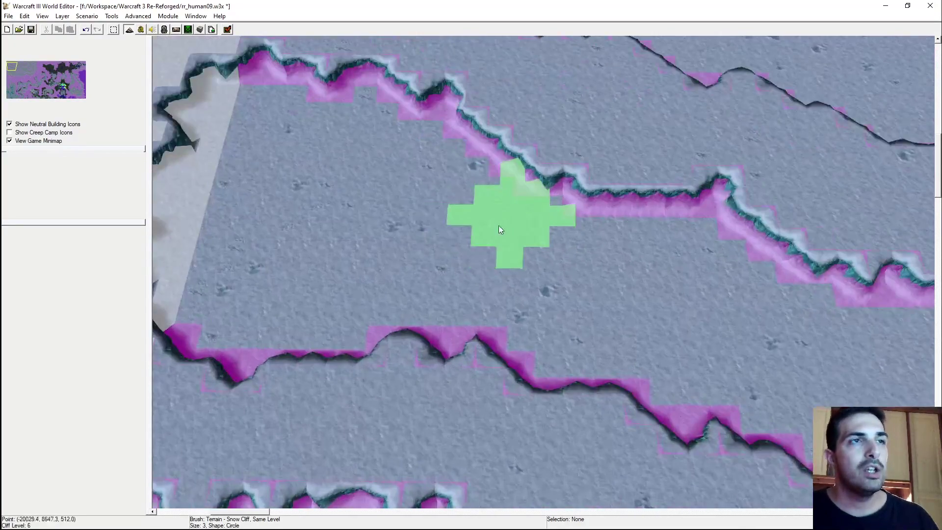
right_click_drag(521, 219, 556, 240)
scroll(555, 240, "up", 3)
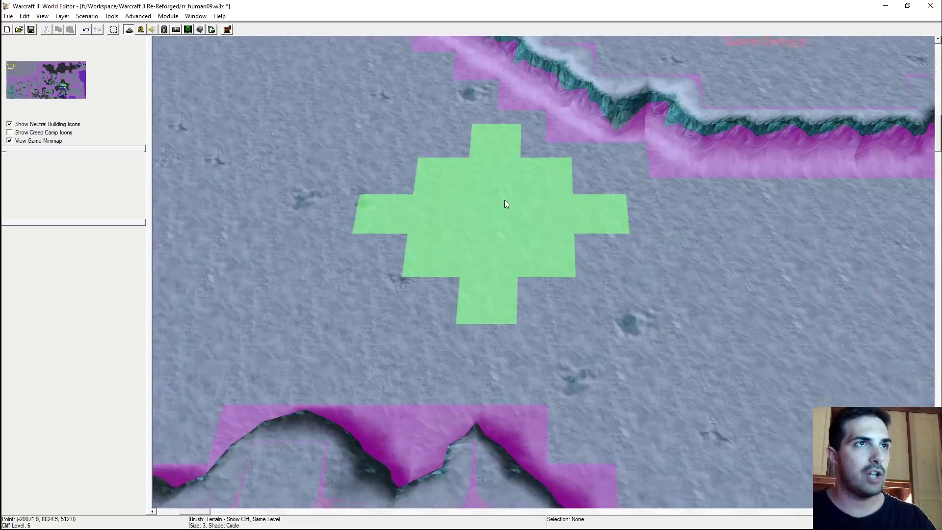
mouse_move(497, 202)
right_mouse_down()
mouse_move(475, 213)
mouse_move(423, 193)
right_mouse_up()
right_click_drag(520, 174, 657, 255)
mouse_move(443, 221)
right_mouse_down()
mouse_move(605, 180)
mouse_move(600, 260)
mouse_move(397, 195)
mouse_move(433, 193)
mouse_move(441, 174)
mouse_move(435, 186)
right_mouse_up()
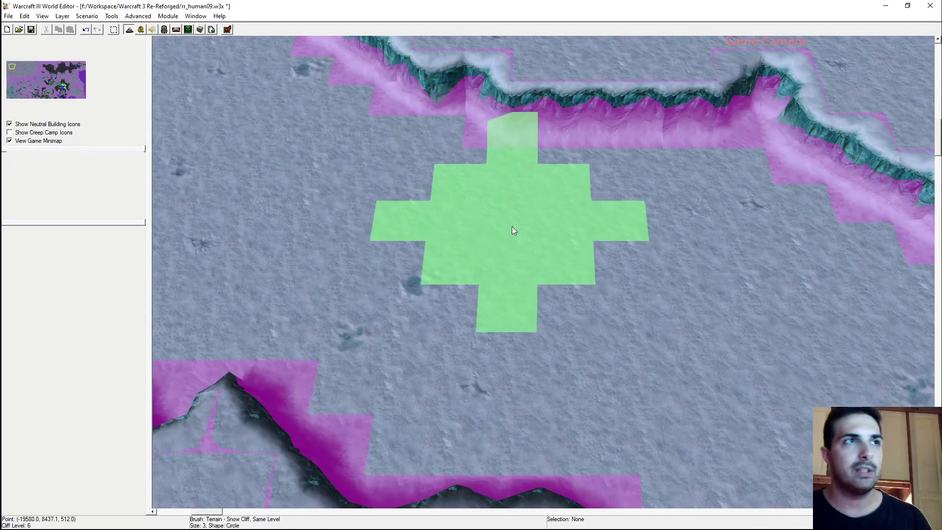
mouse_move(607, 247)
right_mouse_down()
mouse_move(381, 192)
mouse_move(505, 189)
mouse_move(448, 185)
mouse_move(867, 116)
right_mouse_up()
Test the valley's scale with a Footman, then delete the unit and return to the Snow Cliff brush
key("u")
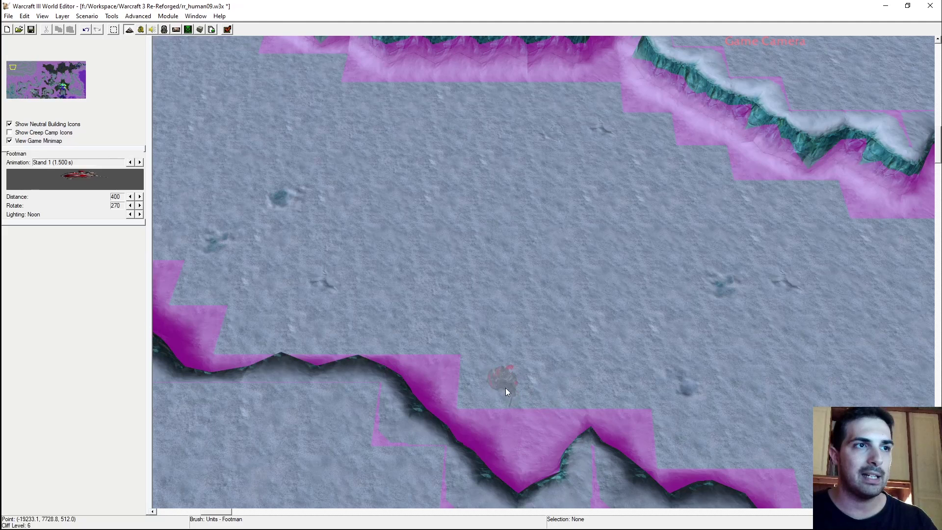
left_click(505, 387)
right_click(523, 389)
mouse_move(508, 380)
left_mouse_down()
mouse_move(569, 389)
mouse_move(541, 354)
mouse_move(682, 318)
mouse_move(613, 301)
mouse_move(641, 317)
left_mouse_up()
key("Delete")
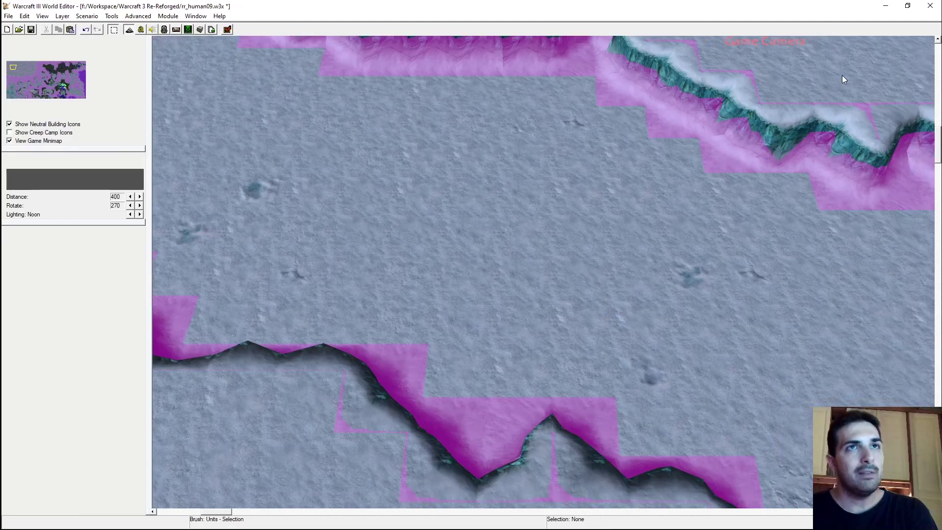
key("t")
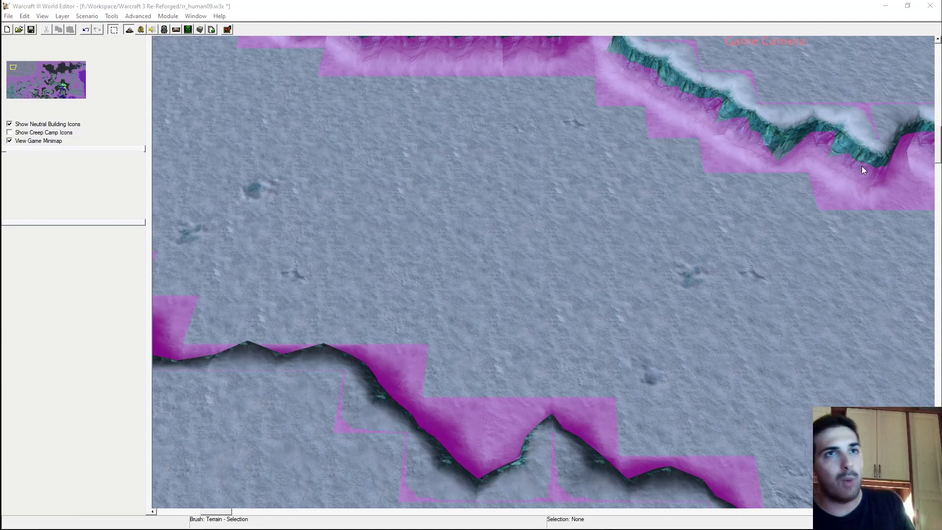
left_click(862, 195)
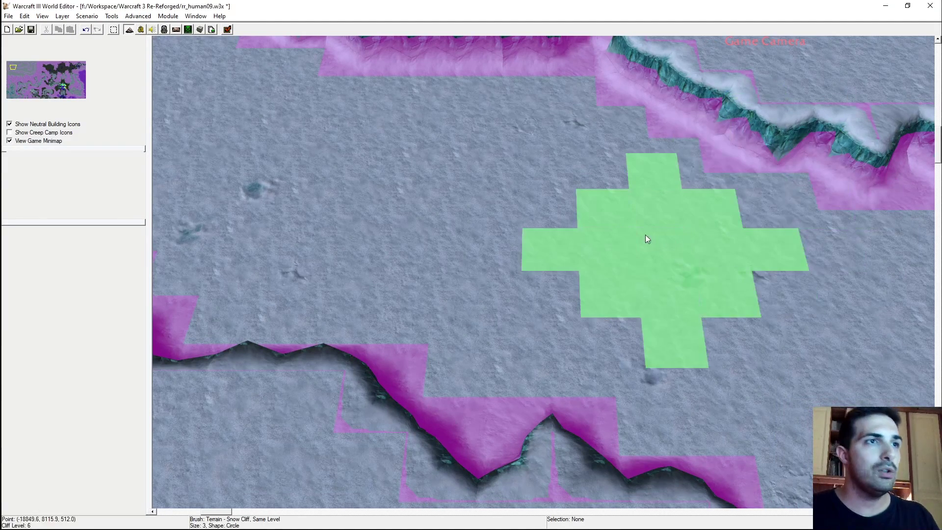
Follow the pathing overlay east along the valley to the isolated plateau and the northern border ridge
scroll(630, 217, "down", 5)
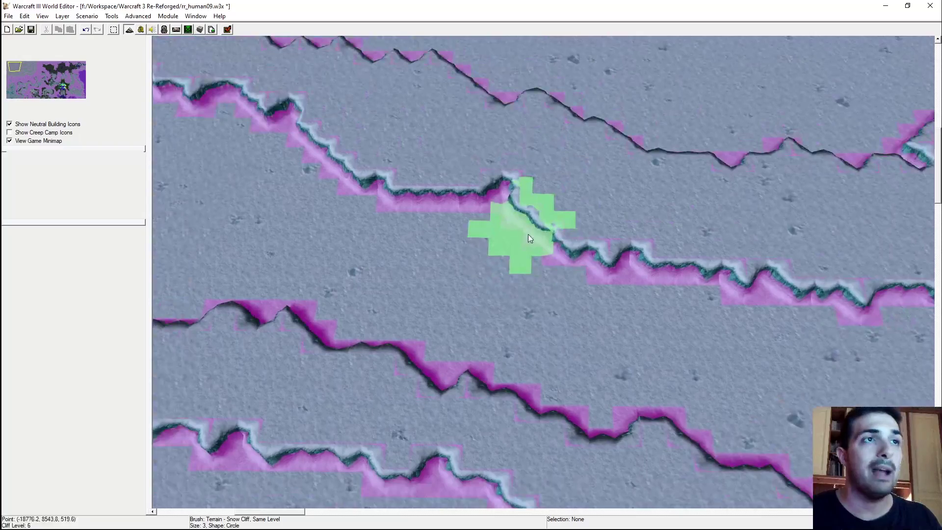
right_click_drag(474, 228, 412, 215)
right_click_drag(519, 196, 349, 172)
mouse_move(520, 177)
right_mouse_down()
mouse_move(396, 174)
mouse_move(297, 199)
right_mouse_up()
mouse_move(517, 211)
right_mouse_down()
mouse_move(599, 209)
mouse_move(547, 226)
mouse_move(504, 301)
mouse_move(512, 236)
mouse_move(526, 272)
mouse_move(567, 205)
mouse_move(543, 185)
mouse_move(513, 222)
mouse_move(543, 246)
right_mouse_up()
right_click_drag(476, 245, 499, 231)
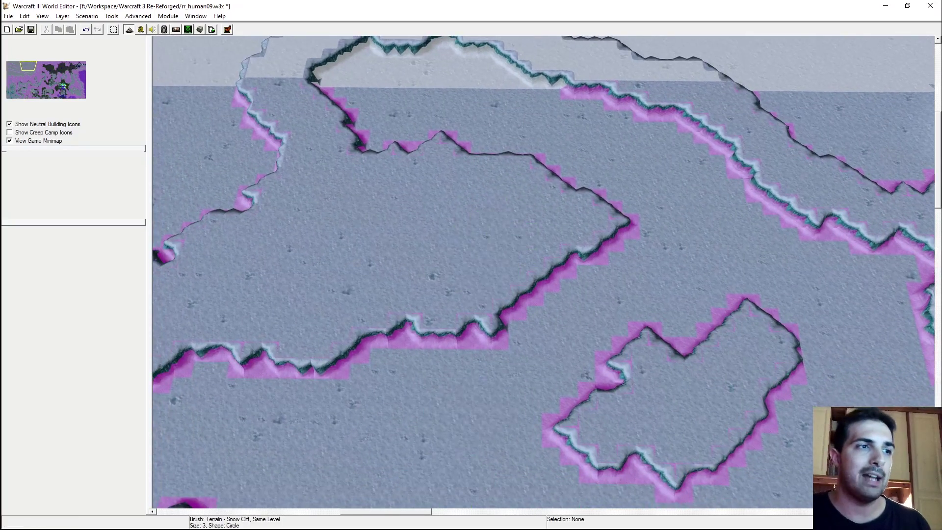
Hide the pathing overlay, shade the map boundary, and examine where the northern ridges cross it
mouse_move(432, 297)
right_mouse_down()
mouse_move(443, 350)
mouse_move(454, 344)
right_mouse_up()
right_click_drag(466, 285, 581, 302)
mouse_move(428, 235)
right_mouse_down()
mouse_move(594, 326)
mouse_move(692, 283)
mouse_move(328, 253)
mouse_move(189, 217)
mouse_move(323, 291)
mouse_move(308, 293)
mouse_move(426, 231)
mouse_move(502, 269)
mouse_move(519, 250)
mouse_move(508, 295)
right_mouse_up()
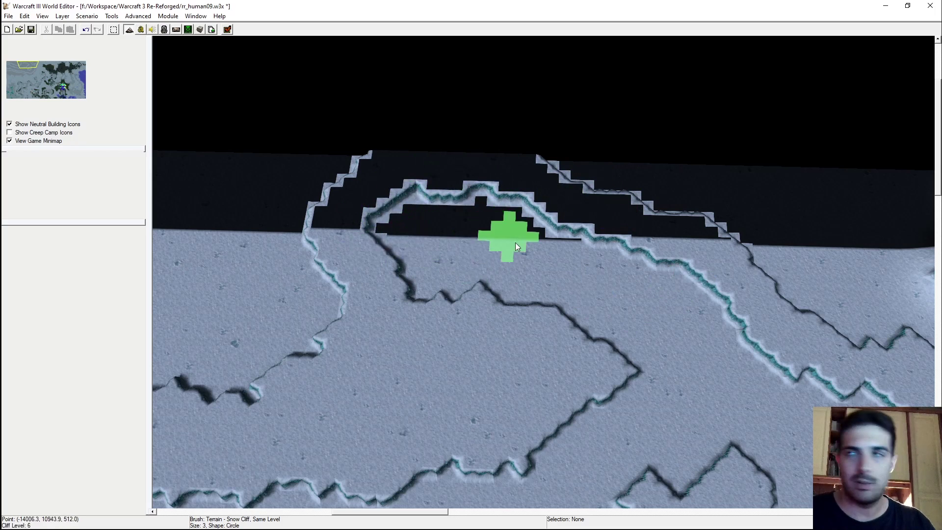
right_click_drag(505, 289, 514, 271)
mouse_move(395, 307)
right_mouse_down()
mouse_move(446, 332)
mouse_move(384, 489)
right_mouse_up()
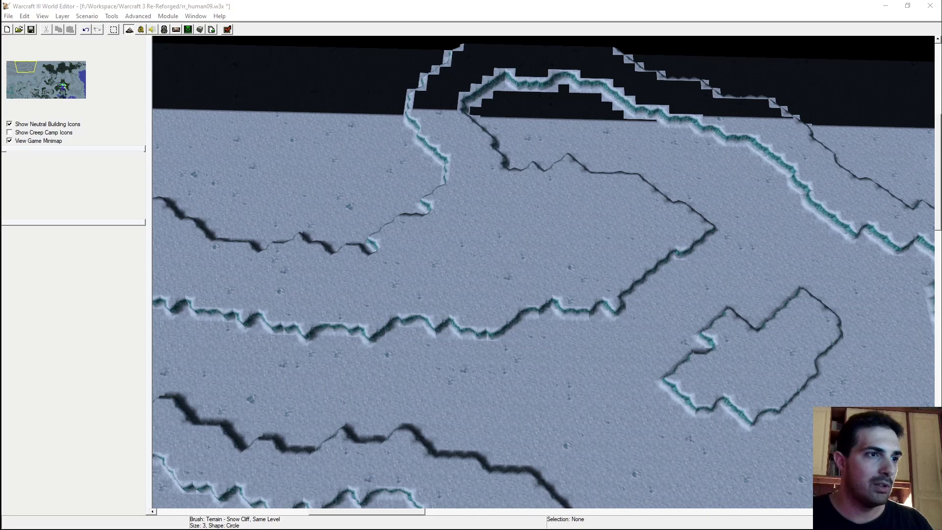
Raise the low strip inside the shaded northern boundary so the border ridge reaches the playable area's edge
key("Up")
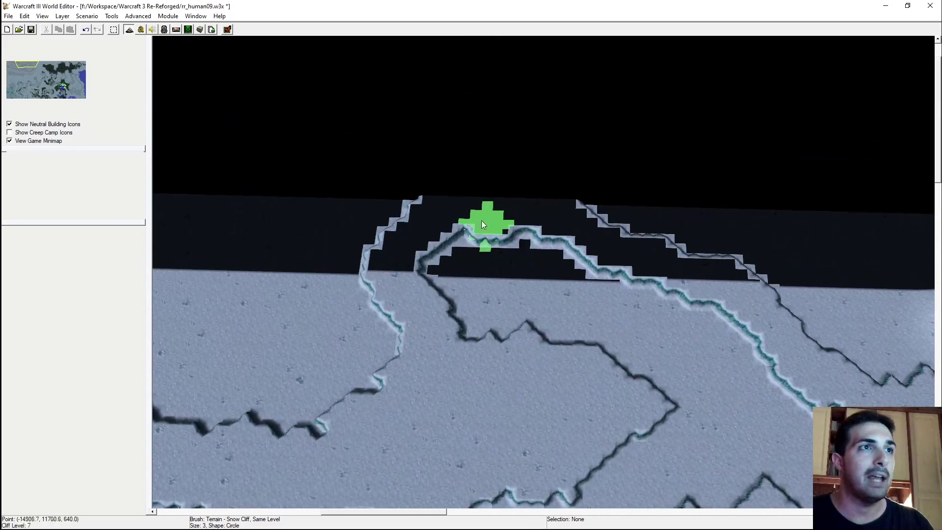
mouse_move(482, 222)
left_mouse_down()
mouse_move(435, 250)
mouse_move(596, 260)
left_mouse_up()
right_click_drag(595, 260, 616, 212)
mouse_move(481, 261)
left_mouse_down()
mouse_move(541, 281)
mouse_move(495, 314)
mouse_move(568, 328)
mouse_move(562, 361)
mouse_move(532, 343)
mouse_move(604, 313)
mouse_move(657, 319)
mouse_move(622, 376)
mouse_move(463, 358)
mouse_move(473, 373)
mouse_move(487, 206)
mouse_move(460, 231)
mouse_move(589, 216)
mouse_move(534, 207)
mouse_move(420, 252)
mouse_move(374, 244)
left_mouse_up()
Reshape the cliff edges on both sides of the middle valley so its path bends northward before continuing east
mouse_move(374, 244)
right_mouse_down()
mouse_move(442, 208)
mouse_move(518, 195)
mouse_move(525, 220)
mouse_move(323, 194)
mouse_move(435, 221)
mouse_move(628, 228)
mouse_move(510, 238)
mouse_move(572, 333)
mouse_move(499, 354)
mouse_move(633, 253)
mouse_move(578, 340)
right_mouse_up()
mouse_move(578, 341)
left_mouse_down()
mouse_move(589, 284)
mouse_move(522, 299)
mouse_move(459, 372)
mouse_move(517, 390)
mouse_move(538, 384)
mouse_move(617, 398)
mouse_move(593, 376)
mouse_move(711, 428)
left_mouse_up()
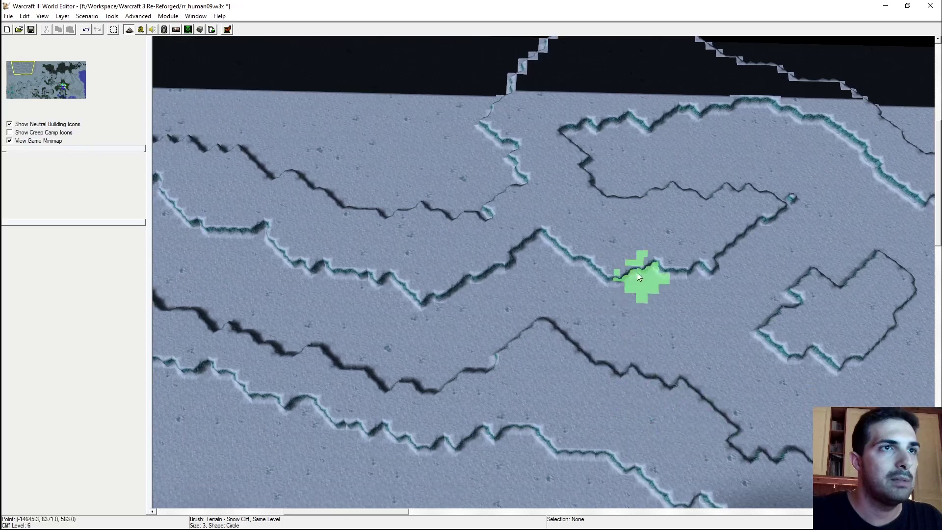
mouse_move(621, 259)
left_mouse_down()
mouse_move(550, 308)
mouse_move(541, 220)
left_mouse_up()
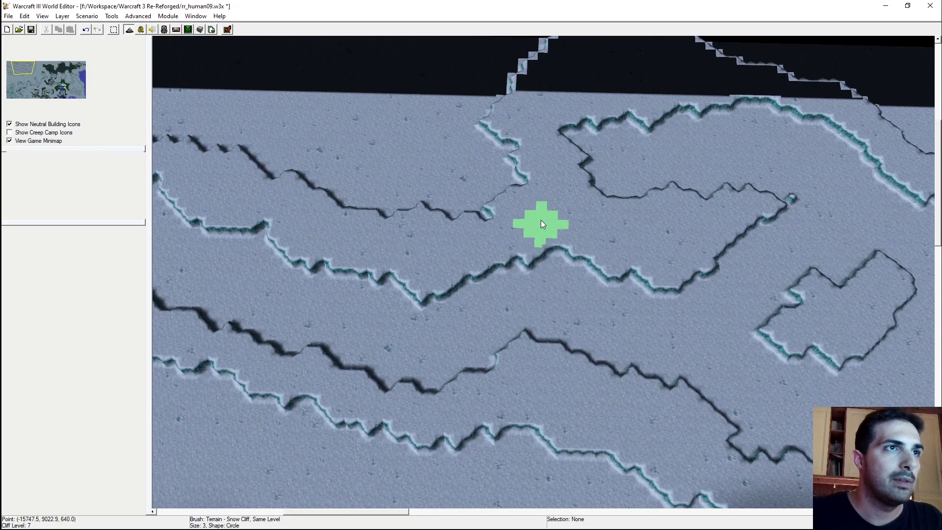
key("Left")
key("Left")
key("Left")
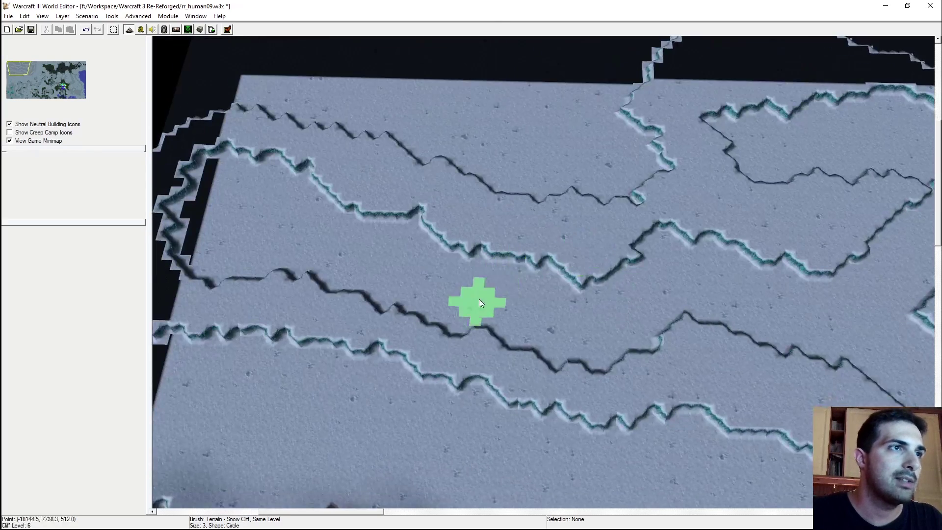
Reshape both ridges in the western half of the map area so the valley between them bends sharply south
right_click_drag(499, 319, 551, 278)
mouse_move(470, 236)
left_mouse_down()
mouse_move(547, 327)
mouse_move(616, 354)
mouse_move(508, 370)
mouse_move(501, 299)
mouse_move(604, 319)
left_mouse_up()
mouse_move(579, 228)
left_mouse_down()
mouse_move(664, 237)
mouse_move(583, 231)
mouse_move(627, 219)
mouse_move(538, 198)
mouse_move(618, 290)
left_mouse_up()
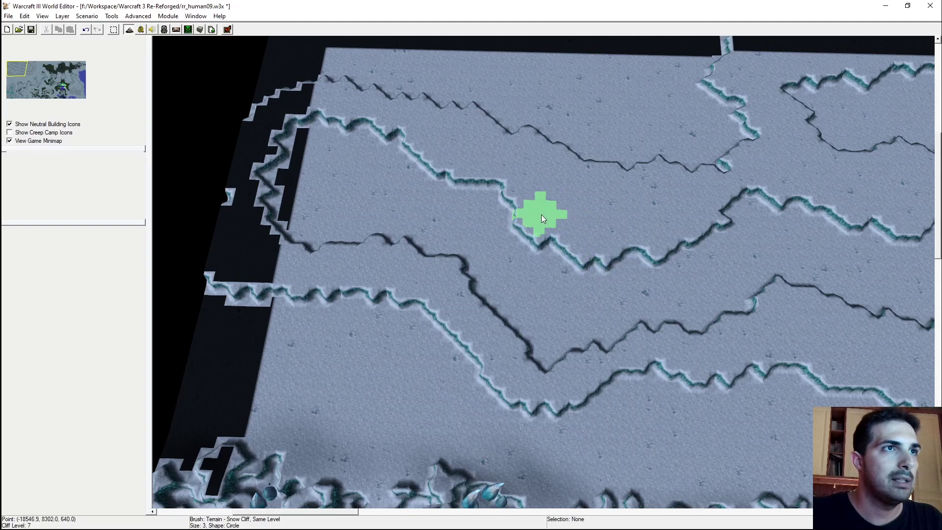
key("Up")
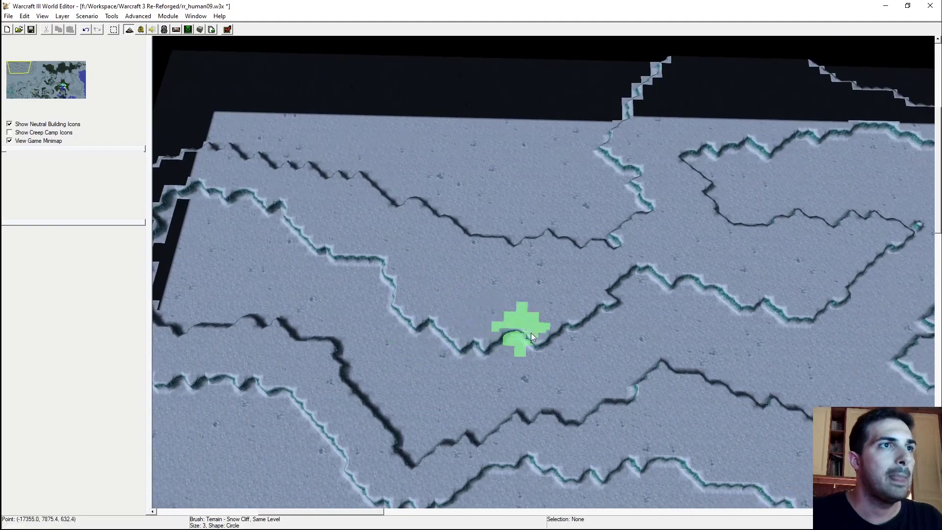
Break up the straight cliff edges around the valley's southward bend with small irregular notches
key("Down")
key("Left")
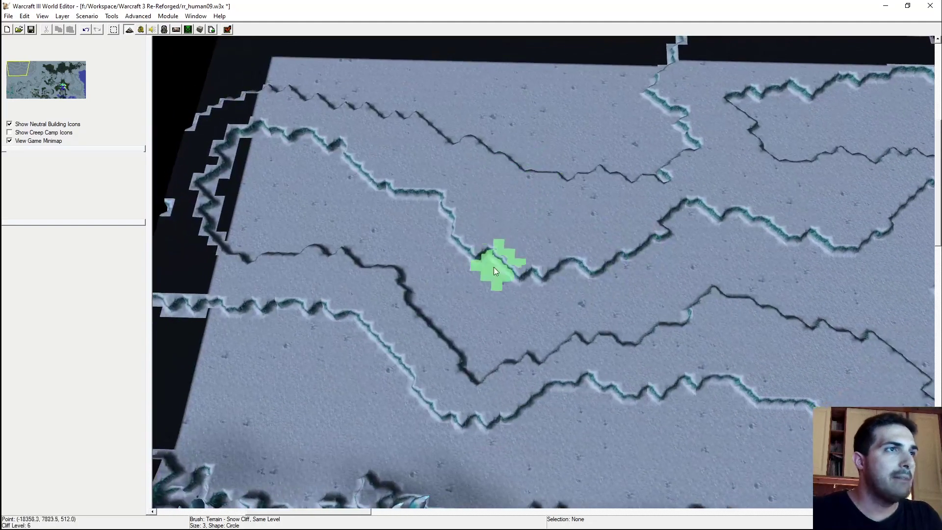
key("Up")
key("Right")
key("Up")
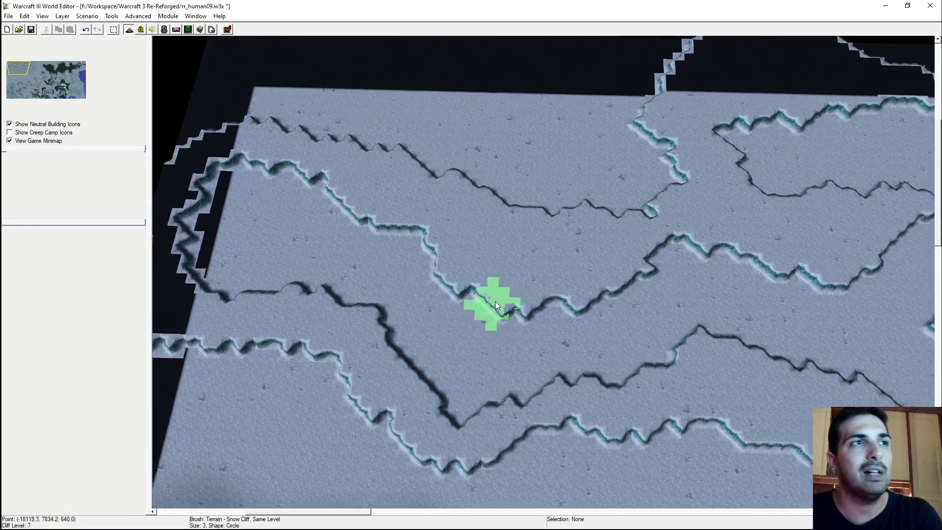
key("Down")
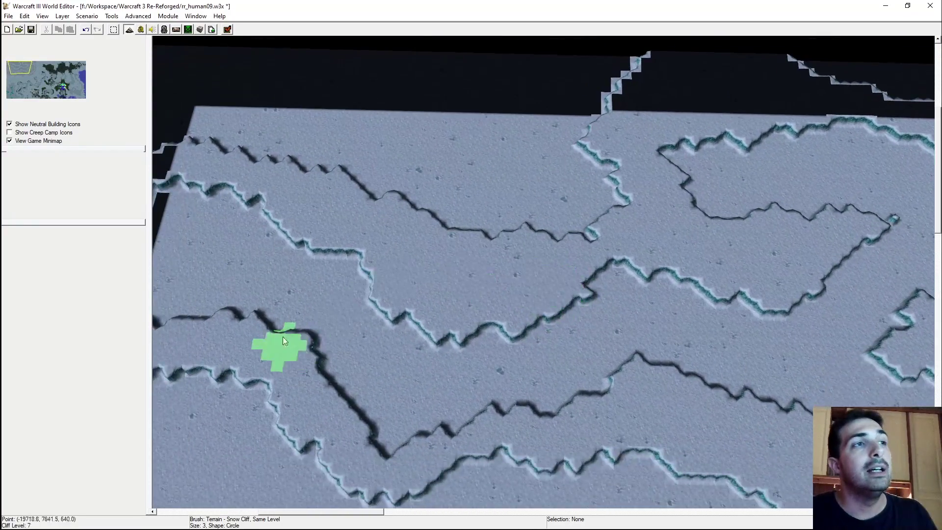
key("Left")
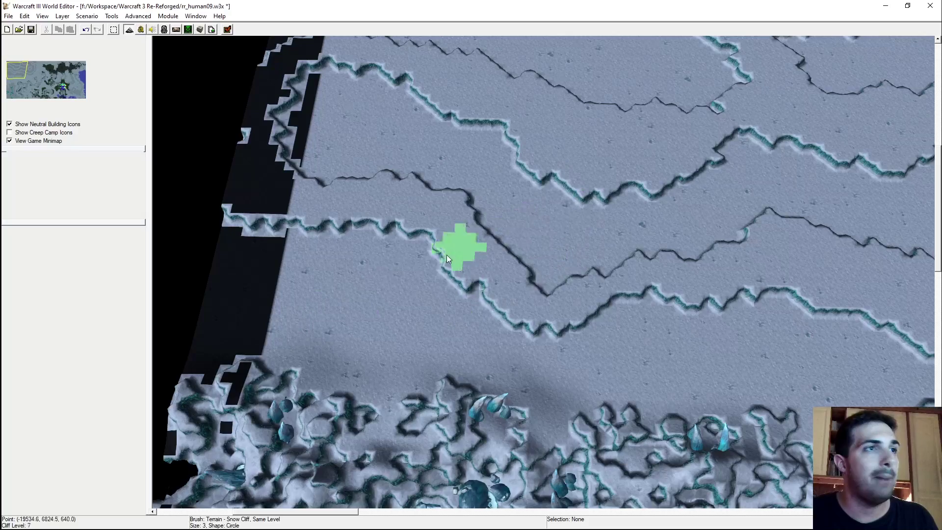
key("Up")
key("Right")
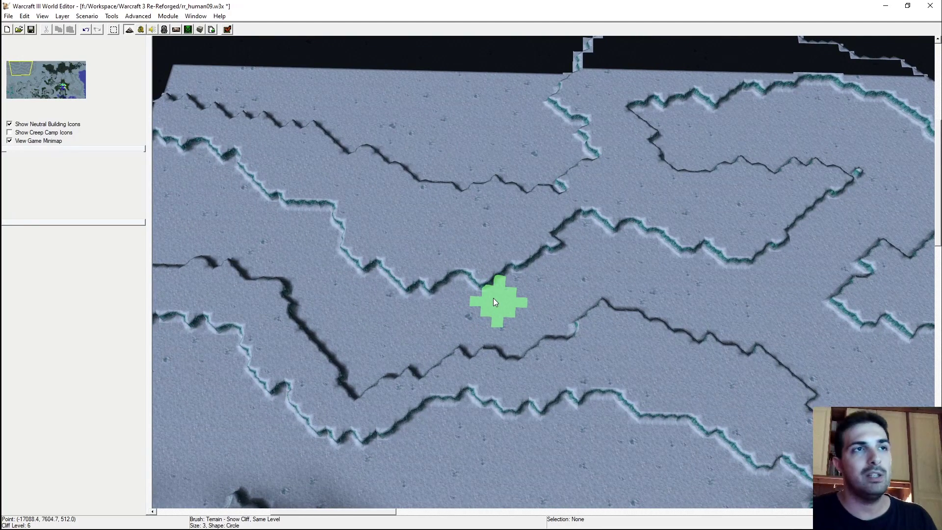
key("Up")
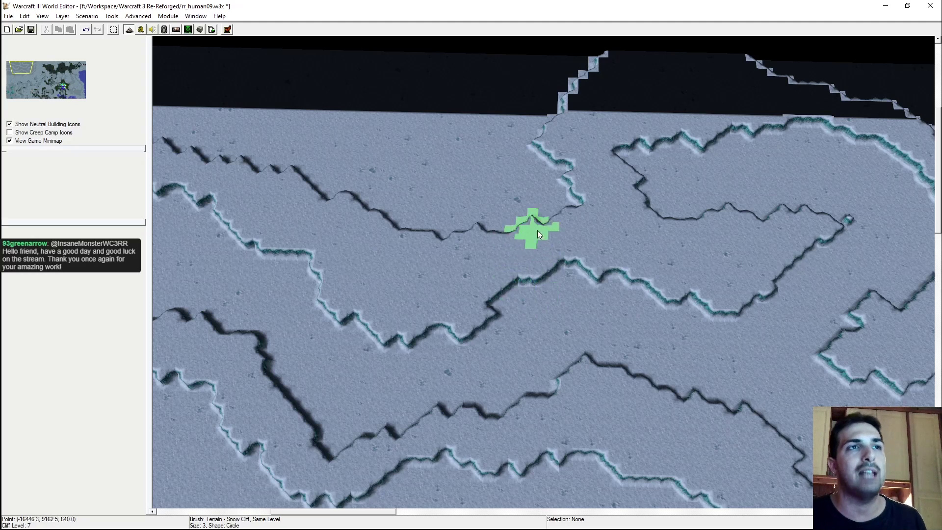
Cut low passages through the ridges north and south of the valley's bend, branching off the main path
key("Left")
key("Left")
key("Down")
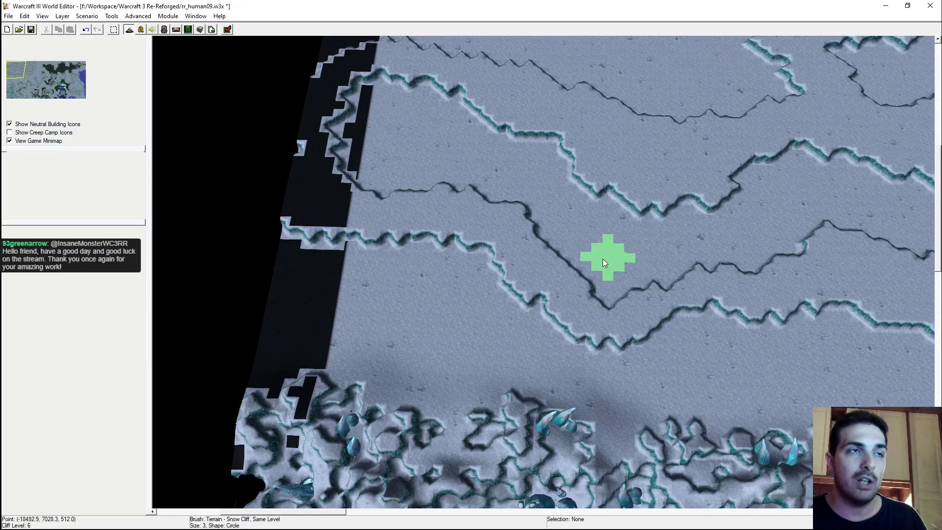
key("Right")
key("Down")
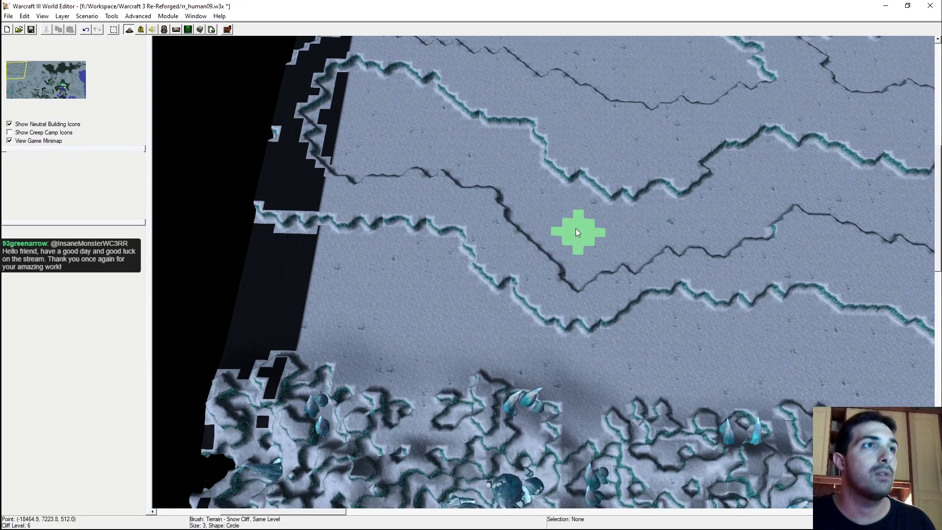
key("Left")
mouse_move(594, 224)
left_mouse_down()
mouse_move(545, 257)
mouse_move(523, 284)
mouse_move(534, 297)
mouse_move(492, 290)
mouse_move(503, 225)
mouse_move(454, 253)
mouse_move(414, 287)
mouse_move(401, 339)
mouse_move(377, 362)
mouse_move(479, 371)
mouse_move(567, 356)
mouse_move(538, 286)
mouse_move(470, 304)
mouse_move(483, 309)
mouse_move(457, 336)
left_mouse_up()
mouse_move(530, 268)
right_mouse_down()
mouse_move(490, 365)
mouse_move(420, 372)
mouse_move(385, 388)
mouse_move(508, 367)
mouse_move(502, 373)
right_mouse_up()
mouse_move(608, 346)
left_mouse_down()
mouse_move(490, 264)
mouse_move(511, 292)
mouse_move(470, 273)
mouse_move(475, 293)
mouse_move(596, 284)
mouse_move(561, 226)
mouse_move(514, 212)
mouse_move(534, 326)
mouse_move(561, 357)
mouse_move(525, 337)
mouse_move(523, 362)
mouse_move(531, 352)
mouse_move(557, 361)
mouse_move(550, 350)
left_mouse_up()
key("Up")
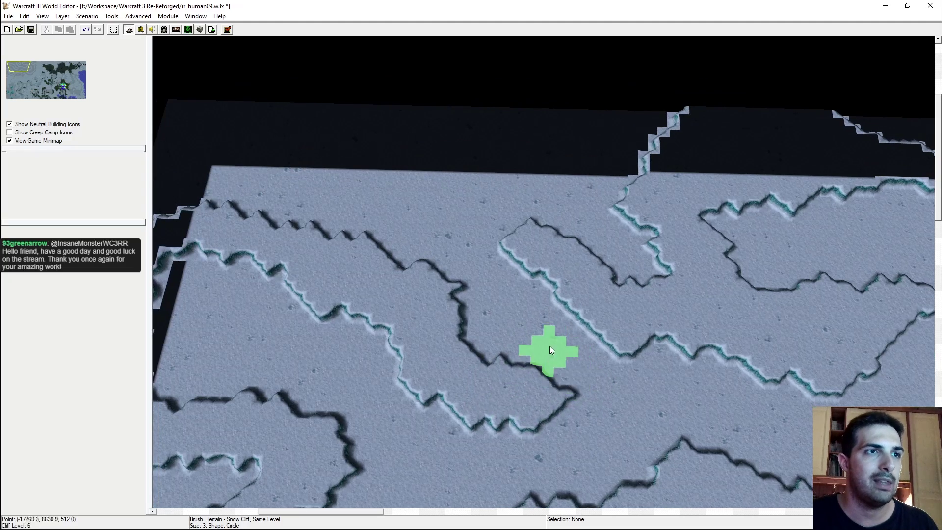
Close the northern end of the new northern passage with a raised cliff band, leaving a wide rounded pocket
right_click_drag(550, 346, 617, 275)
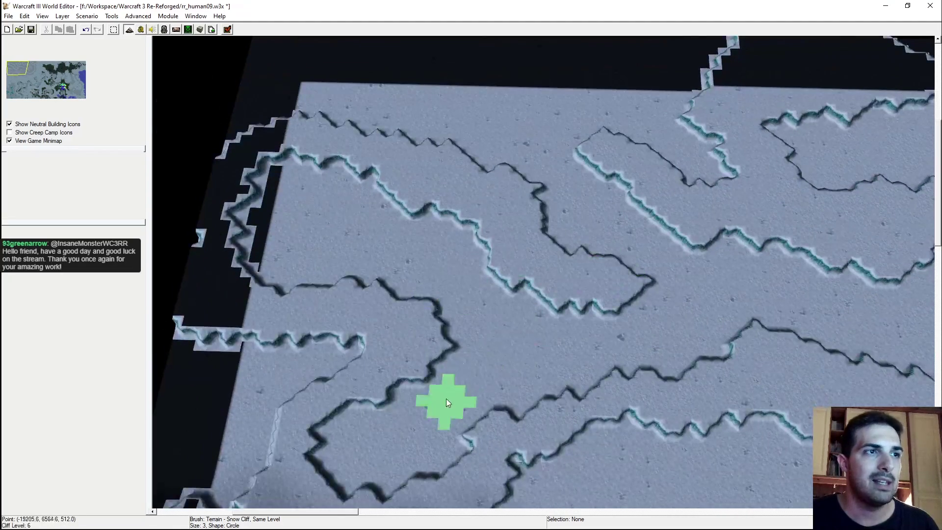
mouse_move(498, 297)
right_mouse_down()
mouse_move(373, 248)
mouse_move(502, 368)
mouse_move(524, 299)
mouse_move(512, 229)
right_mouse_up()
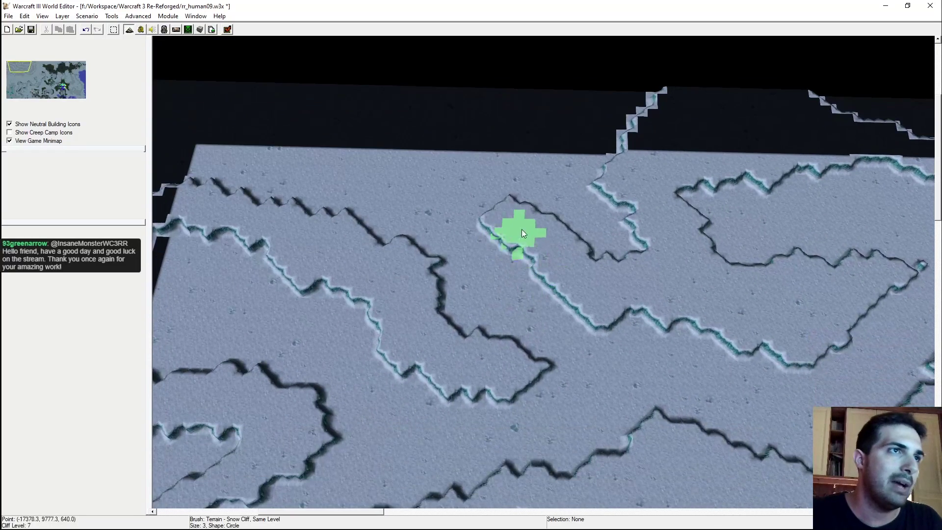
mouse_move(486, 201)
left_mouse_down()
mouse_move(442, 196)
mouse_move(396, 229)
mouse_move(412, 225)
mouse_move(441, 292)
mouse_move(466, 312)
mouse_move(420, 333)
left_mouse_up()
left_click_drag(471, 299, 460, 293)
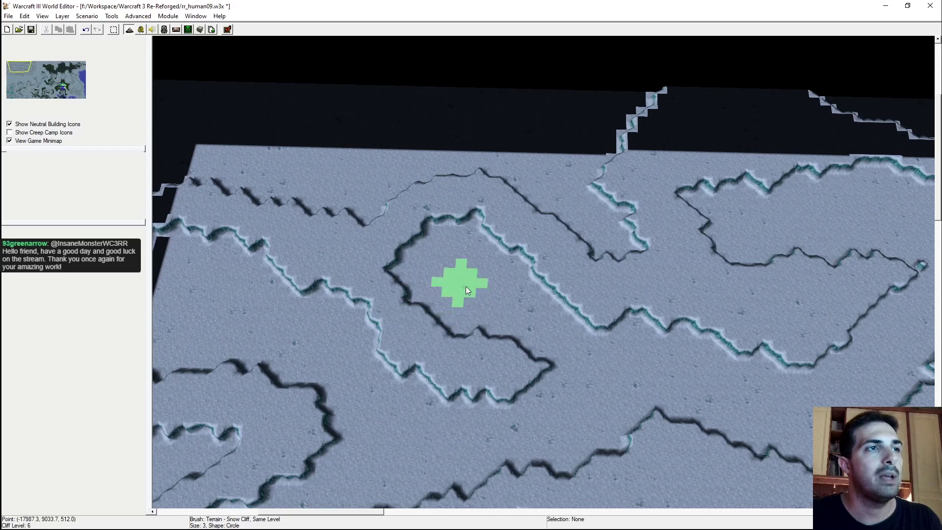
left_click_drag(497, 242, 503, 239)
Cut a low passage through the southern ridge southwest of the isolated plateau
right_click_drag(544, 229, 485, 285)
mouse_move(485, 284)
left_mouse_down()
mouse_move(479, 272)
mouse_move(555, 316)
left_mouse_up()
mouse_move(555, 316)
right_mouse_down()
mouse_move(504, 235)
mouse_move(523, 176)
mouse_move(516, 201)
right_mouse_up()
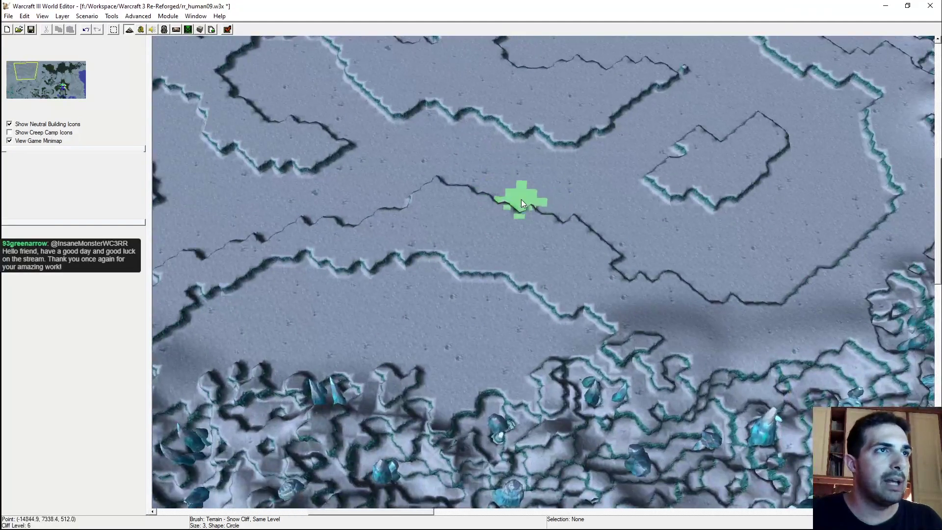
mouse_move(521, 202)
left_mouse_down()
mouse_move(482, 280)
mouse_move(528, 235)
left_mouse_up()
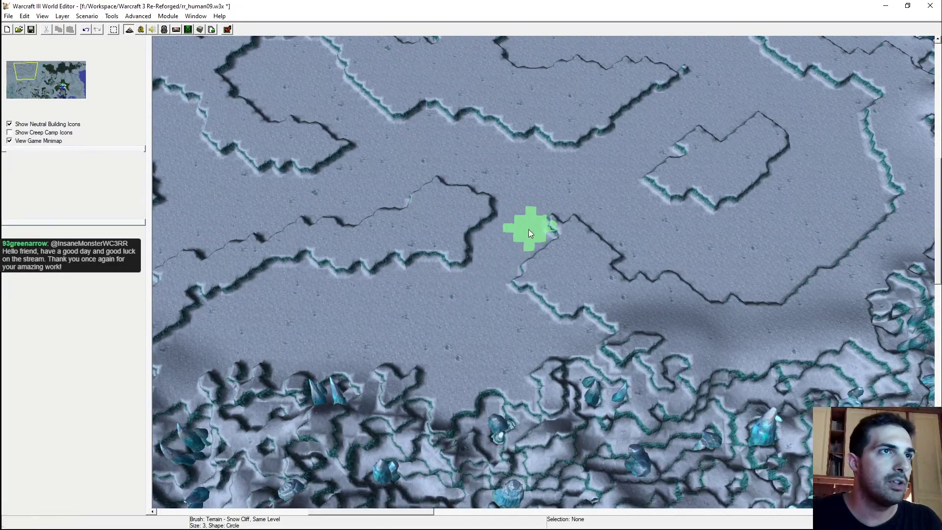
left_click_drag(515, 269, 503, 287)
right_click_drag(495, 253, 438, 294)
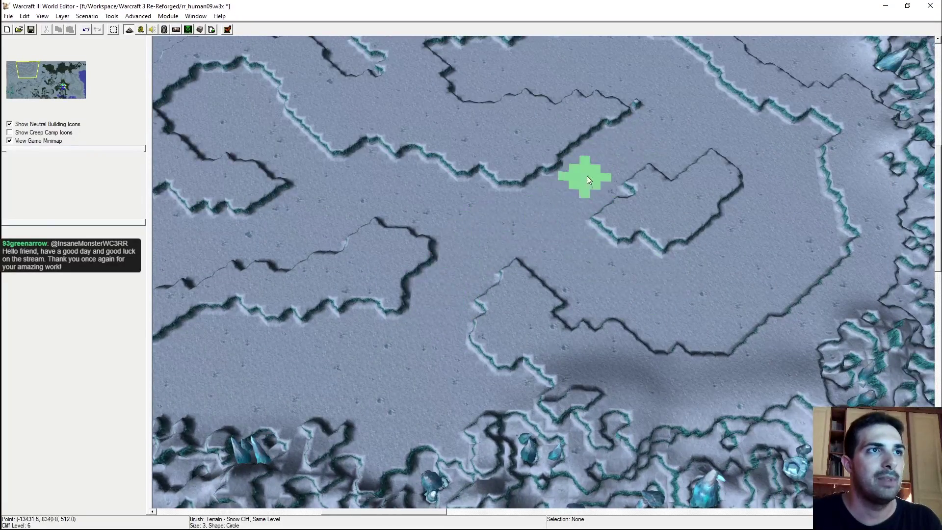
Raise the low strip along the western map boundary to pull the valley's west end toward the playable area
right_click_drag(546, 295, 628, 235)
mouse_move(628, 236)
left_mouse_down()
mouse_move(587, 252)
mouse_move(554, 325)
mouse_move(482, 348)
mouse_move(439, 343)
mouse_move(424, 323)
mouse_move(454, 237)
left_mouse_up()
right_click_drag(462, 250, 504, 301)
right_click_drag(598, 229, 711, 329)
mouse_move(602, 207)
right_mouse_down()
mouse_move(634, 296)
mouse_move(505, 242)
mouse_move(497, 202)
mouse_move(441, 219)
mouse_move(514, 253)
mouse_move(437, 221)
mouse_move(368, 211)
right_mouse_up()
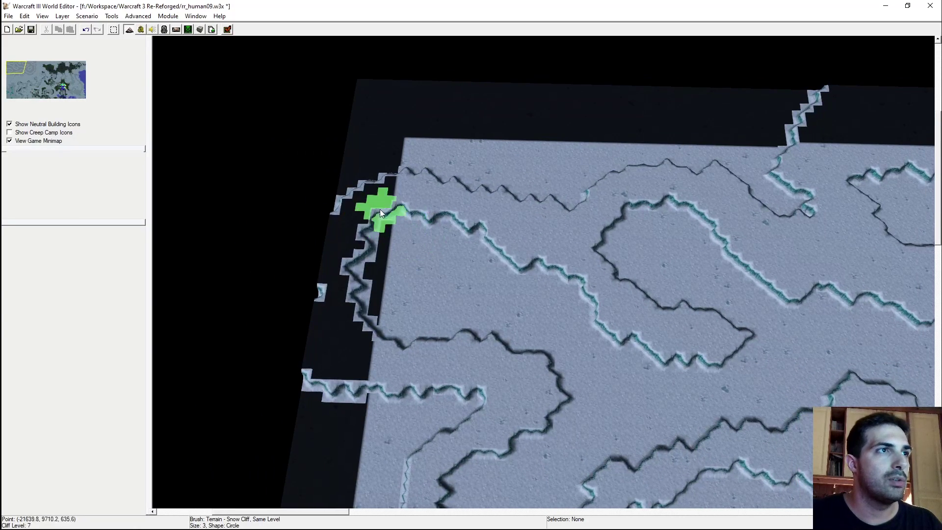
mouse_move(357, 251)
left_mouse_down()
mouse_move(344, 296)
mouse_move(384, 315)
mouse_move(408, 286)
left_mouse_up()
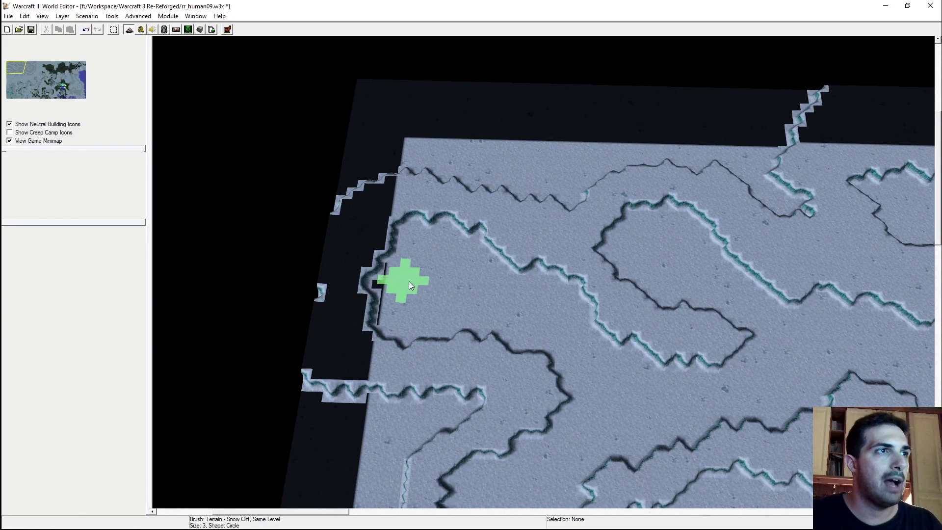
mouse_move(365, 256)
left_mouse_down()
mouse_move(353, 308)
mouse_move(372, 335)
mouse_move(378, 230)
mouse_move(386, 237)
left_mouse_up()
mouse_move(375, 253)
right_mouse_down()
mouse_move(543, 265)
mouse_move(556, 301)
mouse_move(585, 251)
mouse_move(505, 262)
mouse_move(502, 273)
right_mouse_up()
mouse_move(372, 273)
left_mouse_down()
mouse_move(321, 312)
mouse_move(334, 291)
left_mouse_up()
mouse_move(335, 290)
right_mouse_down()
mouse_move(313, 320)
mouse_move(352, 295)
right_mouse_up()
Enlarge the brush and raise the low ground south of the southern ridge toward the rocky cliffs
key("a")
mouse_move(352, 295)
left_mouse_down()
mouse_move(308, 250)
mouse_move(305, 279)
mouse_move(285, 204)
mouse_move(350, 165)
mouse_move(426, 235)
mouse_move(530, 240)
mouse_move(497, 181)
mouse_move(625, 208)
mouse_move(742, 249)
mouse_move(732, 236)
left_mouse_up()
key("bracketright")
key("bracketright")
key("bracketright")
key("bracketright")
key("bracketright")
right_click_drag(732, 236, 561, 215)
left_click_drag(561, 215, 613, 169)
Extend the raised southern ground eastward with a size 5 brush, closing the southern end of the passage near the plateau
right_click_drag(400, 346, 631, 122)
mouse_move(350, 213)
left_mouse_down()
mouse_move(415, 249)
mouse_move(446, 242)
mouse_move(381, 265)
mouse_move(400, 300)
left_mouse_up()
left_click(888, 315)
mouse_move(341, 318)
middle_mouse_down()
mouse_move(180, 287)
mouse_move(505, 345)
middle_mouse_up()
mouse_move(498, 327)
left_mouse_down()
mouse_move(354, 373)
mouse_move(467, 374)
mouse_move(350, 373)
mouse_move(335, 382)
left_mouse_up()
mouse_move(334, 382)
middle_mouse_down()
mouse_move(429, 324)
mouse_move(514, 322)
middle_mouse_up()
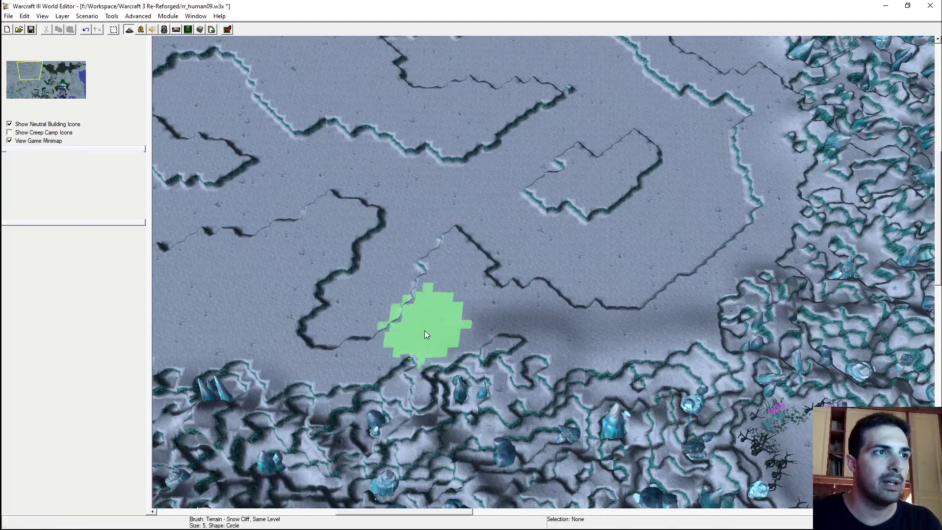
Cut a low passage through the northeastern ridge above the isolated plateau with a size 3 brush
middle_click_drag(564, 319, 554, 260)
mouse_move(610, 220)
middle_mouse_down()
mouse_move(557, 236)
mouse_move(447, 347)
mouse_move(541, 286)
mouse_move(520, 347)
mouse_move(624, 264)
middle_mouse_up()
right_click_drag(624, 264, 590, 302)
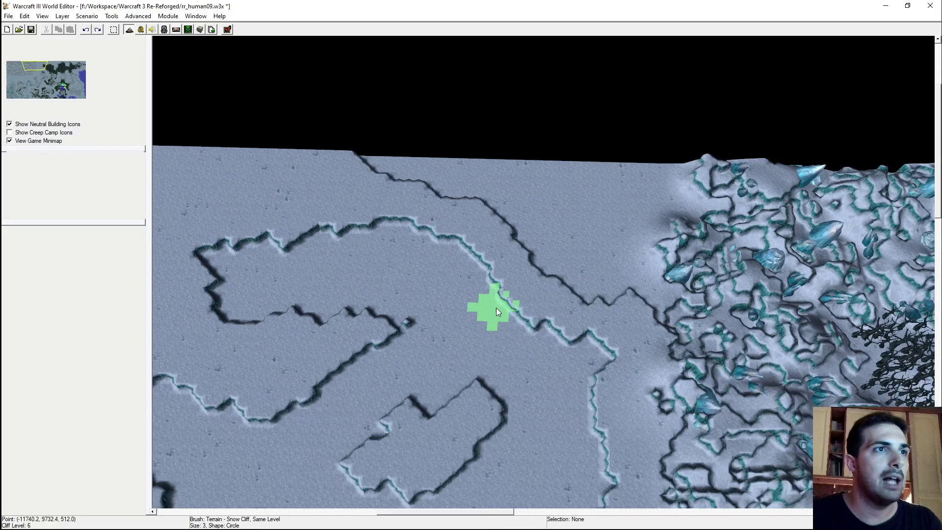
right_click_drag(502, 312, 494, 335)
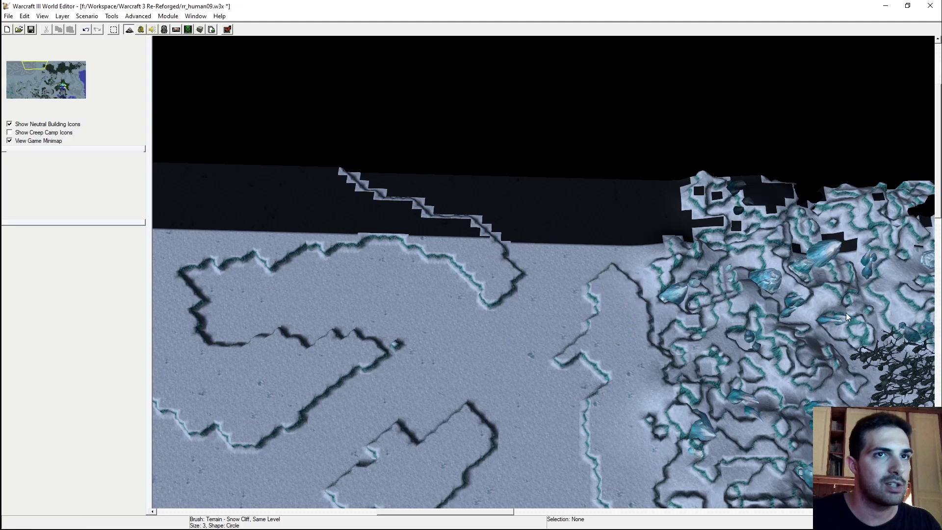
Close the northeastern passage's northern end with a size 2 brush and raise the low ground up to the map border
key("ctrl+z")
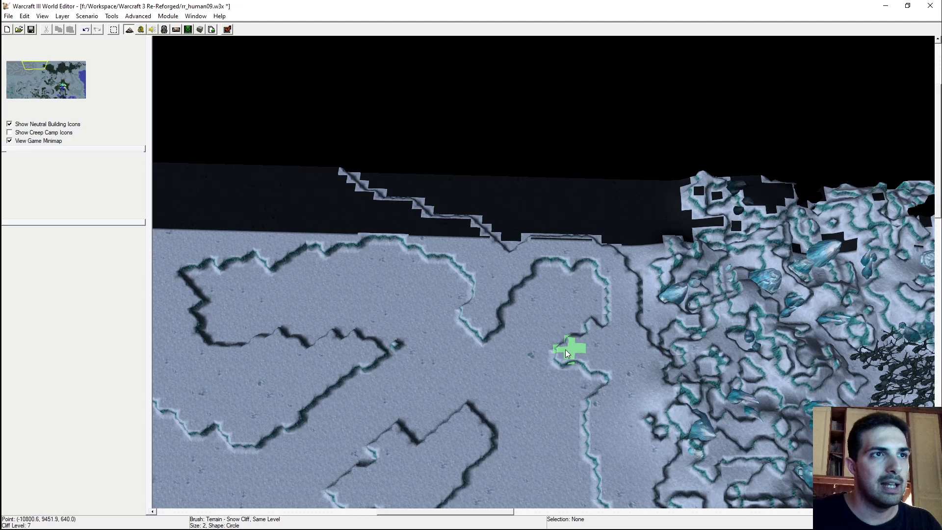
right_click_drag(569, 325, 488, 380)
mouse_move(533, 329)
left_mouse_down()
mouse_move(535, 297)
mouse_move(447, 293)
mouse_move(319, 252)
mouse_move(325, 239)
mouse_move(402, 237)
mouse_move(369, 240)
mouse_move(442, 263)
mouse_move(444, 242)
mouse_move(454, 242)
mouse_move(486, 278)
mouse_move(471, 248)
mouse_move(512, 236)
mouse_move(534, 286)
mouse_move(557, 275)
mouse_move(576, 319)
mouse_move(608, 287)
mouse_move(594, 288)
left_mouse_up()
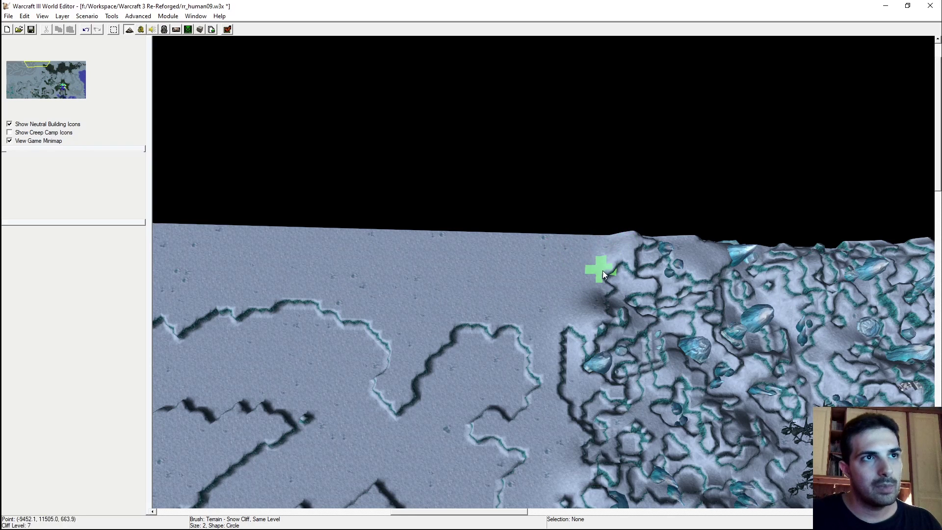
middle_click_drag(570, 386, 585, 317)
Roughen the isolated plateau's northwest edge and the facing ridge tip, and remove the small bump beside the tip
middle_click_drag(535, 334, 580, 264)
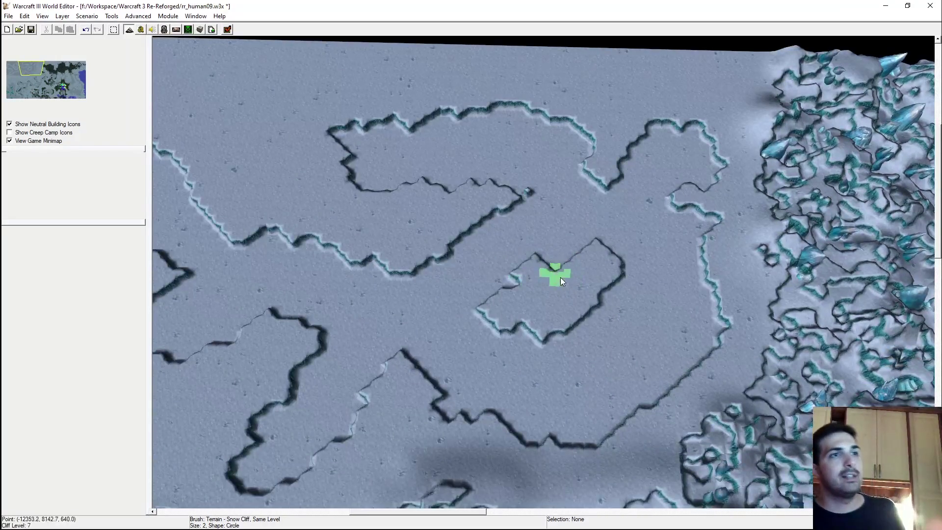
scroll(556, 271, "up", 5)
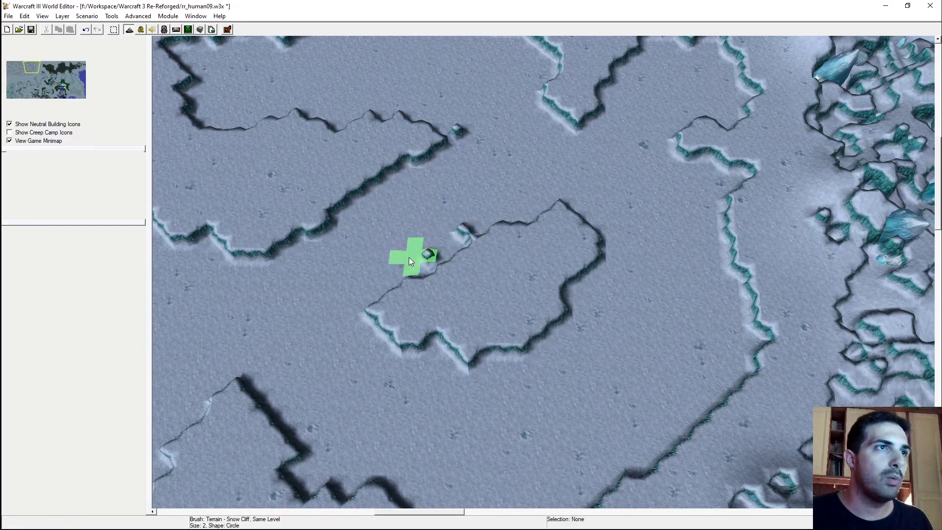
right_click_drag(455, 252, 487, 271)
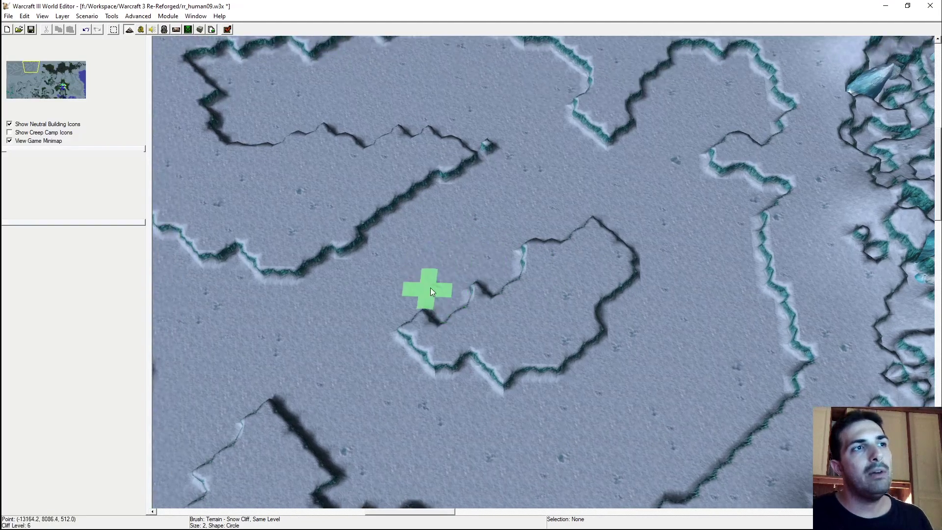
right_click_drag(437, 294, 522, 320)
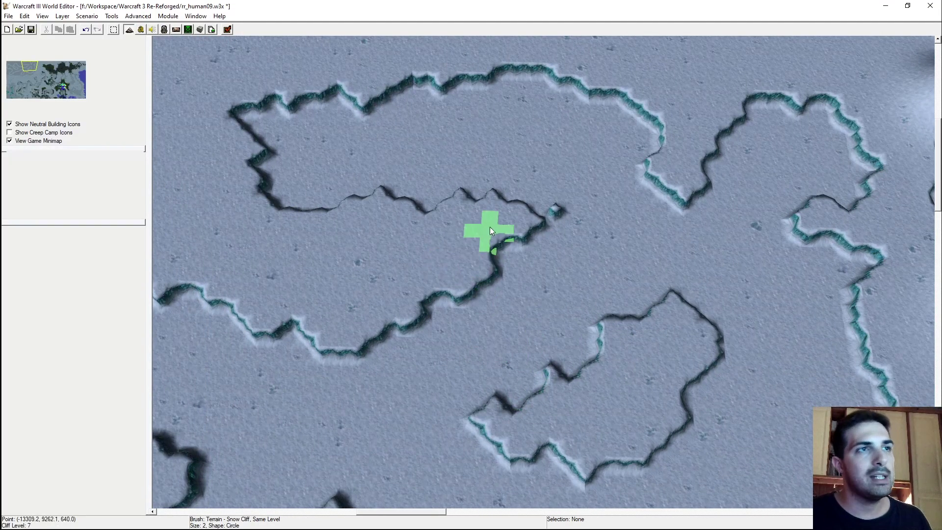
left_click(550, 211)
Roughen the cliff edge on the north side of the western valley with small irregular bends
right_click_drag(380, 172, 544, 193)
mouse_move(444, 236)
right_mouse_down()
mouse_move(574, 172)
mouse_move(722, 147)
right_mouse_up()
right_click_drag(436, 170, 565, 140)
scroll(515, 162, "up", 5)
right_click_drag(479, 184, 535, 211)
mouse_move(413, 137)
right_mouse_down()
mouse_move(415, 241)
mouse_move(578, 147)
mouse_move(549, 219)
mouse_move(378, 223)
right_mouse_up()
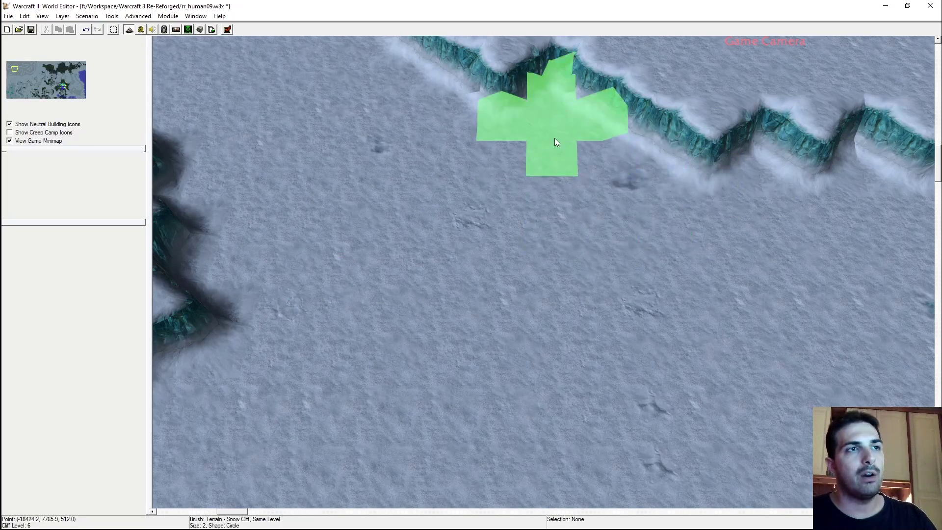
mouse_move(501, 351)
right_mouse_down()
mouse_move(472, 217)
mouse_move(568, 231)
mouse_move(546, 241)
mouse_move(558, 236)
right_mouse_up()
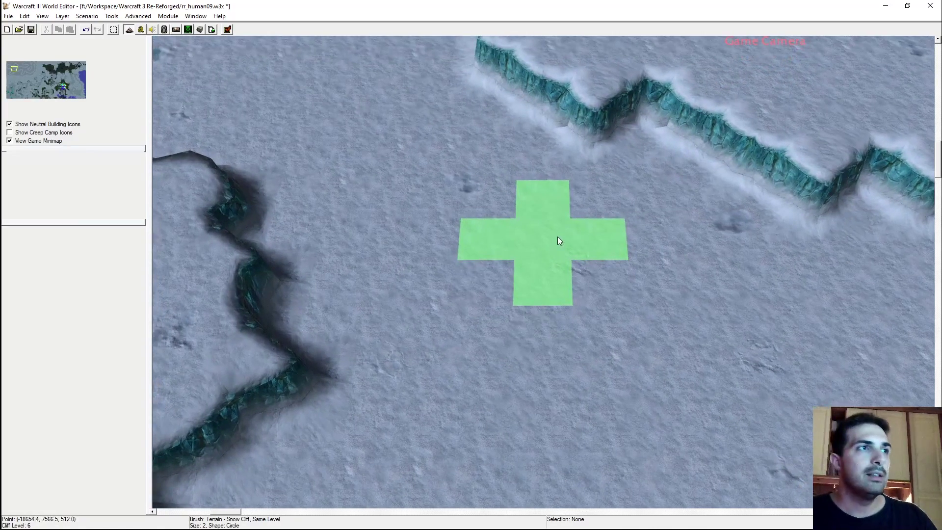
mouse_move(543, 234)
right_mouse_down()
mouse_move(547, 226)
mouse_move(480, 240)
mouse_move(414, 228)
mouse_move(402, 191)
mouse_move(558, 138)
mouse_move(446, 245)
right_mouse_up()
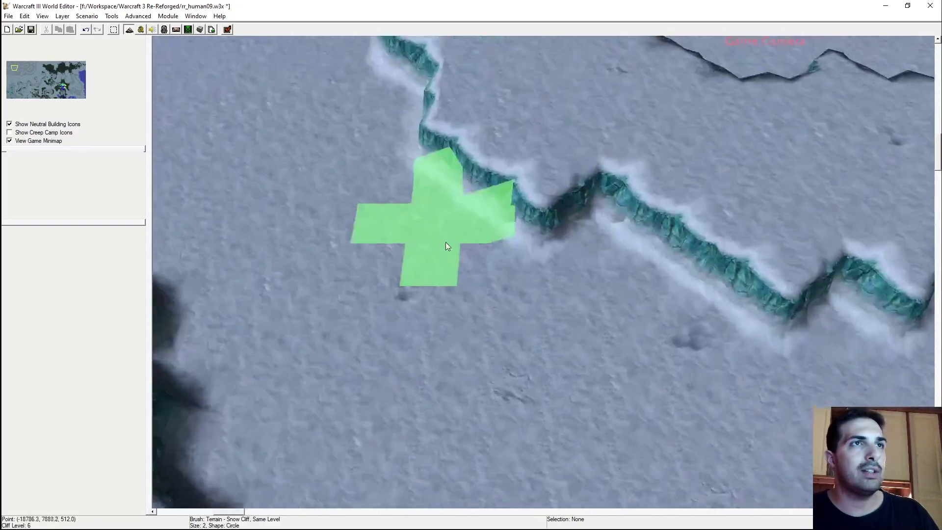
Vary the cliff outlines between the western valley and the rounded northern pocket with small bends
scroll(464, 238, "down", 5)
scroll(540, 249, "up", 3)
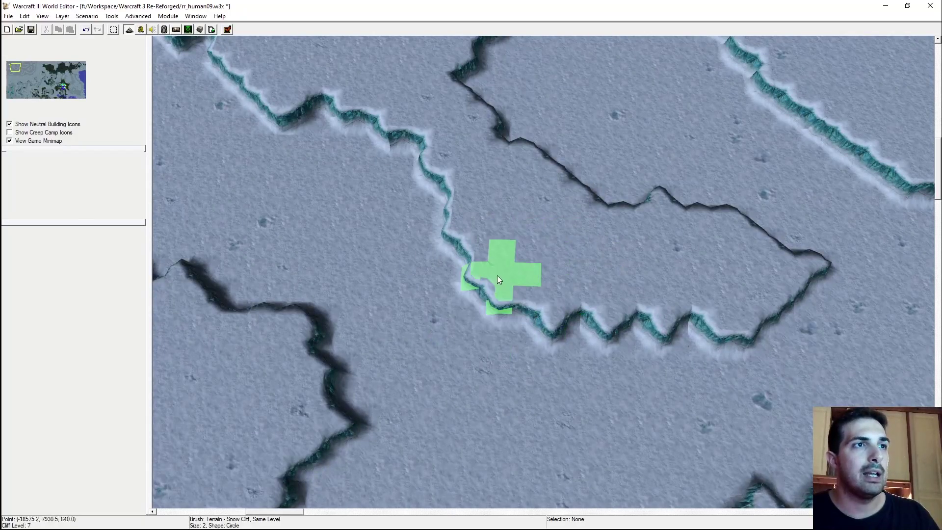
mouse_move(493, 289)
right_mouse_down()
mouse_move(552, 247)
mouse_move(562, 211)
right_mouse_up()
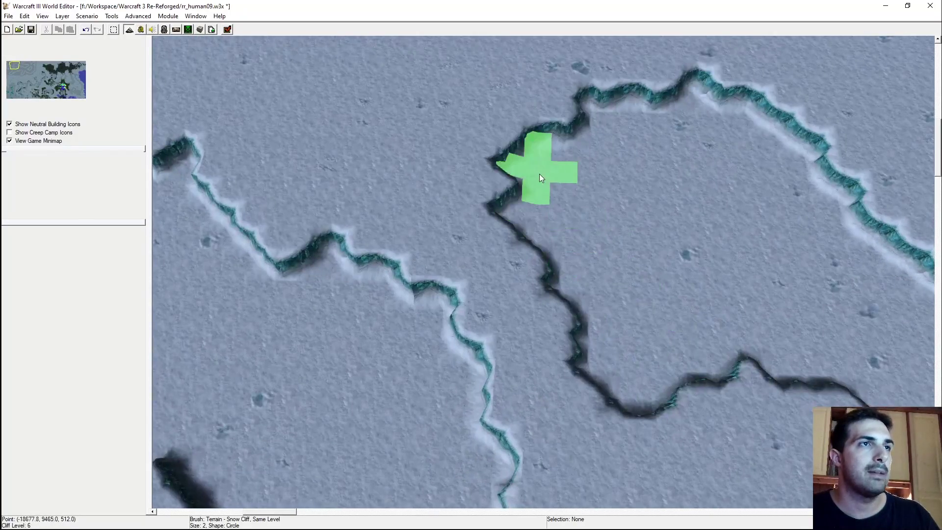
right_click_drag(438, 202, 705, 235)
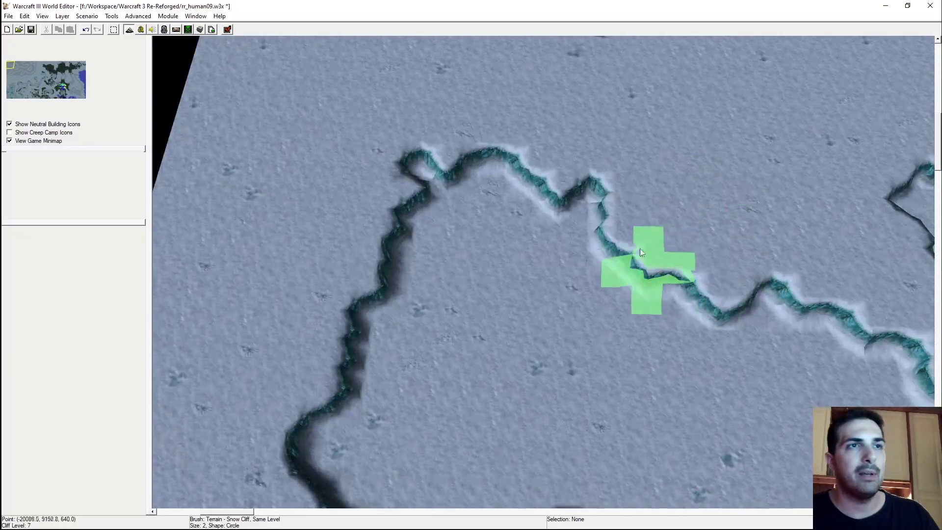
Reshape the northern cliff edge near the valley's far western end with a few irregular notches
right_click_drag(640, 252, 564, 232)
mouse_move(591, 277)
left_mouse_down()
mouse_move(601, 284)
mouse_move(596, 249)
left_mouse_up()
left_click_drag(606, 215, 613, 228)
right_click_drag(613, 229, 534, 251)
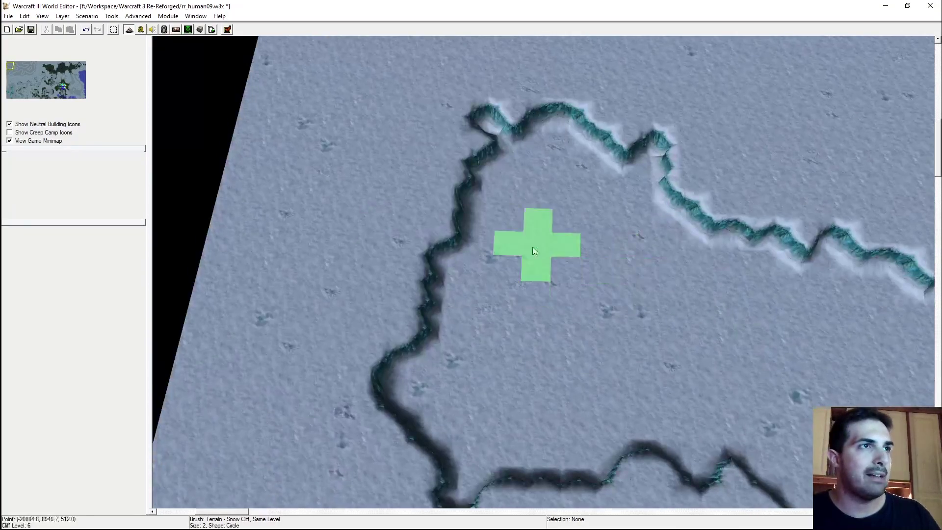
Reshape the cliff at the valley's far western end with deep irregular bends reaching out to the map boundary
left_click_drag(457, 113, 481, 114)
right_click_drag(405, 427, 372, 336)
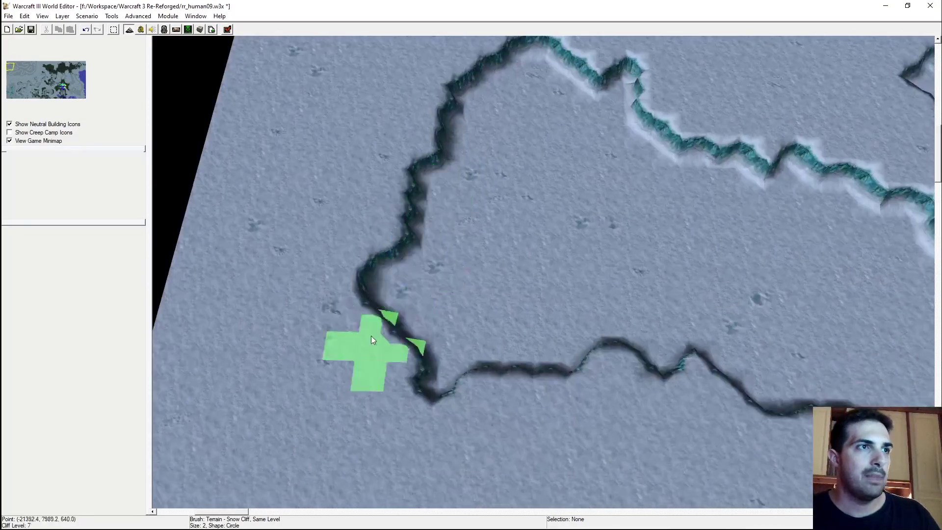
left_click_drag(372, 336, 400, 329)
right_click_drag(490, 228, 485, 285)
mouse_move(484, 288)
left_mouse_down()
mouse_move(437, 235)
mouse_move(473, 257)
left_mouse_up()
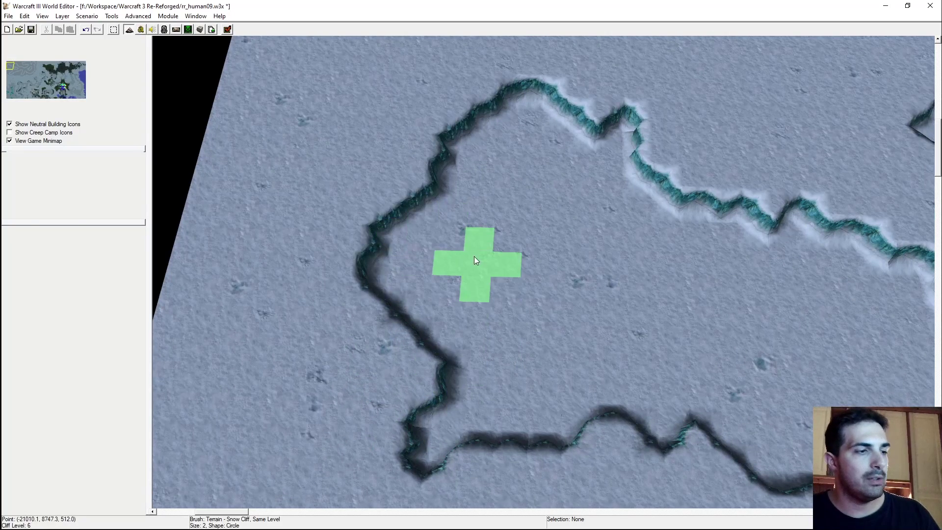
mouse_move(519, 283)
right_mouse_down()
mouse_move(443, 228)
mouse_move(516, 278)
right_mouse_up()
mouse_move(517, 278)
left_mouse_down()
mouse_move(422, 199)
mouse_move(466, 103)
left_mouse_up()
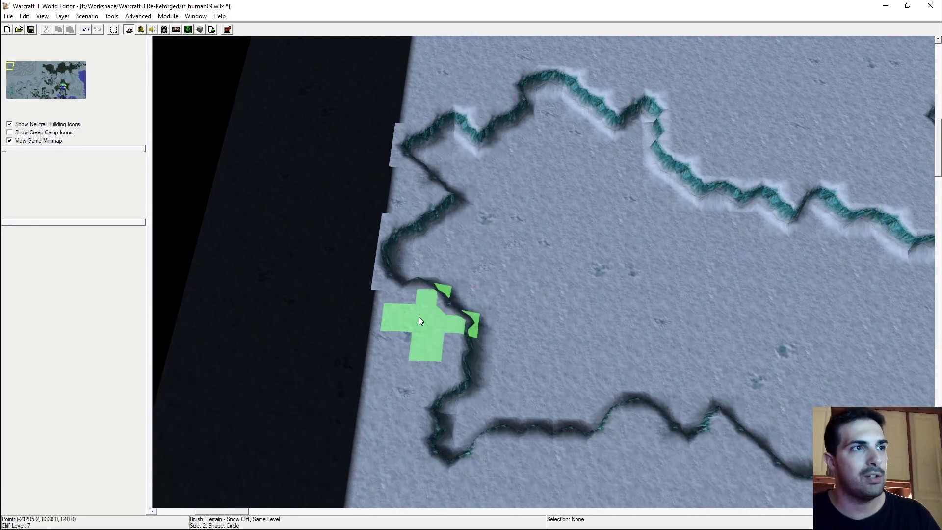
Vary the northern and southern cliffs near the valley's western end with uneven notches and bends
right_click_drag(420, 316, 496, 379)
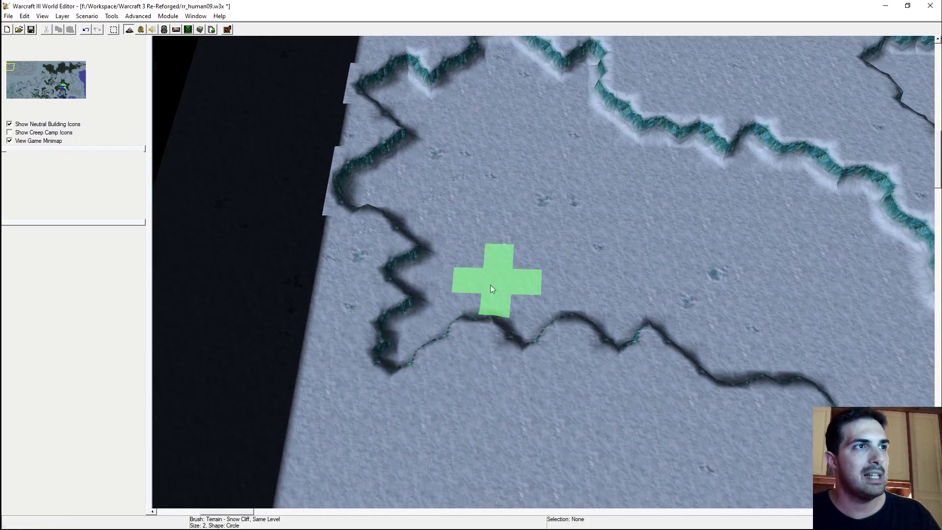
key("Up")
mouse_move(480, 218)
left_mouse_down()
mouse_move(481, 210)
mouse_move(449, 215)
mouse_move(448, 331)
mouse_move(460, 314)
left_mouse_up()
key("Down")
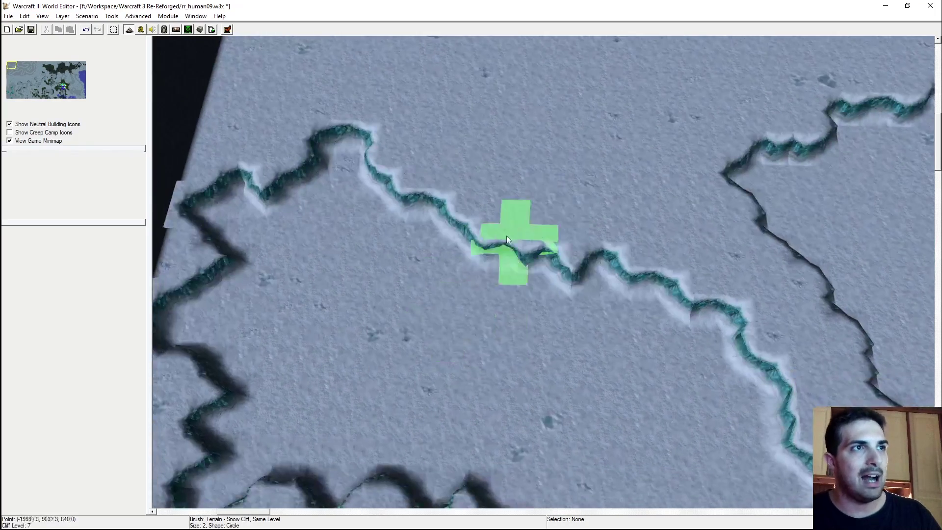
key("Down")
key("Down")
mouse_move(472, 323)
left_mouse_down()
mouse_move(438, 287)
mouse_move(526, 267)
mouse_move(396, 240)
left_mouse_up()
key("Down")
key("Down")
key("Down")
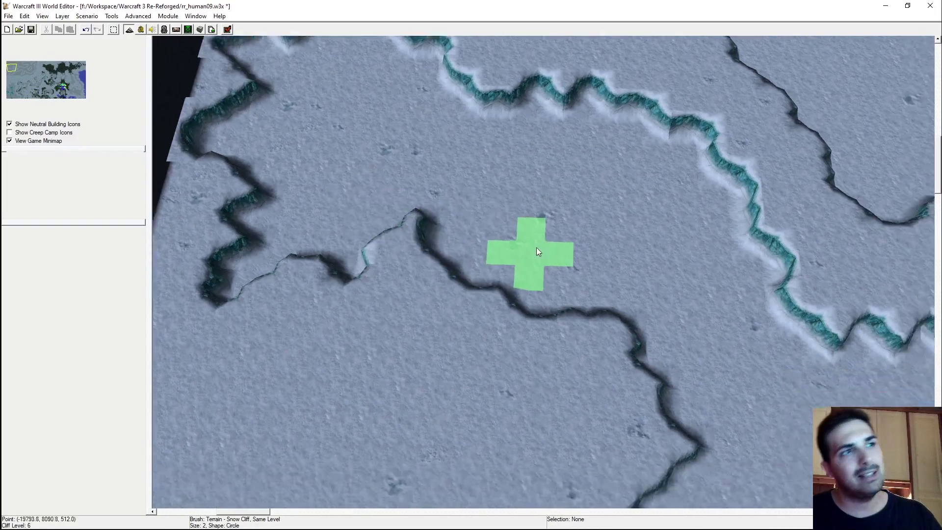
Carve irregular bends into the cliff running southeast along the south side of the western valley
key("Up")
left_click_drag(443, 270, 473, 356)
key("Down")
key("Up")
key("Right")
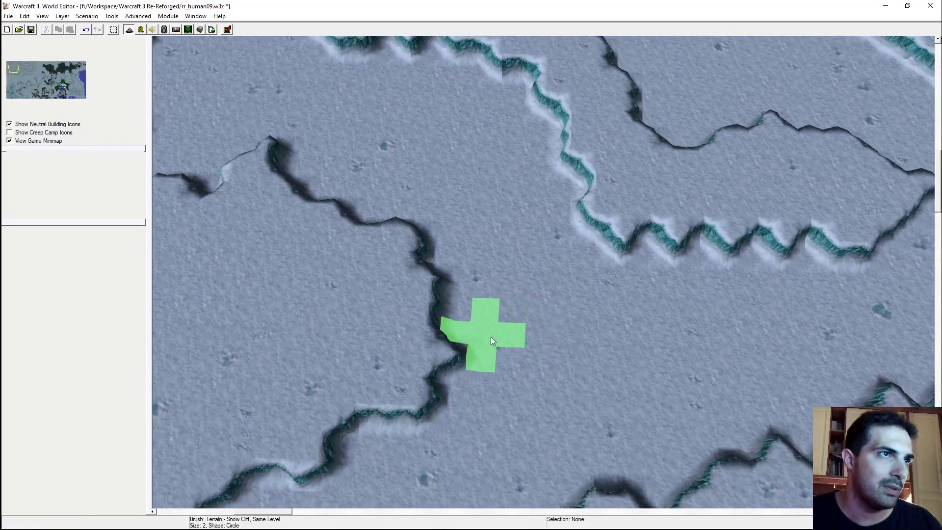
key("Left")
mouse_move(521, 292)
left_mouse_down()
mouse_move(560, 290)
mouse_move(517, 301)
left_mouse_up()
Set the brush size to 1 and break up the even zigzag along the western ridge's southern edge
key("1")
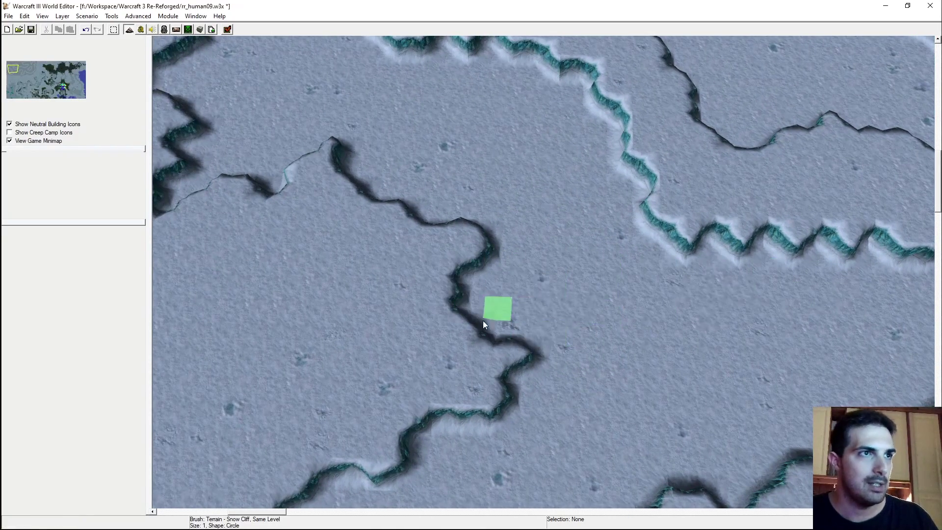
scroll(549, 280, "down", 1)
right_click_drag(495, 319, 529, 275)
mouse_move(608, 343)
right_mouse_down()
mouse_move(637, 180)
mouse_move(551, 261)
right_mouse_up()
scroll(589, 226, "down", 2)
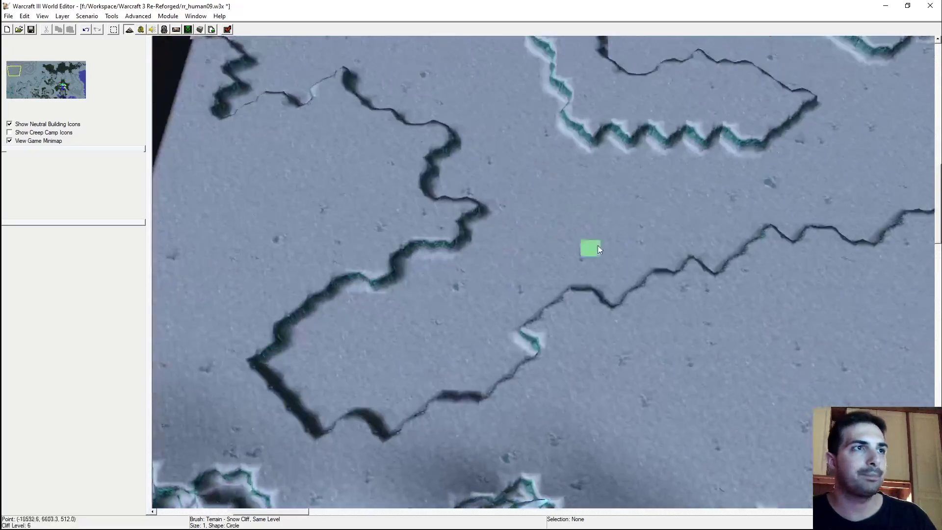
right_click_drag(712, 211, 602, 256)
mouse_move(756, 172)
right_mouse_down()
mouse_move(591, 231)
mouse_move(441, 213)
right_mouse_up()
scroll(454, 210, "down", 2)
right_click_drag(385, 203, 623, 230)
scroll(491, 254, "up", 4)
mouse_move(491, 254)
right_mouse_down()
mouse_move(585, 293)
mouse_move(503, 261)
right_mouse_up()
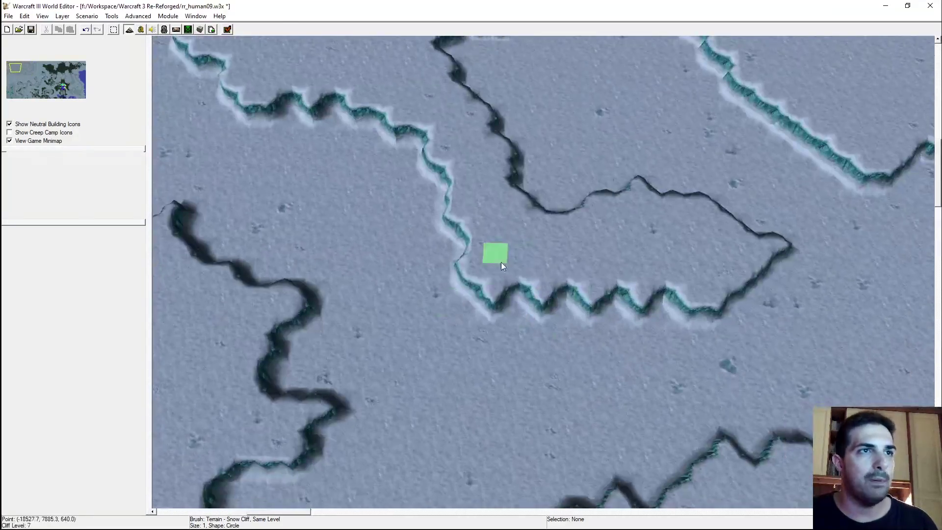
left_click(619, 300)
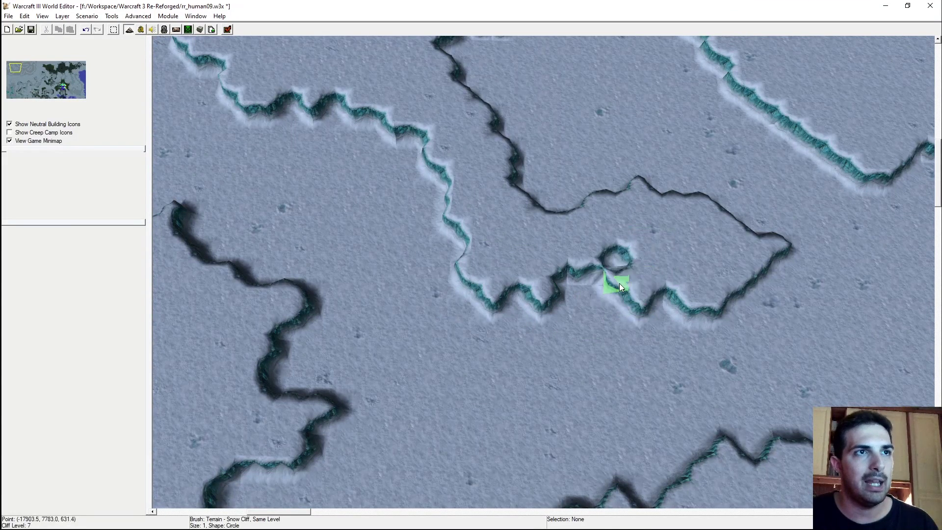
left_click(624, 287)
right_click_drag(614, 269, 497, 338)
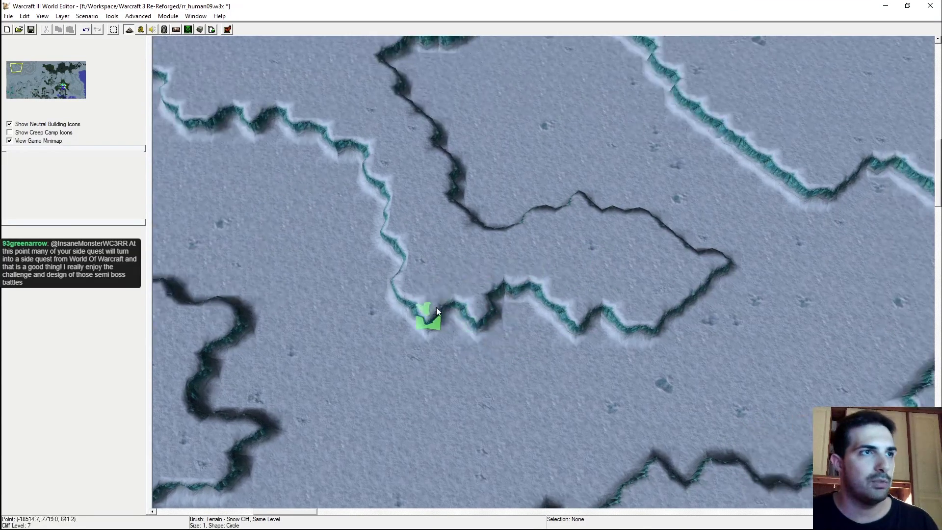
left_click(447, 352)
mouse_move(563, 328)
right_mouse_down()
mouse_move(452, 288)
mouse_move(617, 263)
mouse_move(480, 310)
mouse_move(437, 349)
right_mouse_up()
left_click(489, 243)
right_click_drag(486, 278, 414, 175)
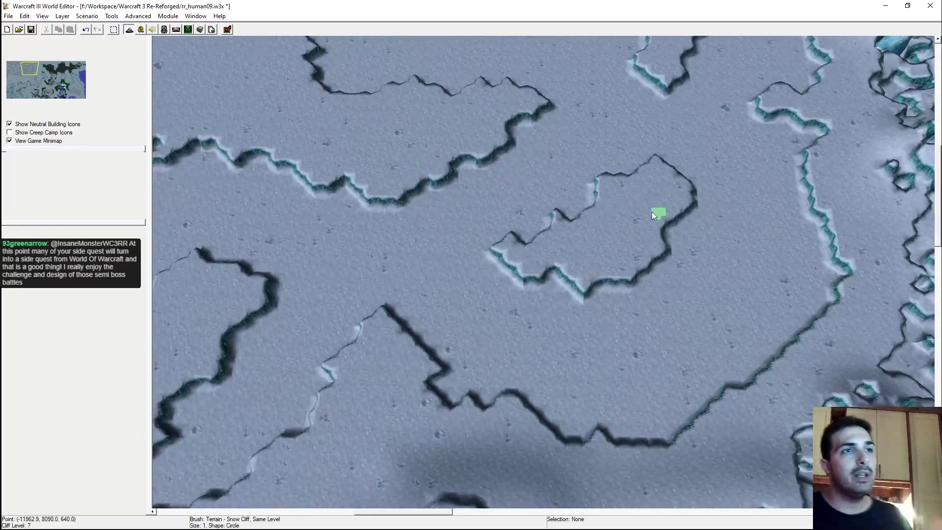
right_click_drag(652, 212, 557, 134)
right_click_drag(475, 228, 481, 277)
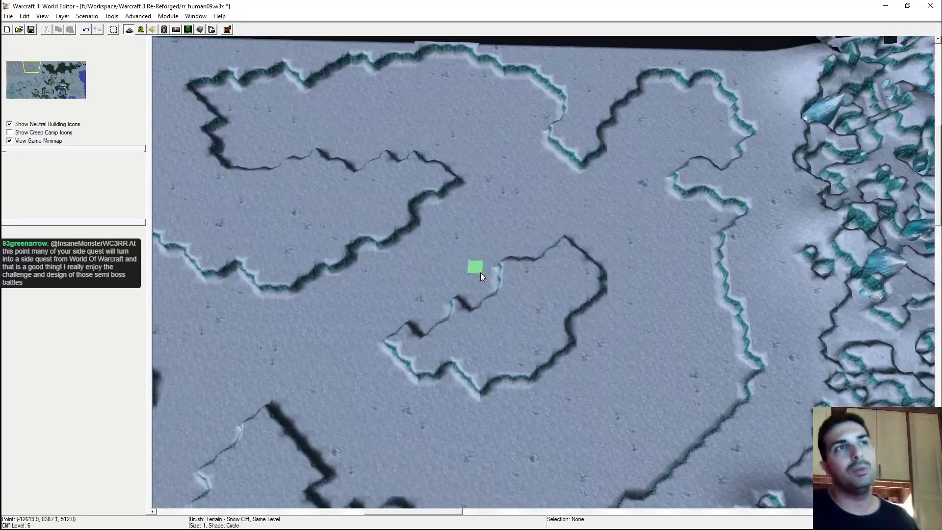
right_click_drag(565, 242, 546, 239)
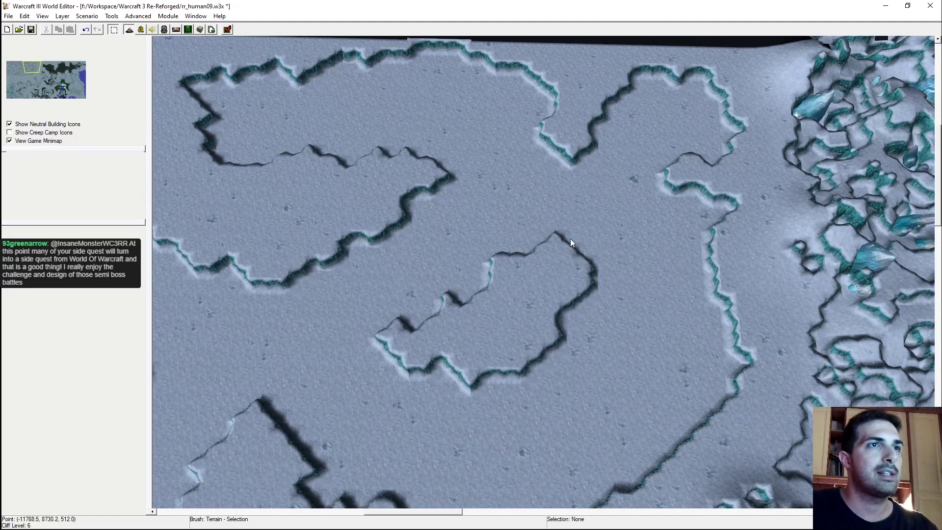
left_click_drag(300, 84, 709, 320)
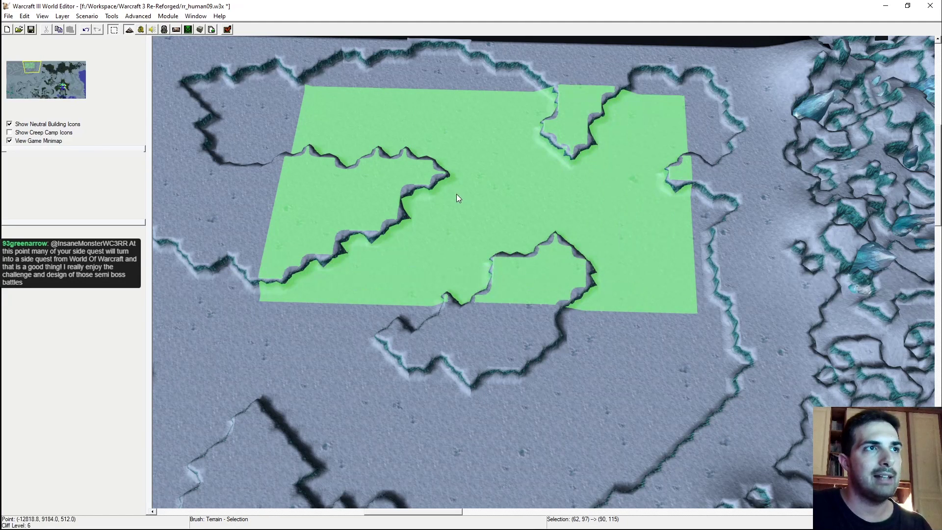
left_click_drag(291, 87, 760, 353)
left_click(552, 260)
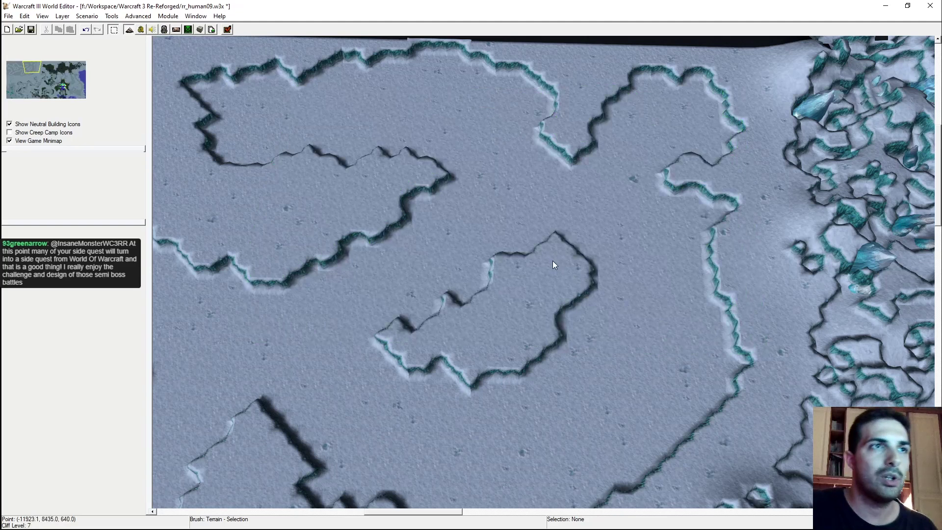
left_click_drag(529, 293, 574, 345)
left_click(573, 345)
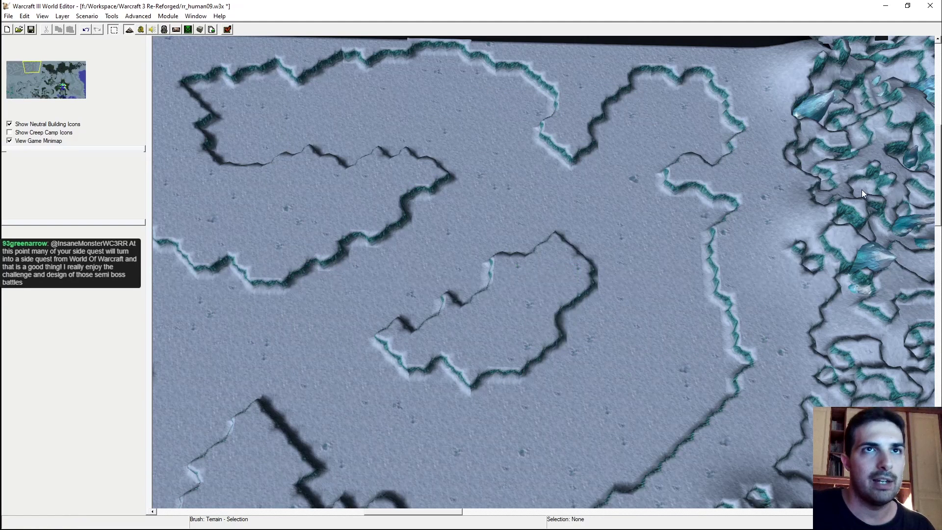
Raise a second cliff tier on the isolated plateau with the Snow Cliff Increase One brush at size 2
left_click(856, 314)
left_click(835, 303)
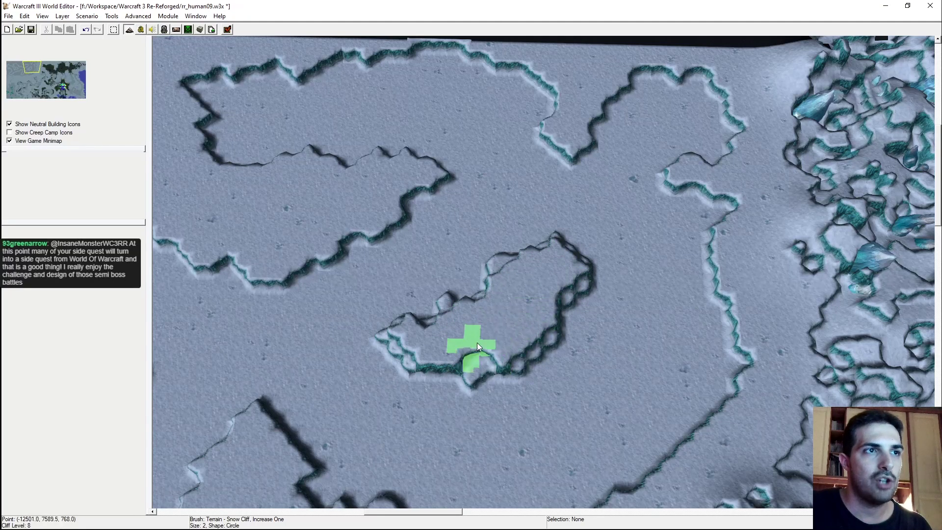
right_click_drag(508, 278, 532, 353)
Add a second cliff tier to the western ridge and along the northern cliffs up to the map boundary
left_click_drag(513, 326, 433, 327)
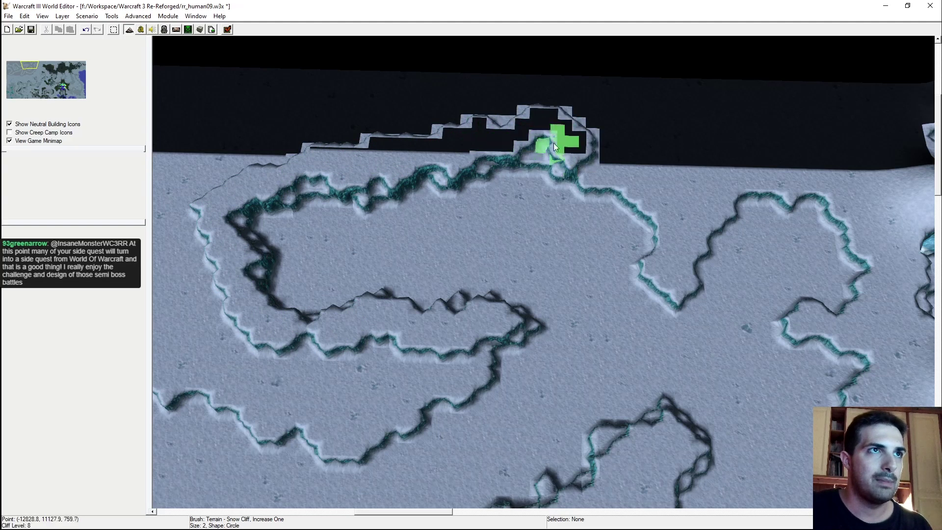
left_click_drag(678, 196, 676, 267)
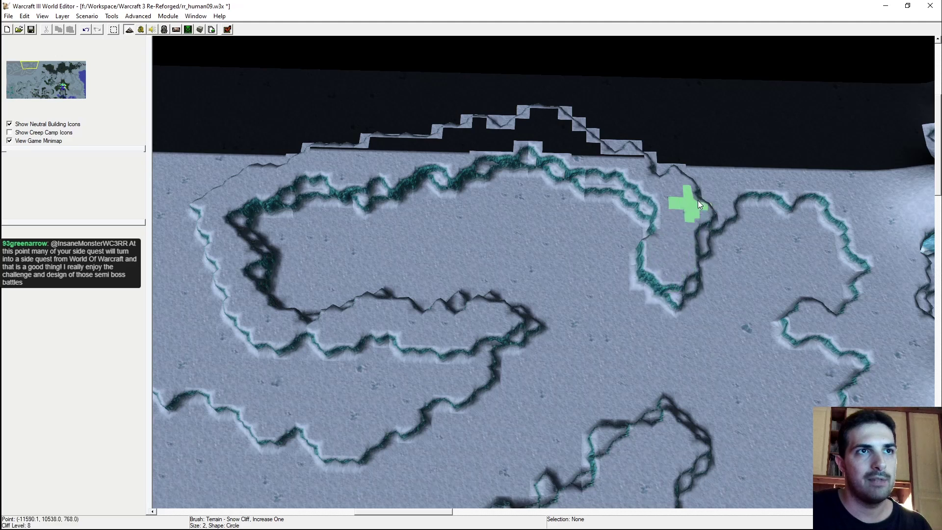
right_click_drag(697, 205, 536, 255)
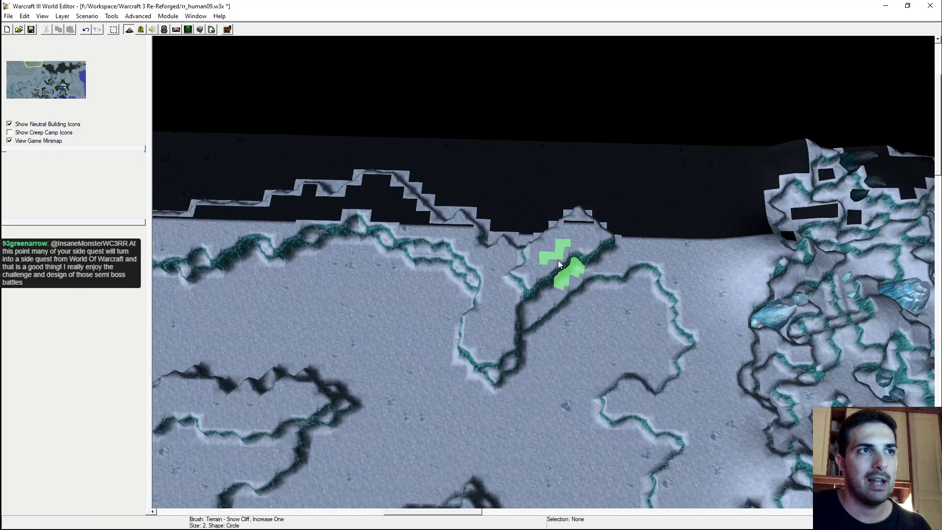
Undo the last cliff stroke, and extend the upper tier around the rounded northern pocket and down the eastern cliff to the southeast
key("ctrl+z")
mouse_move(564, 233)
left_mouse_down()
mouse_move(631, 227)
mouse_move(700, 249)
mouse_move(709, 338)
mouse_move(683, 408)
mouse_move(648, 405)
mouse_move(675, 410)
left_mouse_up()
right_click_drag(675, 411, 666, 250)
key("Down")
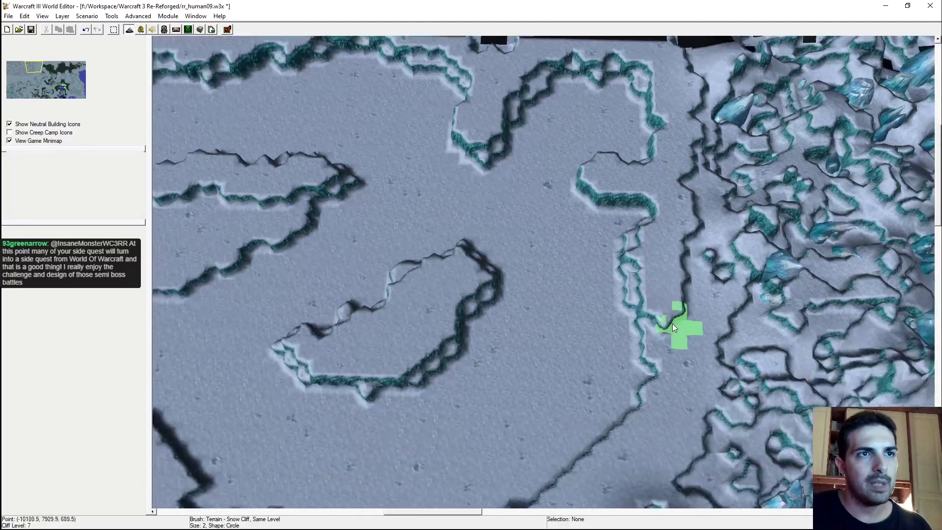
right_click_drag(559, 461, 589, 382)
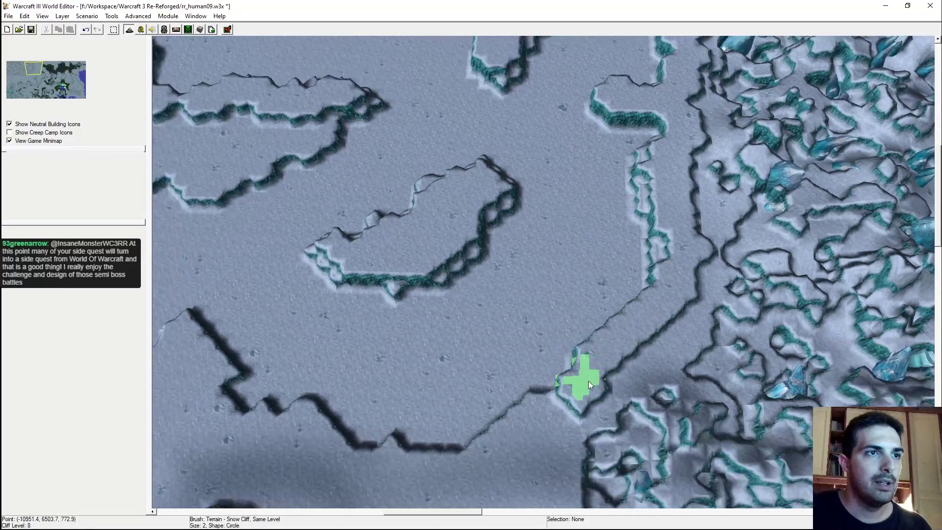
Join the isolated plateau to the eastern cliff with a broad stretch of level 7 ground using the Same Level brush
left_click(566, 249)
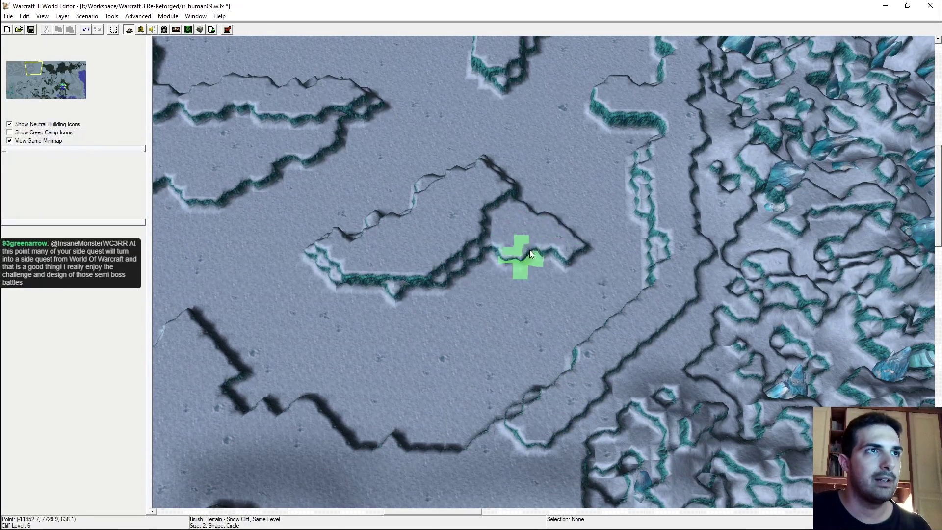
left_click_drag(584, 261, 587, 283)
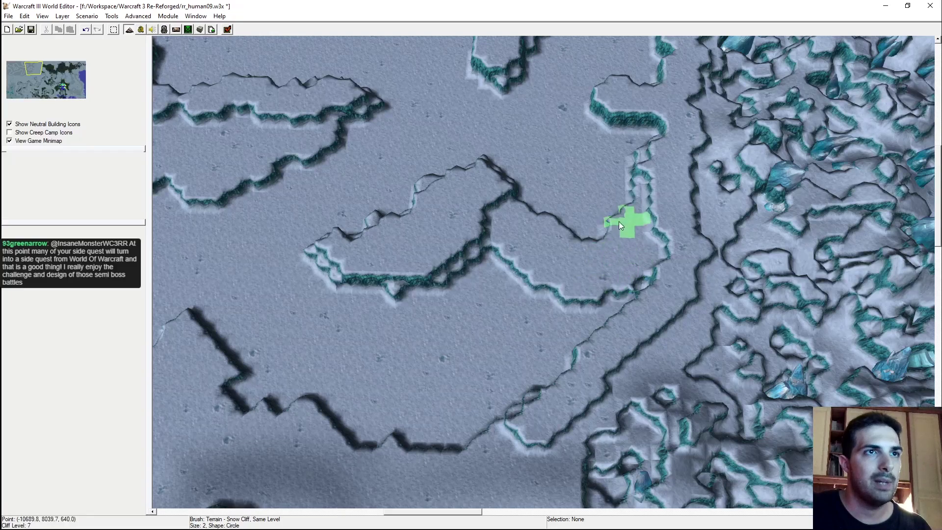
left_click_drag(593, 196, 529, 230)
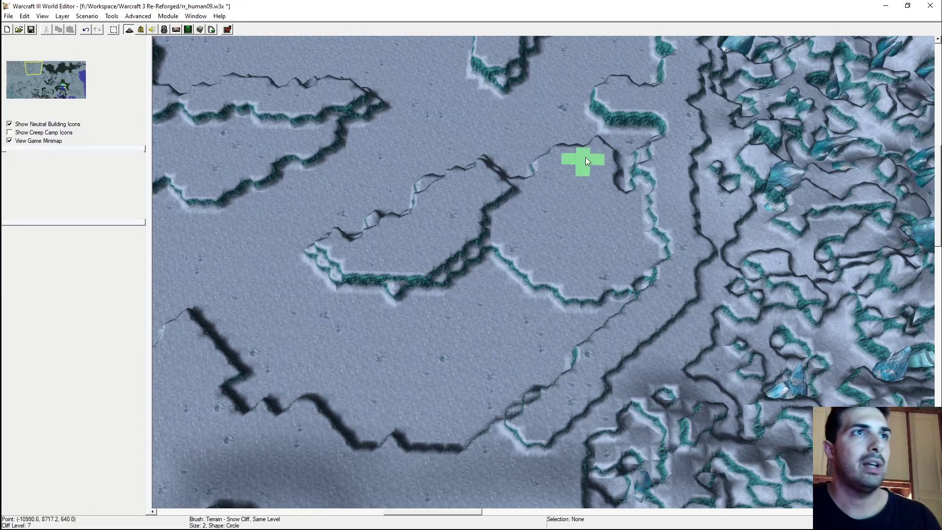
left_click_drag(646, 139, 609, 178)
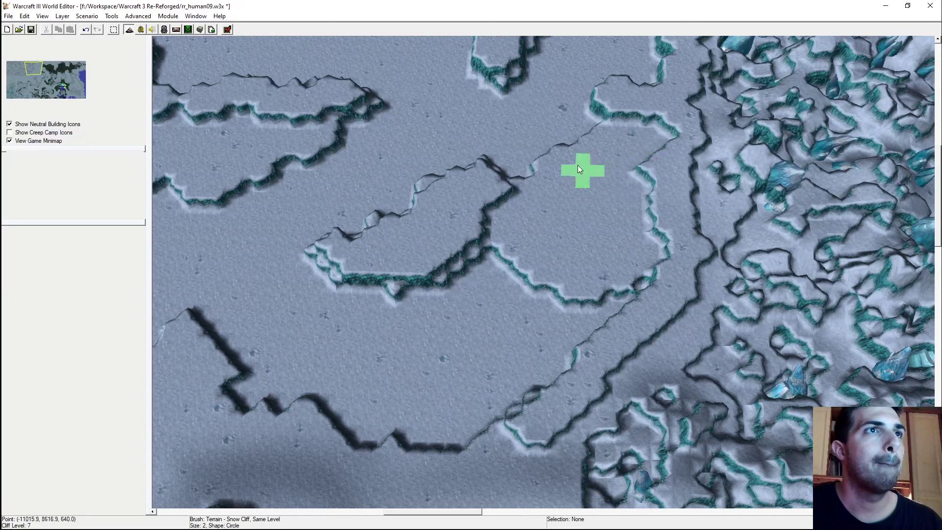
Extend the level 7 ground north to the ridge beside the rounded pocket and west to the western ridge's tip
right_click_drag(609, 178, 595, 308)
left_click_drag(594, 308, 534, 249)
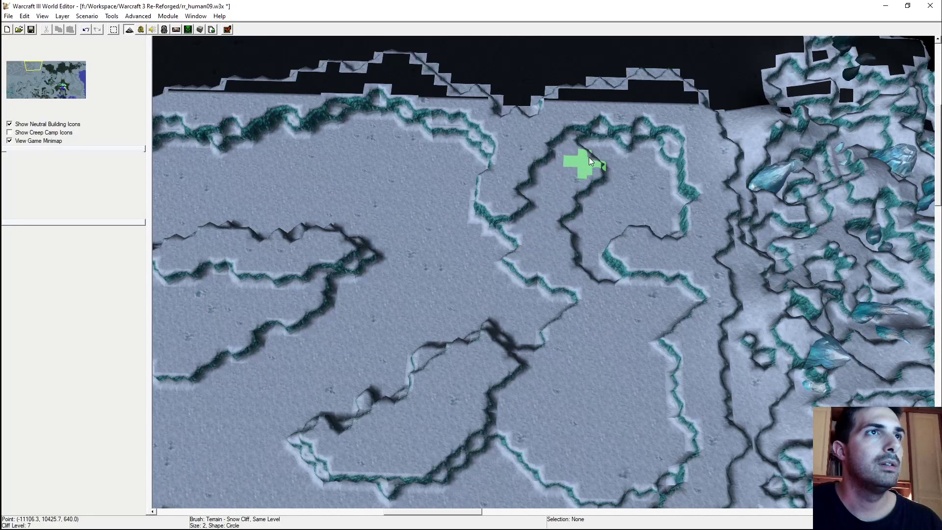
mouse_move(655, 192)
left_mouse_down()
mouse_move(668, 216)
mouse_move(600, 186)
mouse_move(600, 212)
left_mouse_up()
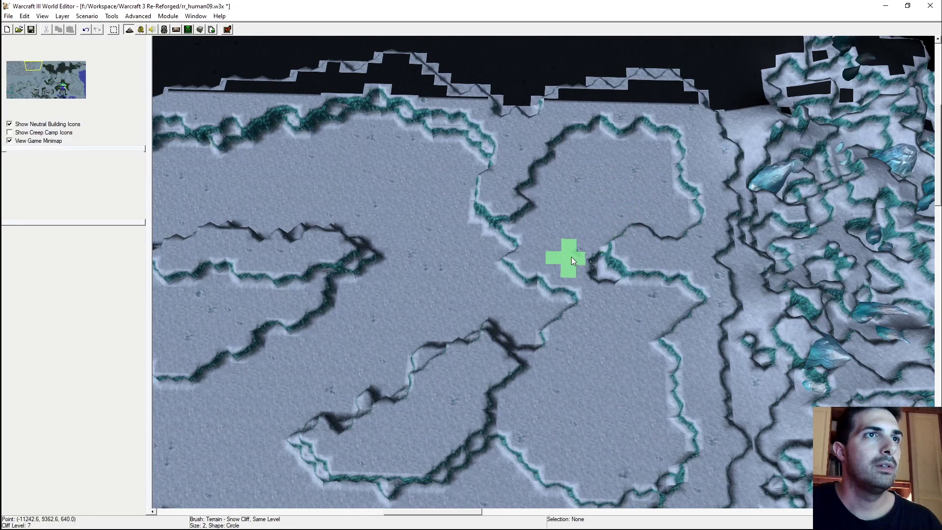
key("Left")
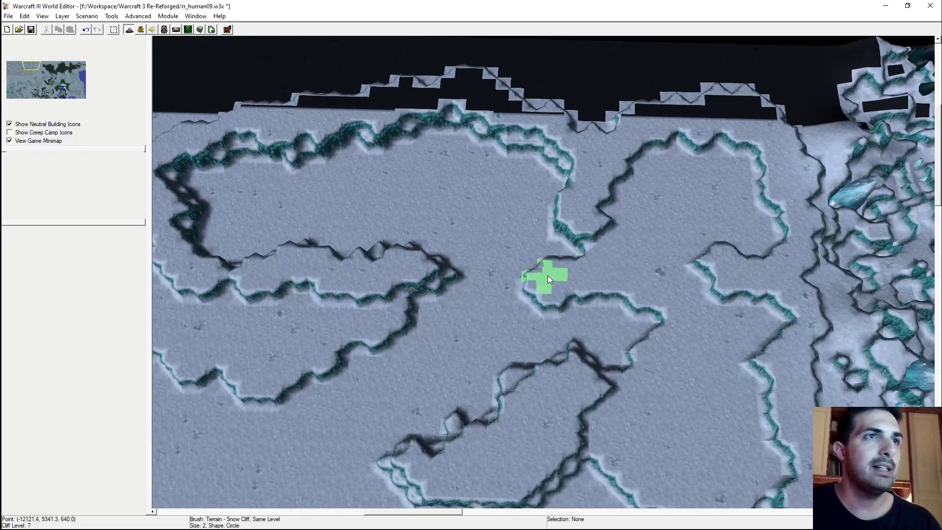
left_click_drag(474, 300, 446, 300)
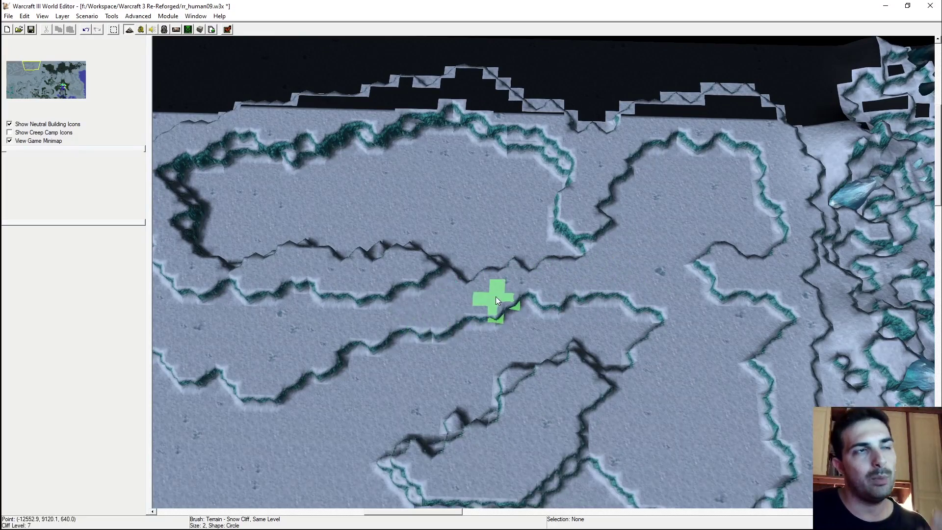
Examine the snowy cliffs, ice crystals and stone ruins at the dead forest's edge, east of the new ridges
right_click_drag(773, 247, 603, 254)
right_click_drag(766, 285, 578, 305)
right_click_drag(712, 294, 388, 315)
scroll(530, 318, "up", 3)
scroll(532, 321, "up", 5)
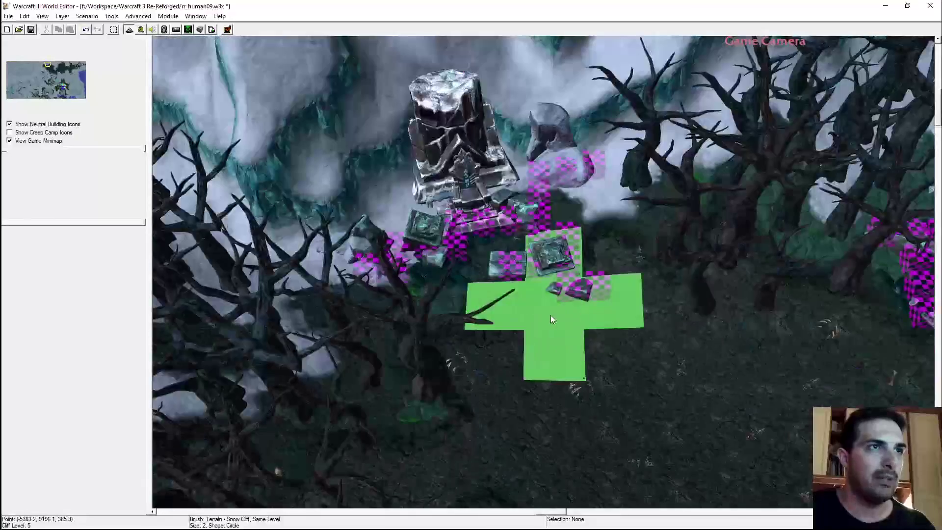
scroll(551, 320, "down", 5)
scroll(515, 320, "up", 2)
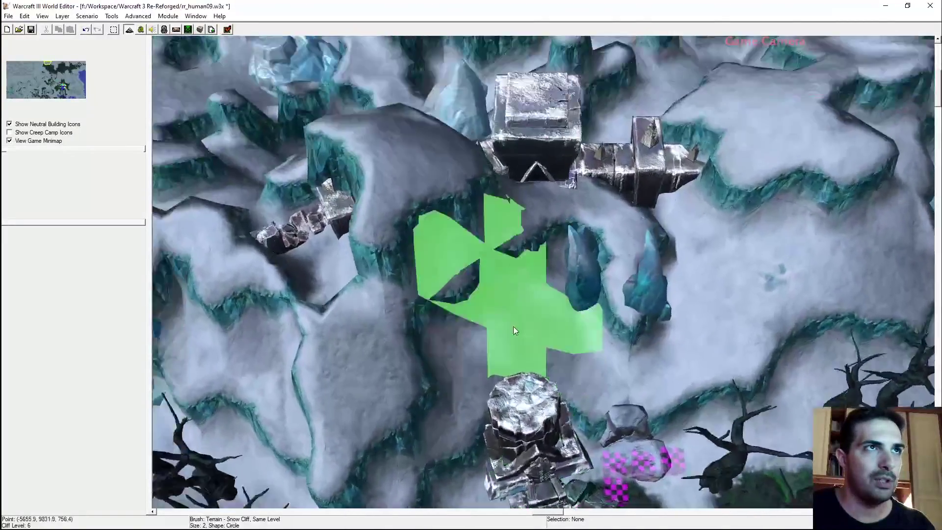
mouse_move(514, 326)
right_mouse_down()
mouse_move(650, 426)
mouse_move(568, 322)
mouse_move(602, 351)
mouse_move(439, 176)
right_mouse_up()
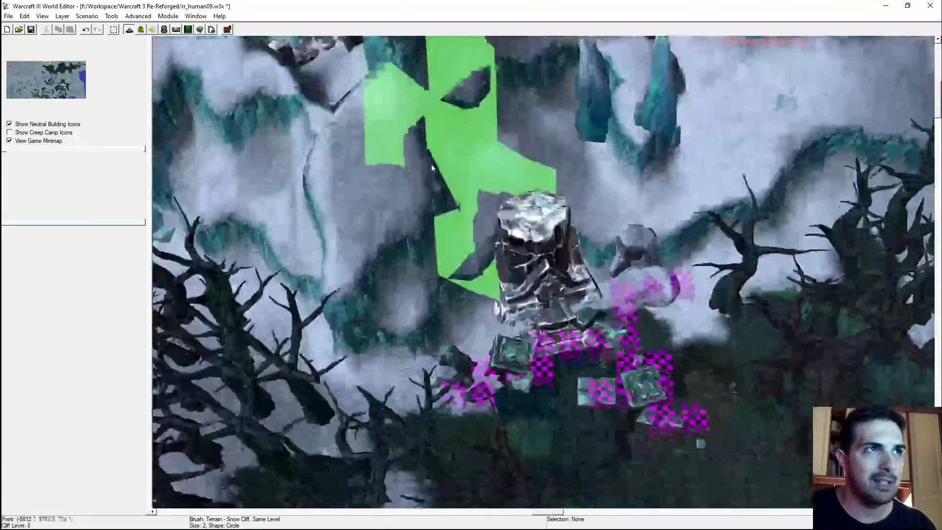
Raise the sunken floor of the rounded northern basin to level 7 with the Same Level brush, working west along its ridge
scroll(440, 175, "down", 5)
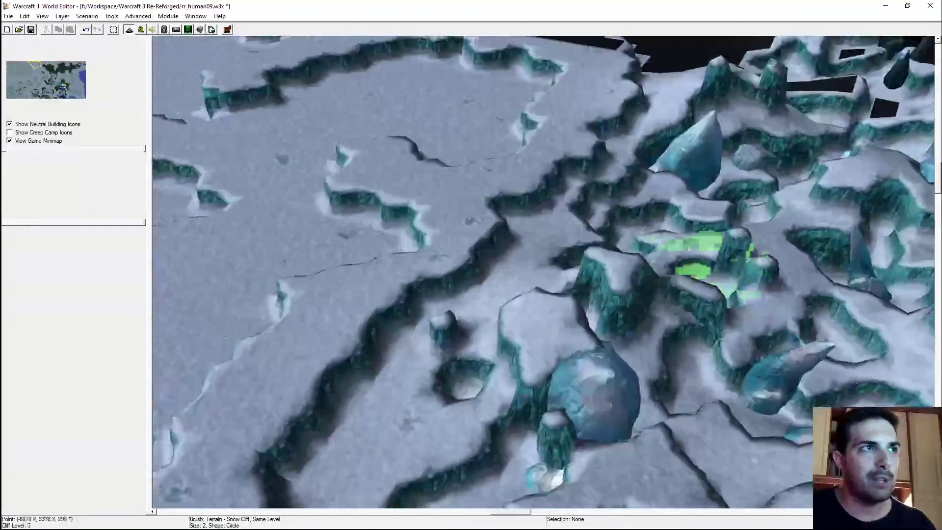
scroll(763, 263, "up", 5)
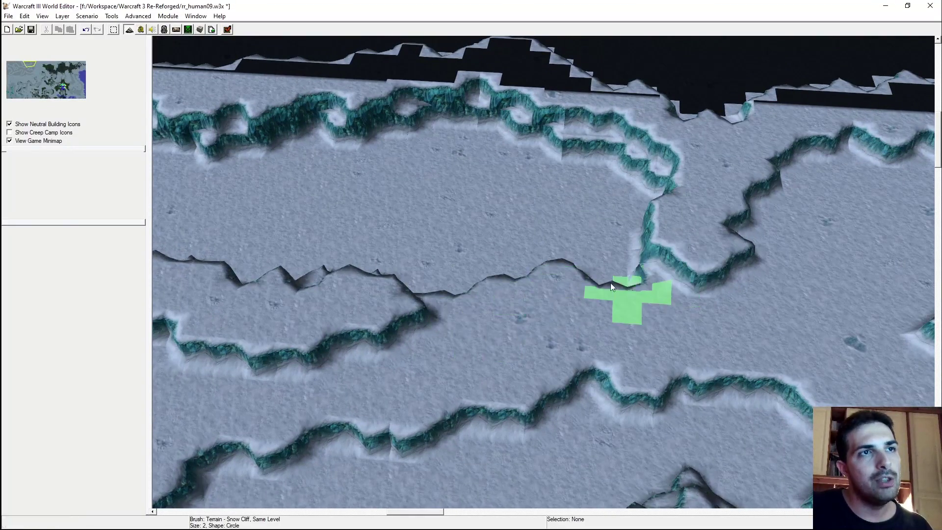
scroll(630, 291, "down", 3)
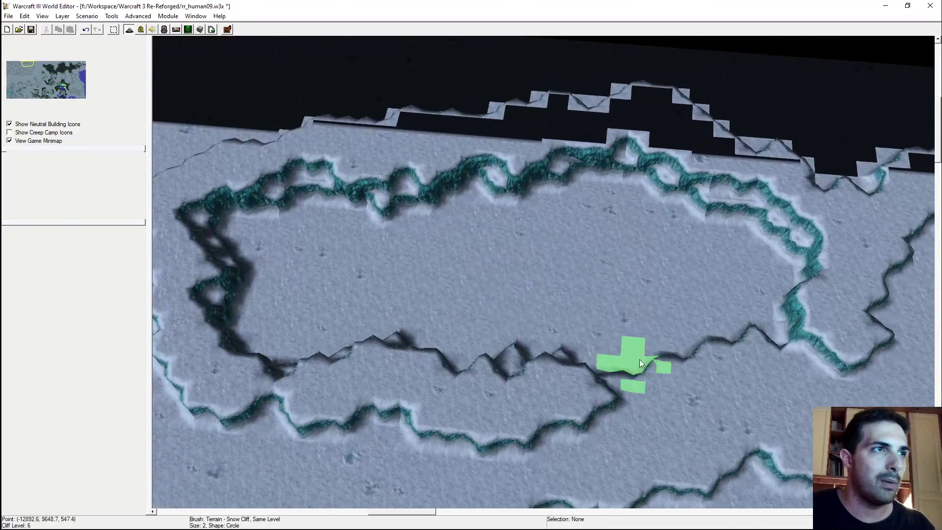
mouse_move(640, 363)
left_mouse_down()
mouse_move(579, 336)
mouse_move(467, 326)
mouse_move(461, 339)
mouse_move(350, 320)
mouse_move(293, 336)
mouse_move(252, 305)
mouse_move(243, 244)
mouse_move(272, 226)
mouse_move(323, 255)
mouse_move(355, 220)
mouse_move(391, 251)
mouse_move(418, 217)
mouse_move(477, 234)
mouse_move(467, 212)
mouse_move(552, 245)
mouse_move(474, 269)
left_mouse_up()
mouse_move(474, 269)
right_mouse_down()
mouse_move(766, 293)
mouse_move(818, 224)
right_mouse_up()
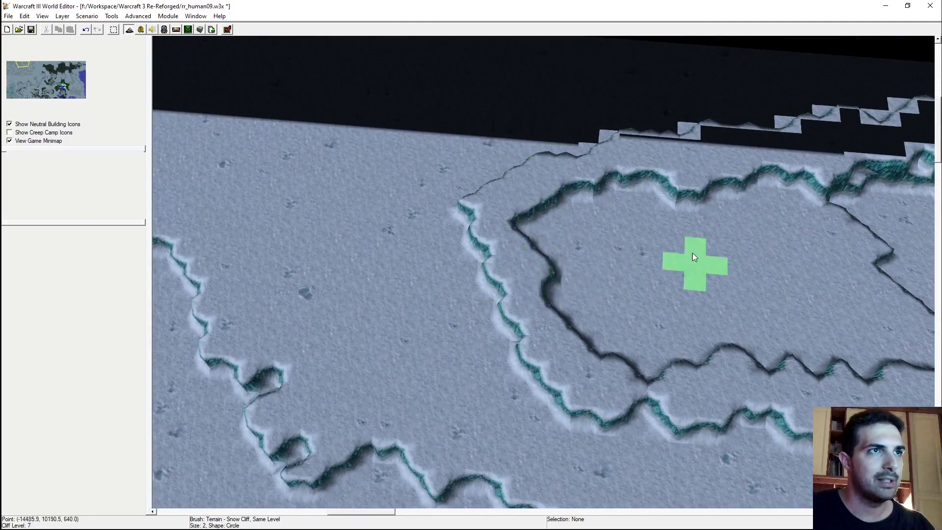
right_click_drag(620, 279, 426, 247)
mouse_move(485, 289)
left_mouse_down()
mouse_move(579, 282)
mouse_move(557, 230)
mouse_move(626, 275)
mouse_move(635, 303)
mouse_move(569, 368)
left_mouse_up()
Open the basin's eastern end onto the neighbouring level 7 ground and reshape the ridge tips beside the opening
mouse_move(344, 292)
right_mouse_down()
mouse_move(460, 239)
mouse_move(450, 199)
right_mouse_up()
scroll(554, 267, "down", 1)
right_click_drag(555, 267, 496, 193)
mouse_move(521, 255)
right_mouse_down()
mouse_move(511, 225)
mouse_move(475, 305)
right_mouse_up()
mouse_move(519, 319)
left_mouse_down()
mouse_move(590, 287)
mouse_move(678, 314)
mouse_move(681, 298)
left_mouse_up()
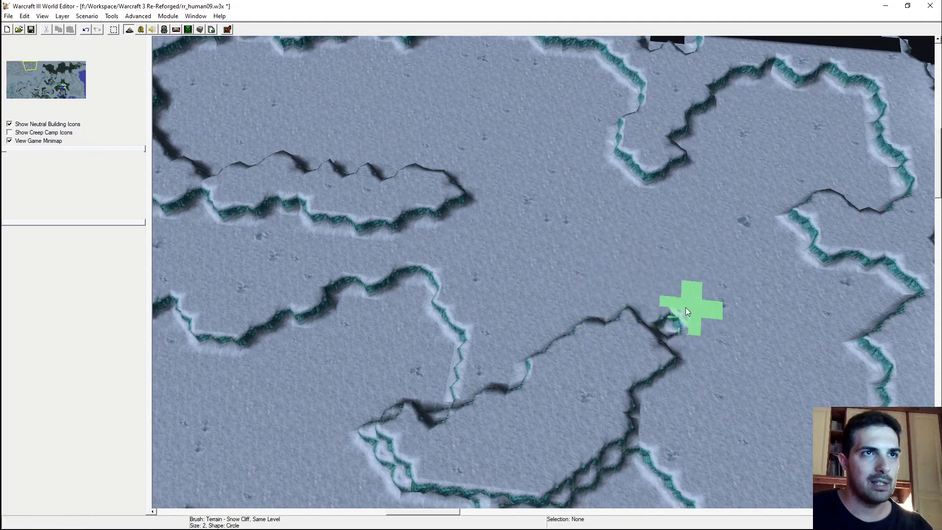
right_click_drag(566, 261, 483, 238)
mouse_move(428, 241)
left_mouse_down()
mouse_move(292, 244)
mouse_move(314, 260)
left_mouse_up()
right_click_drag(313, 260, 463, 279)
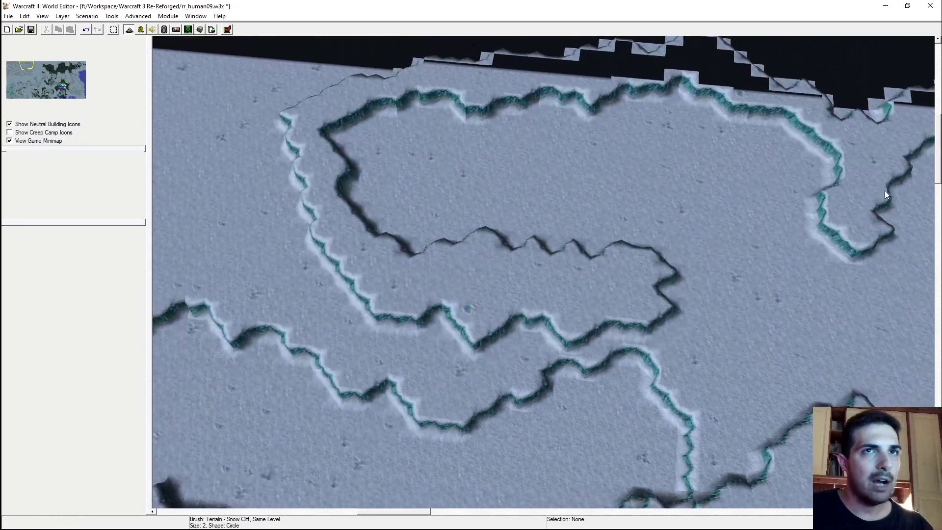
Build the northern basin up by another tier, raising its surrounding rim and spreading level 8 ground across its western part
mouse_move(629, 284)
left_mouse_down()
mouse_move(600, 272)
mouse_move(430, 278)
mouse_move(355, 237)
mouse_move(322, 160)
left_mouse_up()
right_click_drag(305, 111, 326, 185)
mouse_move(472, 166)
left_mouse_down()
mouse_move(466, 172)
mouse_move(658, 148)
left_mouse_up()
right_click_drag(658, 149, 475, 166)
mouse_move(474, 168)
left_mouse_down()
mouse_move(627, 216)
mouse_move(693, 285)
mouse_move(680, 392)
left_mouse_up()
right_click_drag(680, 392, 543, 336)
mouse_move(561, 280)
left_mouse_down()
mouse_move(667, 253)
mouse_move(724, 284)
left_mouse_up()
mouse_move(723, 285)
right_mouse_down()
mouse_move(601, 192)
mouse_move(527, 176)
mouse_move(614, 166)
mouse_move(605, 184)
mouse_move(867, 216)
right_mouse_up()
mouse_move(511, 300)
left_mouse_down()
mouse_move(585, 246)
mouse_move(653, 227)
mouse_move(669, 183)
mouse_move(651, 195)
mouse_move(594, 164)
mouse_move(595, 149)
mouse_move(544, 136)
mouse_move(362, 157)
mouse_move(292, 150)
mouse_move(236, 162)
mouse_move(256, 167)
mouse_move(245, 177)
mouse_move(241, 240)
mouse_move(278, 260)
mouse_move(329, 248)
mouse_move(363, 176)
left_mouse_up()
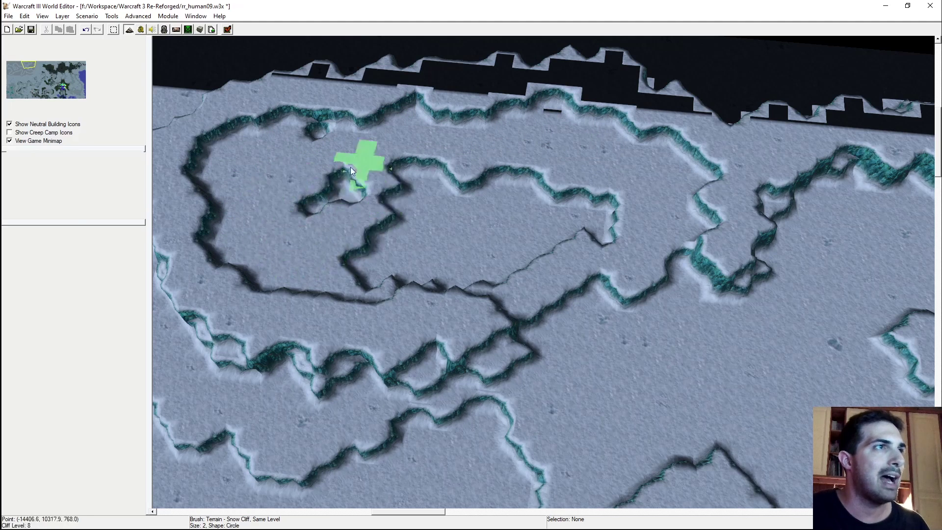
Fill the remaining low recess inside the northern basin with level 8 ground, removing the leftover inner cliffs
mouse_move(318, 152)
left_mouse_down()
mouse_move(395, 192)
mouse_move(355, 239)
mouse_move(475, 247)
mouse_move(458, 179)
mouse_move(537, 234)
mouse_move(513, 198)
mouse_move(599, 229)
left_mouse_up()
mouse_move(555, 189)
right_mouse_down()
mouse_move(606, 273)
mouse_move(532, 213)
mouse_move(503, 244)
mouse_move(456, 245)
right_mouse_up()
mouse_move(423, 239)
left_mouse_down()
mouse_move(386, 223)
mouse_move(438, 173)
left_mouse_up()
right_click_drag(438, 172, 365, 241)
mouse_move(363, 242)
left_mouse_down()
mouse_move(330, 275)
mouse_move(327, 337)
mouse_move(364, 401)
left_mouse_up()
right_click_drag(364, 404, 368, 301)
mouse_move(368, 300)
left_mouse_down()
mouse_move(410, 317)
mouse_move(466, 400)
mouse_move(505, 413)
left_mouse_up()
mouse_move(506, 413)
right_mouse_down()
mouse_move(461, 356)
mouse_move(438, 305)
right_mouse_up()
Finish the southeastern edge of the level 8 oval as a clean cliff line above the level 7 ground
mouse_move(381, 250)
left_mouse_down()
mouse_move(331, 175)
mouse_move(367, 148)
left_mouse_up()
mouse_move(648, 253)
right_mouse_down()
mouse_move(461, 224)
mouse_move(584, 227)
mouse_move(521, 270)
right_mouse_up()
mouse_move(522, 270)
left_mouse_down()
mouse_move(503, 275)
mouse_move(582, 245)
left_mouse_up()
mouse_move(580, 246)
right_mouse_down()
mouse_move(528, 349)
mouse_move(482, 355)
right_mouse_up()
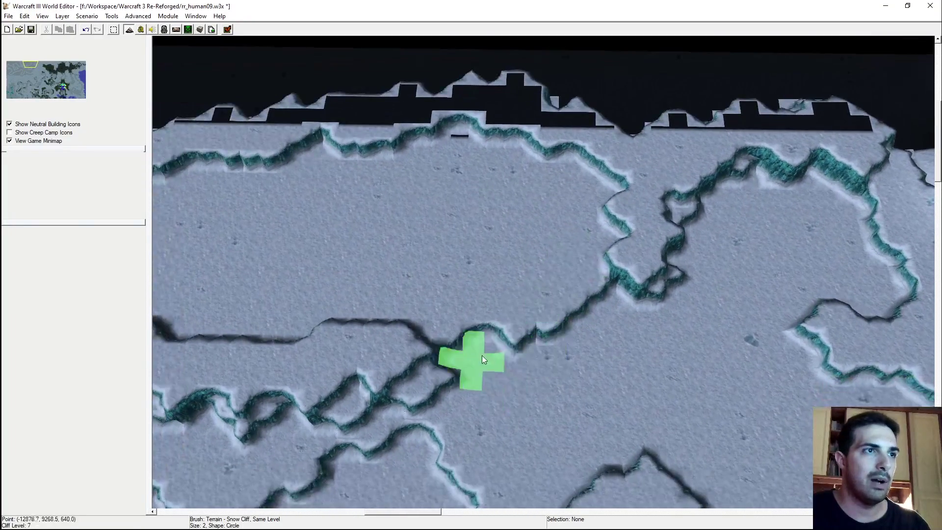
mouse_move(505, 353)
left_mouse_down()
mouse_move(521, 293)
mouse_move(465, 294)
left_mouse_up()
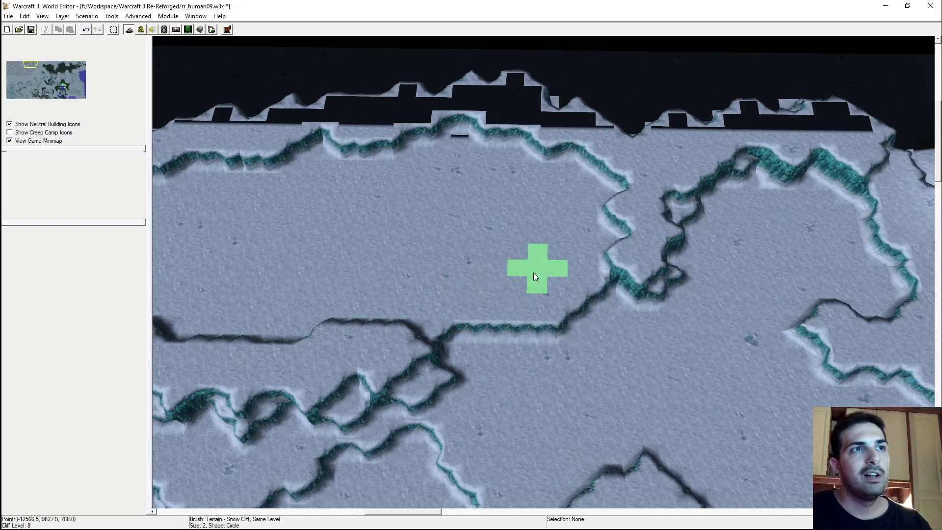
Examine the overall layout of ridges, valleys and plateaus across the northwest snowfield
scroll(534, 295, "down", 3)
right_click_drag(534, 317, 679, 235)
scroll(619, 297, "down", 2)
right_click_drag(605, 309, 554, 248)
scroll(587, 245, "down", 5)
scroll(565, 241, "up", 1)
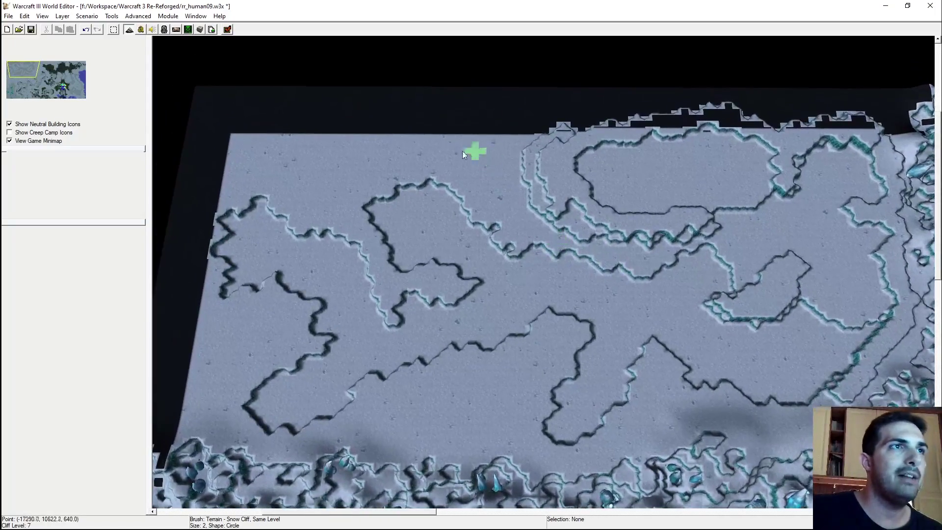
right_click_drag(273, 237, 300, 245)
right_click_drag(566, 260, 512, 295)
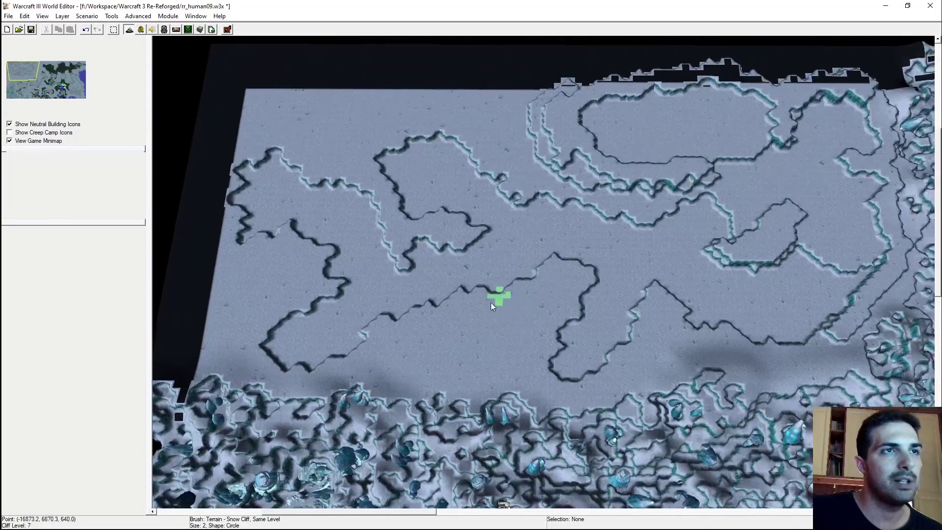
scroll(620, 293, "up", 5)
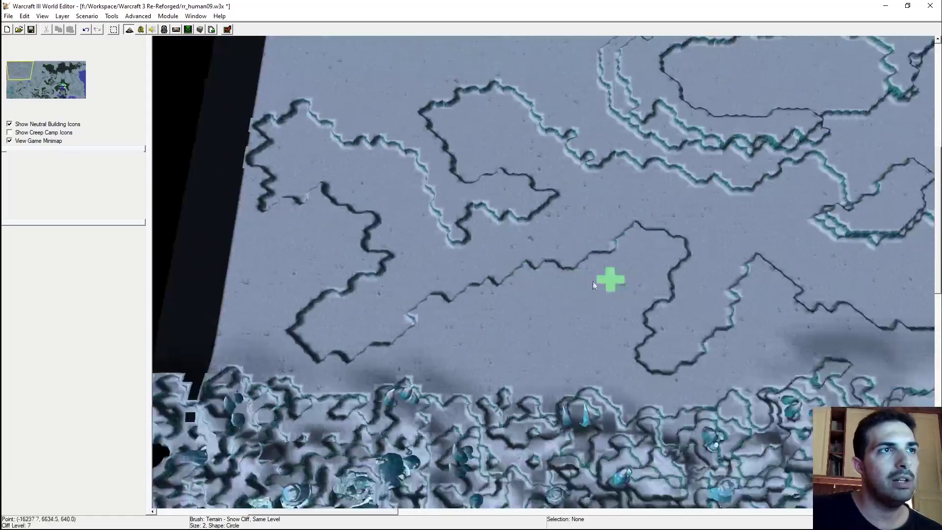
right_click_drag(593, 281, 546, 309)
scroll(594, 281, "up", 2)
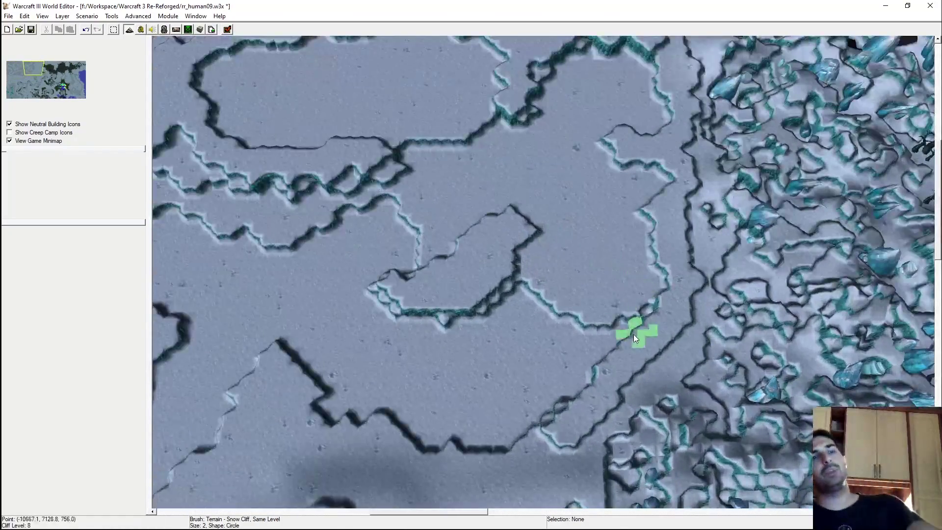
Extend the raised strip beyond the southeastern cliff until it meets the rough ice-crystal cliffs
scroll(634, 338, "up", 4)
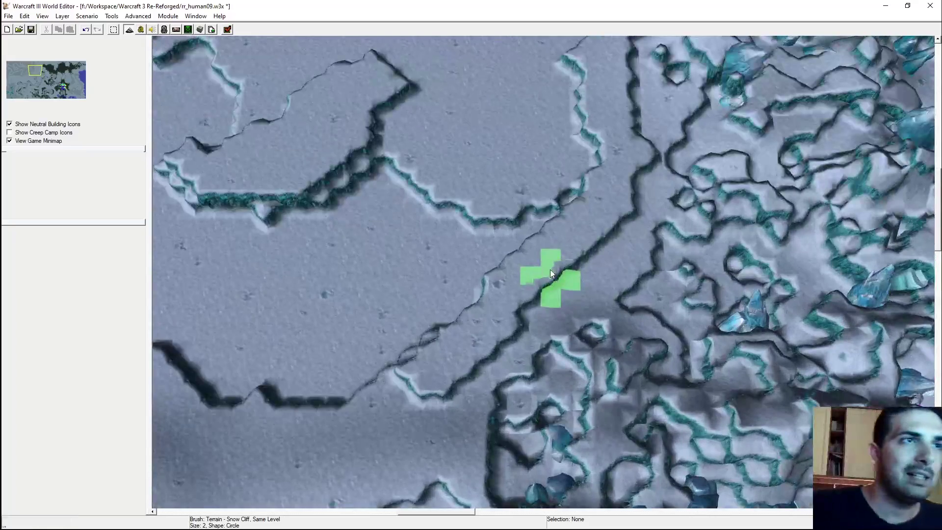
mouse_move(550, 270)
left_mouse_down()
mouse_move(586, 258)
mouse_move(626, 206)
mouse_move(624, 217)
left_mouse_up()
mouse_move(546, 306)
left_mouse_down()
mouse_move(484, 353)
mouse_move(437, 410)
left_mouse_up()
right_click_drag(438, 411, 484, 351)
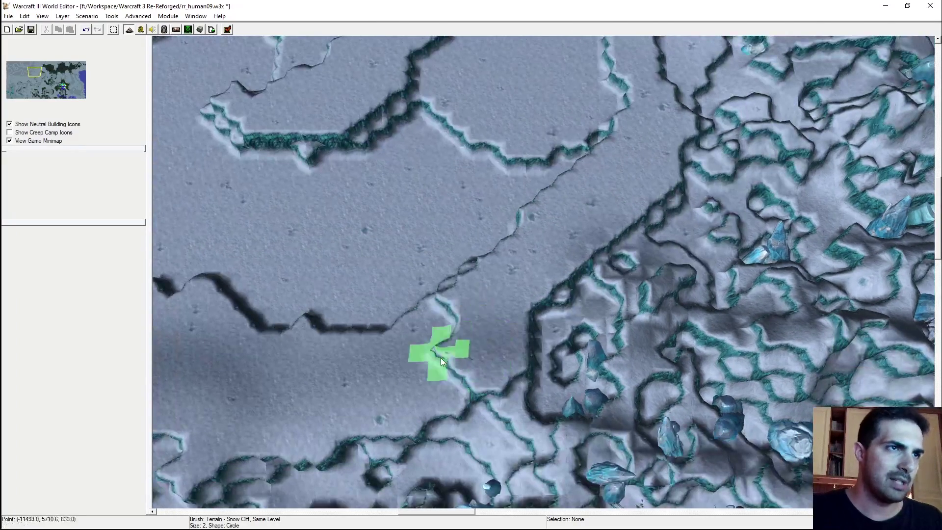
Widen the level 8 strip north along the ice-crystal cliffs and shape a level 9 tier at the northeastern corner
right_click_drag(455, 288, 547, 311)
right_click_drag(542, 275, 501, 310)
right_click_drag(599, 282, 538, 340)
right_click_drag(570, 306, 509, 356)
right_click_drag(621, 260, 571, 340)
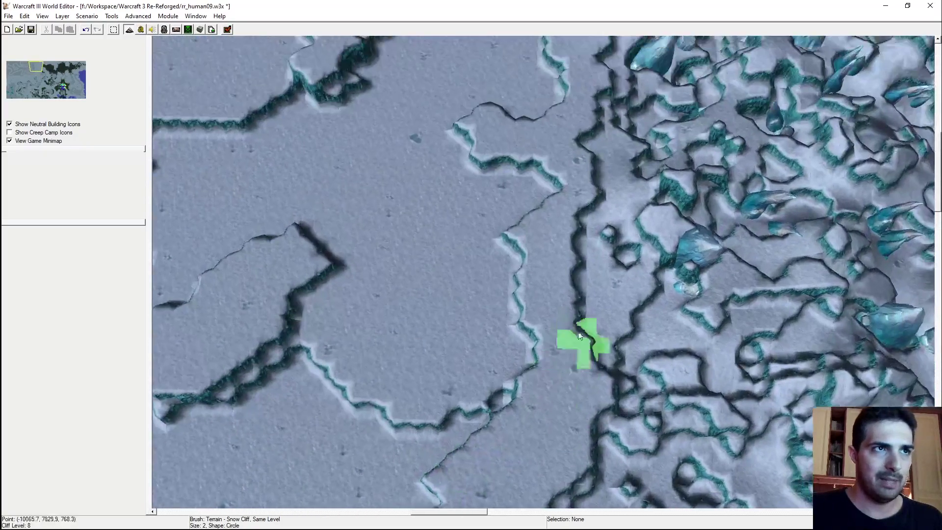
right_click_drag(605, 218, 577, 295)
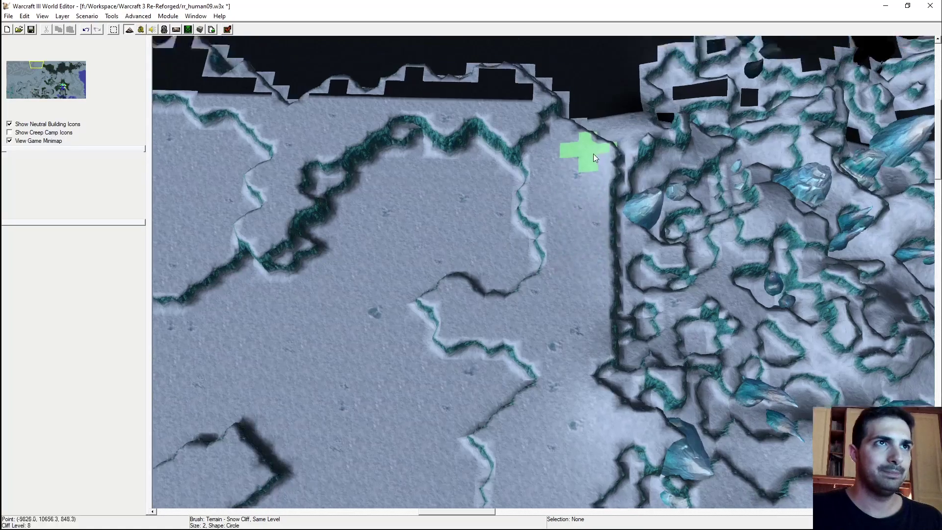
right_click_drag(594, 154, 594, 312)
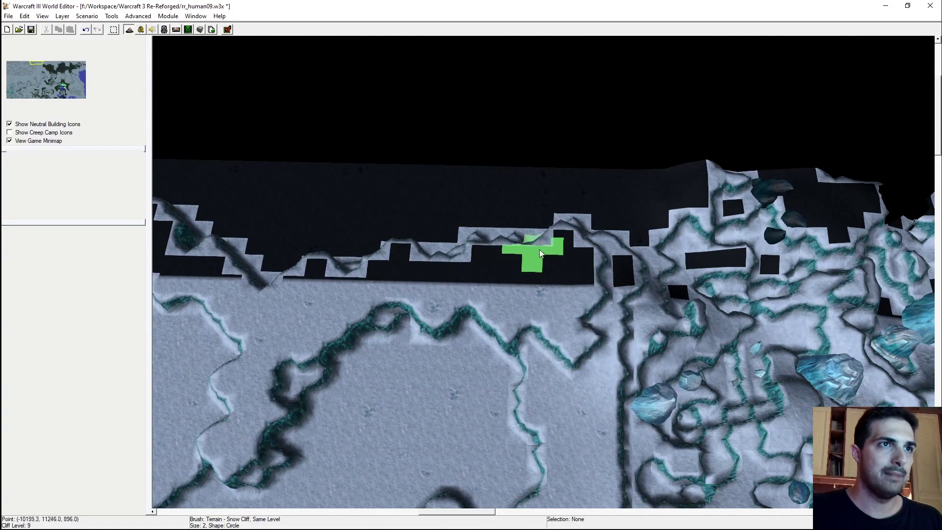
Spread level 9 ground across the northeastern ridge up to the map's northern border
scroll(551, 246, "up", 3)
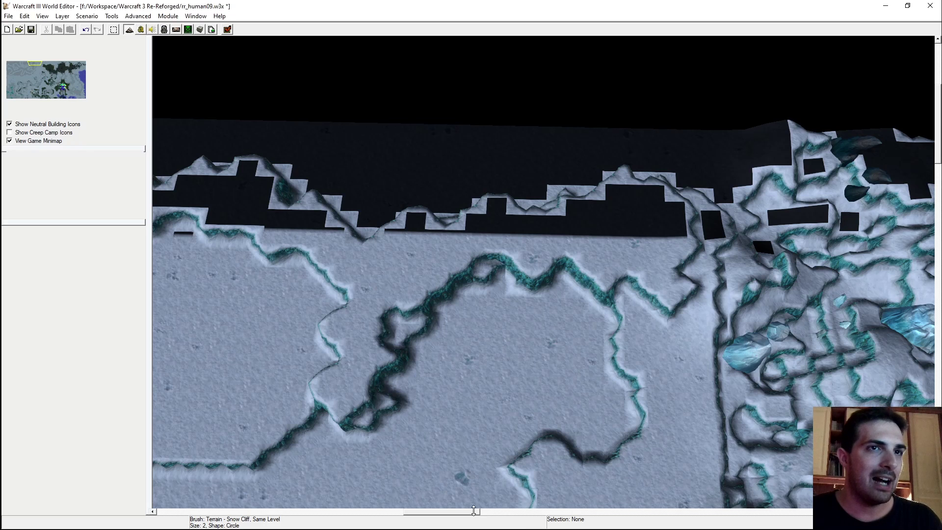
key("Up")
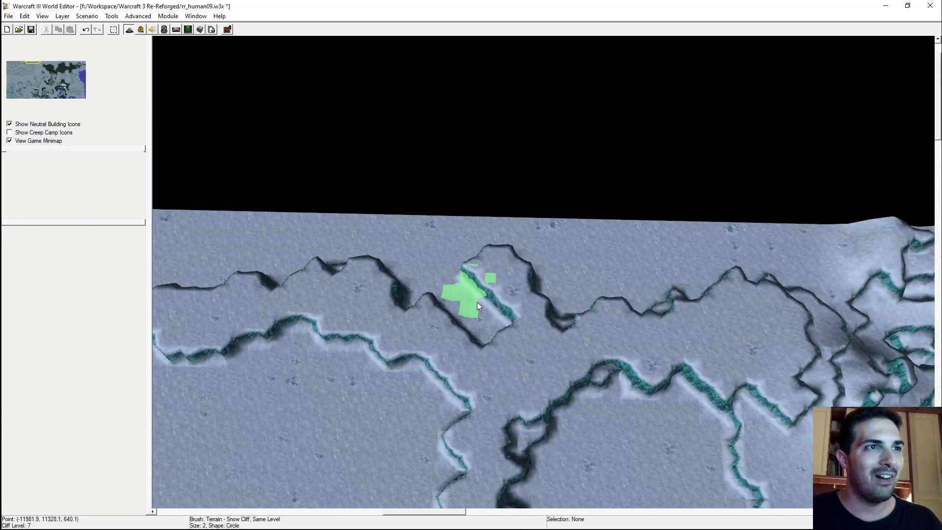
key("Right")
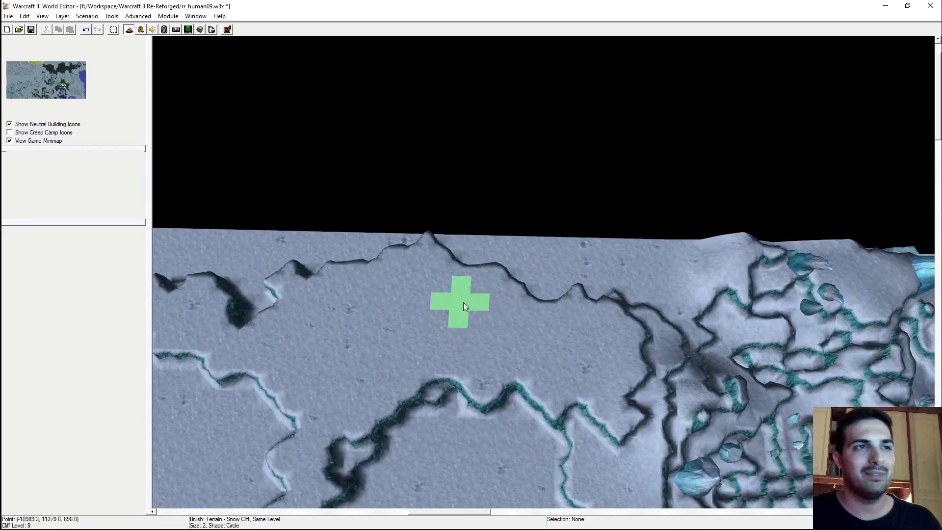
left_click_drag(686, 285, 651, 241)
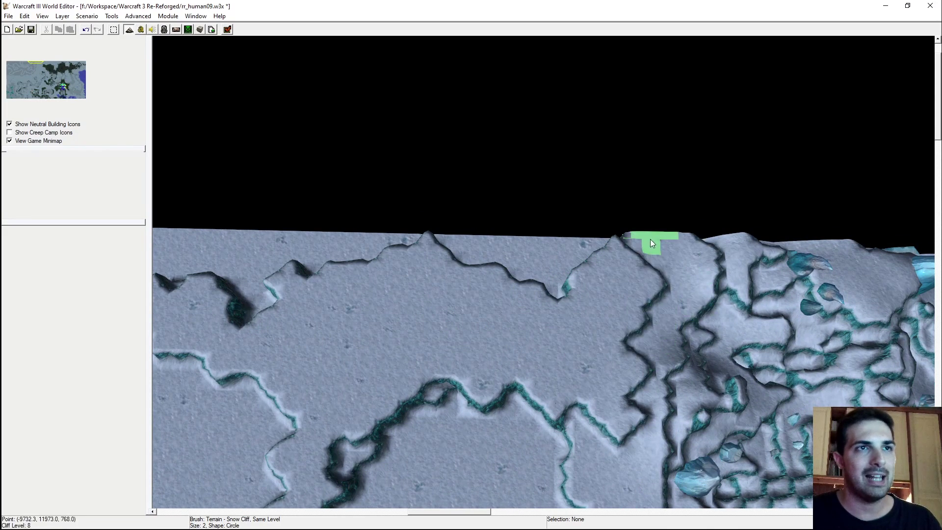
mouse_move(617, 280)
left_mouse_down()
mouse_move(582, 238)
mouse_move(517, 265)
mouse_move(485, 249)
mouse_move(533, 240)
mouse_move(492, 226)
mouse_move(412, 279)
left_mouse_up()
Extend the level 9 ground west along the northern border above the oval basin
key("Left")
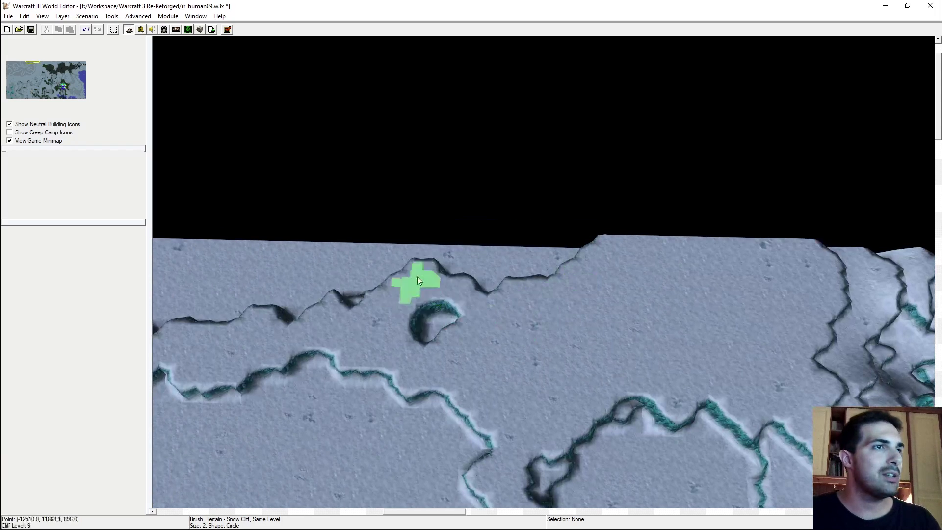
left_click_drag(478, 274, 510, 241)
key("Left")
mouse_move(680, 278)
left_mouse_down()
mouse_move(565, 270)
mouse_move(533, 246)
mouse_move(497, 251)
left_mouse_up()
key("Down")
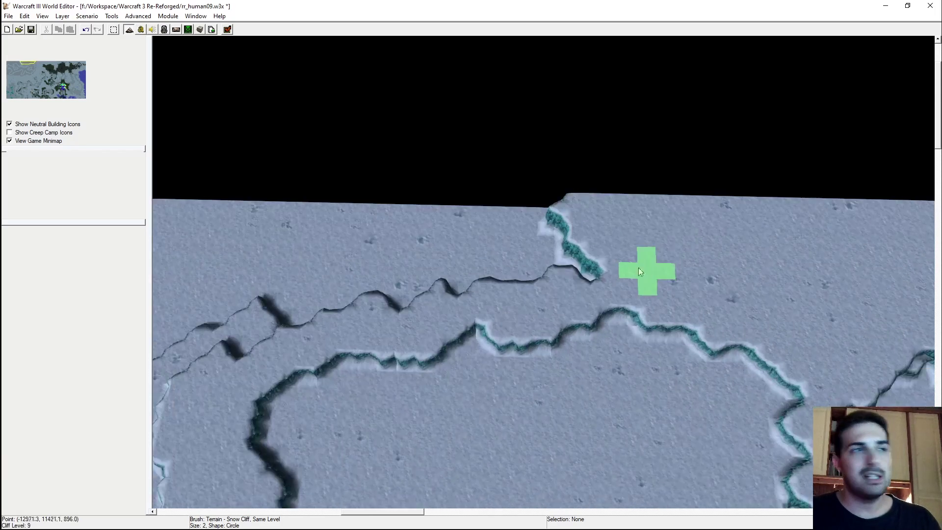
Compare the new northwest ridges and valleys with the detailed terrain around the player start locations
key("Right")
key("Down")
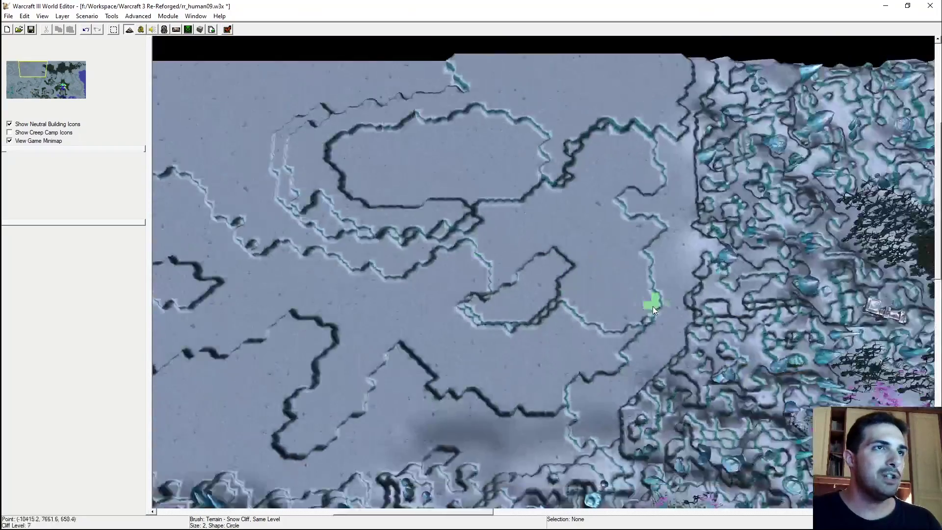
key("Right")
key("Down")
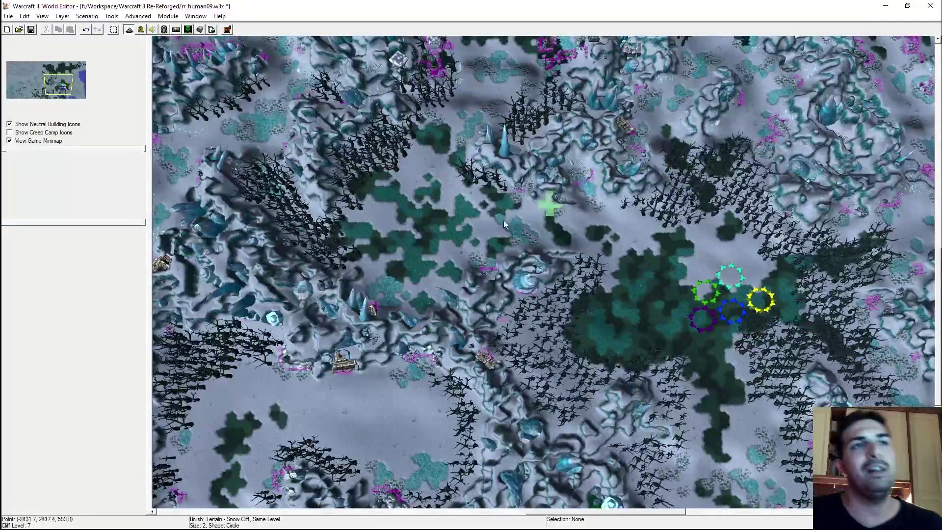
key("Up")
key("Left")
right_click_drag(643, 296, 636, 289)
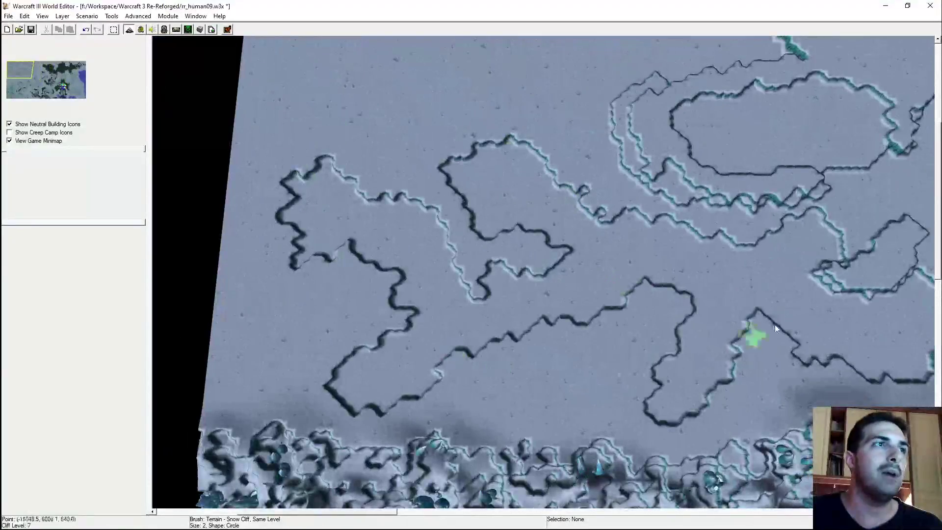
right_click_drag(585, 154, 457, 366)
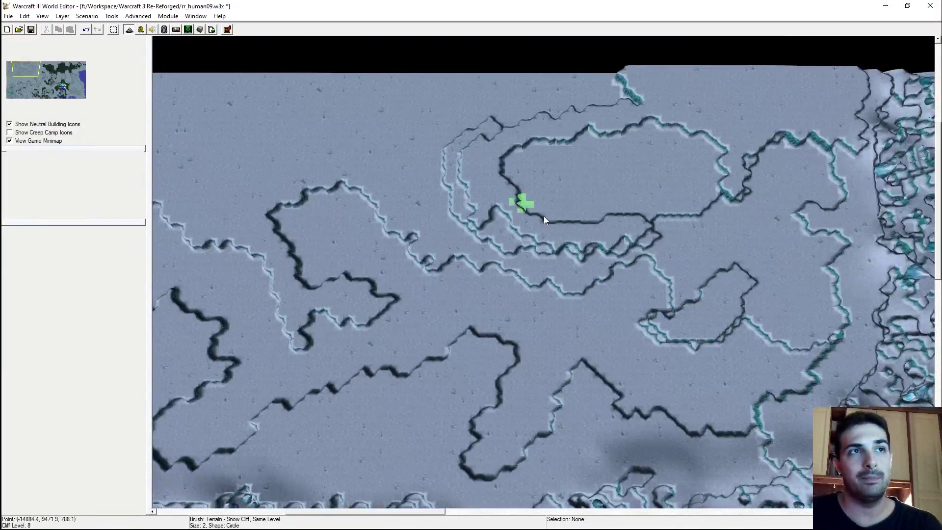
right_click_drag(656, 304, 553, 263)
right_click_drag(633, 319, 484, 196)
right_click_drag(756, 295, 604, 231)
right_click_drag(731, 324, 437, 244)
Examine the dead forests, crystal cliffs and ruins bordering the open ground around the start locations
key("Up")
key("Left")
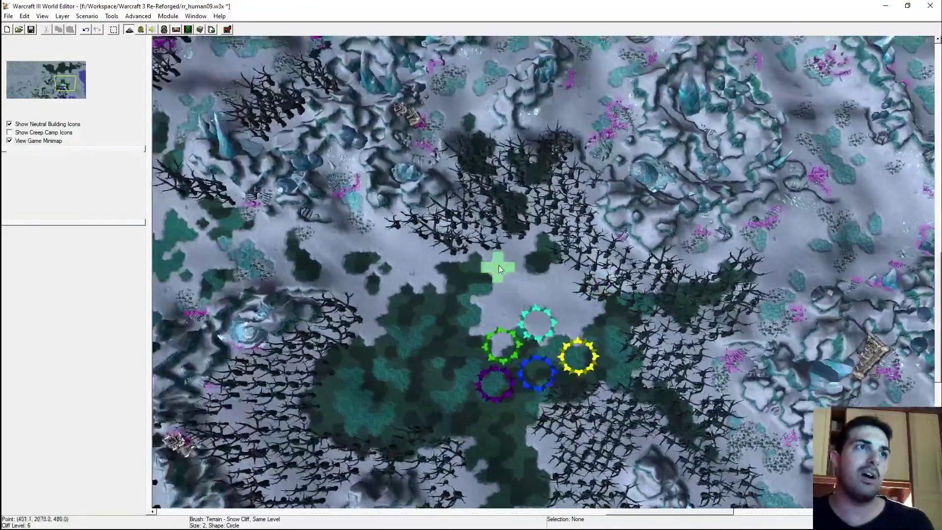
right_click_drag(512, 244, 532, 158)
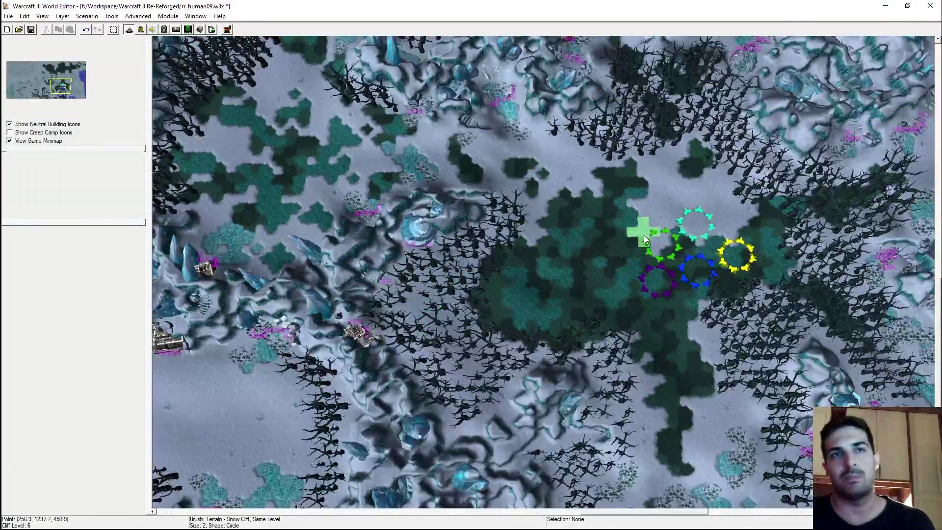
mouse_move(333, 191)
right_mouse_down()
mouse_move(390, 199)
mouse_move(342, 196)
right_mouse_up()
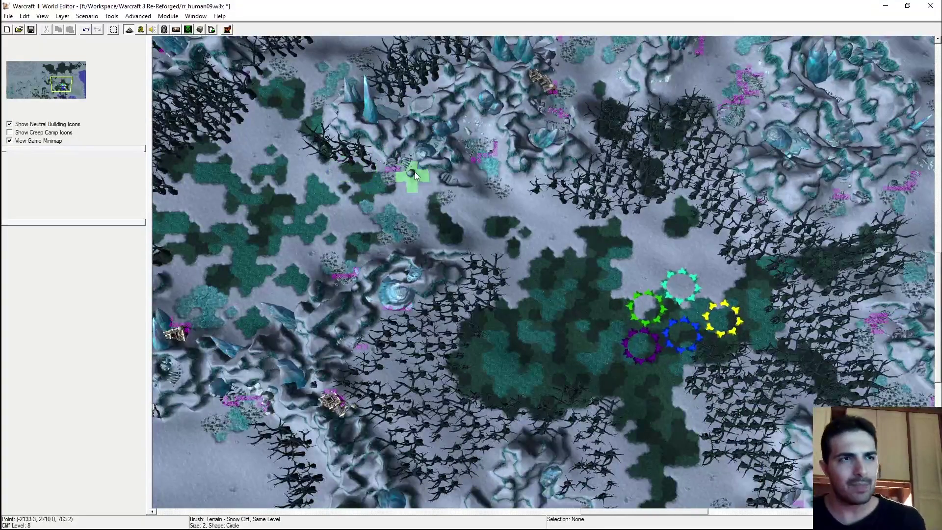
right_click_drag(413, 172, 382, 219)
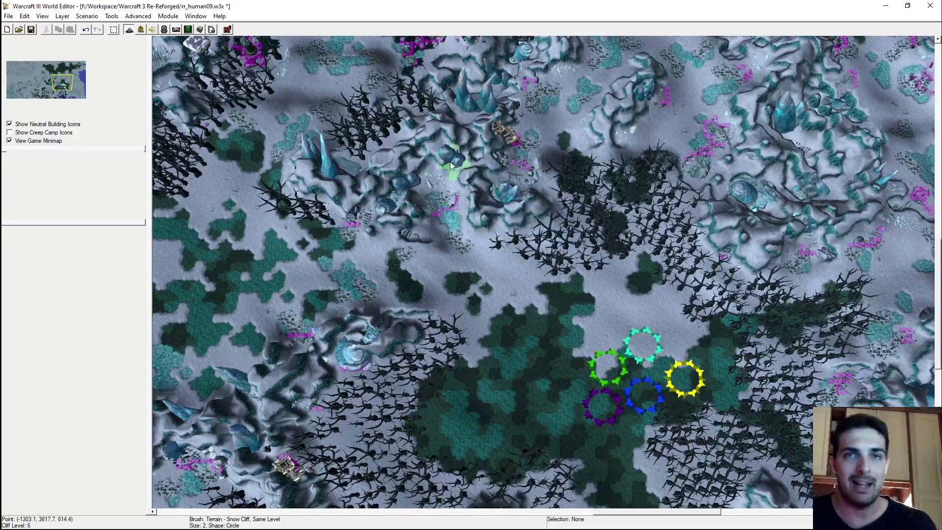
right_click_drag(486, 176, 552, 204)
Undo the last cliff stroke, and extend the level 9 ground west along the northern border past the oval basin
mouse_move(256, 128)
right_mouse_down()
mouse_move(424, 204)
mouse_move(535, 280)
right_mouse_up()
mouse_move(549, 239)
left_mouse_down()
mouse_move(539, 233)
mouse_move(472, 256)
left_mouse_up()
key("ctrl+z")
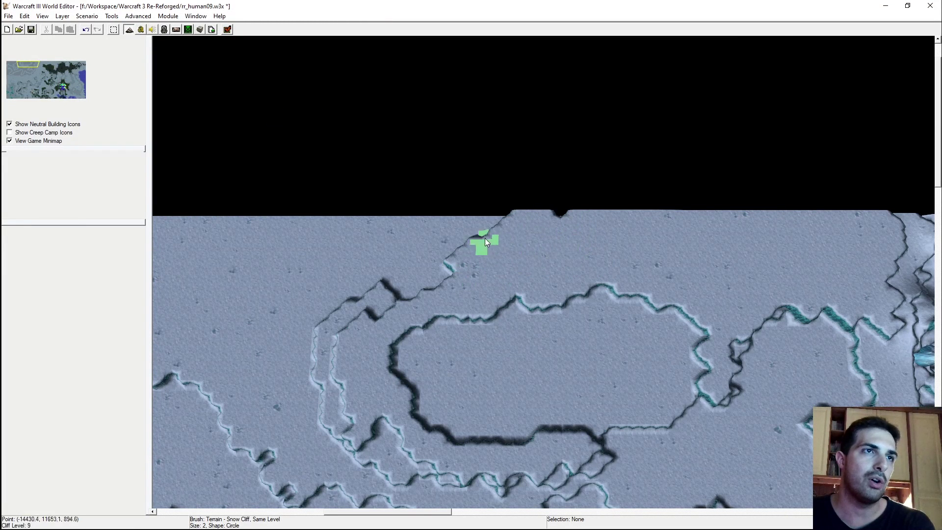
mouse_move(572, 217)
left_mouse_down()
mouse_move(468, 225)
mouse_move(374, 301)
mouse_move(432, 274)
mouse_move(397, 237)
mouse_move(389, 243)
mouse_move(352, 220)
left_mouse_up()
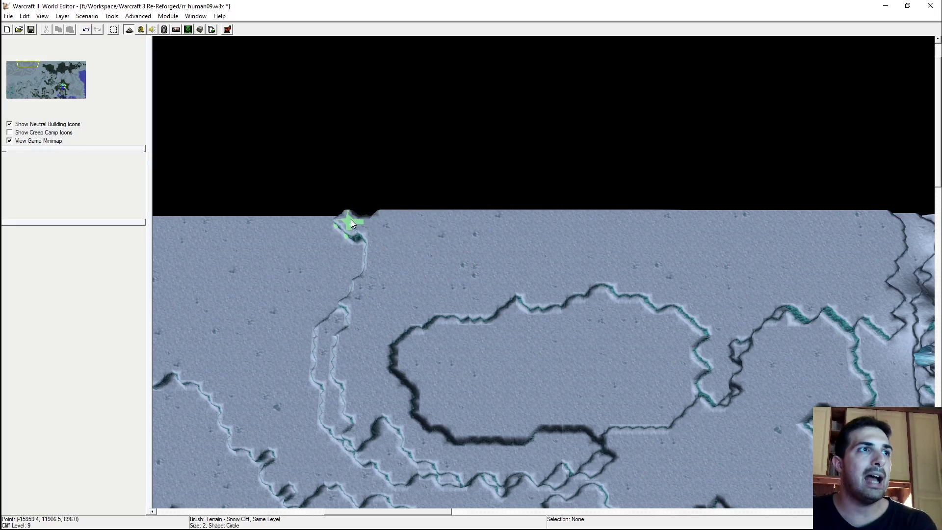
key("Up")
key("Left")
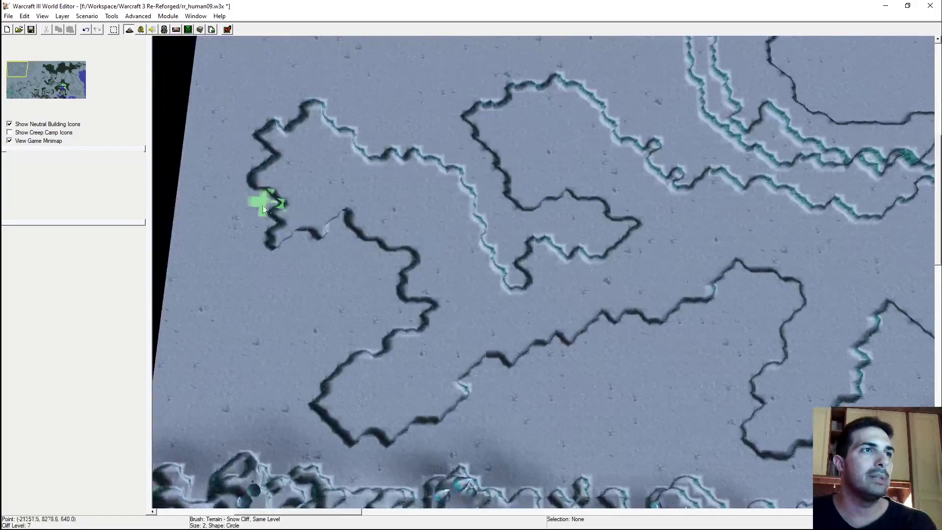
Compare the plateaus and valleys of the northwest snowfield with the finished forests and crystal cliffs around the start locations
key("Right")
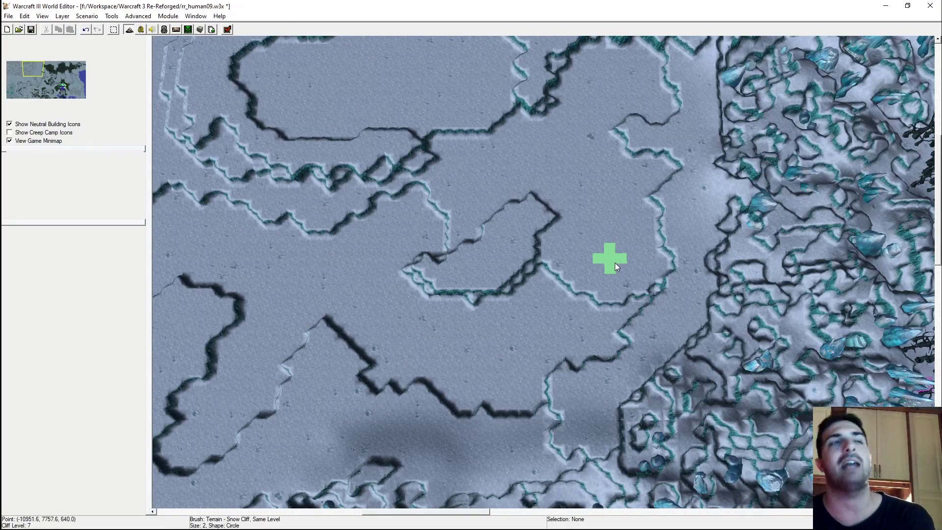
key("Left")
key("Left")
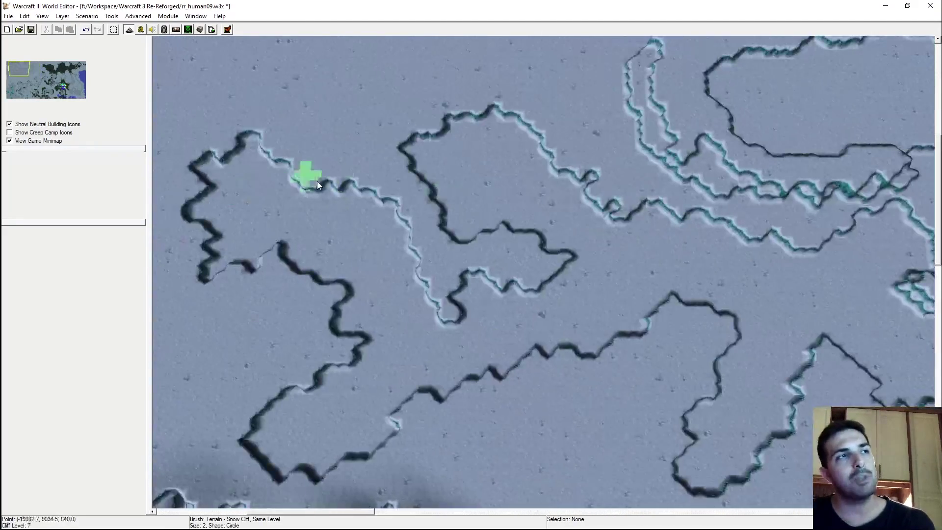
key("Right")
key("Down")
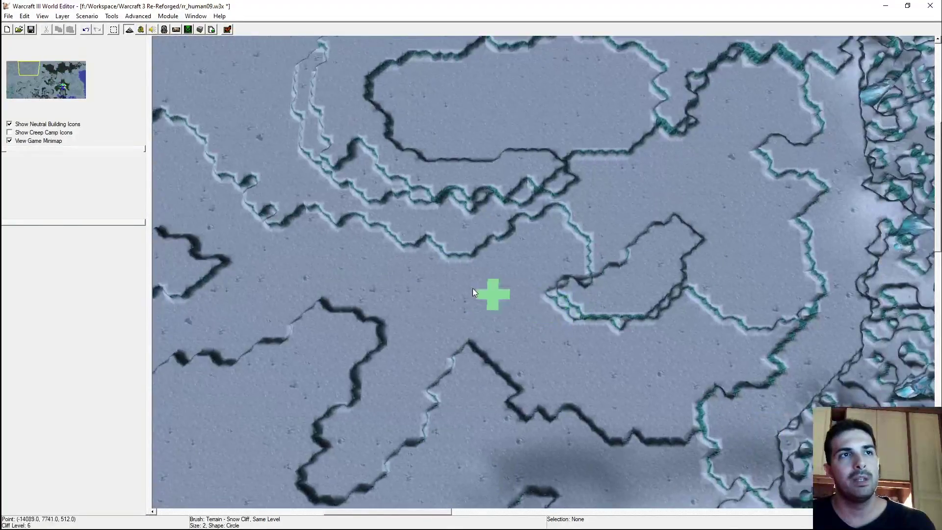
key("Up")
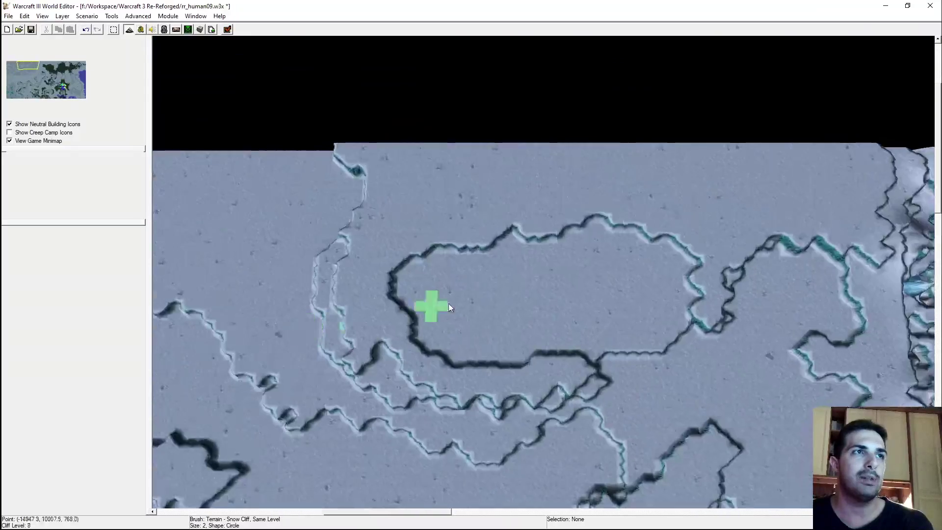
key("Down")
key("Right")
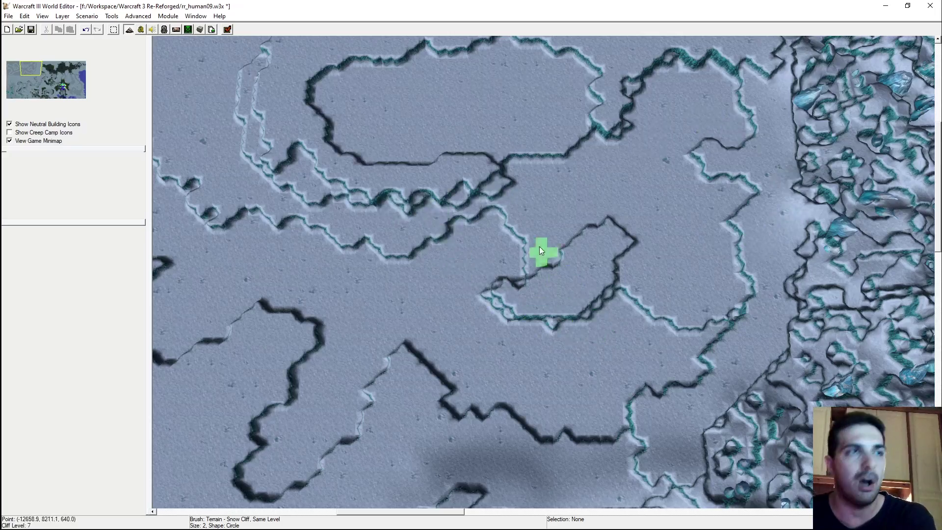
scroll(563, 276, "down", 6)
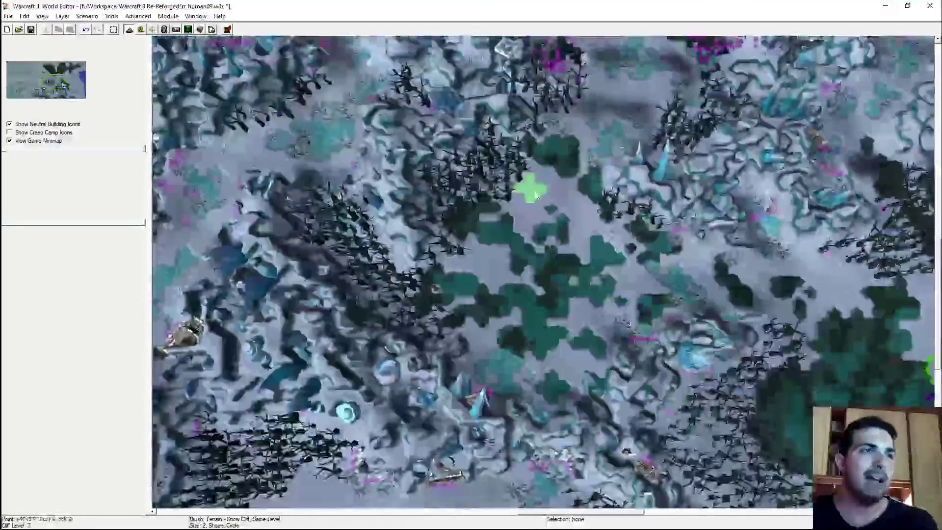
scroll(383, 199, "up", 5)
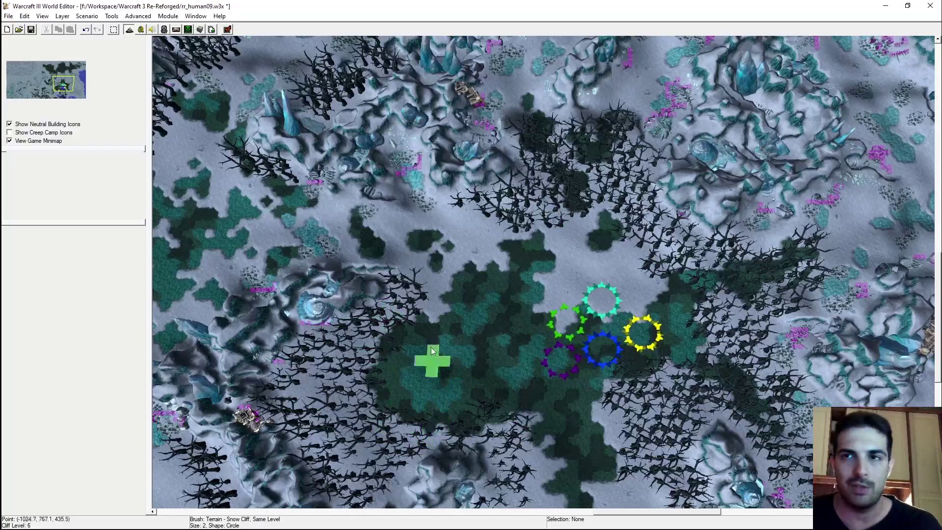
scroll(370, 231, "down", 4)
scroll(387, 229, "up", 6)
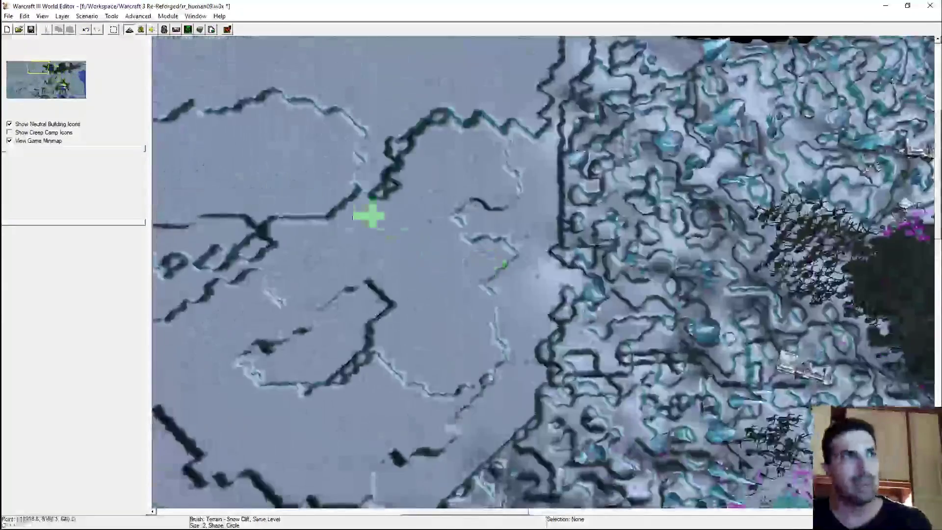
Widen the level 8 terrace west of the oval basin and carry it up to the northern border with the Same Level cliff brush
right_click_drag(428, 249, 450, 264)
right_click_drag(363, 247, 484, 217)
right_click_drag(397, 217, 491, 251)
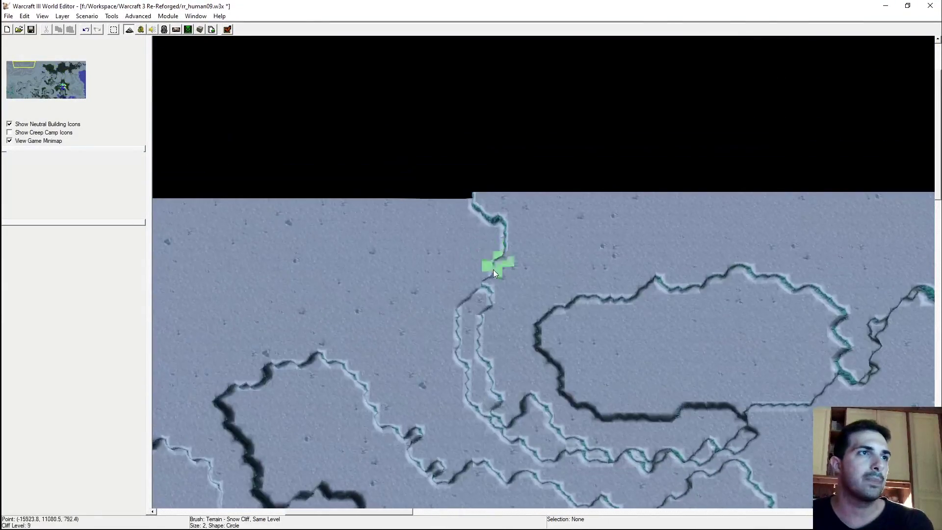
mouse_move(518, 269)
left_mouse_down()
mouse_move(454, 267)
mouse_move(500, 241)
mouse_move(471, 202)
mouse_move(455, 243)
mouse_move(469, 301)
mouse_move(463, 332)
left_mouse_up()
right_click_drag(458, 341, 417, 316)
mouse_move(417, 315)
left_mouse_down()
mouse_move(366, 277)
mouse_move(410, 318)
mouse_move(372, 258)
mouse_move(356, 152)
mouse_move(320, 147)
left_mouse_up()
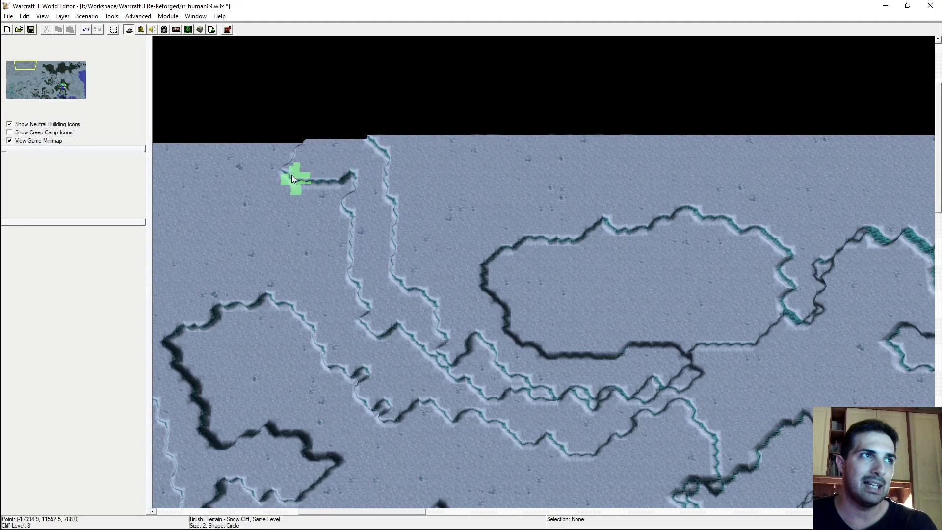
Raise small stepped outcrops along the far west ridge's western edge and inner bend with a size 1 Increase One Snow Cliff brush
middle_click_drag(291, 175, 371, 205)
middle_click_drag(420, 249, 454, 204)
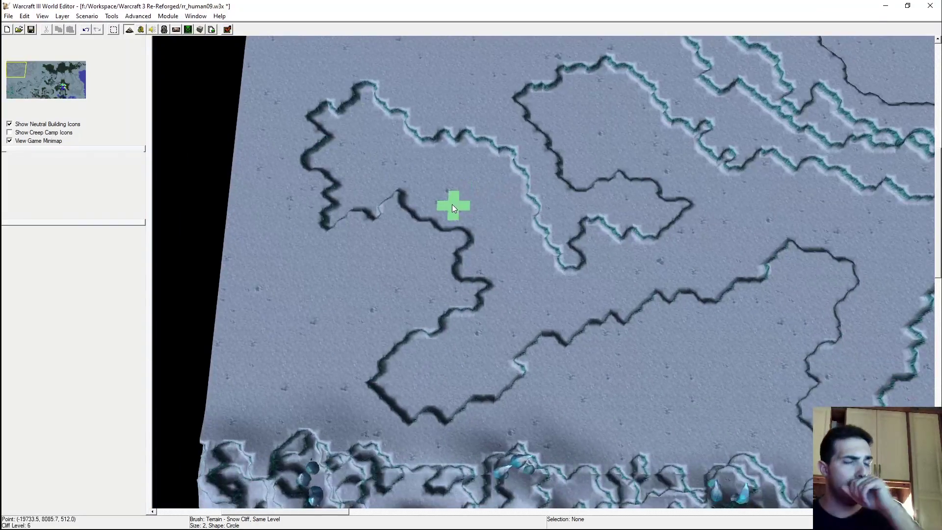
right_click_drag(484, 217, 649, 223)
right_click_drag(486, 317, 513, 193)
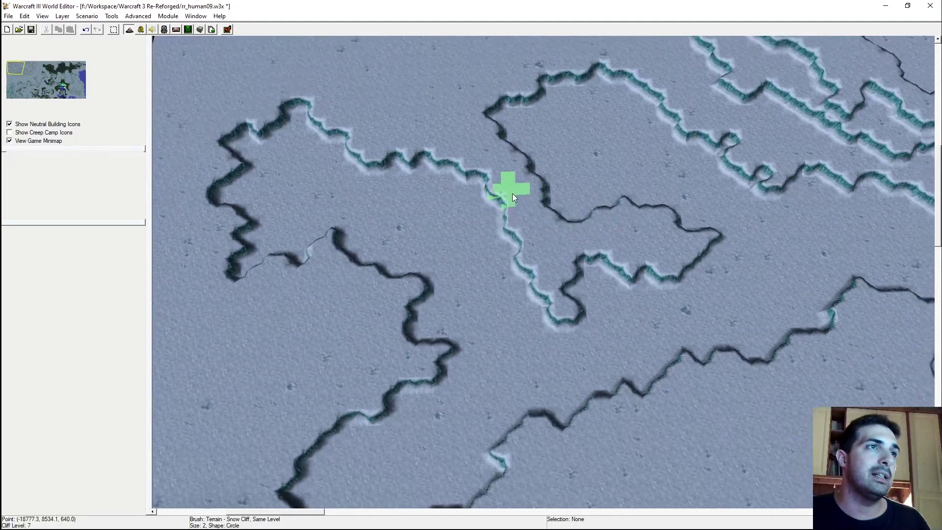
right_click_drag(417, 178, 510, 218)
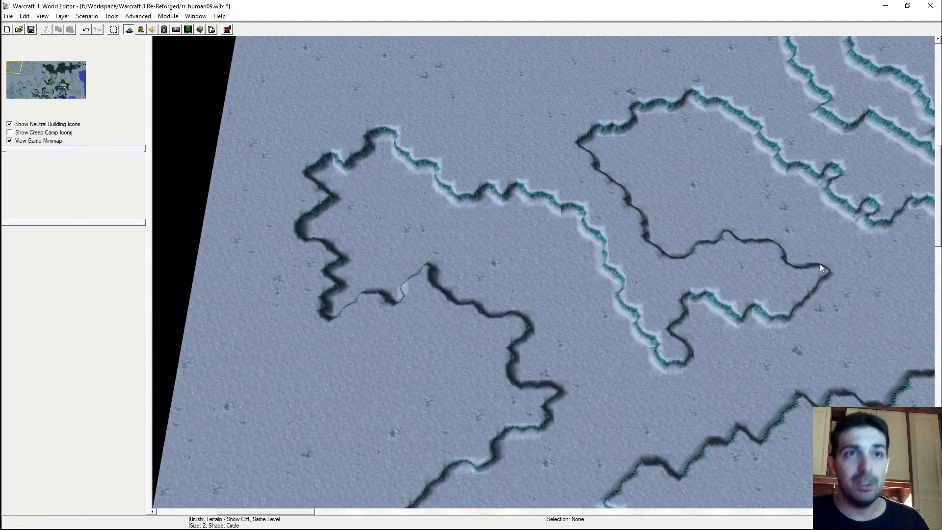
mouse_move(876, 217)
right_mouse_down()
mouse_move(572, 253)
mouse_move(467, 252)
mouse_move(485, 293)
mouse_move(385, 193)
mouse_move(486, 209)
mouse_move(565, 170)
mouse_move(592, 265)
mouse_move(427, 295)
mouse_move(568, 151)
mouse_move(430, 213)
mouse_move(508, 249)
mouse_move(548, 226)
mouse_move(384, 228)
mouse_move(410, 219)
mouse_move(394, 201)
mouse_move(448, 233)
mouse_move(666, 235)
mouse_move(440, 254)
mouse_move(464, 217)
mouse_move(507, 264)
mouse_move(534, 272)
mouse_move(489, 283)
mouse_move(501, 149)
right_mouse_up()
mouse_move(500, 149)
left_mouse_down()
mouse_move(457, 168)
mouse_move(405, 371)
left_mouse_up()
right_click_drag(417, 385, 443, 269)
mouse_move(442, 269)
left_mouse_down()
mouse_move(529, 386)
mouse_move(557, 351)
left_mouse_up()
right_click_drag(592, 359, 424, 356)
mouse_move(431, 348)
left_mouse_down()
mouse_move(494, 303)
mouse_move(637, 373)
left_mouse_up()
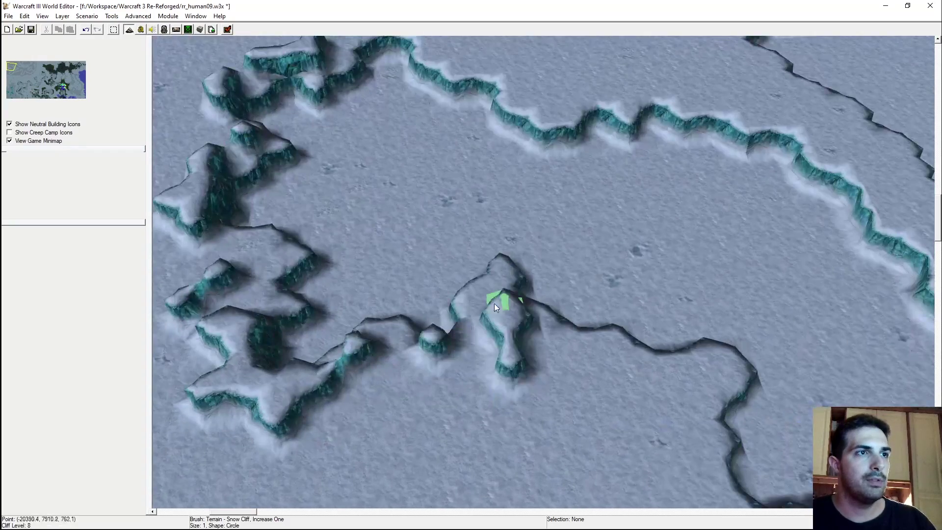
right_click_drag(633, 295, 557, 400)
Build overlapping raised tiers around the northern corner of the far west ridge using the size 1 Snow Cliff brush
left_click_drag(520, 204, 395, 135)
right_click_drag(387, 132, 468, 189)
mouse_move(477, 182)
left_mouse_down()
mouse_move(502, 196)
mouse_move(349, 205)
mouse_move(421, 156)
mouse_move(411, 187)
mouse_move(376, 201)
mouse_move(319, 196)
left_mouse_up()
mouse_move(415, 177)
left_mouse_down()
mouse_move(391, 120)
mouse_move(437, 139)
mouse_move(398, 126)
mouse_move(446, 124)
mouse_move(432, 104)
mouse_move(488, 121)
mouse_move(462, 185)
mouse_move(445, 186)
left_mouse_up()
middle_click_drag(445, 189, 464, 259)
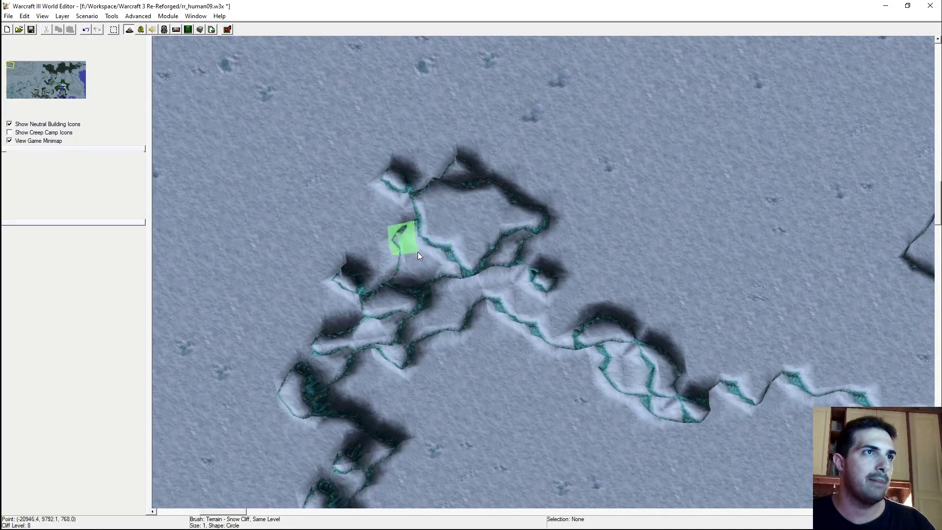
mouse_move(638, 264)
middle_mouse_down()
mouse_move(579, 180)
mouse_move(819, 193)
middle_mouse_up()
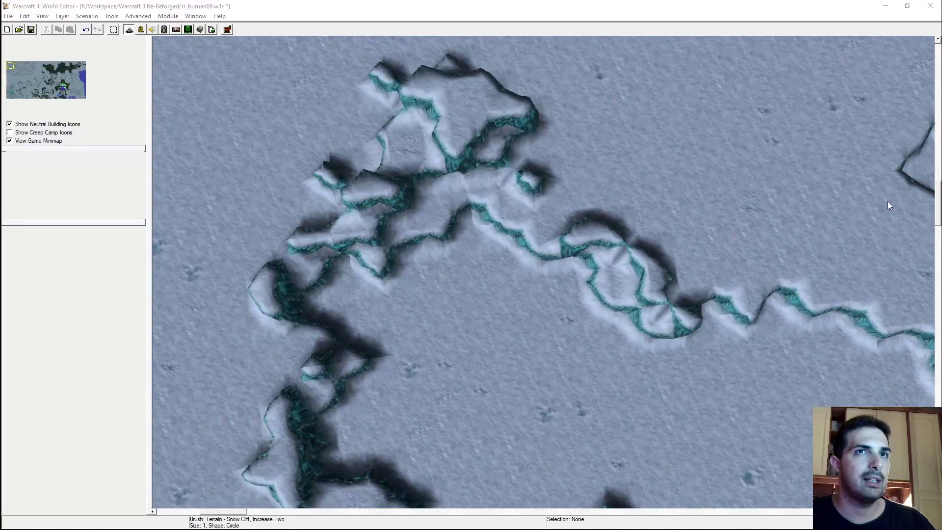
Raise curved outcrops and a separate oval hill along the cliff edge running southeast from the ridge's northern corner
middle_click_drag(737, 216, 498, 160)
mouse_move(499, 160)
left_mouse_down()
mouse_move(563, 235)
mouse_move(541, 203)
left_mouse_up()
scroll(604, 222, "up", 2)
scroll(602, 219, "down", 2)
middle_click_drag(573, 211, 576, 152)
left_click_drag(576, 152, 548, 208)
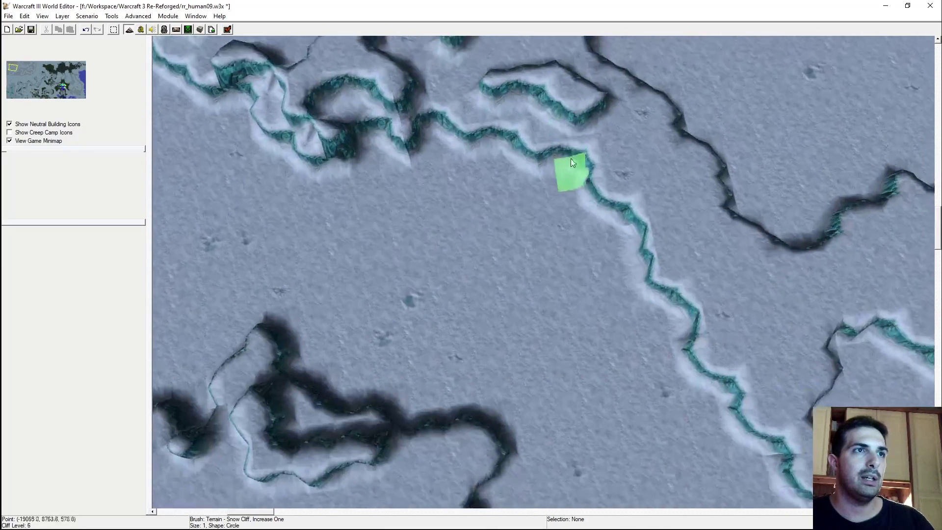
Break up the straight southeast cliff edge with a notch and a small raised outcrop just below it
scroll(564, 217, "up", 2)
left_click(555, 225)
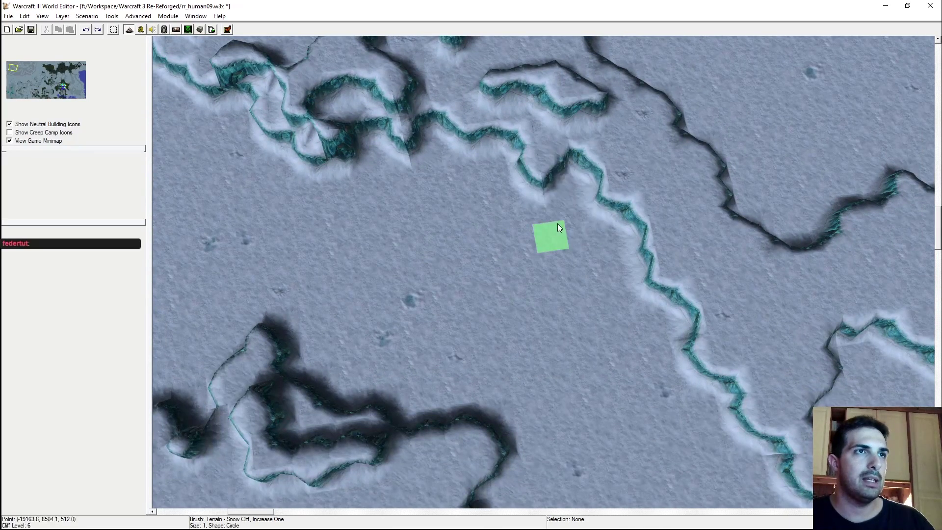
left_click(581, 249)
mouse_move(581, 249)
right_mouse_down("ctrl")
mouse_move(379, 181)
mouse_move(541, 253)
right_mouse_up("ctrl")
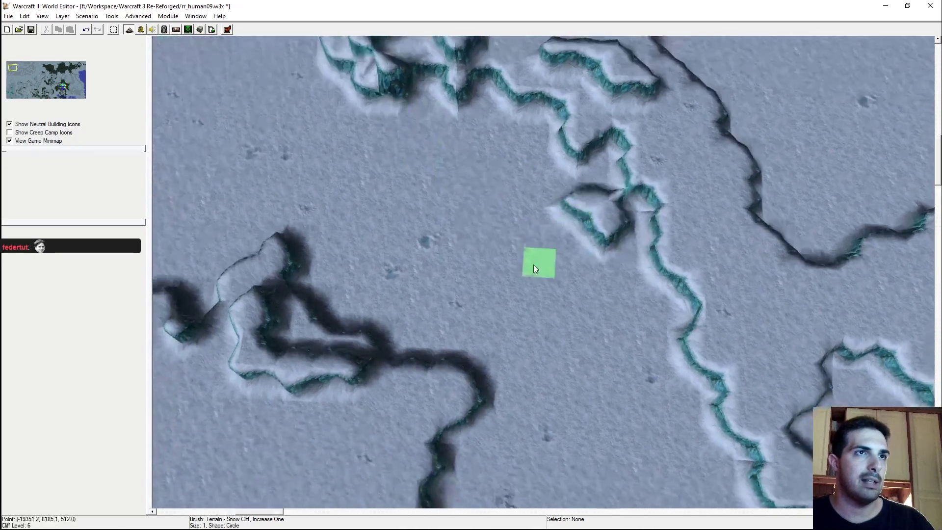
left_click(861, 195)
left_click_drag(636, 214, 637, 187)
mouse_move(677, 202)
right_mouse_down("ctrl")
mouse_move(659, 198)
mouse_move(675, 142)
right_mouse_up("ctrl")
Stack a higher tier on the small outcrop and join it to the southeast cliff edge
left_click(873, 191)
left_click(607, 149)
mouse_move(623, 161)
right_mouse_down("ctrl")
mouse_move(484, 139)
mouse_move(642, 196)
right_mouse_up("ctrl")
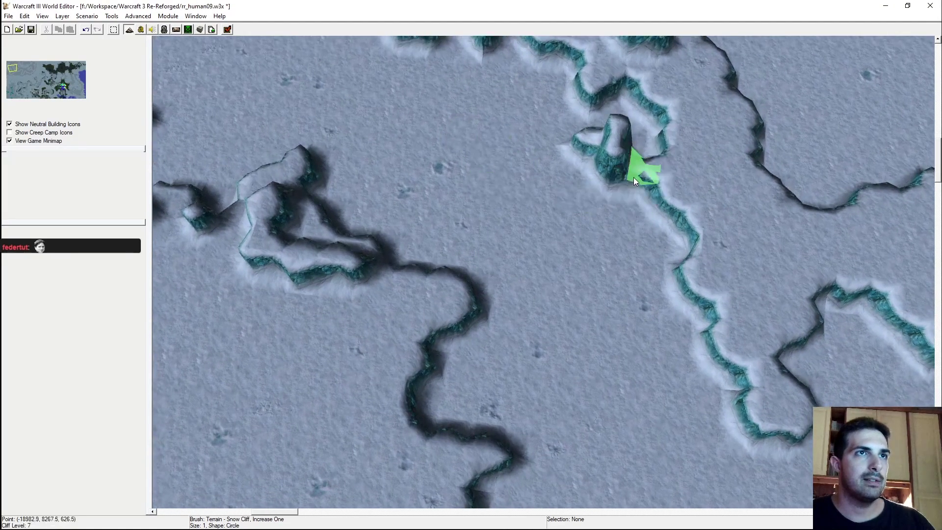
left_click(638, 181)
left_click(653, 182)
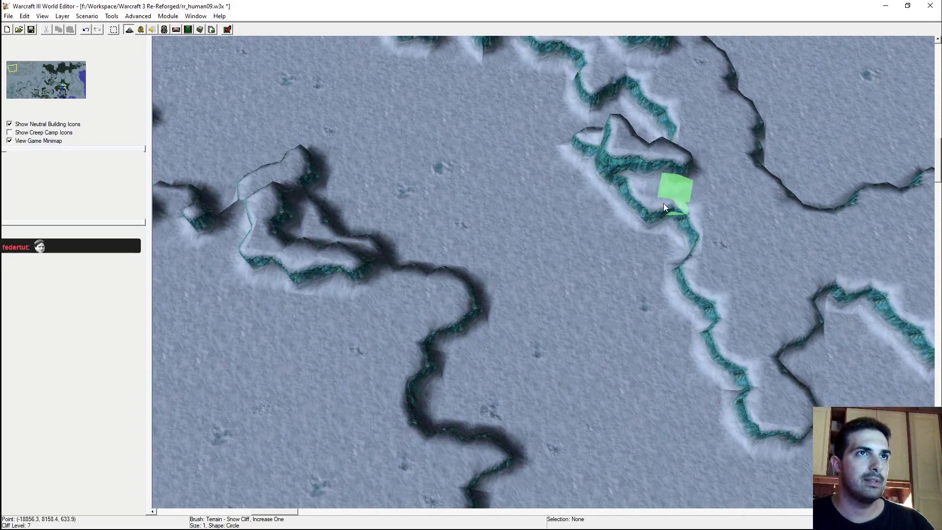
right_click_drag(653, 181, 685, 199, "ctrl")
left_click(666, 189)
Roughen the winding southern part of the far west ridge with small raised knolls and hills along its edge
mouse_move(543, 196)
right_mouse_down("ctrl")
mouse_move(570, 221)
mouse_move(853, 198)
mouse_move(579, 247)
mouse_move(519, 298)
right_mouse_up("ctrl")
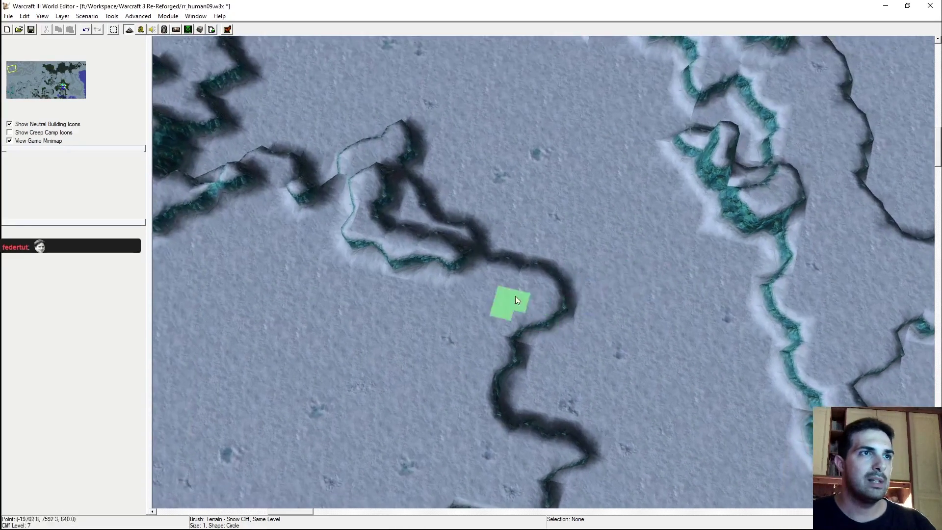
mouse_move(426, 319)
right_mouse_down("ctrl")
mouse_move(459, 273)
mouse_move(637, 214)
mouse_move(874, 194)
mouse_move(681, 157)
mouse_move(736, 145)
right_mouse_up("ctrl")
mouse_move(615, 141)
left_mouse_down()
mouse_move(423, 322)
mouse_move(543, 407)
mouse_move(569, 415)
left_mouse_up()
right_click_drag(608, 424, 488, 296)
mouse_move(490, 297)
left_mouse_down()
mouse_move(595, 309)
mouse_move(680, 287)
left_mouse_up()
left_click_drag(457, 332, 464, 366)
right_click_drag(559, 305, 373, 349)
mouse_move(508, 277)
left_mouse_down()
mouse_move(621, 280)
mouse_move(682, 193)
mouse_move(736, 186)
left_mouse_up()
mouse_move(737, 185)
right_mouse_down()
mouse_move(501, 238)
mouse_move(410, 291)
mouse_move(528, 272)
mouse_move(525, 280)
right_mouse_up()
Raise a chain of small hills between the far west ridge's southern tip and the crystal cliffs
left_click_drag(493, 395, 352, 435)
right_click_drag(447, 403, 473, 357)
left_click_drag(387, 261, 305, 295)
mouse_move(304, 294)
right_mouse_down()
mouse_move(650, 263)
mouse_move(528, 313)
right_mouse_up()
mouse_move(564, 281)
left_mouse_down()
mouse_move(546, 310)
mouse_move(575, 264)
left_mouse_up()
mouse_move(523, 321)
left_mouse_down()
mouse_move(516, 317)
mouse_move(540, 271)
mouse_move(516, 310)
mouse_move(575, 341)
mouse_move(650, 335)
mouse_move(581, 329)
mouse_move(567, 318)
mouse_move(670, 289)
left_mouse_up()
right_click_drag(669, 289, 334, 322)
mouse_move(565, 220)
left_mouse_down()
mouse_move(502, 277)
mouse_move(575, 248)
left_mouse_up()
Raise curved outcrops and isolated hills on the level 7 plateau east of the valley with the Increase One brush
mouse_move(576, 248)
right_mouse_down()
mouse_move(540, 264)
mouse_move(614, 238)
mouse_move(463, 208)
mouse_move(509, 176)
mouse_move(525, 178)
mouse_move(508, 175)
mouse_move(640, 149)
mouse_move(527, 231)
mouse_move(569, 298)
right_mouse_up()
mouse_move(570, 301)
left_mouse_down()
mouse_move(516, 251)
mouse_move(347, 202)
mouse_move(368, 242)
left_mouse_up()
mouse_move(368, 242)
right_mouse_down()
mouse_move(473, 258)
mouse_move(377, 317)
mouse_move(397, 300)
mouse_move(494, 291)
mouse_move(495, 436)
right_mouse_up()
mouse_move(495, 436)
left_mouse_down()
mouse_move(502, 371)
mouse_move(452, 271)
mouse_move(480, 183)
mouse_move(534, 205)
left_mouse_up()
right_click_drag(479, 190, 505, 206)
mouse_move(505, 207)
left_mouse_down()
mouse_move(665, 343)
mouse_move(565, 411)
mouse_move(579, 399)
mouse_move(551, 399)
left_mouse_up()
mouse_move(551, 399)
right_mouse_down()
mouse_move(467, 343)
mouse_move(533, 316)
right_mouse_up()
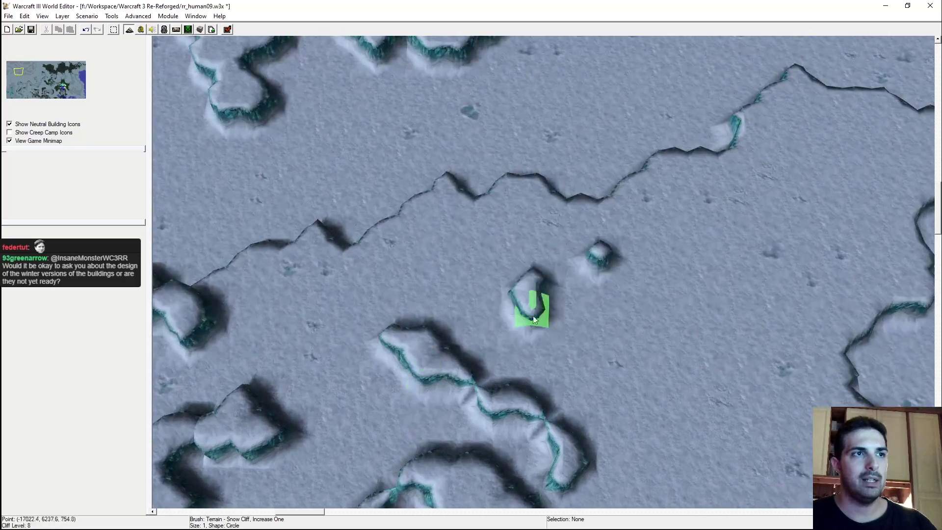
mouse_move(533, 317)
left_mouse_down()
mouse_move(476, 231)
mouse_move(343, 269)
left_mouse_up()
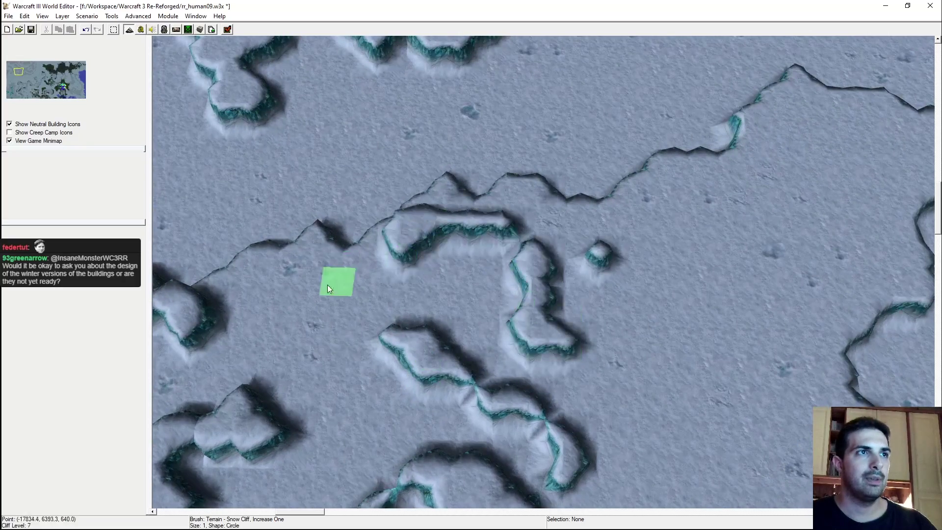
right_click_drag(343, 269, 479, 346)
left_click_drag(479, 346, 453, 321)
mouse_move(368, 307)
right_mouse_down()
mouse_move(436, 290)
mouse_move(475, 297)
right_mouse_up()
scroll(475, 297, "down", 5)
right_click_drag(481, 250, 576, 311, "ctrl")
scroll(563, 297, "up", 8)
scroll(596, 293, "down", 8)
scroll(686, 316, "up", 5)
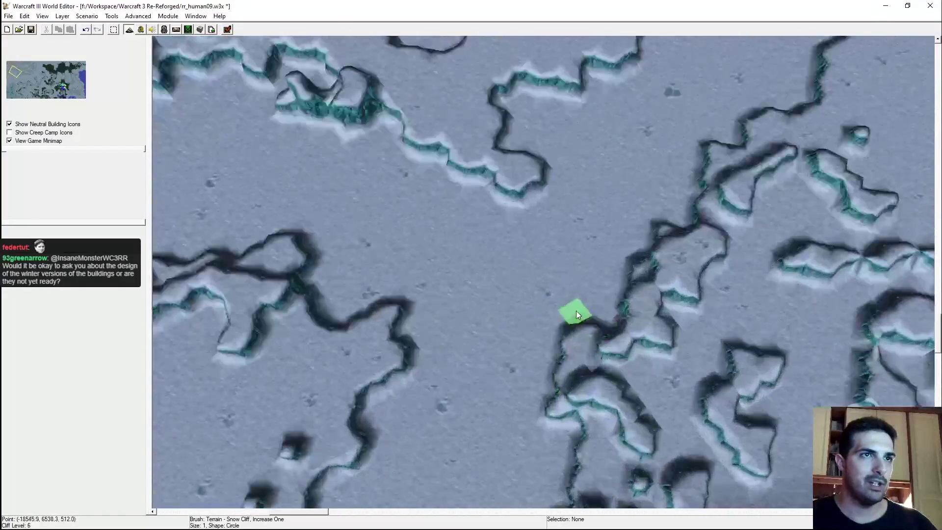
left_click(598, 308)
key("ctrl+z")
Cut through the southern tip of the ridge across the valley with the Same Level brush, leaving a detached outcrop
left_click(861, 193)
left_click_drag(552, 346, 561, 349)
right_click_drag(549, 240, 536, 371)
mouse_move(451, 305)
left_mouse_down()
mouse_move(442, 282)
mouse_move(455, 302)
left_mouse_up()
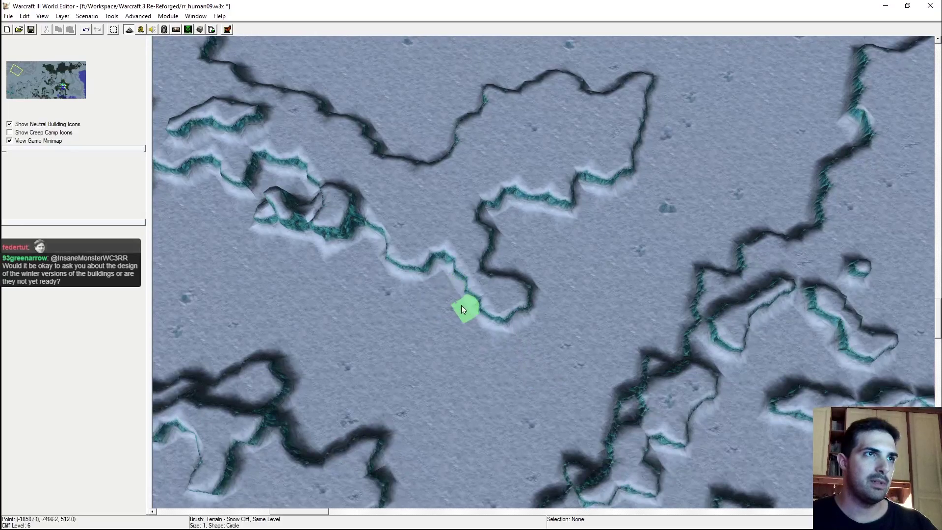
right_click_drag(454, 302, 509, 327)
left_click_drag(506, 312, 517, 295)
left_click_drag(553, 323, 516, 330)
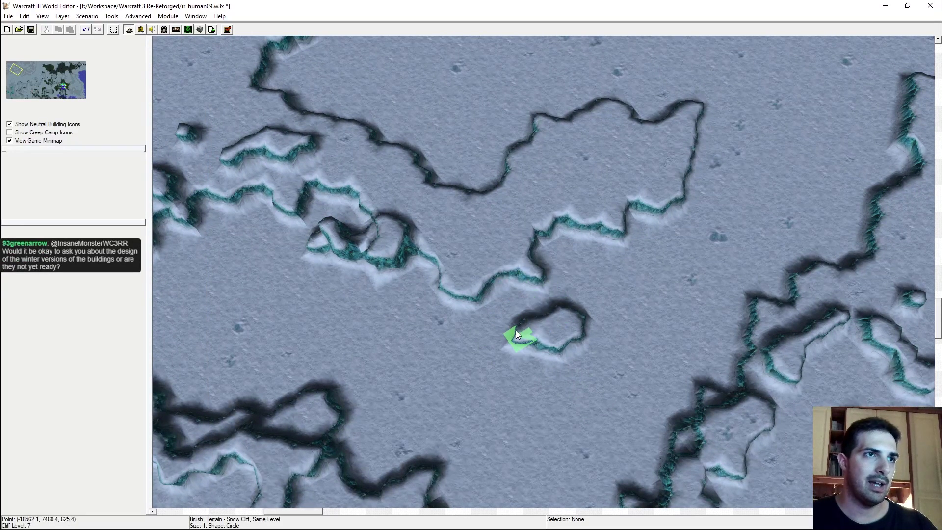
Stack a second tier on the detached outcrop and raise further steps along the neighbouring ridge edge
left_click(544, 328)
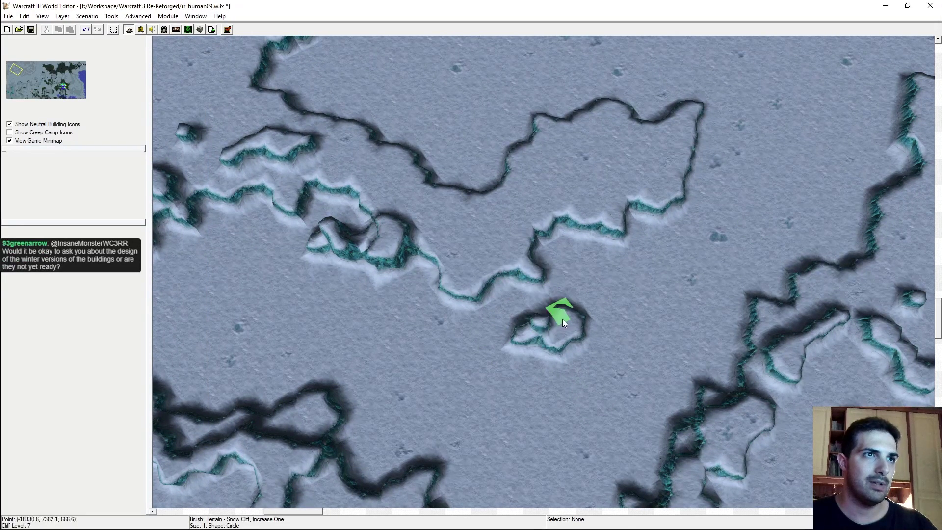
left_click_drag(519, 263, 526, 226)
mouse_move(578, 199)
left_mouse_down()
mouse_move(675, 156)
mouse_move(615, 144)
mouse_move(595, 157)
left_mouse_up()
right_click_drag(490, 217, 587, 251)
mouse_move(500, 191)
left_mouse_down()
mouse_move(523, 222)
mouse_move(623, 203)
mouse_move(651, 184)
left_mouse_up()
right_click_drag(656, 211, 655, 248)
left_click_drag(609, 227, 555, 254)
Undo the last cliff stroke, and reshape the stepped outcrops along the ridge's valley-side edge
left_click_drag(578, 295, 572, 323)
key("ctrl+z")
mouse_move(573, 323)
right_mouse_down("ctrl")
mouse_move(572, 288)
mouse_move(565, 298)
right_mouse_up("ctrl")
mouse_move(577, 298)
left_mouse_down()
mouse_move(554, 324)
mouse_move(539, 308)
left_mouse_up()
mouse_move(539, 308)
right_mouse_down()
mouse_move(591, 366)
mouse_move(584, 350)
right_mouse_up()
left_click_drag(557, 319, 590, 366)
mouse_move(590, 366)
right_mouse_down("ctrl")
mouse_move(429, 268)
mouse_move(575, 349)
mouse_move(560, 319)
right_mouse_up("ctrl")
left_click(574, 340)
left_click_drag(560, 319, 511, 240)
Raise a chain of small outcrops along the northwest rim of the irregular basin west of the level 8 terrace
right_click_drag(484, 265, 537, 436)
left_click_drag(497, 365, 572, 263)
right_click_drag(564, 282, 341, 391)
mouse_move(405, 328)
left_mouse_down()
mouse_move(458, 331)
mouse_move(411, 320)
mouse_move(373, 293)
mouse_move(403, 267)
left_mouse_up()
right_click_drag(445, 296, 456, 296, "ctrl")
mouse_move(457, 295)
left_mouse_down()
mouse_move(482, 284)
mouse_move(526, 299)
left_mouse_up()
right_click_drag(553, 310, 634, 283)
Add a stepped plateau and separate small hills at the northern tip of the irregular basin
left_click(856, 195)
right_click_drag(530, 287, 500, 296, "ctrl")
mouse_move(509, 270)
left_mouse_down()
mouse_move(492, 280)
mouse_move(494, 263)
mouse_move(391, 260)
mouse_move(478, 210)
left_mouse_up()
mouse_move(436, 266)
left_mouse_down()
mouse_move(411, 276)
mouse_move(513, 230)
mouse_move(526, 246)
left_mouse_up()
mouse_move(497, 254)
left_mouse_down()
mouse_move(478, 240)
mouse_move(472, 212)
left_mouse_up()
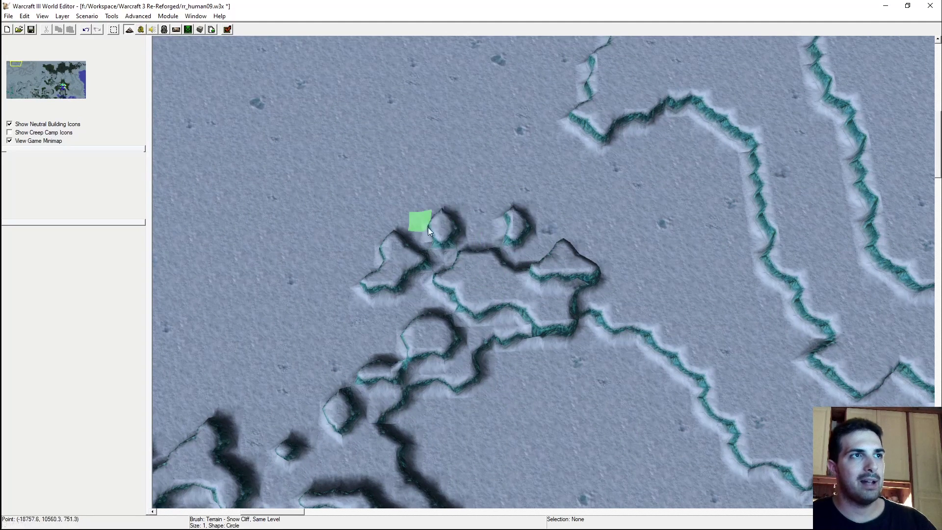
Extend the level 8 terrace southwest with the Same Level brush until it joins the outcrops at the basin's northern tip
right_click_drag(406, 233, 520, 173, "ctrl")
mouse_move(519, 173)
left_mouse_down()
mouse_move(510, 229)
mouse_move(570, 310)
mouse_move(519, 294)
mouse_move(491, 247)
mouse_move(430, 252)
left_mouse_up()
key("Right")
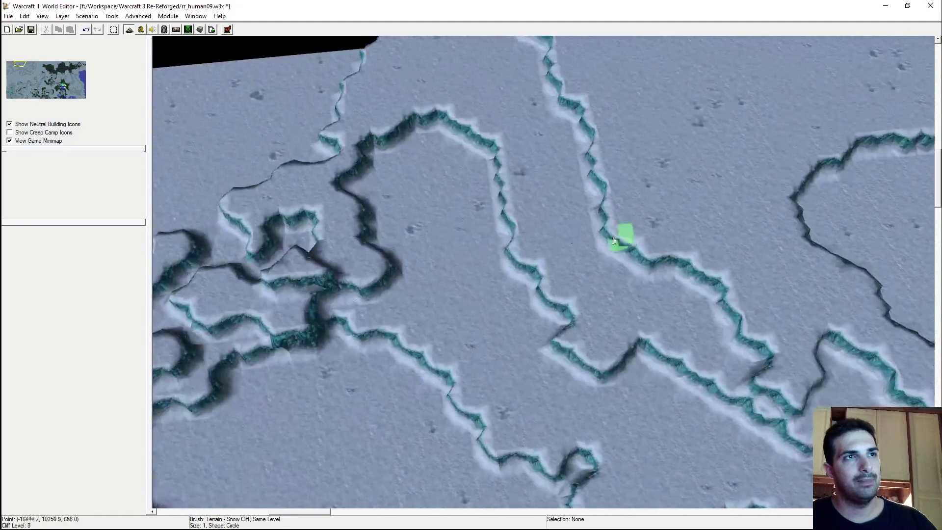
Build a tall multi-tier plateau with steep spurs and pillars south of the far west ridge's inner bend
scroll(627, 191, "down", 5)
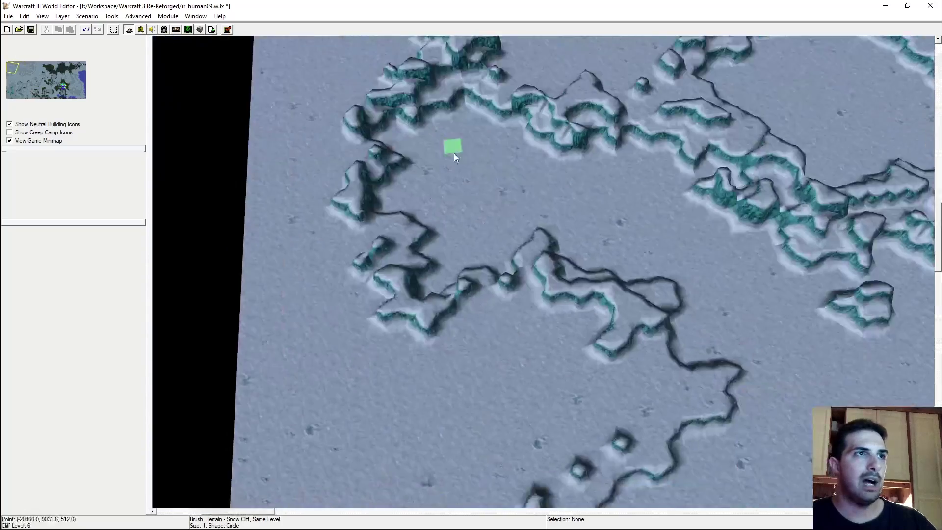
right_click_drag(818, 238, 796, 184)
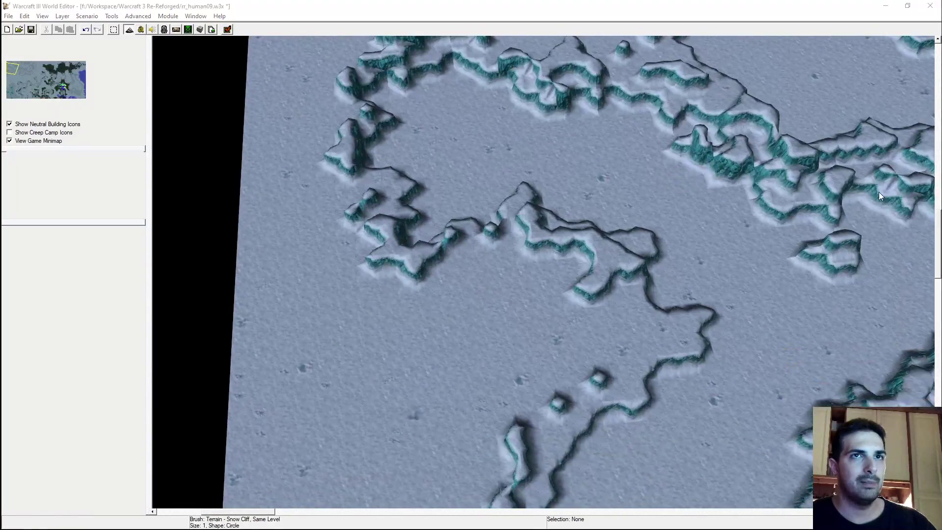
scroll(605, 267, "up", 3)
mouse_move(567, 248)
left_mouse_down()
mouse_move(558, 320)
mouse_move(522, 365)
mouse_move(566, 332)
mouse_move(474, 426)
mouse_move(442, 315)
mouse_move(290, 279)
mouse_move(408, 379)
mouse_move(475, 257)
left_mouse_up()
right_click_drag(475, 258, 563, 269)
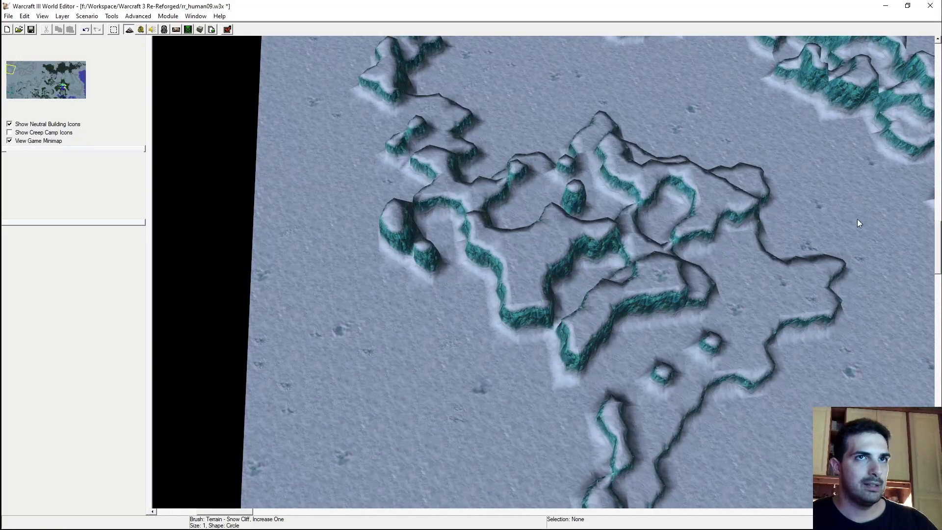
left_click_drag(508, 281, 498, 350)
right_click_drag(499, 346, 900, 183)
Raise a curved outcrop and a small knoll near the western map border, tying the crystal cliffs into the snowfield
left_click(900, 184)
right_click_drag(662, 287, 669, 225)
mouse_move(535, 223)
left_mouse_down()
mouse_move(531, 285)
mouse_move(498, 344)
mouse_move(382, 431)
left_mouse_up()
right_click_drag(382, 432, 491, 331)
mouse_move(490, 331)
left_mouse_down()
mouse_move(493, 360)
mouse_move(364, 307)
mouse_move(378, 234)
left_mouse_up()
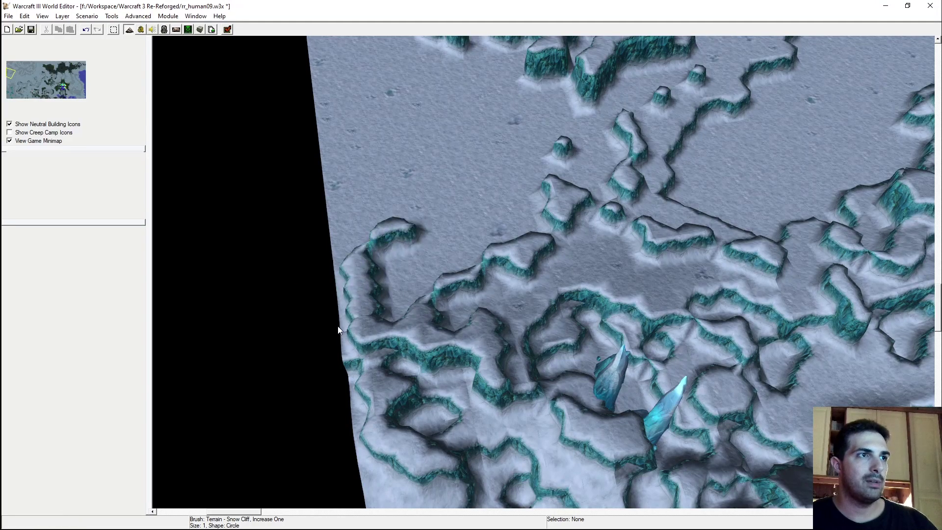
mouse_move(399, 245)
right_mouse_down()
mouse_move(432, 273)
mouse_move(364, 362)
right_mouse_up()
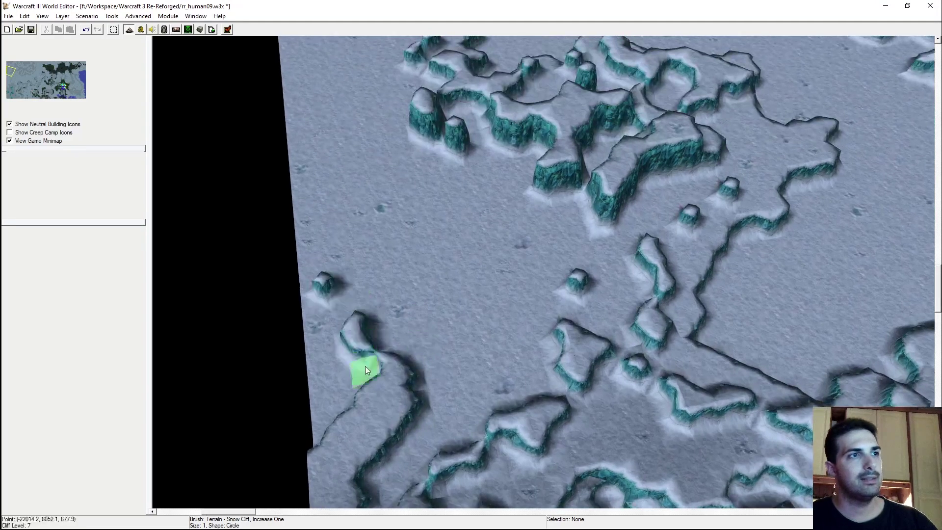
Extend the curved outcrop near the western map border with a winding Snow Cliff spur, using the size 1 Increase One brush
left_click_drag(363, 360, 322, 369)
mouse_move(479, 361)
left_mouse_down()
mouse_move(427, 340)
mouse_move(439, 416)
mouse_move(396, 384)
mouse_move(356, 450)
mouse_move(444, 435)
left_mouse_up()
mouse_move(444, 436)
right_mouse_down()
mouse_move(466, 420)
mouse_move(457, 320)
mouse_move(480, 330)
right_mouse_up()
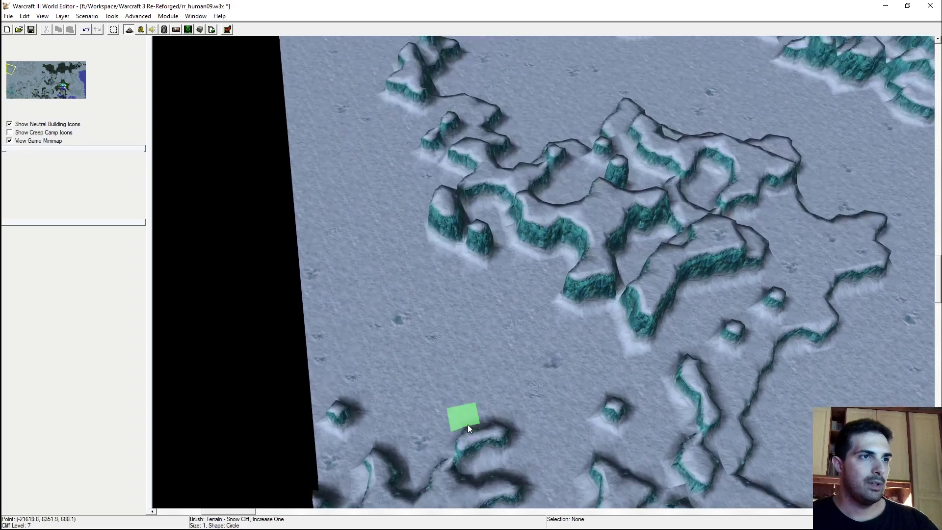
Build a lobed level 8 Snow Cliff plateau with a northern knoll between the western map border and the tall far west ridge
mouse_move(480, 329)
left_mouse_down()
mouse_move(351, 374)
mouse_move(459, 322)
mouse_move(399, 270)
mouse_move(454, 304)
mouse_move(486, 309)
left_mouse_up()
right_click_drag(537, 338, 545, 329, "ctrl")
left_click(861, 193)
left_click_drag(383, 312, 405, 314)
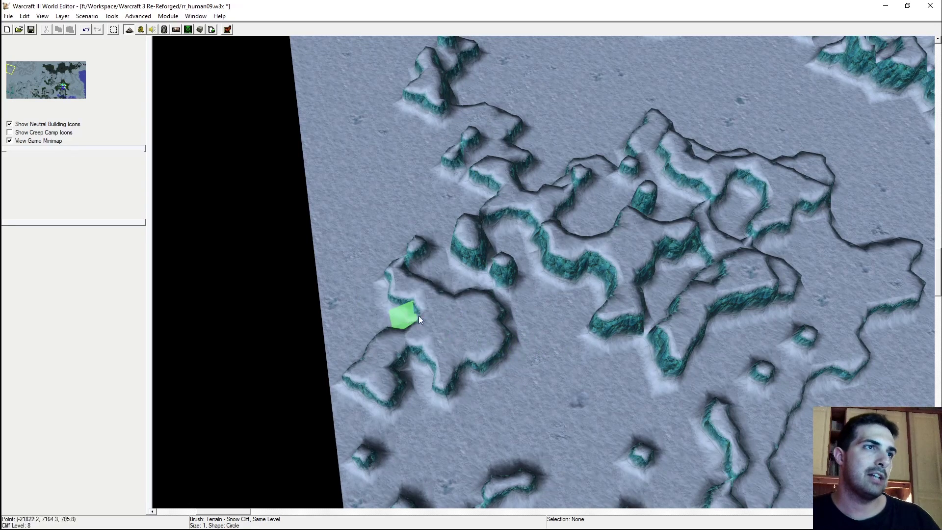
left_click(872, 190)
left_click(856, 193)
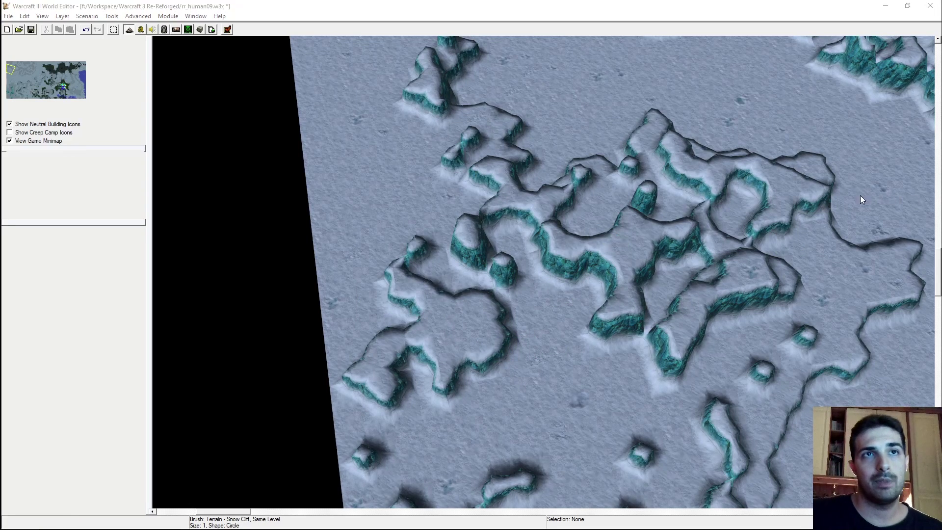
left_click(875, 199)
Extend the western plateau north beside the ridge, add a second tier, and widen its level 8 terrace to the map border
mouse_move(504, 185)
right_mouse_down()
mouse_move(532, 250)
mouse_move(465, 287)
right_mouse_up()
mouse_move(464, 287)
left_mouse_down()
mouse_move(475, 428)
mouse_move(415, 302)
left_mouse_up()
right_click_drag(411, 374, 457, 373)
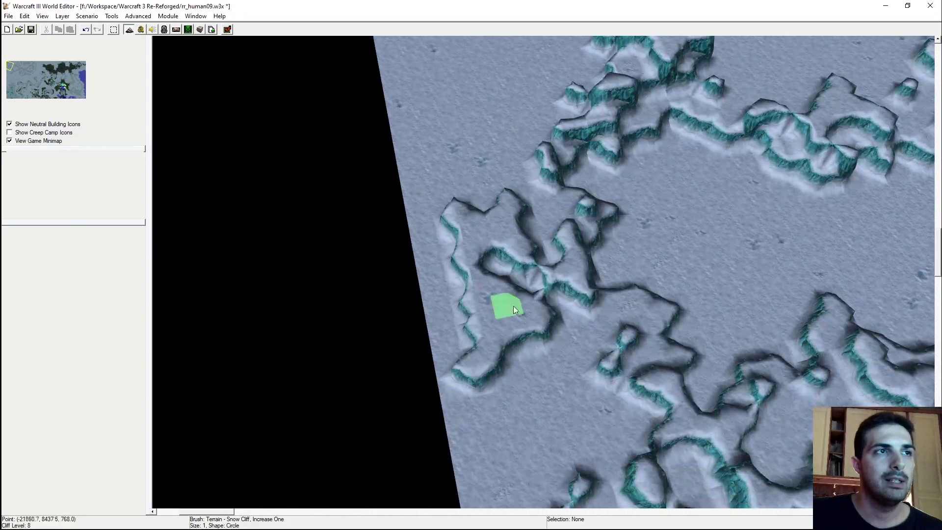
left_click(861, 192)
mouse_move(554, 243)
left_mouse_down()
mouse_move(488, 288)
mouse_move(541, 322)
mouse_move(482, 262)
mouse_move(421, 273)
mouse_move(445, 398)
mouse_move(500, 281)
left_mouse_up()
left_click(869, 201)
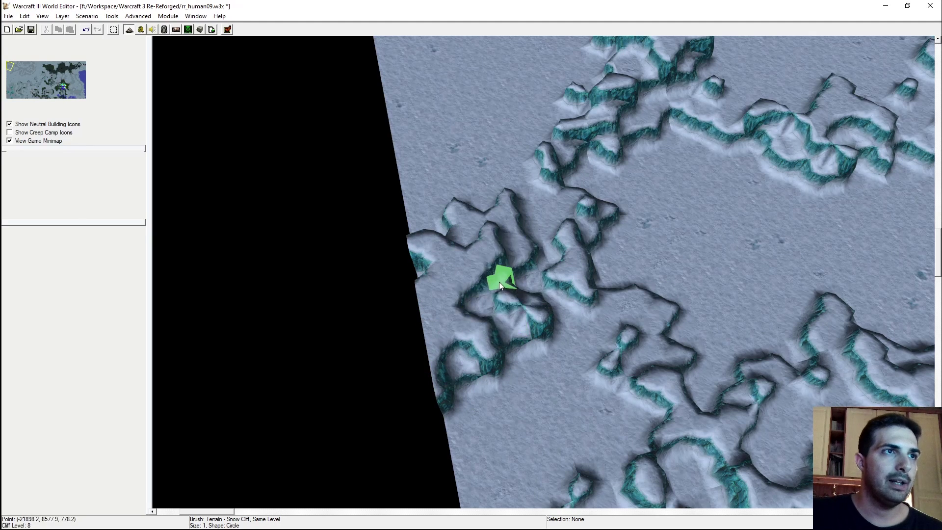
Carry the level 8 terrace north along the western map border with the Same Level brush, giving it a winding northern edge
middle_click_drag(509, 295, 503, 387)
left_click_drag(502, 387, 490, 366)
right_click_drag(491, 367, 497, 427)
mouse_move(446, 322)
left_mouse_down()
mouse_move(428, 352)
mouse_move(417, 310)
mouse_move(429, 369)
mouse_move(460, 286)
mouse_move(413, 288)
mouse_move(416, 276)
left_mouse_up()
mouse_move(439, 315)
right_mouse_down()
mouse_move(460, 283)
mouse_move(453, 317)
right_mouse_up()
mouse_move(453, 317)
left_mouse_down()
mouse_move(461, 272)
mouse_move(471, 269)
mouse_move(407, 243)
mouse_move(376, 248)
mouse_move(435, 200)
mouse_move(490, 196)
mouse_move(496, 216)
left_mouse_up()
right_click_drag(496, 216, 467, 317)
mouse_move(467, 320)
left_mouse_down()
mouse_move(355, 357)
mouse_move(437, 306)
mouse_move(483, 388)
mouse_move(429, 379)
left_mouse_up()
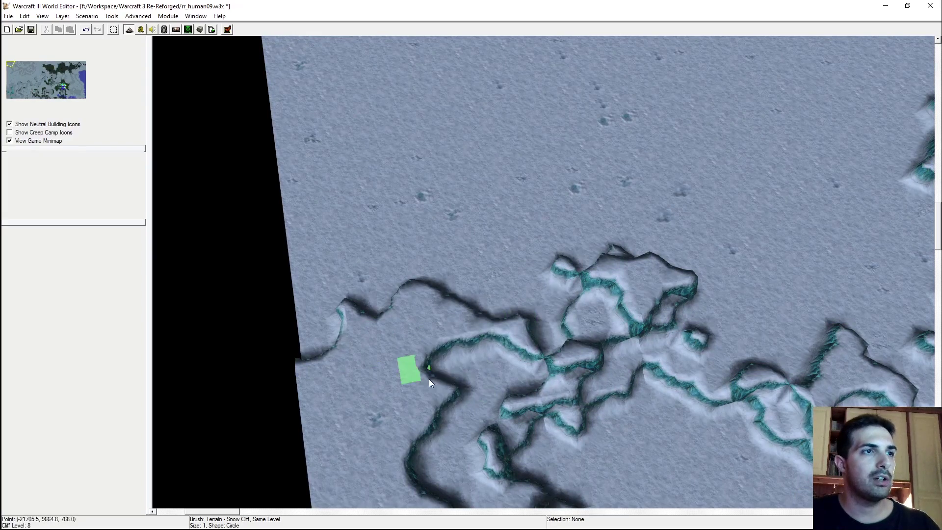
Spread the level 8 terrace northeast around the northern ridge bend, adding small notches and spurs along its outer edge
right_click_drag(429, 379, 484, 379)
left_click_drag(484, 378, 452, 323)
mouse_move(452, 326)
right_mouse_down()
mouse_move(484, 375)
mouse_move(446, 381)
right_mouse_up()
mouse_move(490, 296)
left_mouse_down()
mouse_move(511, 320)
mouse_move(471, 257)
mouse_move(565, 307)
left_mouse_up()
mouse_move(565, 294)
right_mouse_down("ctrl")
mouse_move(566, 258)
mouse_move(511, 216)
mouse_move(498, 227)
mouse_move(524, 211)
mouse_move(480, 340)
right_mouse_up("ctrl")
left_click_drag(459, 351, 474, 332)
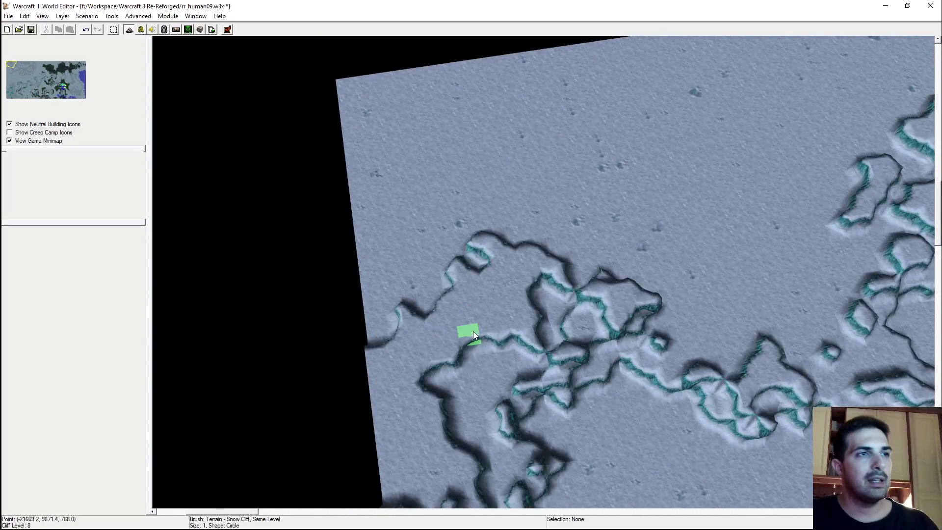
left_click_drag(495, 362, 493, 331)
Run an irregular Snow Cliff ridge east from the northwest terrace until it meets the outcrops beyond the long valley
right_click_drag(502, 311, 481, 372)
mouse_move(481, 372)
left_mouse_down()
mouse_move(511, 296)
mouse_move(580, 242)
mouse_move(505, 250)
mouse_move(619, 322)
mouse_move(593, 331)
mouse_move(557, 315)
left_mouse_up()
mouse_move(557, 315)
right_mouse_down()
mouse_move(523, 355)
mouse_move(486, 323)
right_mouse_up()
mouse_move(487, 323)
left_mouse_down()
mouse_move(569, 299)
mouse_move(592, 343)
mouse_move(654, 320)
mouse_move(725, 393)
left_mouse_up()
right_click_drag(668, 370, 553, 295)
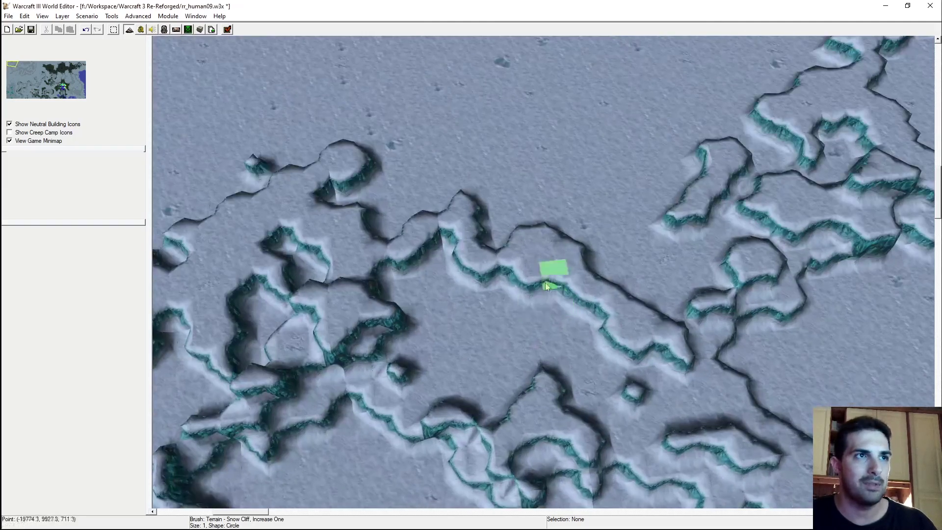
mouse_move(545, 283)
left_mouse_down()
mouse_move(511, 338)
mouse_move(541, 355)
mouse_move(557, 399)
mouse_move(591, 340)
left_mouse_up()
Shape uneven spurs where the new ridge joins the southern cliffs, levelling the connection with the Same Level brush
left_click(861, 199)
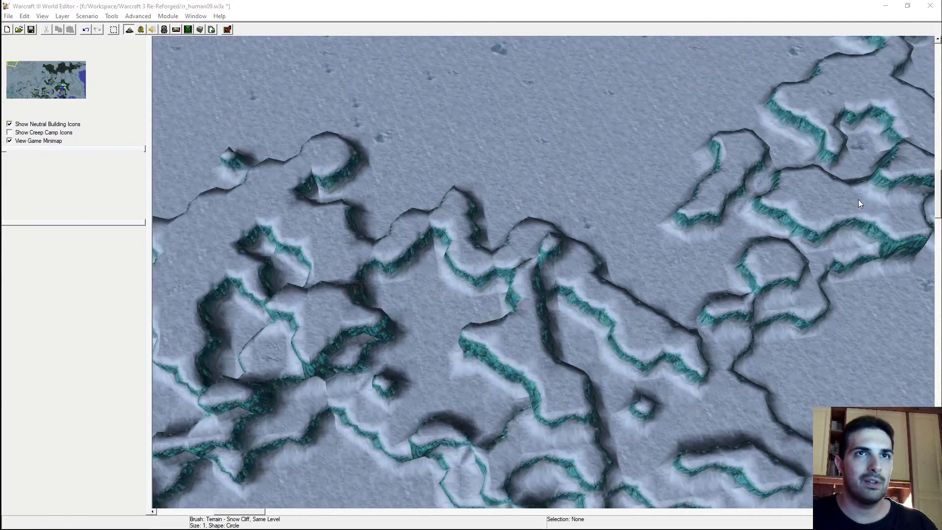
right_click_drag(589, 260, 543, 279, "ctrl")
mouse_move(543, 279)
left_mouse_down()
mouse_move(523, 240)
mouse_move(591, 192)
mouse_move(615, 238)
mouse_move(544, 248)
mouse_move(563, 287)
mouse_move(558, 275)
mouse_move(579, 249)
mouse_move(553, 231)
left_mouse_up()
right_click_drag(553, 231, 558, 263, "ctrl")
left_click_drag(557, 263, 551, 266)
mouse_move(550, 266)
right_mouse_down()
mouse_move(558, 294)
mouse_move(446, 337)
mouse_move(612, 294)
right_mouse_up()
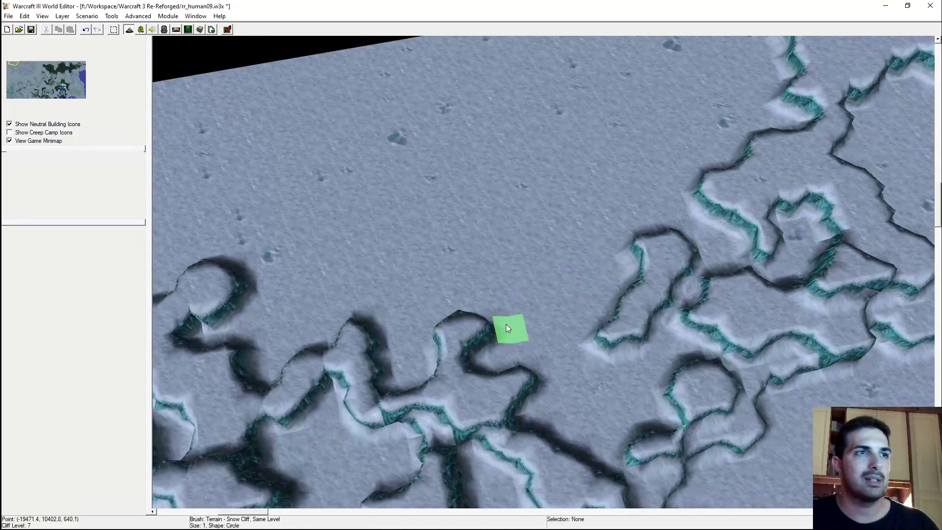
Add a cluster of small curved outcrops north of the new ridge, filling the gap toward the northeastern cliffs
right_click_drag(648, 218, 543, 262)
mouse_move(546, 211)
left_mouse_down()
mouse_move(472, 299)
mouse_move(383, 294)
mouse_move(432, 366)
mouse_move(387, 285)
left_mouse_up()
mouse_move(446, 333)
left_mouse_down()
mouse_move(459, 362)
mouse_move(378, 322)
left_mouse_up()
mouse_move(378, 322)
right_mouse_down("ctrl")
mouse_move(548, 201)
mouse_move(511, 231)
mouse_move(543, 172)
mouse_move(535, 225)
mouse_move(864, 201)
right_mouse_up("ctrl")
Extend the level 9 highland to the northern map border using the Same Level brush at size 2
left_click(863, 197)
left_click(832, 320)
mouse_move(602, 193)
left_mouse_down()
mouse_move(543, 201)
mouse_move(419, 160)
left_mouse_up()
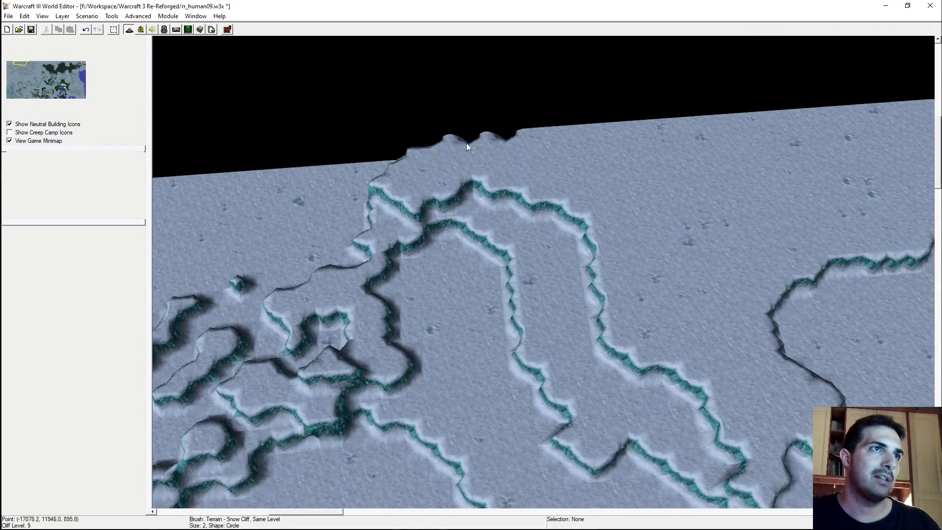
scroll(432, 162, "up", 2)
scroll(454, 274, "down", 2)
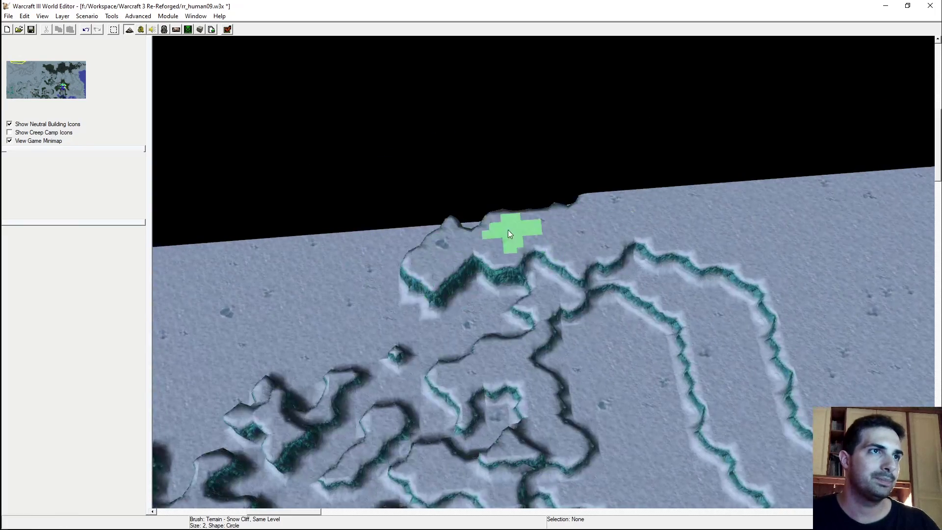
scroll(592, 231, "up", 2)
scroll(593, 231, "down", 3)
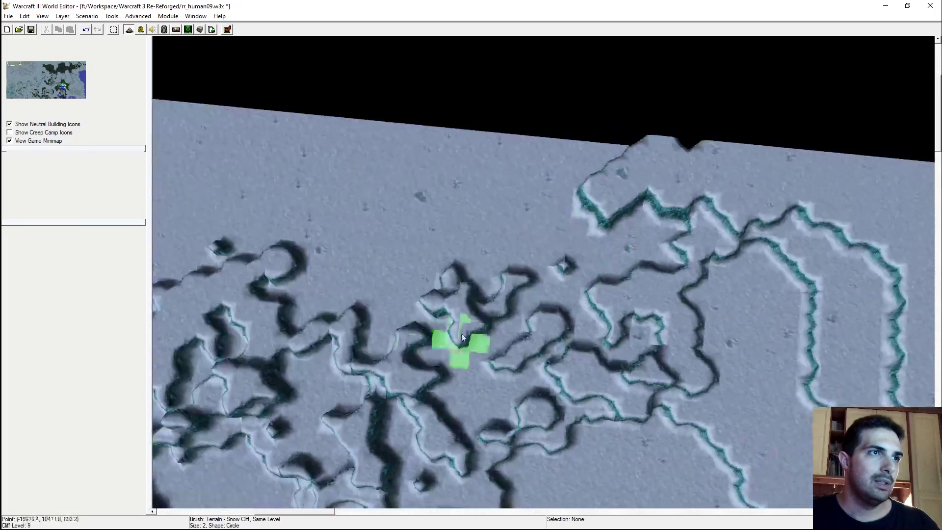
scroll(754, 275, "up", 3)
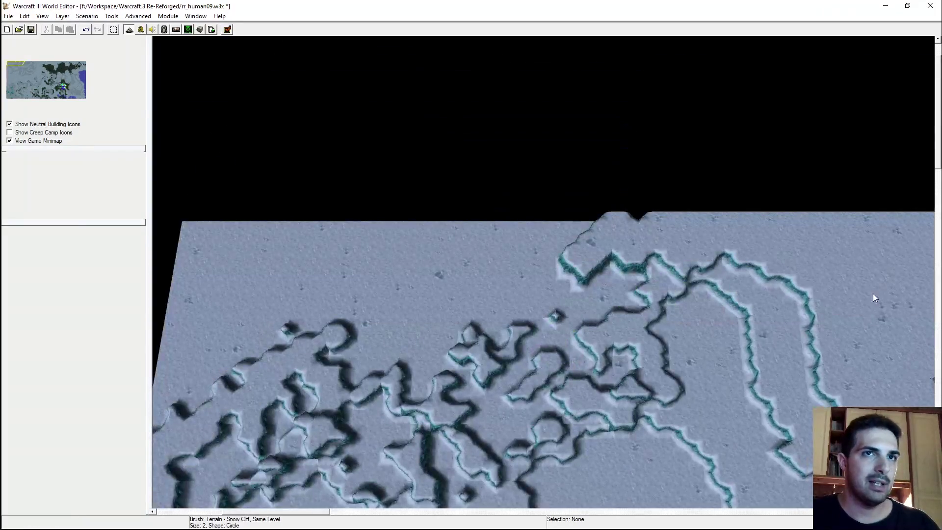
Fill the strip along the northern map border to the northwest corner at level 9, using the size 3 Same Level brush
left_click_drag(669, 245, 560, 244)
key("3")
mouse_move(680, 231)
left_mouse_down()
mouse_move(449, 231)
mouse_move(399, 248)
mouse_move(237, 258)
left_mouse_up()
key("Left")
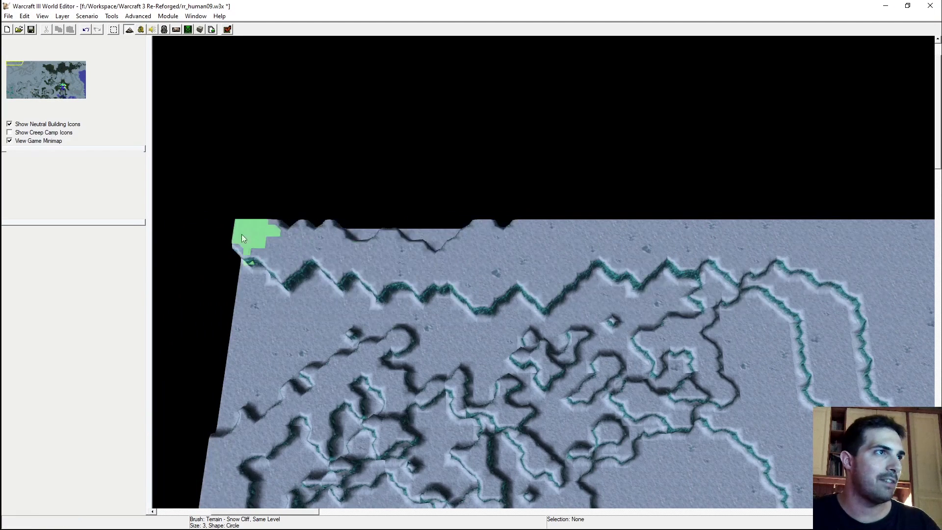
mouse_move(293, 287)
left_mouse_down()
mouse_move(245, 330)
mouse_move(224, 384)
mouse_move(264, 369)
mouse_move(258, 390)
mouse_move(366, 282)
mouse_move(472, 329)
mouse_move(621, 268)
mouse_move(671, 265)
left_mouse_up()
Spread the level 9 highland southeast over the stepped terraces with the size 3 Same Level brush
mouse_move(736, 274)
right_mouse_down()
mouse_move(526, 190)
mouse_move(552, 261)
mouse_move(549, 253)
right_mouse_up()
mouse_move(519, 191)
left_mouse_down()
mouse_move(518, 302)
mouse_move(545, 338)
mouse_move(496, 289)
mouse_move(458, 202)
mouse_move(450, 212)
left_mouse_up()
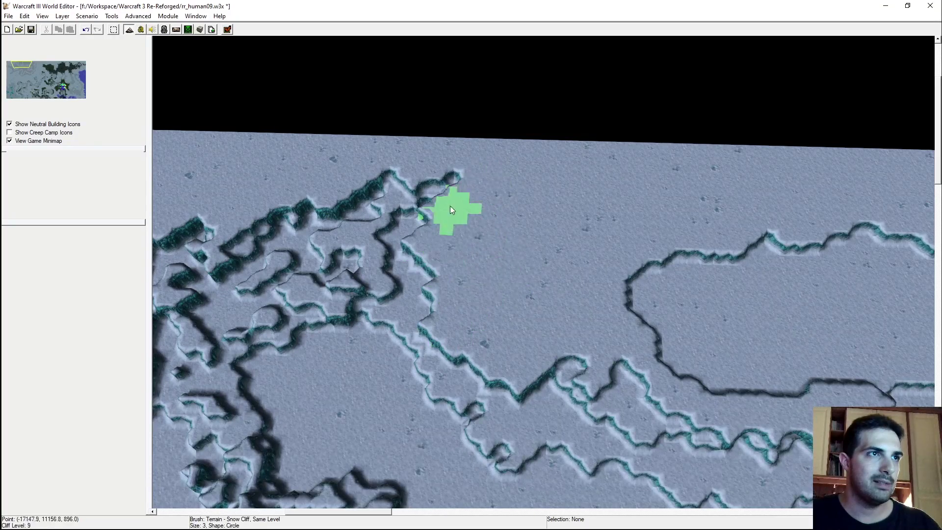
mouse_move(547, 354)
right_mouse_down()
mouse_move(446, 294)
mouse_move(413, 218)
mouse_move(515, 221)
right_mouse_up()
mouse_move(515, 221)
right_mouse_down("ctrl")
mouse_move(526, 252)
mouse_move(547, 208)
mouse_move(572, 292)
right_mouse_up("ctrl")
Level the enclosed valley floor at level 5 with the size 2 Same Level brush, forming a stepped double rim around it
scroll(538, 265, "up", 2)
scroll(572, 288, "up", 2)
left_click(850, 189)
left_click(841, 305)
scroll(464, 283, "up", 1)
right_click_drag(464, 282, 504, 333)
mouse_move(504, 337)
left_mouse_down()
mouse_move(307, 377)
mouse_move(319, 294)
mouse_move(290, 223)
mouse_move(369, 215)
mouse_move(423, 188)
mouse_move(514, 231)
mouse_move(515, 211)
mouse_move(440, 231)
left_mouse_up()
mouse_move(440, 231)
right_mouse_down()
mouse_move(463, 326)
mouse_move(421, 346)
right_mouse_up()
mouse_move(471, 292)
left_mouse_down()
mouse_move(370, 320)
mouse_move(552, 319)
mouse_move(601, 264)
mouse_move(672, 305)
mouse_move(590, 334)
mouse_move(677, 326)
mouse_move(549, 328)
left_mouse_up()
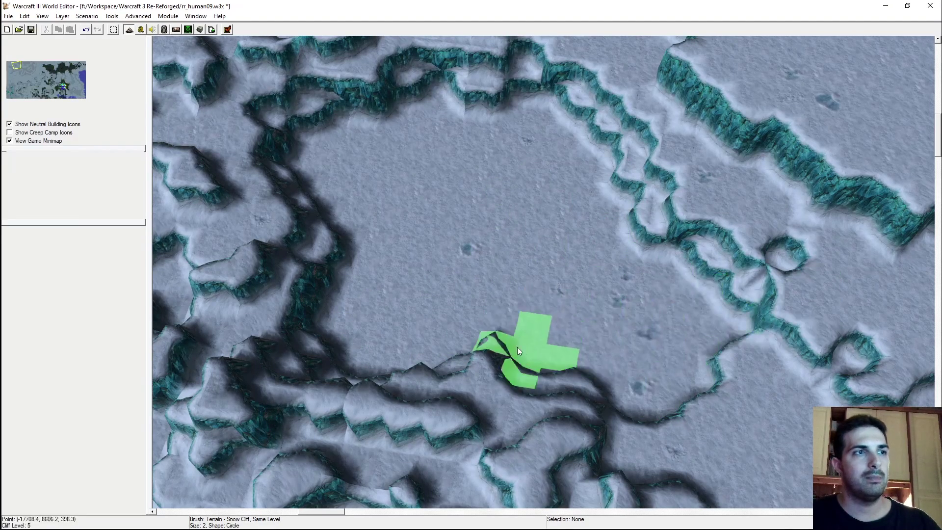
Rework the cliffs southwest of the enclosed valley into irregular tiers and spurs with the size 1 Same Level brush
right_click_drag(522, 346, 710, 276)
left_click(825, 311)
mouse_move(665, 282)
left_mouse_down()
mouse_move(582, 358)
mouse_move(613, 366)
mouse_move(599, 328)
mouse_move(583, 356)
left_mouse_up()
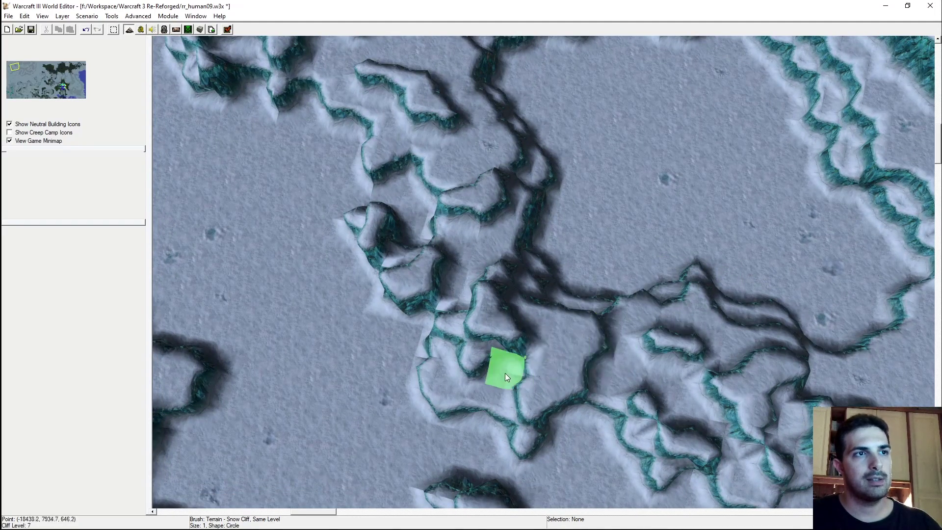
right_click_drag(610, 366, 572, 358)
mouse_move(573, 315)
left_mouse_down()
mouse_move(572, 272)
mouse_move(564, 273)
left_mouse_up()
mouse_move(564, 273)
right_mouse_down("ctrl")
mouse_move(663, 308)
mouse_move(474, 245)
mouse_move(520, 268)
right_mouse_up("ctrl")
left_click_drag(528, 303, 611, 308)
right_click_drag(613, 307, 554, 327)
left_click_drag(554, 326, 545, 325)
Break up the straight cliffs north of the enclosed valley, reshaping the level 7 terrace edge into uneven bends
mouse_move(564, 314)
right_mouse_down("ctrl")
mouse_move(668, 250)
mouse_move(594, 252)
right_mouse_up("ctrl")
right_click_drag(594, 251, 554, 323)
left_click_drag(605, 250, 599, 243)
mouse_move(599, 244)
right_mouse_down()
mouse_move(591, 344)
mouse_move(575, 325)
right_mouse_up()
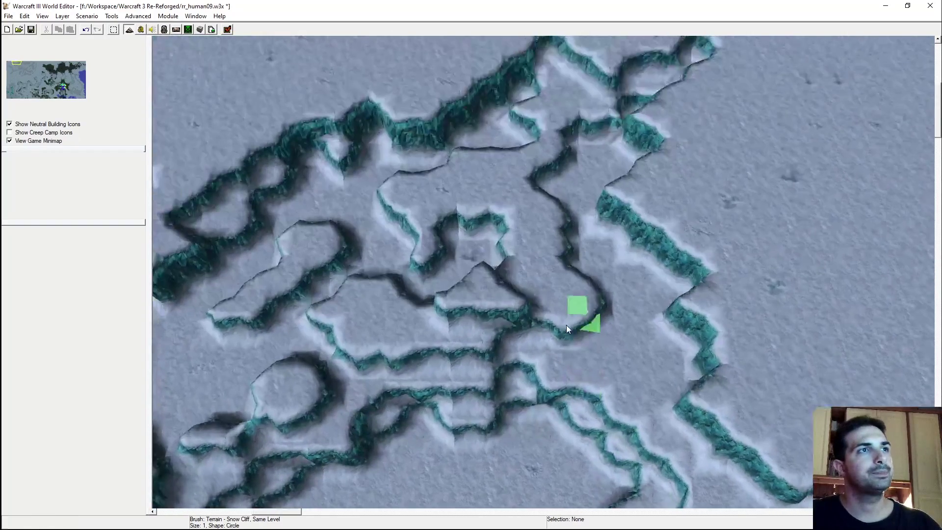
left_click_drag(434, 379, 420, 347)
right_click_drag(420, 347, 496, 336, "ctrl")
mouse_move(580, 238)
left_mouse_down()
mouse_move(551, 243)
mouse_move(559, 253)
left_mouse_up()
left_click_drag(616, 317, 563, 286)
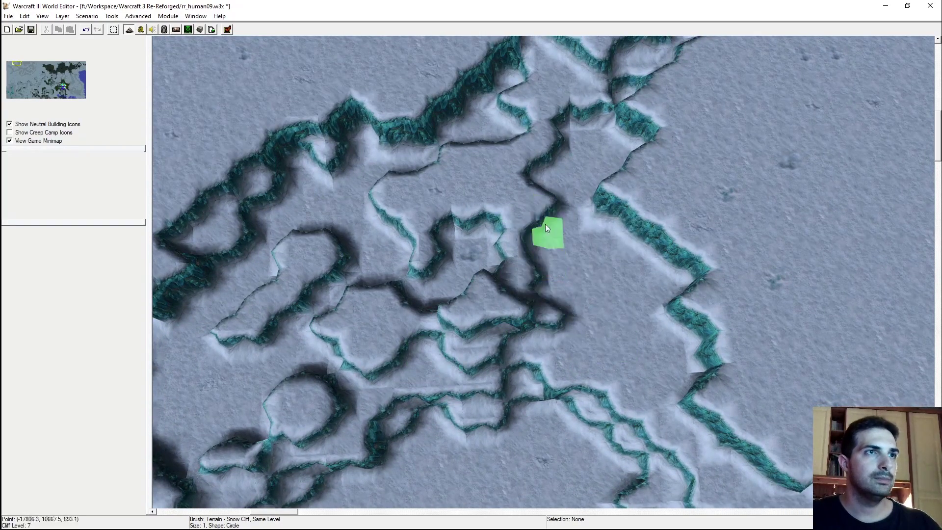
Add curved spurs and recesses beneath the northern highland, tying its steep edge into the neighbouring outcrops
scroll(612, 255, "up", 3)
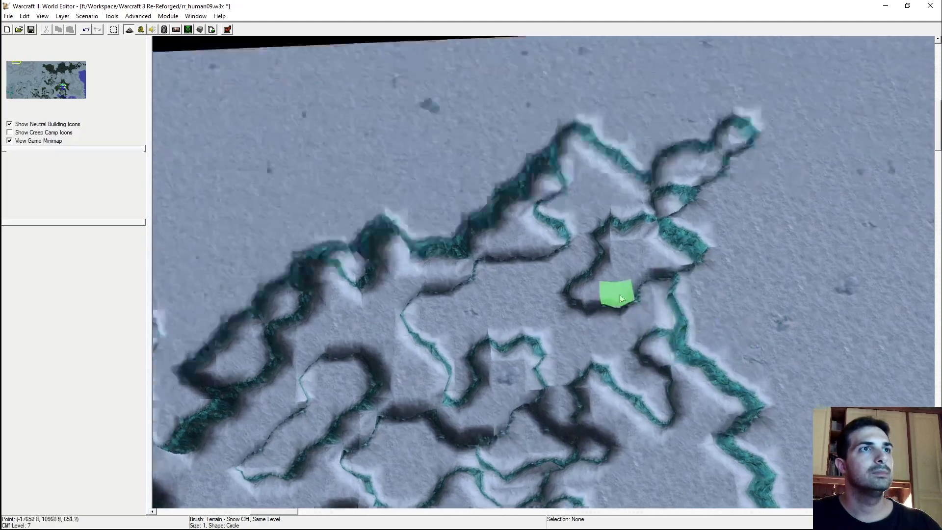
right_click_drag(620, 295, 496, 296, "ctrl")
left_click_drag(493, 295, 470, 291)
scroll(470, 291, "down", 2)
mouse_move(470, 290)
right_mouse_down()
mouse_move(507, 172)
mouse_move(519, 211)
right_mouse_up()
Fill the gap northwest of the crystal cliffs with dense multi-tier Snow Cliff outcrops using the size 1 brush
mouse_move(423, 322)
right_mouse_down()
mouse_move(410, 290)
mouse_move(417, 196)
right_mouse_up()
scroll(452, 279, "down", 3)
right_click_drag(452, 279, 653, 255)
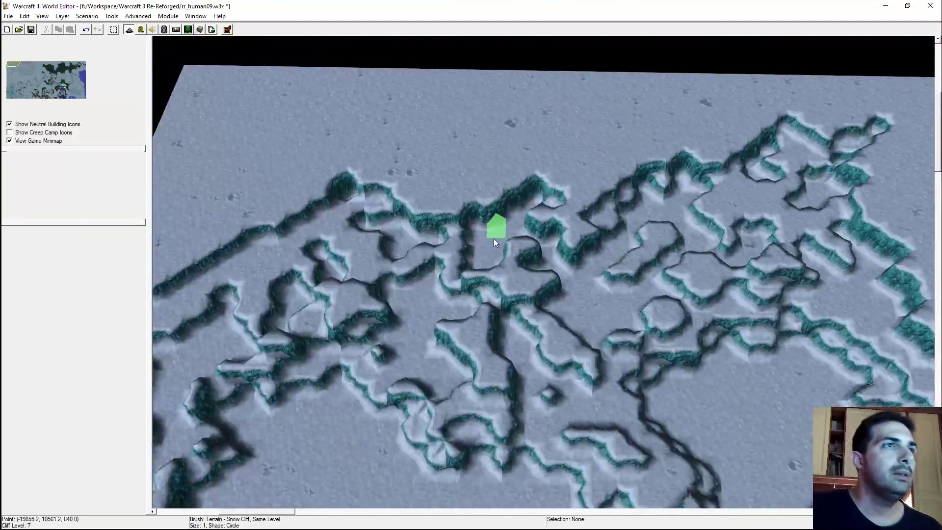
mouse_move(452, 252)
right_mouse_down("ctrl")
mouse_move(572, 179)
mouse_move(617, 196)
mouse_move(628, 229)
mouse_move(579, 155)
mouse_move(604, 300)
right_mouse_up("ctrl")
scroll(607, 326, "up", 3)
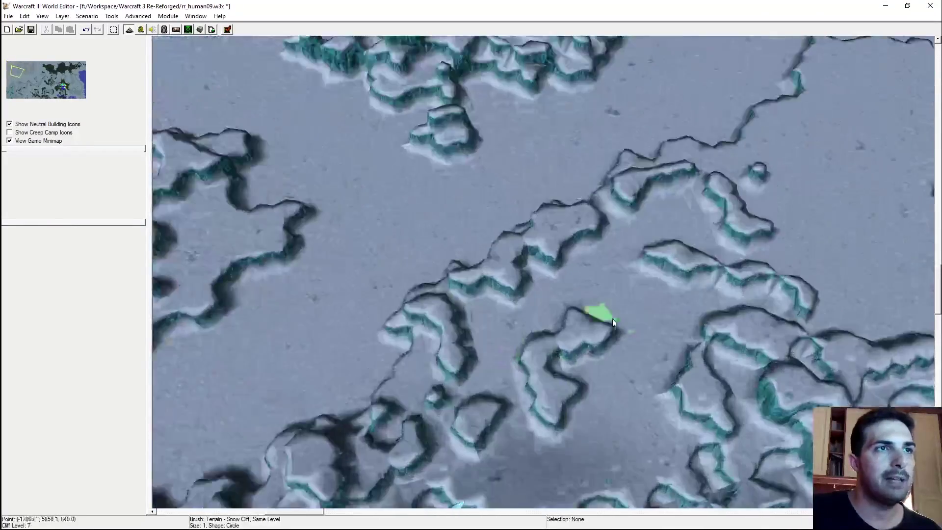
left_click_drag(638, 201, 528, 425)
scroll(540, 373, "down", 2)
scroll(549, 329, "up", 2)
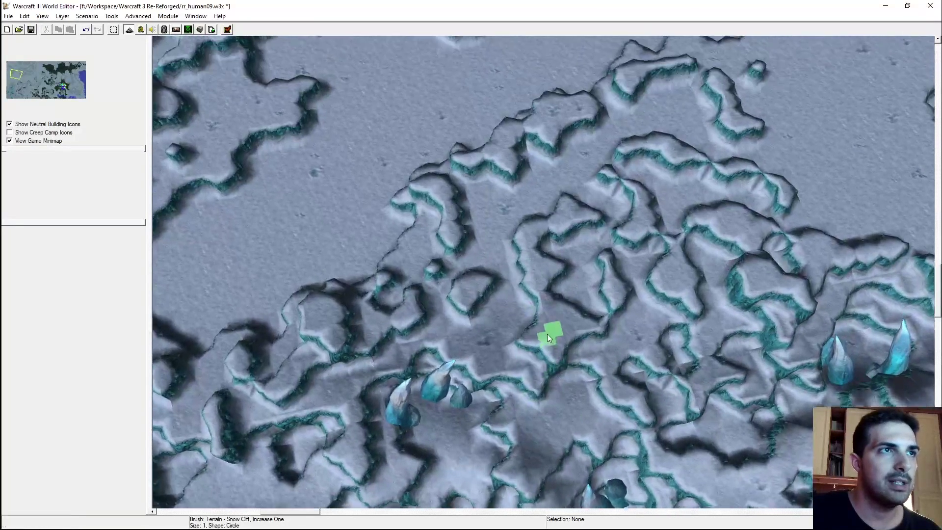
mouse_move(493, 300)
left_mouse_down()
mouse_move(540, 208)
mouse_move(559, 314)
mouse_move(611, 243)
mouse_move(658, 234)
mouse_move(679, 249)
mouse_move(714, 228)
mouse_move(687, 163)
mouse_move(613, 140)
mouse_move(684, 145)
mouse_move(547, 151)
mouse_move(488, 201)
mouse_move(452, 269)
mouse_move(521, 314)
mouse_move(459, 316)
mouse_move(442, 302)
left_mouse_up()
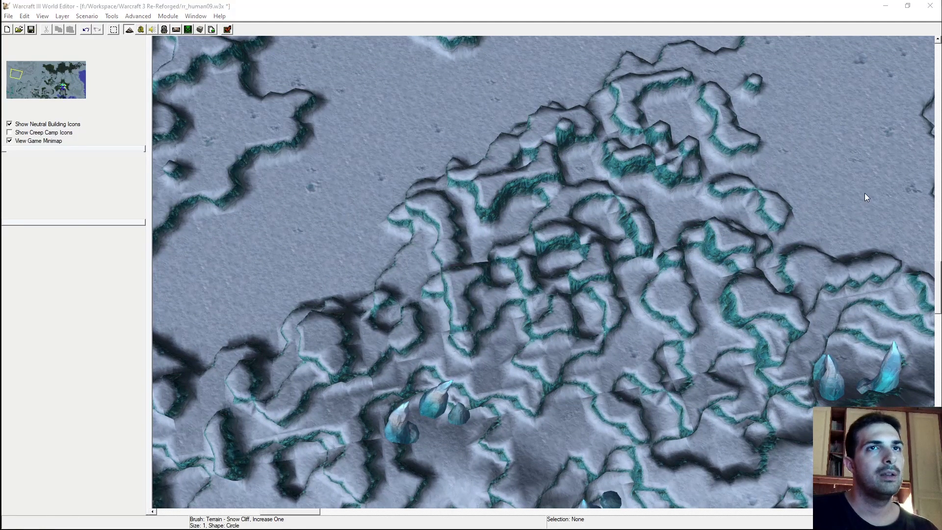
Link and vary the new tiers northwest of the crystals, adding raised ledges up to level 9 with the Same Level brush
mouse_move(472, 304)
right_mouse_down("ctrl")
mouse_move(753, 192)
mouse_move(483, 312)
right_mouse_up("ctrl")
mouse_move(483, 312)
left_mouse_down()
mouse_move(450, 314)
mouse_move(500, 295)
left_mouse_up()
right_click_drag(478, 230, 473, 283)
left_click_drag(474, 283, 518, 268)
right_click_drag(586, 255, 587, 305)
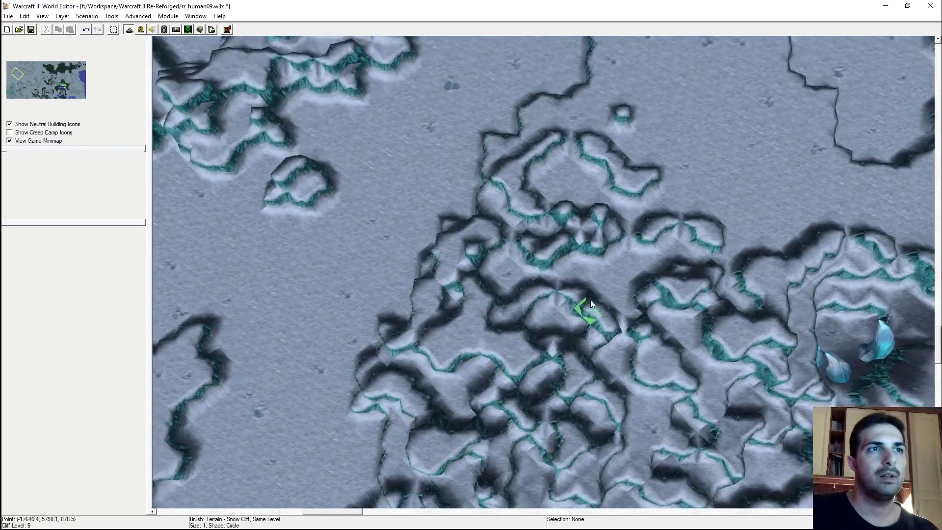
left_click_drag(557, 293, 584, 296)
Build up the northern tip of the crystal cliff cluster with a level 9 plateau and a level 8 ledge
right_click_drag(557, 188, 564, 265)
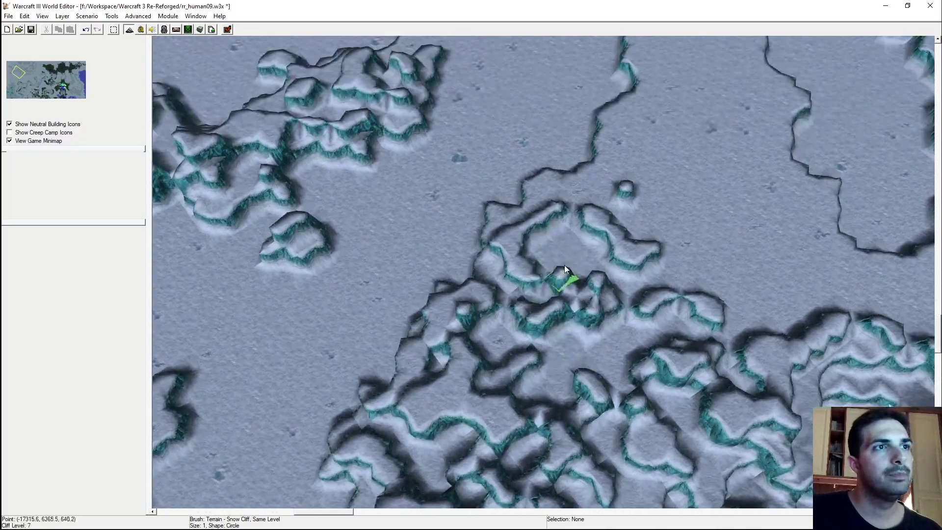
left_click_drag(592, 261, 606, 252)
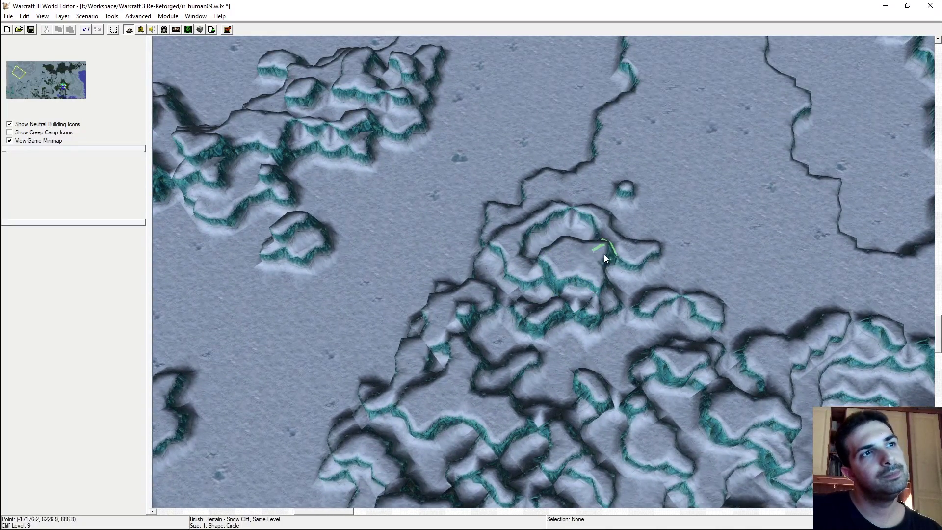
right_click_drag(606, 252, 582, 244, "ctrl")
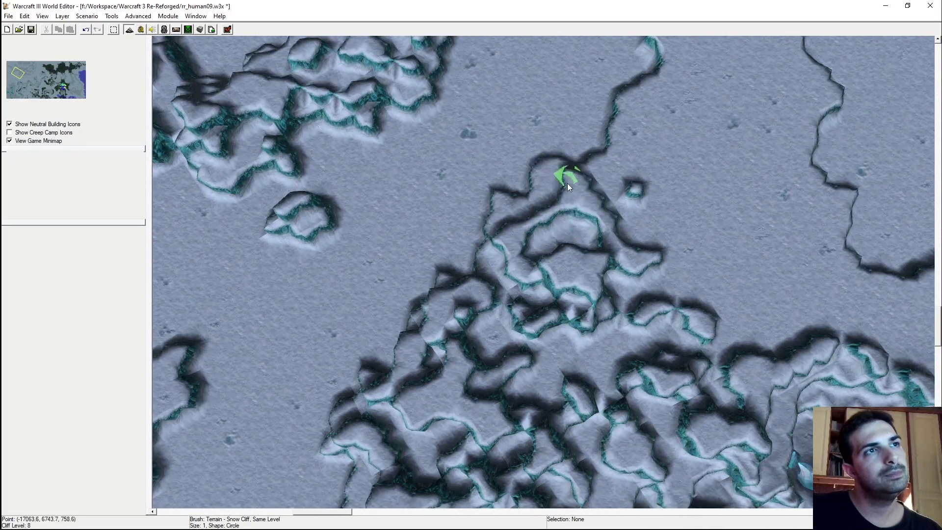
right_click_drag(556, 213, 490, 257, "ctrl")
Raise the plateau tops of the outcrops northwest of the crystals into rounded heights with the size 3 Raise brush
right_click_drag(495, 201, 827, 346, "ctrl")
scroll(576, 306, "up", 5)
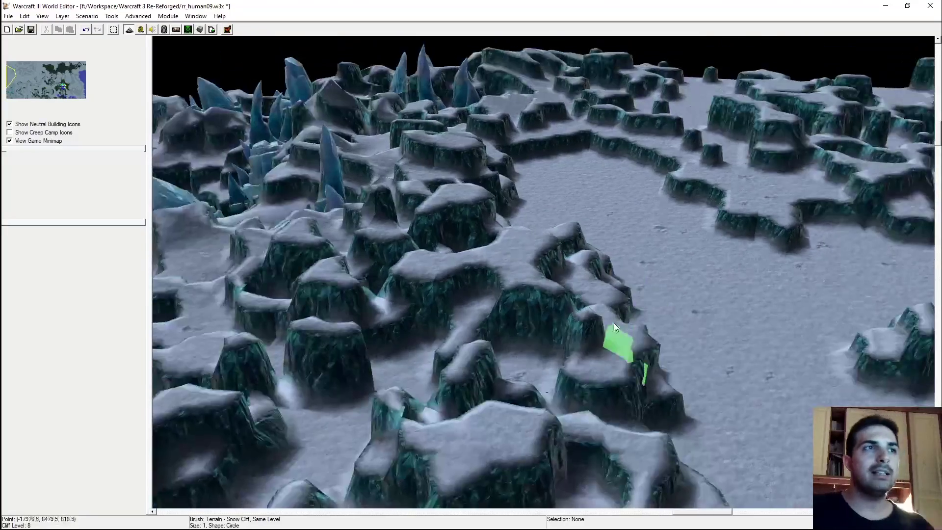
mouse_move(614, 323)
right_mouse_down("ctrl")
mouse_move(621, 257)
mouse_move(568, 333)
mouse_move(634, 208)
mouse_move(606, 400)
mouse_move(427, 252)
mouse_move(675, 213)
mouse_move(500, 180)
mouse_move(382, 190)
mouse_move(414, 182)
mouse_move(443, 146)
mouse_move(514, 181)
mouse_move(498, 173)
mouse_move(530, 214)
mouse_move(484, 201)
mouse_move(540, 242)
mouse_move(536, 266)
mouse_move(409, 237)
mouse_move(511, 430)
mouse_move(599, 257)
right_mouse_up("ctrl")
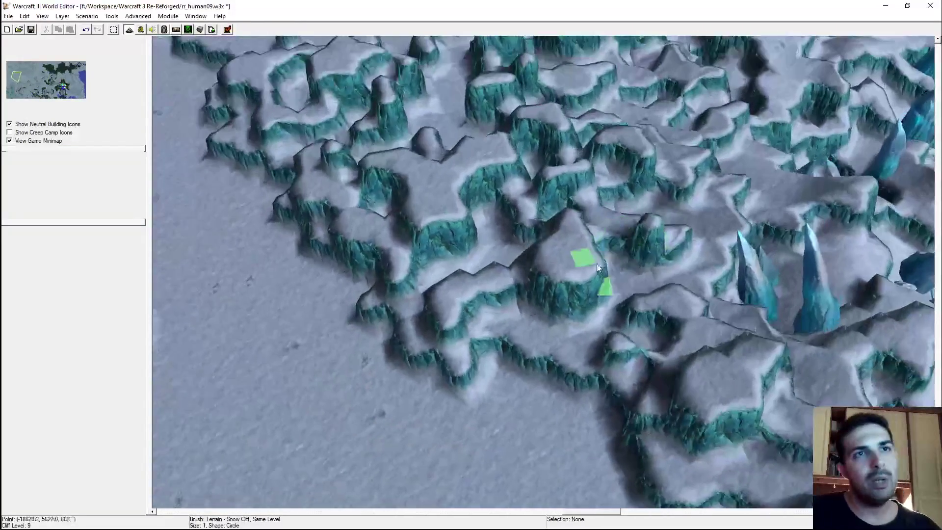
left_click(832, 271)
left_click(858, 306)
scroll(557, 284, "down", 2)
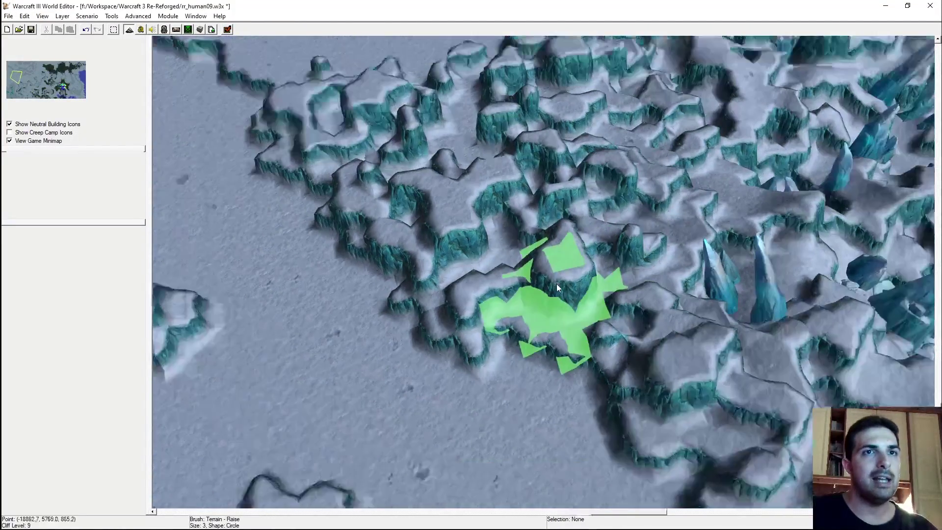
mouse_move(557, 284)
right_mouse_down("ctrl")
mouse_move(567, 320)
mouse_move(592, 244)
mouse_move(687, 315)
right_mouse_up("ctrl")
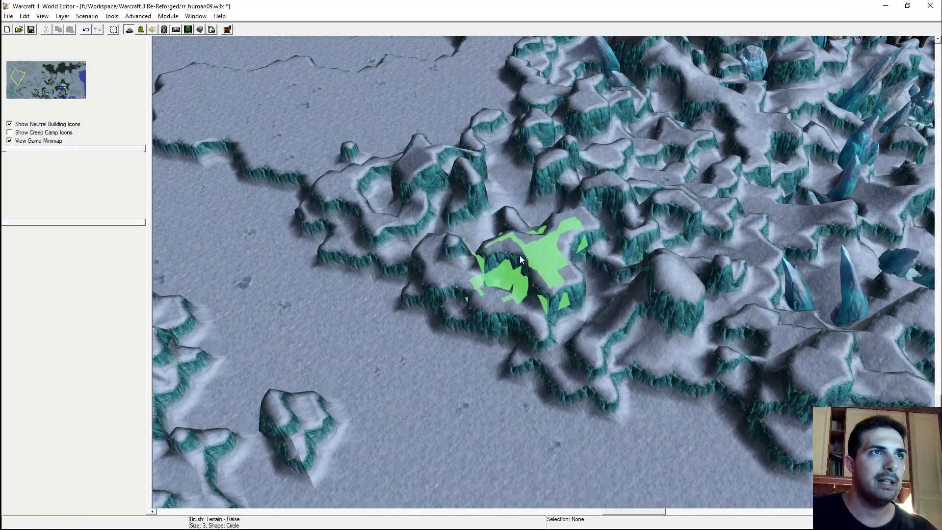
Continue the size 3 Raise brush across the remaining cliff tiers beside the crystals to vary their heights
scroll(521, 270, "up", 2)
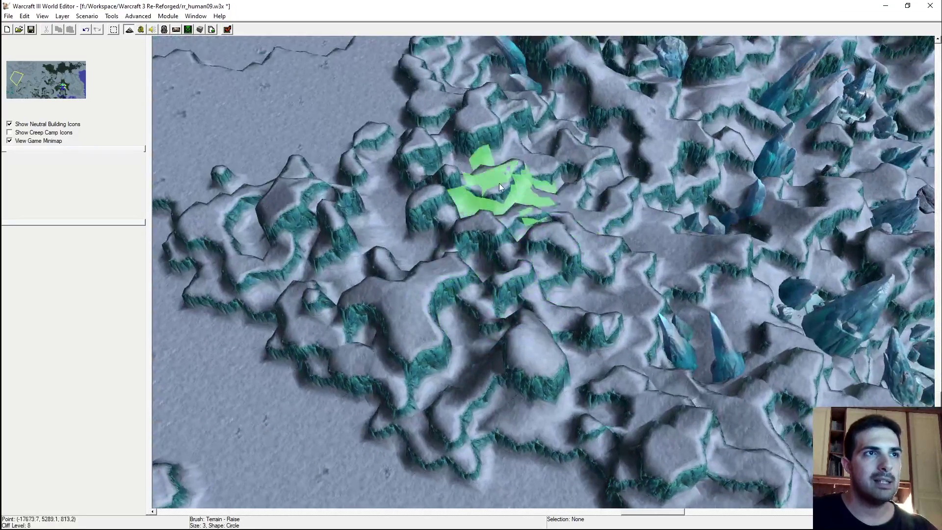
mouse_move(498, 184)
right_mouse_down()
mouse_move(559, 297)
mouse_move(544, 199)
right_mouse_up()
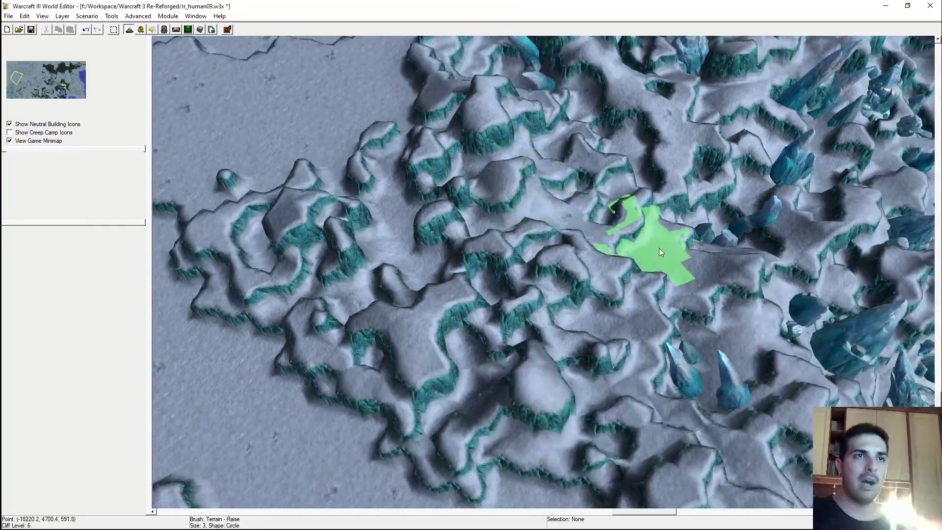
right_click_drag(658, 247, 643, 226)
mouse_move(483, 273)
right_mouse_down()
mouse_move(575, 237)
mouse_move(413, 201)
mouse_move(523, 290)
right_mouse_up()
right_click_drag(630, 263, 493, 388)
mouse_move(669, 297)
right_mouse_down("ctrl")
mouse_move(647, 275)
mouse_move(585, 328)
mouse_move(506, 303)
mouse_move(558, 315)
mouse_move(727, 257)
mouse_move(558, 273)
mouse_move(482, 305)
mouse_move(484, 284)
mouse_move(517, 295)
mouse_move(652, 280)
mouse_move(559, 168)
right_mouse_up("ctrl")
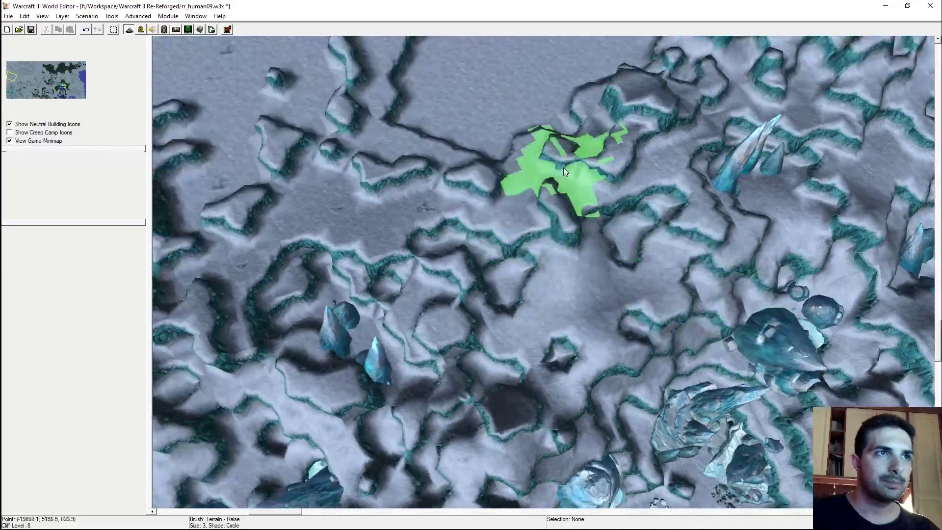
right_click_drag(441, 164, 529, 246, "ctrl")
right_click_drag(593, 250, 840, 179, "ctrl")
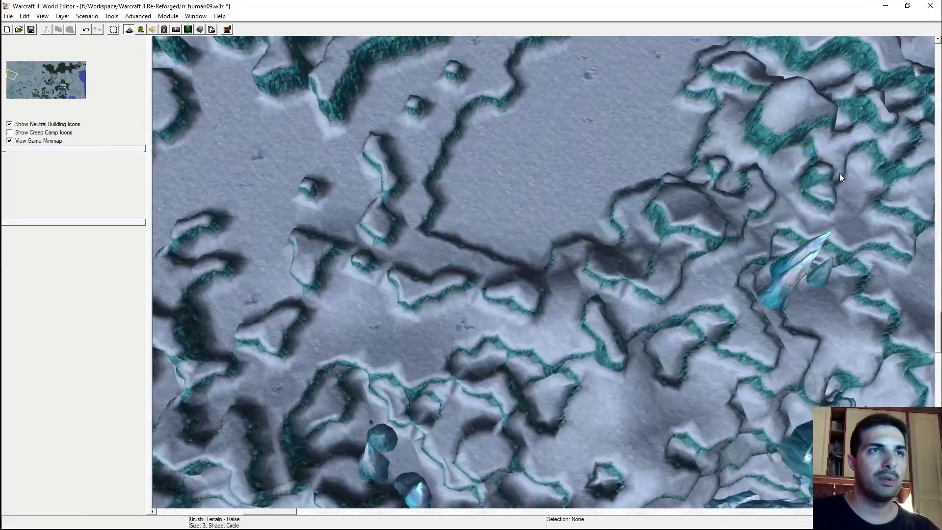
Extend level 8 Snow Cliff ledges between the outcrops southwest of the snowfield using the size 1 Same Level brush
mouse_move(827, 297)
right_mouse_down("ctrl")
mouse_move(665, 293)
mouse_move(517, 268)
right_mouse_up("ctrl")
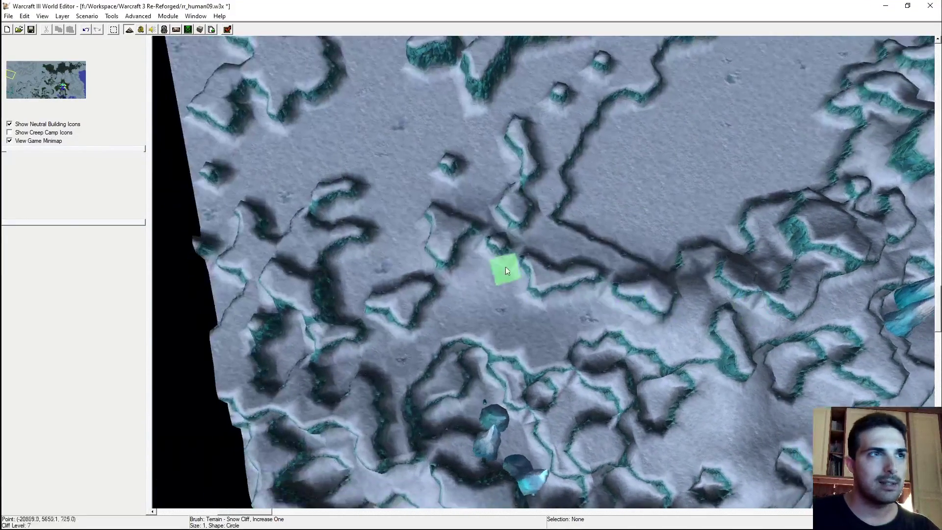
left_click(505, 308)
left_click(869, 190)
left_click_drag(570, 315, 544, 307)
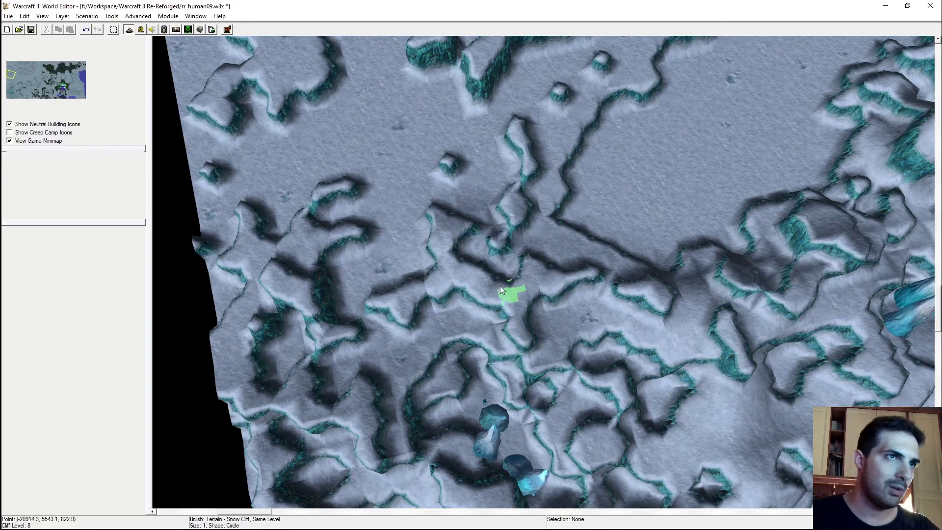
right_click_drag(498, 284, 520, 313)
left_click_drag(415, 216, 370, 224)
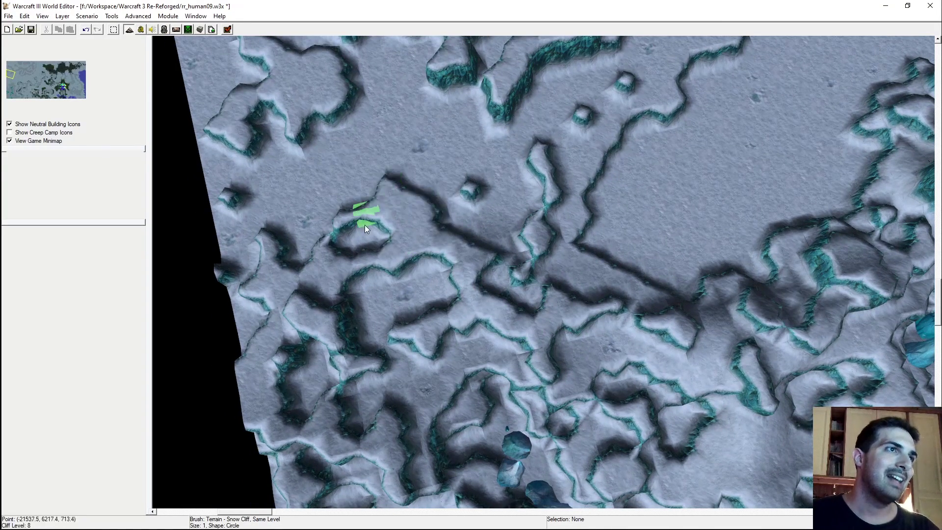
Carve winding Snow Cliff spurs and recesses at level 8 to link the western outcrops with the cliffs farther north
right_click_drag(418, 169, 473, 261)
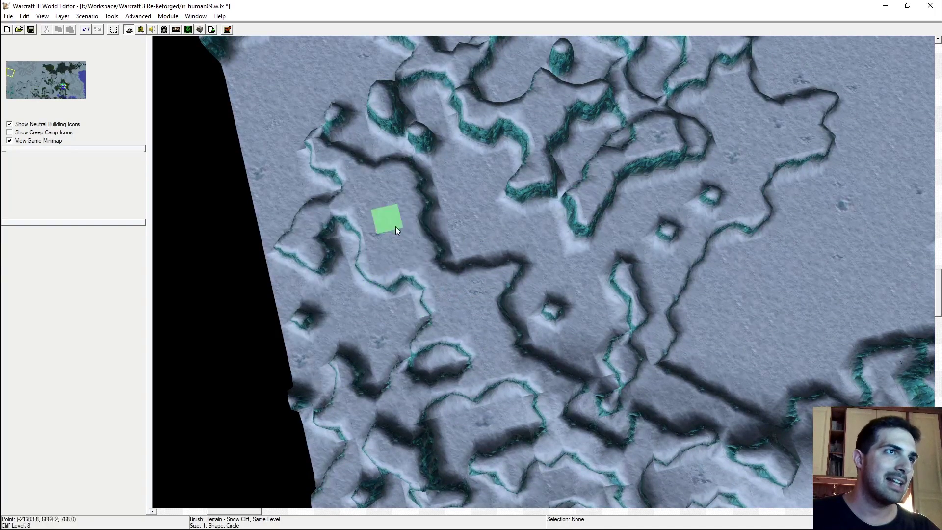
mouse_move(497, 237)
left_mouse_down()
mouse_move(501, 226)
mouse_move(579, 278)
mouse_move(498, 192)
mouse_move(471, 196)
left_mouse_up()
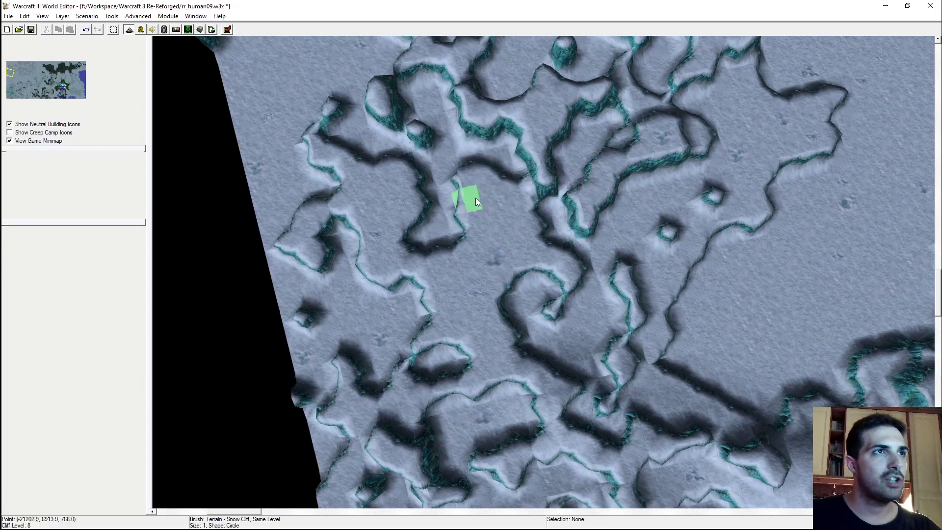
key("Left")
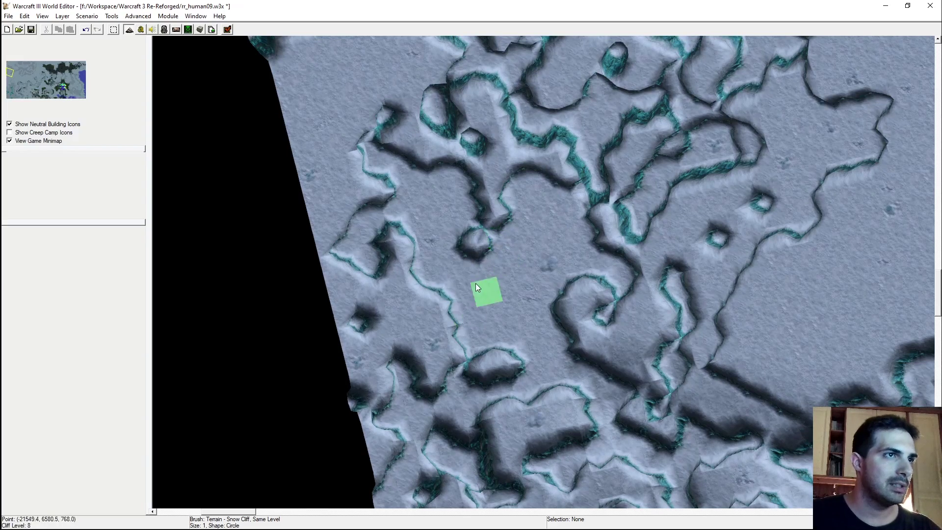
right_click_drag(476, 235, 470, 334)
left_click_drag(520, 226, 526, 282)
mouse_move(469, 194)
right_mouse_down()
mouse_move(469, 302)
mouse_move(535, 310)
right_mouse_up()
Level off the cliff spurs along the western map border with the size 1 Same Level brush
mouse_move(401, 264)
left_mouse_down()
mouse_move(493, 331)
mouse_move(541, 308)
mouse_move(406, 412)
left_mouse_up()
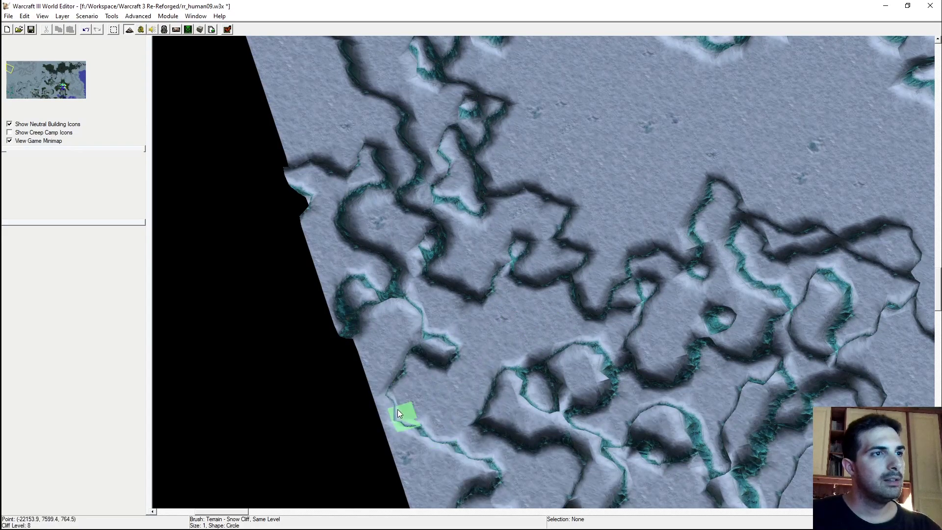
right_click_drag(406, 412, 461, 307)
mouse_move(445, 343)
left_mouse_down()
mouse_move(446, 317)
mouse_move(488, 381)
mouse_move(477, 411)
left_mouse_up()
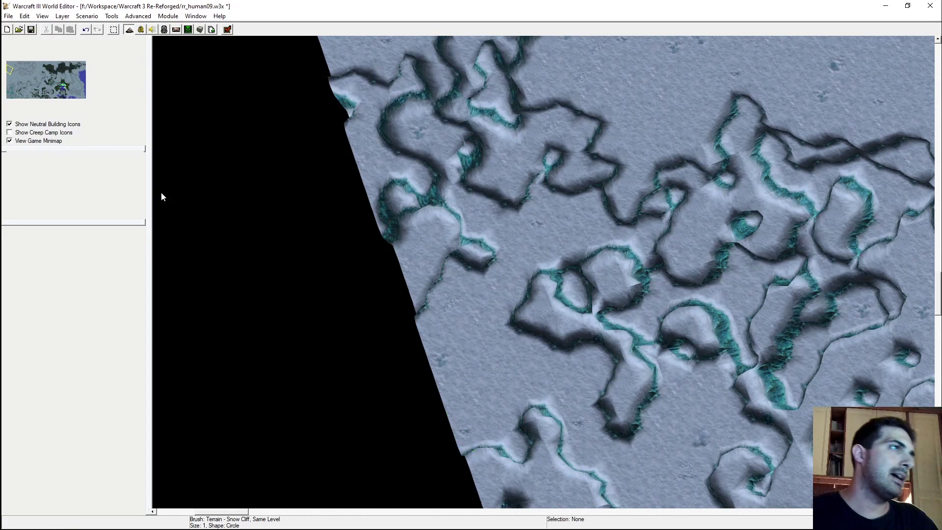
right_click_drag(529, 238, 449, 262)
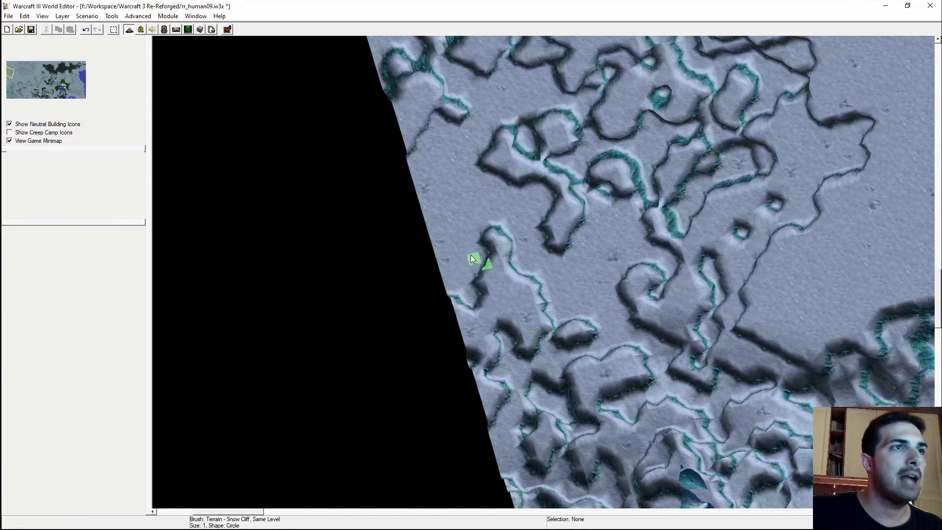
left_click_drag(465, 284, 484, 242)
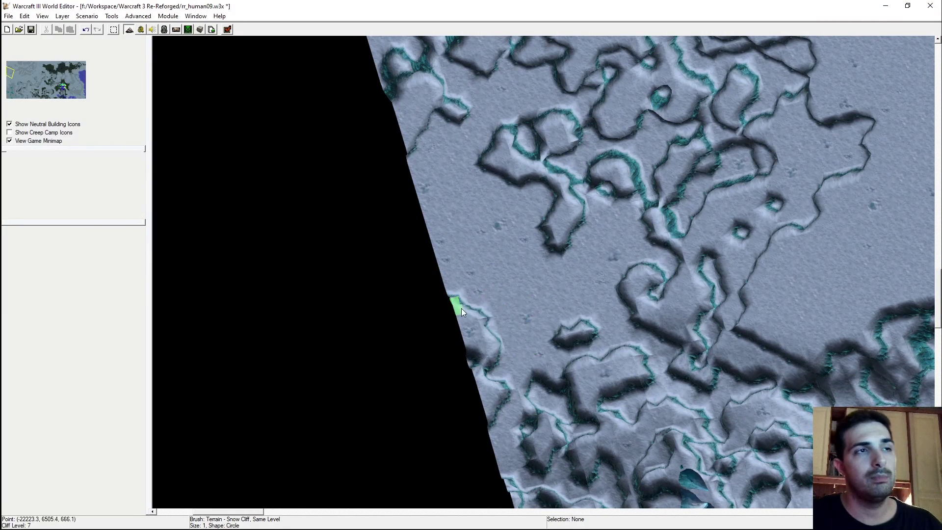
Form a raised Snow Cliff plateau running inland from the western map border to the neighbouring outcrop
right_click_drag(494, 376, 677, 272)
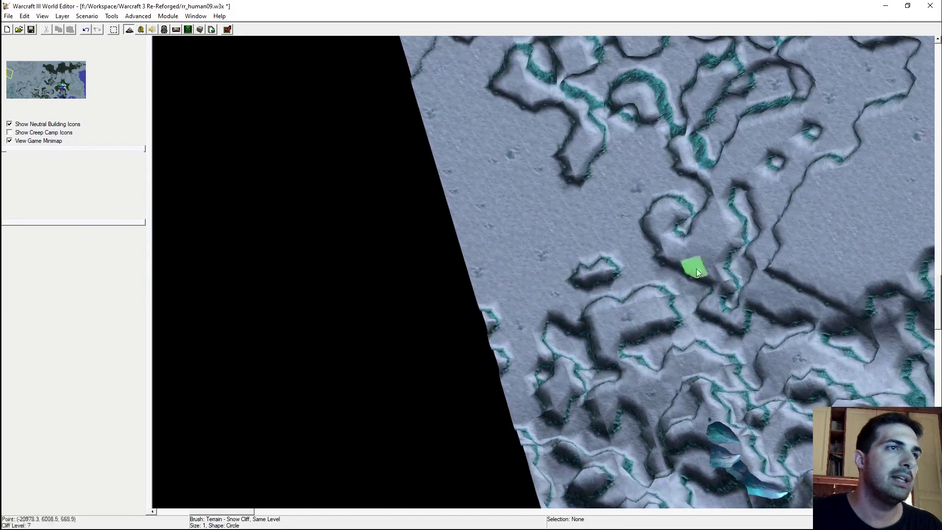
key("Page_Up")
mouse_move(510, 236)
left_mouse_down()
mouse_move(496, 173)
mouse_move(486, 185)
left_mouse_up()
key("Page_Down")
right_click_drag(583, 219, 535, 221)
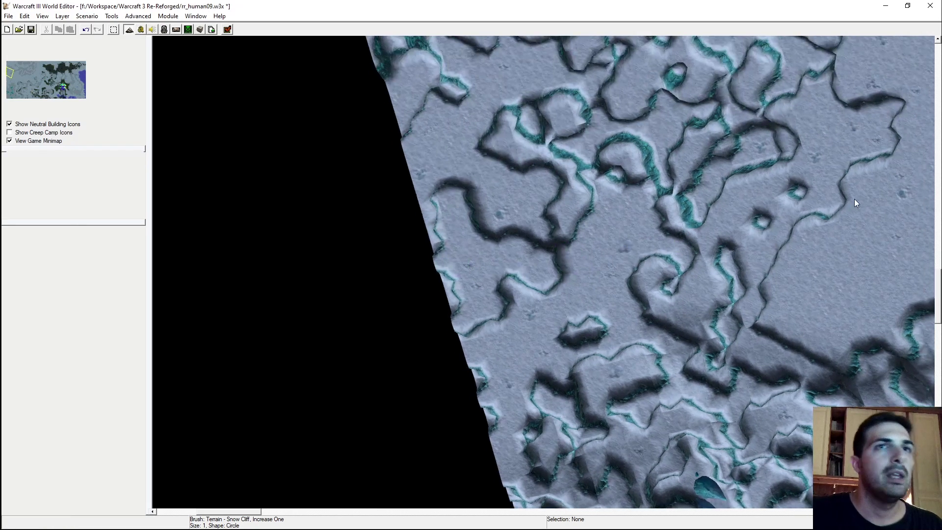
Build level 9 ledges along the western border and connect them with curved spurs to the isolated outcrops inland
mouse_move(475, 238)
left_mouse_down()
mouse_move(435, 251)
mouse_move(476, 243)
mouse_move(409, 210)
mouse_move(438, 221)
left_mouse_up()
key("Up")
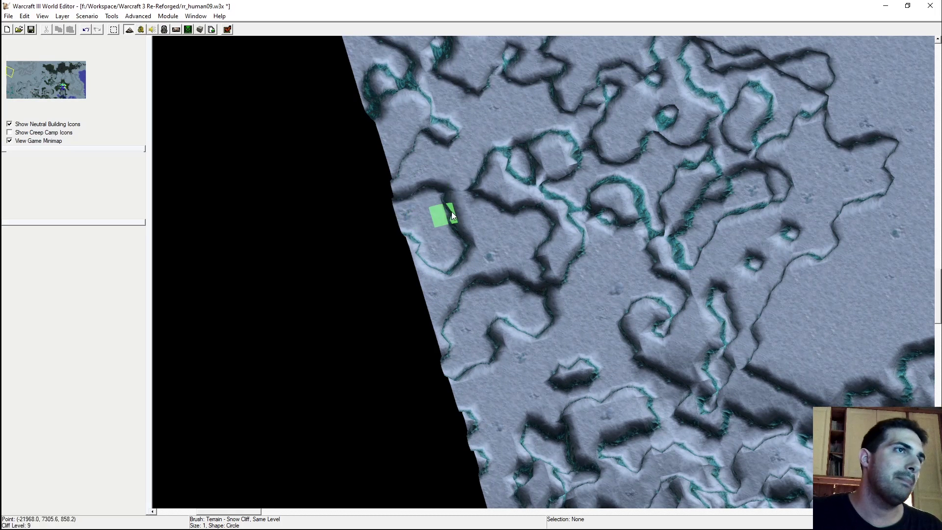
key("Down")
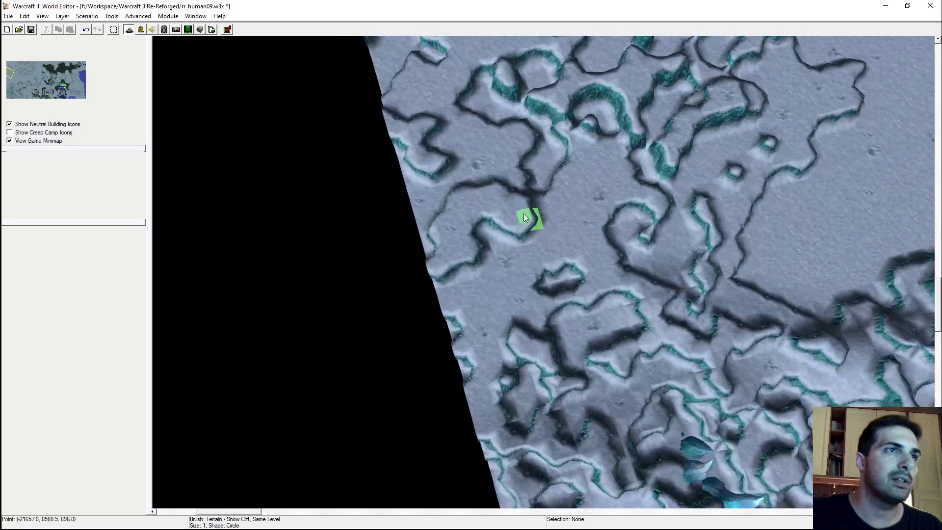
left_click_drag(590, 210, 566, 216)
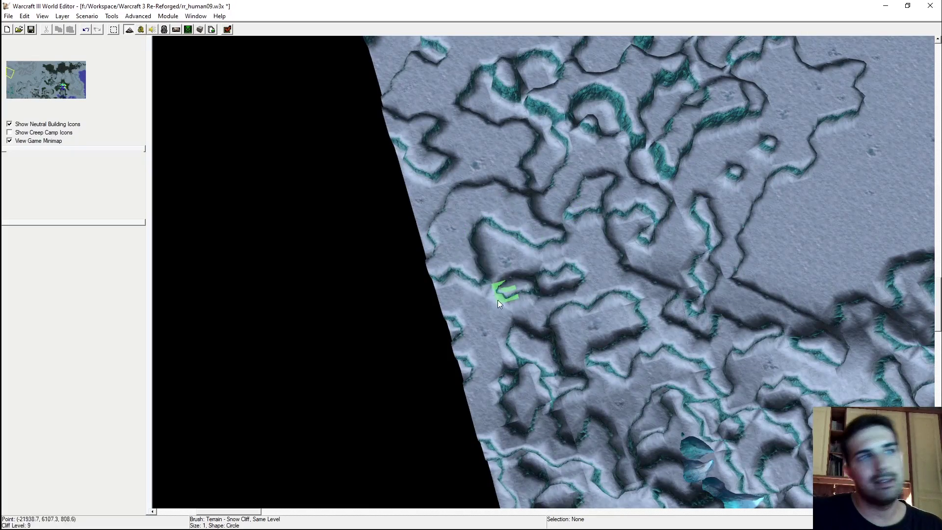
key("Up")
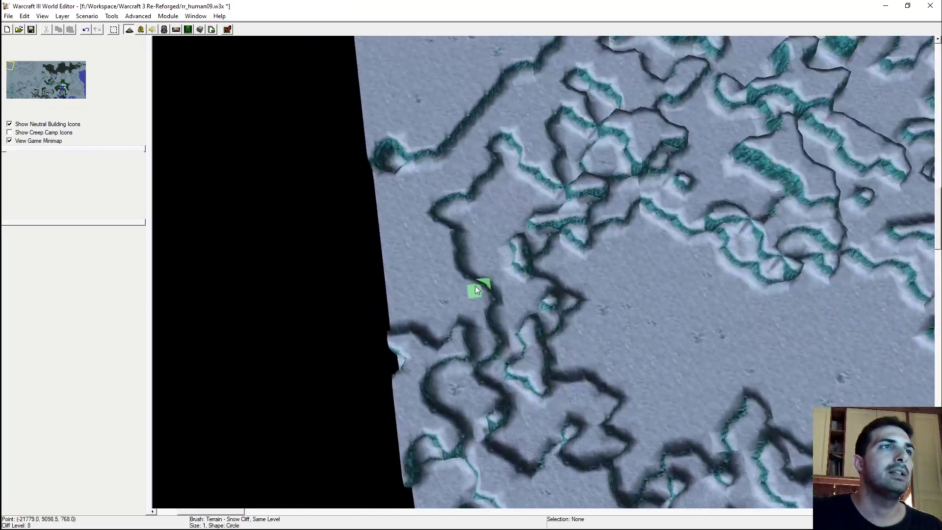
Shape cliff spurs in the map's northwest corner, tying the northern ridge into the western border with the Same Level brush
right_click_drag(547, 241, 593, 407)
scroll(604, 344, "down", 2)
mouse_move(612, 291)
right_mouse_down()
mouse_move(411, 237)
mouse_move(454, 190)
mouse_move(479, 192)
right_mouse_up()
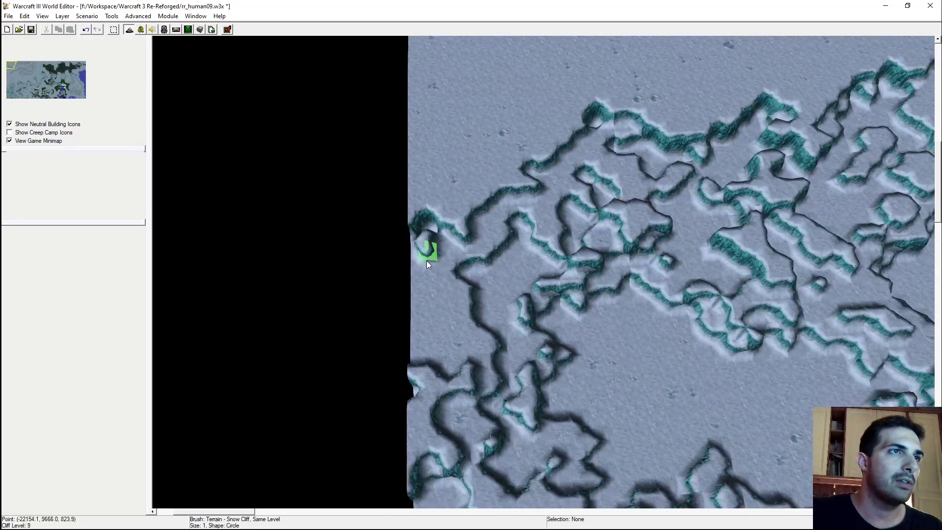
mouse_move(417, 277)
right_mouse_down()
mouse_move(425, 301)
mouse_move(407, 319)
right_mouse_up()
mouse_move(455, 276)
right_mouse_down()
mouse_move(422, 307)
mouse_move(420, 285)
mouse_move(468, 208)
right_mouse_up()
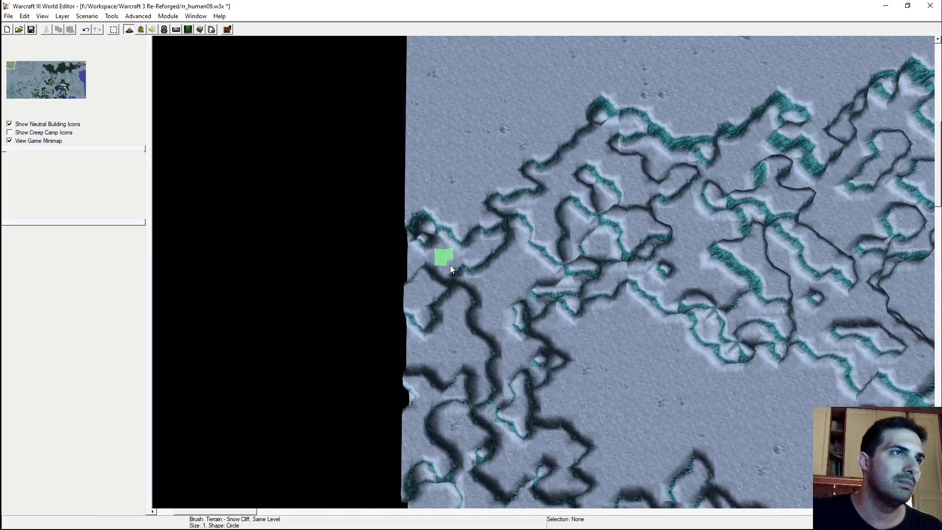
right_click_drag(445, 267, 451, 243)
right_click_drag(430, 293, 467, 294)
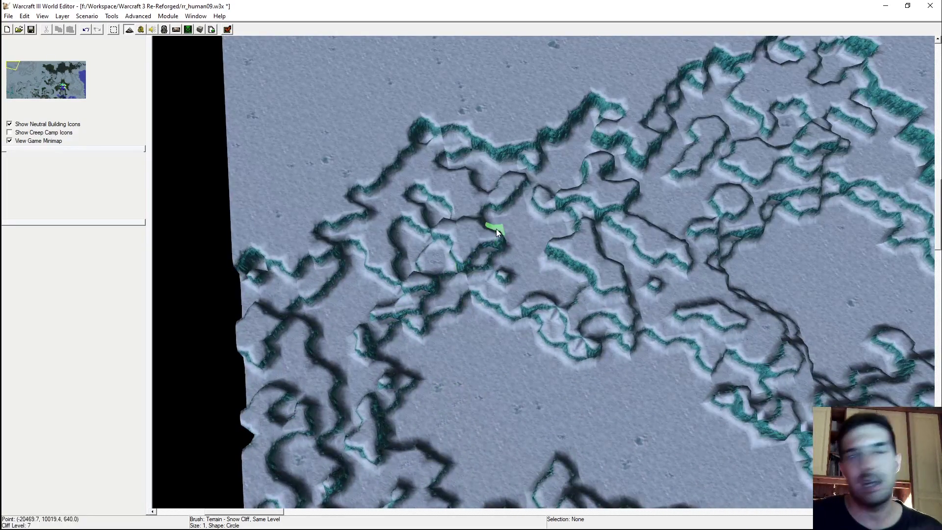
Extend the level 9 plateau by the northern map border westward using the size 2 Same Level brush
mouse_move(506, 206)
right_mouse_down("ctrl")
mouse_move(400, 273)
mouse_move(488, 201)
mouse_move(383, 259)
mouse_move(491, 230)
mouse_move(535, 201)
mouse_move(537, 238)
mouse_move(541, 227)
mouse_move(642, 235)
mouse_move(864, 208)
right_mouse_up("ctrl")
right_click_drag(559, 319, 502, 282)
mouse_move(503, 283)
left_mouse_down()
mouse_move(397, 296)
mouse_move(368, 284)
left_mouse_up()
right_click_drag(368, 284, 504, 298)
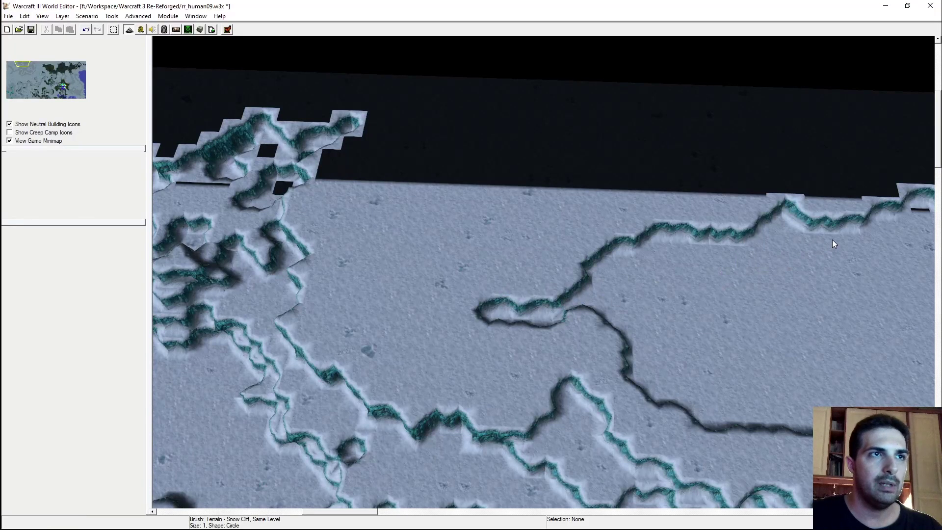
mouse_move(653, 308)
left_mouse_down()
mouse_move(474, 253)
mouse_move(553, 237)
mouse_move(651, 292)
mouse_move(514, 328)
mouse_move(478, 320)
left_mouse_up()
right_click_drag(574, 230, 510, 242)
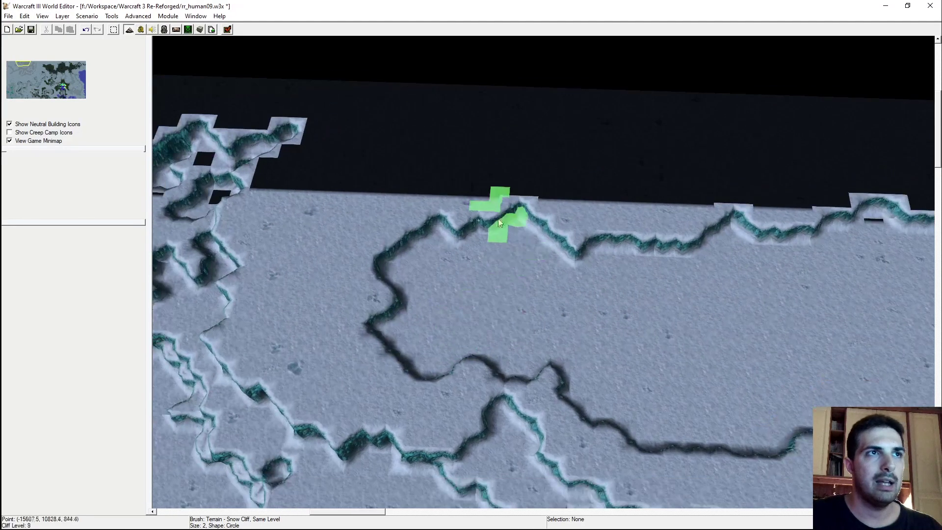
Widen the northern border plateau and cut a deep V-shaped recess into its north edge with the size 2 brush
left_click_drag(510, 242, 599, 224)
mouse_move(537, 305)
left_mouse_down()
mouse_move(579, 277)
mouse_move(631, 287)
left_mouse_up()
mouse_move(632, 300)
right_mouse_down()
mouse_move(448, 330)
mouse_move(406, 312)
right_mouse_up()
left_click_drag(497, 226, 537, 267)
mouse_move(533, 341)
right_mouse_down()
mouse_move(538, 314)
mouse_move(528, 390)
right_mouse_up()
mouse_move(529, 390)
left_mouse_down()
mouse_move(638, 314)
mouse_move(594, 350)
left_mouse_up()
right_click_drag(576, 352, 564, 204)
left_click_drag(565, 203, 509, 206)
mouse_move(486, 363)
left_mouse_down()
mouse_move(506, 393)
mouse_move(559, 365)
left_mouse_up()
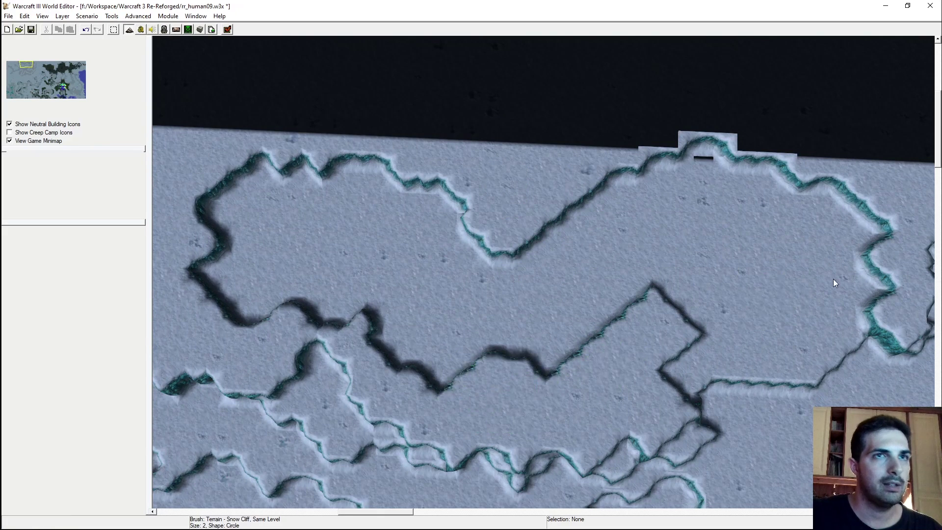
Break up the straight edges of the northern border plateau with small jagged notches using the size 1 Same Level brush
left_click_drag(656, 315, 625, 340)
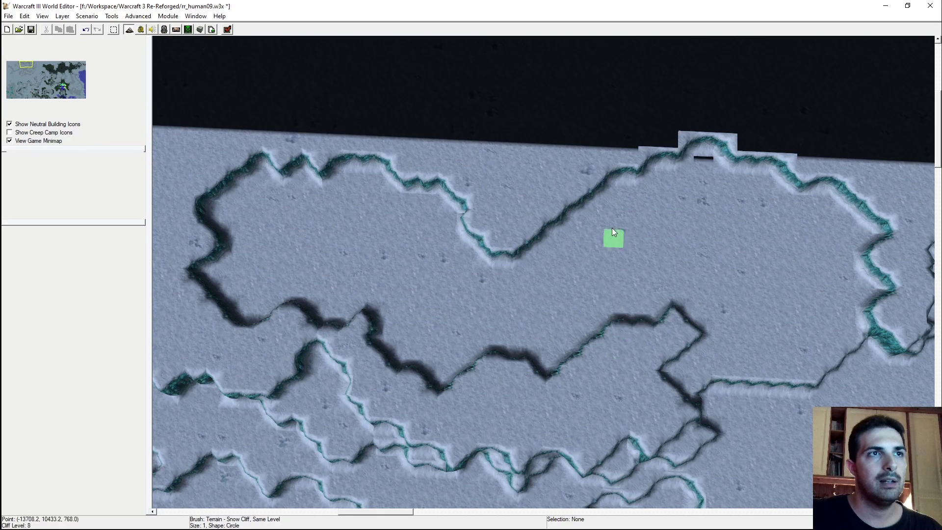
mouse_move(517, 261)
right_mouse_down()
mouse_move(550, 286)
mouse_move(522, 210)
mouse_move(492, 235)
right_mouse_up()
mouse_move(550, 192)
right_mouse_down()
mouse_move(486, 239)
mouse_move(499, 223)
mouse_move(452, 246)
mouse_move(507, 249)
right_mouse_up()
mouse_move(507, 249)
left_mouse_down()
mouse_move(475, 288)
mouse_move(494, 293)
mouse_move(509, 189)
left_mouse_up()
mouse_move(509, 189)
right_mouse_down()
mouse_move(547, 278)
mouse_move(408, 254)
mouse_move(547, 295)
mouse_move(343, 269)
mouse_move(497, 260)
mouse_move(430, 265)
mouse_move(507, 240)
mouse_move(519, 246)
right_mouse_up()
scroll(519, 247, "up", 1)
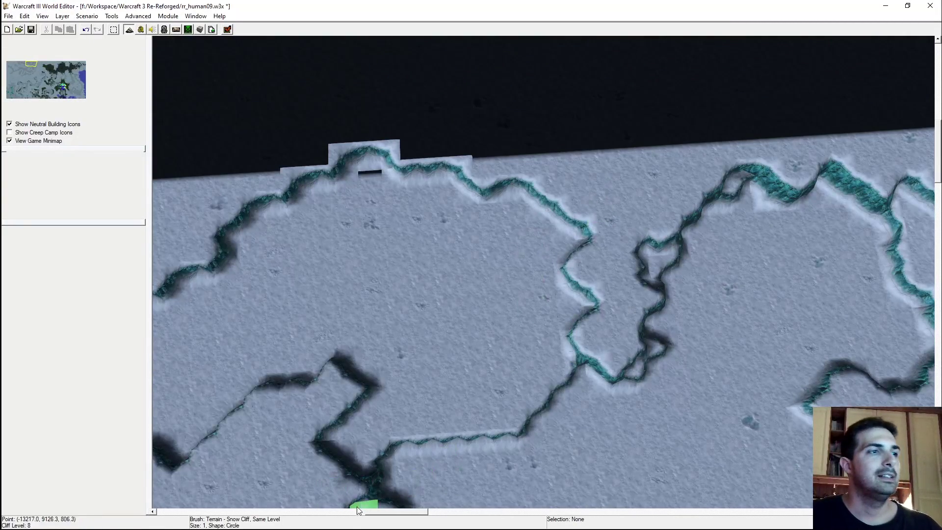
left_click(264, 523)
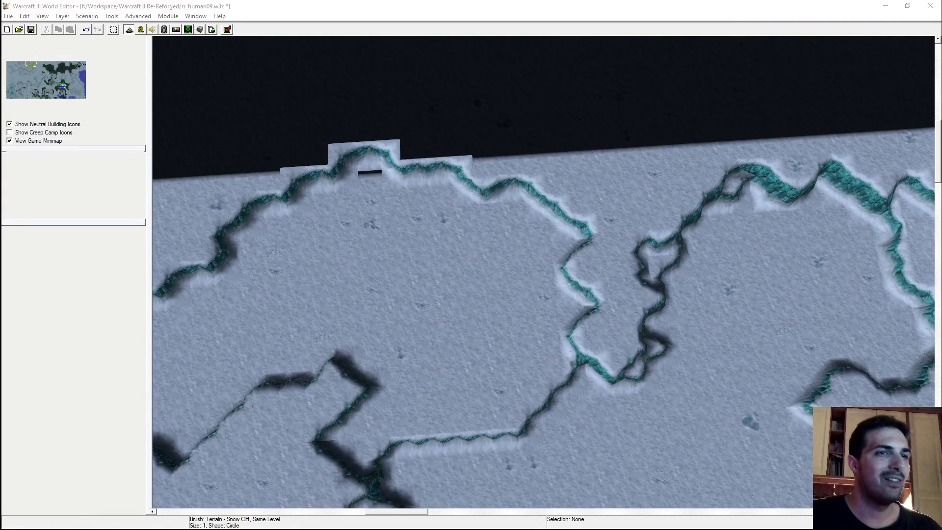
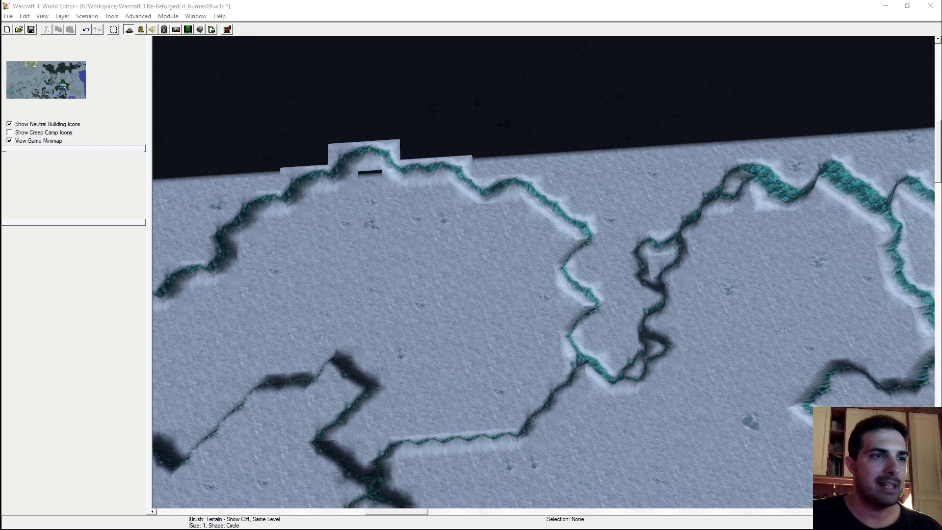
right_click_drag(425, 399, 649, 348, "ctrl")
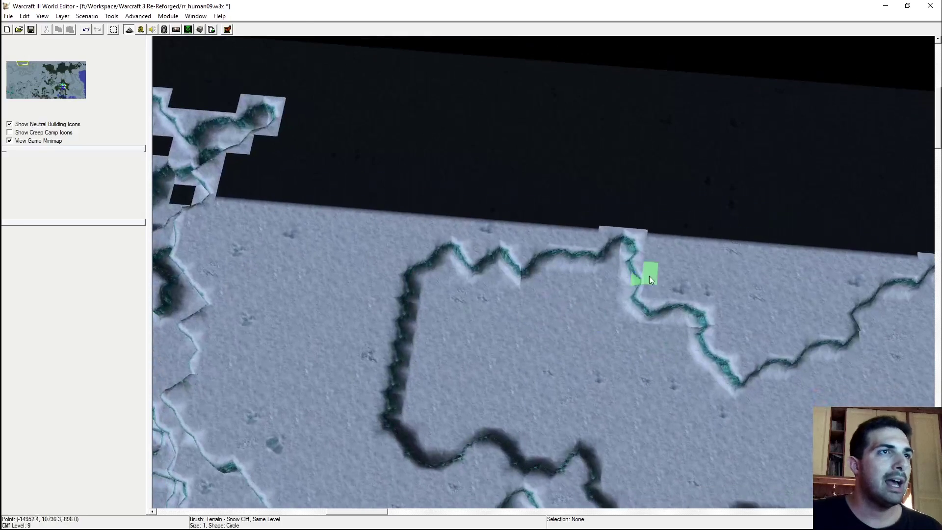
Extend winding cliff spurs from the northern border plateau's west side toward the western ridge with the size 1 Same Level brush
right_click_drag(610, 264, 499, 267)
right_click_drag(631, 262, 572, 211)
mouse_move(573, 213)
left_mouse_down()
mouse_move(555, 293)
mouse_move(564, 288)
mouse_move(551, 238)
mouse_move(505, 267)
mouse_move(499, 299)
mouse_move(520, 283)
mouse_move(481, 300)
mouse_move(462, 350)
mouse_move(498, 314)
mouse_move(604, 323)
mouse_move(586, 322)
mouse_move(546, 373)
mouse_move(522, 330)
mouse_move(549, 402)
left_mouse_up()
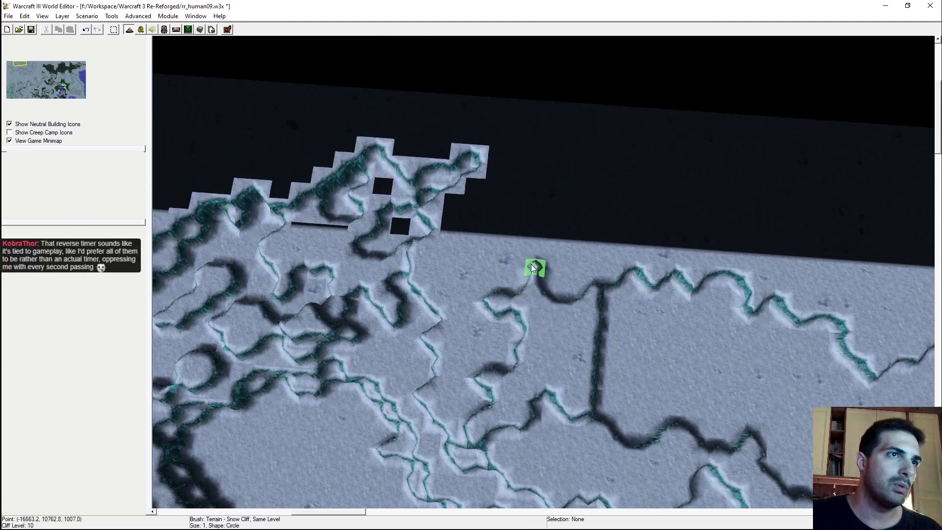
mouse_move(537, 259)
left_mouse_down()
mouse_move(551, 341)
mouse_move(471, 304)
mouse_move(488, 319)
mouse_move(455, 273)
left_mouse_up()
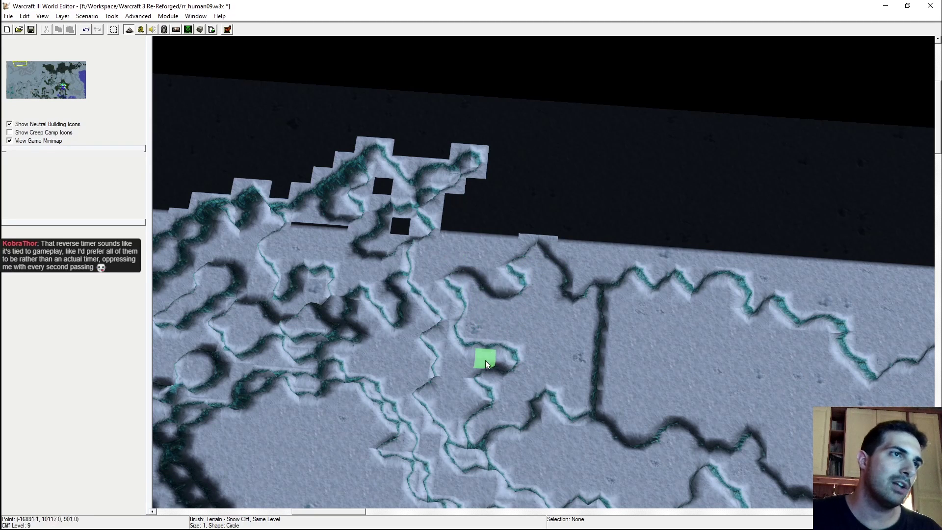
left_click_drag(499, 331, 525, 325)
right_click_drag(517, 332, 500, 314)
right_click_drag(451, 261, 620, 264)
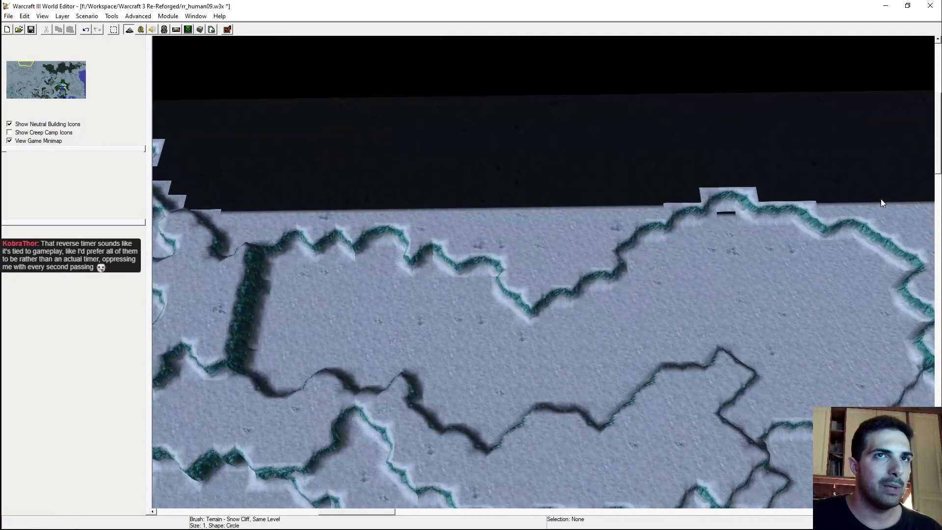
Trace another jagged cliff tier north of the border plateau, from its V-shaped recess westward, using size 1 Same Level and Increase One brushes
right_click_drag(581, 219, 485, 333)
mouse_move(426, 287)
left_mouse_down()
mouse_move(420, 301)
mouse_move(341, 275)
mouse_move(501, 289)
mouse_move(559, 311)
left_mouse_up()
mouse_move(559, 311)
right_mouse_down()
mouse_move(505, 288)
mouse_move(493, 320)
right_mouse_up()
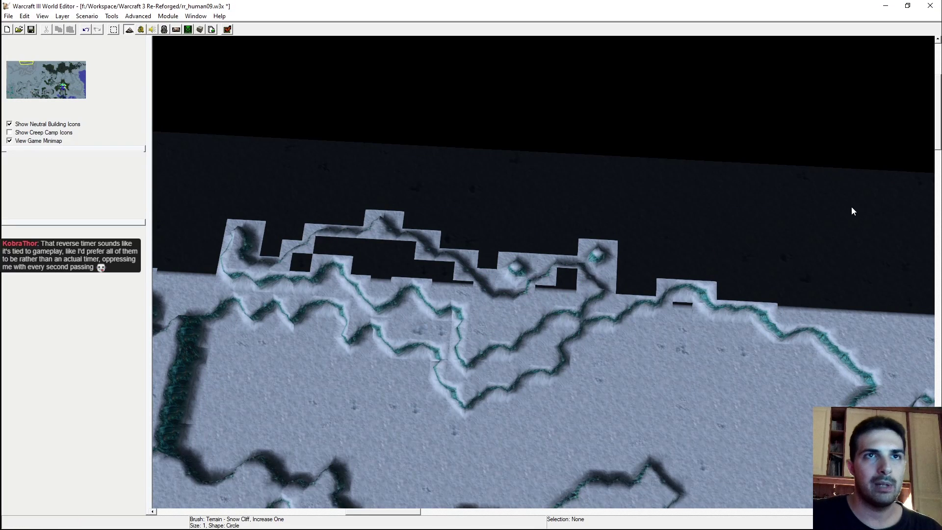
right_click_drag(535, 322, 569, 252)
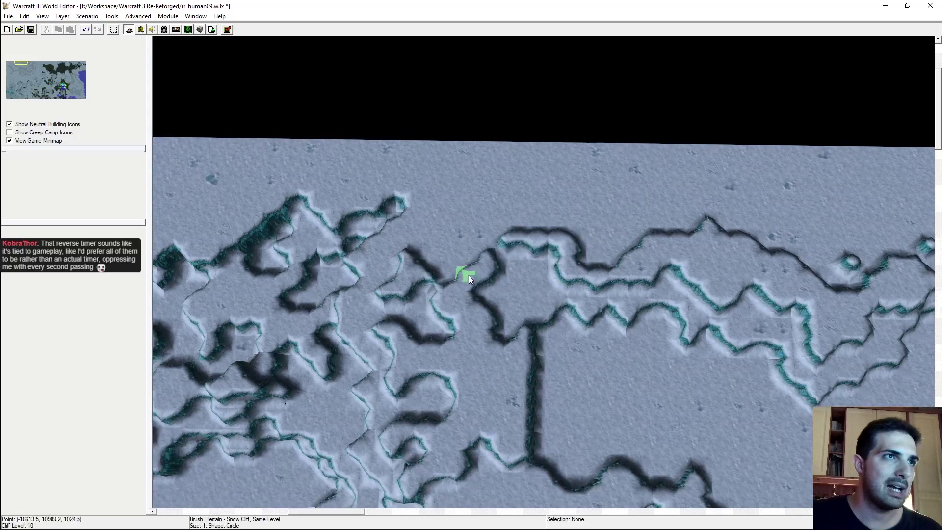
scroll(445, 228, "down", 3)
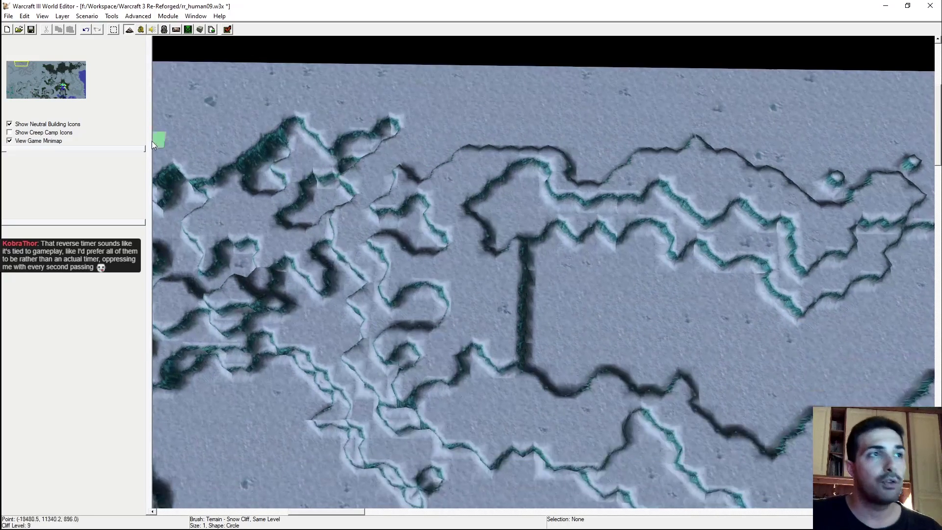
scroll(472, 208, "up", 3)
scroll(471, 251, "down", 1)
right_click_drag(466, 244, 919, 158, "ctrl")
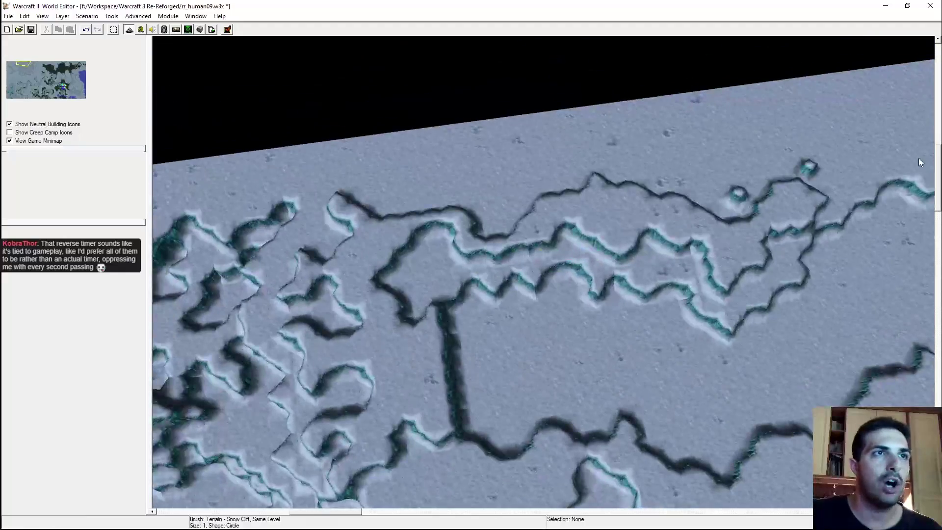
Raise knolls along the western half of the new northern tier with Increase One and separate them with Same Level gaps
mouse_move(473, 246)
left_mouse_down()
mouse_move(514, 209)
mouse_move(673, 210)
left_mouse_up()
left_click(502, 189)
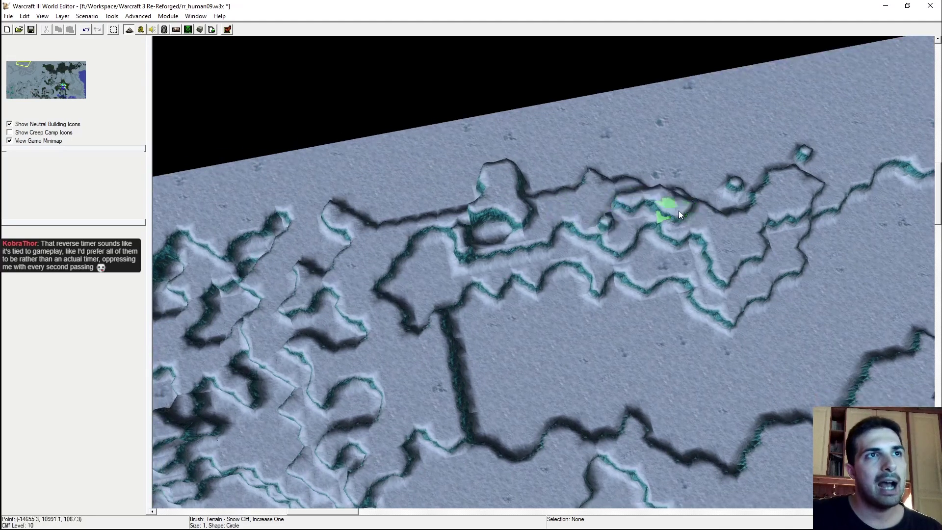
middle_click_drag(618, 181, 696, 228)
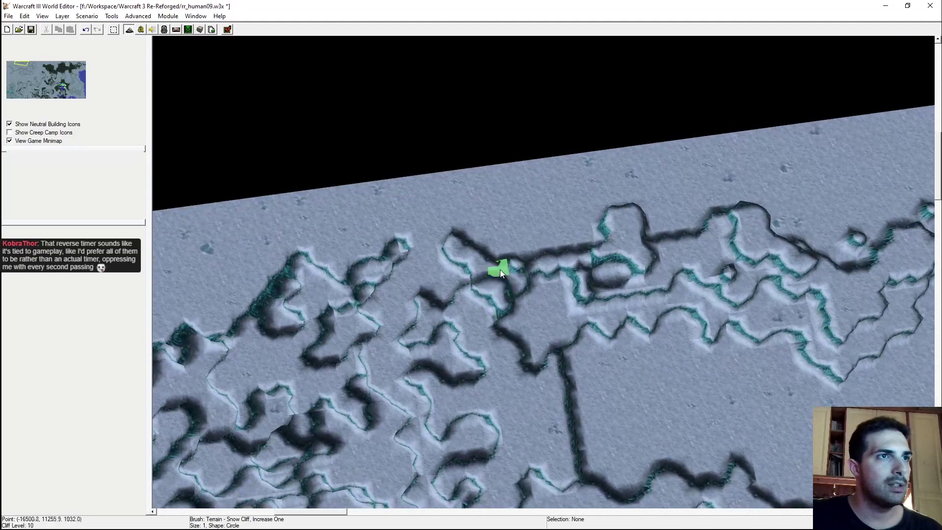
key("shift")
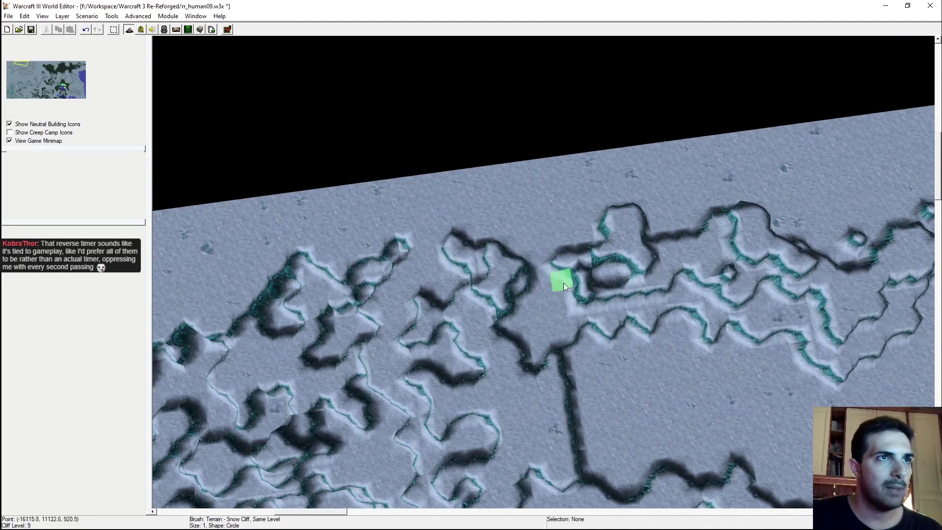
key("Up")
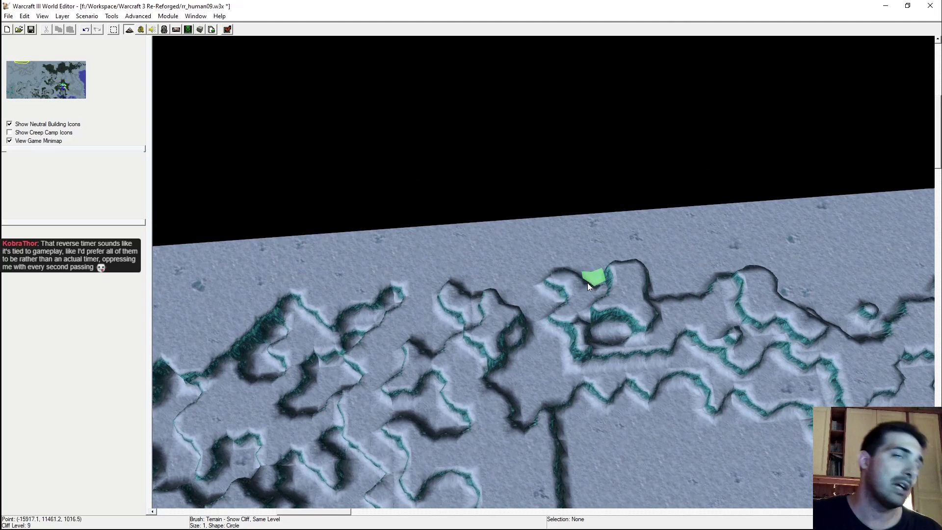
middle_click_drag(644, 271, 507, 241)
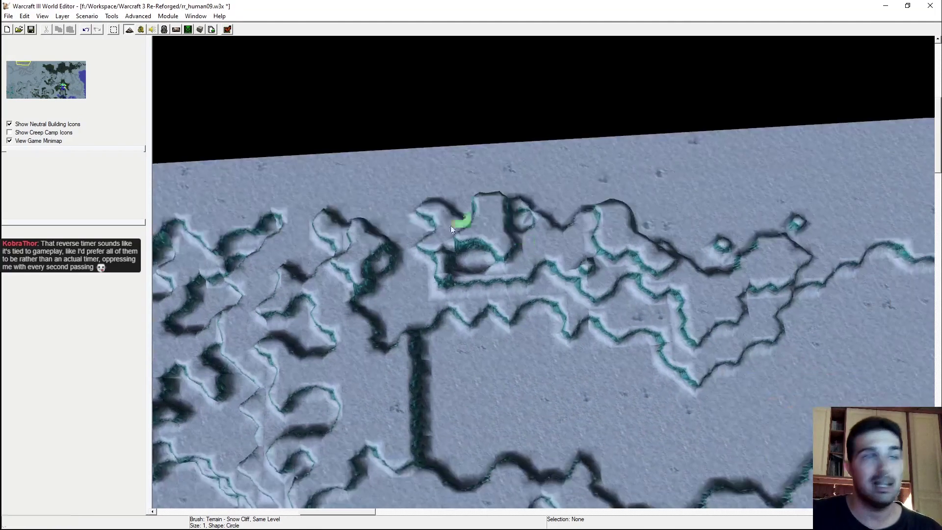
Reshape the straight ledge below the western knolls into a jagged edge meeting the border plateau with the Same Level brush
right_click_drag(489, 266, 517, 251)
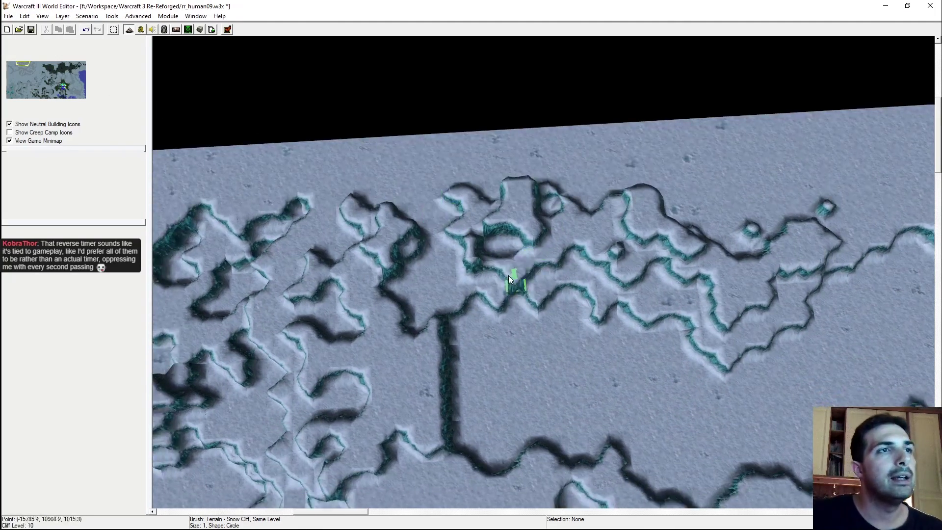
key("Up")
key("Left")
key("Down")
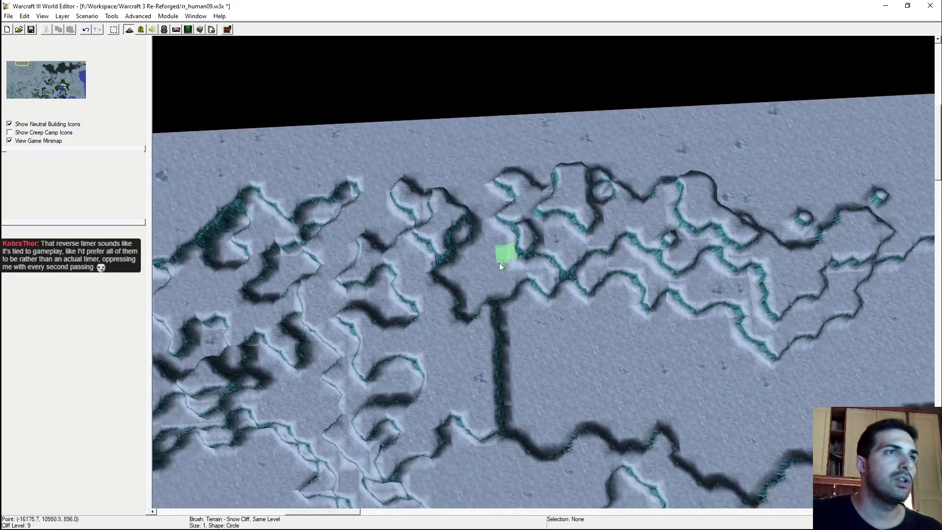
right_click_drag(505, 265, 569, 212)
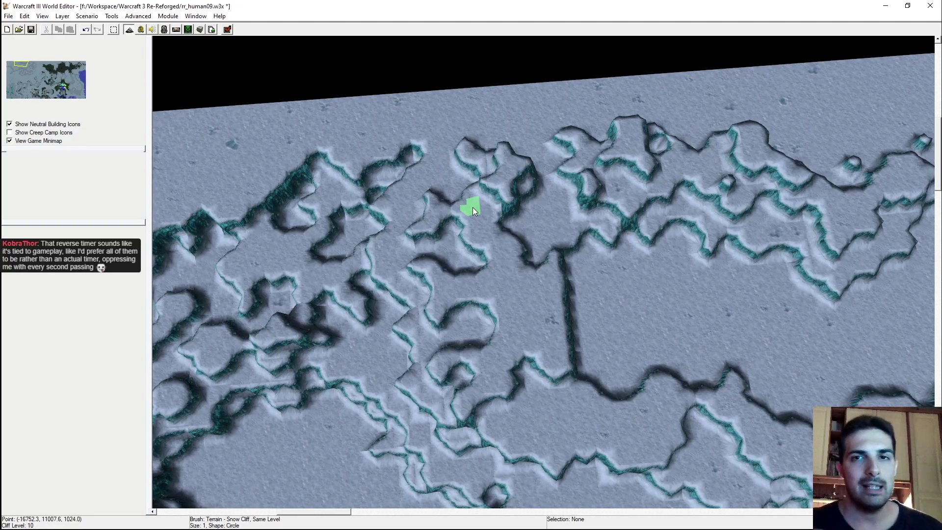
Build stepped ledges around the border plateau's northern and eastern rim, east of the V-shaped recess
right_click_drag(526, 214, 317, 298)
mouse_move(529, 294)
right_mouse_down()
mouse_move(402, 278)
mouse_move(484, 231)
mouse_move(467, 205)
mouse_move(474, 198)
right_mouse_up()
right_click_drag(708, 274, 692, 285)
mouse_move(447, 201)
left_mouse_down()
mouse_move(298, 188)
mouse_move(345, 203)
mouse_move(435, 187)
left_mouse_up()
right_click_drag(434, 186, 513, 224)
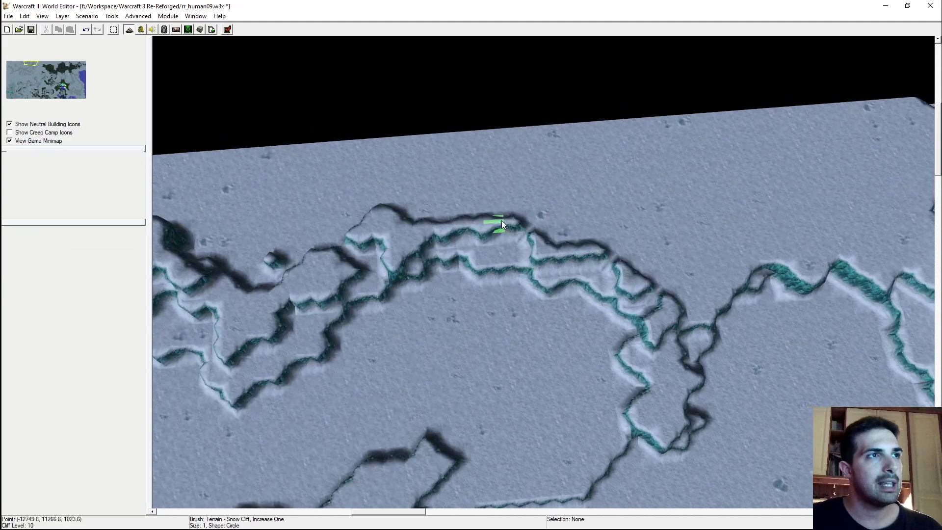
Raise a small rounded peak on the northern rim east of the V-shaped recess, alternating size 1 Increase One and Same Level brushes
left_click(513, 223)
left_click(866, 195)
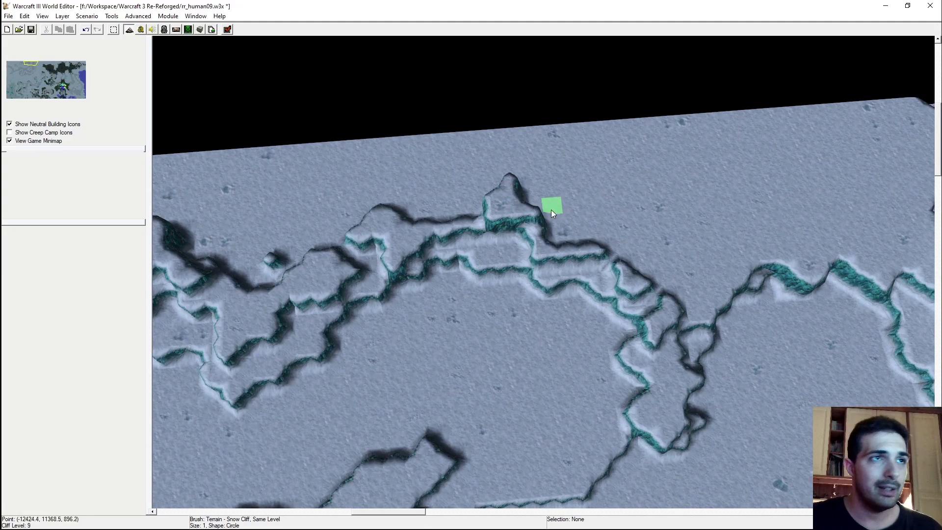
key("ctrl+z")
right_click_drag(720, 226, 722, 234, "ctrl")
key("ctrl+y")
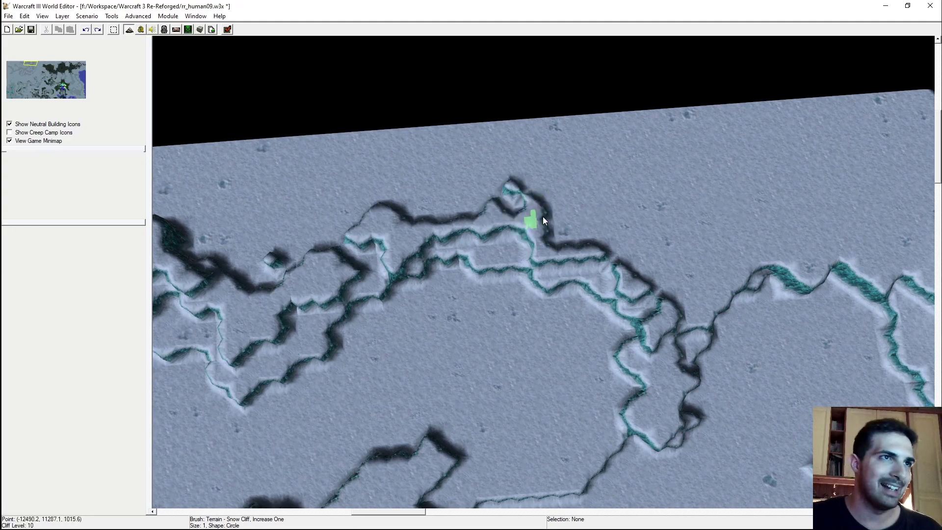
left_click(534, 198)
left_click(867, 196)
left_click(873, 192)
left_click(520, 190)
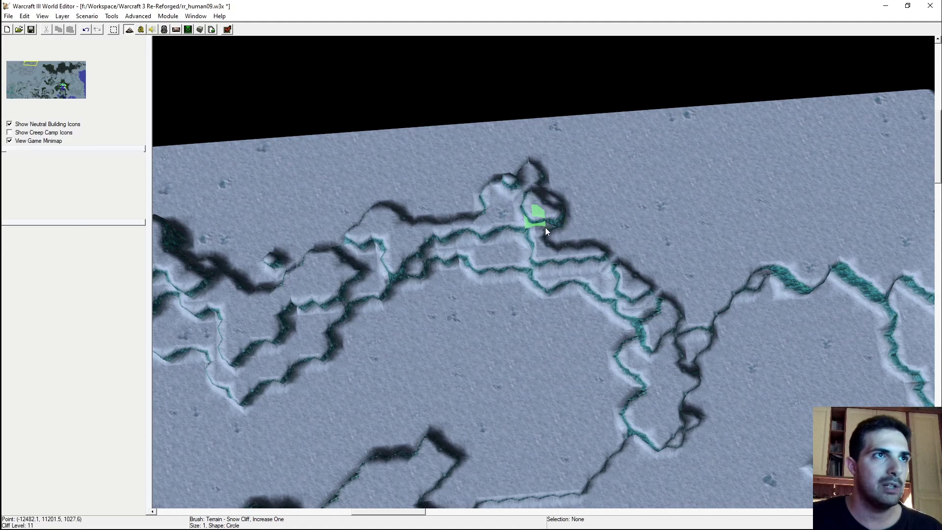
left_click(870, 212)
Sculpt winding upper-tier ridges and enclosed valleys between the V-shaped recess and the northern map border with the size 1 cliff brushes
right_click_drag(594, 211, 715, 323)
mouse_move(582, 309)
left_mouse_down()
mouse_move(608, 315)
mouse_move(613, 295)
mouse_move(567, 279)
mouse_move(565, 311)
mouse_move(534, 277)
mouse_move(530, 229)
mouse_move(570, 251)
mouse_move(531, 320)
left_mouse_up()
right_click_drag(508, 315, 564, 305)
left_click_drag(545, 299, 569, 290)
right_click_drag(497, 301, 562, 328)
mouse_move(603, 267)
left_mouse_down()
mouse_move(584, 263)
mouse_move(546, 288)
left_mouse_up()
mouse_move(546, 288)
right_mouse_down()
mouse_move(542, 274)
mouse_move(421, 334)
right_mouse_up()
left_click_drag(421, 334, 357, 278)
mouse_move(352, 240)
left_mouse_down()
mouse_move(425, 290)
mouse_move(470, 305)
mouse_move(444, 288)
mouse_move(466, 240)
mouse_move(454, 254)
mouse_move(527, 266)
mouse_move(502, 255)
mouse_move(523, 256)
mouse_move(559, 312)
left_mouse_up()
mouse_move(559, 312)
right_mouse_down("ctrl")
mouse_move(457, 259)
mouse_move(435, 266)
right_mouse_up("ctrl")
mouse_move(435, 266)
left_mouse_down()
mouse_move(479, 241)
mouse_move(518, 250)
mouse_move(533, 287)
left_mouse_up()
right_click_drag(557, 265, 565, 334, "ctrl")
mouse_move(545, 319)
left_mouse_down()
mouse_move(546, 286)
mouse_move(579, 257)
mouse_move(559, 264)
mouse_move(556, 276)
left_mouse_up()
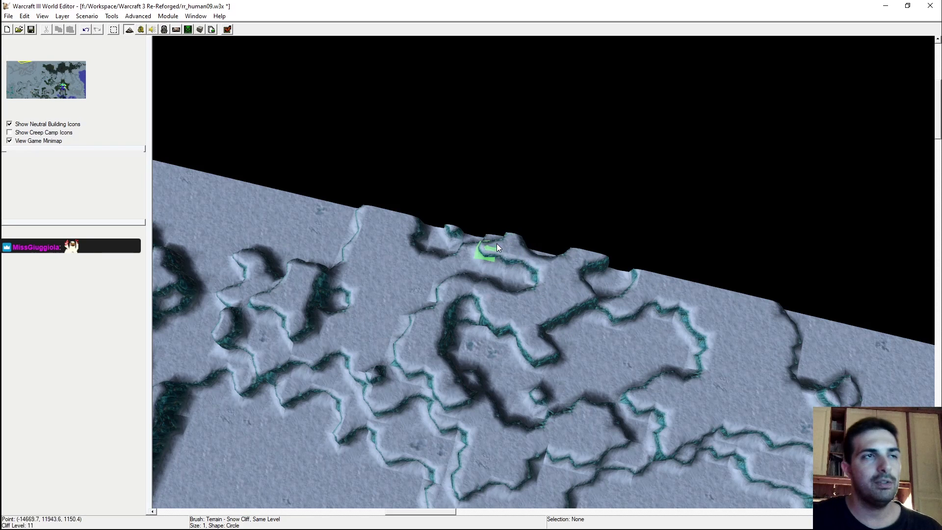
Continue the border ridge westward with looping spurs above the western knolls, using size 1 Same Level and Increase One brushes
right_click_drag(523, 265, 501, 290, "ctrl")
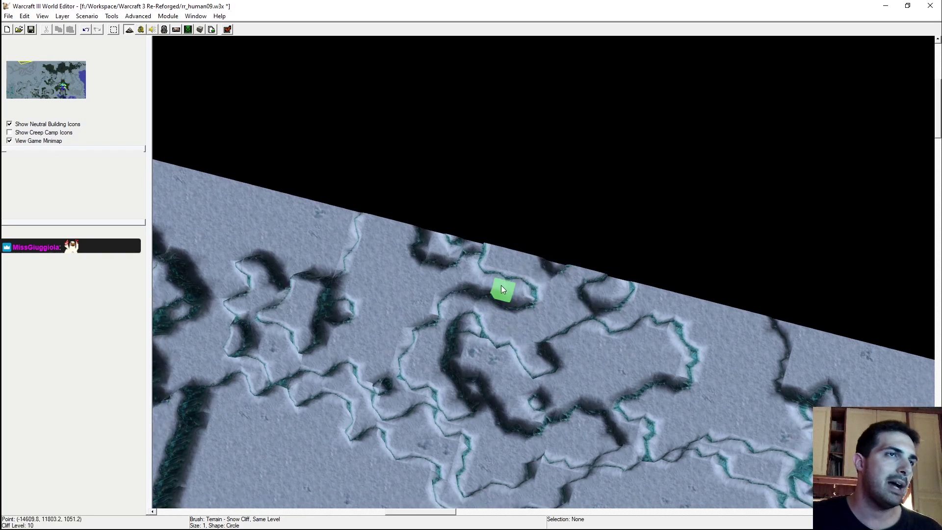
key("Left")
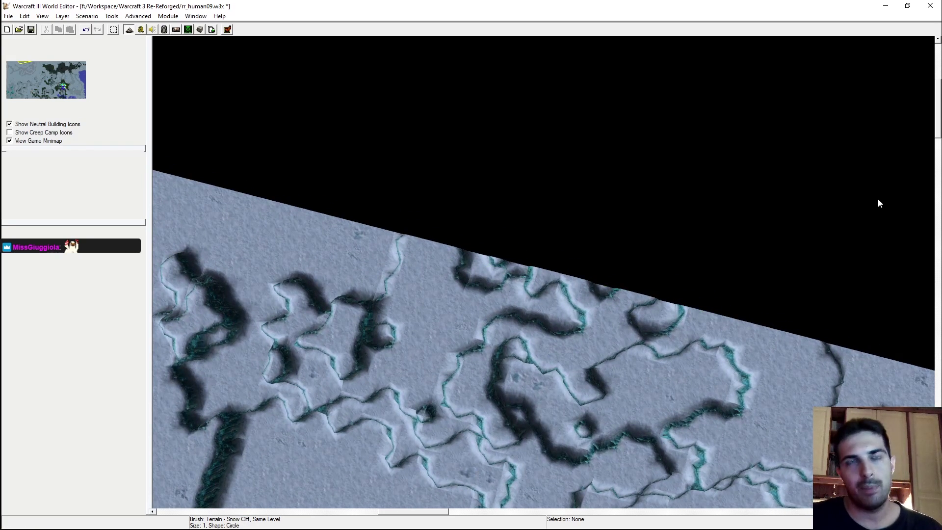
key("Left")
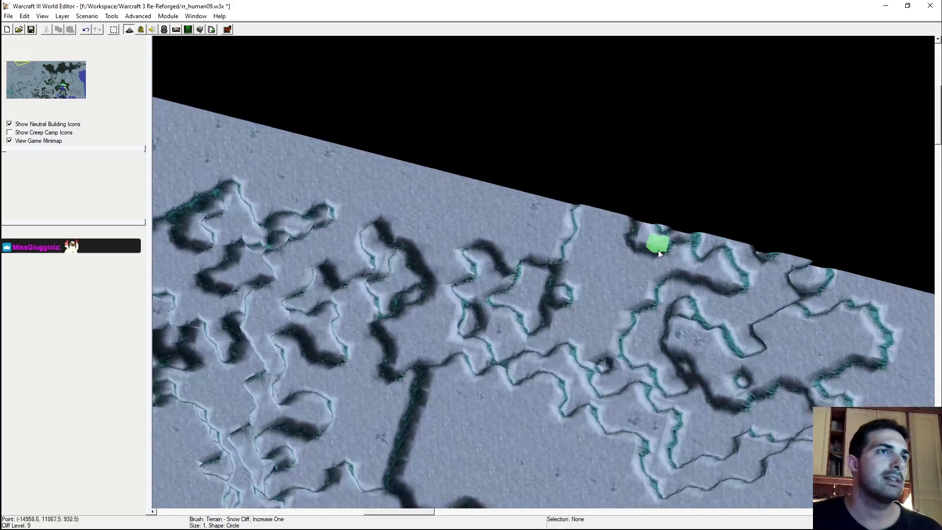
key("Left")
key("Up")
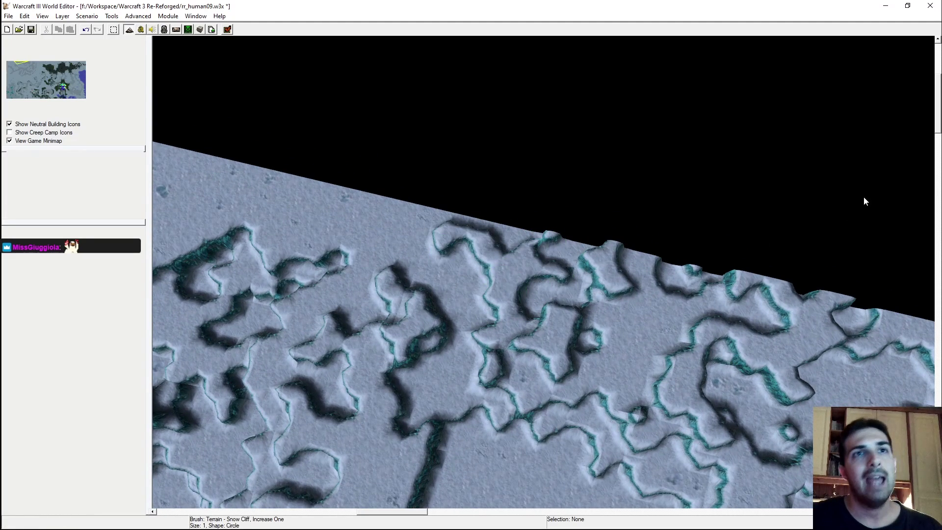
key("Right")
Extend a level 11 cliff plateau eastward below the northern border and carve notches into its edge with the Same Level brush
mouse_move(425, 243)
right_mouse_down("ctrl")
mouse_move(414, 255)
mouse_move(472, 260)
right_mouse_up("ctrl")
mouse_move(589, 286)
right_mouse_down()
mouse_move(557, 286)
mouse_move(540, 310)
mouse_move(520, 287)
mouse_move(493, 287)
mouse_move(584, 301)
mouse_move(551, 322)
right_mouse_up()
left_click(569, 286)
mouse_move(571, 285)
left_mouse_down()
mouse_move(559, 278)
mouse_move(637, 300)
left_mouse_up()
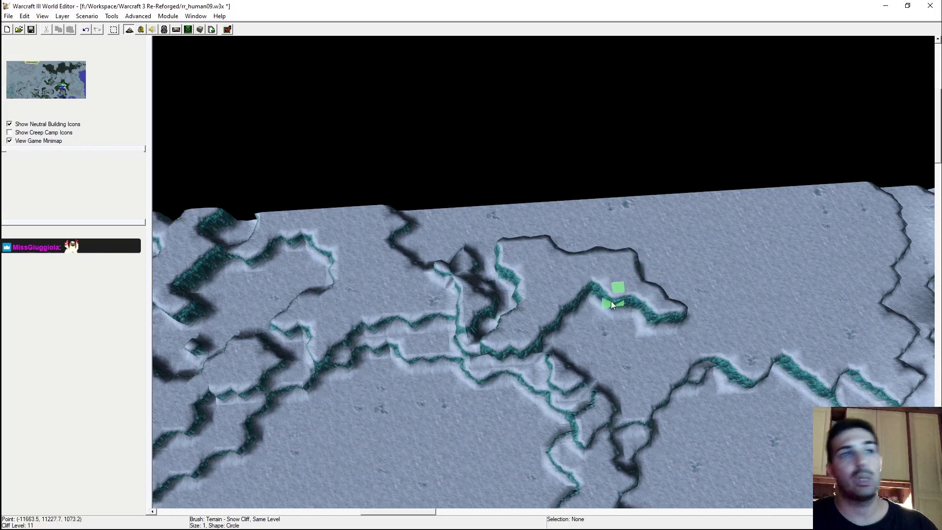
mouse_move(584, 305)
right_mouse_down()
mouse_move(552, 304)
mouse_move(596, 270)
right_mouse_up()
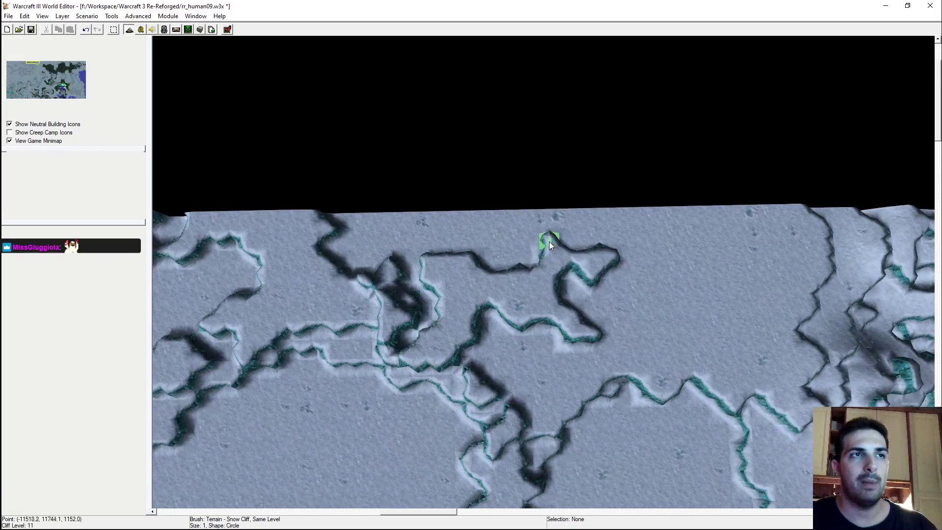
left_click_drag(555, 242, 580, 226)
Roughen the eastern border plateau with raised knolls and ledges, connecting it westward to the neighbouring ridge with Increase One
right_click_drag(587, 267, 543, 310, "ctrl")
mouse_move(570, 357)
right_mouse_down("ctrl")
mouse_move(550, 262)
mouse_move(593, 319)
mouse_move(491, 247)
mouse_move(584, 237)
mouse_move(467, 305)
mouse_move(882, 220)
mouse_move(618, 284)
right_mouse_up("ctrl")
key("Page_Up")
left_click(552, 282)
mouse_move(571, 246)
left_mouse_down()
mouse_move(511, 261)
mouse_move(436, 258)
left_mouse_up()
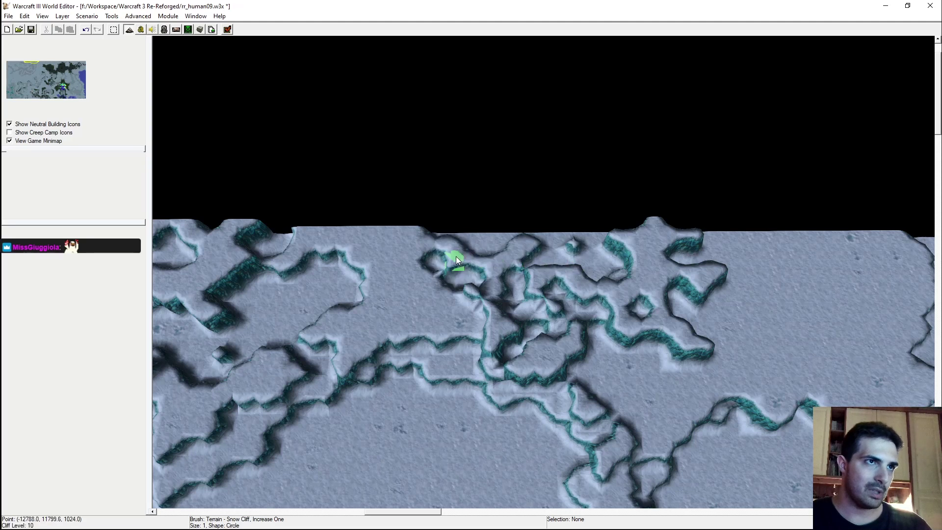
right_click_drag(457, 256, 472, 243)
mouse_move(472, 243)
left_mouse_down()
mouse_move(464, 316)
mouse_move(541, 316)
mouse_move(561, 290)
left_mouse_up()
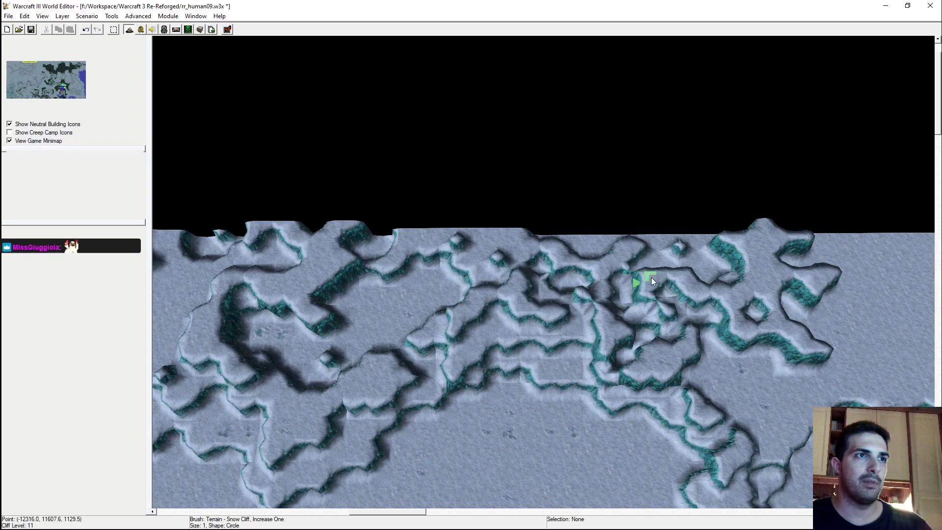
Raise additional ledges and spurs westward along the northern border ridge, breaking up its flat areas with Increase One and Same Level
left_click(865, 193)
mouse_move(504, 249)
left_mouse_down()
mouse_move(457, 239)
mouse_move(474, 255)
left_mouse_up()
mouse_move(358, 274)
right_mouse_down()
mouse_move(435, 296)
mouse_move(661, 254)
right_mouse_up()
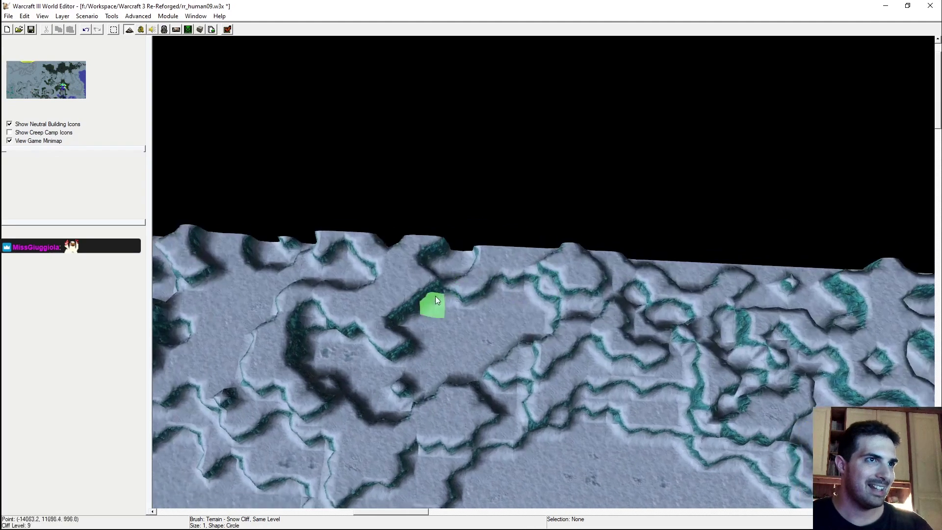
left_click(884, 192)
mouse_move(581, 260)
left_mouse_down()
mouse_move(497, 288)
mouse_move(461, 331)
left_mouse_up()
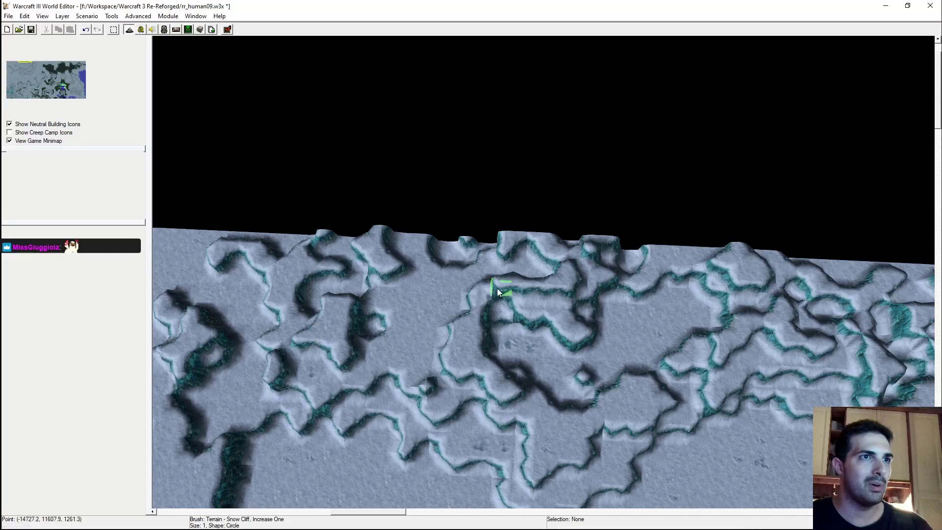
right_click_drag(460, 331, 526, 331)
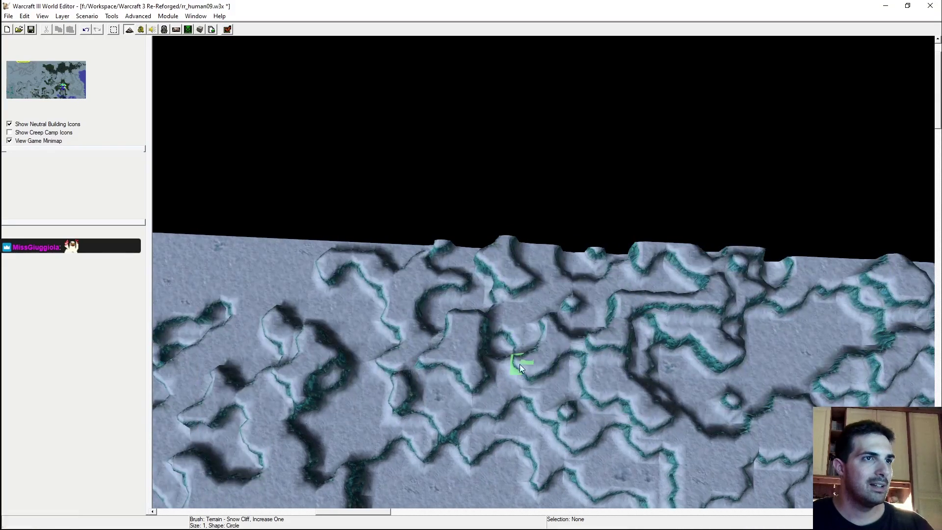
Examine the finished cliff ridges and valleys across the map's northwest corner, from the northern border down to the western snowfield
right_click_drag(522, 368, 678, 260)
right_click_drag(547, 255, 786, 170)
scroll(572, 247, "down", 2)
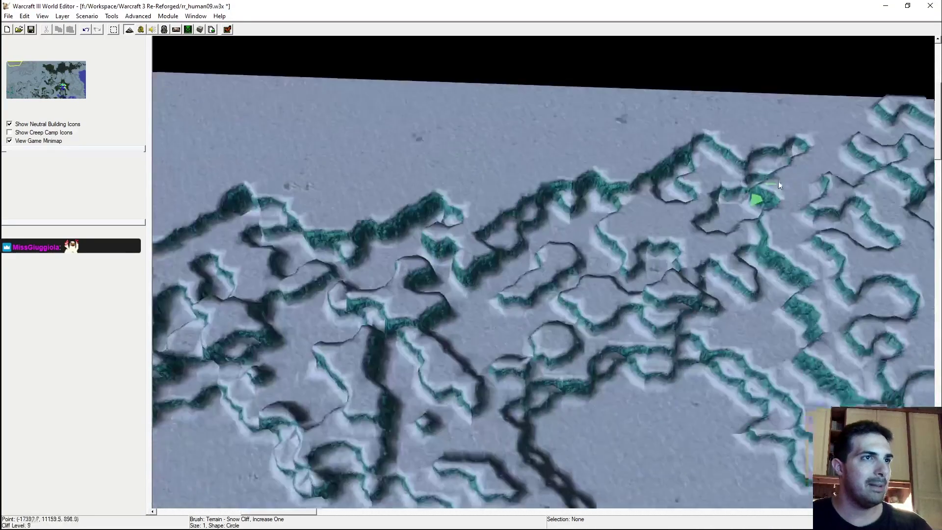
right_click_drag(572, 247, 575, 329, "ctrl")
mouse_move(498, 271)
right_mouse_down()
mouse_move(573, 320)
mouse_move(523, 198)
mouse_move(565, 217)
mouse_move(552, 316)
mouse_move(540, 295)
mouse_move(578, 273)
mouse_move(537, 227)
mouse_move(547, 261)
mouse_move(470, 243)
mouse_move(401, 242)
mouse_move(432, 249)
mouse_move(476, 240)
mouse_move(510, 260)
right_mouse_up()
scroll(572, 321, "up", 2)
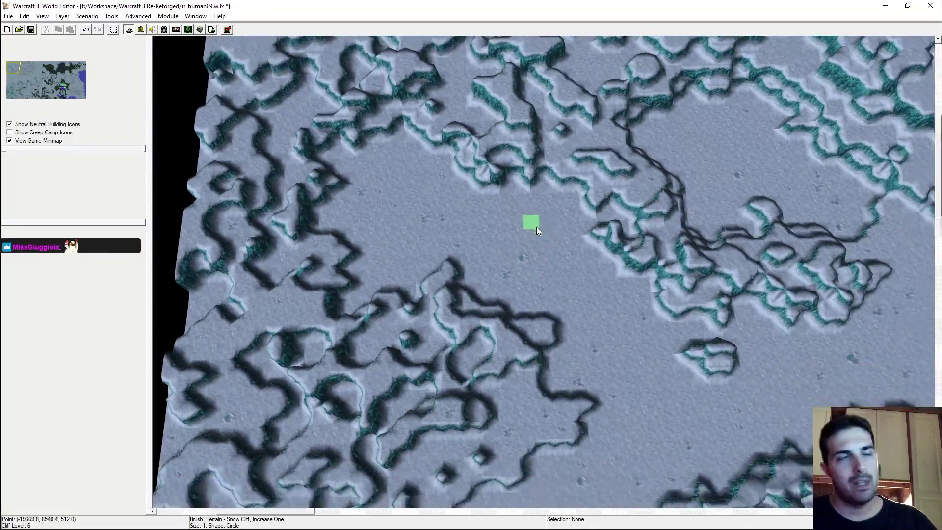
scroll(532, 234, "down", 3)
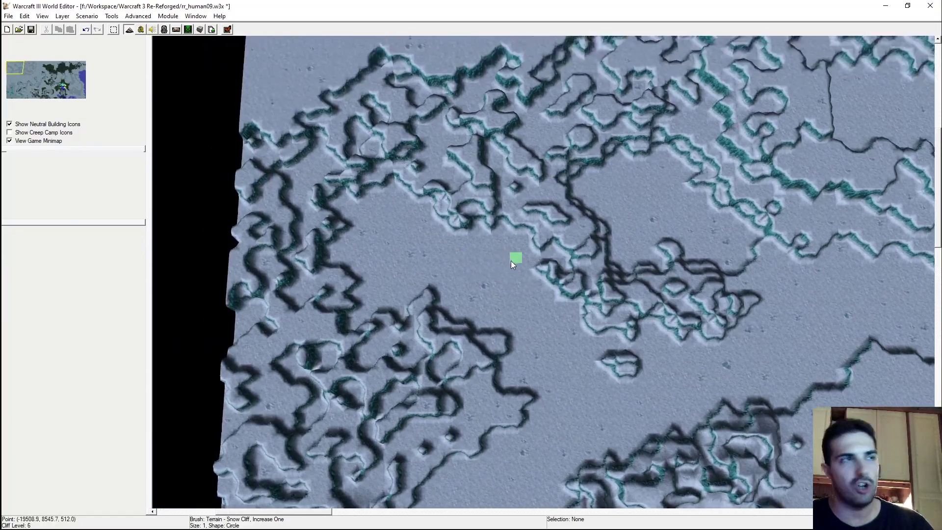
scroll(580, 252, "up", 5)
right_click_drag(580, 251, 725, 347)
mouse_move(476, 287)
right_mouse_down()
mouse_move(633, 259)
mouse_move(635, 303)
mouse_move(652, 325)
mouse_move(508, 319)
mouse_move(487, 262)
mouse_move(508, 307)
mouse_move(522, 252)
mouse_move(479, 211)
mouse_move(542, 325)
right_mouse_up()
scroll(556, 303, "down", 5)
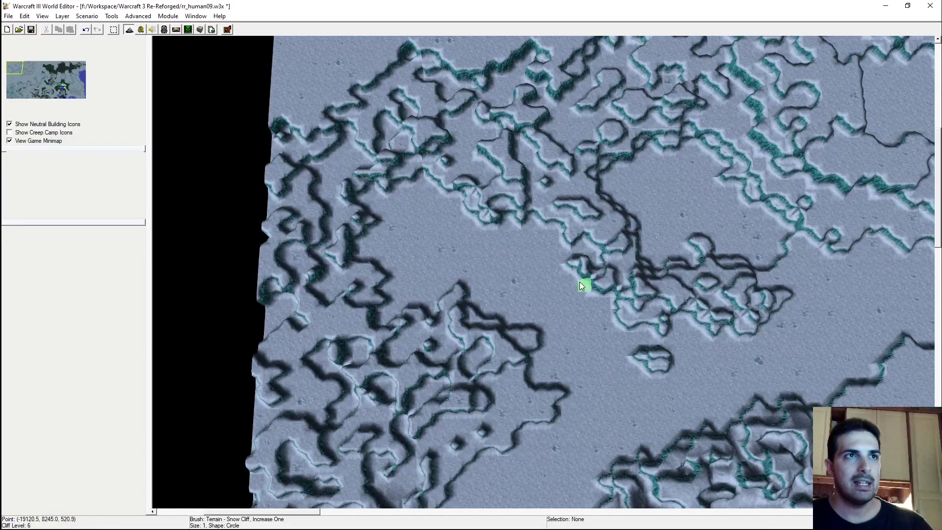
Reshape the inner cliffs of the northern ridge with the Same Level brush, breaking up its flat plateaus into winding ledges and valleys
right_click_drag(589, 284, 511, 269)
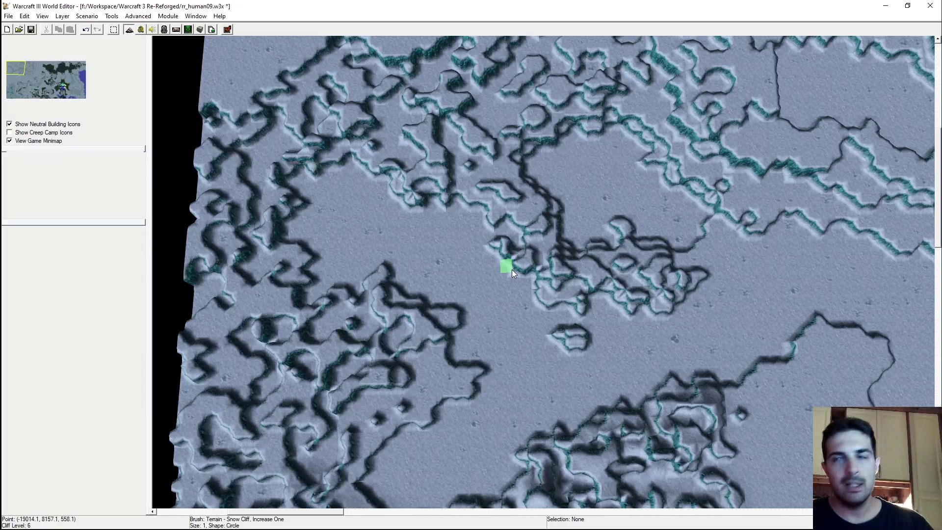
right_click_drag(505, 263, 476, 294)
scroll(466, 275, "up", 5)
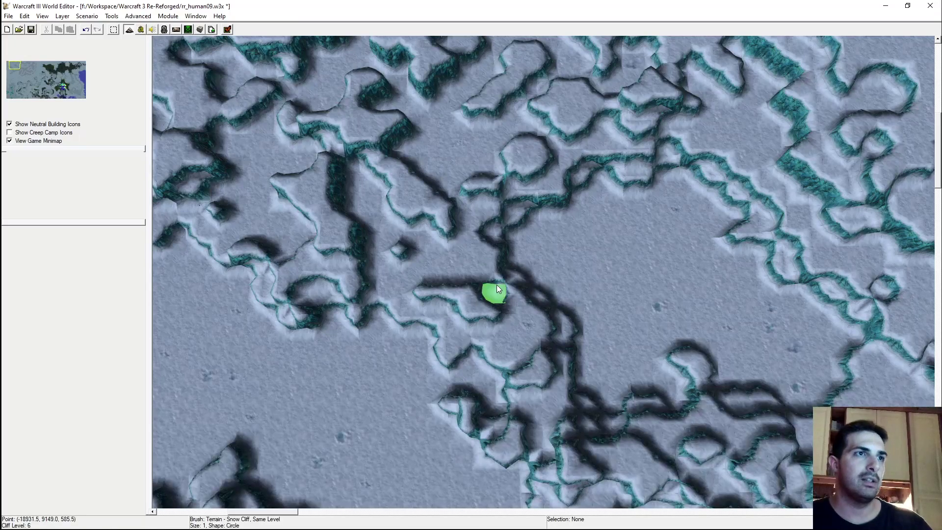
right_click_drag(497, 277, 511, 349)
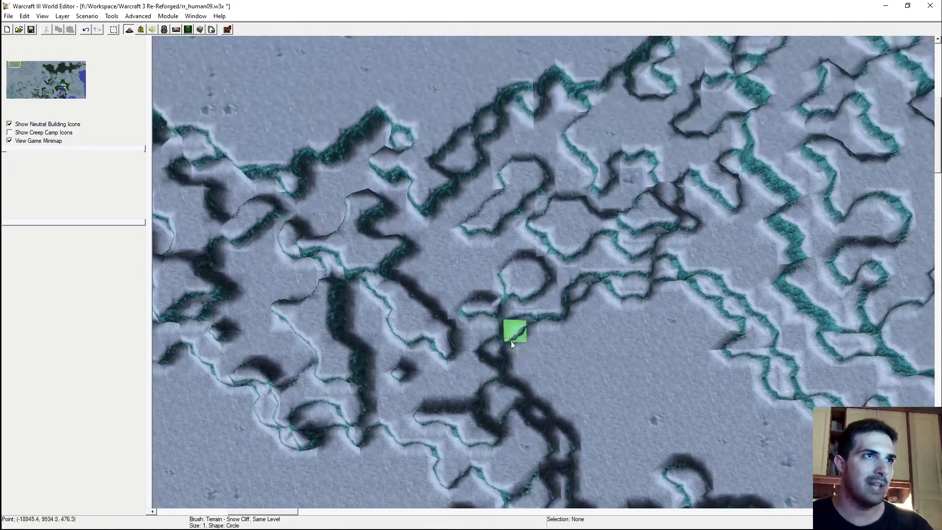
mouse_move(491, 230)
left_mouse_down()
mouse_move(445, 255)
mouse_move(443, 225)
mouse_move(470, 236)
mouse_move(446, 210)
left_mouse_up()
mouse_move(407, 247)
left_mouse_down()
mouse_move(397, 298)
mouse_move(375, 302)
mouse_move(375, 328)
left_mouse_up()
right_click_drag(361, 308, 446, 357)
left_click_drag(449, 331, 470, 358)
mouse_move(470, 358)
right_mouse_down()
mouse_move(522, 323)
mouse_move(528, 341)
mouse_move(484, 346)
mouse_move(493, 361)
mouse_move(452, 322)
mouse_move(500, 320)
mouse_move(440, 304)
right_mouse_up()
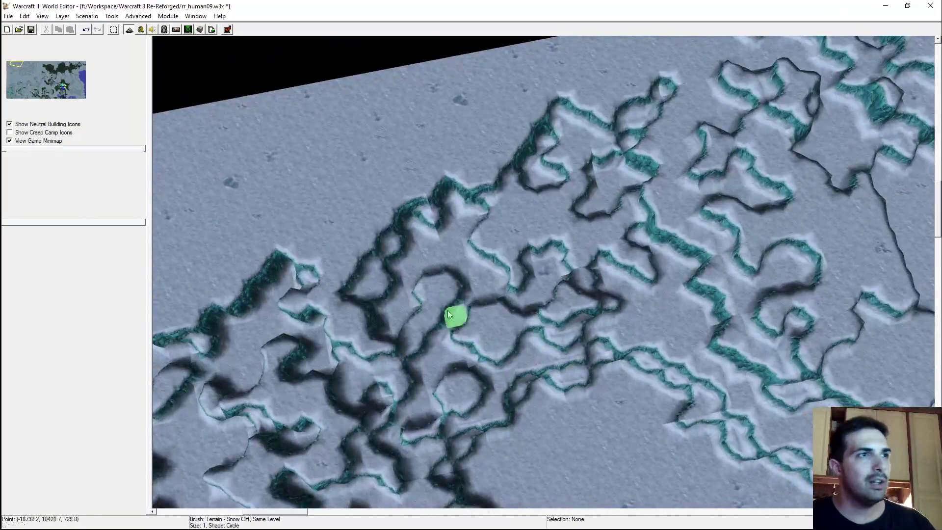
left_click(440, 295)
mouse_move(429, 258)
left_mouse_down()
mouse_move(432, 248)
mouse_move(457, 272)
mouse_move(414, 284)
mouse_move(391, 275)
left_mouse_up()
Extend the northern ridge toward the northern border with rounded lobes, continuing its cliffs westward with the Same Level brush
mouse_move(391, 275)
right_mouse_down()
mouse_move(415, 319)
mouse_move(517, 288)
right_mouse_up()
mouse_move(503, 248)
left_mouse_down()
mouse_move(520, 229)
mouse_move(563, 115)
mouse_move(528, 196)
mouse_move(519, 183)
left_mouse_up()
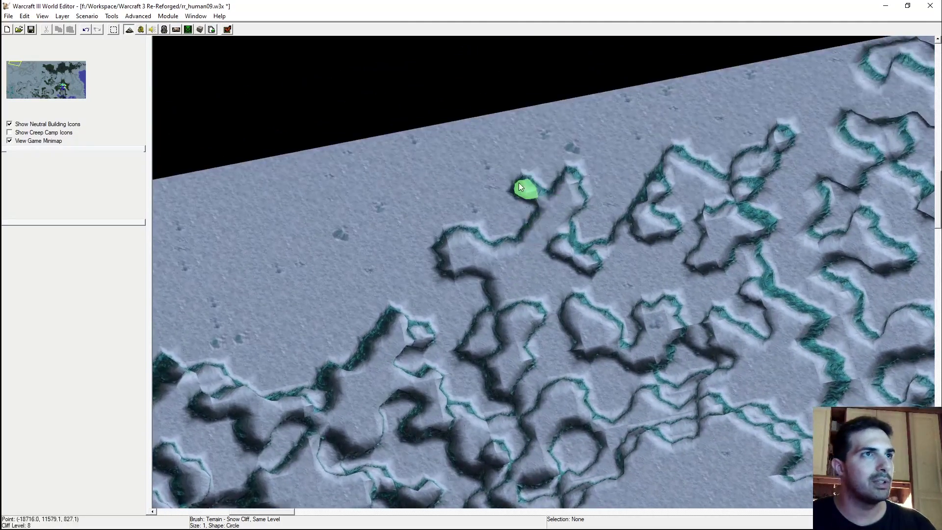
right_click_drag(526, 206, 422, 237, "ctrl")
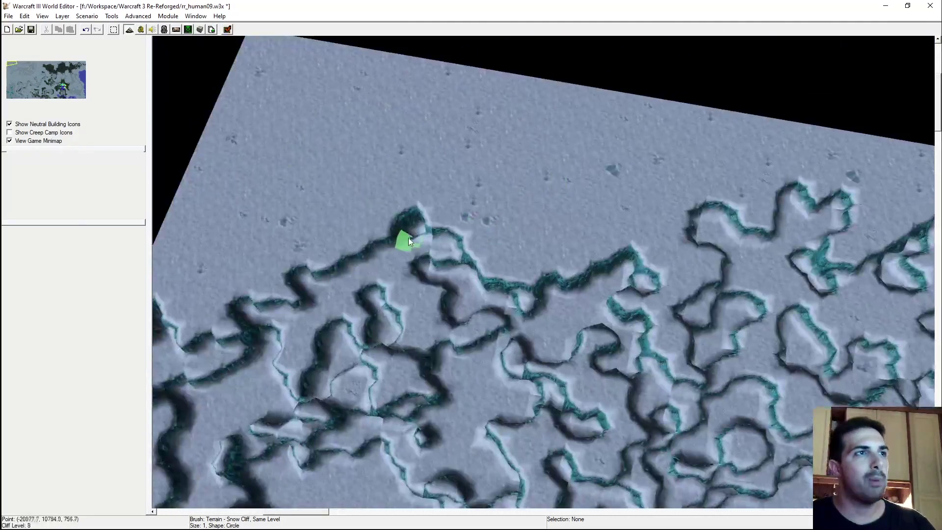
mouse_move(398, 258)
left_mouse_down()
mouse_move(375, 212)
mouse_move(385, 177)
mouse_move(455, 202)
mouse_move(461, 173)
mouse_move(478, 169)
mouse_move(488, 150)
mouse_move(508, 183)
left_mouse_up()
left_click(876, 185)
Raise curved ridges and small knolls toward the map's northwest corner, carrying the corner cliffs out to the border with Increase One
mouse_move(564, 314)
right_mouse_down()
mouse_move(551, 376)
mouse_move(505, 316)
right_mouse_up()
mouse_move(505, 316)
left_mouse_down()
mouse_move(549, 240)
mouse_move(458, 190)
mouse_move(374, 207)
mouse_move(361, 198)
left_mouse_up()
right_click_drag(368, 206, 557, 233)
mouse_move(454, 207)
left_mouse_down()
mouse_move(421, 256)
mouse_move(381, 166)
mouse_move(366, 193)
mouse_move(393, 158)
left_mouse_up()
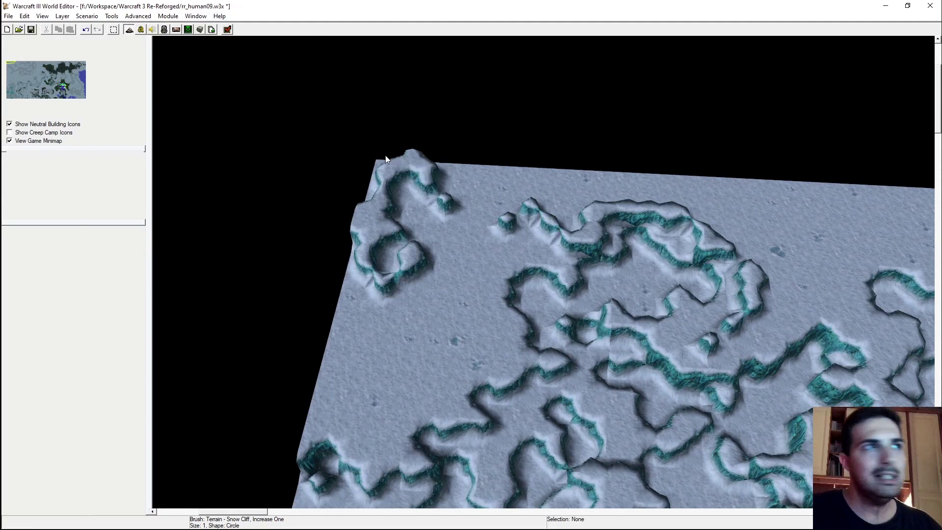
right_click_drag(400, 167, 444, 258, "ctrl")
right_click_drag(445, 258, 482, 363)
left_click(393, 262)
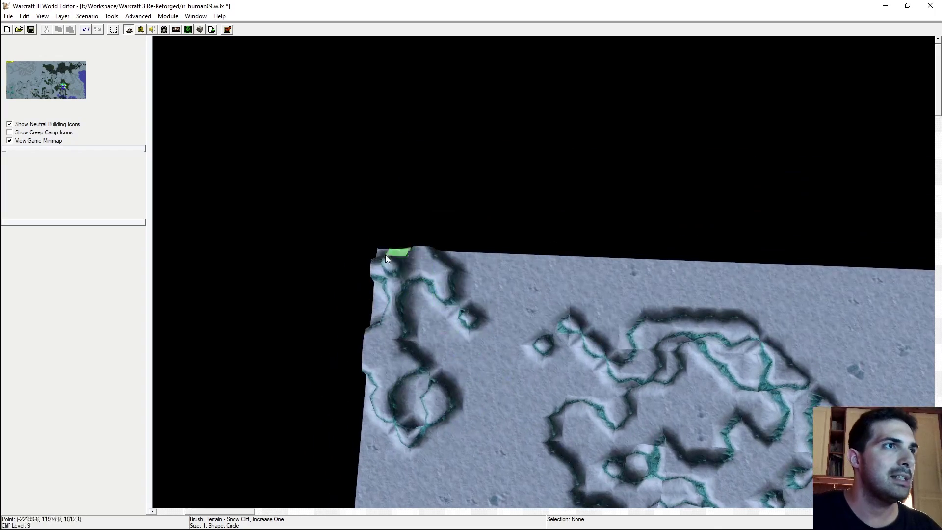
left_click_drag(405, 245, 417, 248)
Fill the flat snow between the northwest corner and the ridges below it with winding cliffs, ledges and knolls along the western border
mouse_move(436, 344)
right_mouse_down()
mouse_move(440, 218)
mouse_move(562, 103)
right_mouse_up()
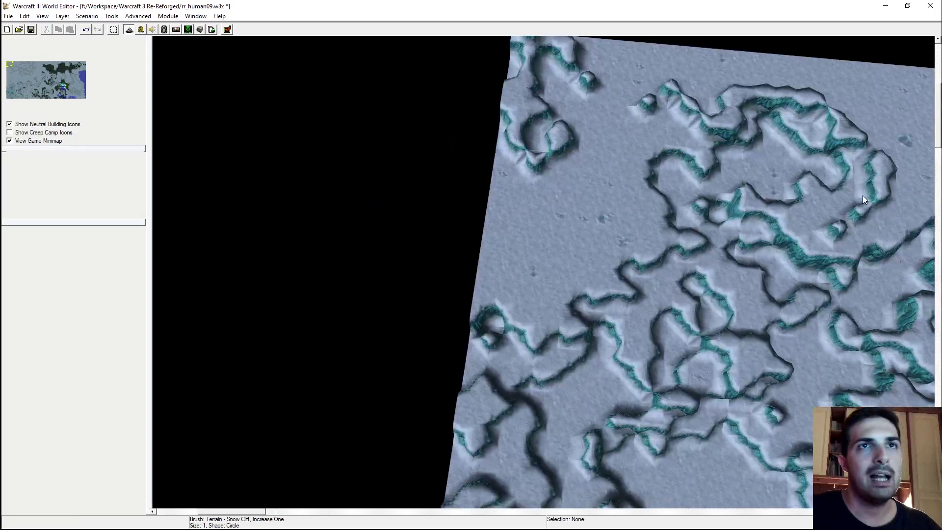
right_click_drag(660, 209, 574, 257)
scroll(576, 261, "up", 2)
mouse_move(444, 155)
left_mouse_down()
mouse_move(422, 331)
mouse_move(394, 340)
mouse_move(395, 358)
mouse_move(531, 301)
mouse_move(447, 270)
mouse_move(418, 278)
mouse_move(412, 243)
mouse_move(438, 279)
mouse_move(484, 293)
mouse_move(442, 275)
left_mouse_up()
mouse_move(442, 275)
right_mouse_down()
mouse_move(435, 301)
mouse_move(449, 307)
mouse_move(429, 302)
mouse_move(428, 286)
right_mouse_up()
mouse_move(428, 286)
left_mouse_down()
mouse_move(514, 265)
mouse_move(458, 273)
mouse_move(479, 314)
left_mouse_up()
right_click_drag(431, 248, 428, 344)
mouse_move(428, 343)
left_mouse_down()
mouse_move(484, 251)
mouse_move(423, 308)
left_mouse_up()
right_click_drag(553, 168, 438, 265)
mouse_move(469, 249)
left_mouse_down()
mouse_move(381, 182)
mouse_move(344, 208)
mouse_move(335, 243)
mouse_move(407, 292)
left_mouse_up()
right_click_drag(407, 293, 516, 237)
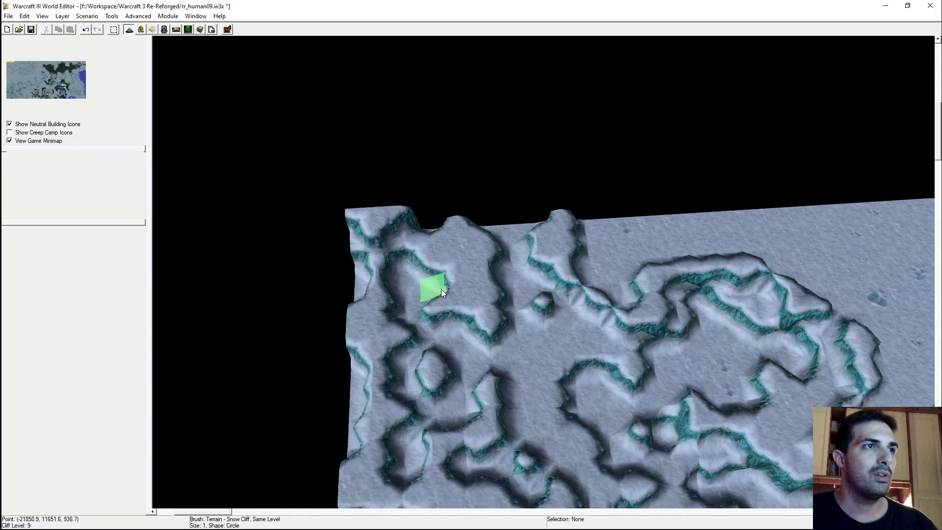
Build a level 10 plateau against the northern border east of the corner and link the cliffs below it with Same Level
key("Left")
key("Down")
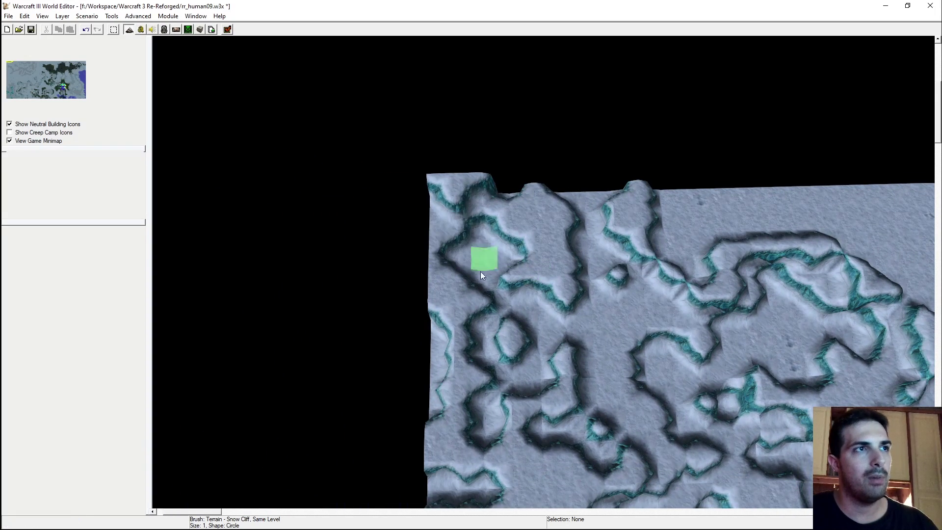
key("Down")
key("Right")
key("Up")
key("Right")
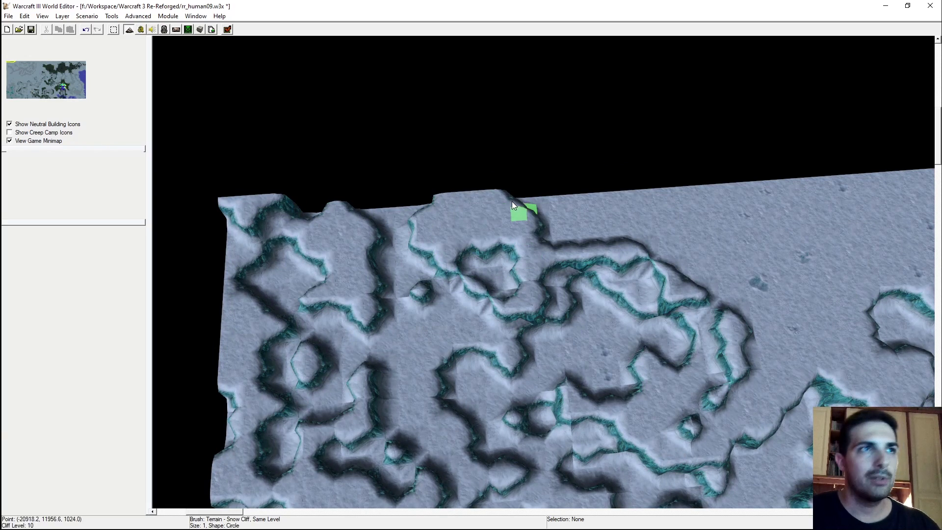
key("Left")
key("Down")
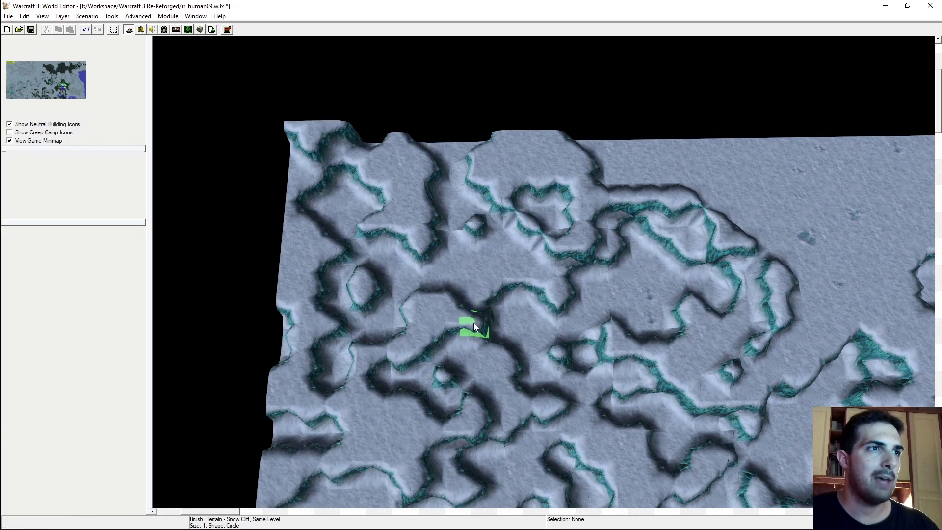
left_click(473, 319)
Raise a rounded ledge against the tall cliff band on the northern ridge's eastern side with Increase One
mouse_move(535, 493)
right_mouse_down()
mouse_move(466, 227)
mouse_move(558, 303)
mouse_move(564, 347)
mouse_move(557, 241)
right_mouse_up()
right_click_drag(653, 479, 449, 208)
mouse_move(603, 257)
right_mouse_down()
mouse_move(578, 259)
mouse_move(515, 311)
mouse_move(623, 256)
mouse_move(556, 249)
mouse_move(549, 295)
mouse_move(852, 196)
mouse_move(709, 303)
mouse_move(589, 274)
right_mouse_up()
right_click_drag(640, 240, 600, 284)
mouse_move(608, 293)
left_mouse_down()
mouse_move(596, 297)
mouse_move(605, 314)
mouse_move(600, 290)
mouse_move(653, 309)
mouse_move(620, 314)
mouse_move(608, 286)
mouse_move(626, 326)
mouse_move(638, 321)
left_mouse_up()
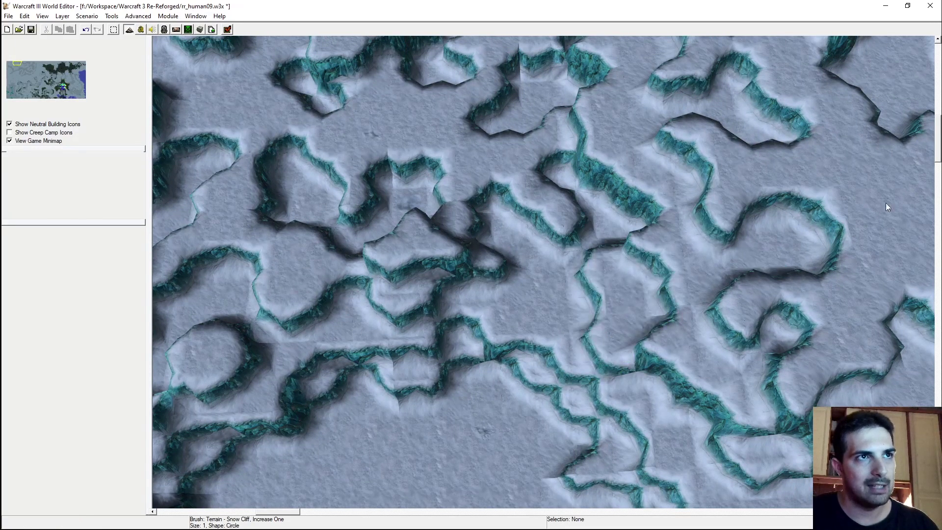
Raise a new plateau and a curved spur in the flat gap below the northern border with the Same Level brush
mouse_move(542, 243)
right_mouse_down()
mouse_move(560, 245)
mouse_move(569, 341)
mouse_move(585, 309)
mouse_move(539, 356)
mouse_move(486, 300)
right_mouse_up()
mouse_move(440, 222)
right_mouse_down()
mouse_move(499, 238)
mouse_move(507, 147)
mouse_move(625, 242)
mouse_move(417, 242)
mouse_move(532, 228)
mouse_move(337, 153)
mouse_move(336, 175)
mouse_move(431, 152)
mouse_move(353, 122)
mouse_move(564, 154)
mouse_move(270, 174)
mouse_move(255, 307)
mouse_move(295, 198)
mouse_move(312, 251)
mouse_move(438, 307)
mouse_move(617, 211)
mouse_move(641, 185)
mouse_move(463, 232)
mouse_move(433, 301)
mouse_move(498, 247)
mouse_move(588, 238)
mouse_move(570, 242)
mouse_move(548, 271)
right_mouse_up()
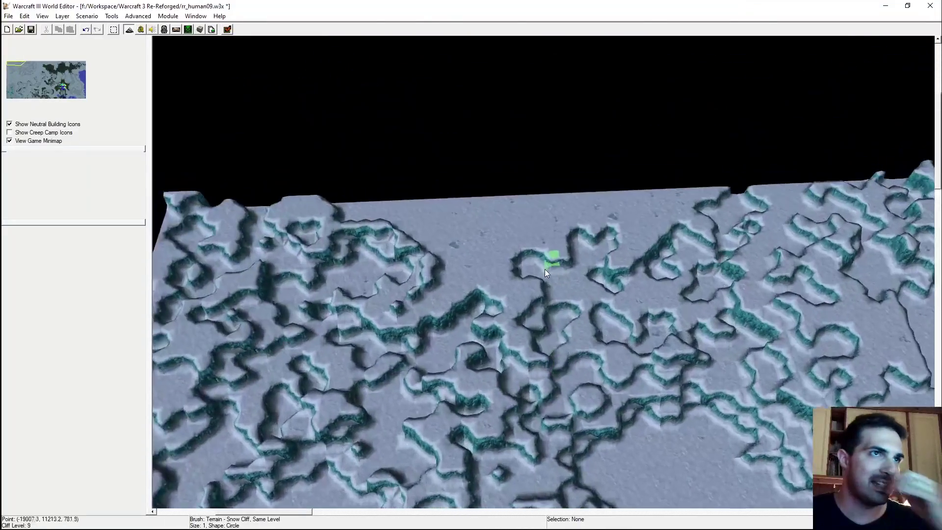
scroll(548, 269, "up", 3)
left_click(881, 191)
mouse_move(421, 243)
left_mouse_down()
mouse_move(417, 257)
mouse_move(484, 283)
mouse_move(488, 234)
mouse_move(457, 281)
left_mouse_up()
right_click_drag(457, 281, 558, 294)
left_click(854, 206)
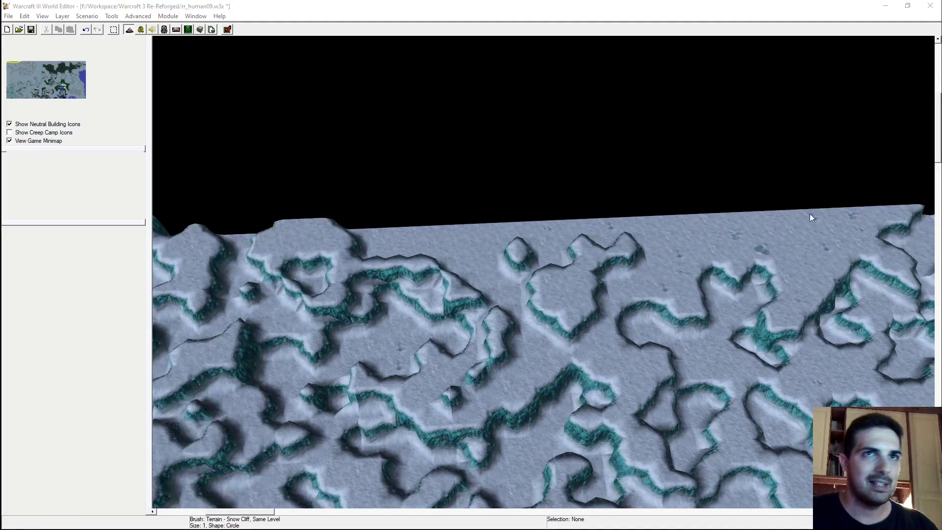
left_click(853, 205)
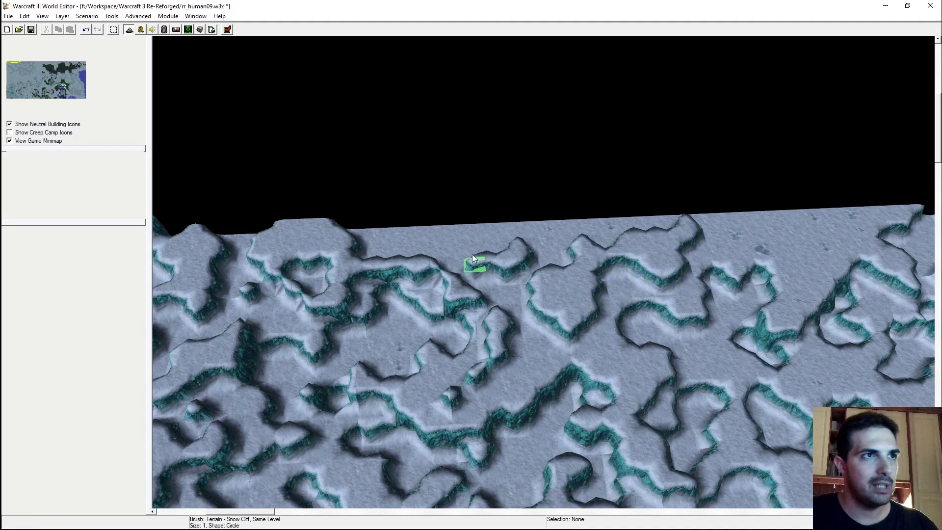
Carry the ridge plateaus eastward up to the northern border, closing the remaining flat strip with lobed cliffs using Same Level
scroll(464, 240, "up", 2)
scroll(467, 246, "down", 2)
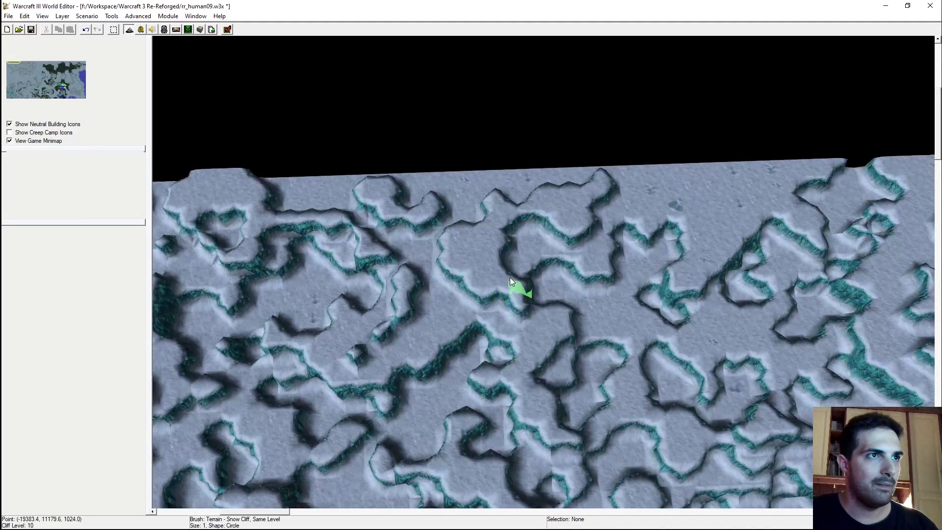
scroll(537, 233, "up", 2)
left_click_drag(459, 268, 445, 249)
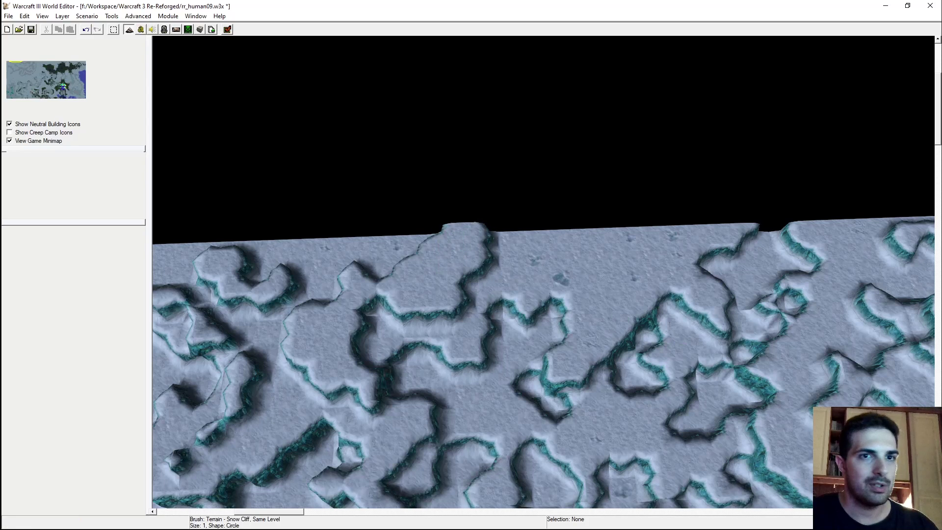
mouse_move(616, 244)
left_mouse_down()
mouse_move(608, 290)
mouse_move(619, 251)
mouse_move(540, 255)
left_mouse_up()
left_click(874, 194)
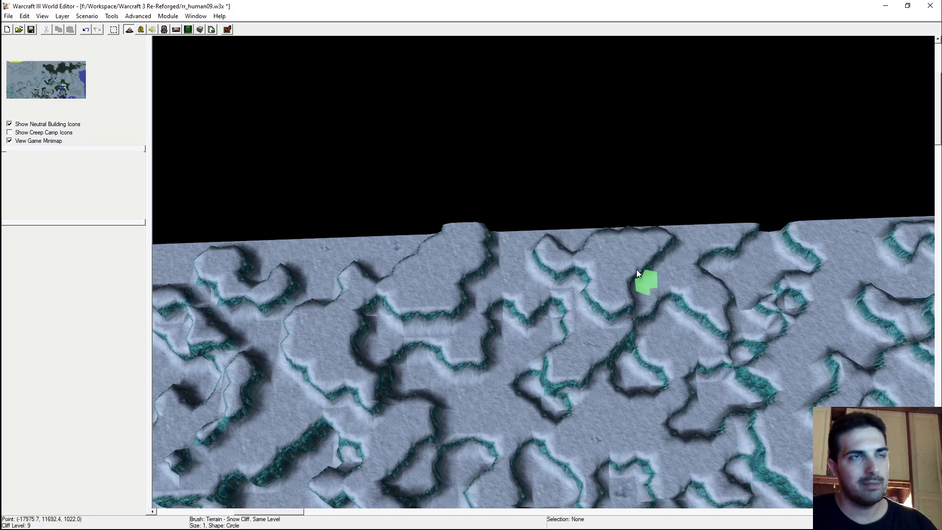
key("Right")
mouse_move(562, 287)
left_mouse_down()
mouse_move(608, 267)
mouse_move(585, 267)
mouse_move(564, 240)
mouse_move(616, 241)
left_mouse_up()
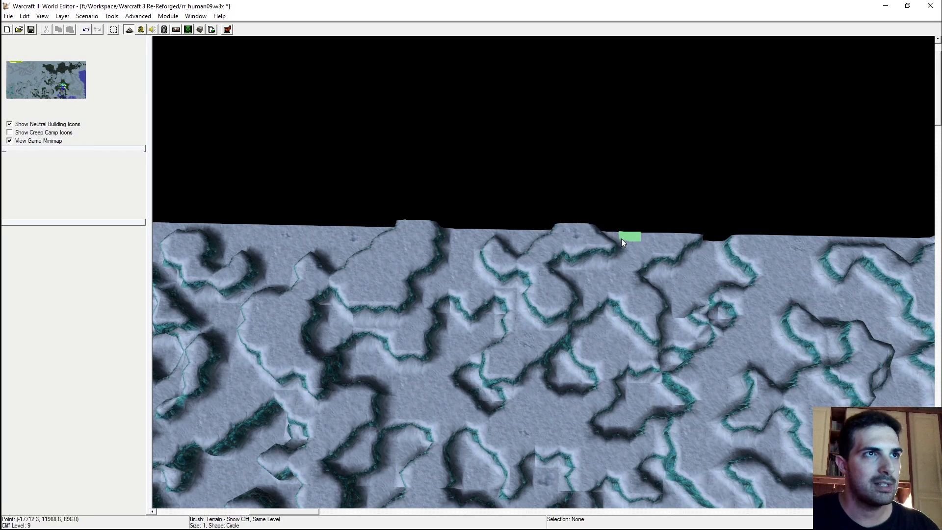
Raise tiered ledges along the edges of the snow plateau southeast of the northern ridge with Increase One
scroll(615, 261, "up", 3)
right_click_drag(610, 284, 587, 249, "ctrl")
scroll(587, 249, "down", 3)
right_click_drag(643, 275, 631, 196)
scroll(566, 326, "up", 3)
scroll(449, 319, "up", 3)
scroll(393, 346, "down", 2)
mouse_move(412, 264)
left_mouse_down()
mouse_move(499, 261)
mouse_move(434, 369)
left_mouse_up()
right_click_drag(434, 370, 569, 319)
mouse_move(492, 271)
left_mouse_down()
mouse_move(451, 283)
mouse_move(431, 334)
left_mouse_up()
right_click_drag(432, 338, 438, 199)
mouse_move(569, 241)
left_mouse_down()
mouse_move(525, 306)
mouse_move(618, 378)
mouse_move(660, 381)
left_mouse_up()
right_click_drag(722, 333, 442, 241)
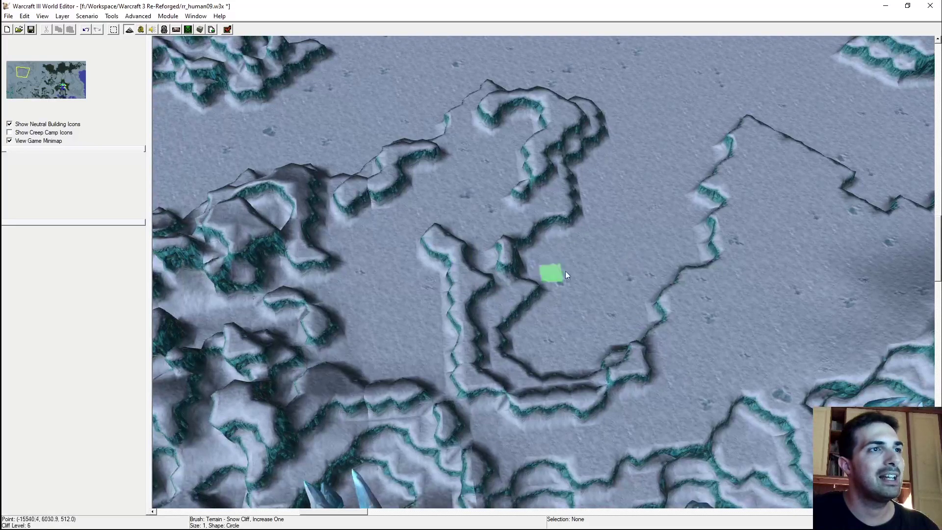
Reshape the southeastern plateau's western rim with Same Level and raise spurs and knolls that tie it to the neighbouring western ridge
mouse_move(532, 295)
left_mouse_down()
mouse_move(501, 293)
mouse_move(535, 287)
left_mouse_up()
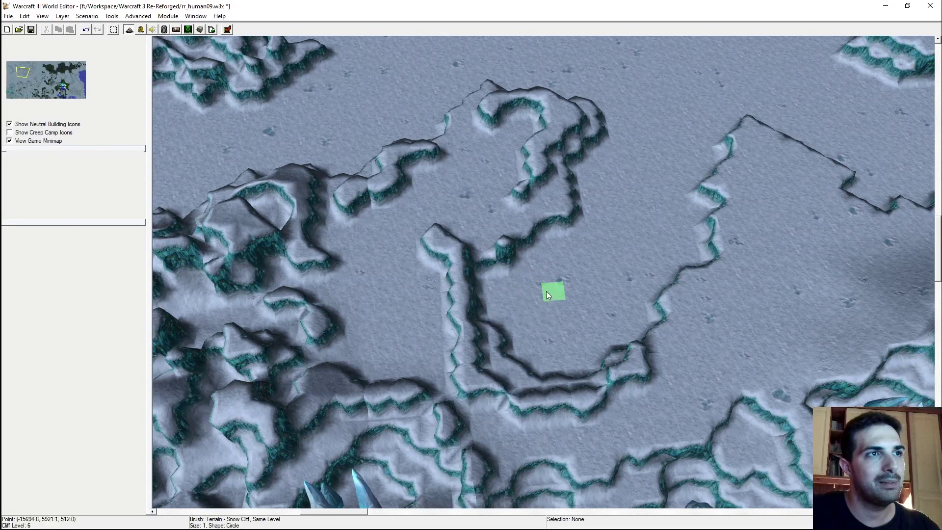
scroll(896, 224, "up", 1)
left_click_drag(456, 333, 388, 268)
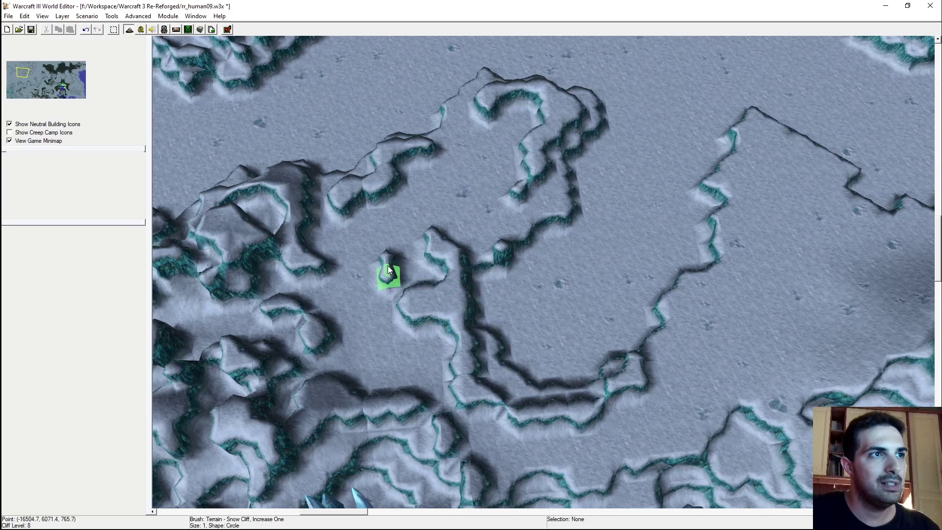
left_click(422, 277)
left_click(861, 190)
left_click_drag(447, 310, 375, 337)
mouse_move(414, 346)
middle_mouse_down()
mouse_move(501, 330)
mouse_move(502, 347)
mouse_move(563, 316)
middle_mouse_up()
mouse_move(563, 316)
left_mouse_down()
mouse_move(555, 293)
mouse_move(513, 277)
left_mouse_up()
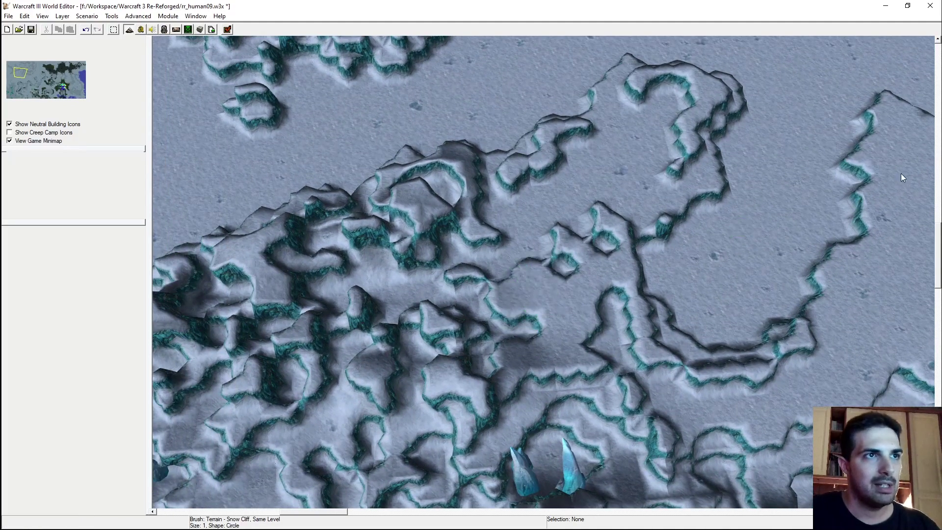
Raise a knoll beside the valley mouth, on the northern edge of the crystal-topped cliffs, with Increase One
mouse_move(568, 337)
middle_mouse_down()
mouse_move(398, 349)
mouse_move(635, 280)
middle_mouse_up()
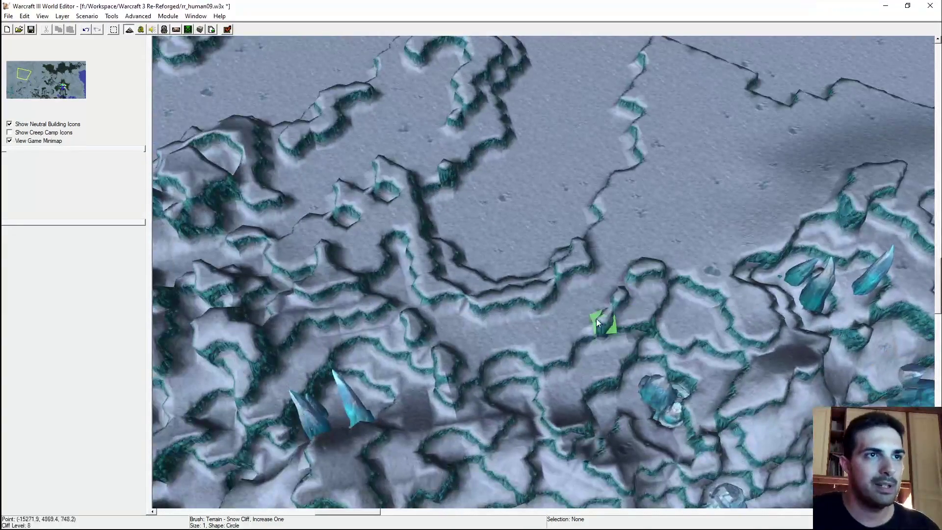
mouse_move(545, 343)
left_mouse_down()
mouse_move(572, 310)
mouse_move(569, 293)
left_mouse_up()
mouse_move(552, 267)
middle_mouse_down()
mouse_move(732, 161)
mouse_move(572, 320)
middle_mouse_up()
Inspect the valley mouth from the game camera and check its walkable ground with the pathing display
key("ctrl+shift+c")
scroll(543, 250, "up", 3)
scroll(530, 253, "down", 2)
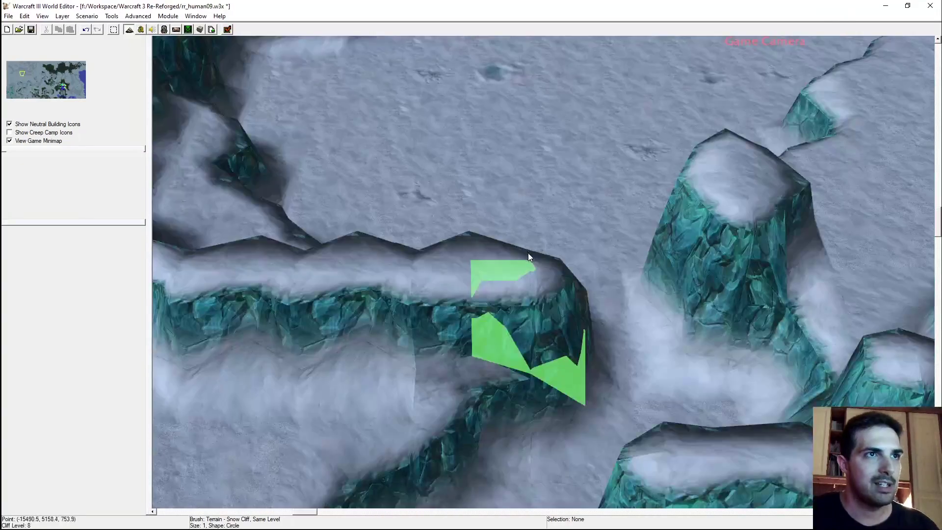
right_click_drag(529, 253, 449, 287)
key("p")
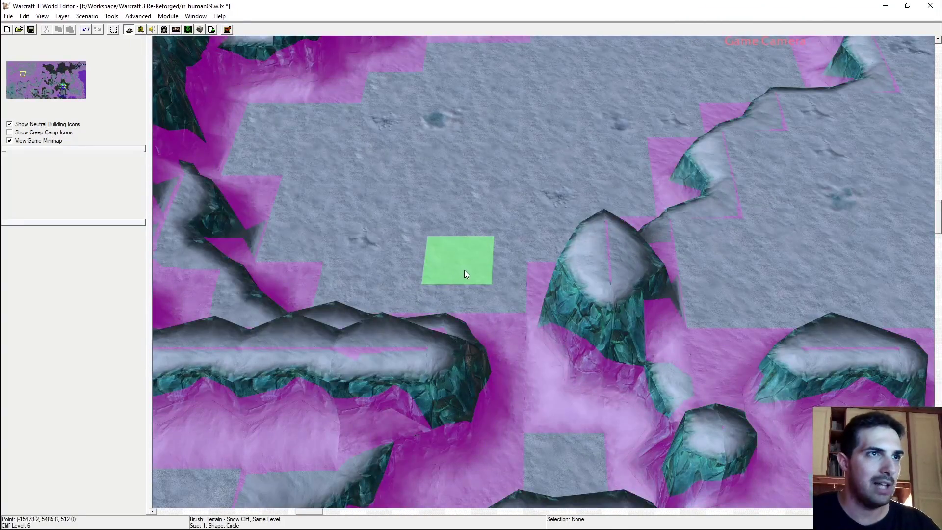
key("p")
key("Down")
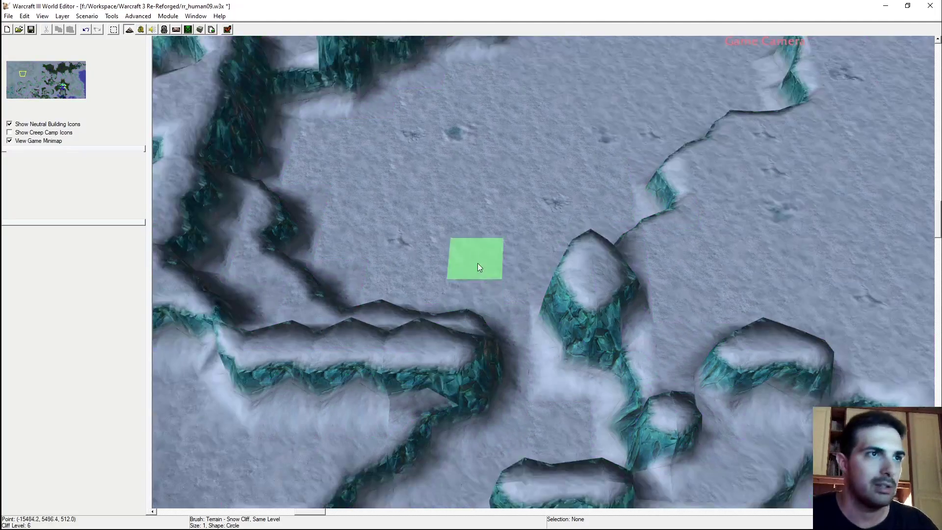
Raise a chain of ledges and a separate knoll just inside the western edge of the low plateau east of the valley
scroll(574, 245, "down", 2)
right_click_drag(574, 244, 481, 493, "ctrl")
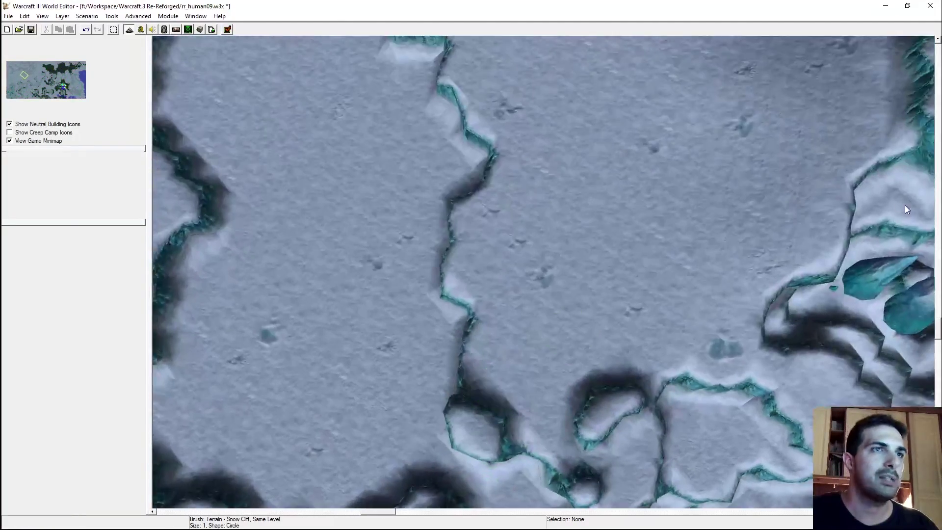
scroll(579, 238, "down", 1)
mouse_move(579, 237)
right_mouse_down()
mouse_move(659, 302)
mouse_move(609, 205)
mouse_move(586, 207)
right_mouse_up()
scroll(608, 205, "down", 3)
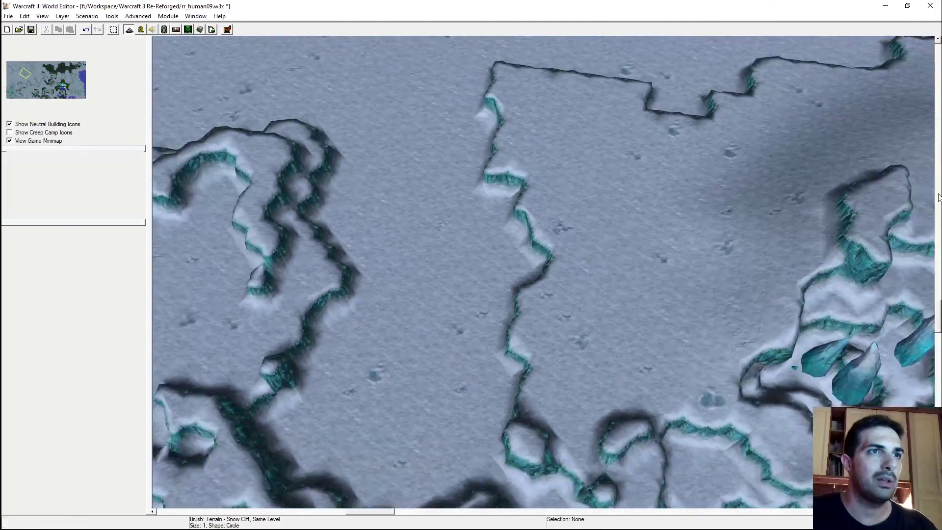
scroll(873, 199, "up", 1)
left_click(560, 339)
left_click_drag(558, 343, 552, 363)
right_click_drag(569, 417, 592, 252)
left_click_drag(567, 243, 616, 310)
left_click_drag(606, 346, 584, 360)
mouse_move(590, 397)
right_mouse_down()
mouse_move(620, 252)
mouse_move(624, 177)
right_mouse_up()
Widen the new ledges on the low eastern plateau into a broad, irregular tier and join it to the plateau's western edge using Same Level
key("ctrl+shift+c")
scroll(533, 228, "down", 2)
scroll(644, 221, "up", 2)
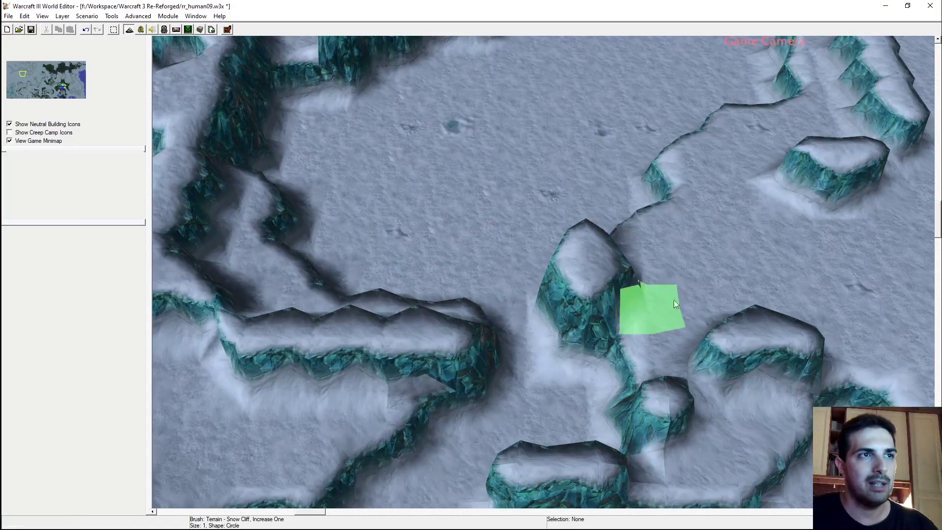
right_click_drag(726, 152, 353, 277)
scroll(356, 349, "down", 3)
mouse_move(548, 346)
left_mouse_down()
mouse_move(576, 289)
mouse_move(634, 320)
mouse_move(636, 260)
mouse_move(607, 336)
left_mouse_up()
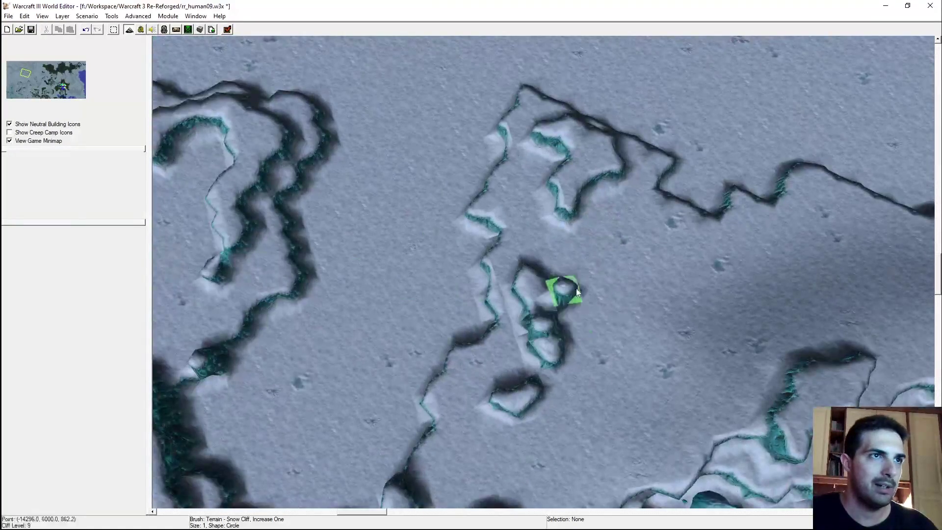
key("ctrl+z")
right_click_drag(607, 335, 535, 220)
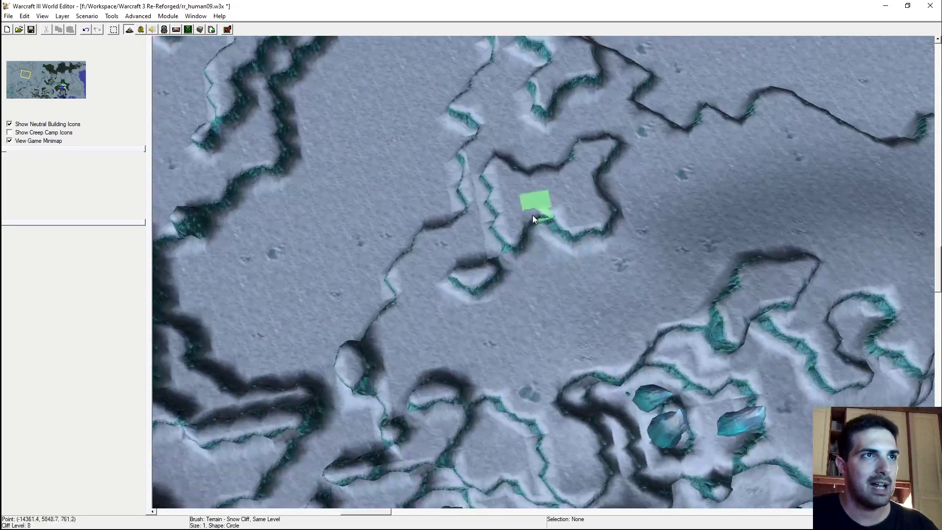
left_click_drag(533, 216, 485, 331)
right_click_drag(479, 214, 513, 337)
left_click_drag(513, 337, 502, 323)
mouse_move(551, 151)
right_mouse_down()
mouse_move(554, 295)
mouse_move(614, 240)
mouse_move(616, 250)
right_mouse_up()
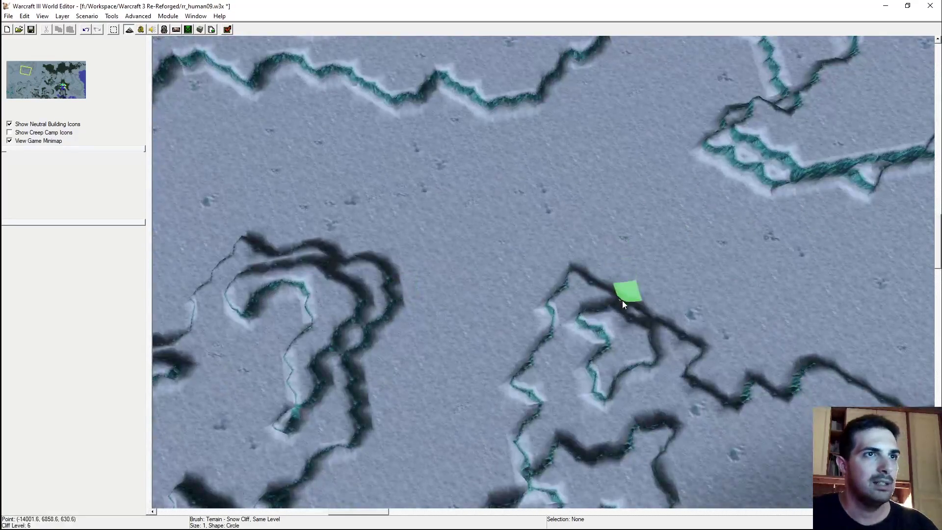
Raise irregular stacked ledges on the rounded terrace midway along the cliff range north of the valley with Increase One
right_click_drag(603, 303, 540, 365)
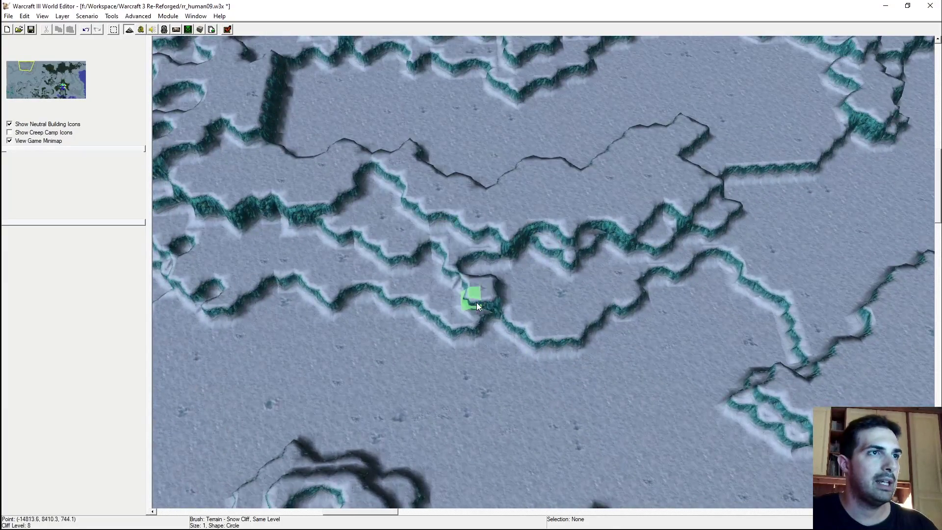
right_click_drag(475, 303, 887, 205)
left_click_drag(711, 287, 719, 238)
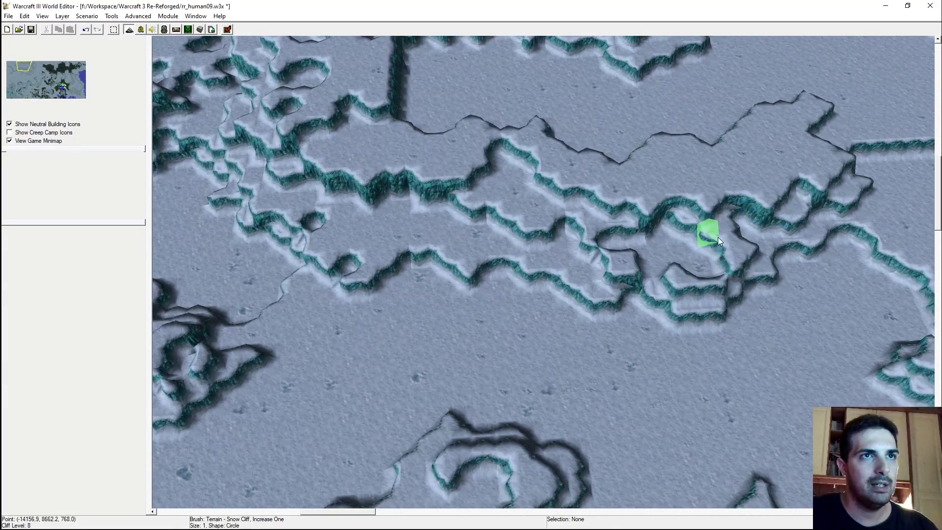
right_click_drag(740, 221, 802, 274)
Extend the northern cliff range's tiers westward with uneven ledges, a detached mound and small knolls, using Same Level and Increase One
left_click(865, 193)
mouse_move(631, 239)
left_mouse_down()
mouse_move(593, 253)
mouse_move(544, 296)
left_mouse_up()
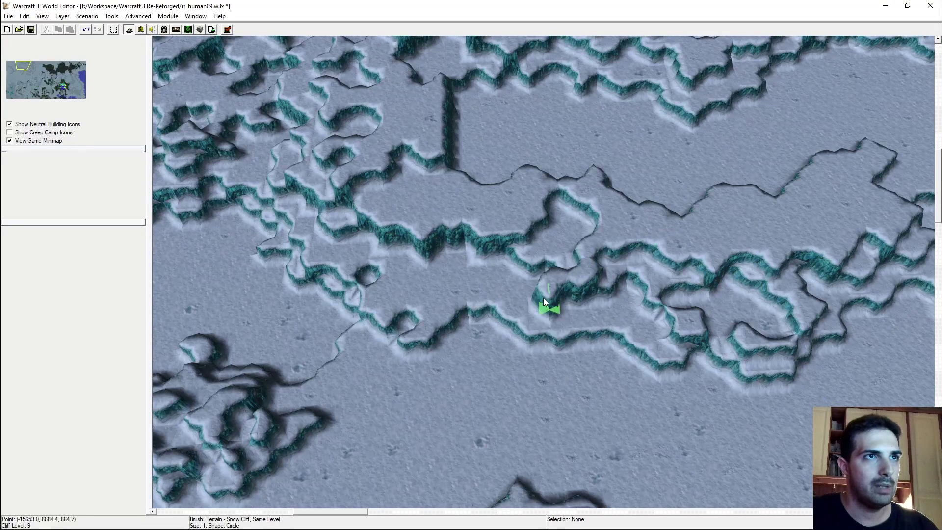
left_click_drag(577, 234, 605, 245)
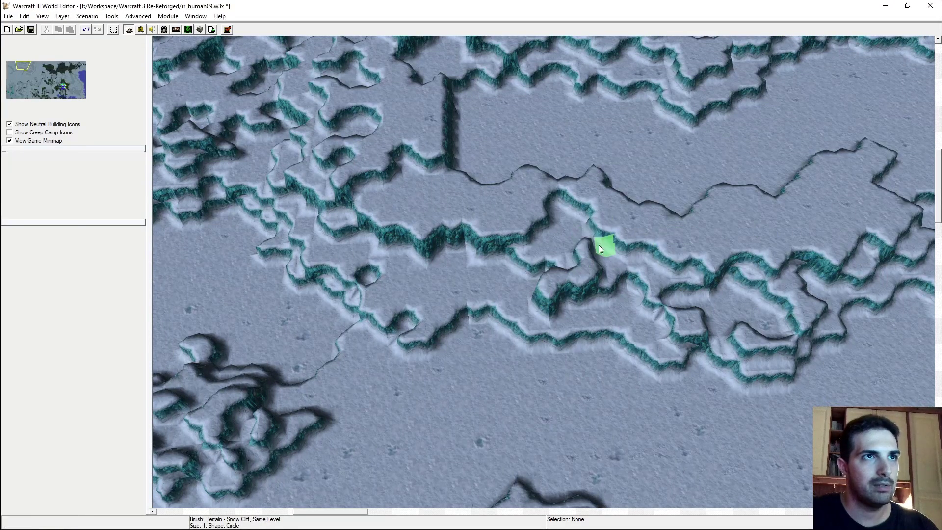
right_click_drag(557, 247, 547, 300, "ctrl")
left_click_drag(538, 287, 494, 281)
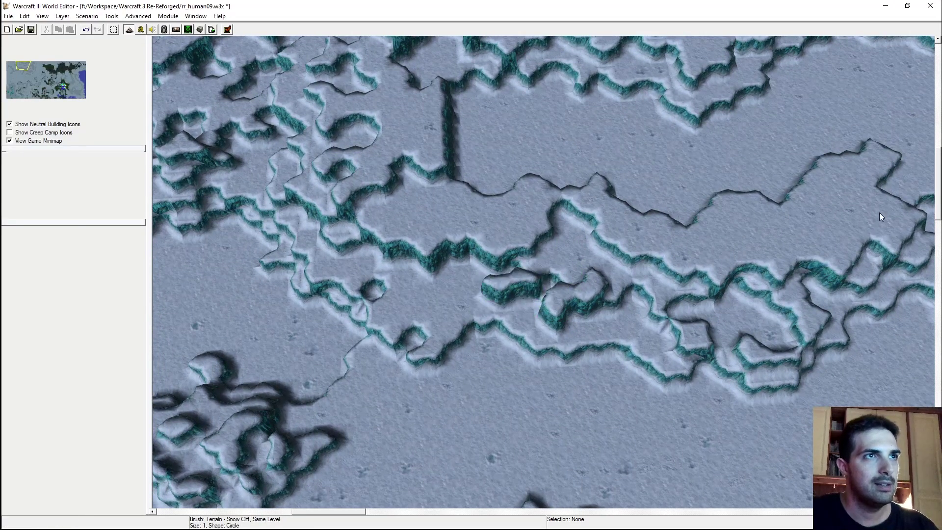
mouse_move(707, 237)
left_mouse_down()
mouse_move(589, 216)
mouse_move(462, 225)
mouse_move(446, 204)
left_mouse_up()
right_click_drag(446, 204, 436, 310)
left_click(416, 186)
key("ctrl+z")
right_click_drag(429, 214, 420, 258)
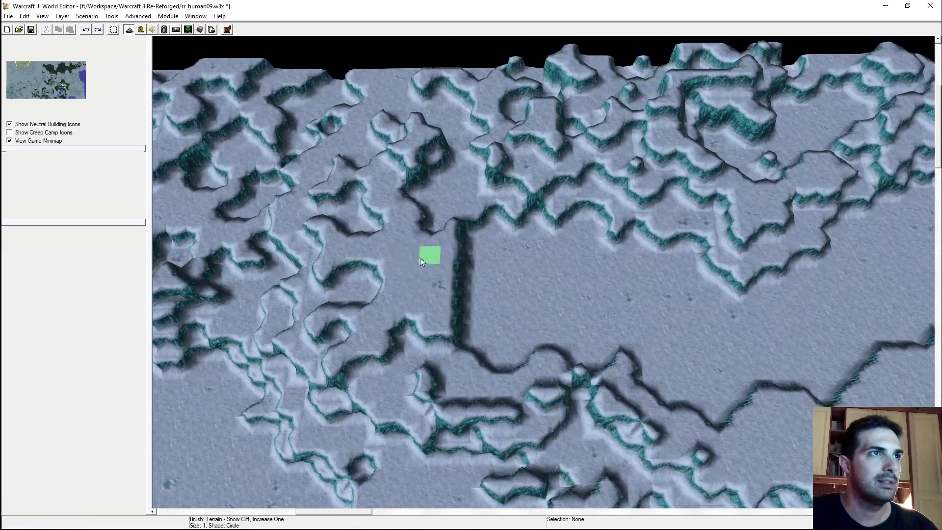
left_click(399, 275)
key("ctrl+z")
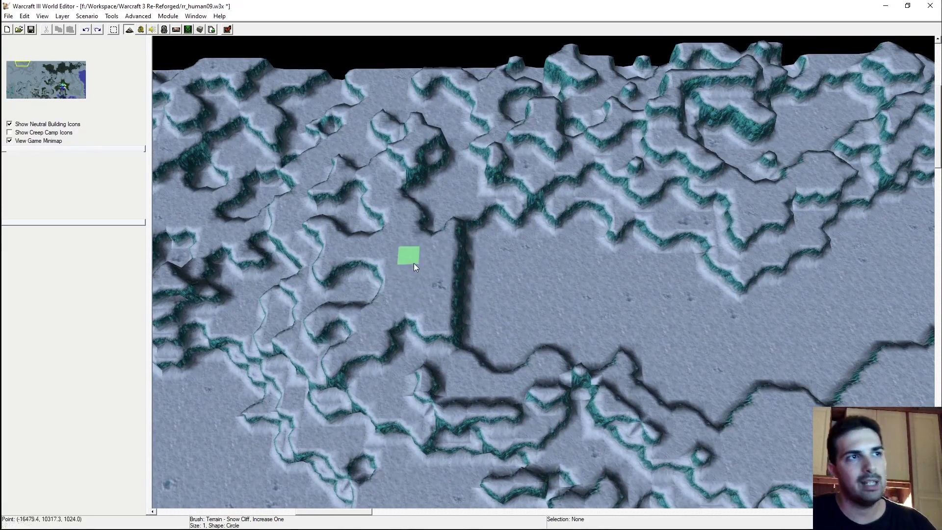
Raise scattered ledges and small knolls on the open plateau by the northern border, west of the crystal-topped cliffs, with Increase One
right_click_drag(513, 221, 424, 312)
right_click_drag(538, 252, 428, 265)
right_click_drag(619, 282, 523, 336)
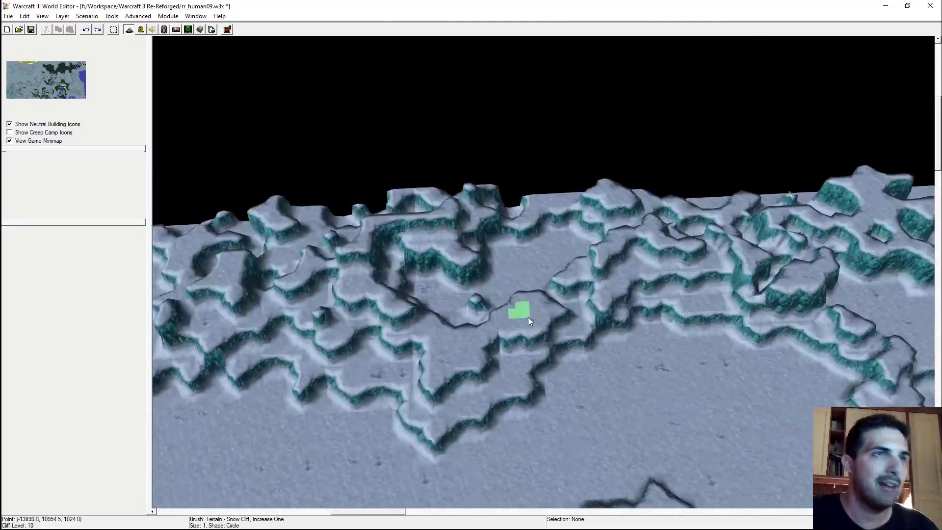
right_click_drag(697, 238, 449, 223)
right_click_drag(611, 309, 460, 241)
mouse_move(491, 243)
left_mouse_down()
mouse_move(594, 199)
mouse_move(635, 214)
mouse_move(579, 205)
left_mouse_up()
key("ctrl+z")
mouse_move(516, 219)
right_mouse_down()
mouse_move(512, 241)
mouse_move(477, 262)
mouse_move(445, 310)
right_mouse_up()
mouse_move(455, 252)
left_mouse_down()
mouse_move(470, 281)
mouse_move(481, 281)
mouse_move(456, 263)
left_mouse_up()
mouse_move(537, 213)
right_mouse_down()
mouse_move(507, 263)
mouse_move(510, 278)
right_mouse_up()
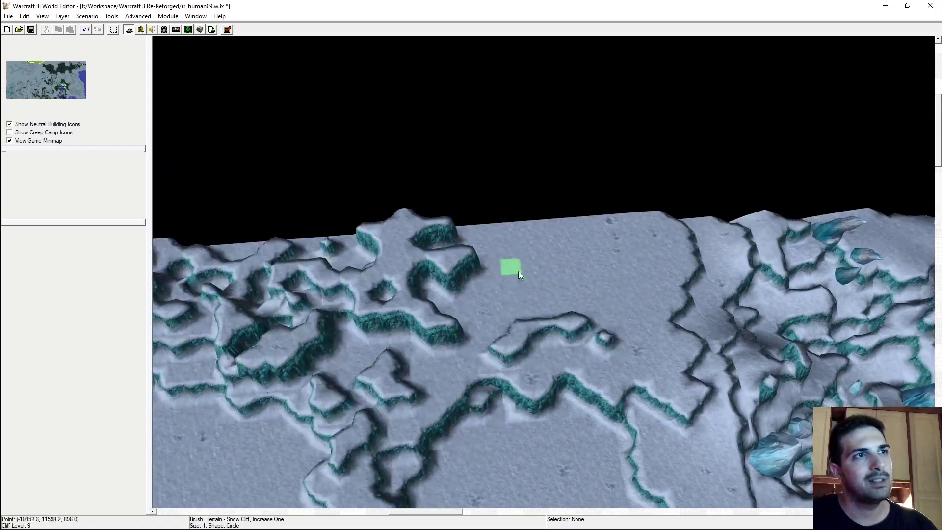
right_click_drag(584, 285, 528, 267)
mouse_move(854, 194)
right_mouse_down()
mouse_move(714, 250)
mouse_move(496, 206)
mouse_move(367, 248)
right_mouse_up()
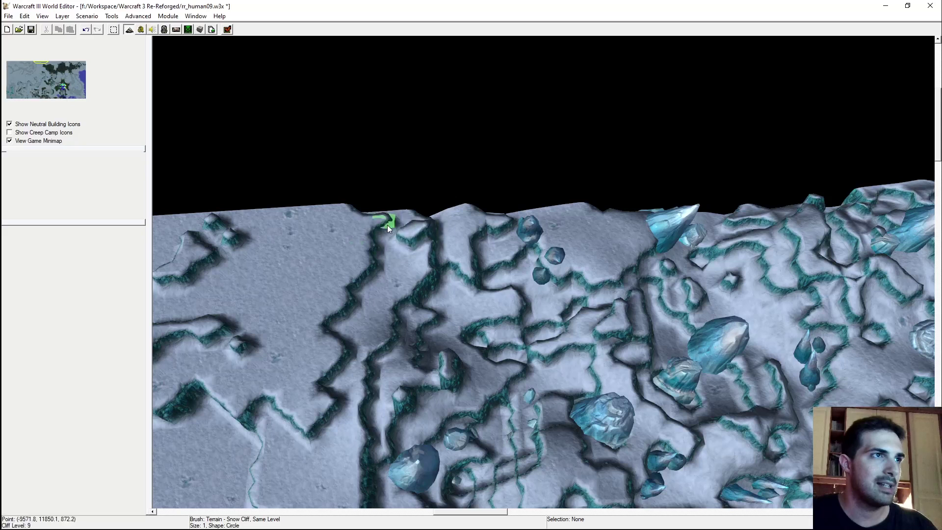
Build a high tier along the northern border above the crystal-topped cliffs and extend it eastward with Same Level
mouse_move(387, 225)
left_mouse_down()
mouse_move(457, 208)
mouse_move(422, 213)
left_mouse_up()
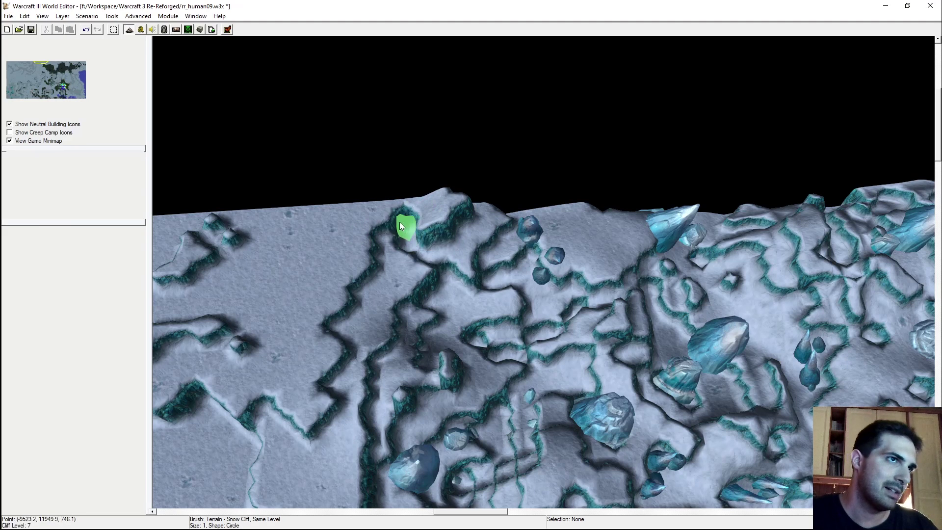
right_click_drag(388, 216, 461, 204, "ctrl")
mouse_move(478, 199)
left_mouse_down()
mouse_move(561, 210)
mouse_move(550, 208)
left_mouse_up()
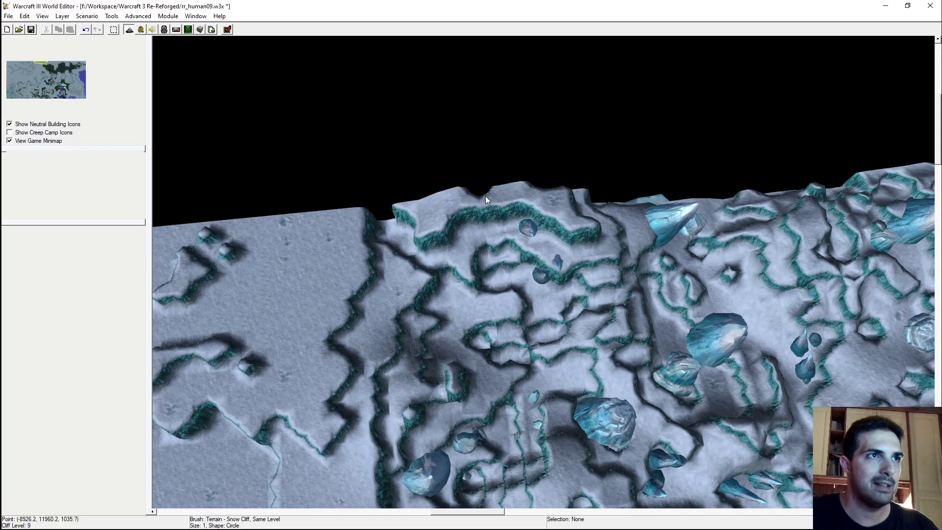
mouse_move(483, 198)
right_mouse_down()
mouse_move(445, 246)
mouse_move(417, 251)
mouse_move(429, 265)
mouse_move(482, 205)
right_mouse_up()
Extend the plateau eastward to the foot of the high border tier and reshape the cliff edge between them with Same Level
mouse_move(482, 205)
left_mouse_down()
mouse_move(455, 263)
mouse_move(470, 237)
left_mouse_up()
right_click_drag(428, 300, 463, 268)
mouse_move(463, 268)
left_mouse_down()
mouse_move(456, 255)
mouse_move(496, 245)
left_mouse_up()
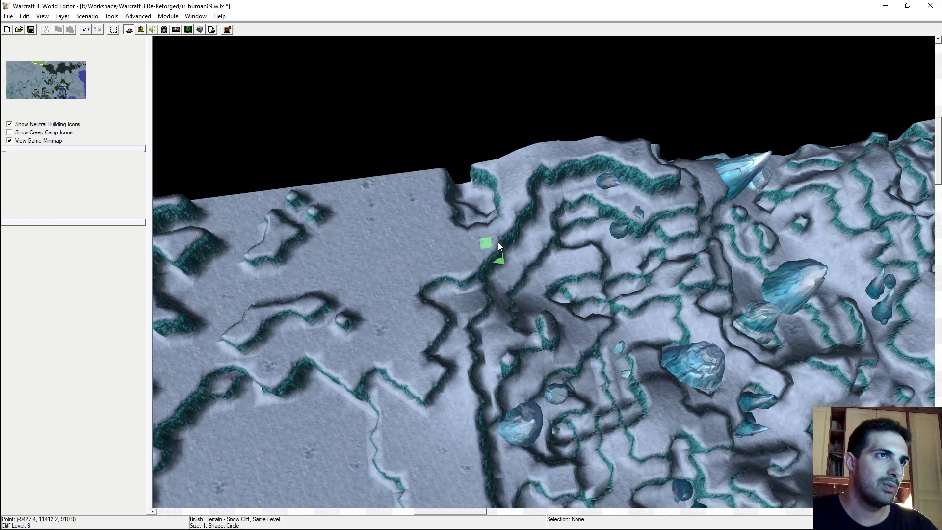
right_click_drag(497, 245, 495, 272)
Carve an irregular sunken basin into the border plateau and extend its jagged rim southwest through the existing ledges with Same Level
mouse_move(455, 280)
left_mouse_down()
mouse_move(415, 269)
mouse_move(385, 309)
mouse_move(392, 286)
left_mouse_up()
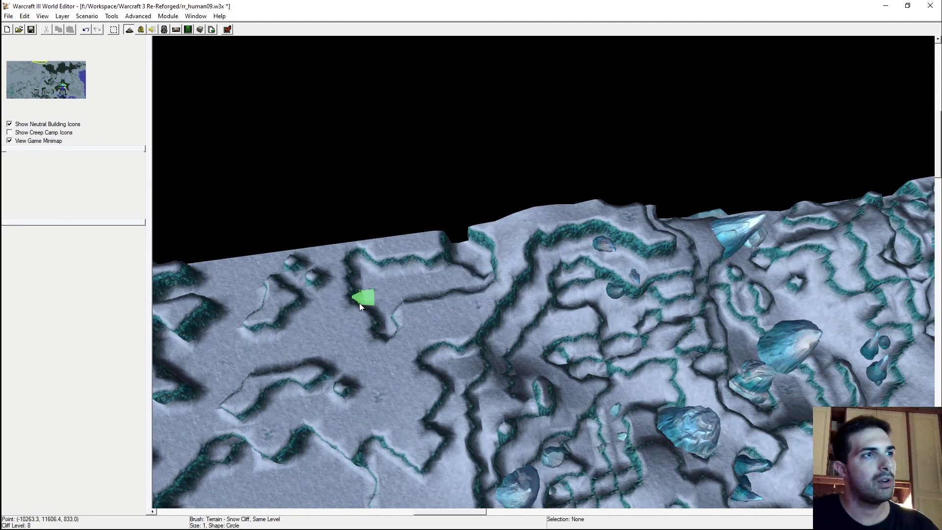
right_click_drag(360, 302, 402, 278)
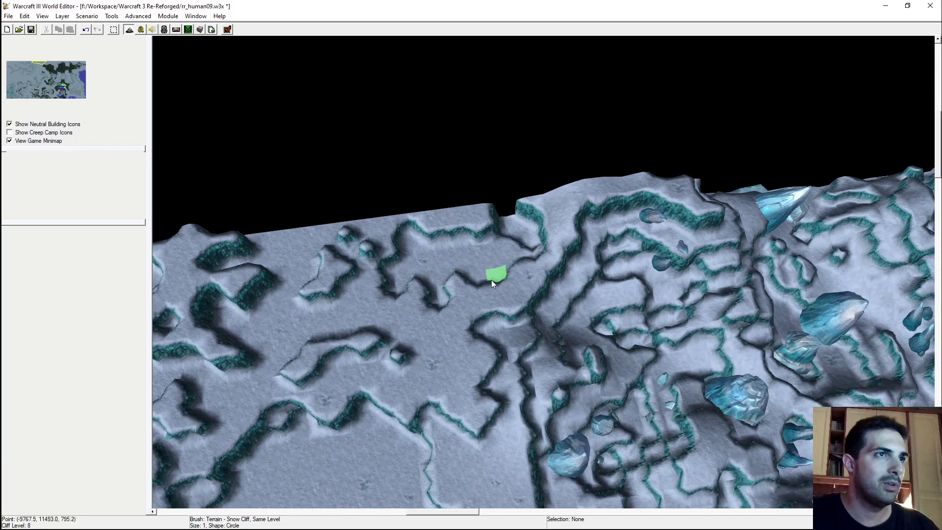
right_click_drag(448, 227, 396, 252)
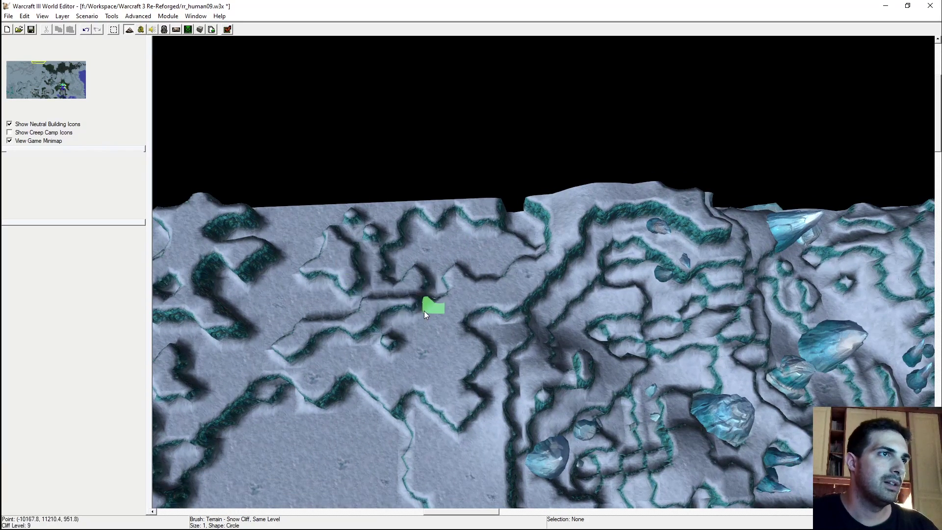
mouse_move(413, 361)
right_mouse_down()
mouse_move(496, 308)
mouse_move(459, 249)
right_mouse_up()
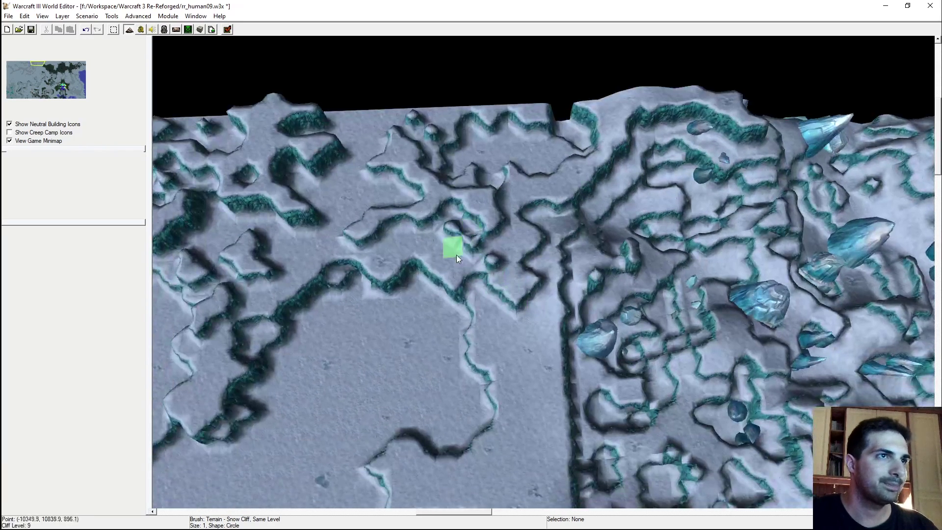
left_click_drag(452, 261, 438, 268)
Break up the straight western wall of the crystal-topped cliffs into an irregular edge south of the plateau, using Same Level
mouse_move(520, 258)
right_mouse_down("ctrl")
mouse_move(569, 217)
mouse_move(559, 218)
right_mouse_up("ctrl")
left_click_drag(559, 218, 533, 261)
mouse_move(533, 261)
right_mouse_down("ctrl")
mouse_move(463, 291)
mouse_move(509, 316)
mouse_move(422, 316)
right_mouse_up("ctrl")
mouse_move(506, 321)
right_mouse_down("ctrl")
mouse_move(430, 314)
mouse_move(459, 316)
mouse_move(502, 275)
right_mouse_up("ctrl")
mouse_move(474, 312)
right_mouse_down("ctrl")
mouse_move(480, 402)
mouse_move(482, 284)
right_mouse_up("ctrl")
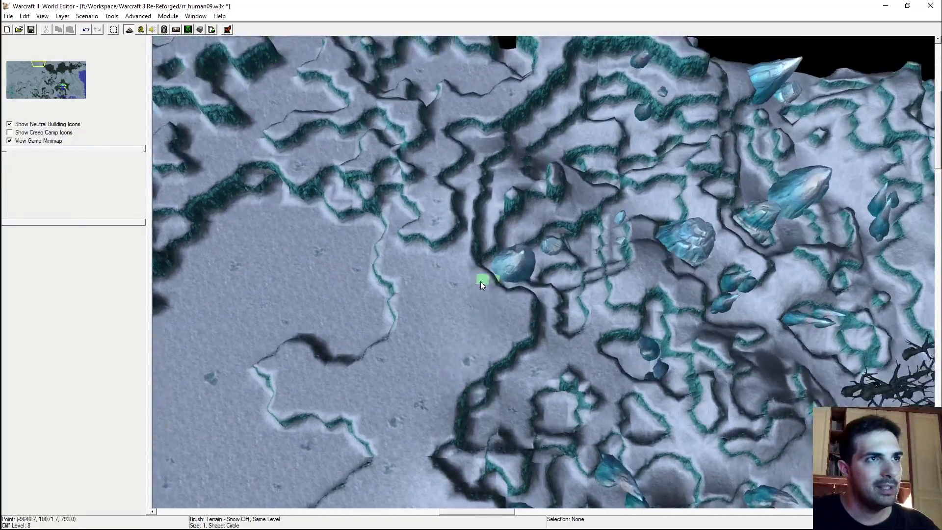
Cut a low pass into the crystal cliffs' western wall and link its tier westward to the low plateau's edge with Same Level
left_click_drag(531, 344, 490, 354)
mouse_move(490, 331)
right_mouse_down("ctrl")
mouse_move(457, 285)
mouse_move(437, 206)
mouse_move(473, 275)
right_mouse_up("ctrl")
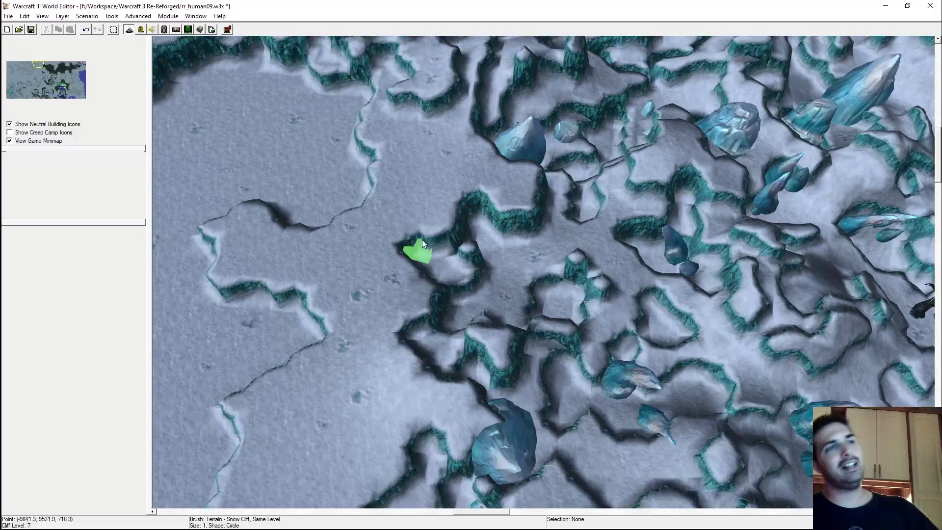
right_click_drag(388, 251, 432, 325, "ctrl")
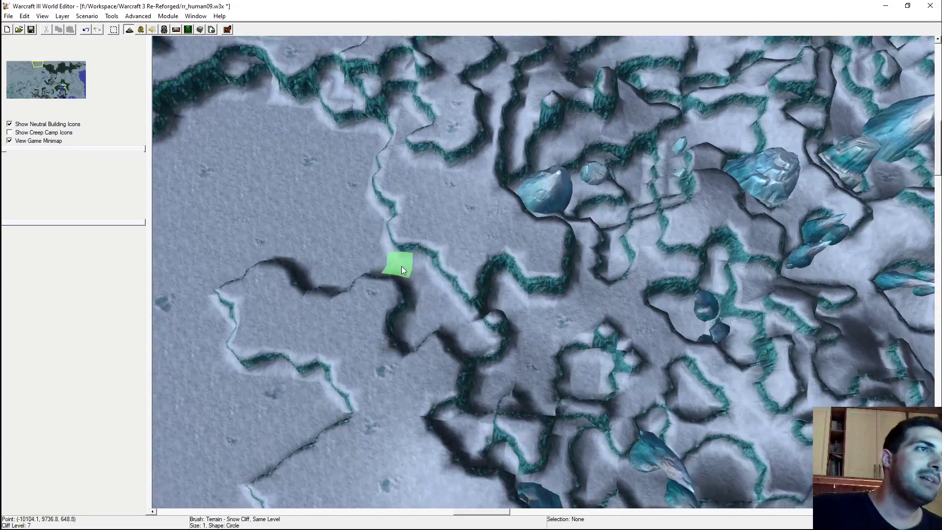
Examine the new cliff junction and the neighbouring crystal-topped cliffs both up close and from farther out
scroll(522, 269, "up", 5)
scroll(492, 320, "down", 3)
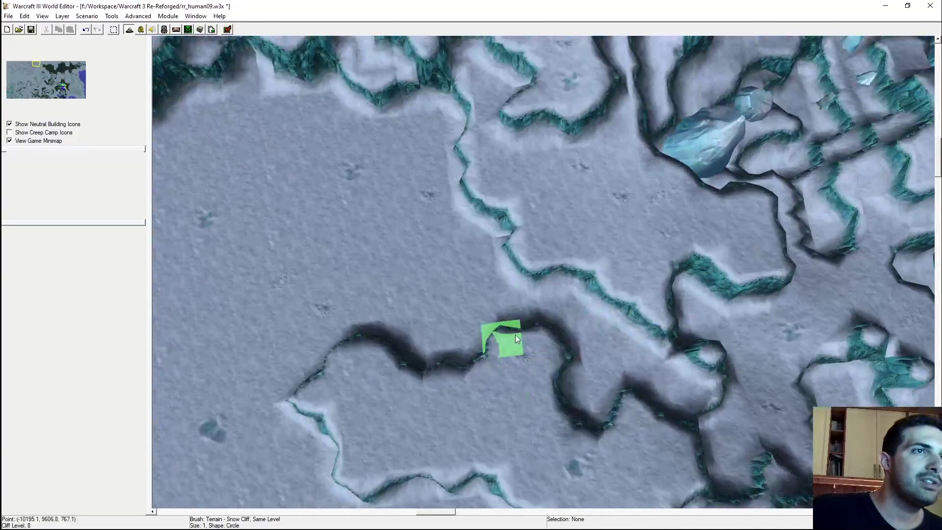
scroll(588, 337, "up", 3)
scroll(514, 267, "up", 3)
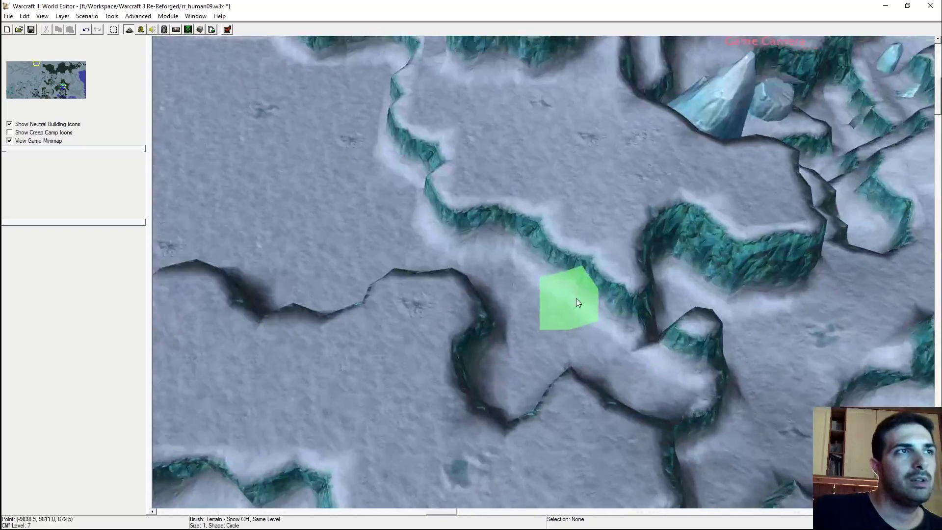
scroll(576, 293, "up", 2)
scroll(540, 275, "up", 2)
scroll(551, 268, "down", 6)
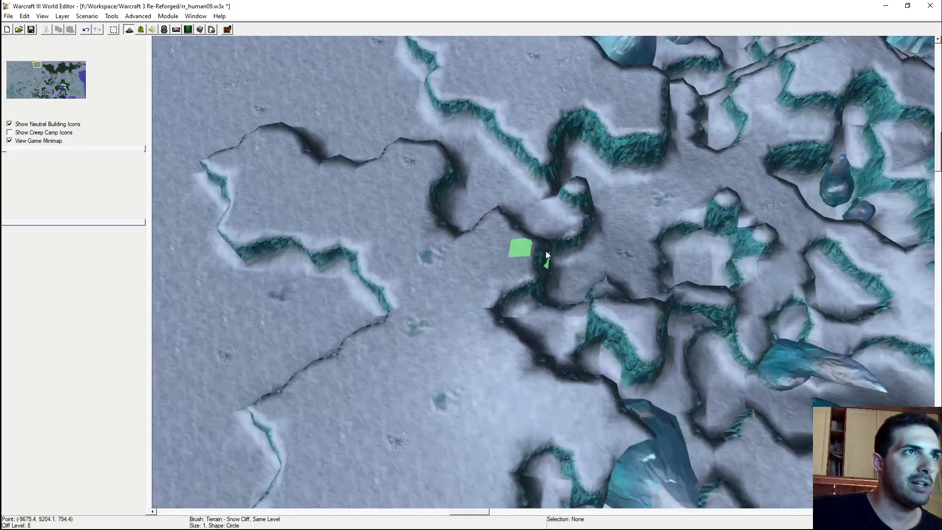
scroll(536, 167, "down", 2)
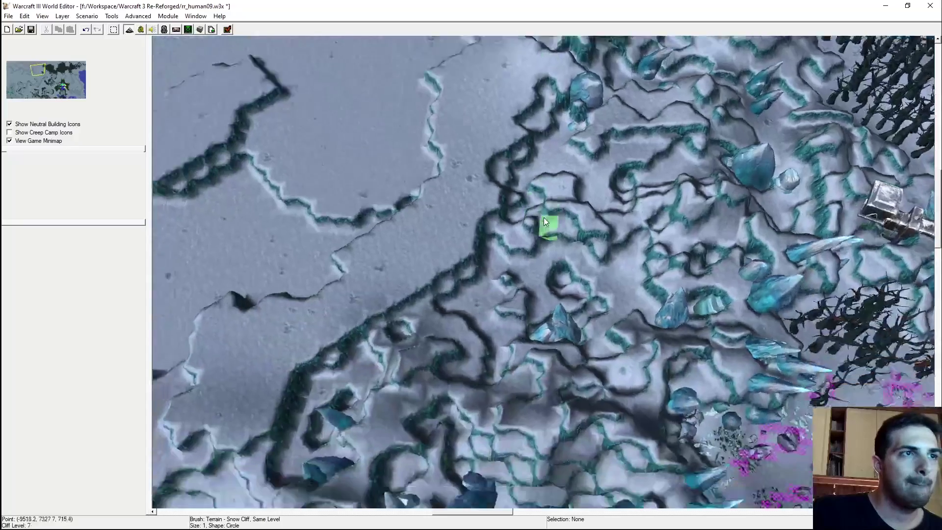
scroll(552, 163, "up", 4)
scroll(734, 219, "down", 3)
scroll(383, 231, "up", 3)
scroll(475, 221, "down", 4)
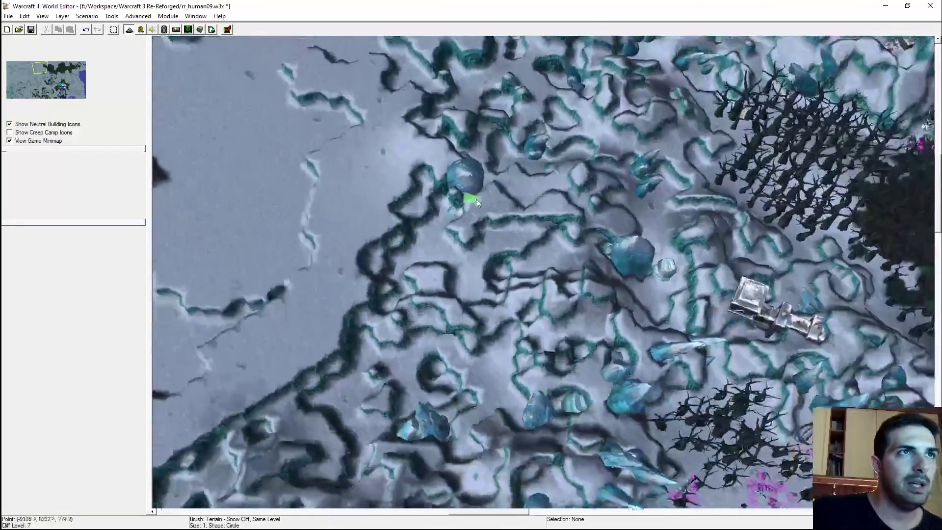
scroll(404, 76, "up", 3)
scroll(414, 120, "up", 4)
scroll(514, 231, "up", 3)
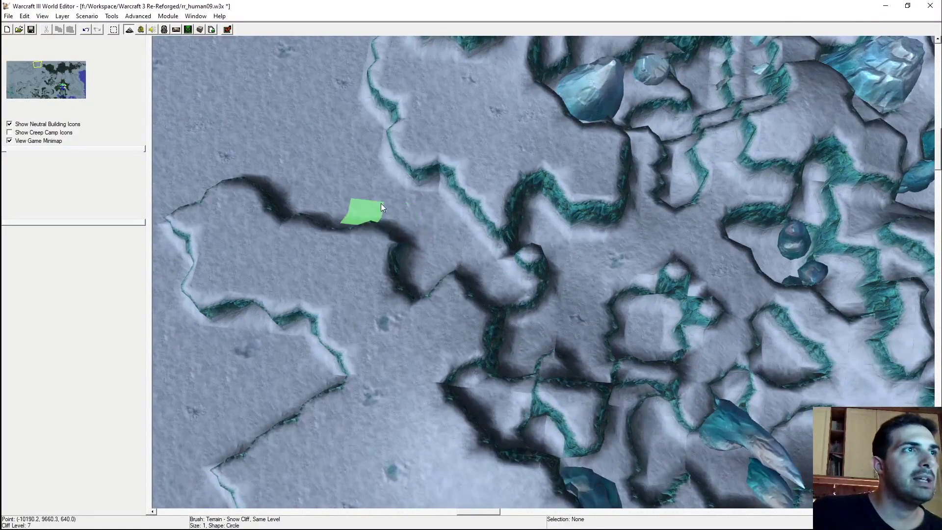
Reshape the linking tier's southern edge into a winding diagonal cliff running down to the crystal-topped cliffs with Same Level
mouse_move(381, 203)
left_mouse_down()
mouse_move(383, 237)
mouse_move(367, 249)
mouse_move(443, 281)
mouse_move(463, 310)
left_mouse_up()
scroll(452, 290, "down", 2)
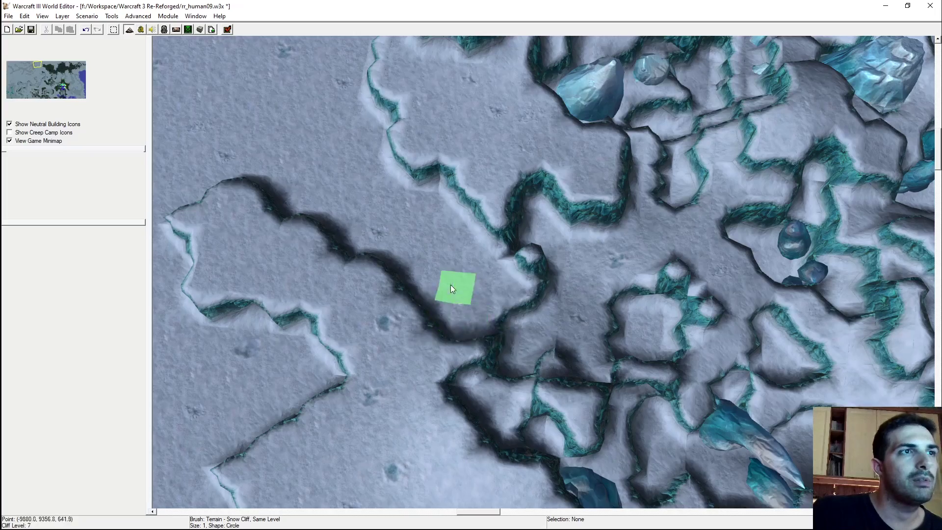
scroll(454, 308, "up", 3)
scroll(456, 339, "down", 2)
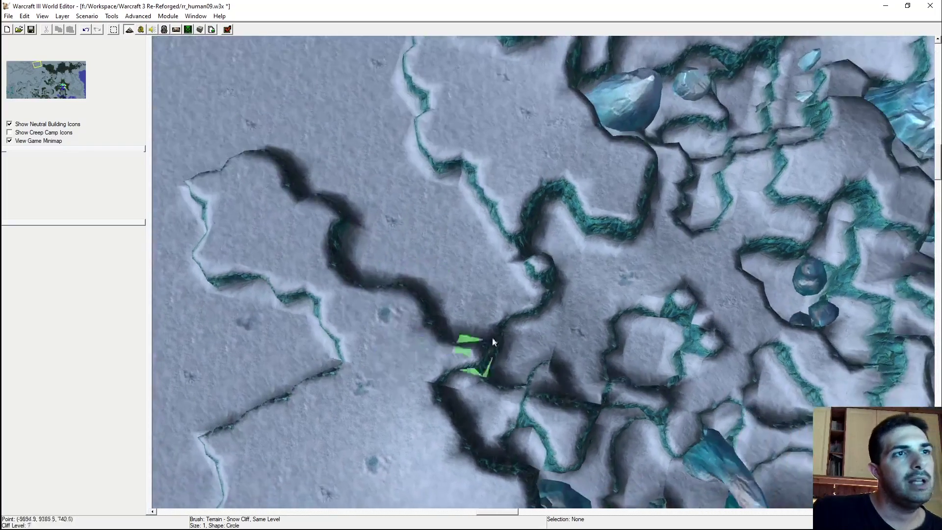
Clear most of the walled mound inside the low pass and form a broad ledge against the crystal cliffs on its eastern side
scroll(635, 331, "up", 3)
mouse_move(638, 328)
left_mouse_down()
mouse_move(664, 304)
mouse_move(658, 329)
left_mouse_up()
scroll(607, 348, "up", 3)
scroll(459, 343, "down", 2)
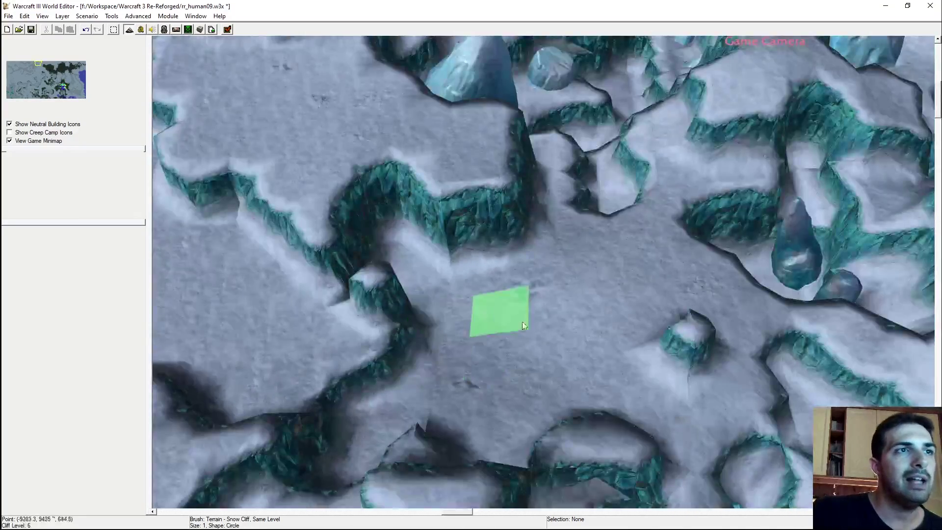
scroll(566, 290, "up", 3)
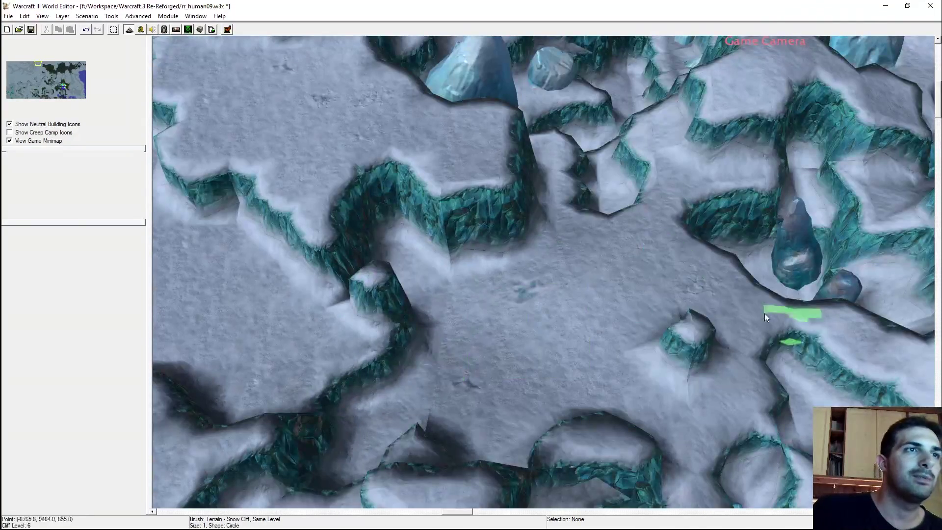
left_click(714, 309)
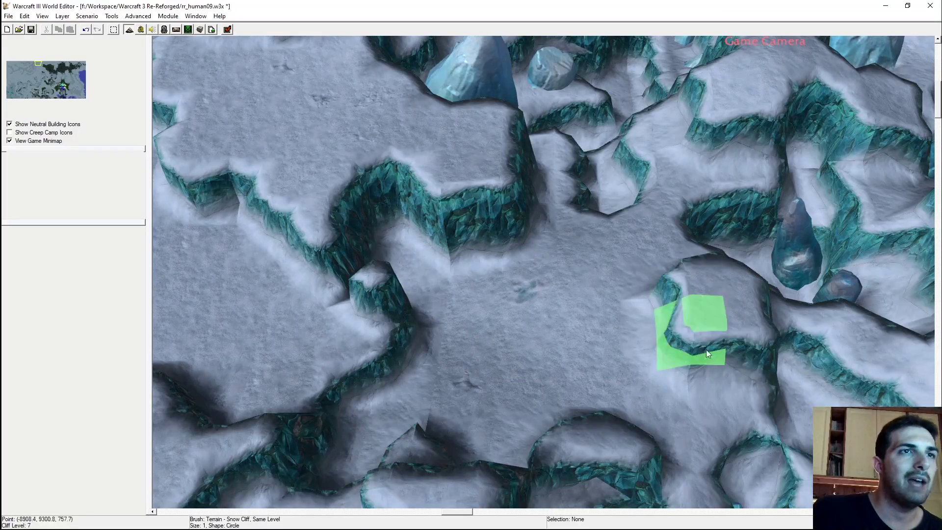
Check the pass's walkable ground with the pathing display and level the small knoll into a rounded edge of the linking tier
key("p")
scroll(577, 329, "up", 3)
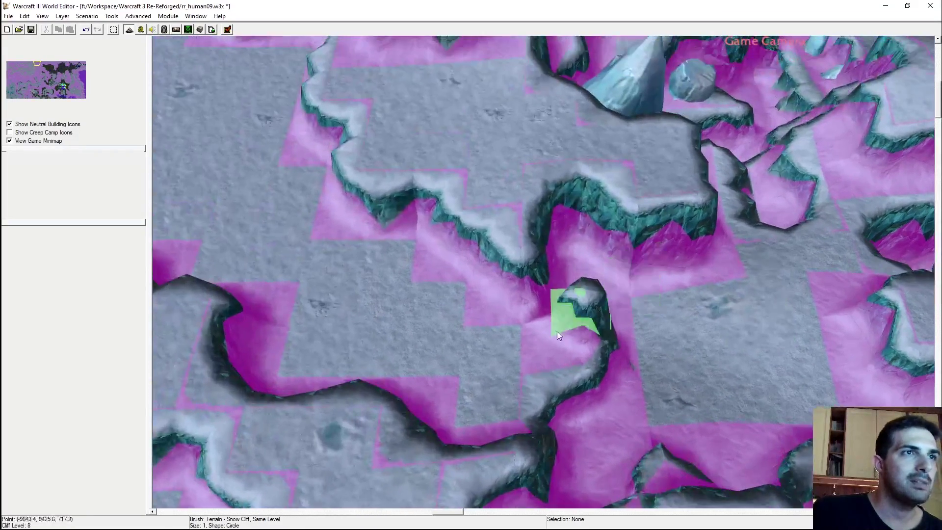
scroll(638, 285, "down", 1)
key("p")
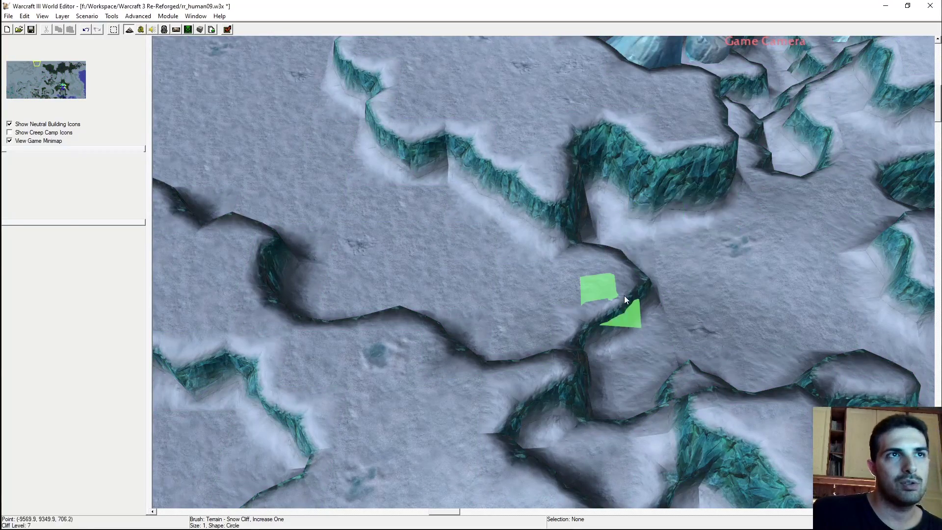
scroll(604, 219, "down", 2)
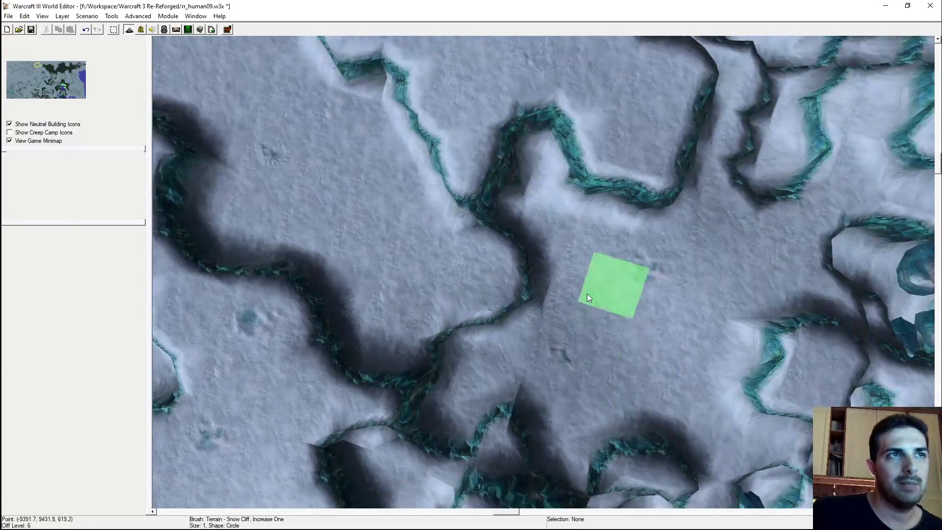
scroll(599, 310, "down", 2)
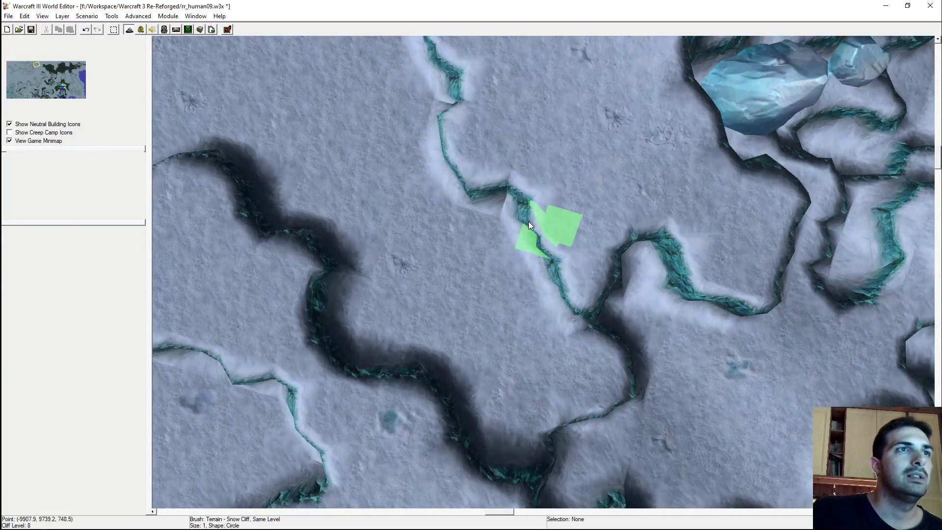
Carve a deeper curved notch into the winding cliff west of the crystal-topped cliffs with Same Level
scroll(550, 265, "up", 1)
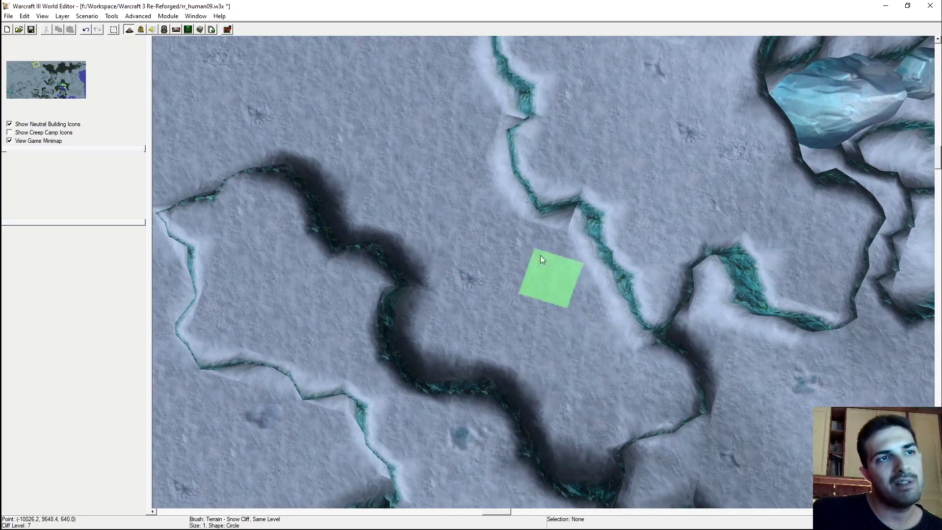
right_click_drag(535, 269, 532, 297)
left_click_drag(557, 259, 585, 213)
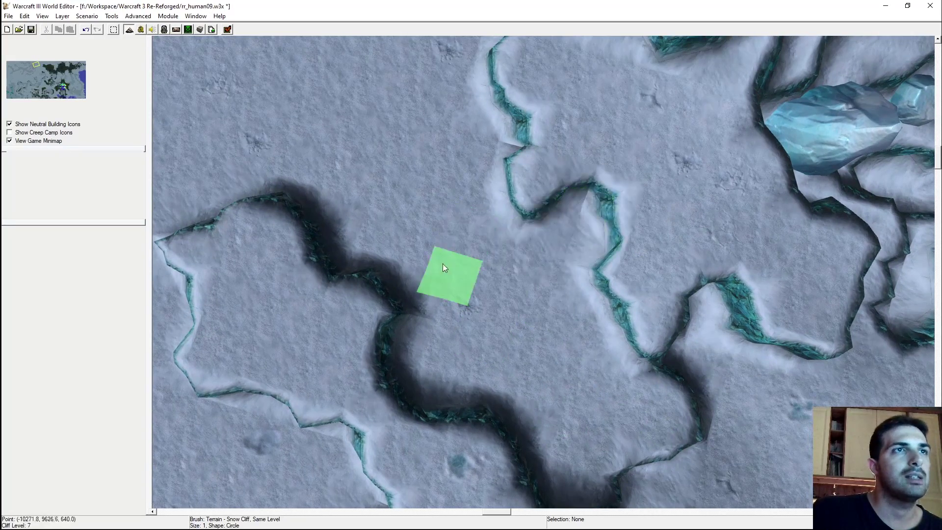
Raise stacked, uneven tiers and small knolls along the ridge southwest of the crystal-topped cliffs with Increase One
scroll(457, 245, "down", 2)
right_click_drag(477, 215, 657, 169)
scroll(549, 270, "down", 2)
right_click_drag(550, 270, 566, 198)
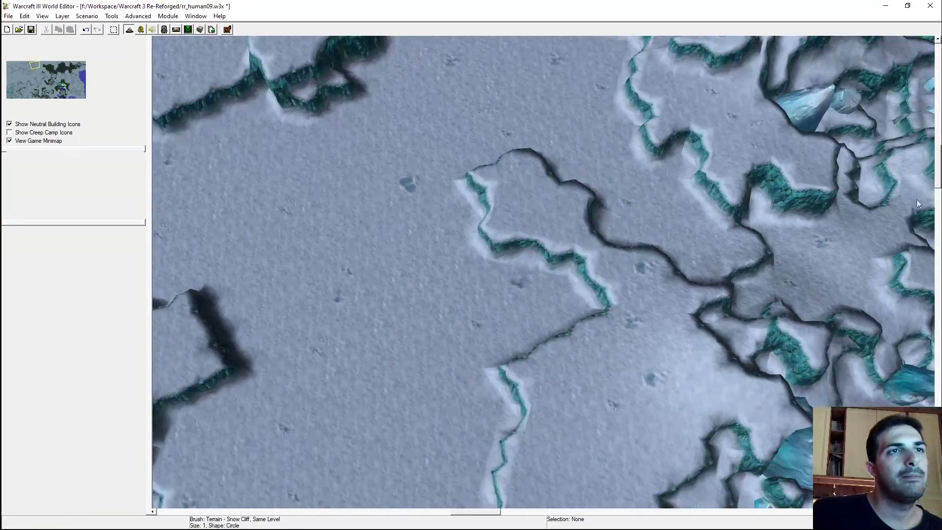
mouse_move(513, 177)
left_mouse_down()
mouse_move(569, 230)
mouse_move(616, 312)
mouse_move(563, 394)
left_mouse_up()
right_click_drag(563, 394, 608, 270)
left_click_drag(608, 270, 550, 368)
mouse_move(551, 368)
right_mouse_down()
mouse_move(543, 374)
mouse_move(534, 342)
right_mouse_up()
mouse_move(534, 342)
left_mouse_down()
mouse_move(440, 372)
mouse_move(475, 351)
left_mouse_up()
mouse_move(475, 352)
right_mouse_down()
mouse_move(543, 315)
mouse_move(490, 348)
right_mouse_up()
left_click_drag(490, 348, 591, 300)
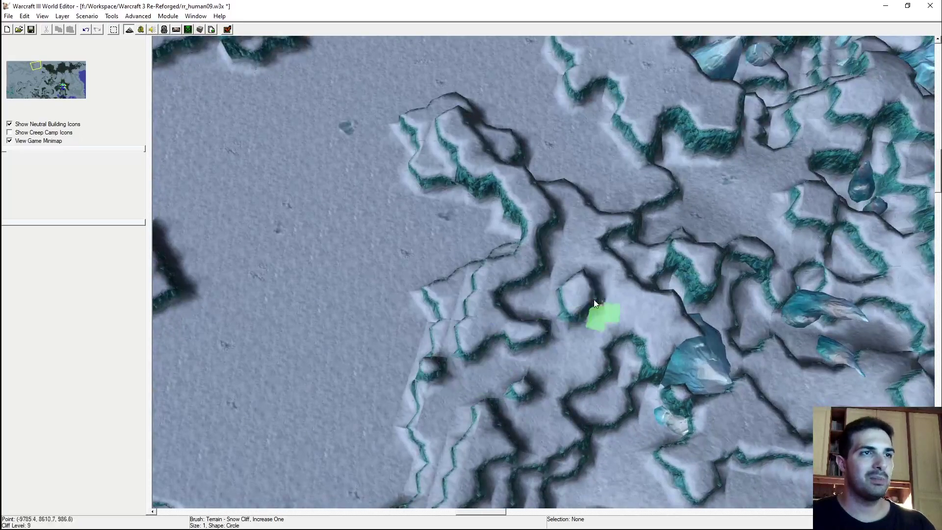
Build additional raised tiers on the separate plateau farther west with Increase One, undoing the unwanted stroke
mouse_move(540, 280)
right_mouse_down()
mouse_move(534, 267)
mouse_move(549, 291)
mouse_move(490, 223)
mouse_move(509, 270)
mouse_move(479, 334)
right_mouse_up()
mouse_move(479, 335)
left_mouse_down()
mouse_move(645, 332)
mouse_move(714, 240)
mouse_move(729, 317)
mouse_move(656, 255)
left_mouse_up()
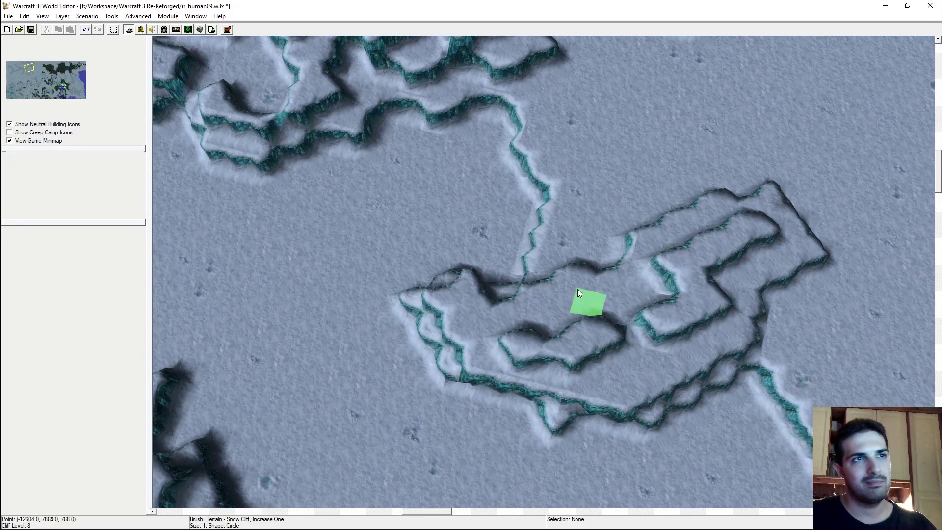
left_click_drag(578, 290, 634, 366)
mouse_move(610, 285)
left_mouse_down()
mouse_move(628, 296)
mouse_move(613, 370)
mouse_move(631, 365)
left_mouse_up()
right_click_drag(631, 364, 591, 290, "ctrl")
key("ctrl+z")
right_click_drag(547, 324, 518, 213)
Reshape the tiered western plateau's southern and northern edges into irregular spurs and recesses with Same Level
left_click(854, 192)
right_click_drag(532, 280, 525, 317, "ctrl")
mouse_move(530, 322)
left_mouse_down()
mouse_move(583, 342)
mouse_move(535, 338)
mouse_move(506, 303)
mouse_move(544, 301)
mouse_move(524, 286)
left_mouse_up()
right_click_drag(523, 281, 564, 317)
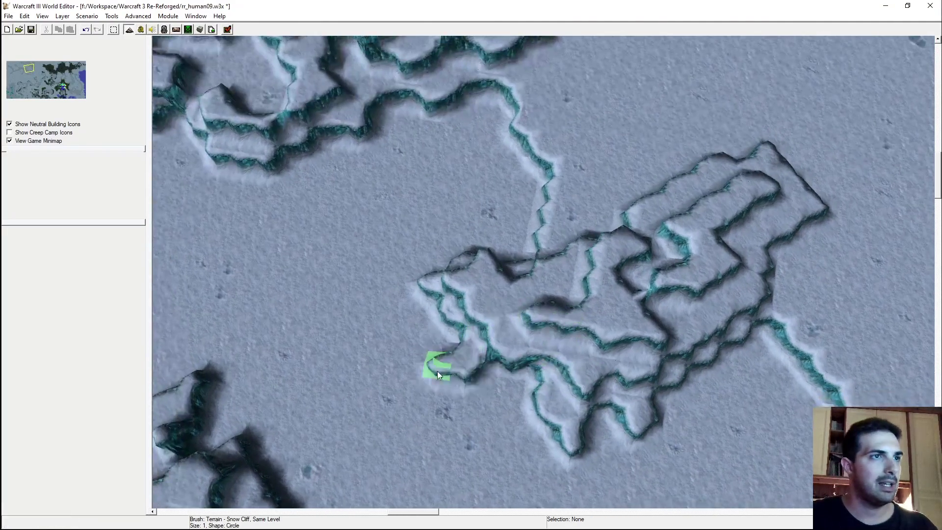
mouse_move(474, 320)
left_mouse_down()
mouse_move(582, 410)
mouse_move(498, 396)
mouse_move(499, 254)
left_mouse_up()
scroll(498, 255, "down", 3)
scroll(584, 280, "up", 4)
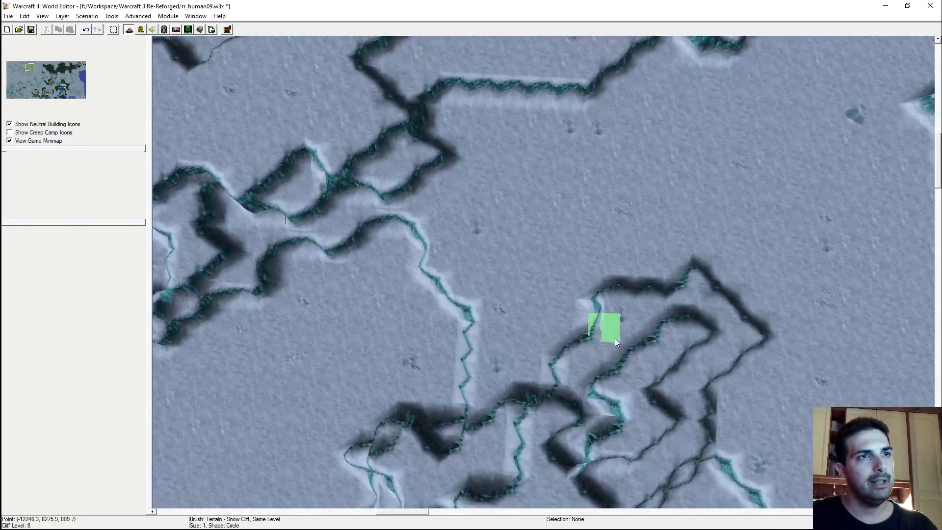
Run a straight diagonal cliff from the western plateau's stepped southeast flank to the neighbouring eastern ridge with Same Level
right_click_drag(614, 338, 549, 234)
scroll(611, 249, "up", 3)
right_click_drag(611, 248, 615, 148)
mouse_move(582, 231)
left_mouse_down()
mouse_move(627, 252)
mouse_move(591, 261)
mouse_move(696, 279)
mouse_move(669, 326)
mouse_move(716, 336)
left_mouse_up()
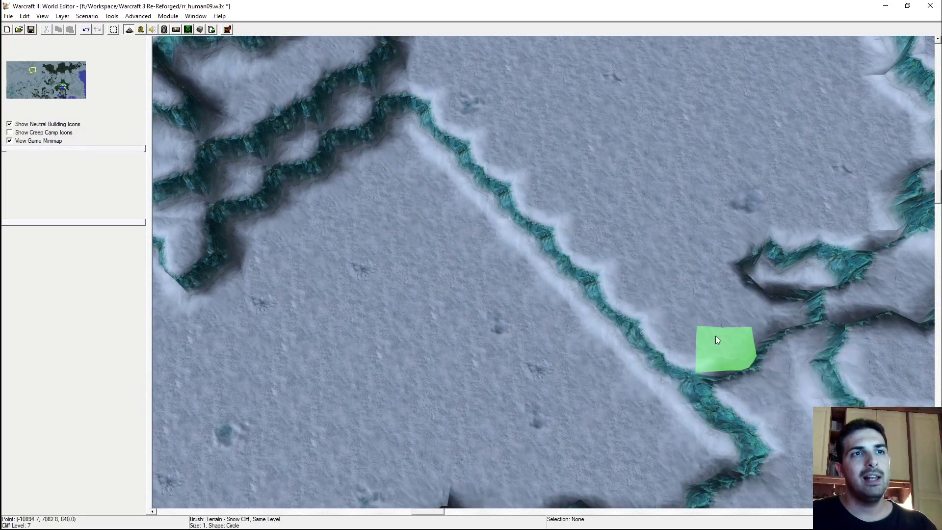
Try to turn the straight diagonal cliff between the two ridges into one wide slope with the Snow Cliff Ramp brush
scroll(462, 225, "up", 3)
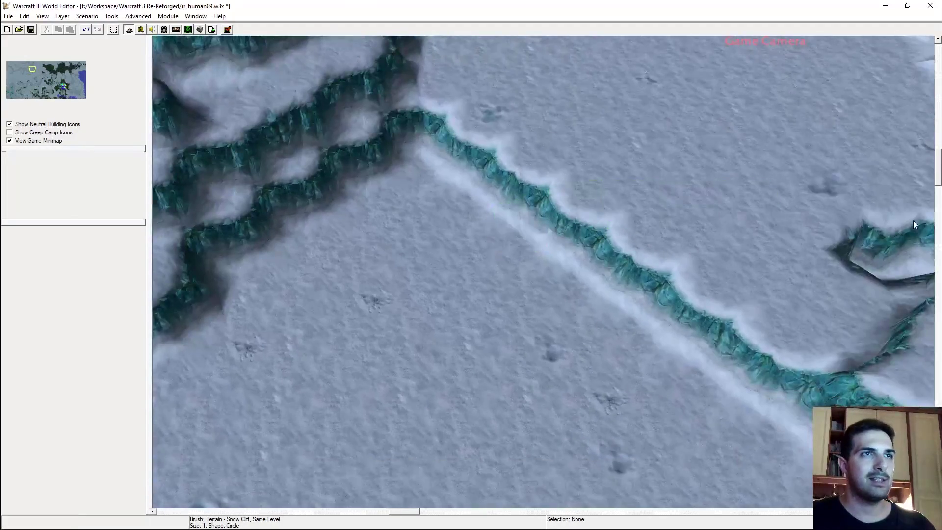
left_click(657, 301)
mouse_move(662, 300)
left_mouse_down()
mouse_move(495, 172)
mouse_move(470, 131)
mouse_move(465, 152)
left_mouse_up()
key("ctrl+z")
mouse_move(509, 174)
left_mouse_down()
mouse_move(672, 311)
mouse_move(749, 351)
mouse_move(479, 165)
left_mouse_up()
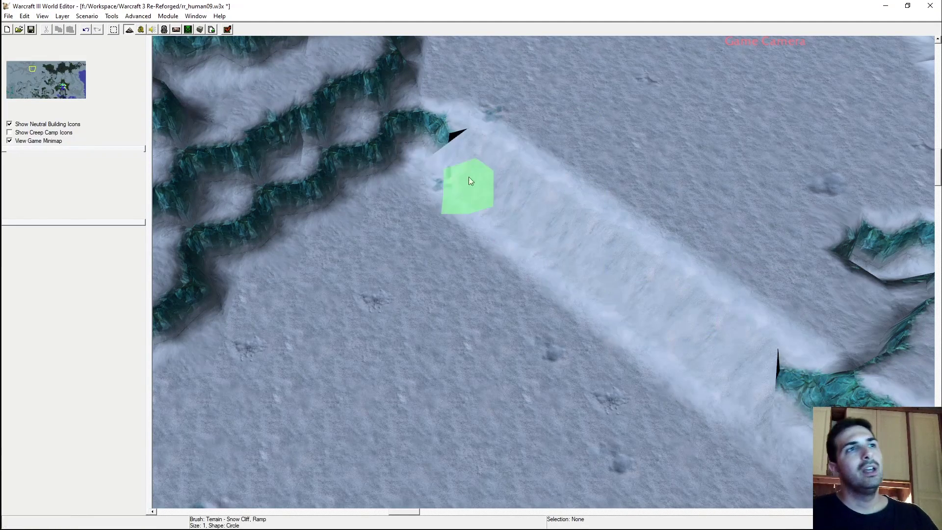
mouse_move(638, 152)
right_mouse_down("ctrl")
mouse_move(534, 255)
mouse_move(422, 235)
mouse_move(381, 167)
mouse_move(520, 189)
mouse_move(429, 137)
mouse_move(658, 275)
mouse_move(651, 312)
mouse_move(561, 263)
right_mouse_up("ctrl")
scroll(453, 246, "down", 3)
scroll(452, 245, "down", 3)
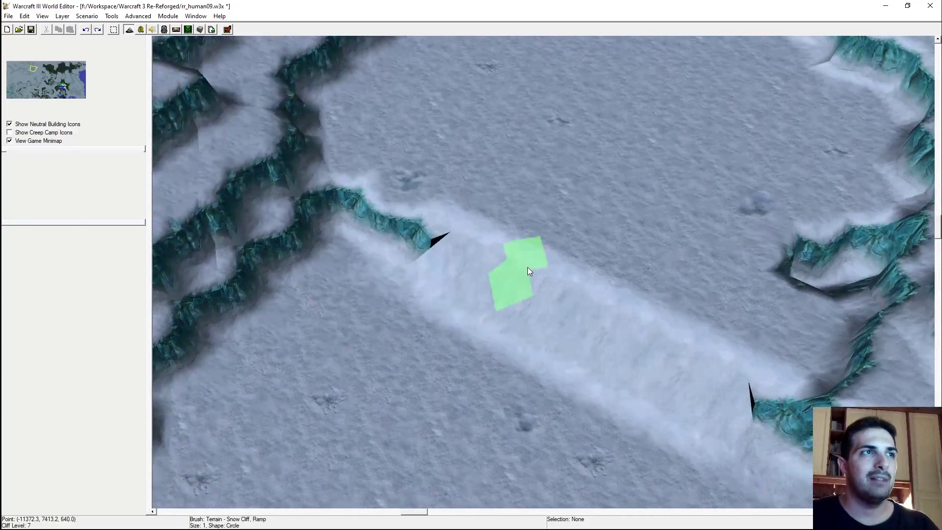
left_click(528, 267)
scroll(573, 201, "up", 2)
right_click_drag(573, 201, 626, 208, "ctrl")
Break up the straight diagonal cliff into a winding edge with a protruding southern spur using Same Level
left_click(866, 187)
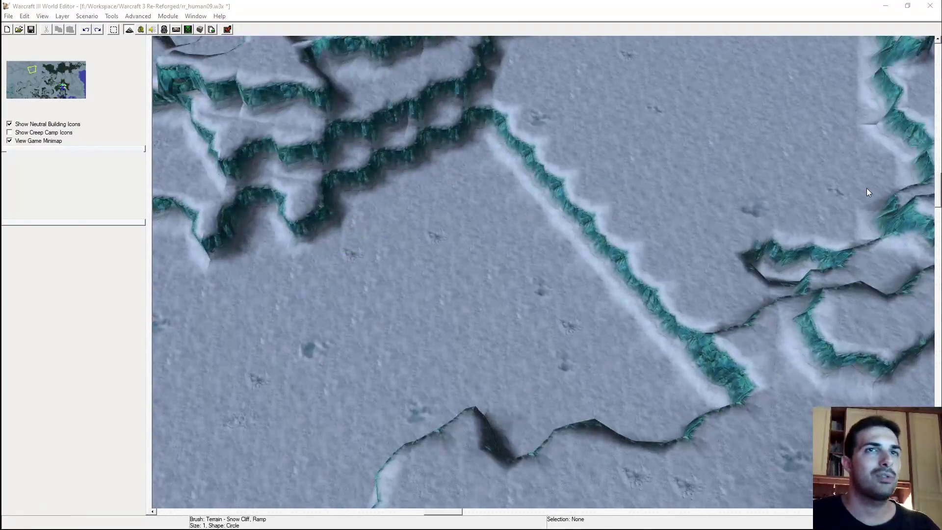
right_click_drag(491, 201, 520, 209, "ctrl")
mouse_move(571, 124)
left_mouse_down()
mouse_move(542, 292)
mouse_move(553, 230)
left_mouse_up()
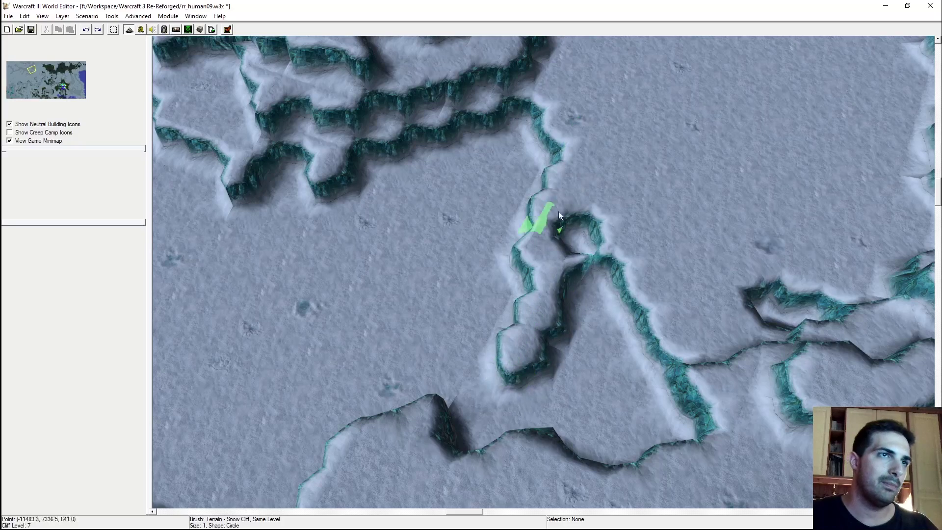
Undo the last cliff edit and reshape the narrow snow cliff spur with the size 1 Same Level brush
scroll(553, 230, "up", 3)
key("ctrl+z")
right_click_drag(644, 125, 632, 165)
mouse_move(637, 116)
left_mouse_down()
mouse_move(605, 223)
mouse_move(591, 146)
mouse_move(590, 278)
mouse_move(567, 227)
mouse_move(556, 258)
mouse_move(573, 375)
mouse_move(590, 349)
left_mouse_up()
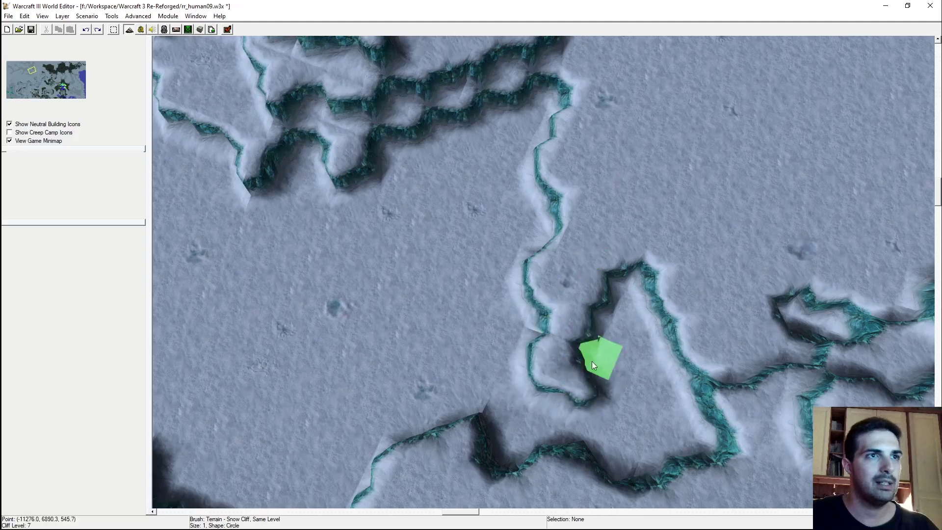
scroll(611, 255, "up", 3)
scroll(602, 217, "down", 3)
scroll(598, 219, "up", 3)
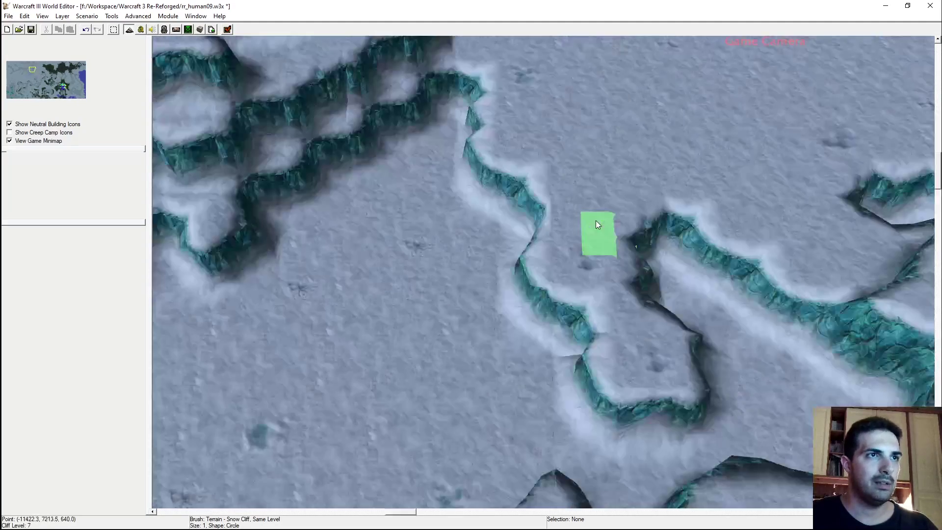
Level out the remaining cliff spur to form a straight north-south cliff edge with the Same Level brush
mouse_move(543, 255)
left_mouse_down()
mouse_move(506, 290)
mouse_move(510, 393)
mouse_move(564, 329)
mouse_move(526, 338)
mouse_move(564, 328)
mouse_move(664, 334)
mouse_move(664, 319)
left_mouse_up()
scroll(570, 319, "up", 2)
key("c")
mouse_move(614, 290)
left_mouse_down()
mouse_move(614, 325)
mouse_move(605, 299)
mouse_move(603, 323)
left_mouse_up()
scroll(588, 302, "up", 3)
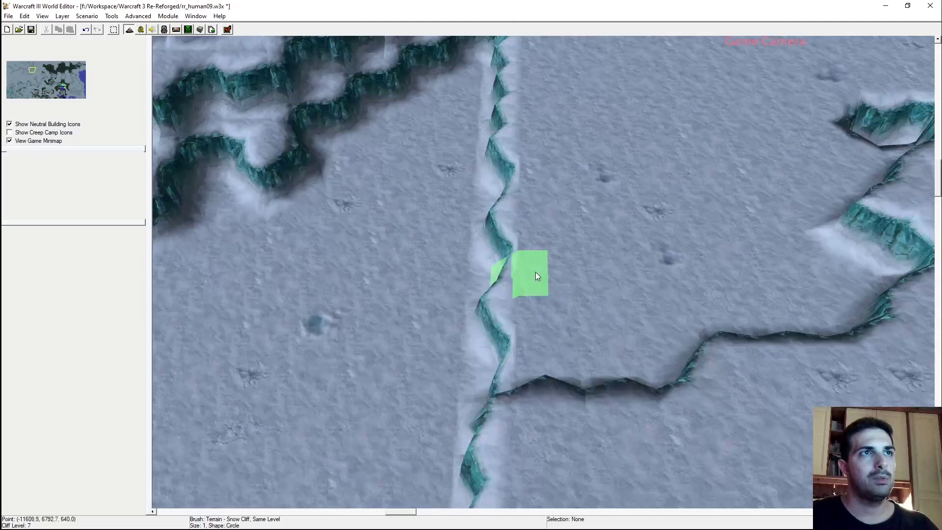
scroll(646, 287, "down", 2)
key("c")
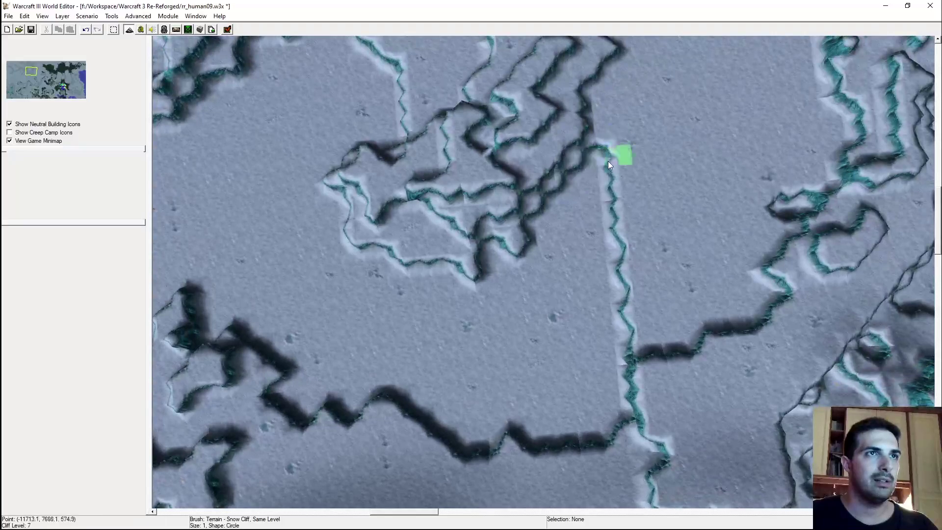
scroll(618, 187, "up", 2)
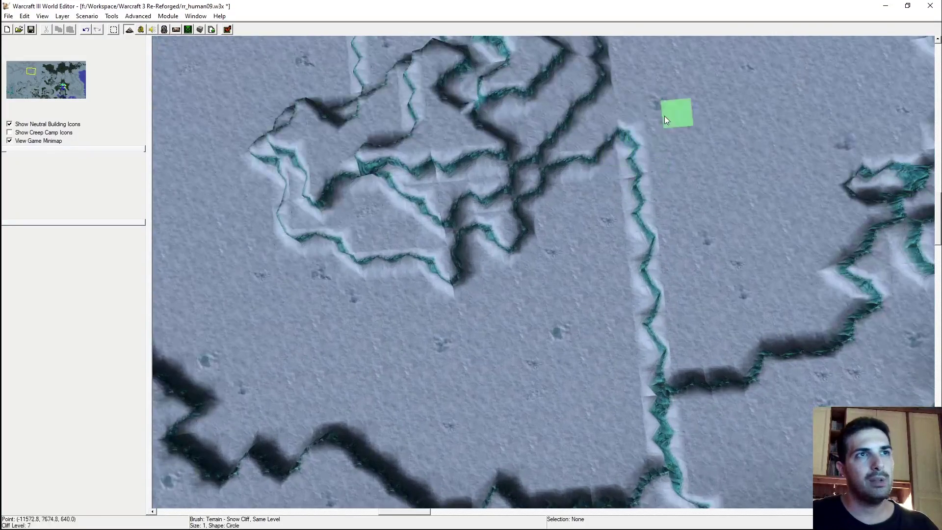
scroll(638, 226, "down", 2)
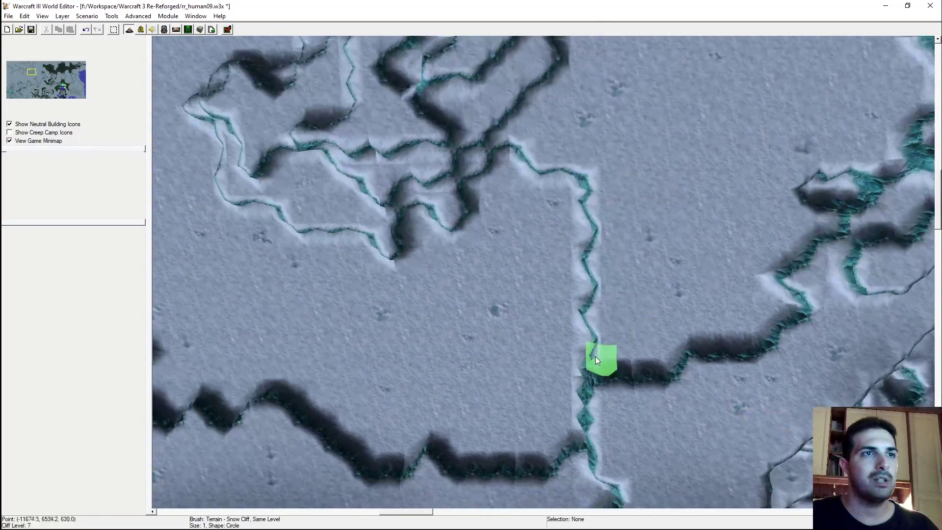
Reshape the cliff junction where the straight edge meets the dark ridge, keeping the Same Level brush
scroll(581, 372, "up", 2)
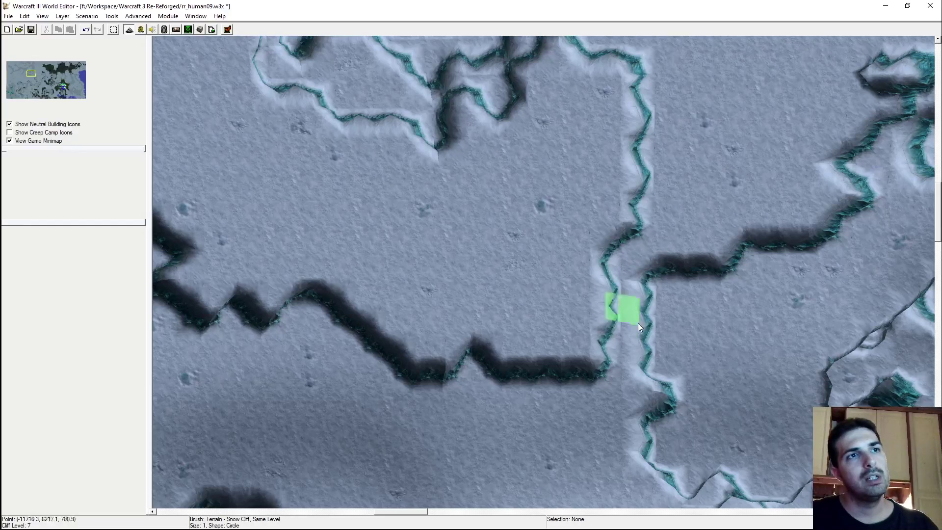
left_click_drag(649, 309, 626, 295)
right_click_drag(651, 300, 607, 316)
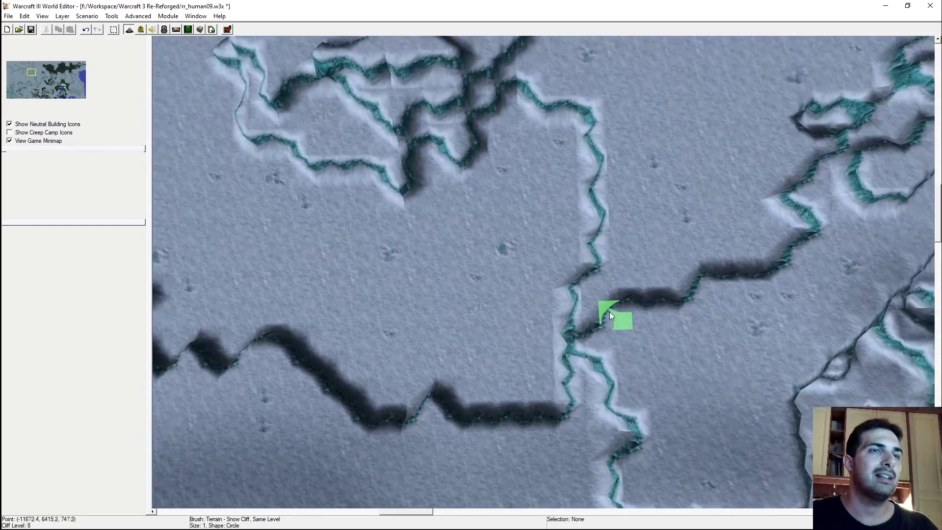
scroll(607, 316, "up", 3)
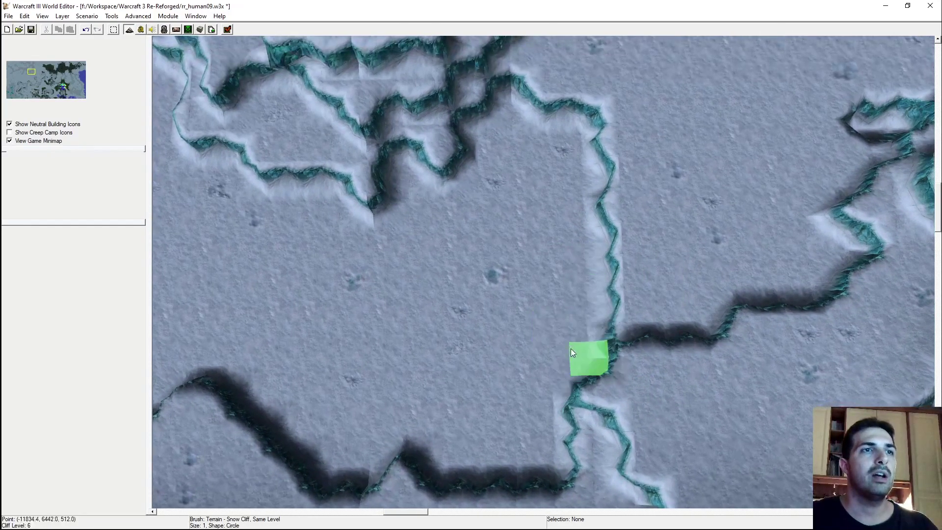
Paint a wide snow cliff ramp along the straight north-south cliff edge and inspect its slope
left_click(596, 218)
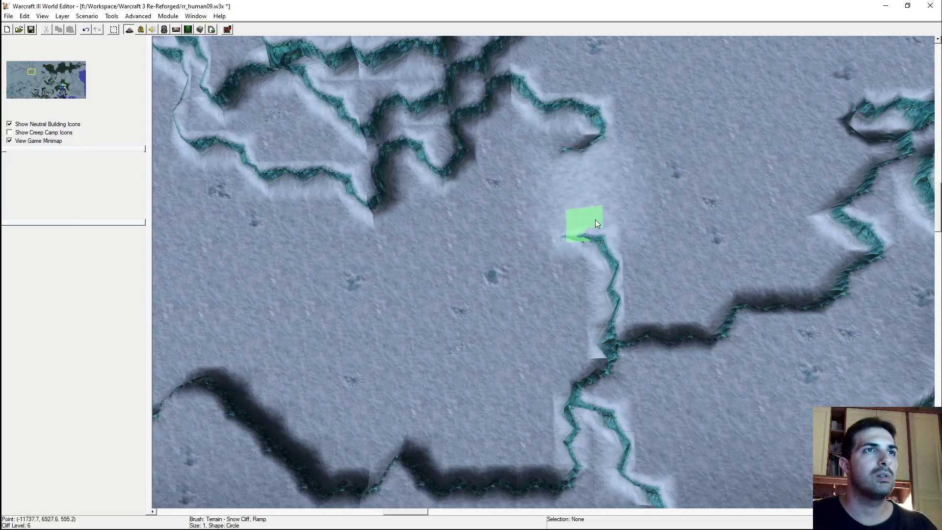
left_click_drag(597, 219, 599, 289)
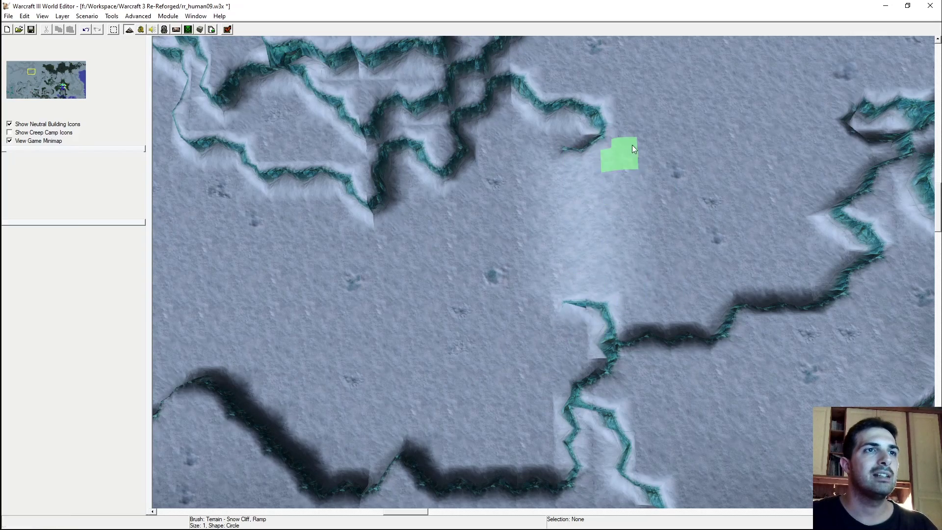
scroll(633, 157, "up", 5)
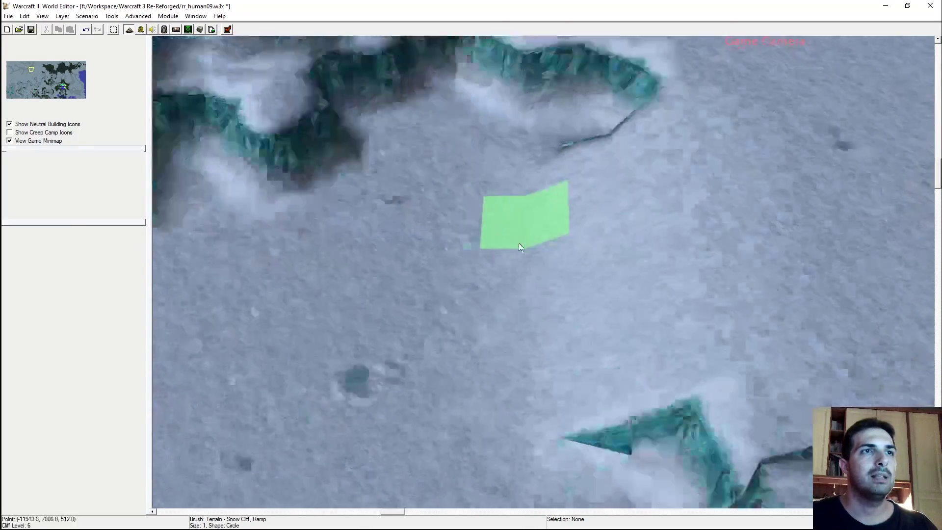
scroll(517, 215, "up", 5)
scroll(463, 233, "down", 8)
right_click_drag(460, 233, 635, 150, "ctrl")
scroll(533, 162, "up", 4)
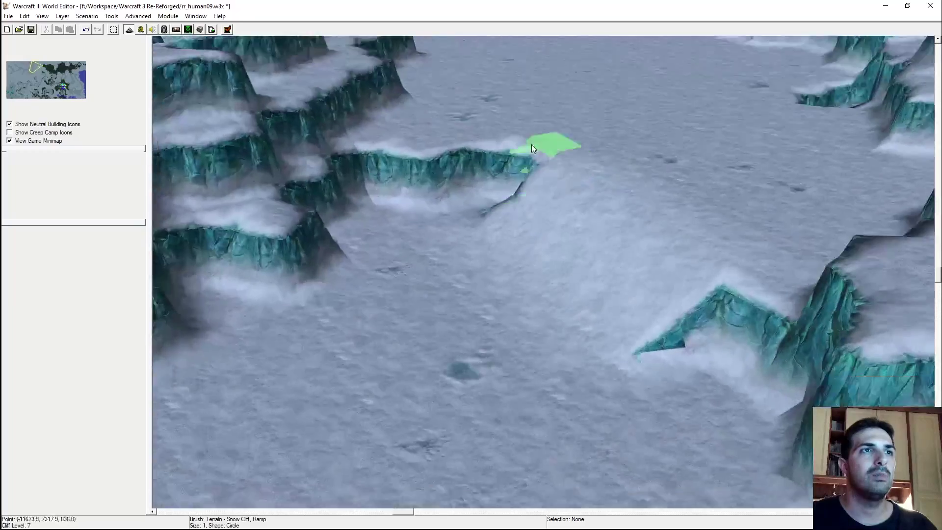
scroll(530, 147, "down", 4)
scroll(402, 172, "up", 6)
scroll(425, 174, "down", 5)
scroll(520, 171, "up", 2)
mouse_move(539, 199)
right_mouse_down()
mouse_move(555, 131)
mouse_move(640, 143)
mouse_move(755, 218)
right_mouse_up()
Rework the ground just south of the ramp with the Same Level and Increase One cliff brushes, undoing a misplaced raise
left_click(864, 193)
mouse_move(661, 230)
right_mouse_down()
mouse_move(649, 151)
mouse_move(745, 188)
right_mouse_up()
mouse_move(781, 236)
left_mouse_down()
mouse_move(676, 237)
mouse_move(691, 264)
left_mouse_up()
left_click(859, 193)
left_click(626, 281)
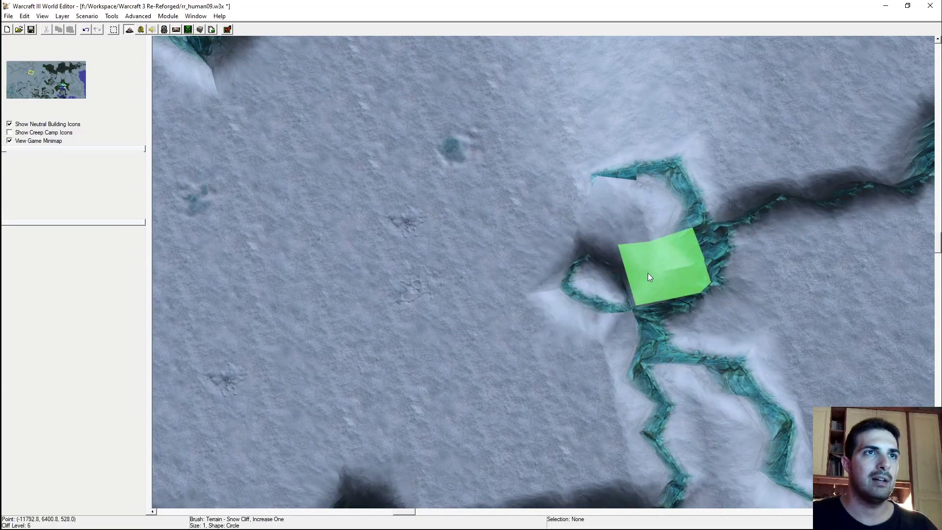
key("ctrl+z")
left_click(648, 274)
left_click(837, 208)
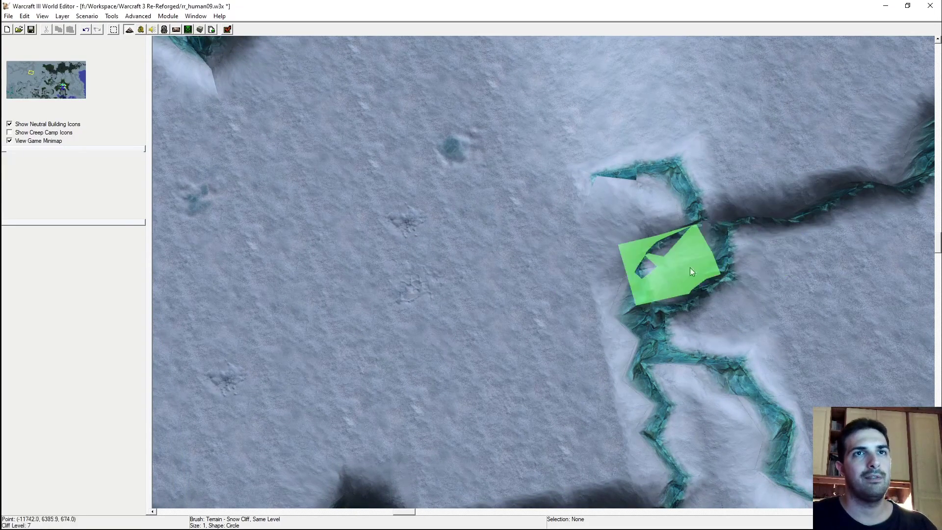
Reshape the cliff edge further south of the ramp with the Same Level brush
left_click_drag(614, 373, 624, 407)
right_click_drag(624, 407, 609, 271)
left_click(628, 305)
key("ctrl+shift+c")
Paint a straight cliff edge northwest of the ramp, linking the northern ridge to the southern cliffs
mouse_move(524, 284)
right_mouse_down("ctrl")
mouse_move(641, 188)
mouse_move(524, 214)
mouse_move(608, 284)
mouse_move(568, 181)
mouse_move(594, 220)
mouse_move(578, 167)
mouse_move(460, 254)
right_mouse_up("ctrl")
right_click_drag(583, 204, 549, 314)
mouse_move(546, 310)
left_mouse_down()
mouse_move(503, 364)
mouse_move(497, 399)
mouse_move(493, 356)
mouse_move(517, 264)
left_mouse_up()
mouse_move(518, 264)
right_mouse_down()
mouse_move(555, 225)
mouse_move(607, 205)
right_mouse_up()
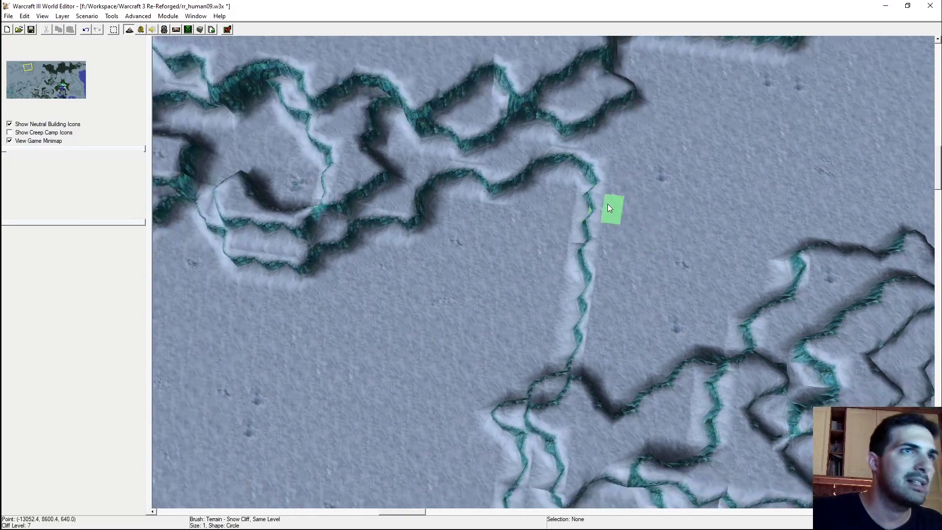
Try a ramp beside the linking cliff edge and undo it
left_click(860, 204)
left_click(877, 205)
left_click(615, 264)
key("ctrl+z")
Shift the linking cliff edge westward into an irregular line with the Same Level brush
left_click(865, 192)
mouse_move(577, 240)
left_mouse_down()
mouse_move(568, 239)
mouse_move(561, 320)
left_mouse_up()
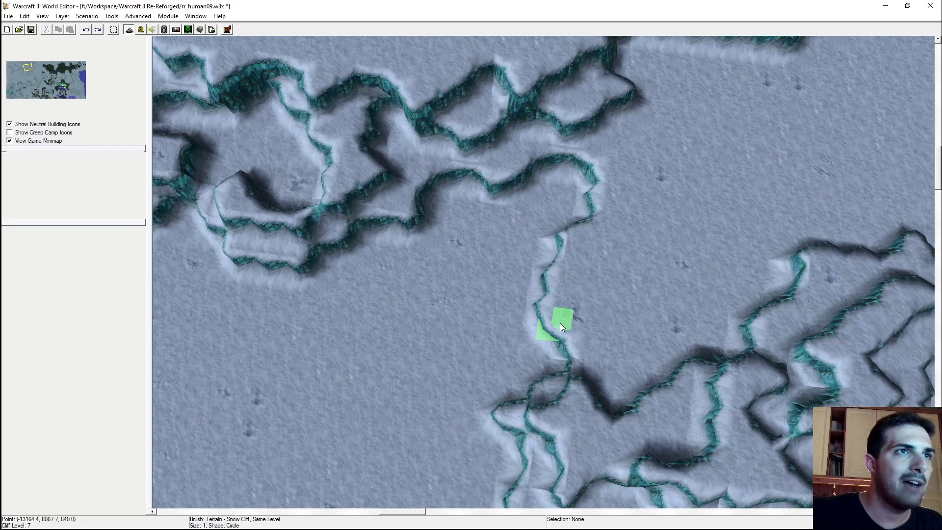
left_click(575, 240)
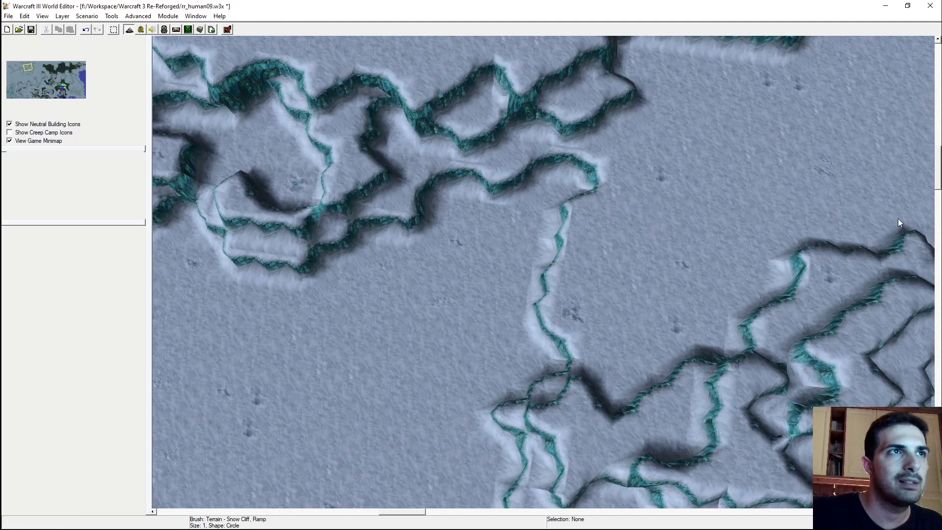
Reshape the terraces of the northern ridge above the linking cliff edge with the Same Level brush
mouse_move(545, 150)
left_mouse_down()
mouse_move(466, 197)
mouse_move(475, 141)
left_mouse_up()
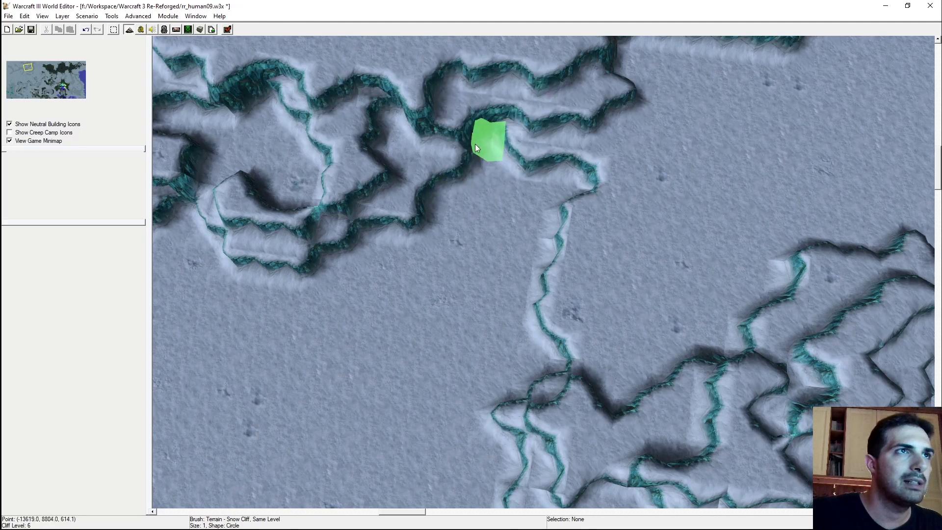
key("Up")
left_click_drag(552, 243, 624, 261)
key("Right")
key("Down")
Reshape the northern edge of the southern cliff terraces east of the linking cliff edge
left_click_drag(685, 346, 696, 373)
right_click_drag(680, 356, 578, 277)
mouse_move(604, 294)
left_mouse_down()
mouse_move(695, 305)
mouse_move(643, 292)
left_mouse_up()
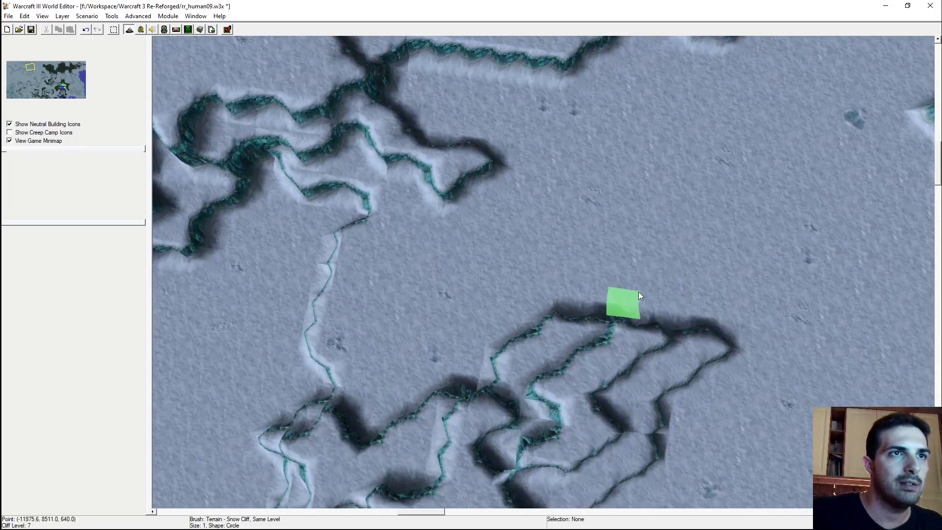
right_click_drag(643, 292, 631, 306)
left_click_drag(606, 344, 623, 351)
Build up the eastern tip of the northern ridge with several Same Level cliff strokes
left_click_drag(448, 186, 496, 180)
mouse_move(403, 120)
right_mouse_down()
mouse_move(417, 227)
mouse_move(478, 141)
mouse_move(436, 286)
right_mouse_up()
left_click(466, 228)
mouse_move(466, 228)
left_mouse_down()
mouse_move(469, 251)
mouse_move(592, 230)
left_mouse_up()
mouse_move(509, 254)
right_mouse_down()
mouse_move(563, 231)
mouse_move(499, 180)
right_mouse_up()
left_click_drag(503, 175, 613, 230)
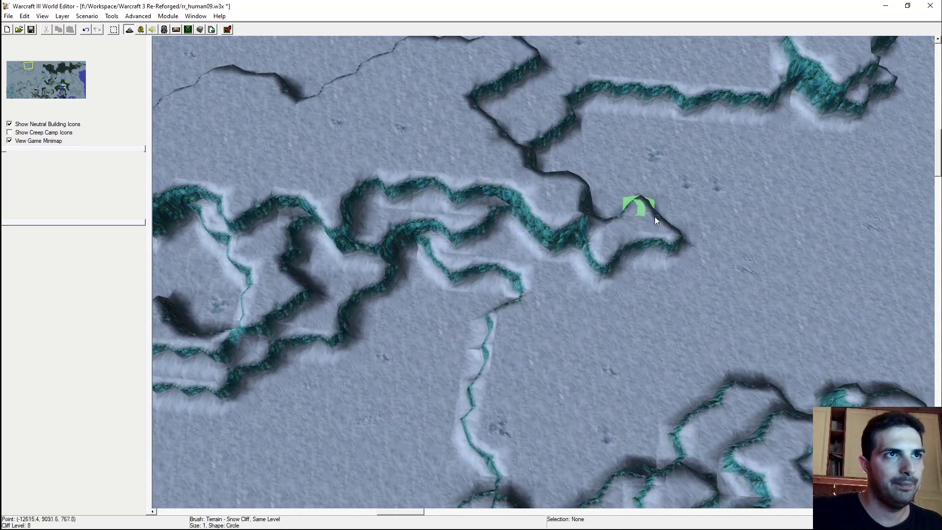
Paint a snow cliff ramp along the thin cliff edge below the northern ridge
right_click_drag(629, 243, 861, 237)
left_click(877, 210)
mouse_move(517, 252)
left_mouse_down()
mouse_move(497, 359)
mouse_move(461, 367)
left_mouse_up()
mouse_move(462, 367)
right_mouse_down("ctrl")
mouse_move(608, 218)
mouse_move(581, 322)
mouse_move(681, 233)
right_mouse_up("ctrl")
Reshape the ridge terraces west of the second ramp with the Same Level cliff brush
left_click(866, 193)
right_click_drag(471, 265, 516, 301, "ctrl")
scroll(517, 300, "up", 5)
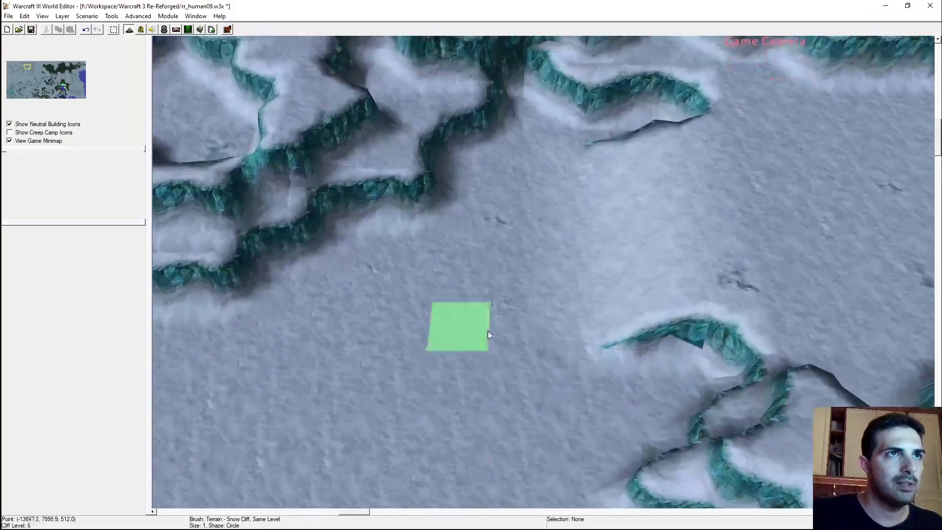
scroll(475, 375, "down", 5)
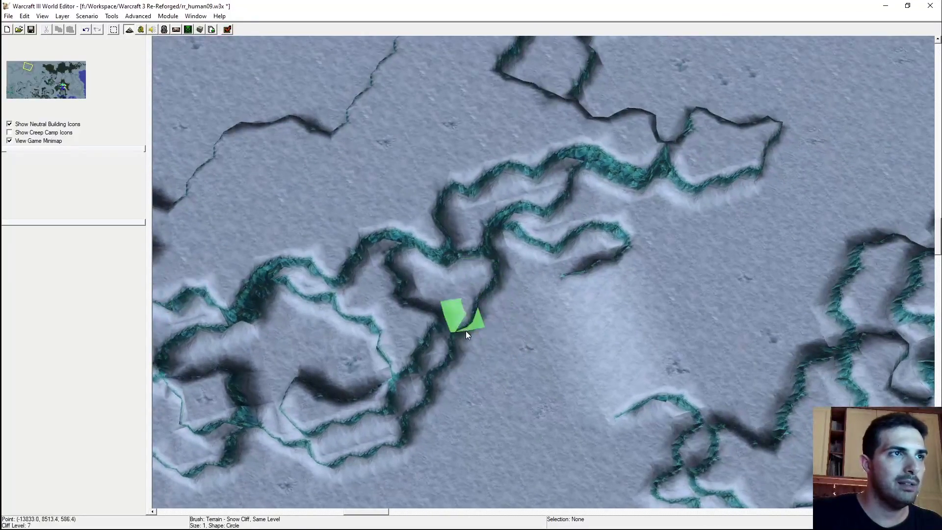
mouse_move(466, 330)
left_mouse_down()
mouse_move(471, 285)
mouse_move(414, 234)
mouse_move(399, 235)
left_mouse_up()
right_click_drag(475, 306, 516, 277)
mouse_move(515, 277)
left_mouse_down()
mouse_move(441, 288)
mouse_move(455, 286)
left_mouse_up()
right_click_drag(501, 344, 516, 270)
left_click_drag(517, 270, 481, 255)
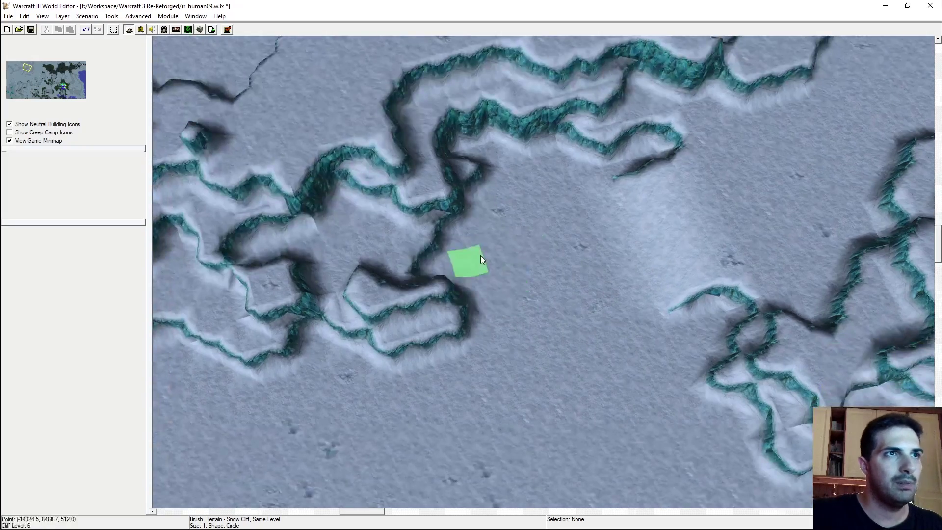
Extend the cliff peninsula west of the second ramp southward with the Same Level brush
right_click_drag(481, 256, 515, 214)
mouse_move(423, 246)
left_mouse_down()
mouse_move(472, 261)
mouse_move(494, 295)
mouse_move(423, 305)
left_mouse_up()
mouse_move(449, 320)
right_mouse_down()
mouse_move(490, 217)
mouse_move(378, 248)
right_mouse_up()
key("ctrl+shift+c")
left_click(570, 387)
Review the surrounding terrain and reshape the inner terraces and outline of the cliff peninsula
scroll(565, 378, "down", 5)
right_click_drag(486, 319, 467, 231, "ctrl")
right_click_drag(397, 207, 358, 207)
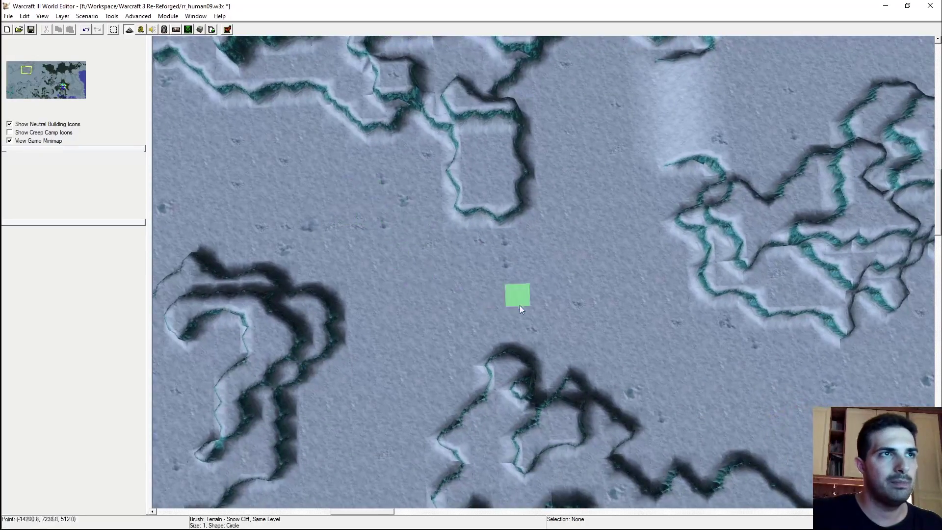
right_click_drag(589, 141, 531, 84)
right_click_drag(248, 438, 435, 342)
right_click_drag(564, 55, 401, 373)
right_click_drag(435, 305, 458, 302)
mouse_move(458, 302)
left_mouse_down()
mouse_move(430, 235)
mouse_move(502, 254)
left_mouse_up()
right_click_drag(482, 251, 520, 249)
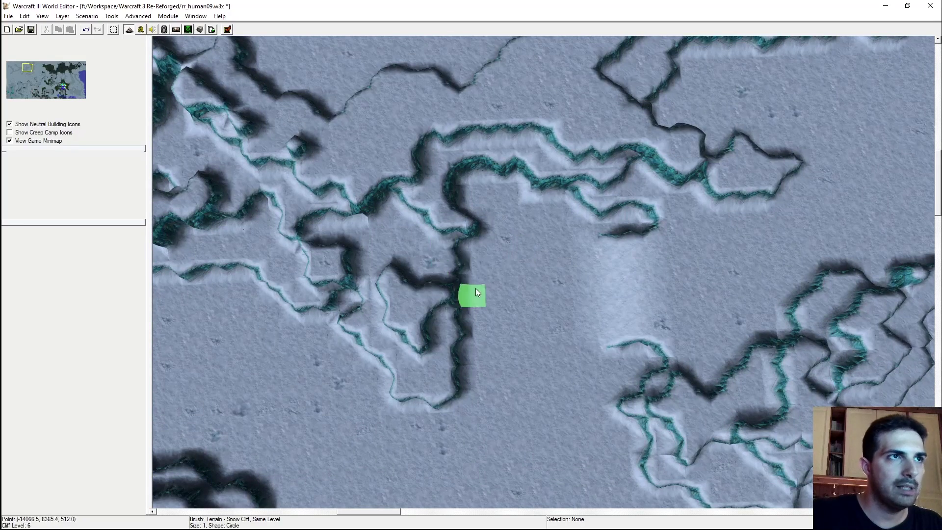
right_click_drag(473, 319, 504, 332)
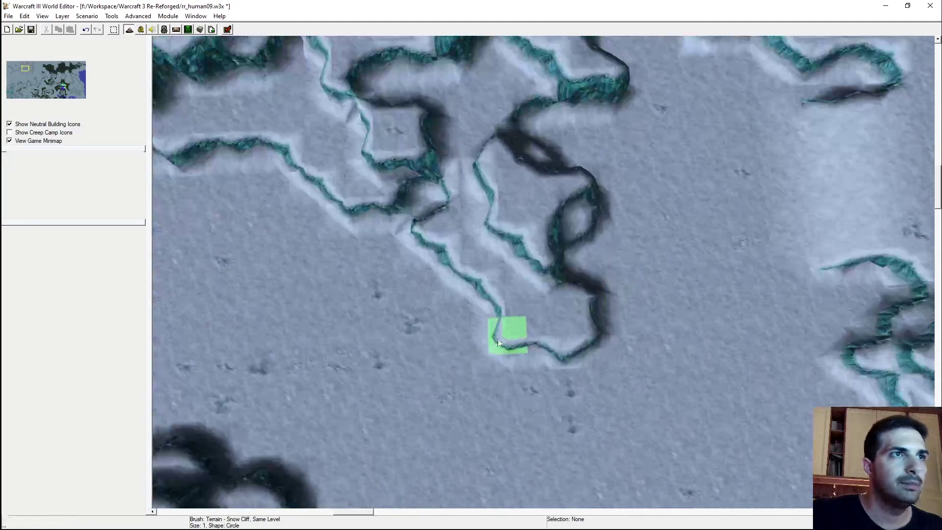
Roughen the southern cliff edge west of the peninsula with Same Level strokes that form uneven spurs
scroll(503, 332, "up", 3)
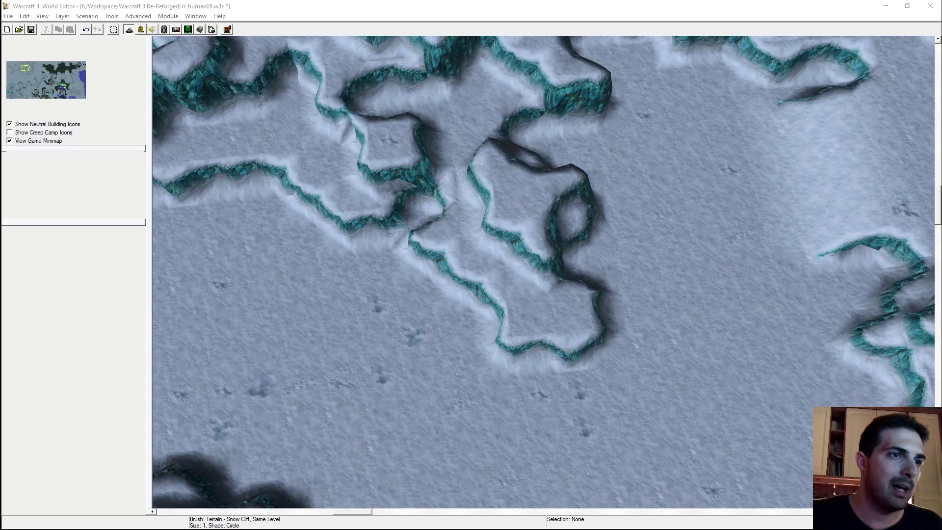
scroll(415, 341, "down", 3)
mouse_move(415, 340)
right_mouse_down()
mouse_move(452, 314)
mouse_move(535, 310)
mouse_move(424, 214)
right_mouse_up()
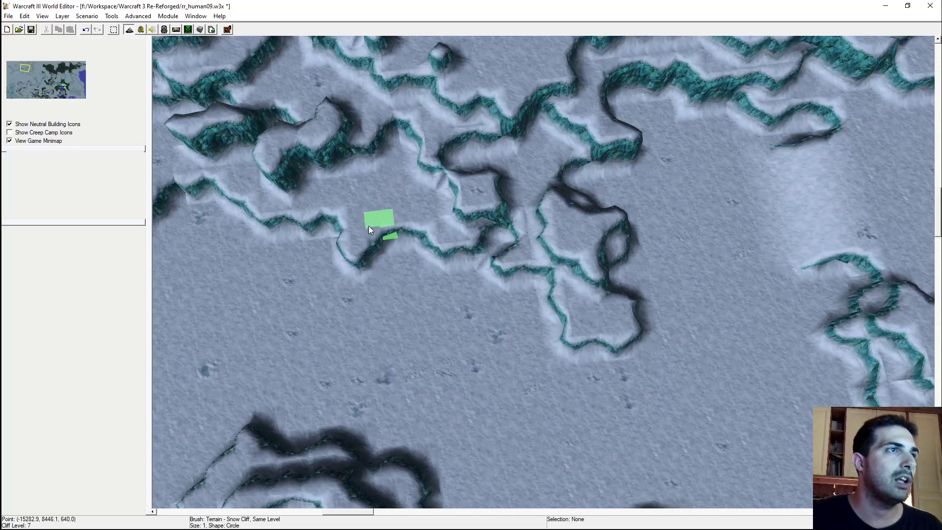
right_click_drag(369, 226, 463, 343)
right_click_drag(442, 299, 490, 278)
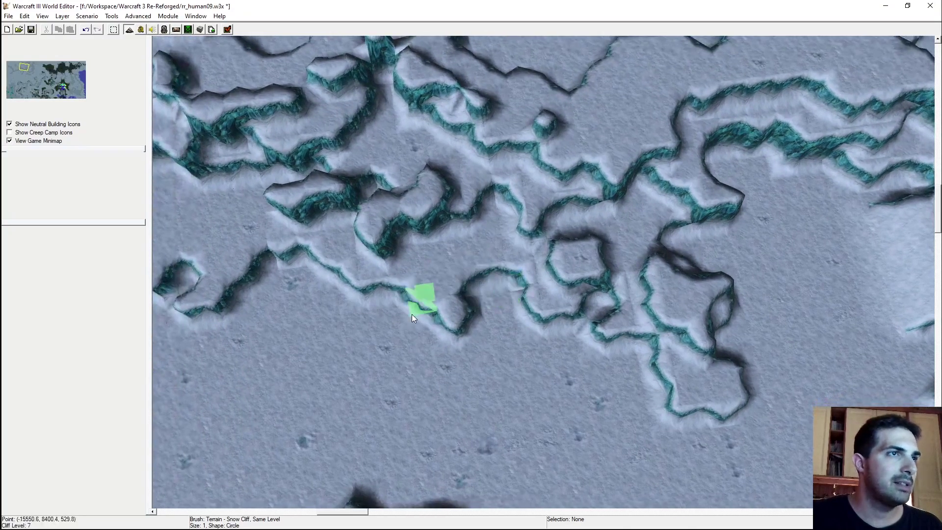
right_click_drag(433, 295, 437, 313)
mouse_move(437, 314)
left_mouse_down()
mouse_move(430, 287)
mouse_move(432, 338)
left_mouse_up()
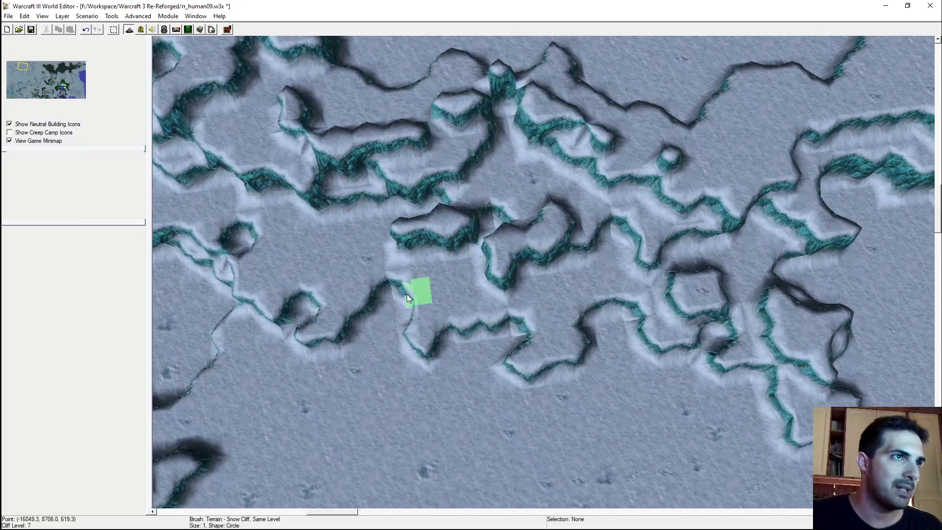
Continue reshaping the southern cliff line farther west with Same Level strokes
mouse_move(475, 307)
right_mouse_down()
mouse_move(547, 257)
mouse_move(372, 288)
mouse_move(465, 216)
mouse_move(540, 237)
mouse_move(438, 319)
mouse_move(463, 315)
mouse_move(469, 294)
right_mouse_up()
mouse_move(469, 293)
left_mouse_down()
mouse_move(464, 276)
mouse_move(511, 284)
mouse_move(514, 273)
mouse_move(422, 269)
mouse_move(487, 263)
left_mouse_up()
right_click_drag(421, 261, 537, 310)
scroll(579, 209, "up", 2)
mouse_move(578, 208)
left_mouse_down()
mouse_move(583, 157)
mouse_move(541, 168)
mouse_move(580, 185)
left_mouse_up()
Paint a snow cliff ramp across the cliff edge at the south of the northwestern basin
left_click(873, 211)
mouse_move(554, 321)
right_mouse_down("ctrl")
mouse_move(529, 331)
mouse_move(563, 311)
right_mouse_up("ctrl")
mouse_move(475, 287)
left_mouse_down()
mouse_move(536, 288)
mouse_move(598, 311)
left_mouse_up()
mouse_move(598, 311)
right_mouse_down("ctrl")
mouse_move(525, 223)
mouse_move(816, 164)
right_mouse_up("ctrl")
Reshape the cliffs around the northwestern basin's ramp with Same Level strokes
left_click(860, 190)
mouse_move(605, 242)
left_mouse_down()
mouse_move(643, 234)
mouse_move(666, 253)
left_mouse_up()
right_click_drag(666, 253, 408, 307, "ctrl")
mouse_move(408, 307)
left_mouse_down()
mouse_move(378, 343)
mouse_move(385, 328)
left_mouse_up()
mouse_move(385, 328)
right_mouse_down("ctrl")
mouse_move(423, 288)
mouse_move(460, 270)
right_mouse_up("ctrl")
mouse_move(460, 270)
left_mouse_down()
mouse_move(442, 323)
mouse_move(463, 361)
left_mouse_up()
mouse_move(464, 361)
right_mouse_down("ctrl")
mouse_move(528, 237)
mouse_move(470, 297)
mouse_move(581, 351)
mouse_move(535, 288)
mouse_move(537, 321)
mouse_move(469, 352)
mouse_move(482, 322)
mouse_move(523, 332)
right_mouse_up("ctrl")
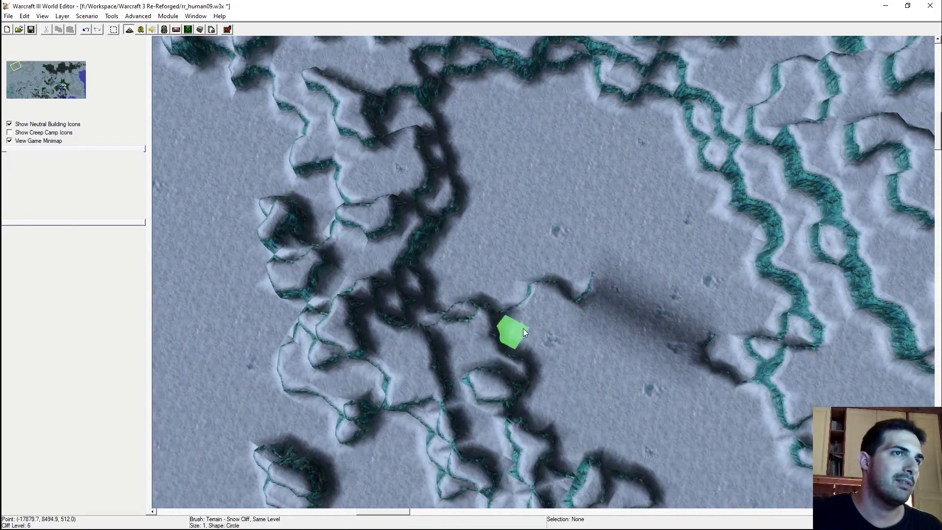
Undo the latest cliff stroke and build up the cliff outcrops southwest of the northwestern basin's ramp
left_click_drag(511, 308, 468, 281)
key("ctrl+z")
right_click_drag(560, 385, 522, 207)
mouse_move(476, 294)
right_mouse_down("ctrl")
mouse_move(556, 239)
mouse_move(552, 308)
mouse_move(537, 340)
mouse_move(546, 385)
right_mouse_up("ctrl")
left_click_drag(525, 297, 533, 335)
right_click_drag(533, 326, 447, 381)
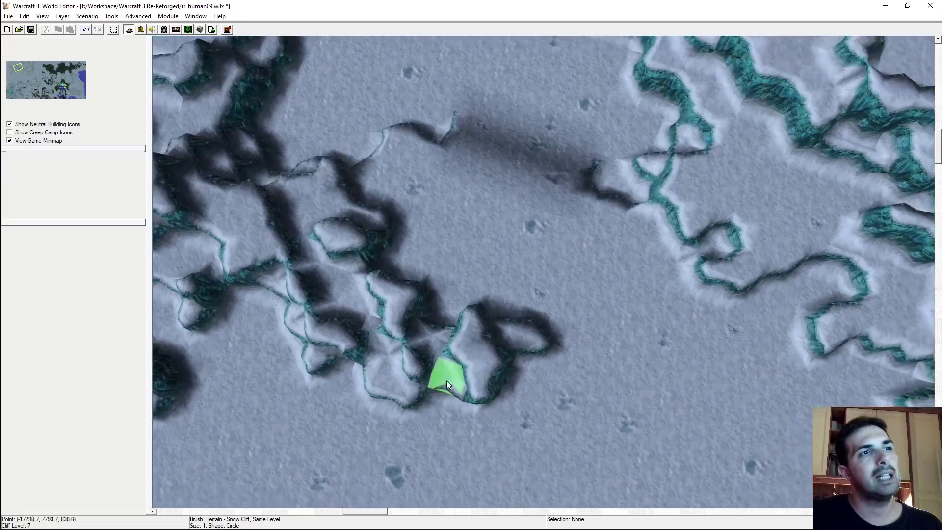
left_click_drag(514, 339, 526, 334)
mouse_move(508, 338)
right_mouse_down()
mouse_move(572, 336)
mouse_move(542, 321)
mouse_move(575, 302)
right_mouse_up()
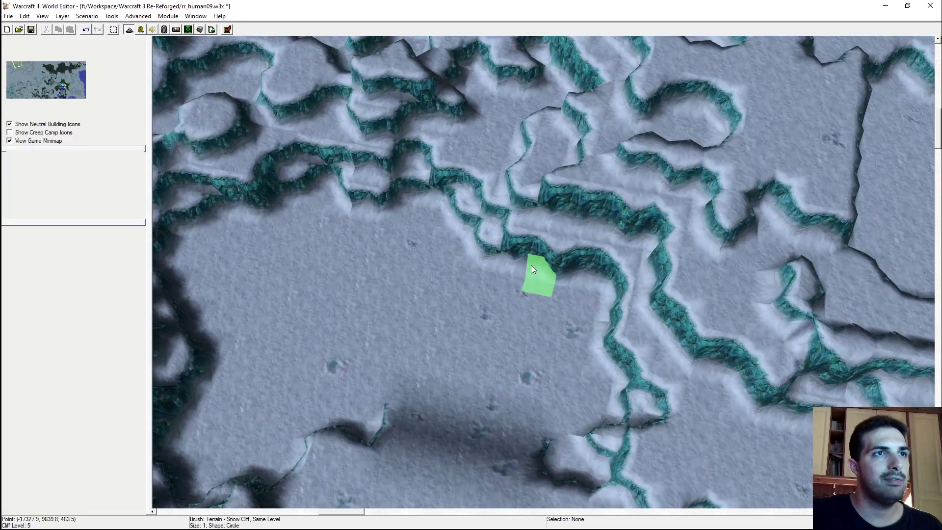
mouse_move(539, 254)
right_mouse_down()
mouse_move(535, 315)
mouse_move(833, 235)
right_mouse_up()
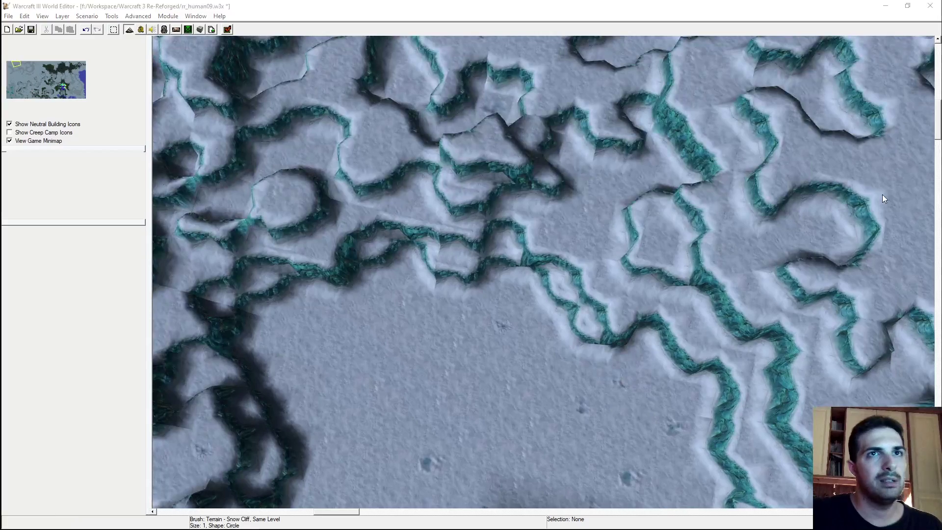
Merge the small cliff outcrops on the western plateau into its terrace edge with a Same Level stroke
left_click(595, 194)
scroll(560, 246, "down", 5)
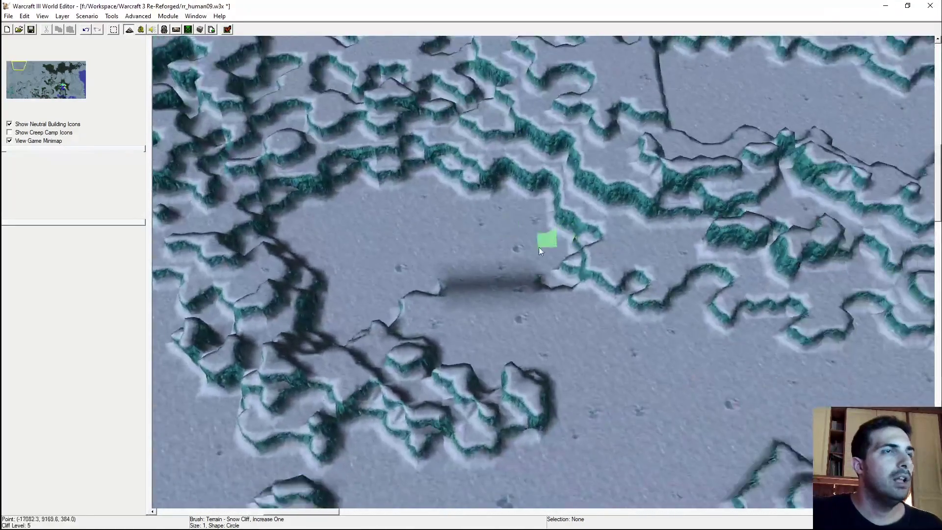
scroll(525, 285, "down", 3)
right_click_drag(570, 278, 356, 208)
right_click_drag(549, 245, 300, 190)
mouse_move(542, 224)
right_mouse_down()
mouse_move(558, 222)
mouse_move(408, 337)
mouse_move(549, 320)
mouse_move(576, 307)
mouse_move(458, 311)
mouse_move(514, 223)
mouse_move(796, 522)
mouse_move(687, 285)
mouse_move(530, 190)
right_mouse_up()
mouse_move(645, 245)
right_mouse_down()
mouse_move(532, 237)
mouse_move(575, 196)
mouse_move(557, 206)
mouse_move(584, 197)
right_mouse_up()
left_click(876, 200)
right_click_drag(437, 294, 682, 331)
right_click_drag(517, 347, 535, 250)
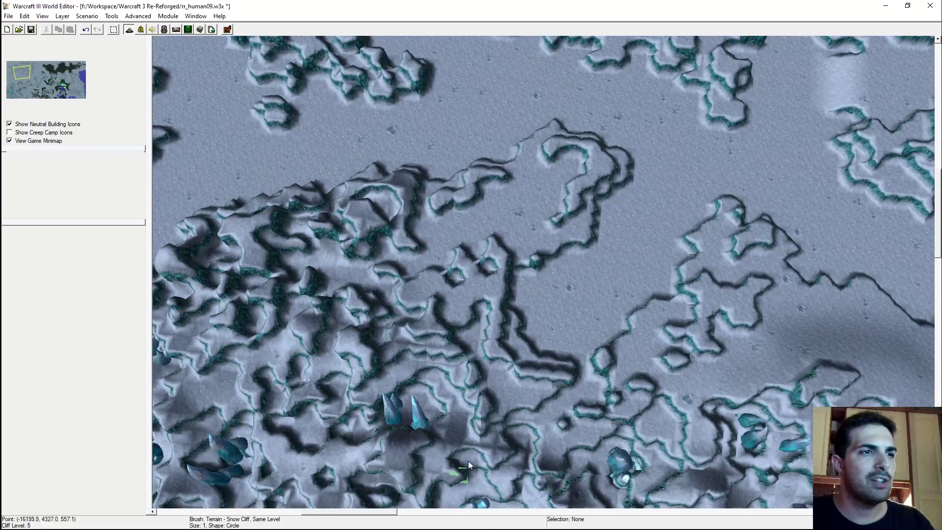
scroll(614, 276, "up", 3)
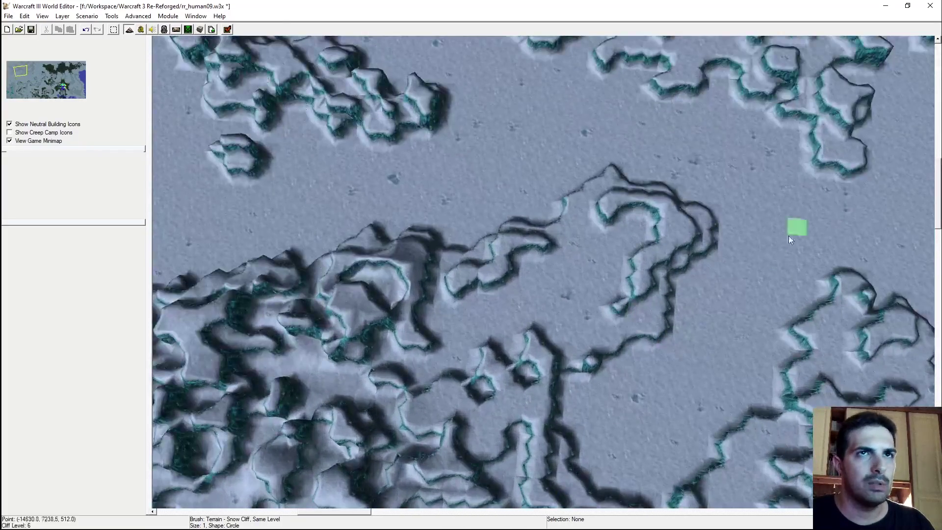
right_click_drag(479, 414, 534, 331)
mouse_move(535, 327)
left_mouse_down()
mouse_move(556, 295)
mouse_move(587, 282)
left_mouse_up()
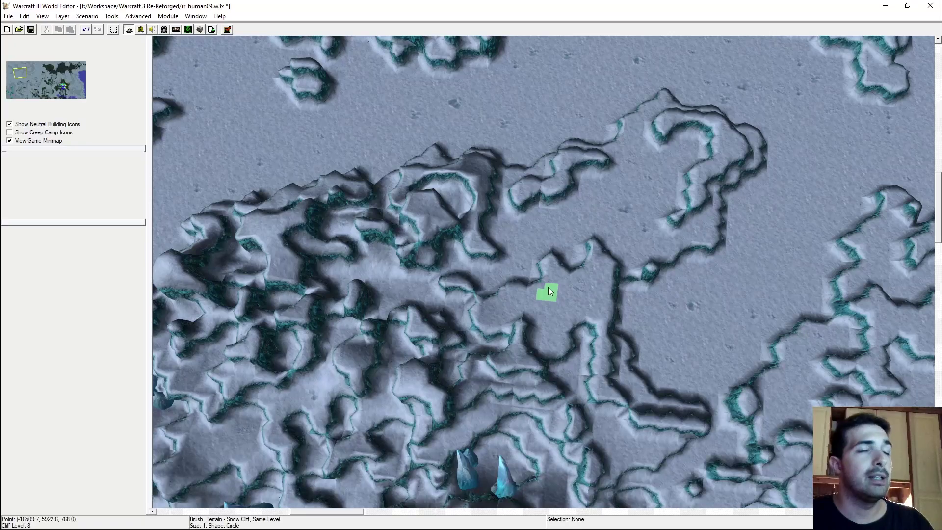
Paint a snow cliff ramp across the straight cliff line east of the northern clearing and extend the cliff outcrop east of it with Same Level
right_click_drag(548, 288, 483, 336)
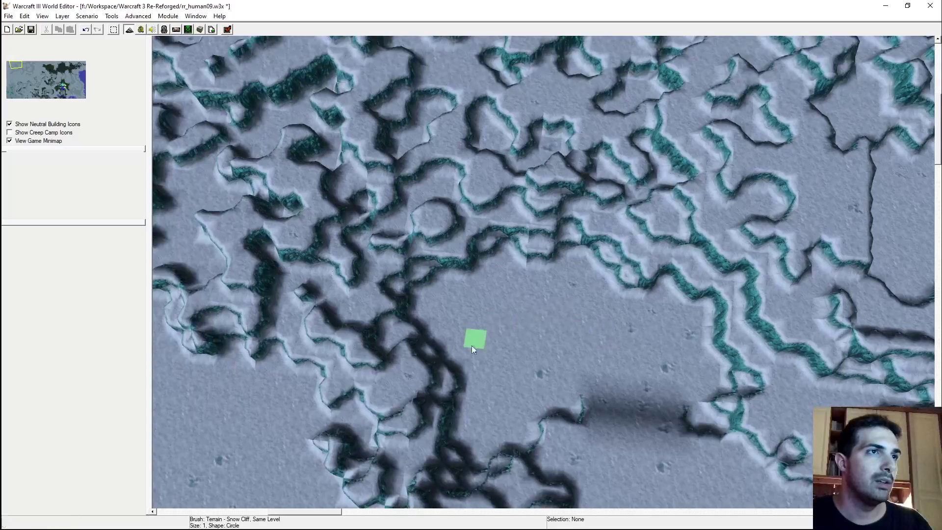
right_click_drag(436, 364, 529, 246)
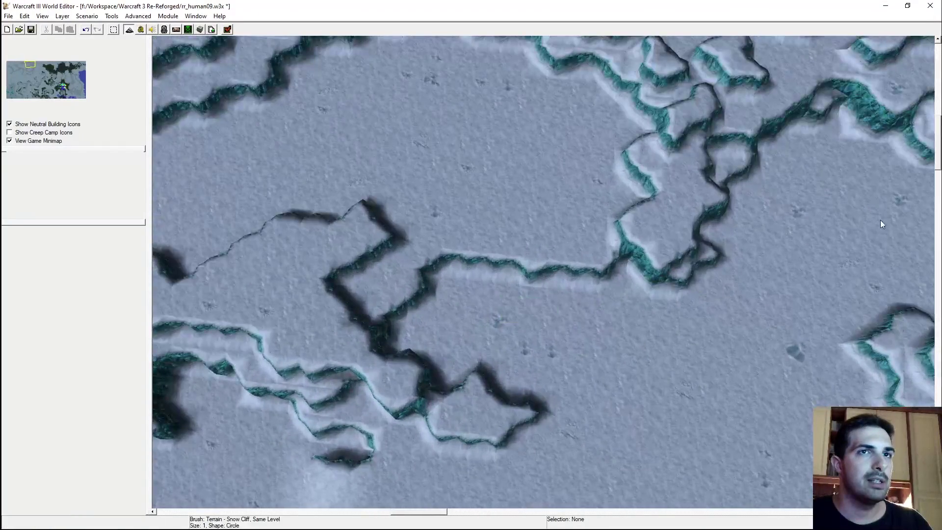
mouse_move(530, 250)
left_mouse_down()
mouse_move(467, 269)
mouse_move(592, 289)
mouse_move(627, 335)
left_mouse_up()
right_click_drag(627, 334, 461, 240)
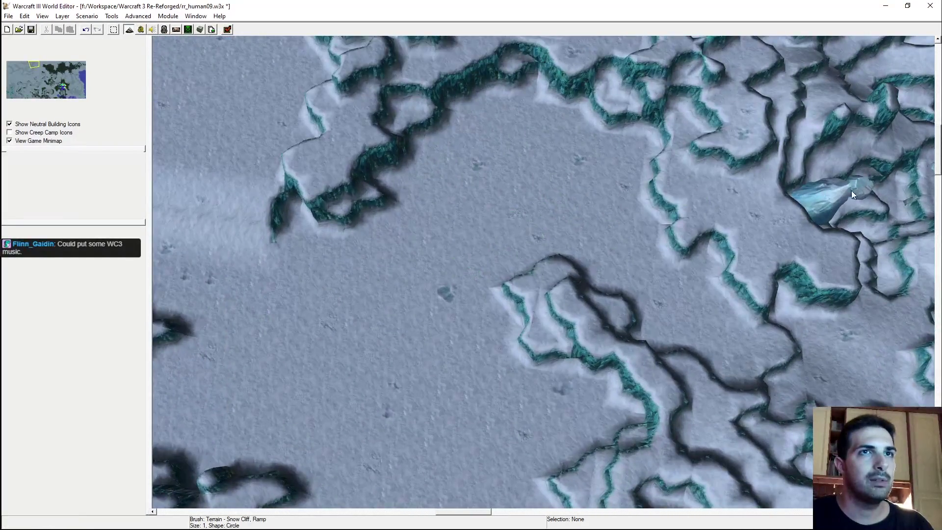
mouse_move(543, 278)
left_mouse_down()
mouse_move(479, 298)
mouse_move(512, 269)
mouse_move(502, 243)
left_mouse_up()
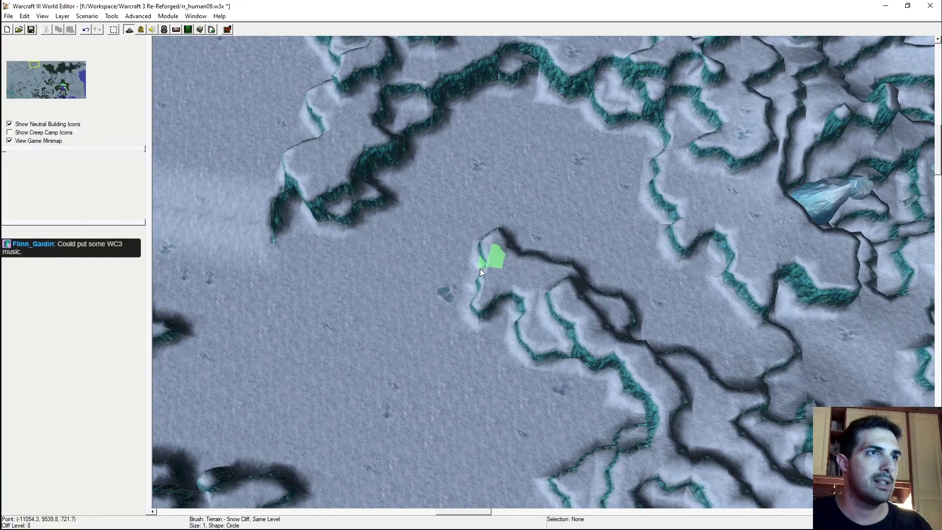
Raise a winding terrace and small outcrops in the valley south of the long cliff line with Increase One strokes
right_click_drag(469, 271, 908, 203)
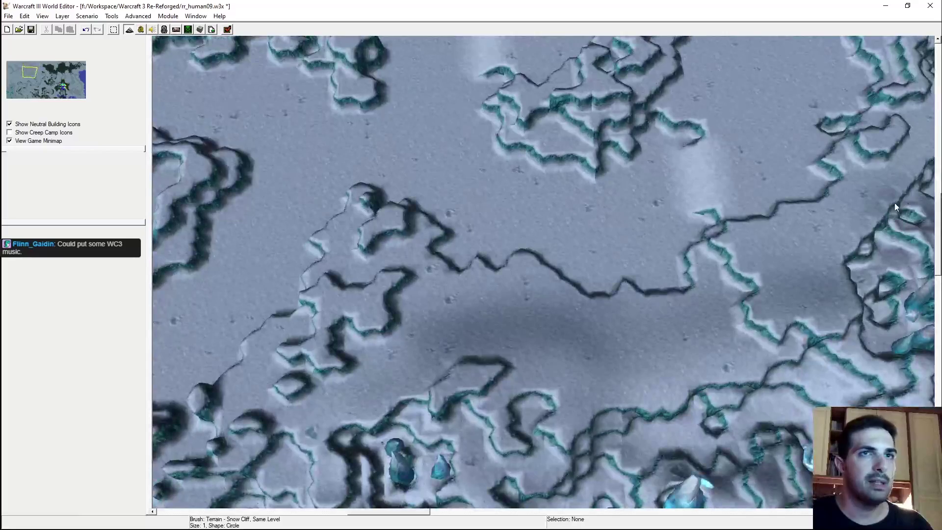
mouse_move(459, 339)
right_mouse_down()
mouse_move(528, 320)
mouse_move(391, 275)
mouse_move(508, 230)
right_mouse_up()
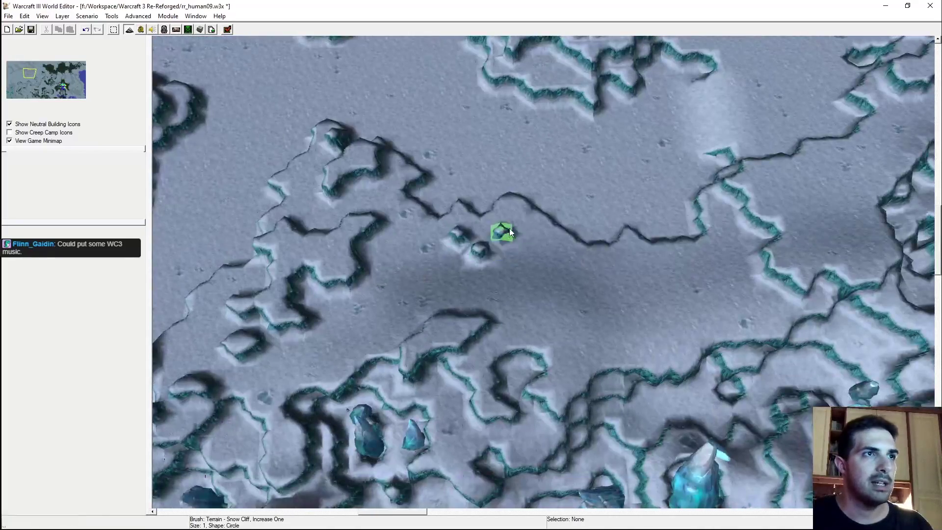
right_click_drag(635, 264, 541, 332)
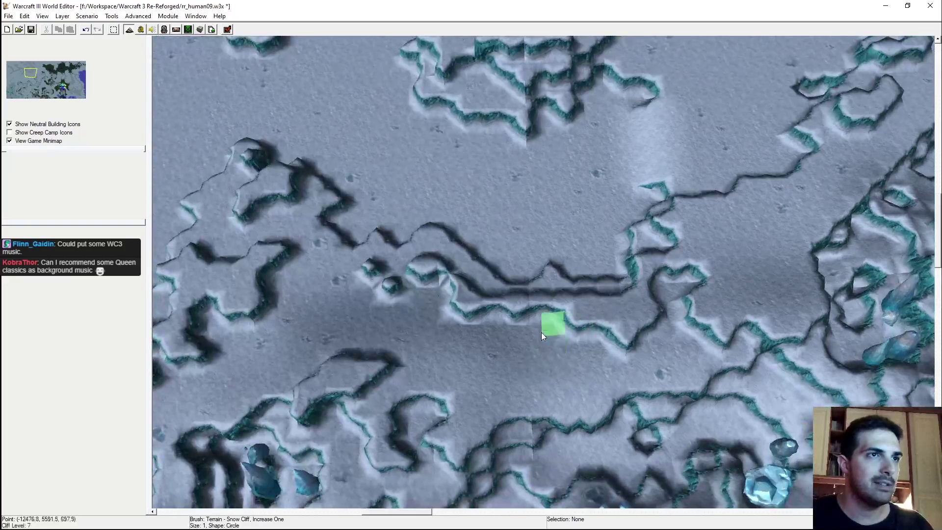
mouse_move(541, 332)
left_mouse_down()
mouse_move(435, 330)
mouse_move(381, 350)
mouse_move(295, 287)
mouse_move(316, 295)
left_mouse_up()
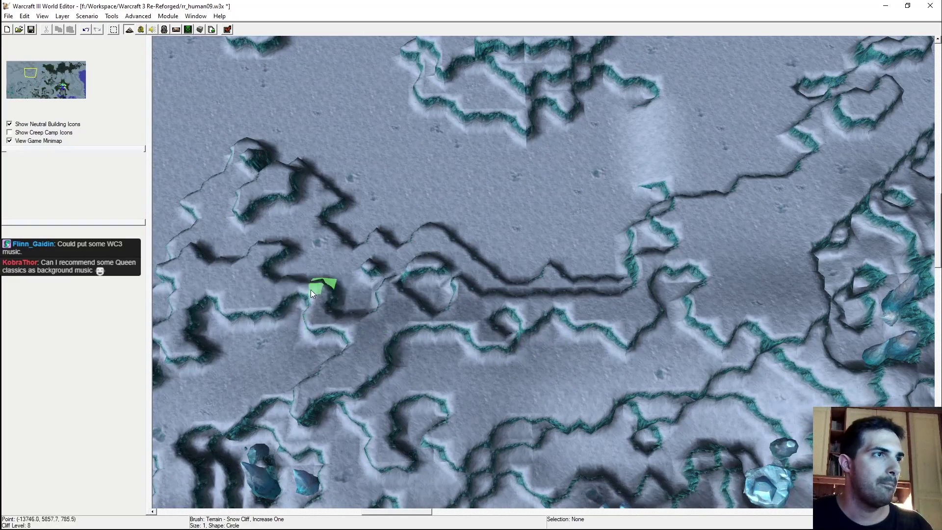
right_click_drag(274, 337, 486, 306)
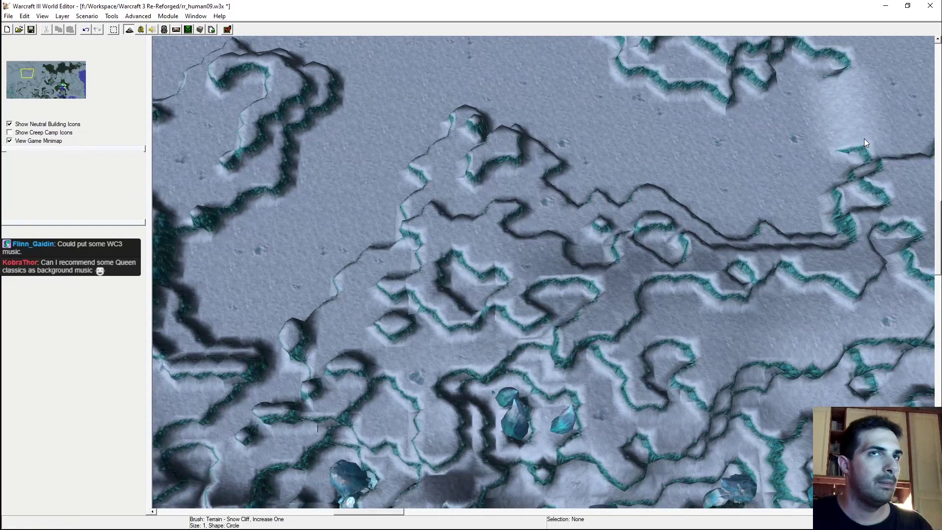
Reshape the straight eastern edge of the western plateau into a winding cliff with Same Level strokes
mouse_move(557, 206)
right_mouse_down()
mouse_move(639, 300)
mouse_move(526, 300)
mouse_move(623, 333)
mouse_move(552, 240)
mouse_move(518, 225)
right_mouse_up()
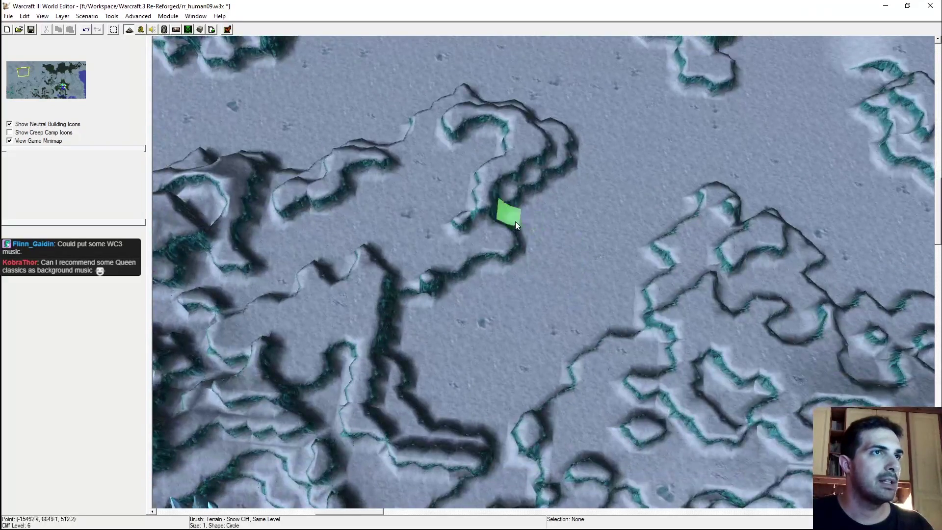
mouse_move(416, 246)
left_mouse_down()
mouse_move(460, 266)
mouse_move(408, 259)
left_mouse_up()
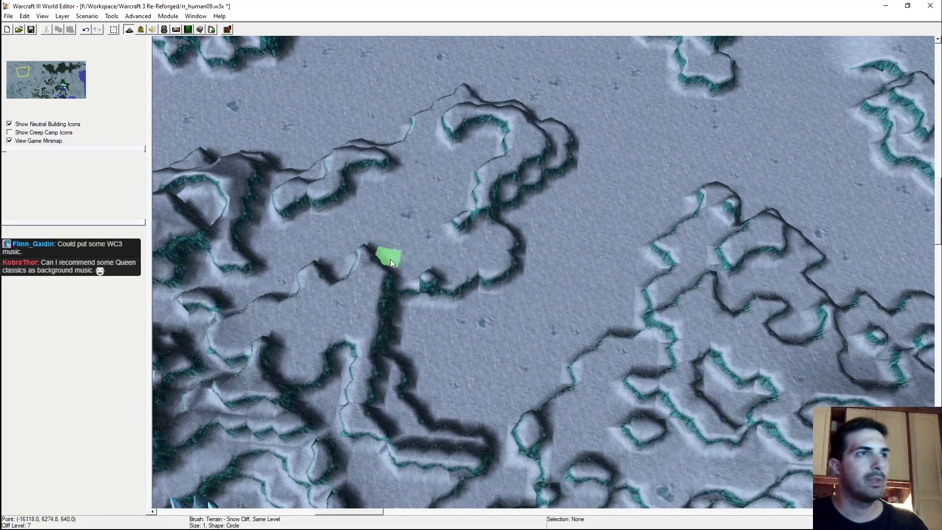
mouse_move(406, 319)
right_mouse_down()
mouse_move(493, 296)
mouse_move(488, 310)
right_mouse_up()
mouse_move(473, 354)
left_mouse_down()
mouse_move(480, 304)
mouse_move(499, 328)
left_mouse_up()
right_click_drag(496, 247, 499, 316)
left_click_drag(469, 300, 437, 296)
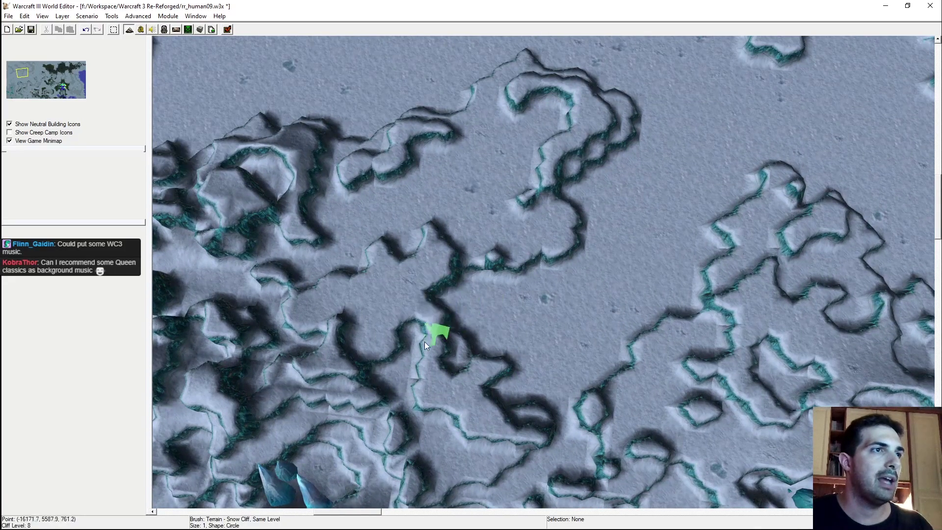
left_click_drag(431, 341, 409, 332)
Try to paint the Ice texture across the floor of the basin in the map's northwest corner
right_click_drag(305, 110, 484, 230)
scroll(484, 229, "down", 2)
right_click_drag(393, 224, 617, 299)
right_click_drag(390, 164, 555, 334)
scroll(573, 261, "up", 3)
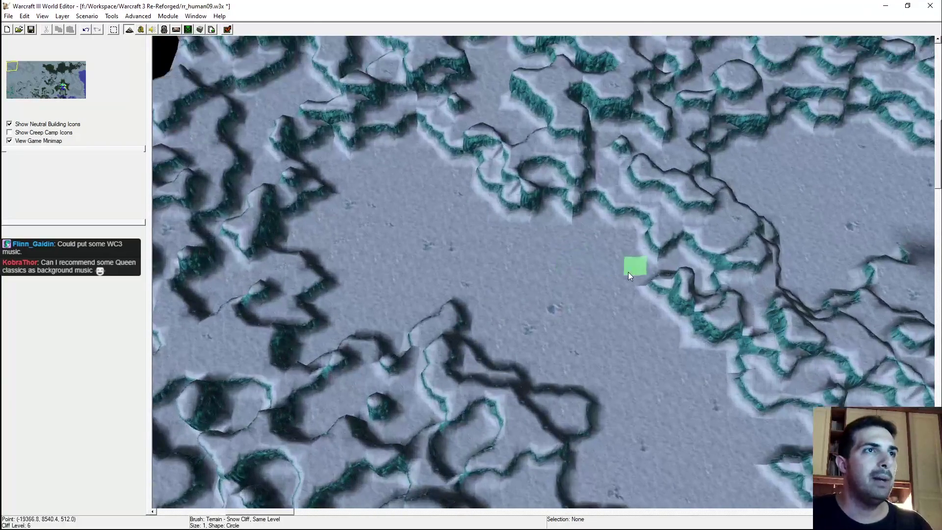
left_click(828, 128)
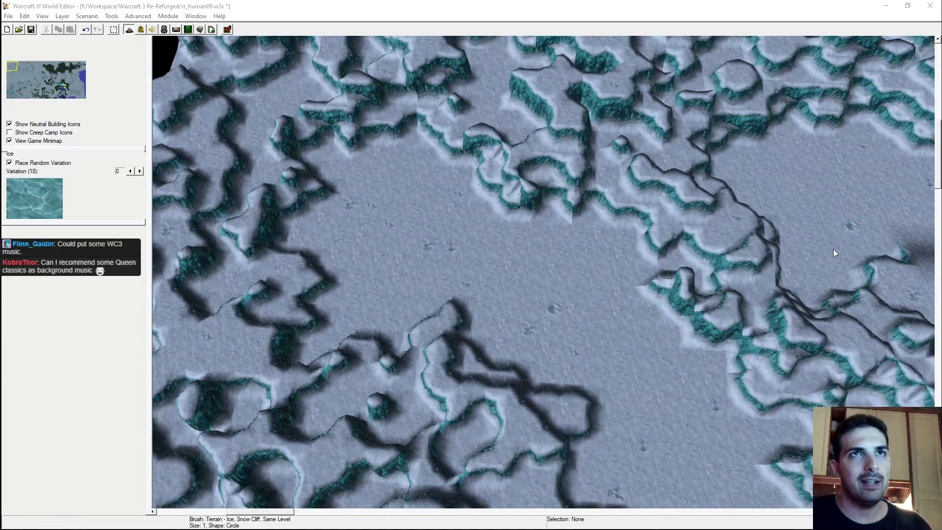
left_click_drag(408, 237, 499, 261)
key("ctrl+z")
key("1")
mouse_move(405, 216)
left_mouse_down()
mouse_move(411, 246)
mouse_move(479, 260)
mouse_move(557, 305)
left_mouse_up()
scroll(556, 303, "down", 3)
key("ctrl+z")
Paint scattered Rocky Snow patches in the north and south of the corner basin's western floor
scroll(691, 298, "up", 8)
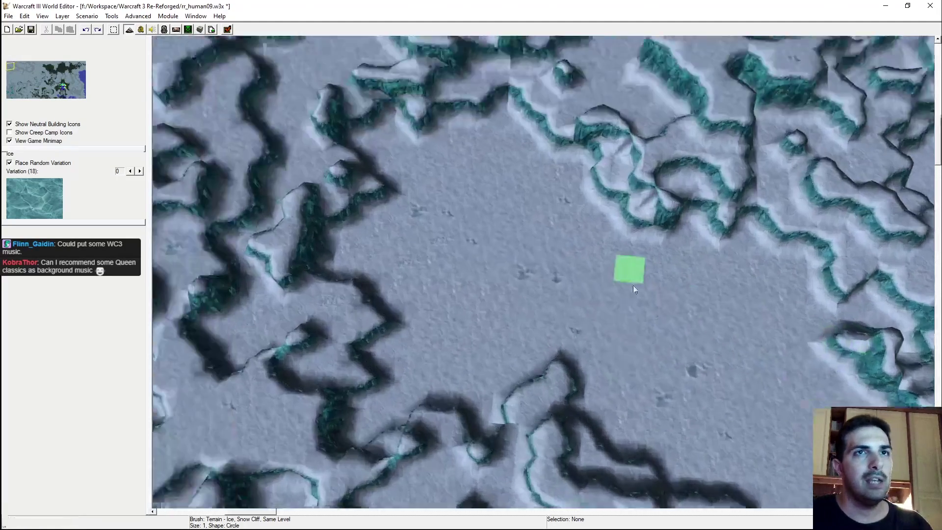
scroll(594, 283, "down", 2)
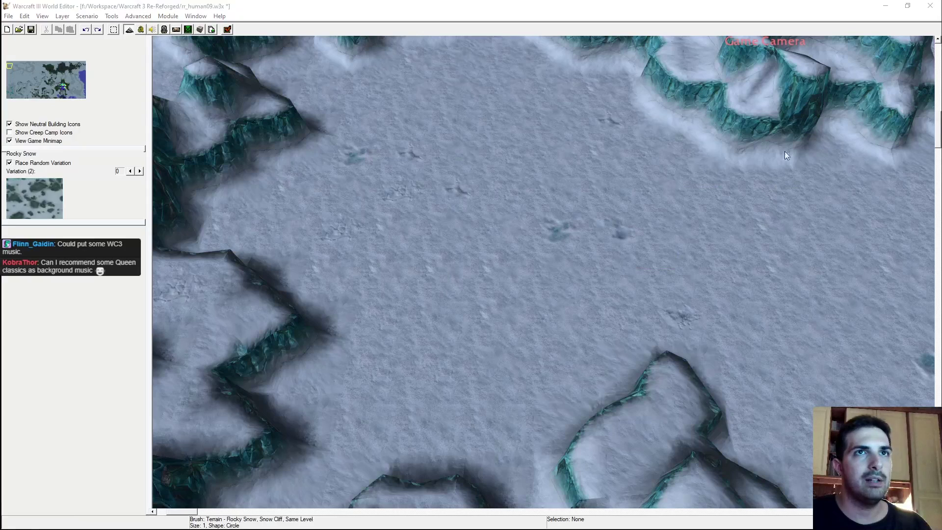
left_click(475, 127)
left_click(587, 202)
key("ctrl+z")
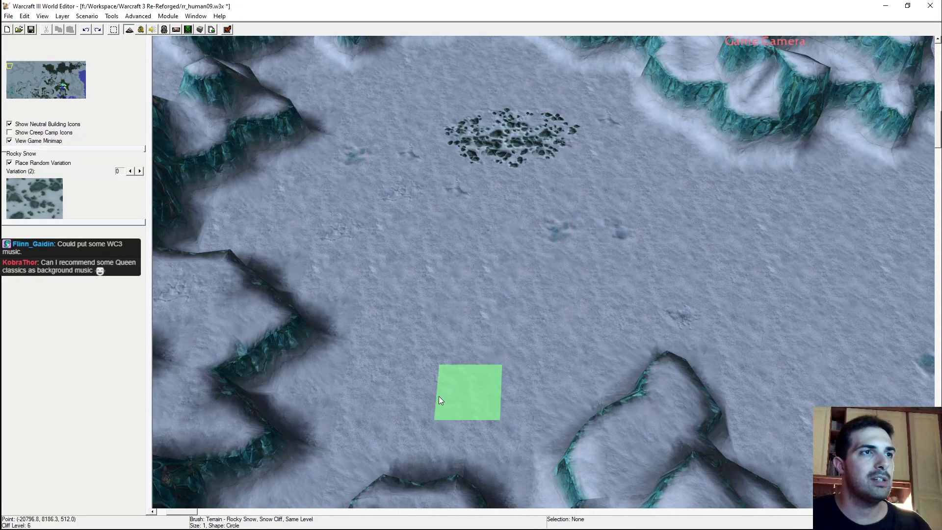
key("ctrl+z")
left_click_drag(424, 393, 520, 328)
left_click_drag(442, 113, 569, 142)
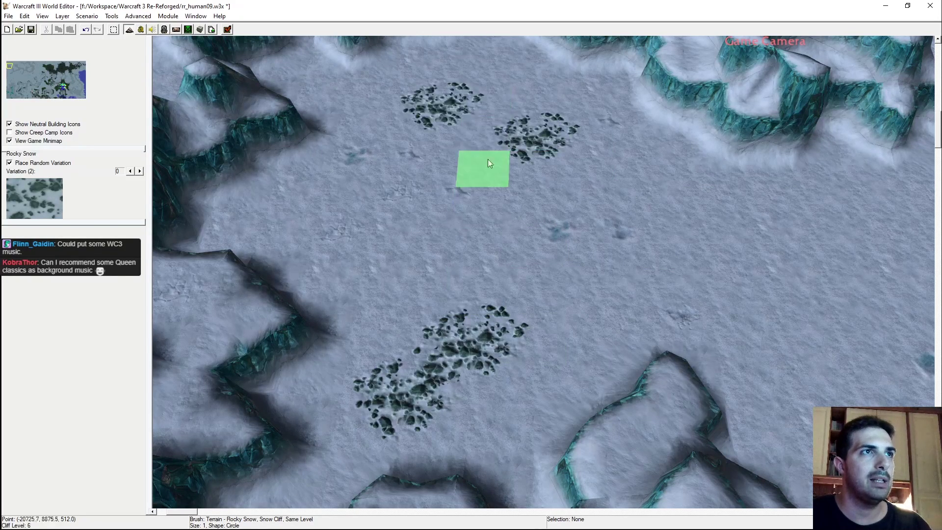
left_click(386, 148)
left_click(402, 311)
right_click_drag(632, 305, 563, 356)
scroll(444, 206, "down", 5)
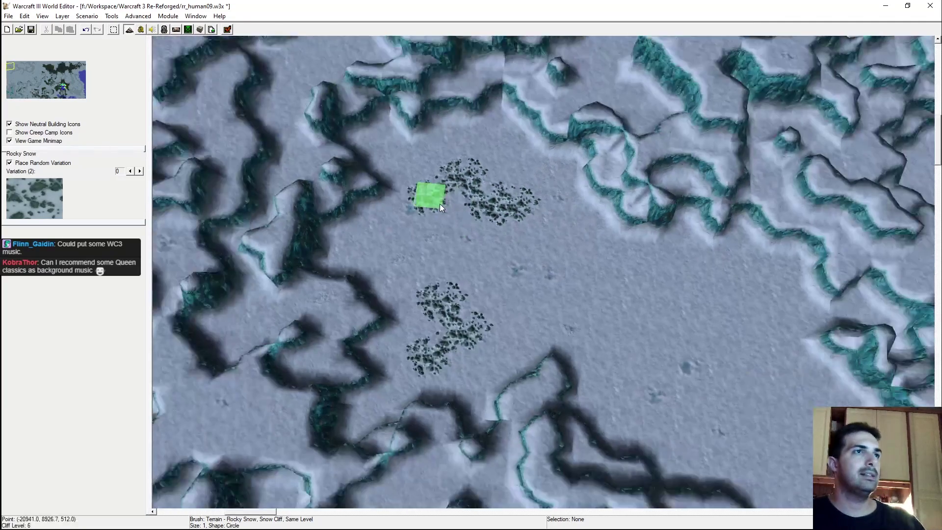
Examine how Ice and Rocky Snow textures are combined in the decorated area beside the dead trees
left_click(43, 67)
right_click_drag(459, 252, 599, 290)
scroll(599, 290, "up", 5)
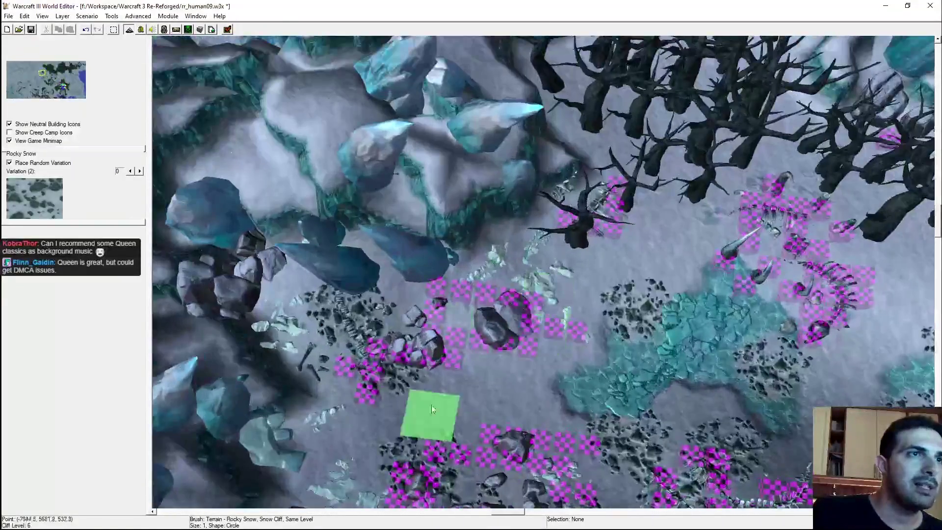
scroll(421, 308, "down", 3)
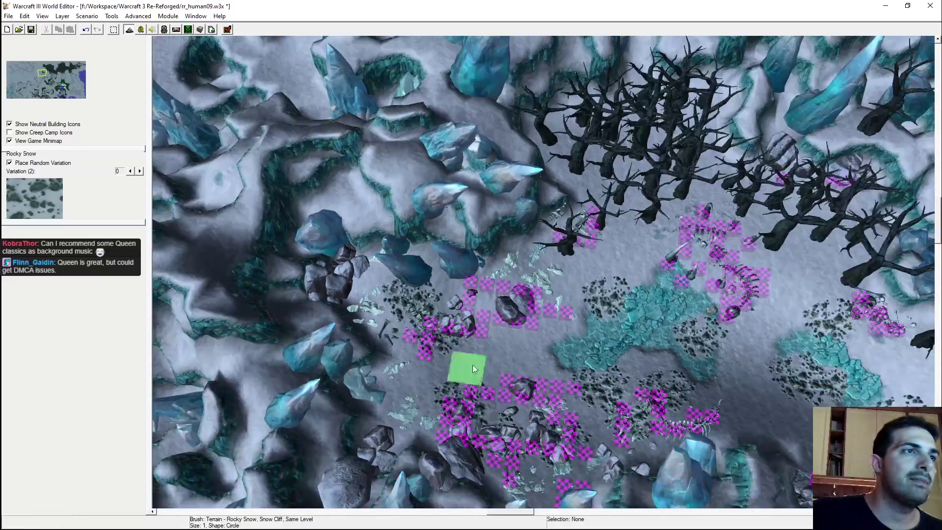
left_click(22, 68)
scroll(456, 320, "down", 3)
right_click_drag(457, 320, 599, 301)
scroll(494, 246, "down", 3)
scroll(547, 293, "up", 5)
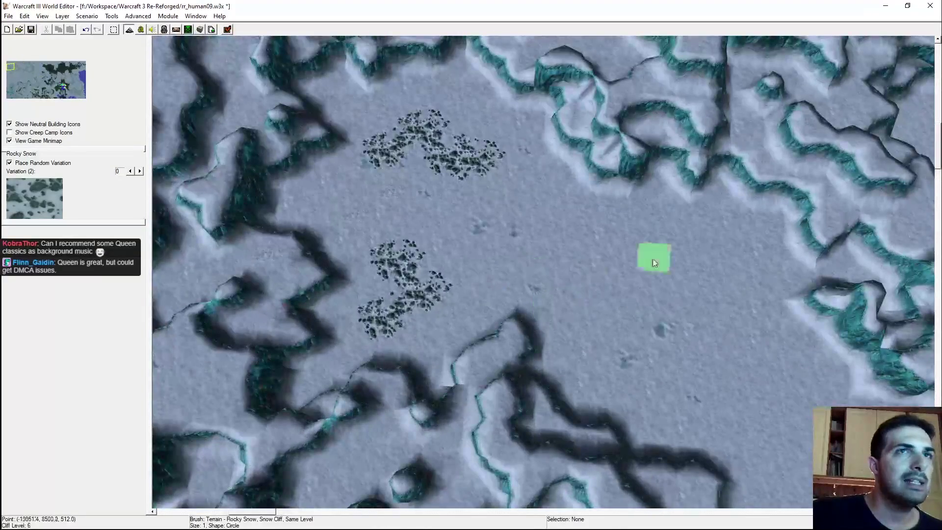
Paint an irregular Ice patch across the middle of the corner basin, east of the Rocky Snow patches
left_click(837, 129)
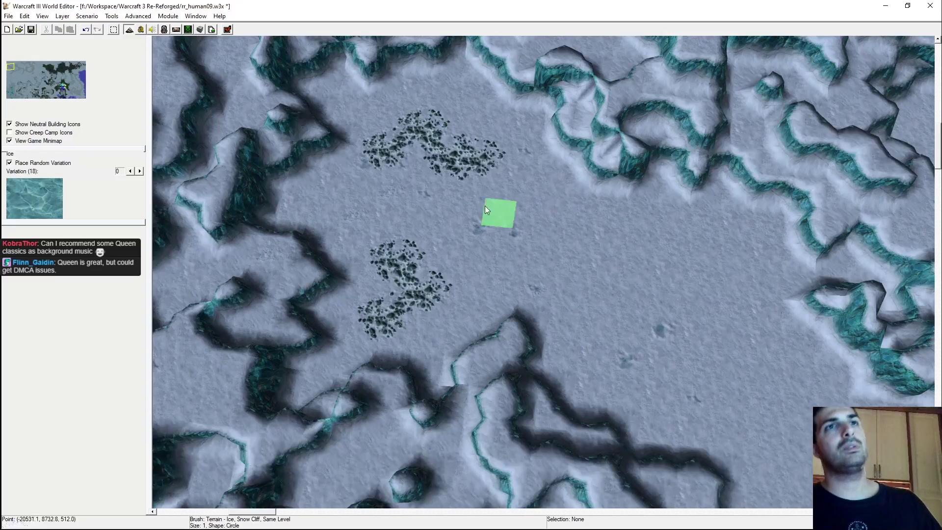
scroll(472, 202, "up", 2)
mouse_move(387, 164)
left_mouse_down()
mouse_move(393, 191)
mouse_move(526, 274)
left_mouse_up()
key("ctrl+z")
right_click_drag(549, 264, 501, 251)
left_click_drag(490, 211, 582, 264)
right_click_drag(582, 264, 537, 214)
left_click_drag(495, 246, 539, 251)
right_click_drag(536, 220, 632, 307)
mouse_move(559, 226)
left_mouse_down()
mouse_move(505, 230)
mouse_move(604, 283)
mouse_move(592, 327)
left_mouse_up()
Add Rocky Snow patches along the northern, eastern and southwestern edges of the Ice patch
left_click(878, 140)
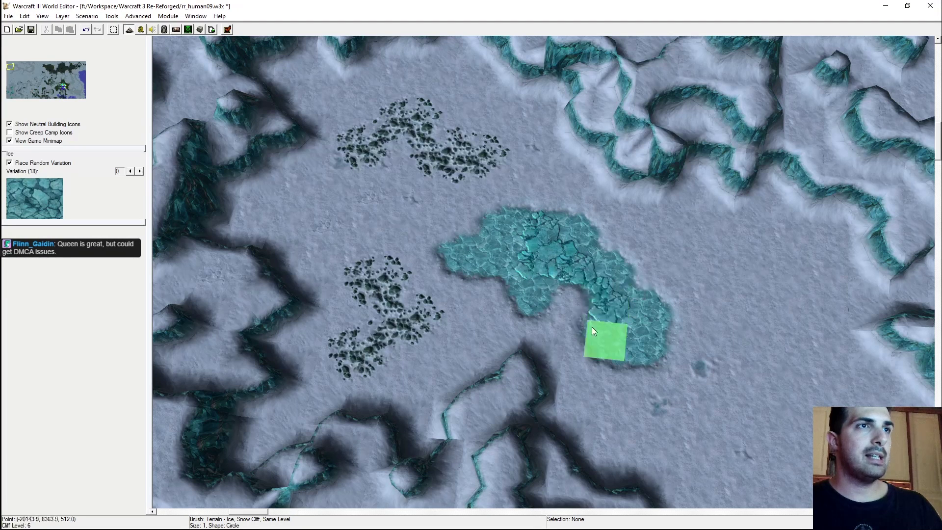
left_click(498, 272)
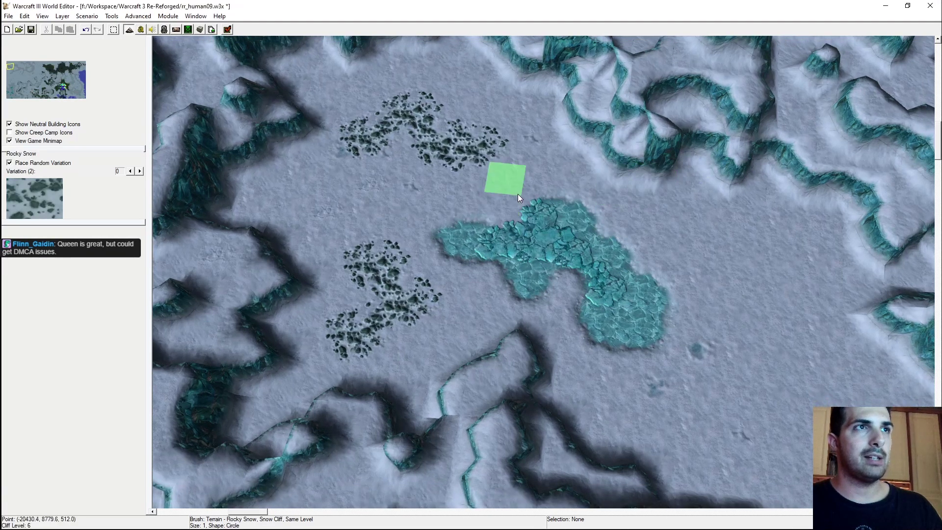
left_click(515, 192)
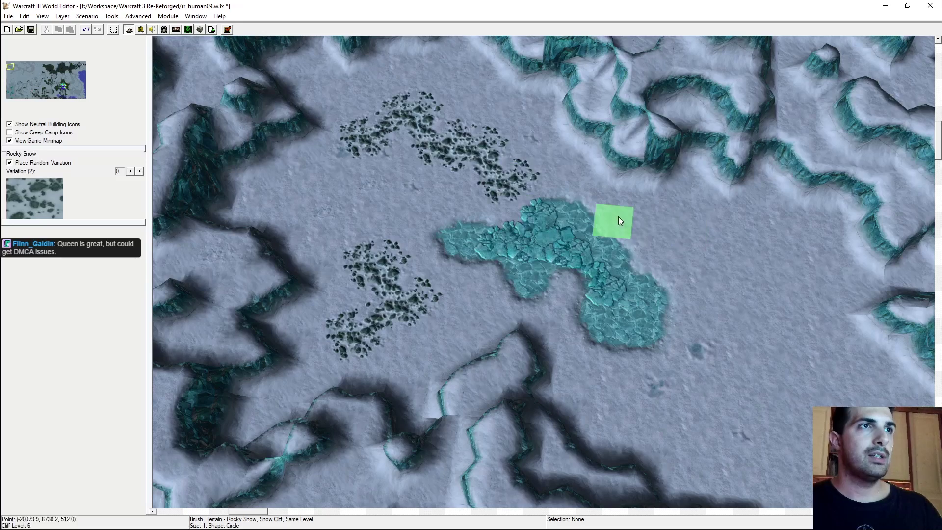
left_click(616, 219)
left_click(484, 272)
left_click(513, 277)
Trim the western tip of the Ice patch by painting Snow over it
key("d")
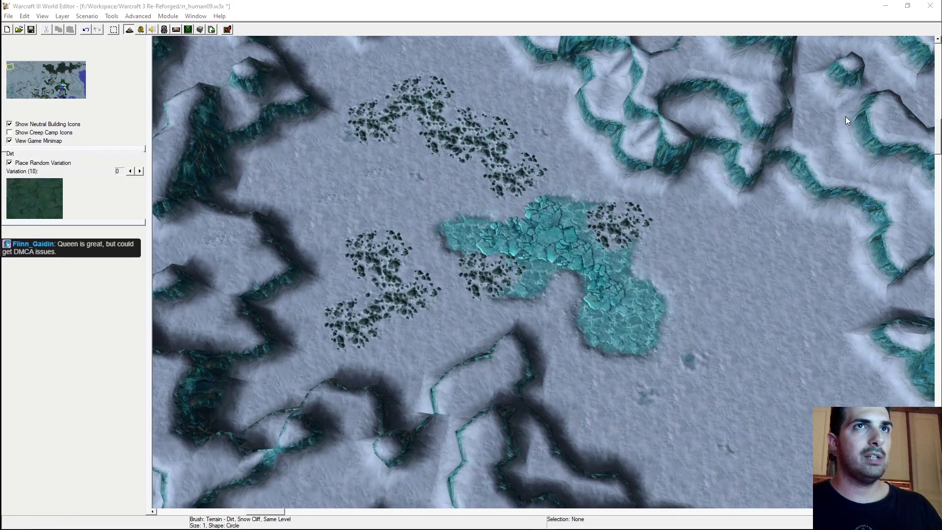
key("s")
left_click(447, 219)
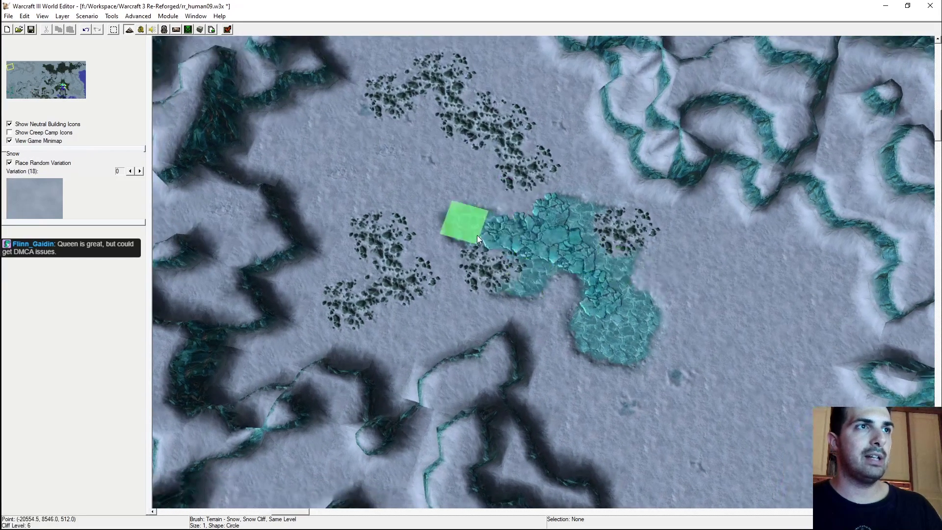
left_click(439, 221)
Extend the Ice patch with Ice strokes to its northwest and southeast
key("i")
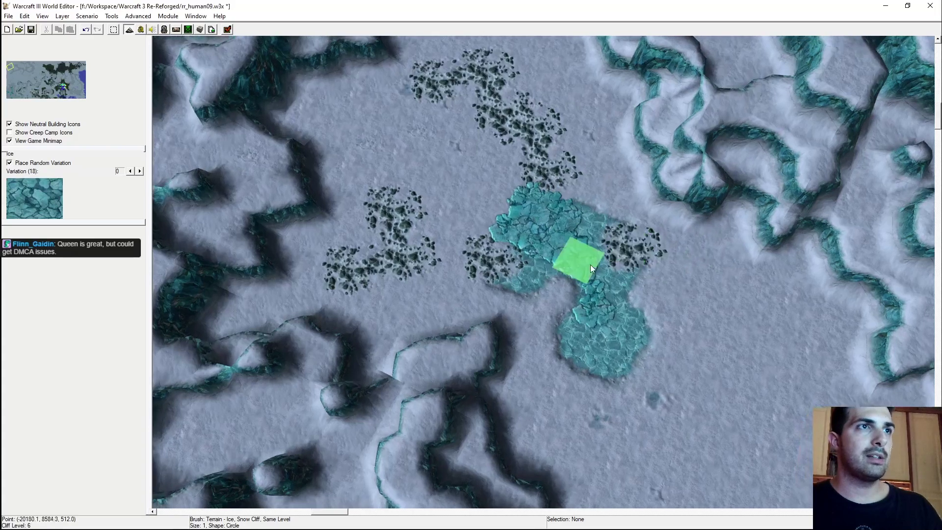
left_click(505, 207)
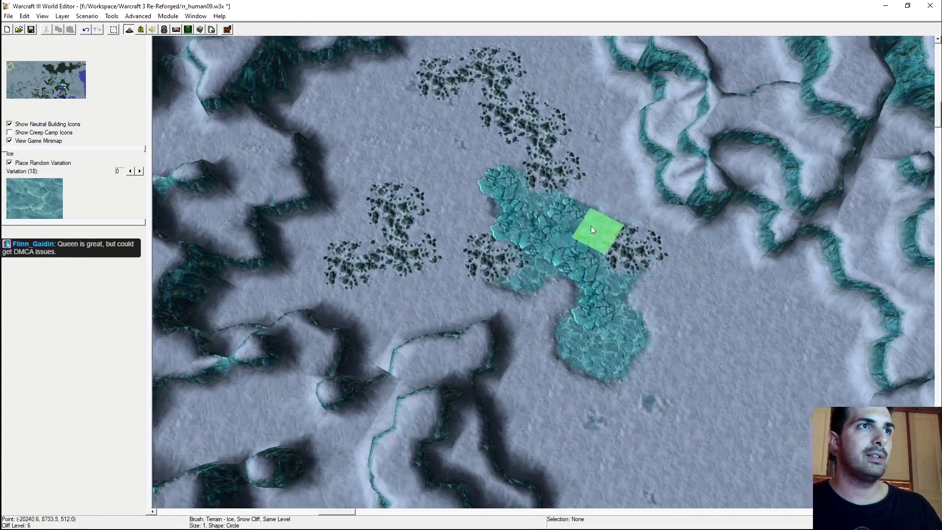
mouse_move(591, 226)
right_mouse_down("ctrl")
mouse_move(511, 242)
mouse_move(496, 226)
right_mouse_up("ctrl")
left_click(560, 250)
right_click_drag(584, 278, 661, 331, "ctrl")
mouse_move(609, 350)
left_mouse_down()
mouse_move(649, 385)
mouse_move(638, 400)
left_mouse_up()
mouse_move(638, 400)
right_mouse_down()
mouse_move(657, 382)
mouse_move(644, 227)
mouse_move(618, 210)
mouse_move(656, 212)
mouse_move(652, 260)
mouse_move(675, 322)
mouse_move(655, 327)
right_mouse_up()
Paint a second, separate Ice patch on the basin floor east of the first one
left_click(627, 197)
left_click(638, 250)
left_click(577, 212)
key("ctrl+z")
left_click(661, 222)
left_click(655, 327)
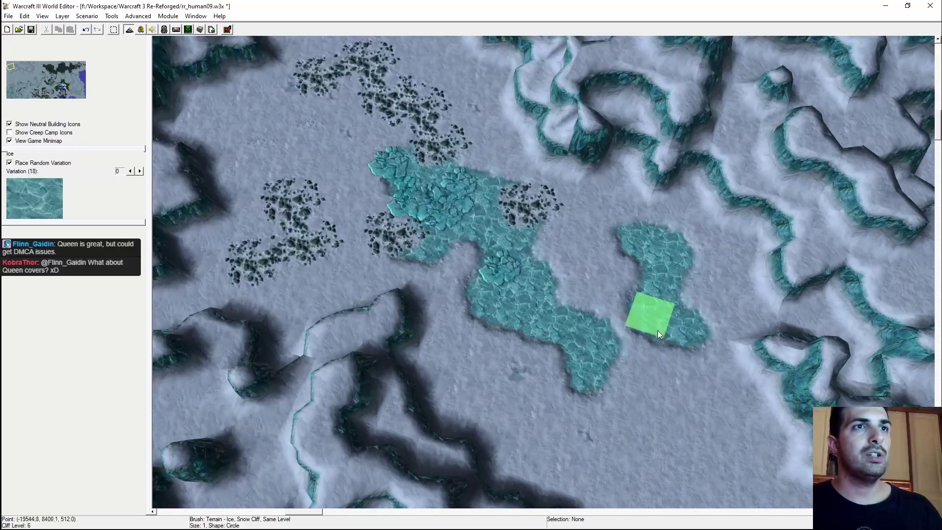
Add two Rocky Snow patches, one between the two Ice patches and one just south of the western one
left_click(865, 140)
left_click(607, 303)
right_click_drag(585, 366, 669, 284)
left_click(611, 308)
right_click_drag(527, 281, 883, 147)
Break the long Ice patch into separate pieces by painting Snow across it
left_click(844, 129)
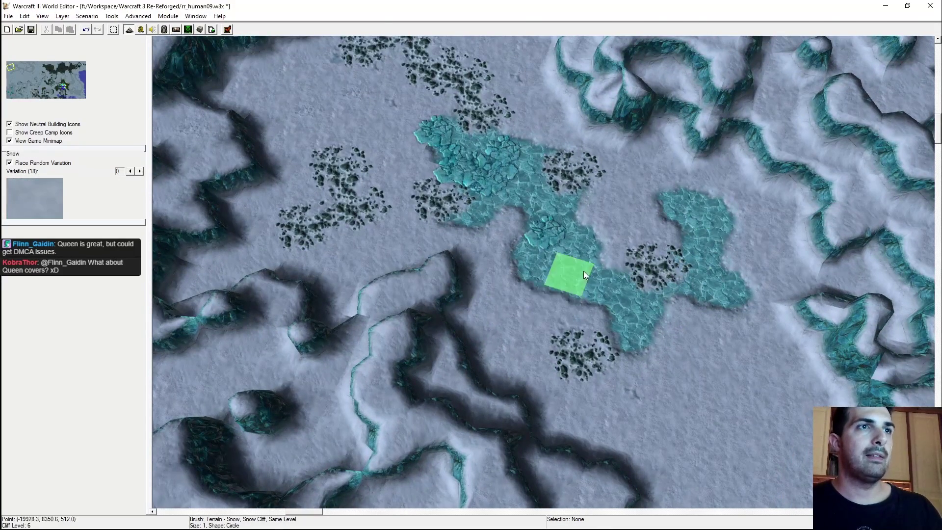
left_click(577, 222)
right_click_drag(448, 258, 631, 220)
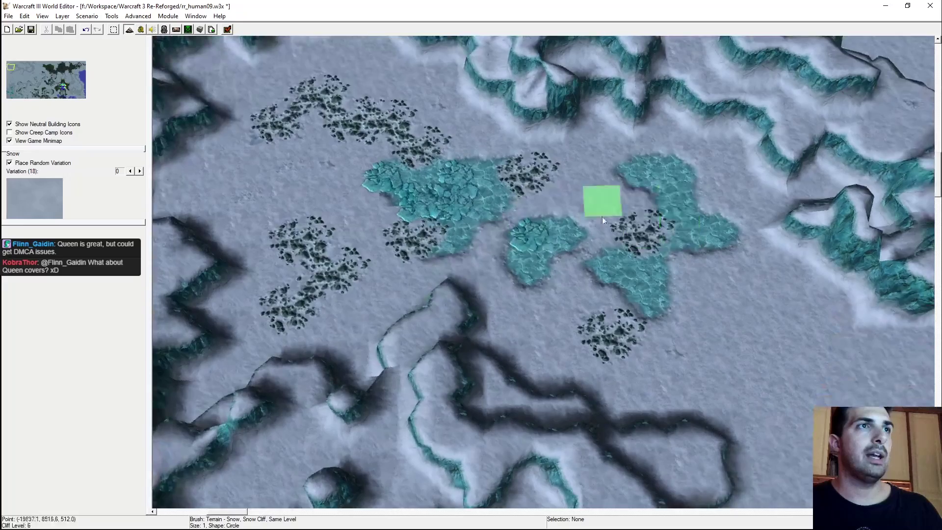
scroll(648, 249, "up", 2)
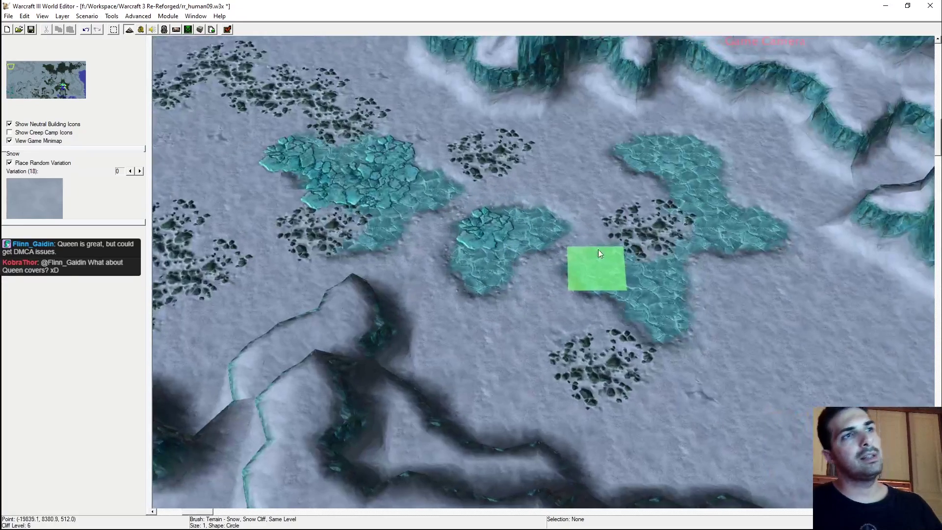
Repaint parts of the eastern, southern and middle Ice patches with Ice to bring in cracked variations
left_click(877, 145)
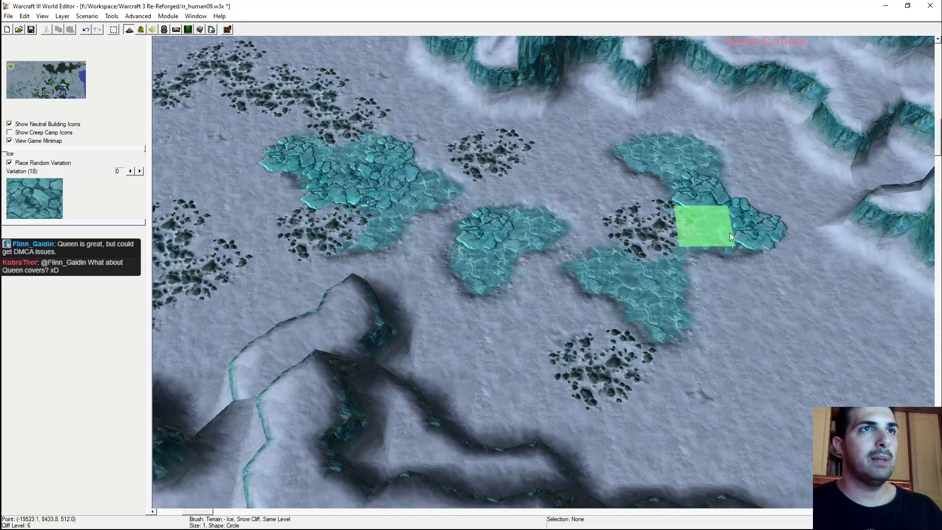
scroll(729, 325, "down", 3)
scroll(768, 322, "up", 3)
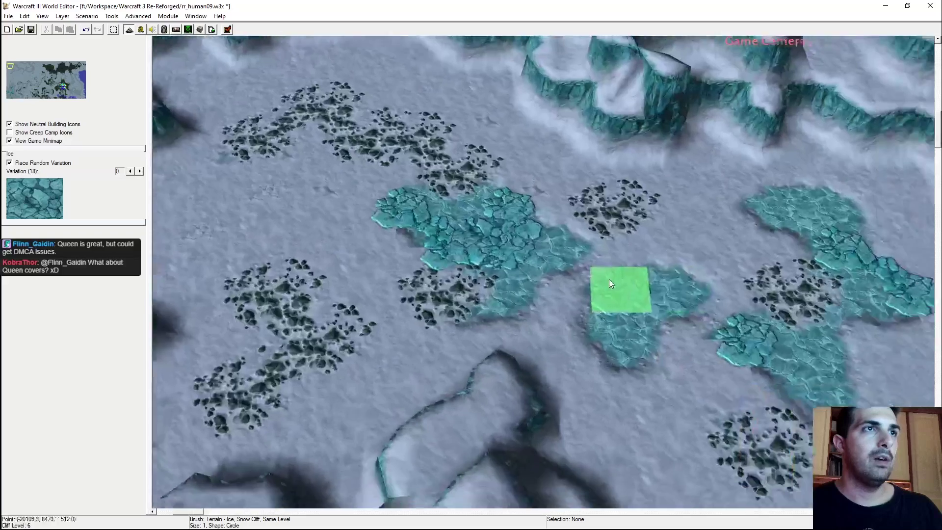
scroll(673, 270, "down", 3)
Paint Snow through the middle of the western Ice patch and rejoin its pieces with new Ice
left_click(871, 132)
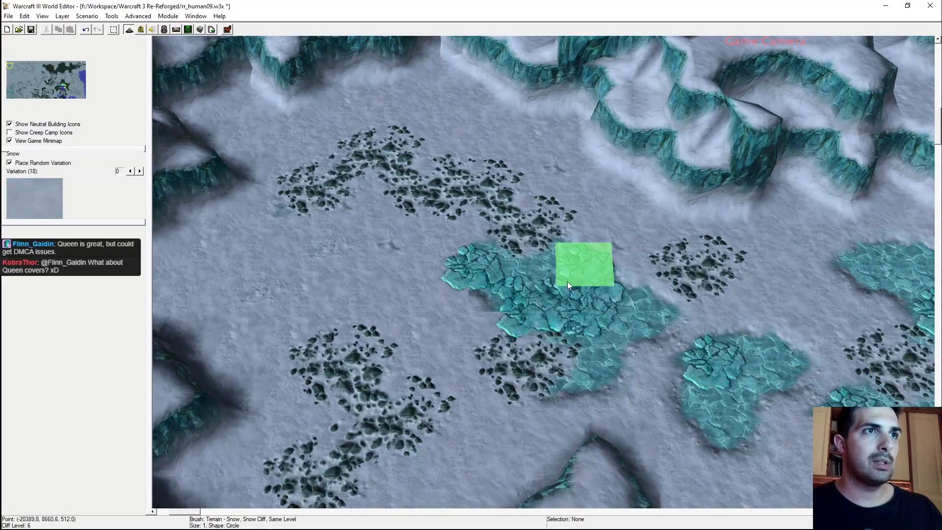
left_click_drag(602, 269, 575, 292)
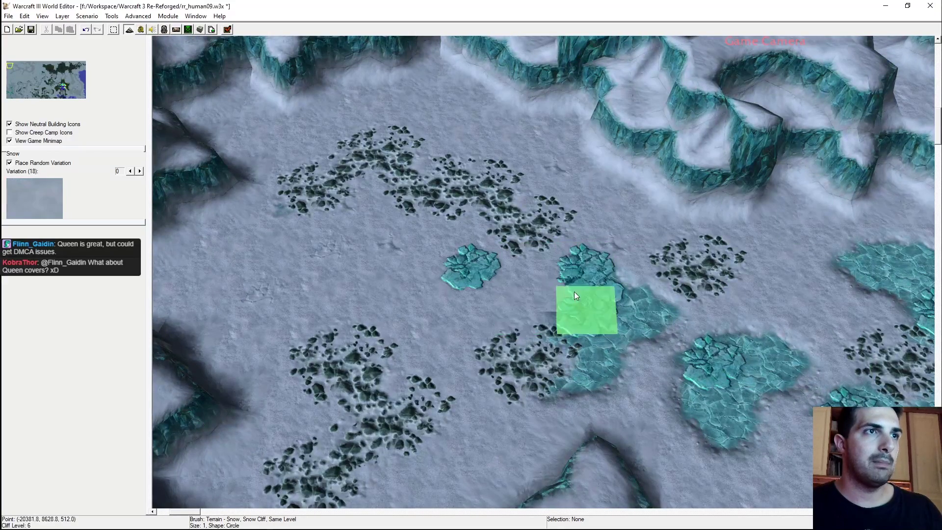
left_click(824, 128)
left_click(511, 281)
right_click_drag(678, 285, 648, 270)
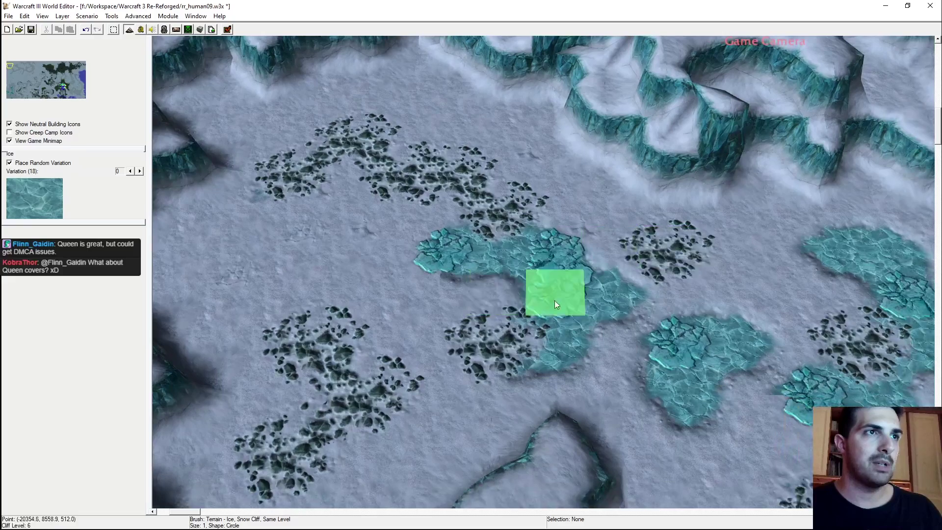
Shift the Rocky Snow patch southwest of the western Ice northward, using Snow and Rocky Snow strokes
left_click(837, 116)
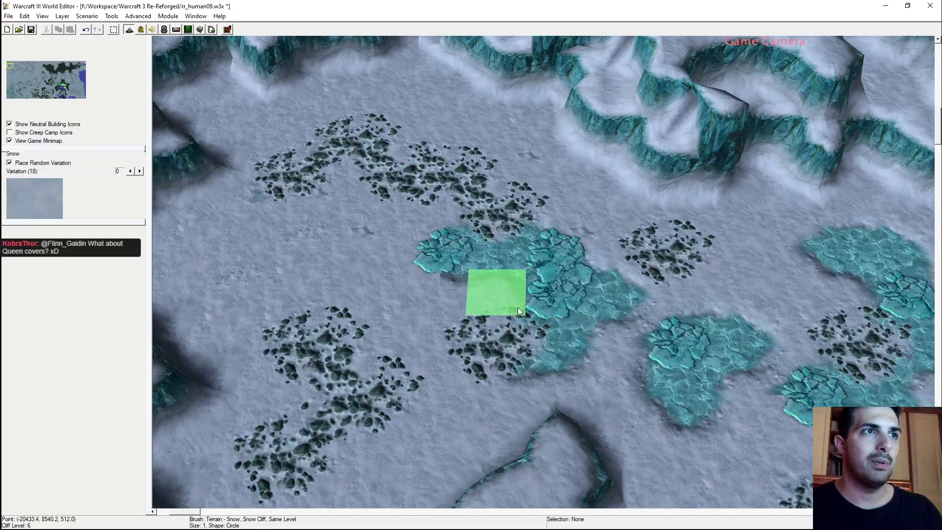
left_click(502, 340)
left_click(859, 129)
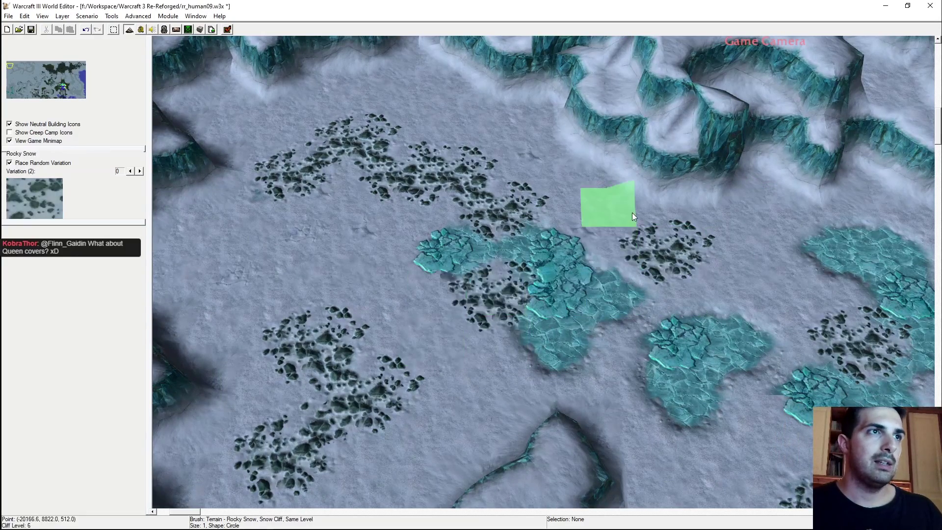
Start a trail of Ice patches in the open valley southeast of the decorated basin
scroll(637, 213, "down", 3)
key("Down")
key("Right")
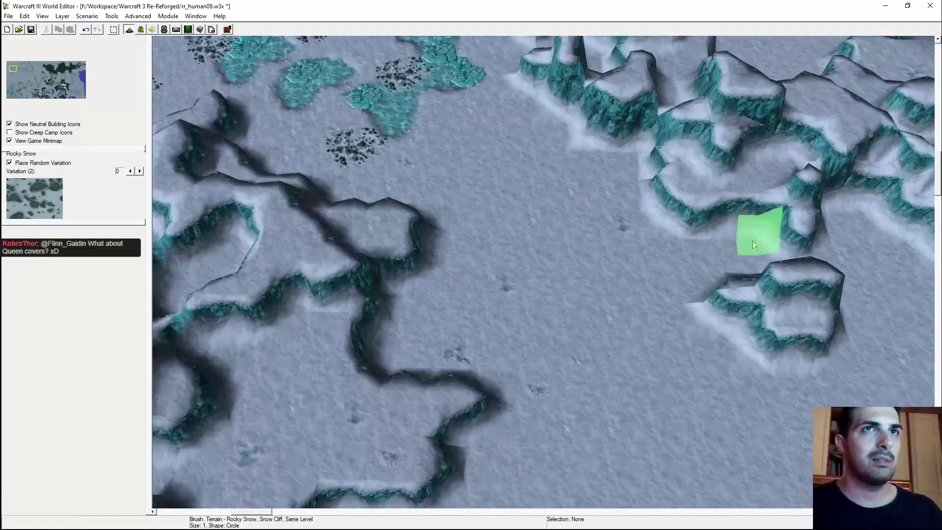
left_click(852, 126)
right_click_drag(562, 208, 550, 162)
mouse_move(485, 135)
left_mouse_down()
mouse_move(467, 135)
mouse_move(542, 246)
mouse_move(605, 280)
mouse_move(519, 253)
left_mouse_up()
Extend the Ice trail eastward with irregular separate patches along the valley floor below the northern cliffs
key("Down")
key("Right")
key("Right")
scroll(519, 275, "down", 2)
right_click_drag(516, 290, 338, 308)
mouse_move(372, 377)
left_mouse_down()
mouse_move(464, 321)
mouse_move(592, 267)
left_mouse_up()
right_click_drag(634, 284, 322, 338)
left_click_drag(322, 339, 589, 312)
right_click_drag(589, 312, 505, 296)
left_click_drag(505, 296, 680, 178)
right_click_drag(680, 178, 404, 309)
left_click_drag(405, 308, 573, 359)
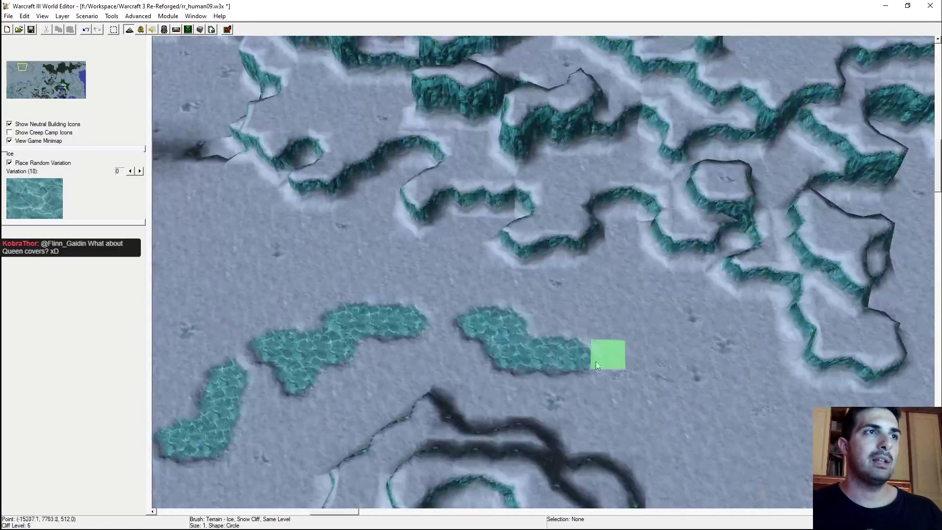
Continue the Ice trail southeast around the terraced cliff outcrop with large and small patches, and undo the last stroke
right_click_drag(572, 358, 478, 255)
left_click_drag(478, 255, 568, 368)
right_click_drag(568, 368, 405, 342)
mouse_move(404, 342)
left_mouse_down()
mouse_move(518, 347)
mouse_move(535, 216)
mouse_move(581, 176)
left_mouse_up()
right_click_drag(572, 332, 487, 217)
mouse_move(447, 253)
left_mouse_down()
mouse_move(539, 340)
mouse_move(610, 368)
left_mouse_up()
right_click_drag(610, 369, 451, 340)
mouse_move(452, 340)
left_mouse_down()
mouse_move(557, 358)
mouse_move(653, 315)
left_mouse_up()
mouse_move(654, 315)
right_mouse_down()
mouse_move(549, 332)
mouse_move(497, 353)
right_mouse_up()
mouse_move(496, 353)
left_mouse_down()
mouse_move(578, 335)
mouse_move(729, 269)
mouse_move(738, 249)
left_mouse_up()
key("ctrl+z")
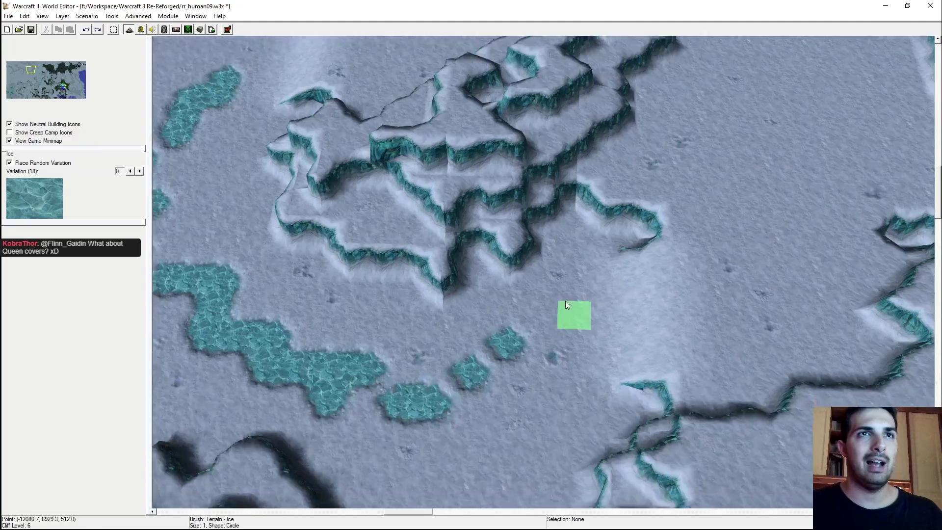
Carry the Ice trail northeast through the eastern end of the valley with more separate patches
right_click_drag(565, 301, 523, 277)
mouse_move(524, 277)
left_mouse_down()
mouse_move(658, 231)
mouse_move(746, 150)
left_mouse_up()
mouse_move(744, 146)
right_mouse_down()
mouse_move(584, 295)
mouse_move(375, 253)
right_mouse_up()
mouse_move(375, 253)
left_mouse_down()
mouse_move(549, 208)
mouse_move(626, 176)
left_mouse_up()
right_click_drag(625, 176, 496, 317)
left_click_drag(497, 317, 712, 261)
right_click_drag(712, 261, 527, 182)
mouse_move(528, 182)
left_mouse_down()
mouse_move(587, 179)
mouse_move(635, 363)
mouse_move(587, 452)
left_mouse_up()
Lead the Ice trail north over the ramp and west along the upper plateau
mouse_move(586, 451)
right_mouse_down()
mouse_move(648, 322)
mouse_move(574, 369)
right_mouse_up()
left_click_drag(574, 368, 584, 258)
mouse_move(584, 258)
right_mouse_down()
mouse_move(541, 366)
mouse_move(627, 273)
mouse_move(658, 291)
right_mouse_up()
left_click_drag(584, 233, 540, 131)
right_click_drag(541, 131, 652, 249)
left_click_drag(652, 248, 435, 278)
right_click_drag(436, 278, 551, 260)
mouse_move(551, 261)
left_mouse_down()
mouse_move(327, 187)
mouse_move(309, 190)
left_mouse_up()
Paint a broad Ice patch with small satellite patches inside the cliff-enclosed basin north of the valley
right_click_drag(319, 212, 488, 167)
right_click_drag(402, 402, 446, 219)
right_click_drag(354, 314, 389, 384)
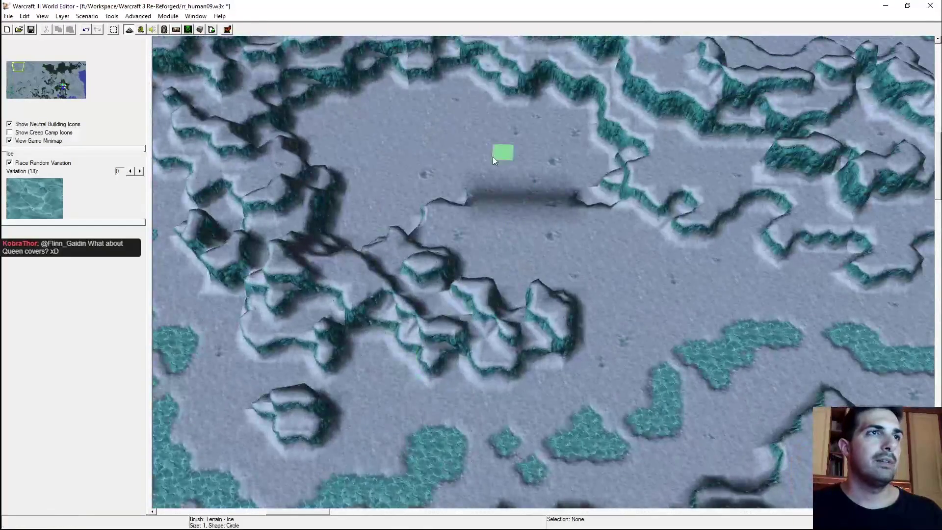
mouse_move(481, 144)
left_mouse_down()
mouse_move(401, 150)
mouse_move(382, 122)
left_mouse_up()
right_click_drag(510, 158, 516, 225)
left_click_drag(490, 190, 460, 188)
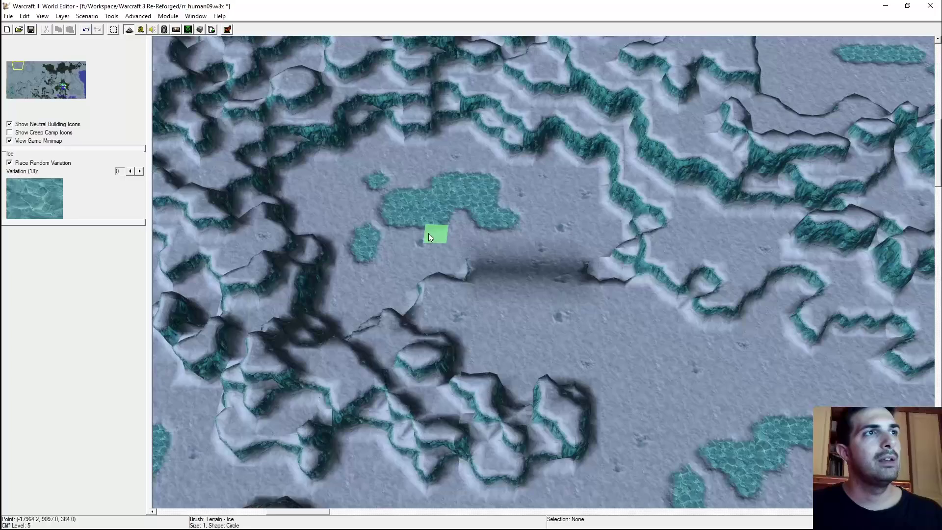
left_click_drag(369, 197, 482, 213)
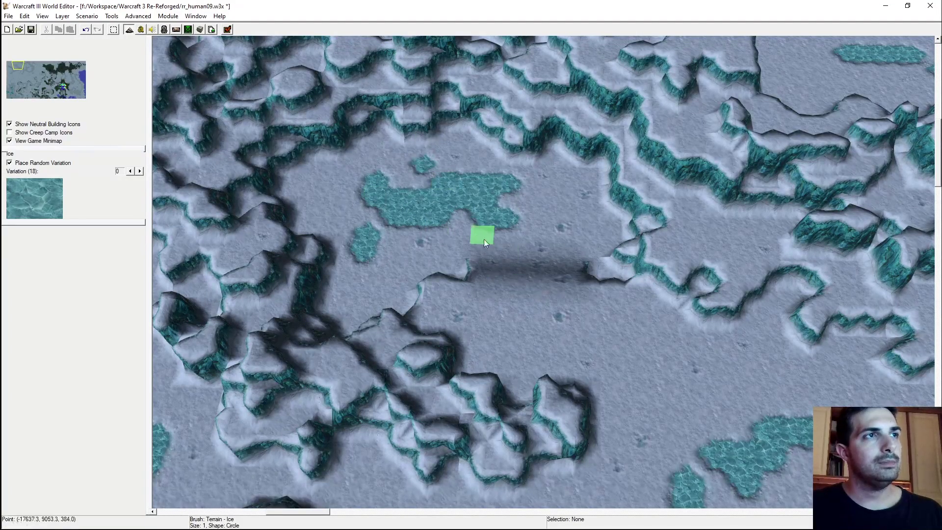
Connect the enclosed basin's Ice to the valley trail with Ice patches running down the ramp
mouse_move(536, 251)
left_mouse_down()
mouse_move(522, 282)
mouse_move(653, 376)
left_mouse_up()
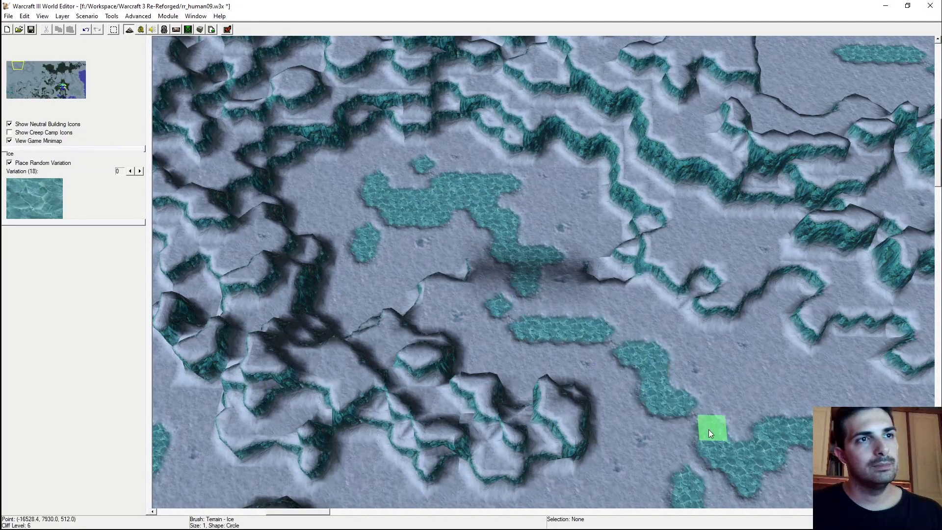
right_click_drag(587, 348, 766, 140)
mouse_move(468, 295)
left_mouse_down()
mouse_move(490, 322)
mouse_move(519, 265)
mouse_move(612, 248)
mouse_move(675, 173)
left_mouse_up()
Try a texture stroke across the open plateau east of the Ice trail
mouse_move(607, 226)
right_mouse_down()
mouse_move(357, 364)
mouse_move(317, 312)
mouse_move(459, 276)
mouse_move(469, 217)
mouse_move(444, 320)
mouse_move(507, 320)
mouse_move(515, 301)
mouse_move(199, 188)
mouse_move(489, 220)
mouse_move(438, 325)
right_mouse_up()
mouse_move(634, 195)
right_mouse_down()
mouse_move(526, 253)
mouse_move(391, 300)
right_mouse_up()
mouse_move(597, 285)
right_mouse_down()
mouse_move(493, 286)
mouse_move(585, 324)
mouse_move(587, 304)
mouse_move(457, 278)
right_mouse_up()
right_click_drag(673, 251, 453, 304)
mouse_move(564, 288)
right_mouse_down()
mouse_move(569, 205)
mouse_move(628, 191)
right_mouse_up()
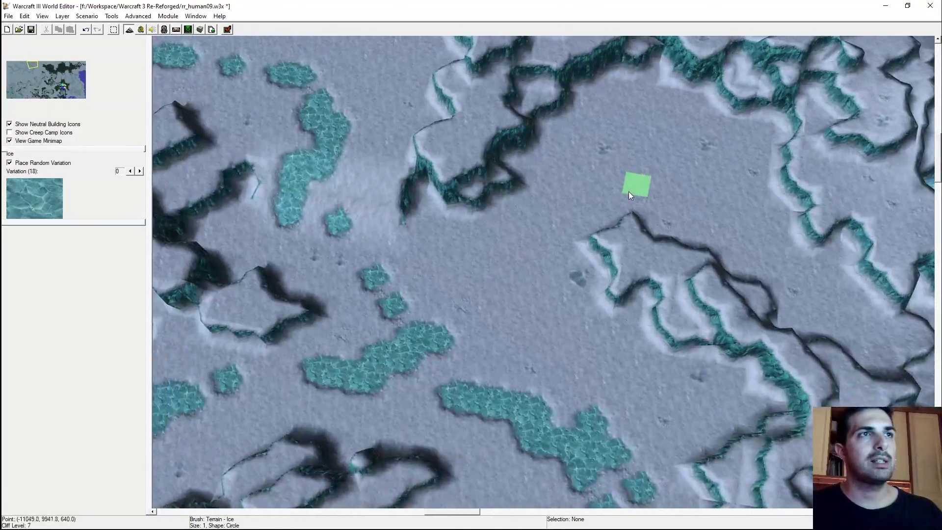
scroll(652, 202, "up", 2)
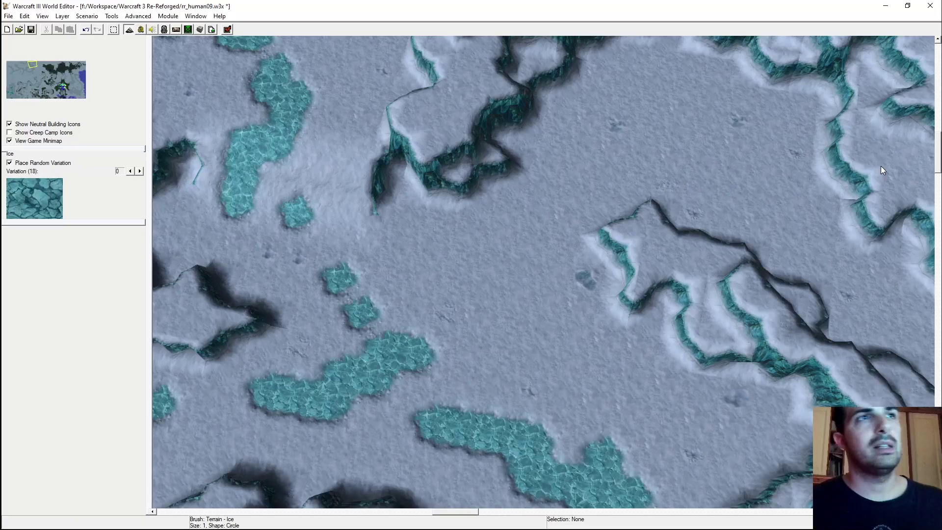
mouse_move(668, 145)
left_mouse_down()
mouse_move(573, 193)
mouse_move(498, 283)
left_mouse_up()
Examine how Ice, Dark Ice and Rocky Snow are combined around the bones in the decorated southwestern area
scroll(579, 159, "down", 3)
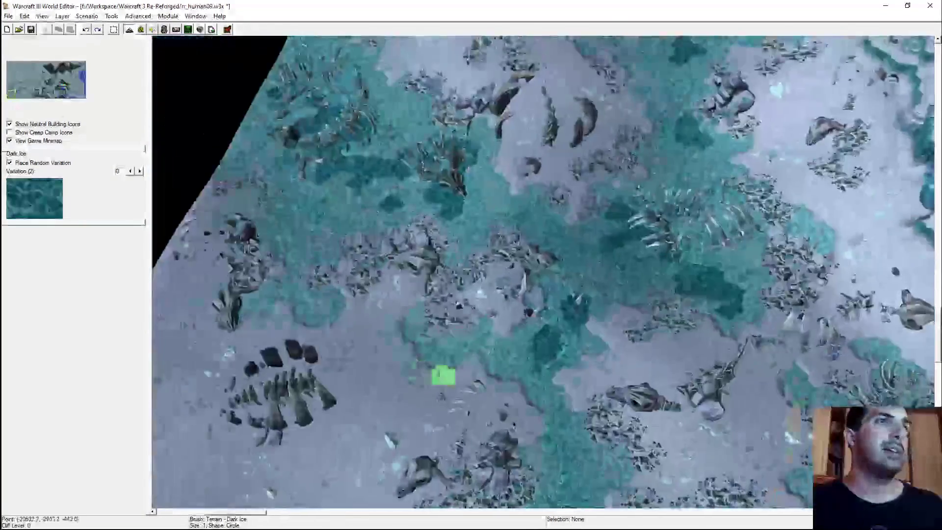
scroll(627, 206, "up", 5)
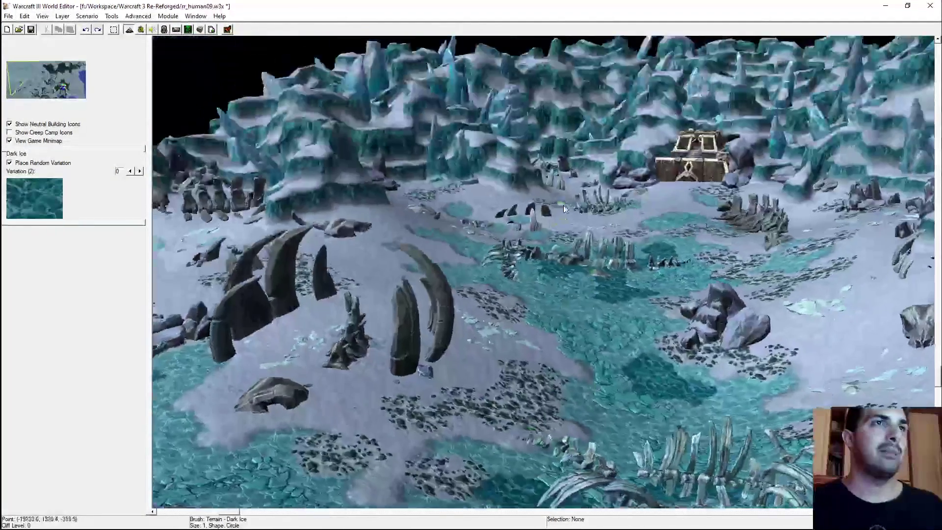
right_click_drag(564, 209, 507, 179, "ctrl")
scroll(599, 312, "down", 5)
scroll(555, 284, "up", 4)
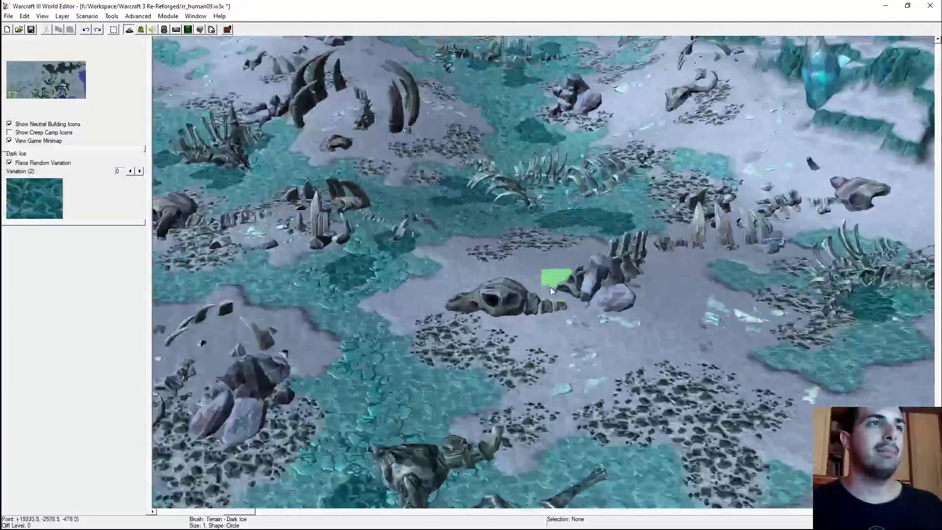
scroll(379, 322, "down", 5)
right_click_drag(366, 306, 702, 309)
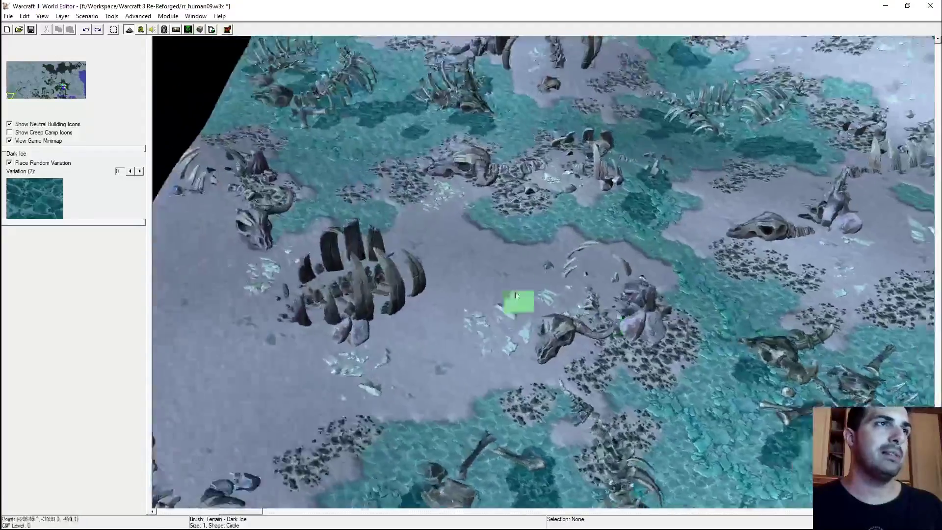
right_click_drag(491, 197, 540, 380)
scroll(608, 378, "up", 3)
right_click_drag(617, 377, 331, 222)
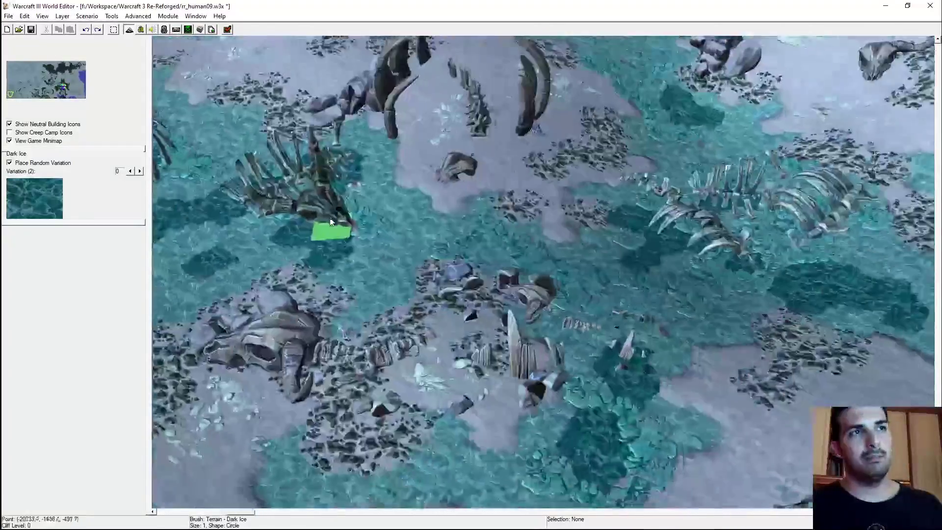
scroll(576, 381, "down", 4)
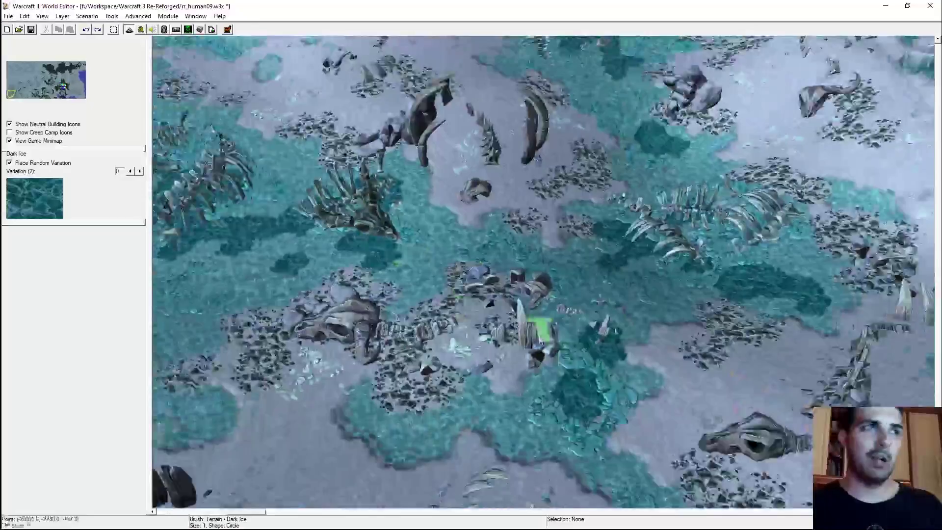
right_click_drag(576, 381, 488, 269)
right_click_drag(564, 397, 420, 308)
scroll(549, 264, "up", 3)
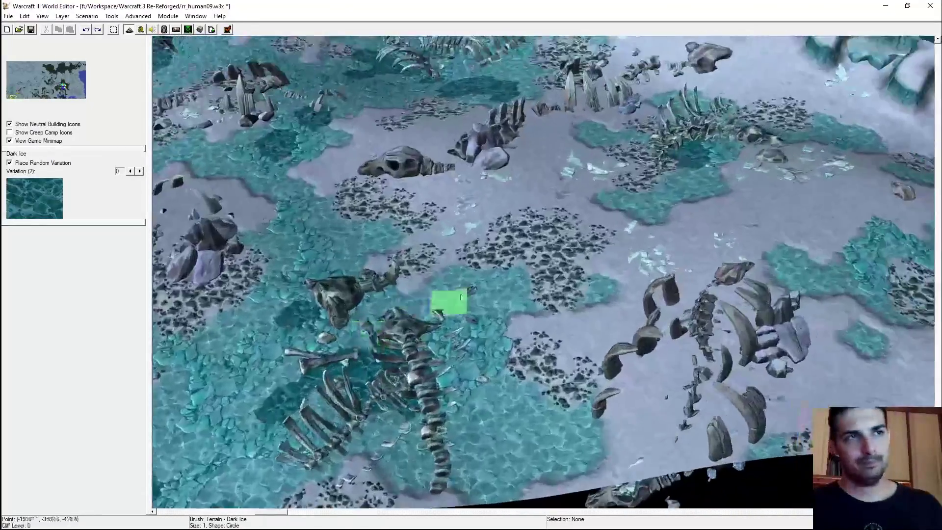
scroll(427, 295, "up", 3)
right_click_drag(454, 255, 511, 376)
right_click_drag(361, 120, 488, 314)
scroll(487, 314, "down", 4)
right_click_drag(421, 330, 463, 374, "ctrl")
right_click_drag(655, 170, 528, 422)
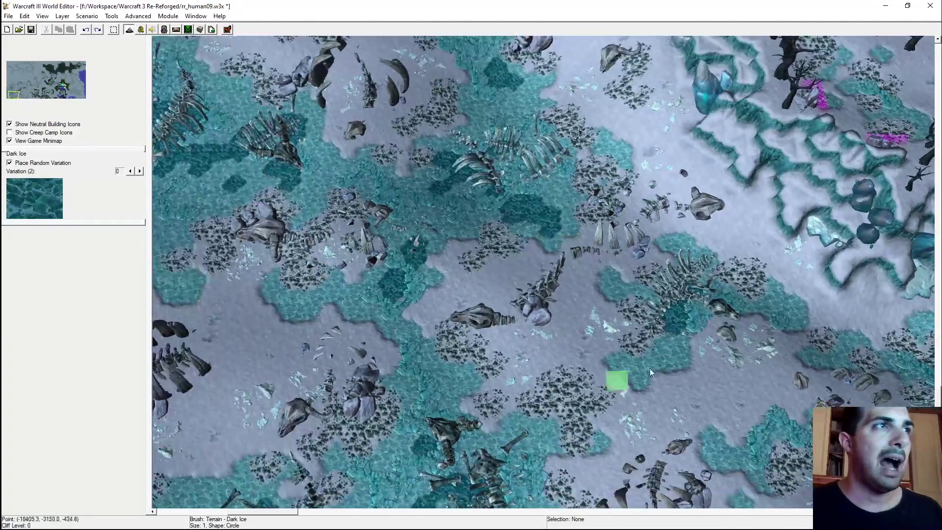
right_click_drag(613, 171, 368, 279)
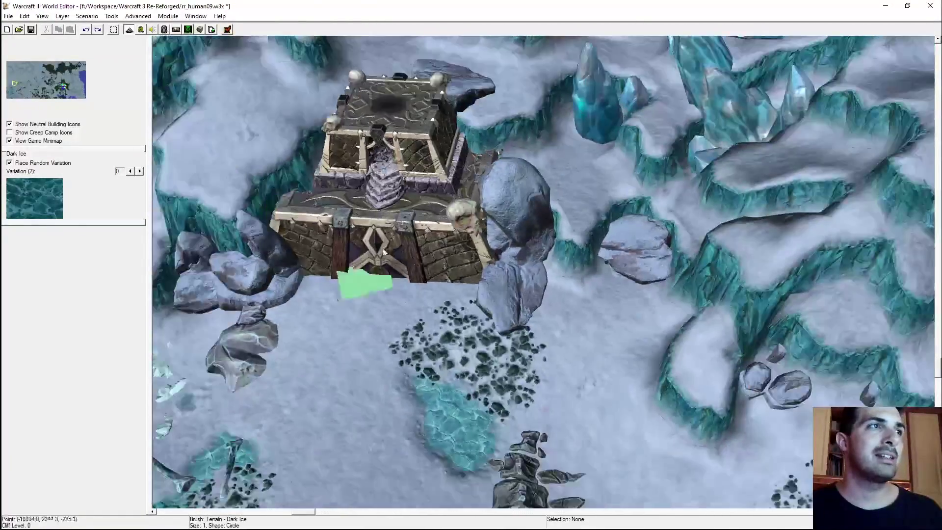
Review the Ice trails and cliff terraces across the northwestern part of the map
scroll(653, 292, "down", 10)
right_click_drag(575, 218, 484, 246)
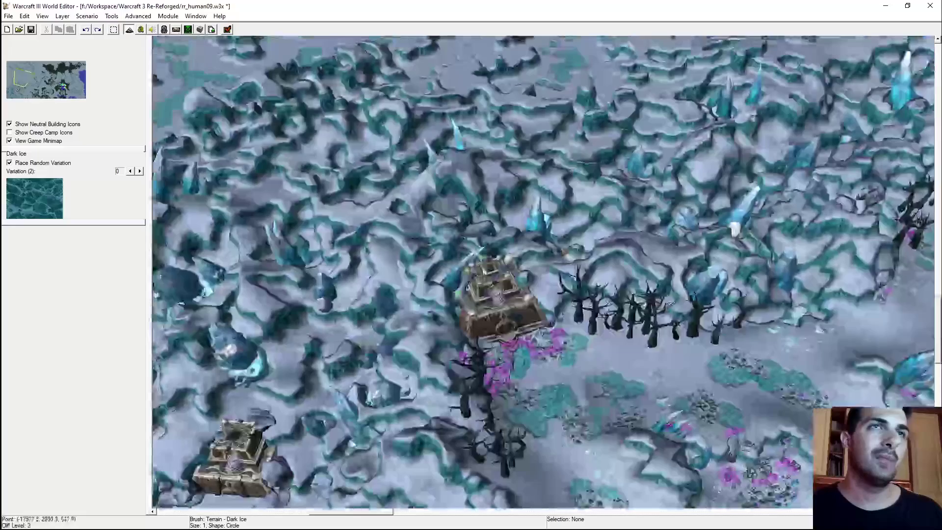
scroll(450, 269, "up", 6)
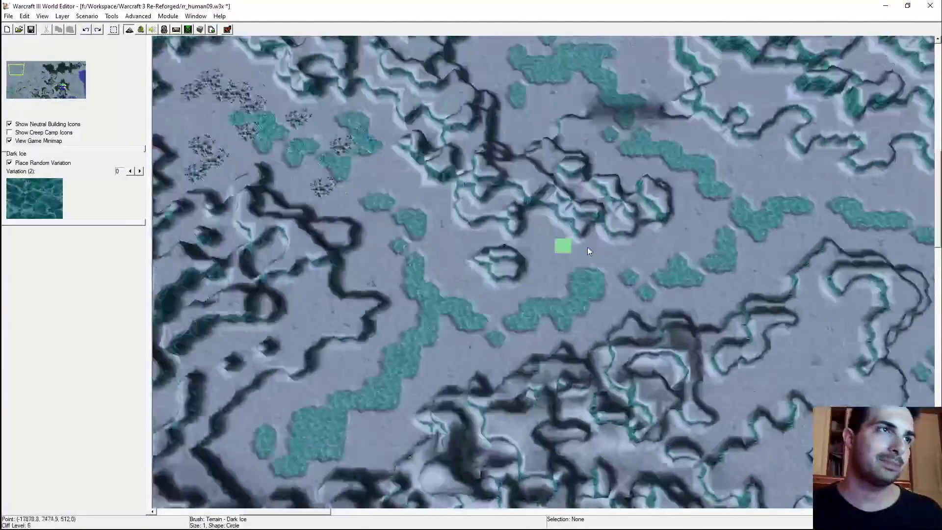
right_click_drag(589, 251, 462, 149)
right_click_drag(478, 105, 472, 389)
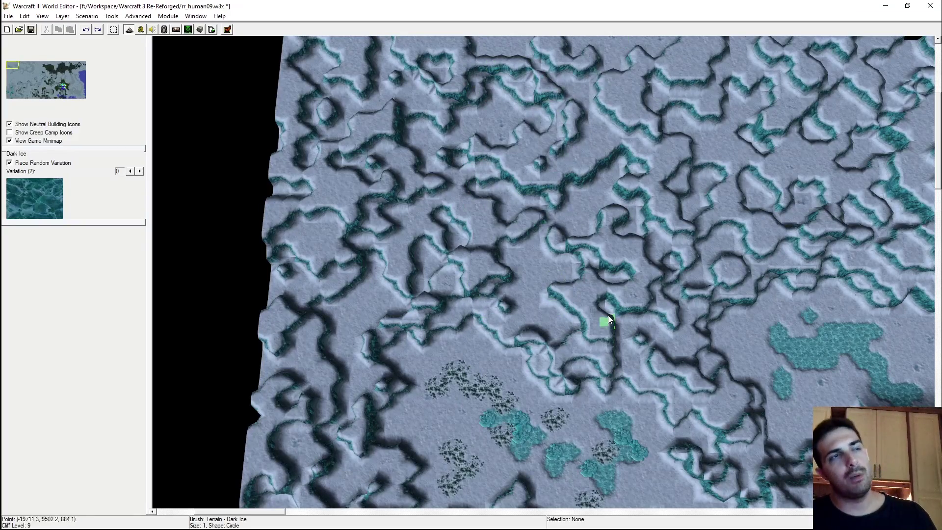
right_click_drag(490, 56, 447, 187)
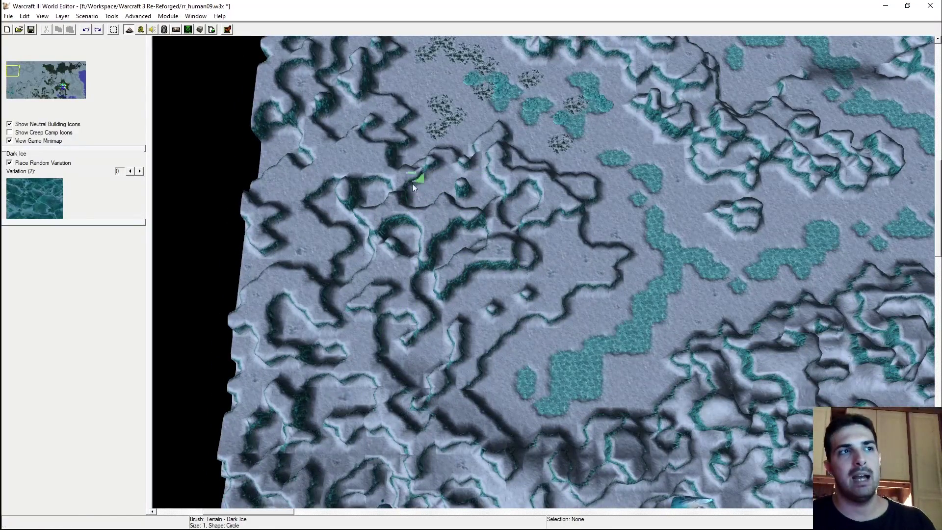
right_click_drag(382, 379, 384, 310)
right_click_drag(599, 323, 293, 195)
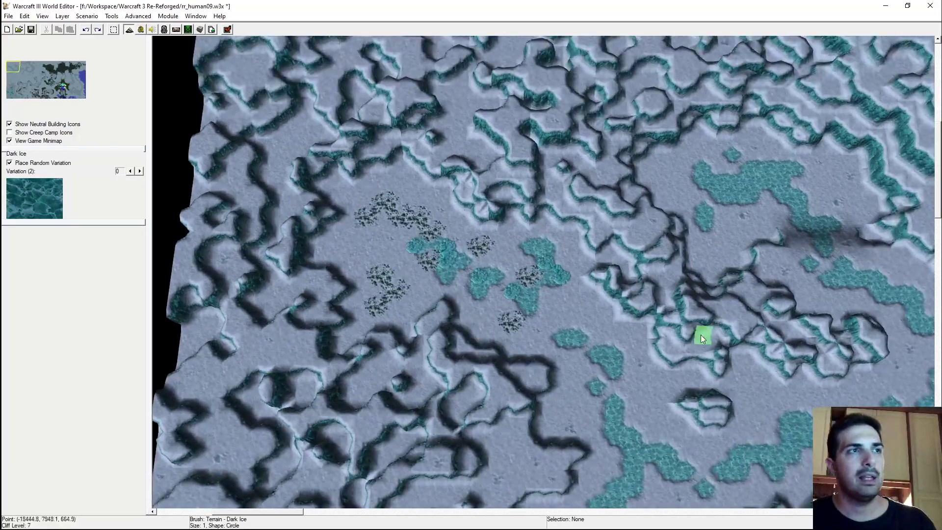
Paint Snow over the broad southwestern end of the valley's Ice trail to break it into smaller separate patches
right_click_drag(700, 335, 634, 235)
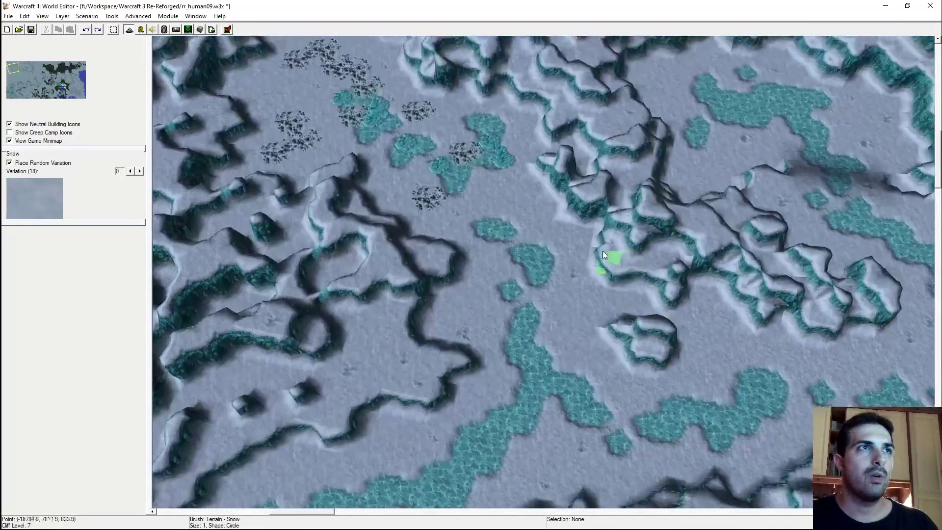
right_click_drag(605, 253, 685, 185)
scroll(597, 226, "up", 4)
right_click_drag(500, 315, 638, 199)
mouse_move(622, 216)
left_mouse_down()
mouse_move(557, 272)
mouse_move(534, 228)
mouse_move(599, 273)
mouse_move(505, 287)
mouse_move(526, 267)
left_mouse_up()
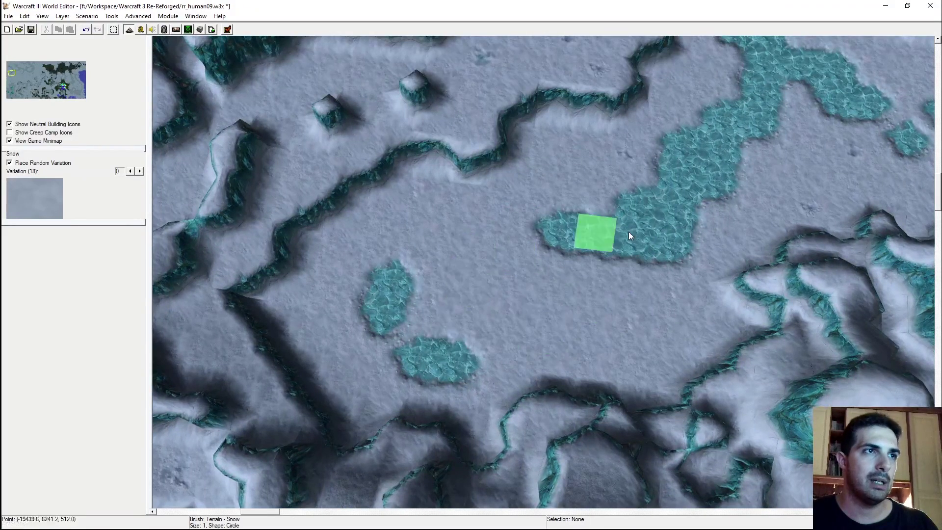
Extend the southern Ice patch northward with Ice and trim its eastern edge with Snow
mouse_move(447, 299)
left_mouse_down()
mouse_move(474, 336)
mouse_move(510, 307)
mouse_move(489, 253)
left_mouse_up()
right_click_drag(575, 303, 596, 292, "ctrl")
left_click(843, 126)
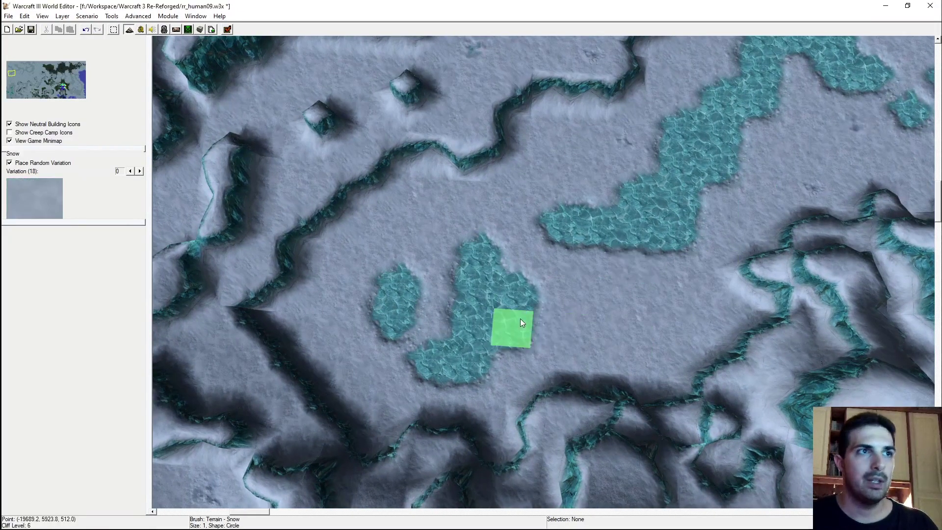
right_click_drag(520, 319, 493, 310, "ctrl")
left_click(493, 310)
Connect the extended patch to its western neighbour with Ice and cut a snowy notch between them with Snow
left_click(821, 130)
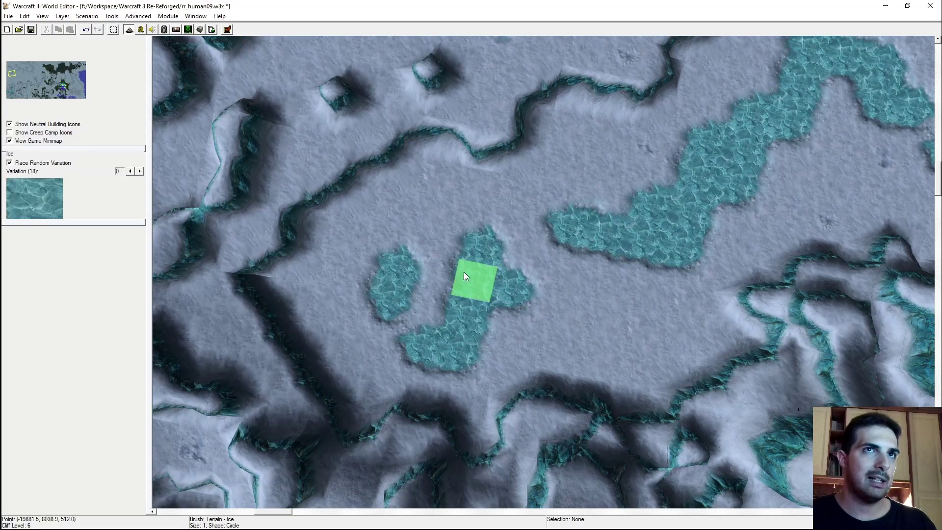
left_click_drag(467, 275, 432, 309)
left_click(843, 127)
left_click(421, 322)
mouse_move(421, 322)
right_mouse_down("ctrl")
mouse_move(598, 261)
mouse_move(650, 202)
right_mouse_up("ctrl")
Paint the cracked Ice texture over the western end of the joined southwestern pool
left_click(861, 135)
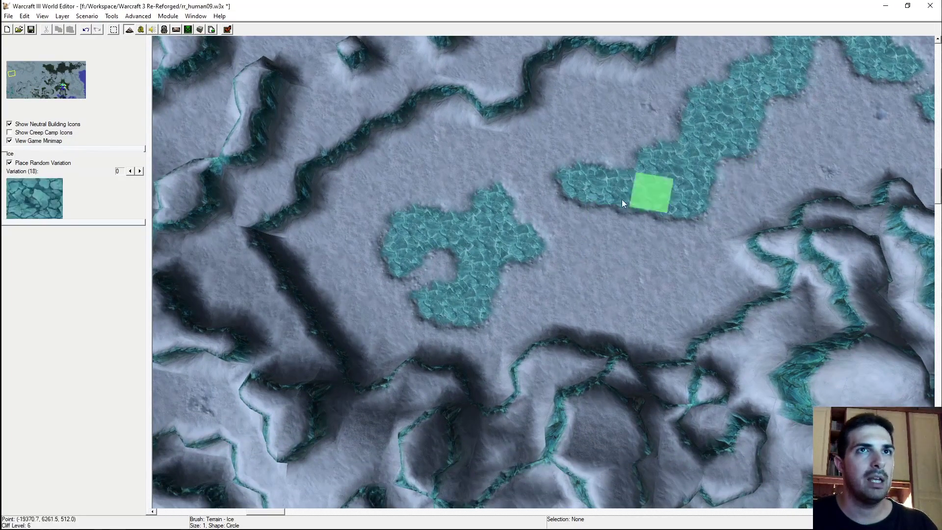
right_click_drag(520, 242, 384, 220, "ctrl")
left_click_drag(379, 210, 372, 263)
Surround the cracked Ice with Rocky Snow along its southern side and just north of it
right_click_drag(370, 259, 917, 127, "ctrl")
left_click(854, 131)
left_click_drag(382, 299, 415, 319)
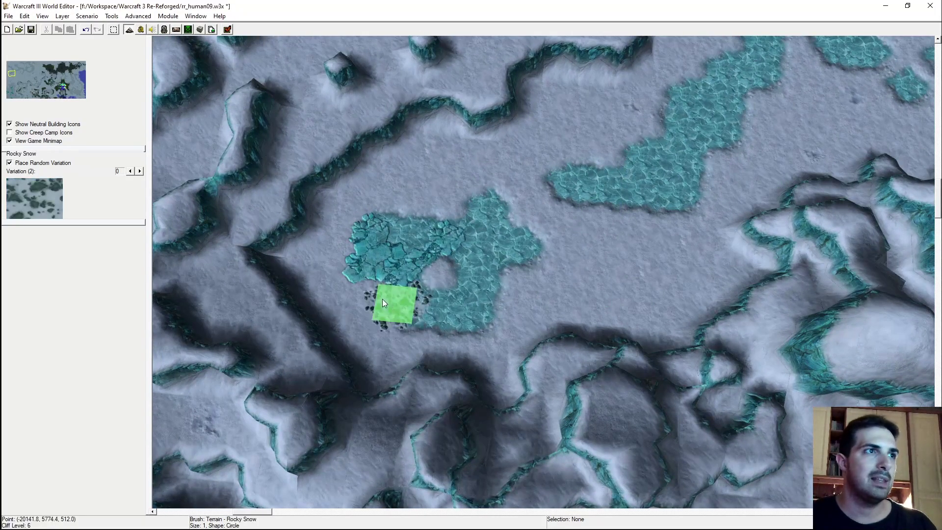
left_click_drag(395, 199, 434, 194)
left_click_drag(363, 260, 346, 275)
mouse_move(563, 233)
right_mouse_down("ctrl")
mouse_move(703, 223)
mouse_move(617, 237)
mouse_move(655, 260)
right_mouse_up("ctrl")
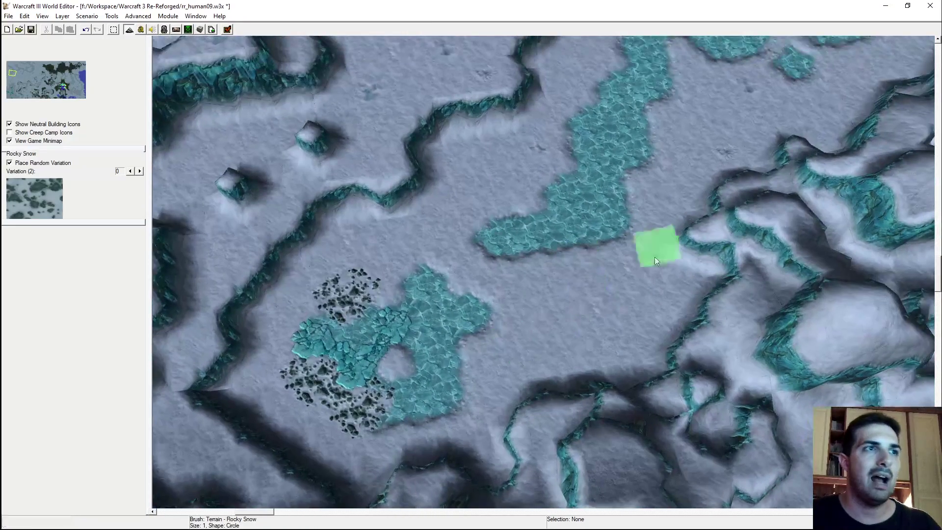
Paint Snow over the smooth eastern part of the southwestern pool to break it into small separate patches
left_click(844, 129)
left_click(427, 380)
mouse_move(522, 320)
right_mouse_down("ctrl")
mouse_move(533, 322)
mouse_move(499, 325)
mouse_move(661, 186)
right_mouse_up("ctrl")
left_click(458, 347)
left_click_drag(450, 363, 579, 280)
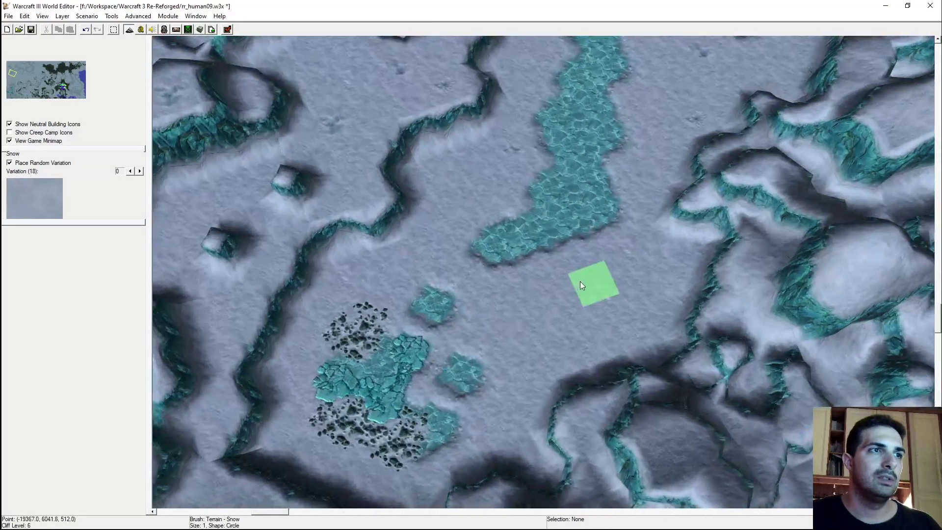
Paint Ice to join the small southeastern patches of the cluster into one curved pool
middle_click_drag(578, 280, 882, 143)
mouse_move(556, 285)
left_mouse_down()
mouse_move(576, 311)
mouse_move(555, 321)
mouse_move(564, 319)
left_mouse_up()
mouse_move(565, 319)
middle_mouse_down()
mouse_move(597, 310)
mouse_move(711, 234)
middle_mouse_up()
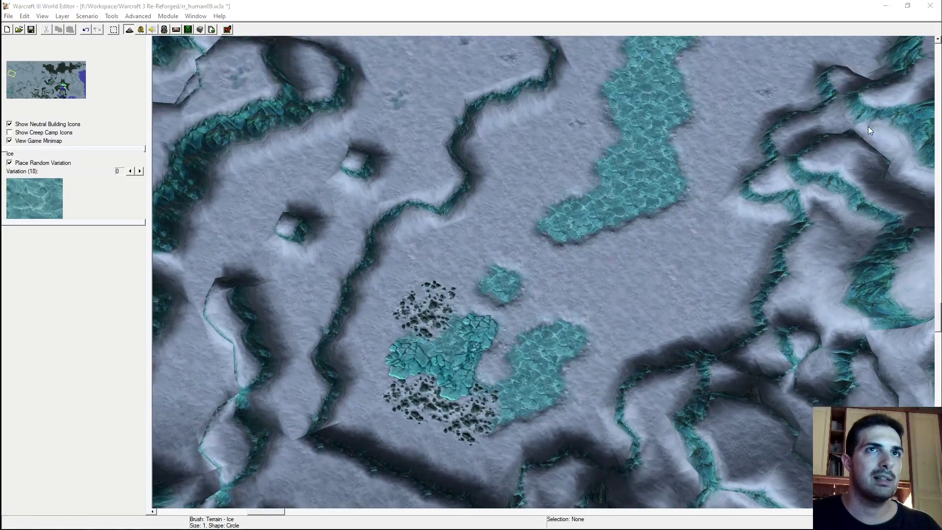
Paint Rocky Snow over the southern edge of the curved pool and retouch the cracked Ice on the cluster's eastern side
left_click_drag(569, 370, 522, 393)
middle_click_drag(606, 269, 322, 184)
scroll(471, 177, "up", 3)
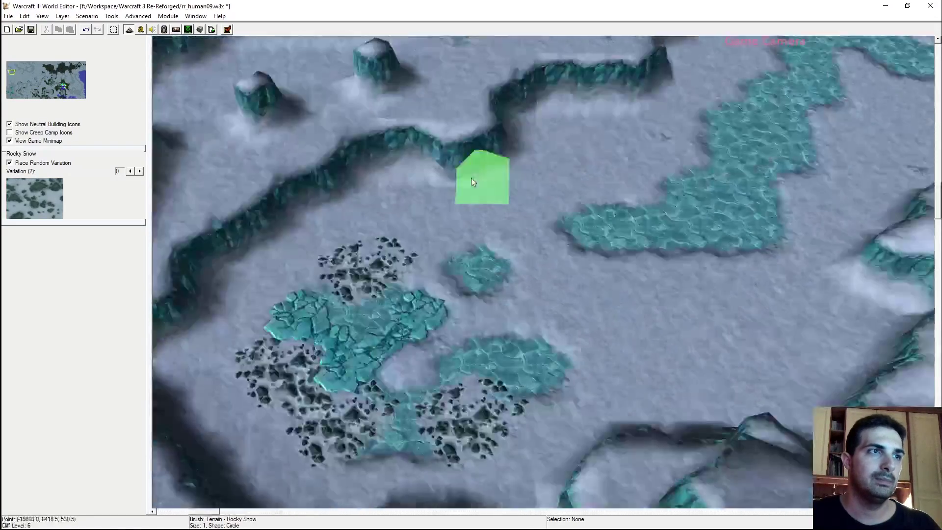
middle_click_drag(523, 198, 455, 238)
scroll(455, 241, "down", 3)
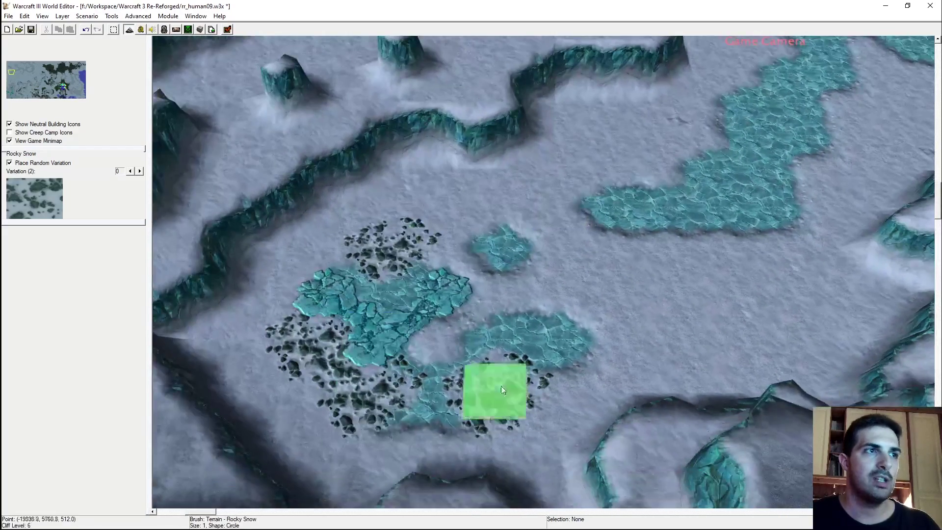
scroll(835, 142, "up", 3)
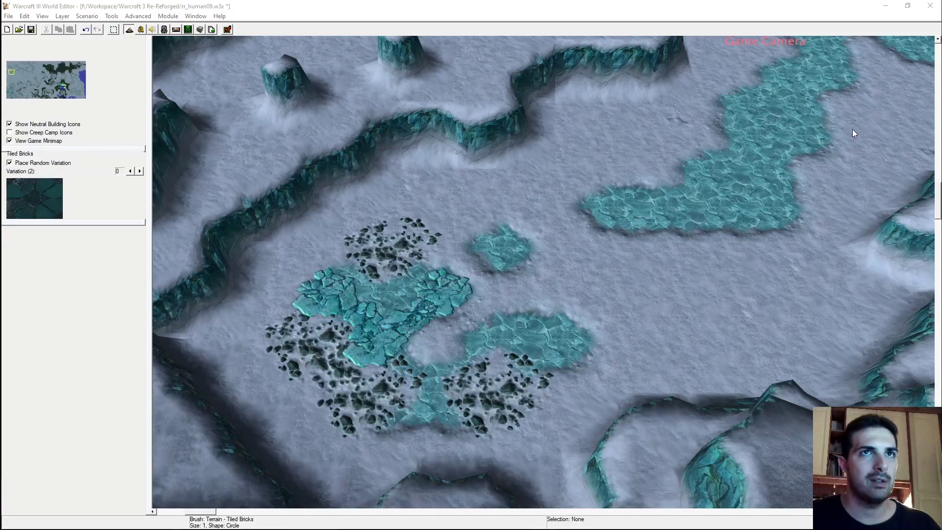
left_click_drag(409, 353, 443, 301)
Place a Rocky Snow patch beside the fork of the long central Ice trail
scroll(561, 207, "down", 2)
mouse_move(562, 207)
right_mouse_down("ctrl")
mouse_move(583, 202)
mouse_move(427, 262)
mouse_move(546, 226)
right_mouse_up("ctrl")
scroll(656, 225, "up", 1)
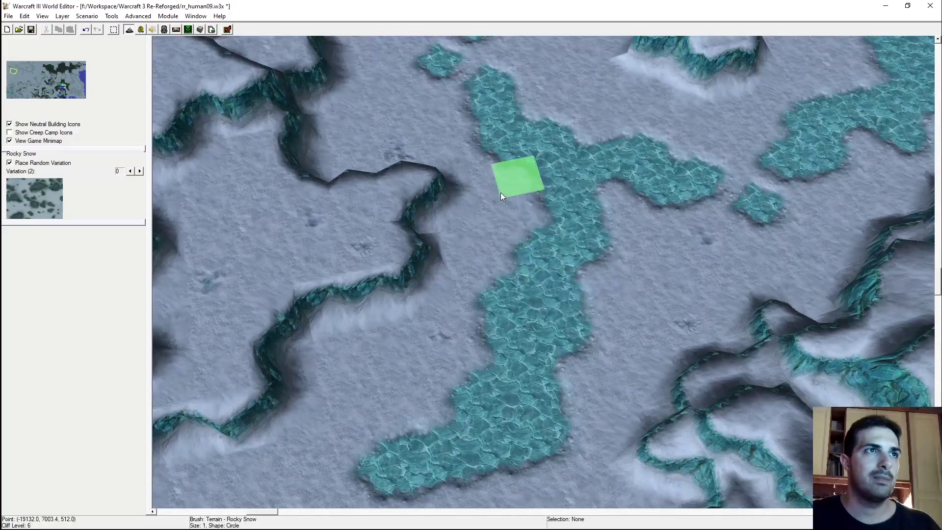
mouse_move(501, 192)
right_mouse_down()
mouse_move(364, 432)
mouse_move(479, 306)
right_mouse_up()
right_click_drag(349, 386, 870, 136)
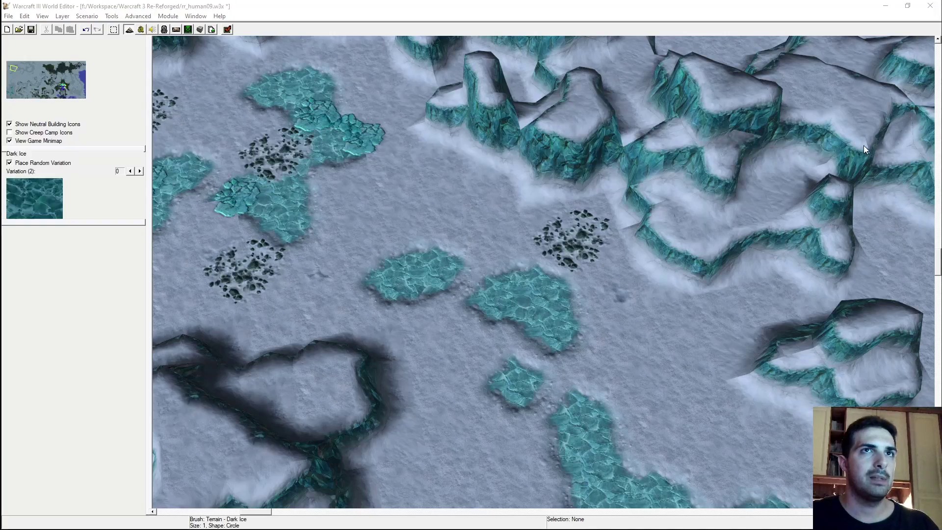
Add cracked Ice to the northern patches and break the central Ice trail into separate pools with Snow
right_click_drag(560, 305, 567, 222)
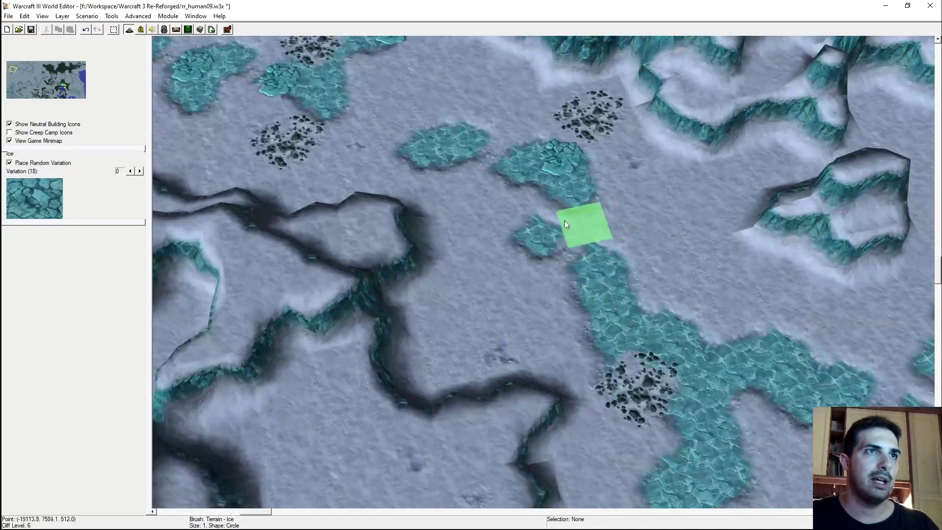
right_click_drag(466, 291, 475, 246)
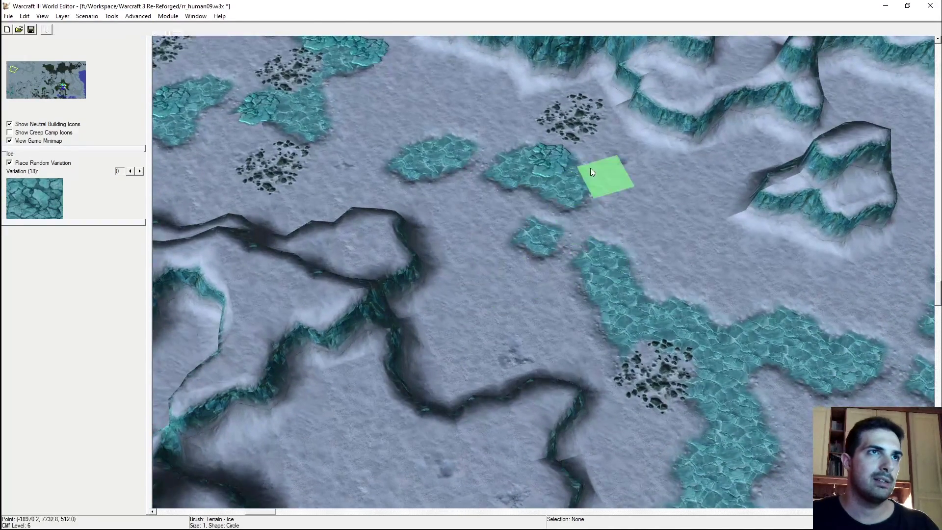
right_click_drag(656, 275, 417, 201)
left_click(478, 201)
mouse_move(564, 224)
left_mouse_down()
mouse_move(532, 257)
mouse_move(617, 291)
left_mouse_up()
right_click_drag(617, 290, 521, 232)
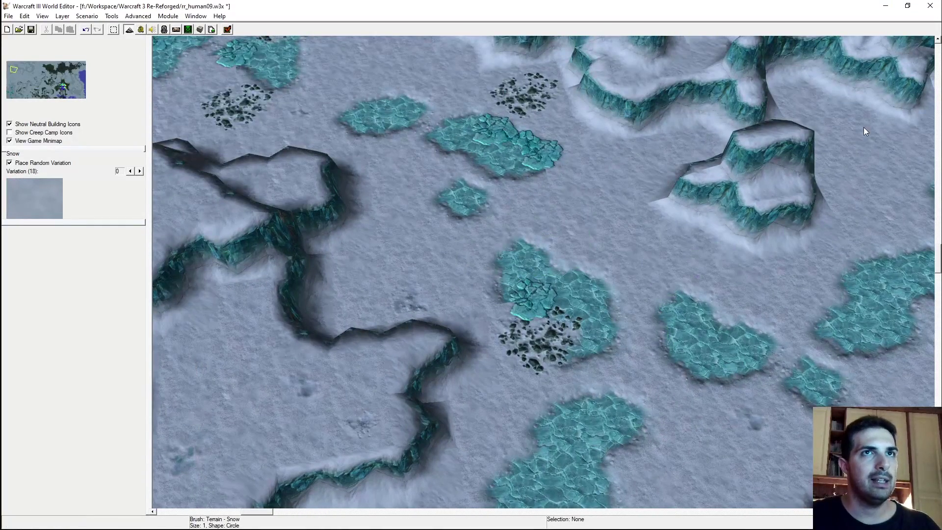
Paint Rocky Snow around the small isolated Ice patch north of the broken trail, undoing one misplaced stroke
left_click(421, 212)
left_click(440, 232)
key("ctrl+z")
left_click(465, 233)
Split and trim the southern Ice trail with Snow, and cover the middle pool's southwestern half with cracked Ice
mouse_move(466, 238)
right_mouse_down("ctrl")
mouse_move(506, 330)
mouse_move(504, 280)
mouse_move(564, 317)
mouse_move(548, 339)
mouse_move(558, 308)
mouse_move(496, 349)
mouse_move(478, 314)
mouse_move(472, 251)
mouse_move(535, 206)
mouse_move(581, 296)
mouse_move(291, 93)
mouse_move(342, 95)
mouse_move(437, 142)
mouse_move(460, 260)
mouse_move(666, 183)
right_mouse_up("ctrl")
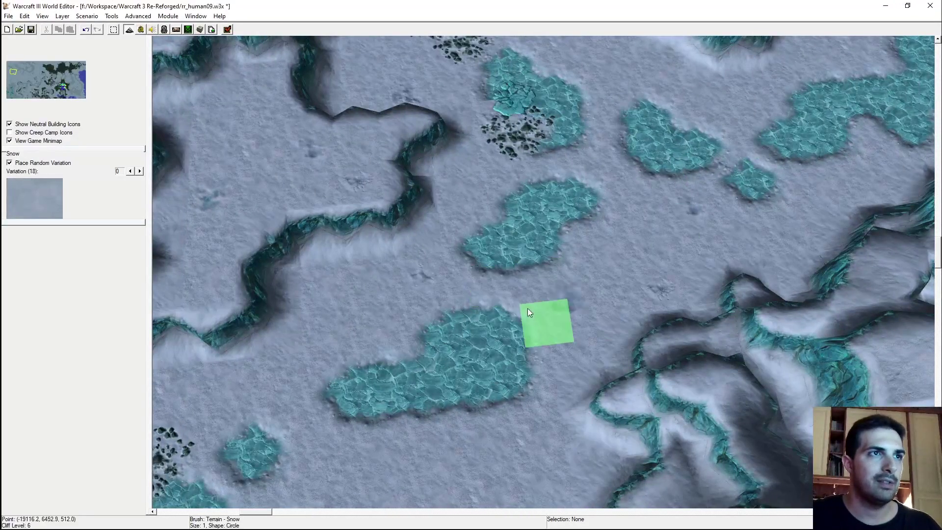
left_click(495, 334)
left_click(864, 131)
mouse_move(596, 338)
right_mouse_down()
mouse_move(601, 275)
mouse_move(457, 402)
mouse_move(554, 317)
right_mouse_up()
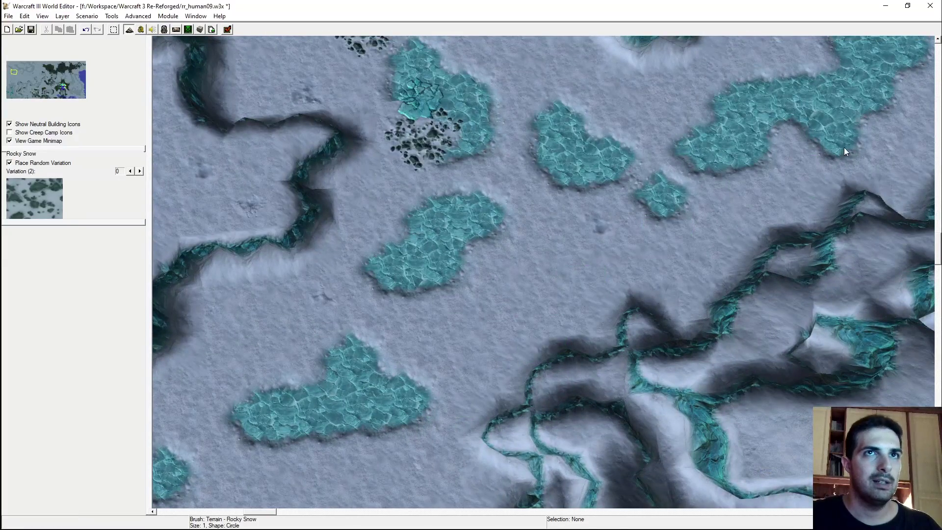
left_click(879, 145)
right_click_drag(436, 258, 506, 172, "ctrl")
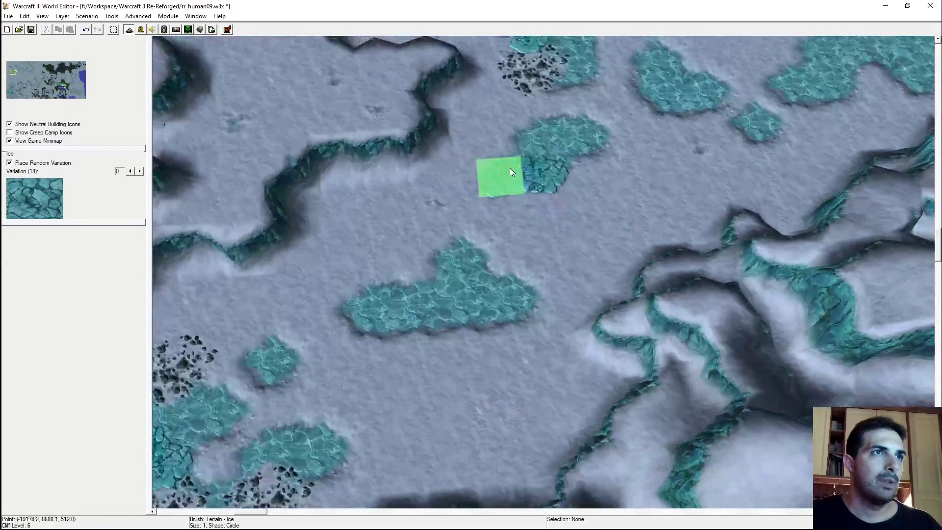
Bridge the middle pool to its eastern neighbour with Ice and roughen the joined shape with cracked Ice
mouse_move(597, 145)
right_mouse_down("ctrl")
mouse_move(417, 327)
mouse_move(414, 282)
mouse_move(496, 233)
right_mouse_up("ctrl")
mouse_move(495, 233)
left_mouse_down()
mouse_move(506, 258)
mouse_move(545, 250)
mouse_move(592, 281)
left_mouse_up()
right_click_drag(464, 286, 579, 228, "ctrl")
left_click(481, 285)
key("ctrl+z")
left_click(426, 299)
mouse_move(426, 299)
right_mouse_down("ctrl")
mouse_move(477, 307)
mouse_move(496, 412)
right_mouse_up("ctrl")
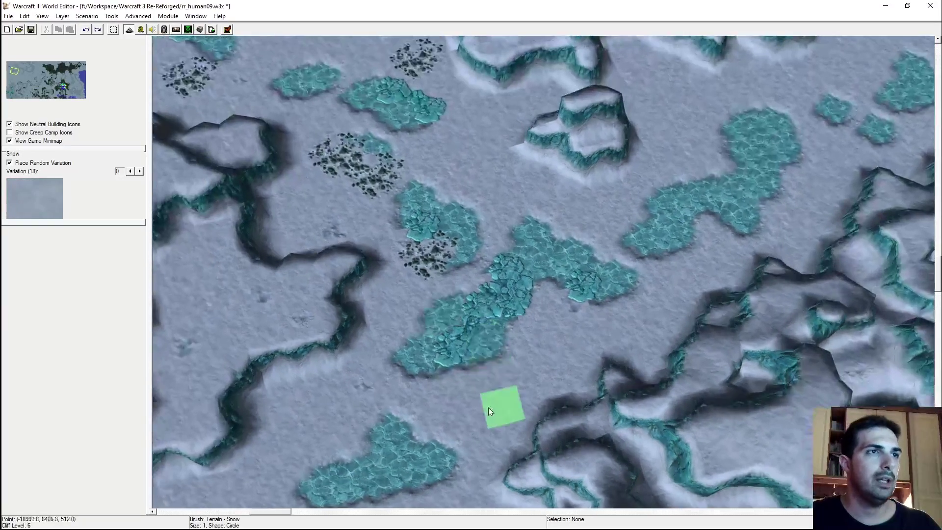
Split the joined middle pools with Snow and erase all but the small eastern cracked patch
mouse_move(497, 364)
right_mouse_down("ctrl")
mouse_move(627, 223)
mouse_move(659, 234)
mouse_move(370, 406)
mouse_move(523, 270)
mouse_move(532, 213)
mouse_move(474, 326)
mouse_move(850, 154)
right_mouse_up("ctrl")
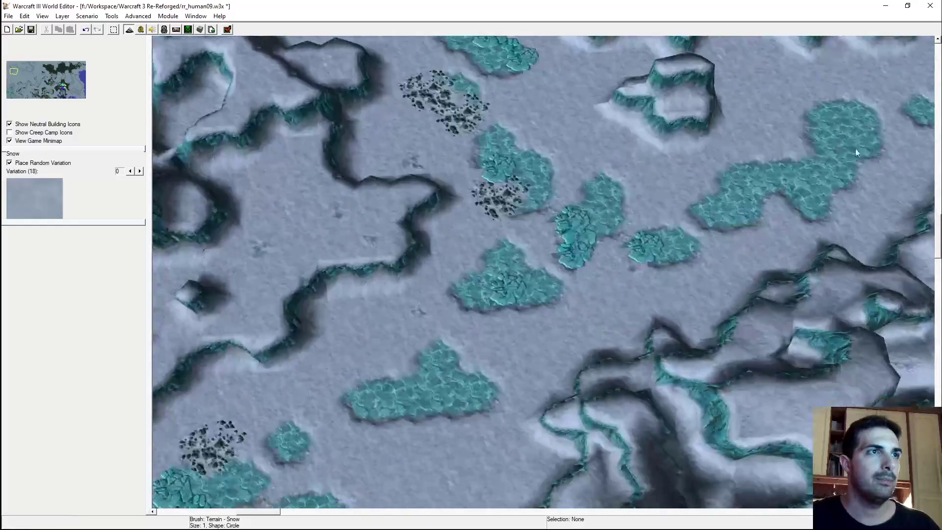
left_click_drag(564, 265, 594, 197)
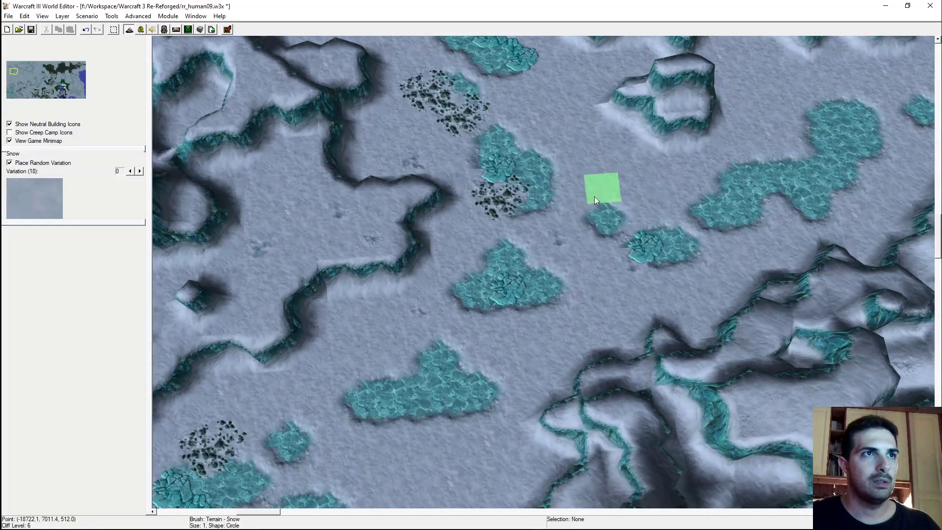
right_click_drag(617, 207, 529, 202)
left_click_drag(417, 292, 399, 277)
Paint a wide Rocky Snow patch on the cleared valley floor near the eastern cliffs
right_click_drag(482, 297, 588, 268)
left_click(868, 122)
left_click(586, 275)
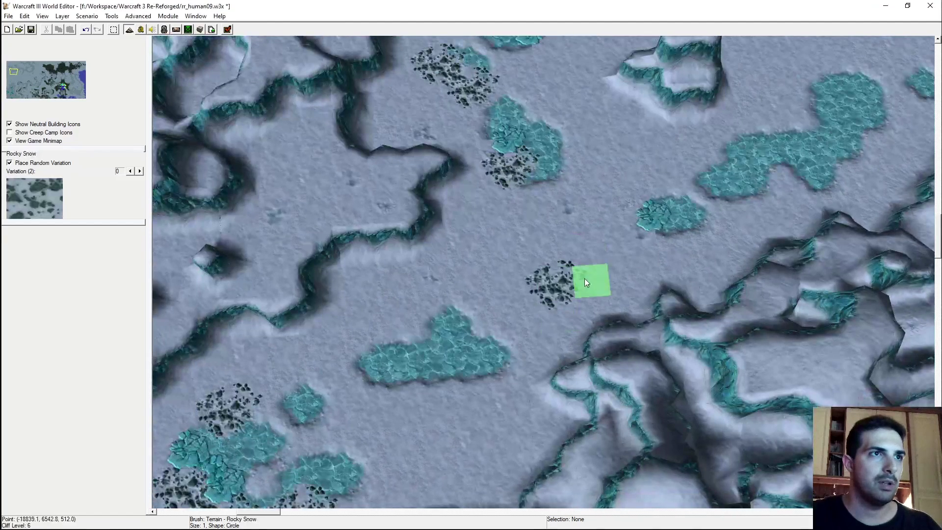
Extend the southern pool northeast with Ice and split off its western end with Snow
left_click(824, 115)
left_click(480, 290)
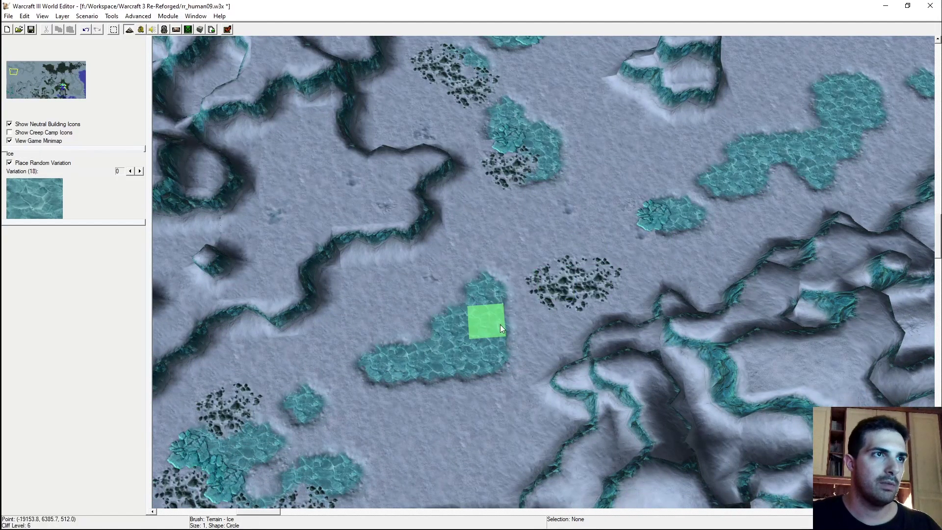
left_click(808, 125)
left_click_drag(488, 357, 462, 367)
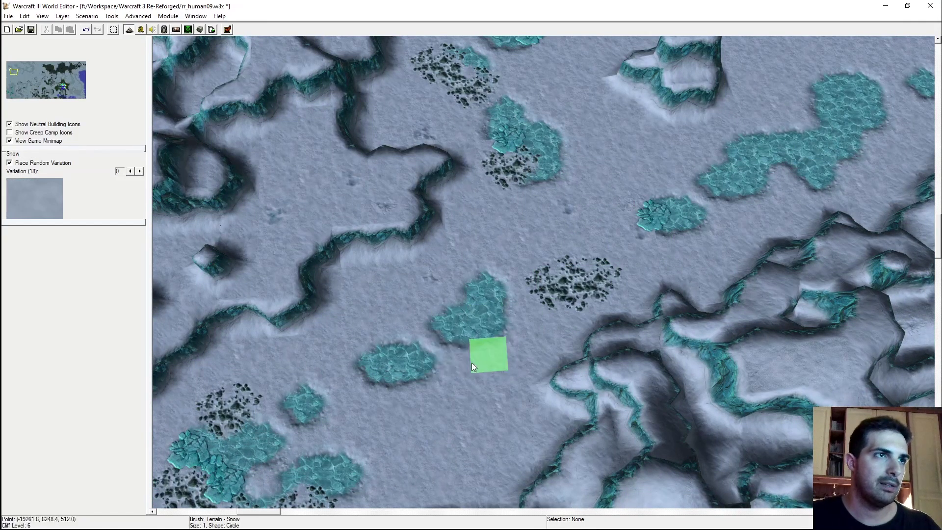
Add cracked Ice to the separated western pool
right_click_drag(401, 427, 495, 337)
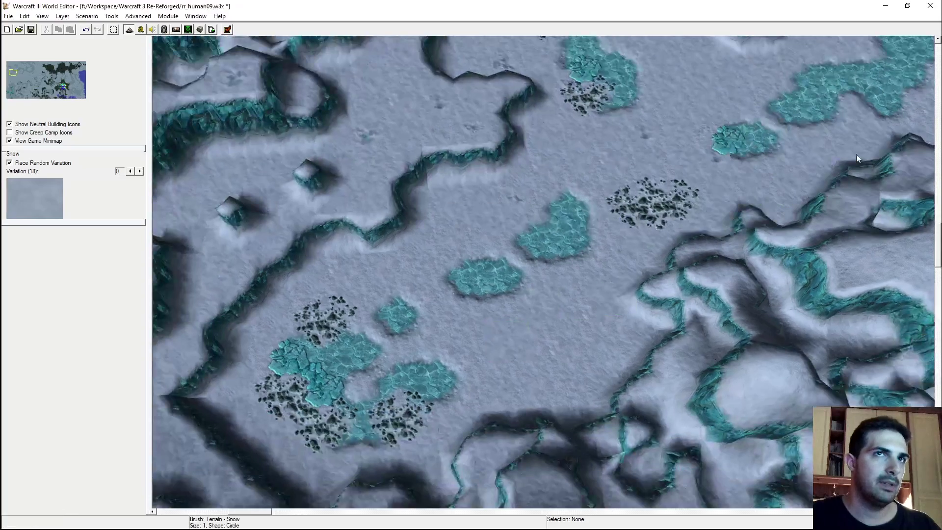
left_click(848, 155)
left_click(508, 267)
right_click_drag(506, 301, 476, 304)
Extend the western pool southeast with Ice and place Rocky Snow at its tip
left_click(829, 130)
left_click(493, 318)
left_click(866, 135)
left_click(530, 320)
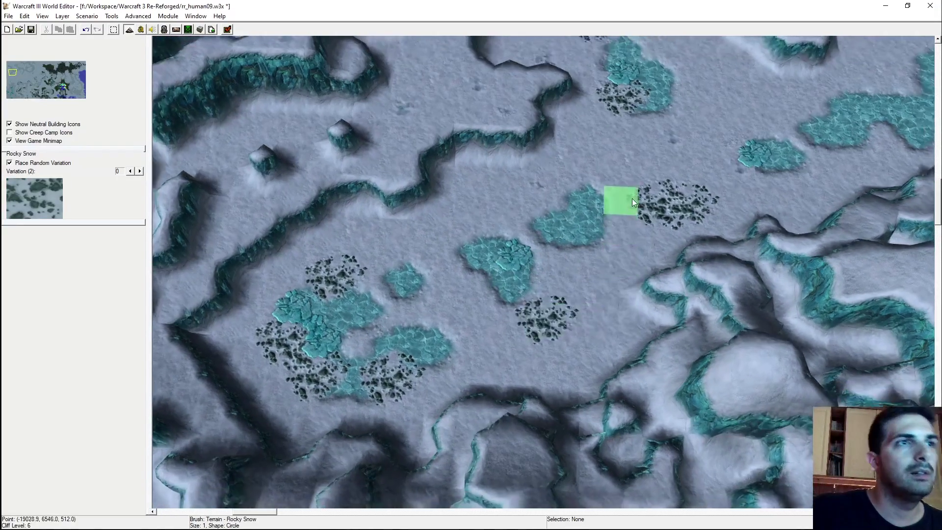
Reshape the pool with the cracked Ice using Ice and Snow, adding a northwestern Ice lobe
left_click(837, 130)
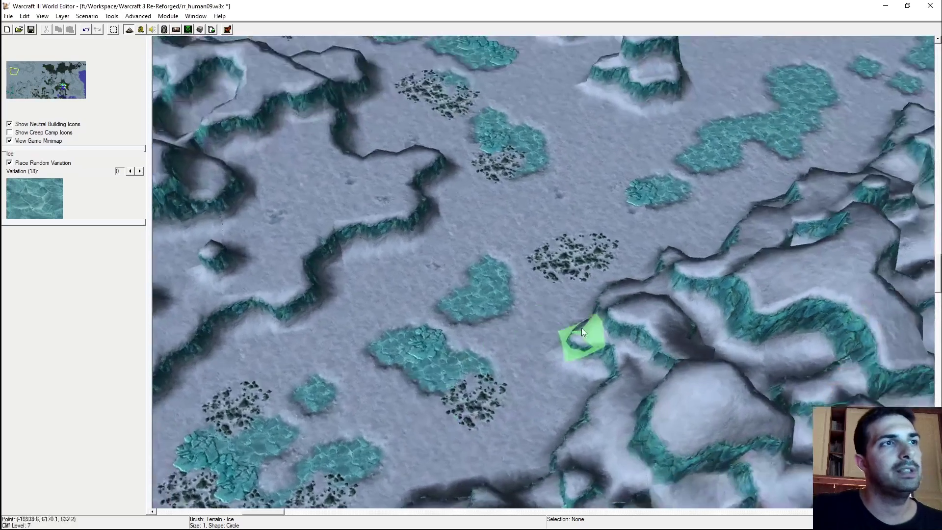
left_click(843, 125)
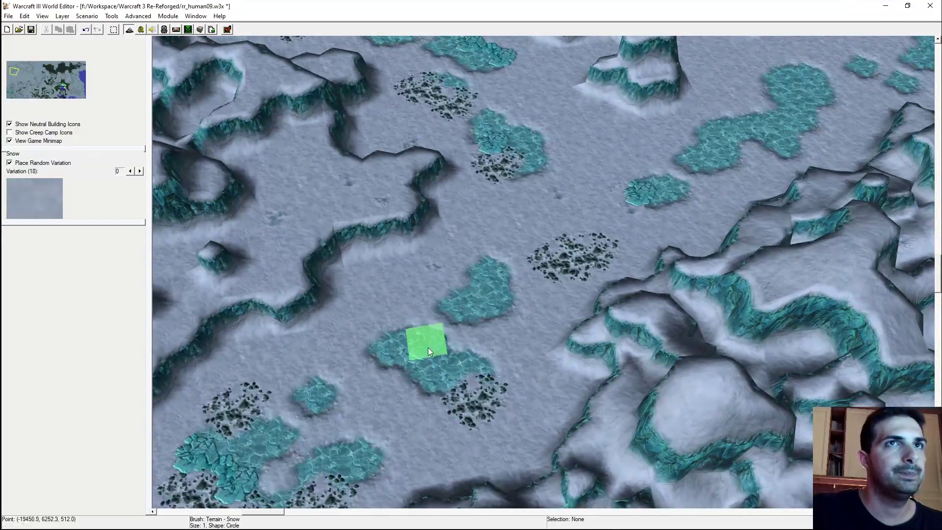
scroll(564, 270, "up", 3)
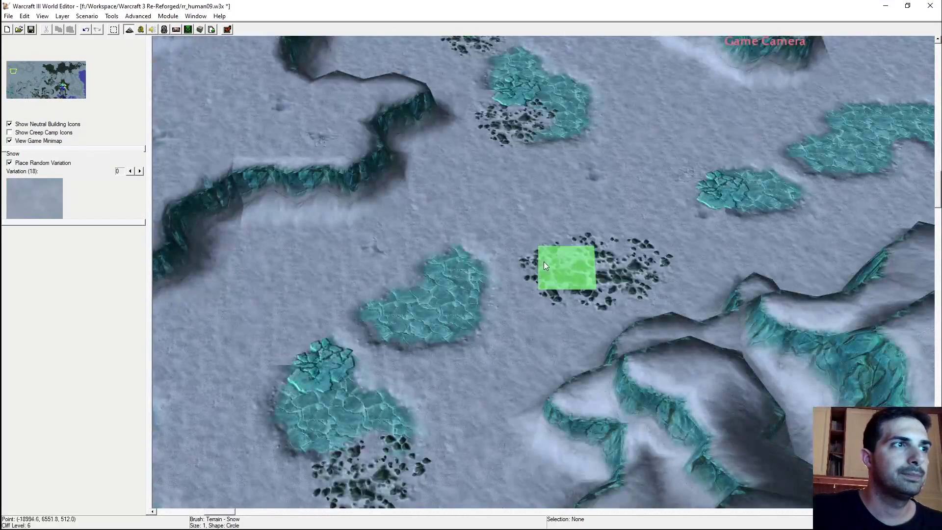
scroll(553, 262, "up", 5)
scroll(610, 263, "down", 3)
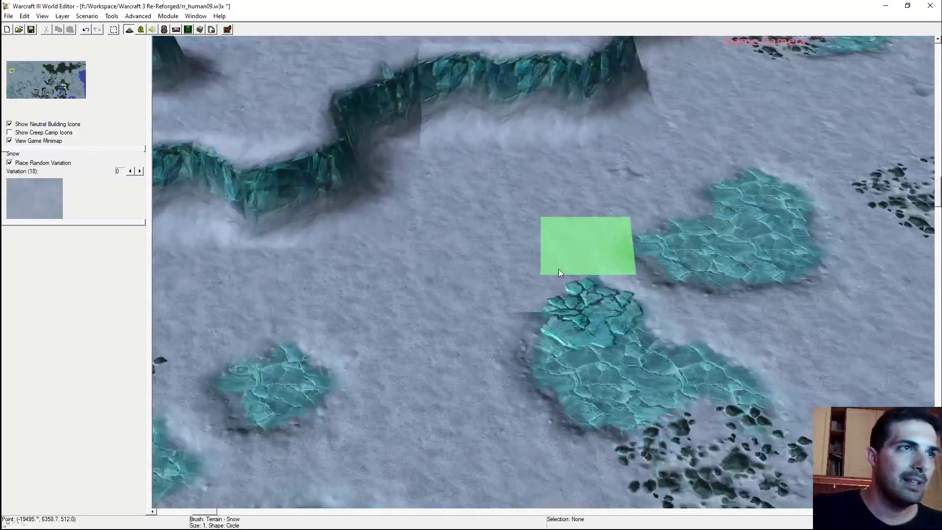
scroll(558, 269, "down", 3)
scroll(560, 285, "down", 3)
scroll(563, 286, "up", 3)
scroll(563, 285, "down", 2)
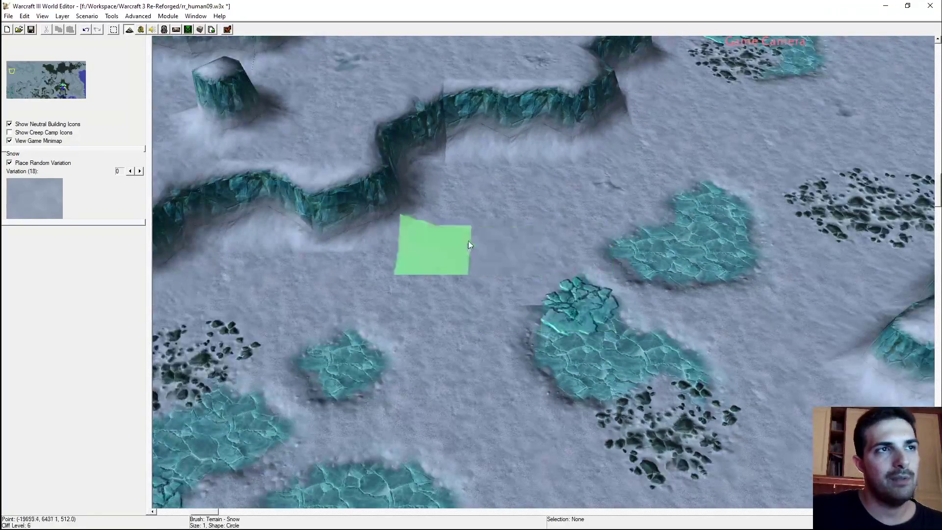
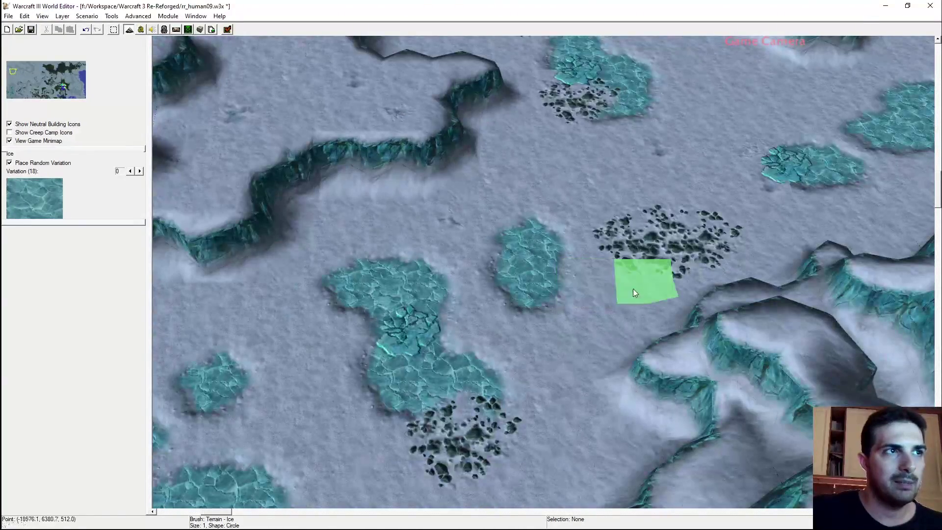
Erase the neighbouring Ice pool with Snow and paint Ice along the western side of the wide Rocky Snow patch
key("s")
mouse_move(515, 302)
left_mouse_down()
mouse_move(530, 273)
mouse_move(533, 226)
left_mouse_up()
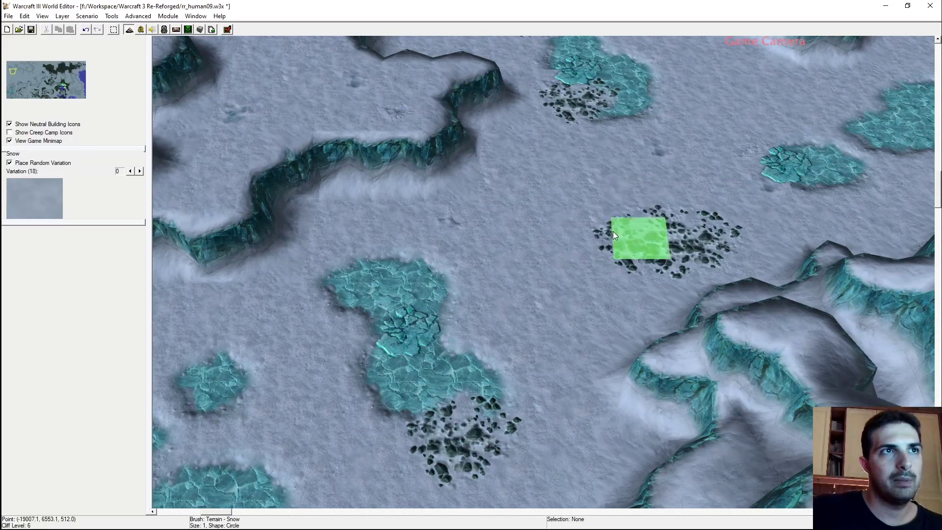
key("i")
left_click_drag(648, 191, 604, 248)
Paint Snow over the northern lobe of the large Ice shape southeast of the isolated terraced rock
mouse_move(638, 199)
right_mouse_down()
mouse_move(430, 296)
mouse_move(482, 256)
right_mouse_up()
scroll(442, 289, "down", 3)
scroll(506, 275, "up", 3)
right_click_drag(579, 270, 462, 339)
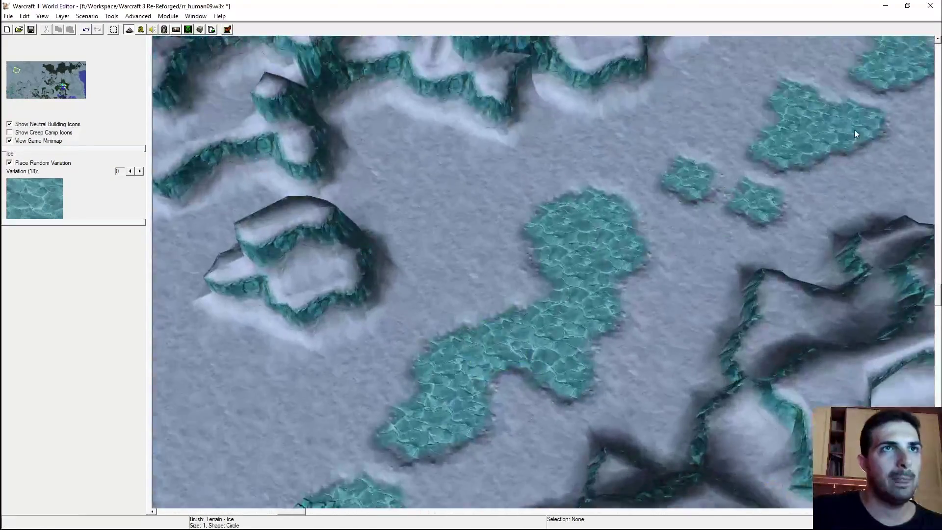
key("s")
mouse_move(620, 304)
left_mouse_down()
mouse_move(605, 232)
mouse_move(608, 246)
left_mouse_up()
mouse_move(608, 245)
right_mouse_down()
mouse_move(616, 266)
mouse_move(519, 277)
right_mouse_up()
left_click_drag(587, 204, 619, 233)
right_click_drag(585, 261, 695, 190)
Reshape the remaining pool with an Ice stroke and place Rocky Snow against its edge
key("i")
right_click_drag(631, 221, 587, 285)
mouse_move(464, 318)
left_mouse_down()
mouse_move(443, 343)
mouse_move(523, 275)
mouse_move(469, 261)
mouse_move(464, 231)
left_mouse_up()
key("r")
left_click(485, 354)
right_click_drag(680, 316, 547, 260, "ctrl")
Paint cracked Ice over the pool's northern part, undoing one stroke
left_click(877, 149)
left_click(457, 252)
mouse_move(467, 296)
left_mouse_down()
mouse_move(436, 302)
mouse_move(474, 287)
mouse_move(413, 292)
mouse_move(427, 343)
left_mouse_up()
key("ctrl+z")
left_click(503, 257)
Refine the pool's outline with further strokes, leaving an isolated cracked Ice patch to its northeast surrounded by Snow
right_click_drag(599, 284, 515, 357)
right_click_drag(497, 249, 452, 258, "ctrl")
left_click_drag(456, 294, 482, 337)
right_click_drag(524, 308, 534, 316, "ctrl")
left_click(474, 302)
mouse_move(533, 285)
left_mouse_down()
mouse_move(511, 243)
mouse_move(508, 263)
left_mouse_up()
mouse_move(508, 262)
right_mouse_down()
mouse_move(497, 294)
mouse_move(433, 275)
mouse_move(555, 281)
mouse_move(661, 199)
right_mouse_up()
left_click_drag(521, 220, 499, 242)
mouse_move(498, 242)
right_mouse_down()
mouse_move(646, 122)
mouse_move(896, 120)
right_mouse_up()
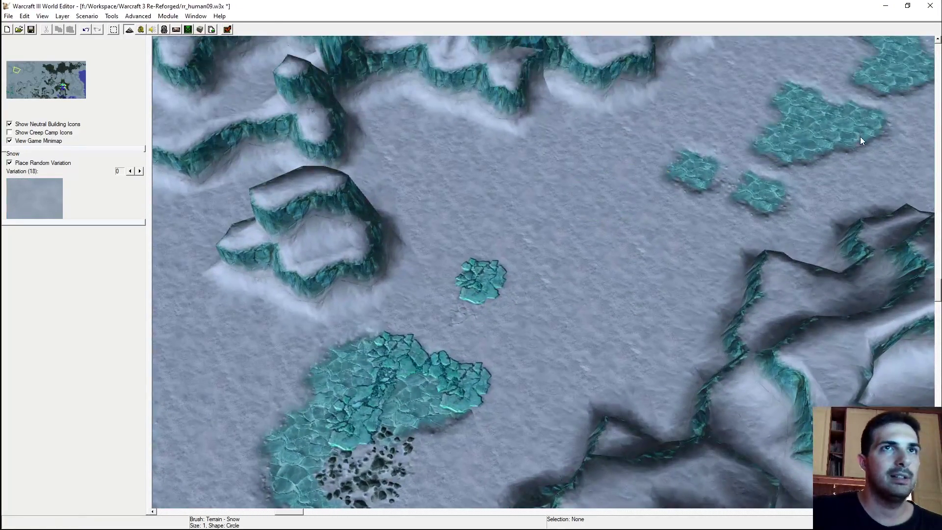
Extend the isolated patch northeast of the pool with cracked Ice and add plain Ice along its western and eastern sides
mouse_move(515, 265)
left_mouse_down()
mouse_move(620, 235)
mouse_move(521, 225)
left_mouse_up()
right_click_drag(520, 226, 605, 279)
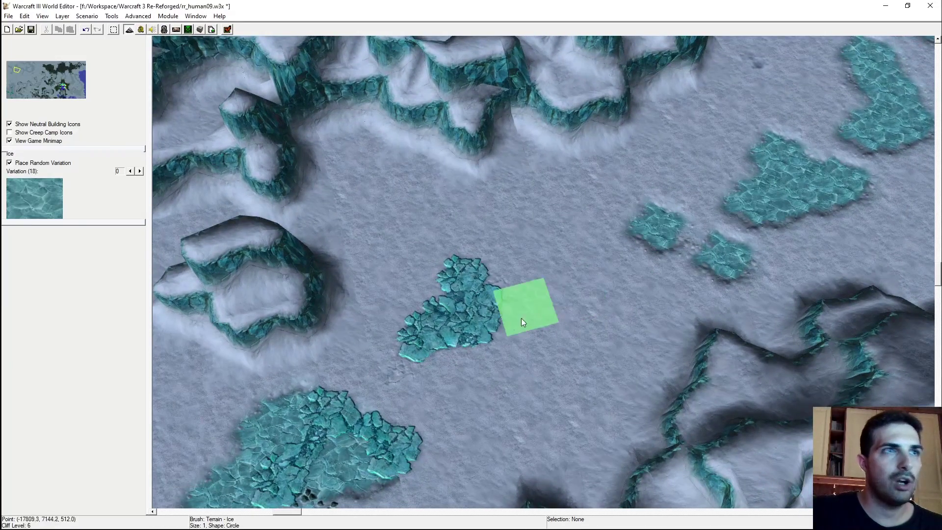
left_click(428, 297)
mouse_move(544, 241)
right_mouse_down("ctrl")
mouse_move(556, 238)
mouse_move(602, 313)
mouse_move(679, 265)
mouse_move(566, 282)
mouse_move(585, 320)
mouse_move(631, 269)
right_mouse_up("ctrl")
left_click(509, 369)
left_click(545, 309)
key("ctrl+shift+c")
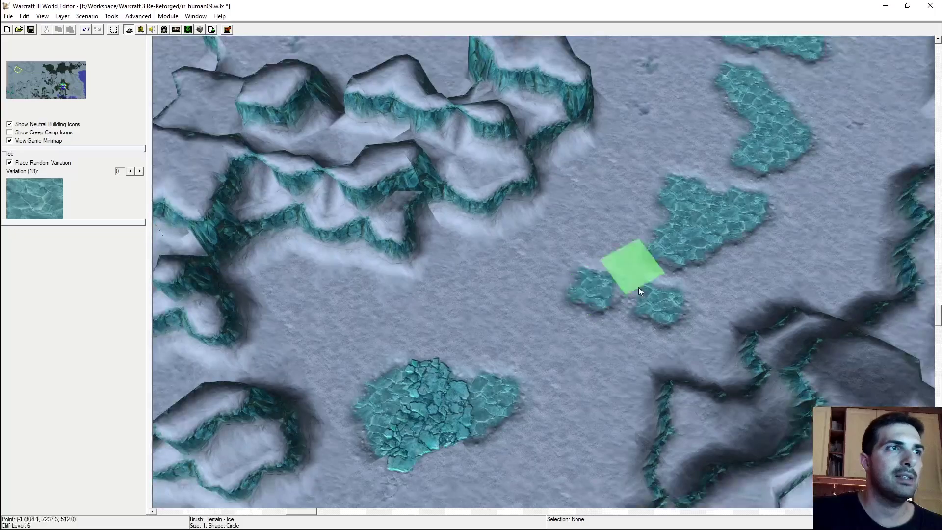
Place Rocky Snow patches north of the smaller cracked Ice pool and southeast of the three-lobed Ice shape
left_click(872, 129)
right_click_drag(507, 306, 629, 263)
left_click(472, 267)
mouse_move(630, 230)
right_mouse_down()
mouse_move(523, 308)
mouse_move(440, 334)
right_mouse_up()
key("ctrl+shift+c")
mouse_move(641, 302)
right_mouse_down()
mouse_move(455, 250)
mouse_move(426, 254)
right_mouse_up()
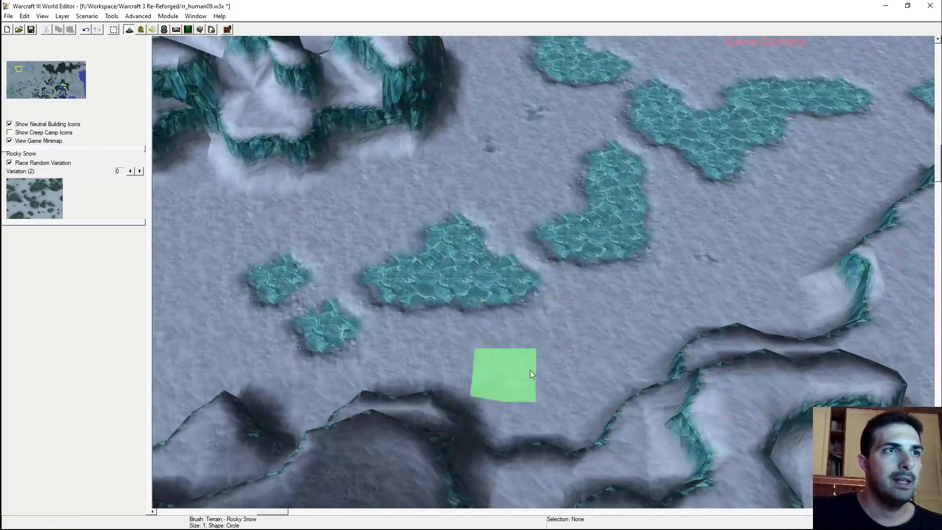
left_click(555, 351)
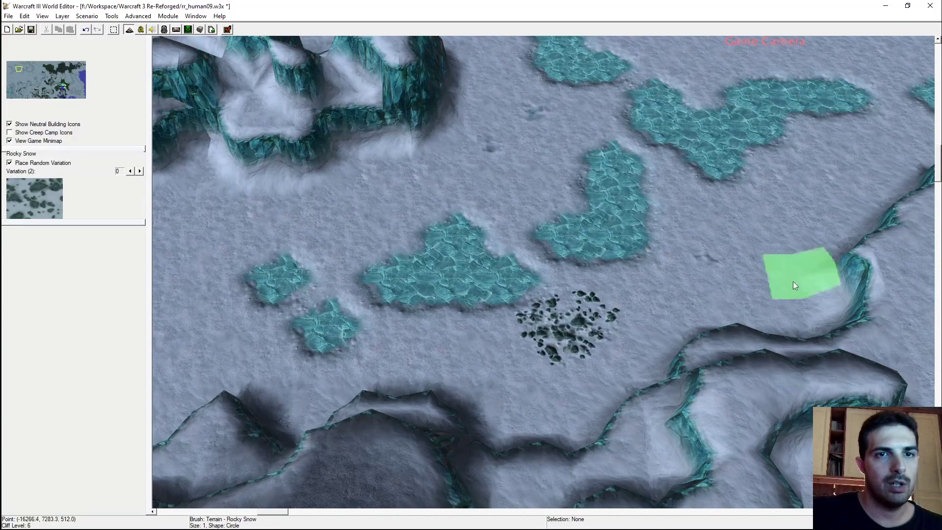
Try to reshape the three-lobed Ice shape and the small Ice patches beside it with Snow and Ice strokes
left_click(850, 133)
left_click(468, 282)
left_click_drag(469, 282, 277, 297)
left_click(829, 129)
right_click_drag(582, 247, 538, 267)
left_click_drag(456, 253, 384, 278)
right_click_drag(384, 278, 526, 266)
left_click_drag(444, 287, 601, 228)
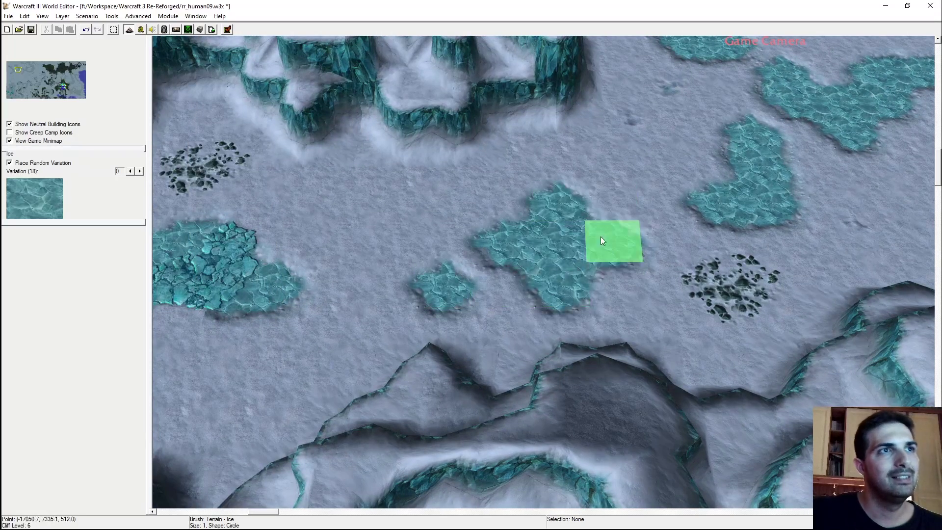
Paint Snow over the three-lobed Ice shape and the small Ice patch to its west
left_click(849, 131)
mouse_move(584, 314)
left_mouse_down()
mouse_move(561, 246)
mouse_move(490, 282)
mouse_move(432, 294)
left_mouse_up()
right_click_drag(432, 294, 576, 243)
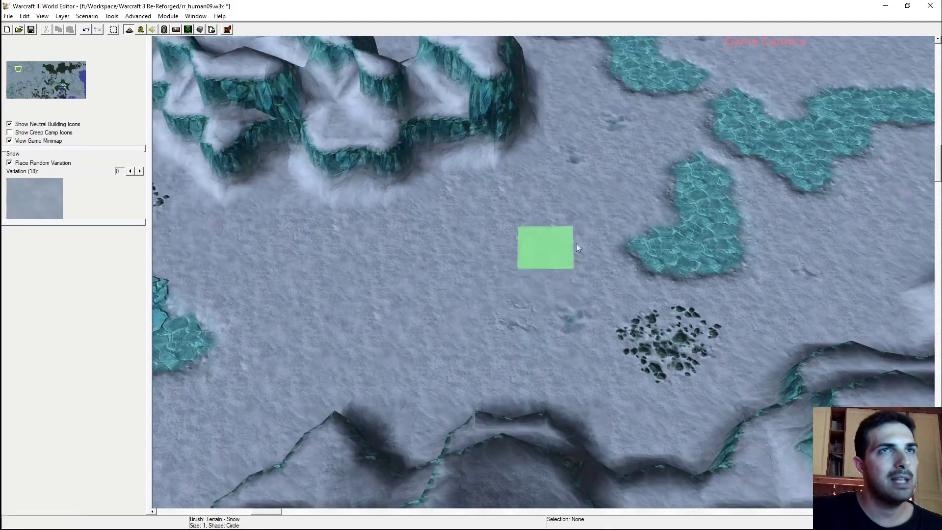
Paint a Rocky Snow area in the open snow west of the L-shaped Ice patch
left_click(882, 142)
left_click(538, 199)
left_click(594, 172)
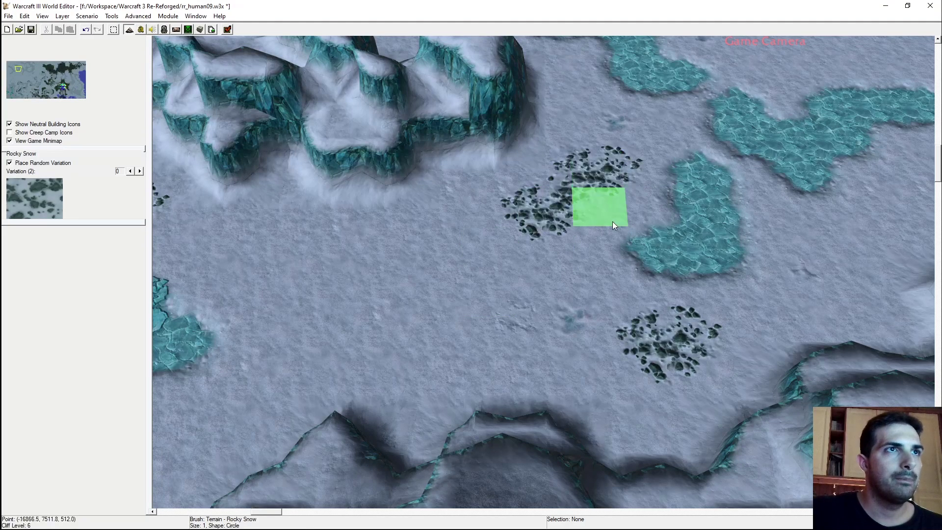
left_click(612, 225)
Place cracked Ice below the new Rocky Snow area and between it and the L-shaped Ice patch
left_click(879, 142)
left_click(550, 265)
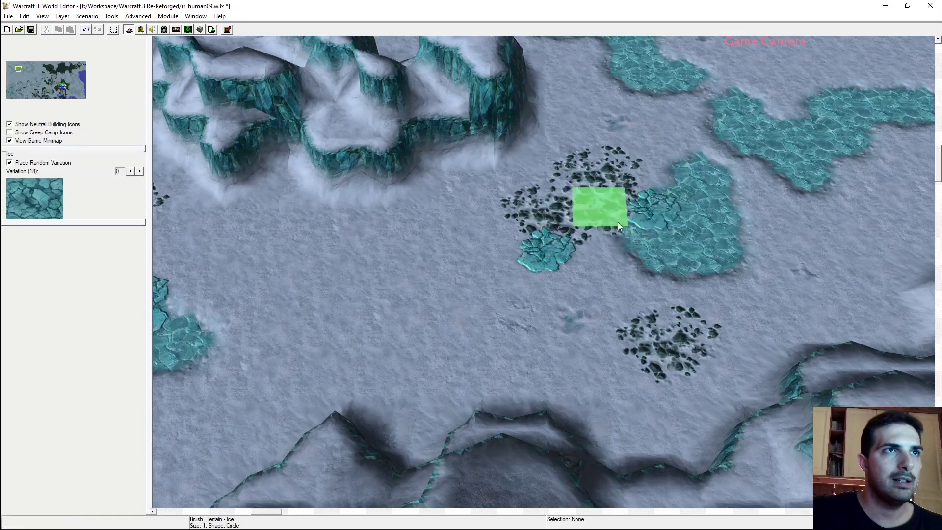
left_click(635, 208)
key("Down")
key("Left")
Examine the repainted valley and the already decorated area with floating ice doodads to the southeast
mouse_move(583, 261)
right_mouse_down()
mouse_move(584, 242)
mouse_move(655, 232)
mouse_move(561, 259)
mouse_move(652, 249)
mouse_move(614, 269)
mouse_move(630, 266)
mouse_move(555, 281)
right_mouse_up()
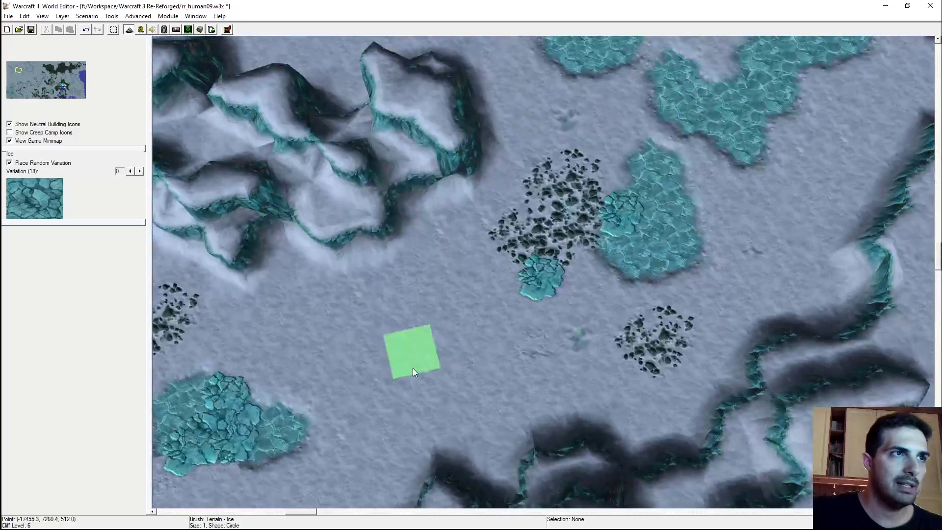
right_click_drag(389, 366, 491, 279)
mouse_move(648, 243)
right_mouse_down("ctrl")
mouse_move(555, 289)
mouse_move(295, 321)
mouse_move(422, 226)
right_mouse_up("ctrl")
mouse_move(589, 260)
right_mouse_down("ctrl")
mouse_move(519, 252)
mouse_move(472, 356)
mouse_move(481, 414)
mouse_move(458, 284)
right_mouse_up("ctrl")
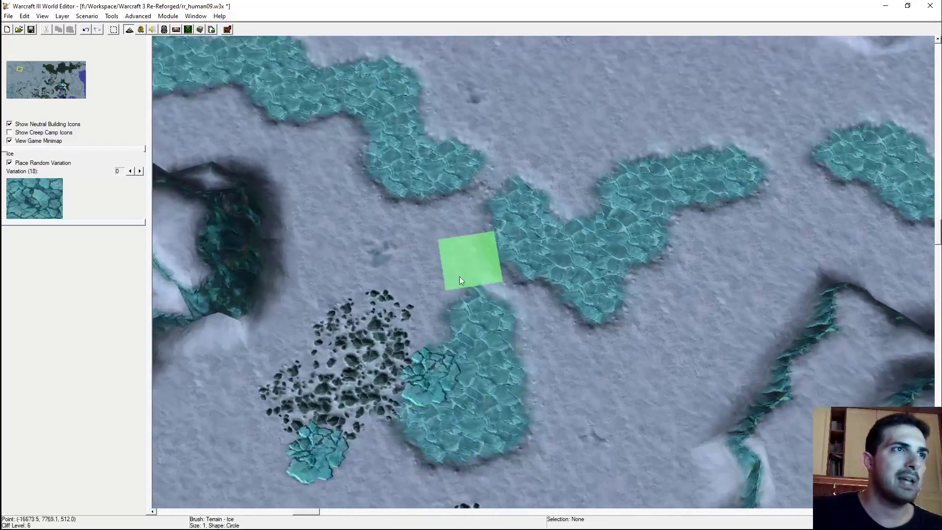
scroll(458, 284, "down", 10)
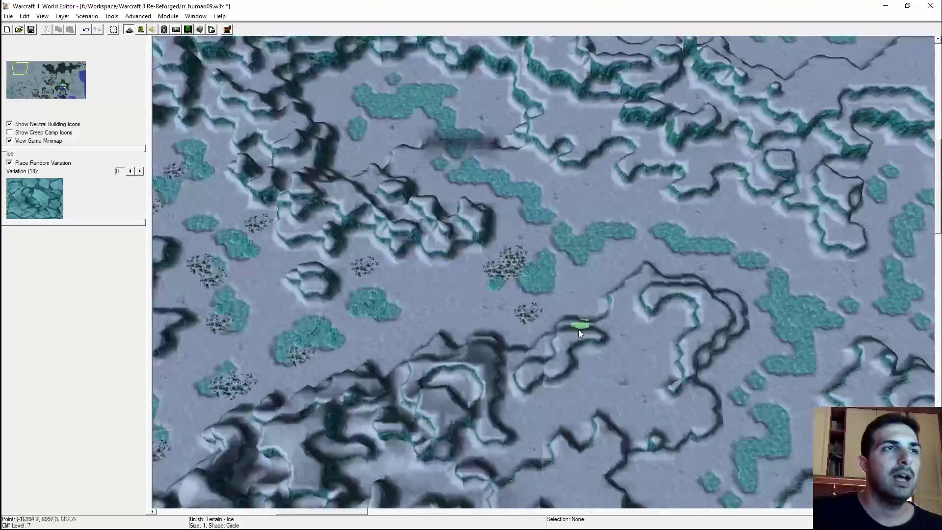
right_click_drag(572, 298, 496, 73)
key("space")
right_click_drag(633, 392, 511, 99)
scroll(511, 153, "up", 5)
mouse_move(658, 280)
right_mouse_down()
mouse_move(511, 154)
mouse_move(557, 213)
mouse_move(519, 302)
mouse_move(466, 372)
mouse_move(458, 252)
right_mouse_up()
scroll(557, 214, "up", 4)
scroll(558, 213, "up", 6)
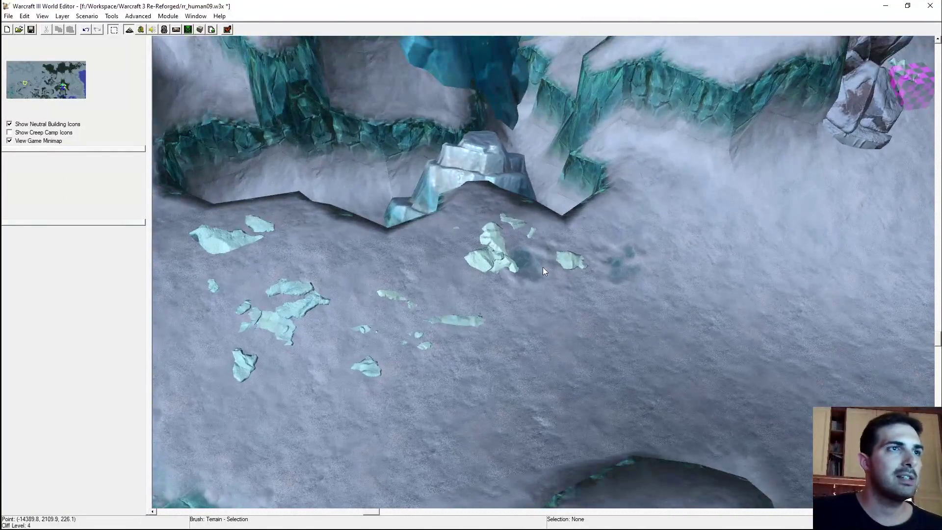
Try raising the Ice Floating doodad in front of the stepped ice block above the ground and lowering it partway
key("d")
left_click(559, 265)
key("ctrl+Page_Up")
key("ctrl+Page_Up")
key("ctrl+Page_Up")
key("ctrl+Page_Up")
key("ctrl+Page_Up")
key("ctrl+Page_Up")
key("ctrl+Page_Up")
key("ctrl+Page_Up")
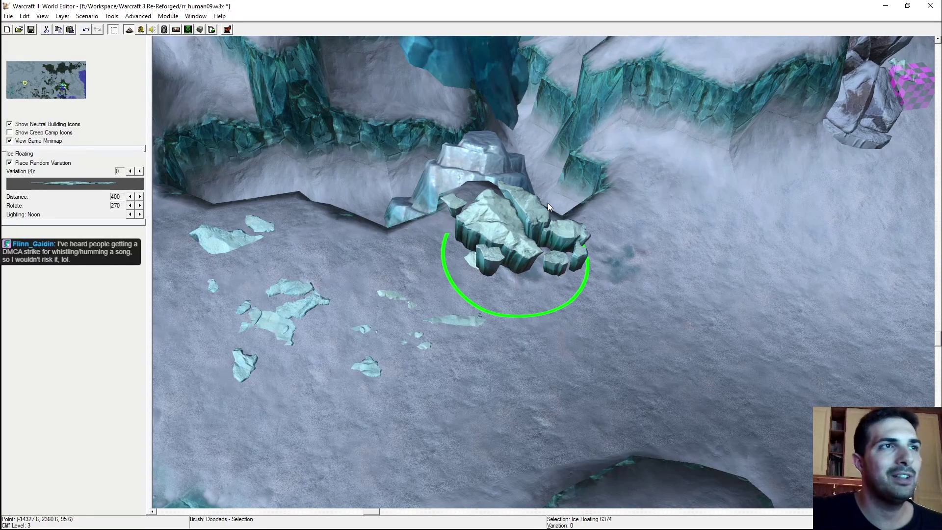
key("ctrl+Page_Down")
key("ctrl+Page_Down")
key("ctrl+Page_Down")
key("ctrl+Page_Down")
key("ctrl+Page_Down")
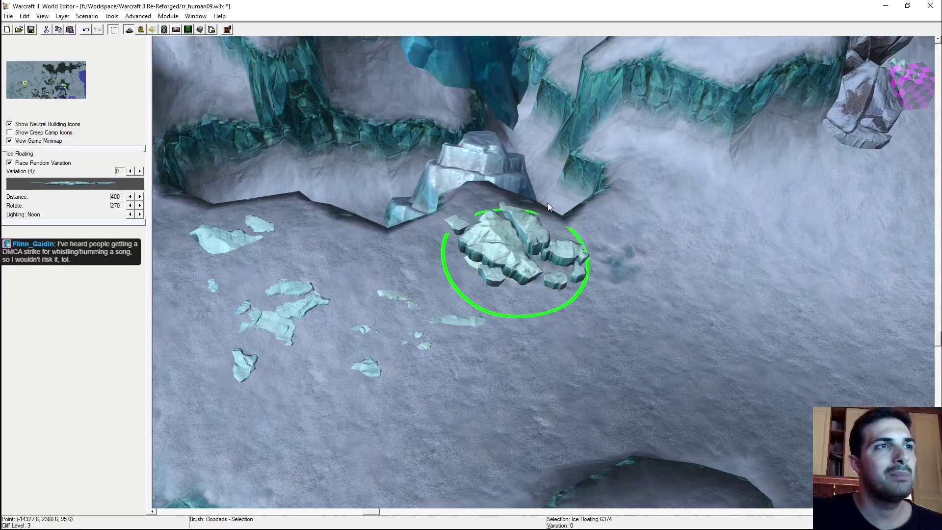
Undo all height changes of the Ice Floating doodad and deselect it
key("ctrl+z")
key("ctrl+z")
key("ctrl+z")
key("ctrl+z")
key("ctrl+z")
key("ctrl+z")
key("ctrl+z")
key("ctrl+z")
key("ctrl+z")
key("ctrl+z")
scroll(633, 245, "down", 4)
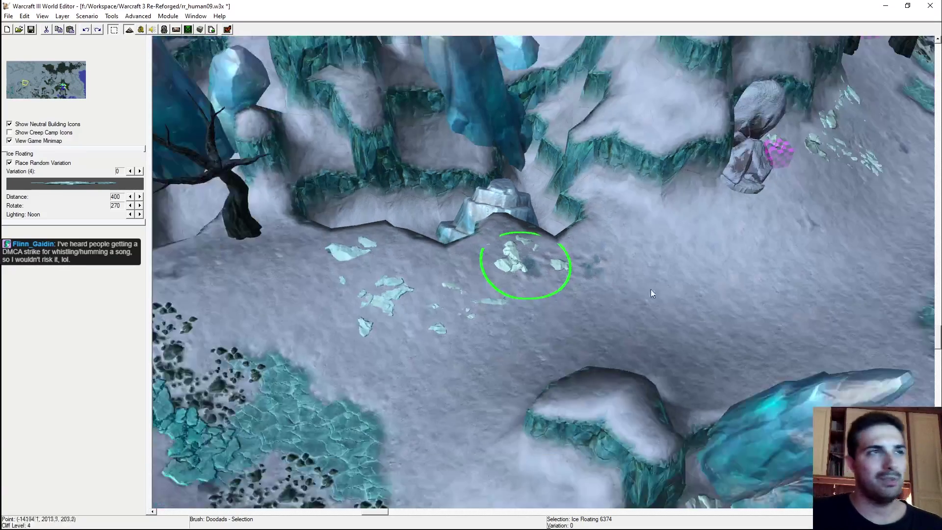
left_click(642, 286)
Back in the terrain valley, place a small Ice patch between the cracked Ice pool and the southern Rocky Snow, undoing an extra stroke
scroll(655, 289, "down", 4)
right_click_drag(654, 289, 643, 216)
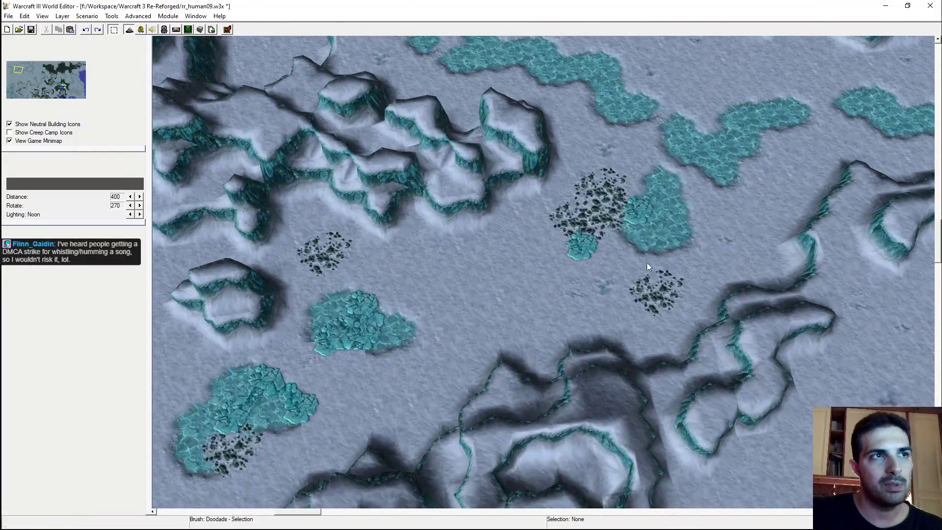
key("t")
right_click_drag(832, 89, 542, 326)
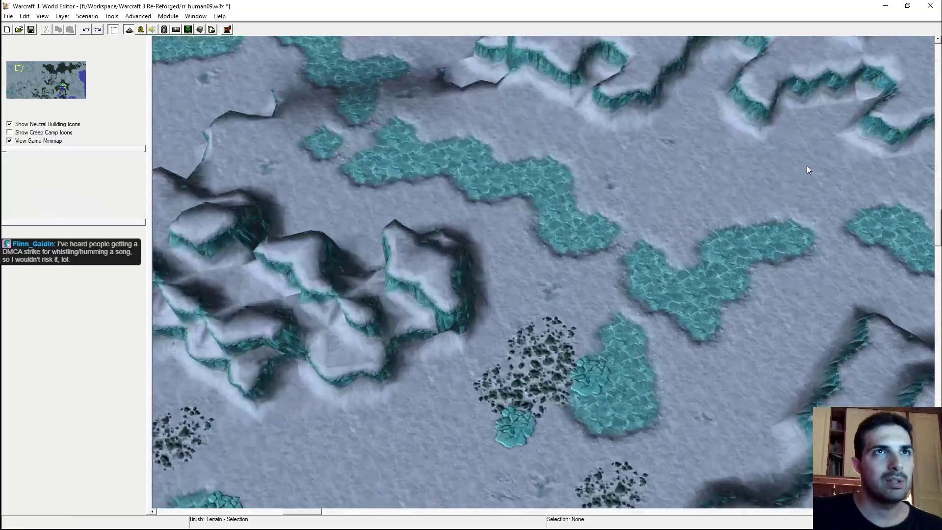
right_click_drag(827, 125, 538, 289)
left_click(567, 328)
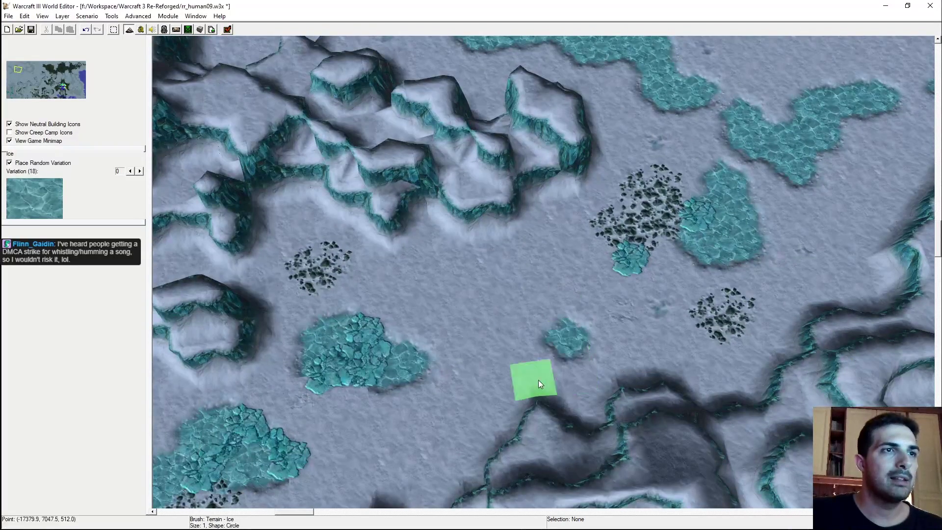
left_click(536, 314)
key("ctrl+z")
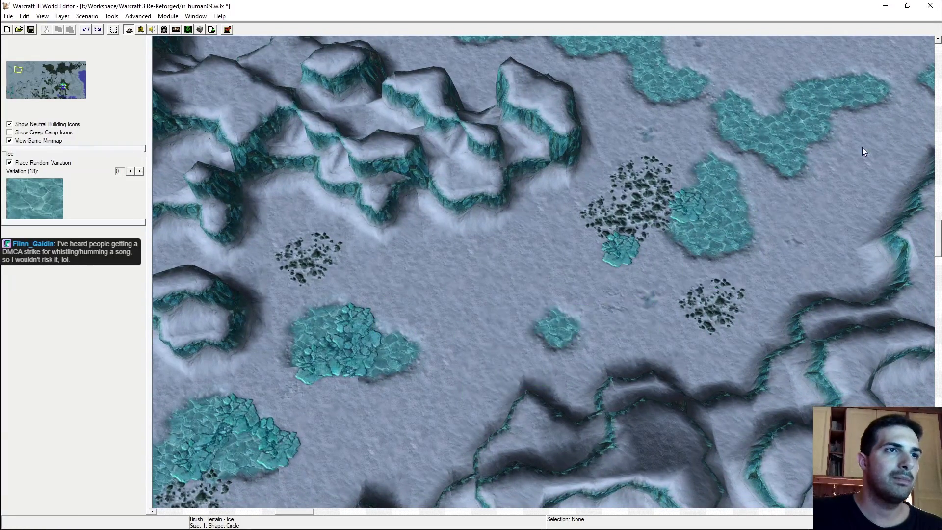
Extend the small Ice patch to the southwest and fill its northwest corner, replacing the trial cracked Ice with plain Ice
right_click_drag(867, 195, 610, 305)
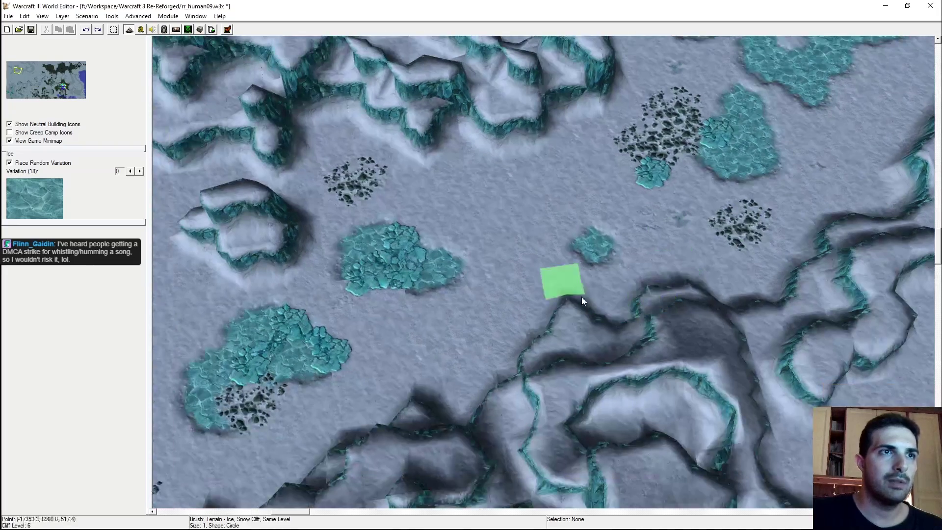
left_click(852, 186)
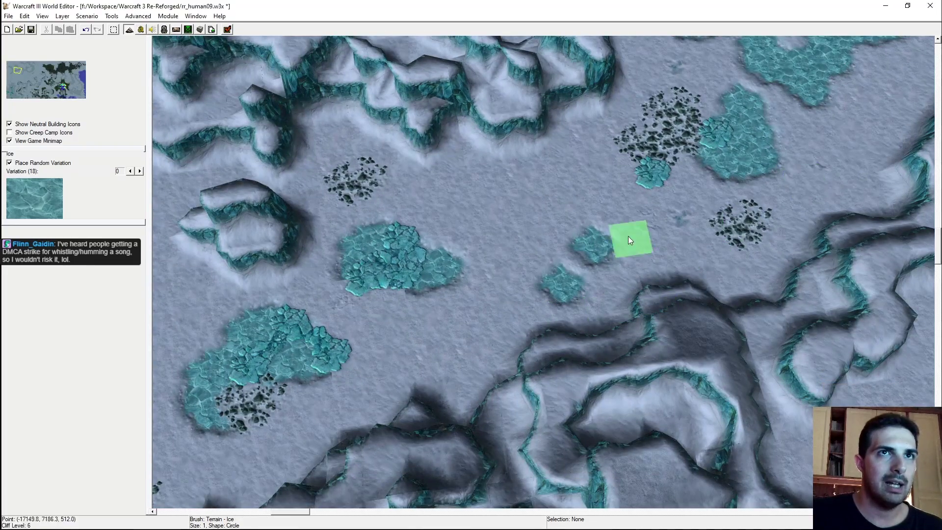
left_click(557, 249)
right_click_drag(653, 302, 818, 176, "ctrl")
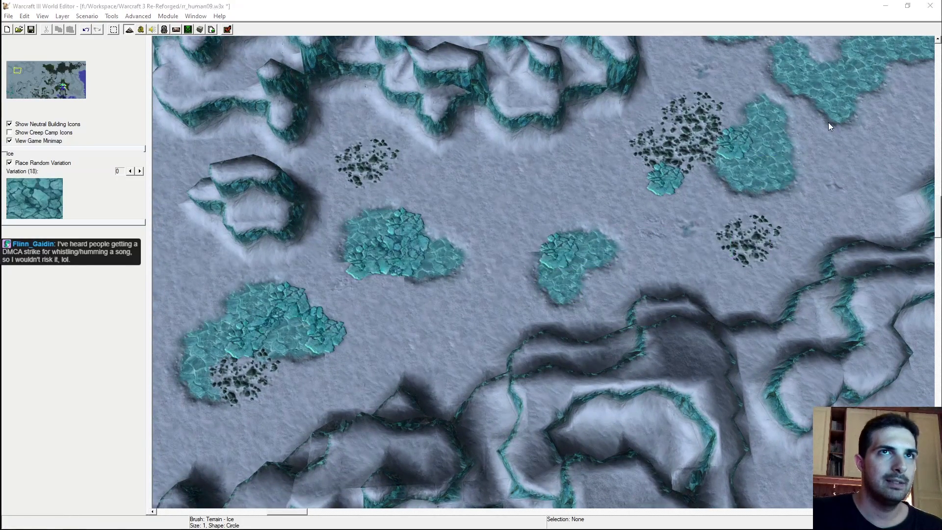
mouse_move(525, 248)
right_mouse_down("ctrl")
mouse_move(558, 141)
mouse_move(563, 203)
right_mouse_up("ctrl")
scroll(563, 203, "up", 5)
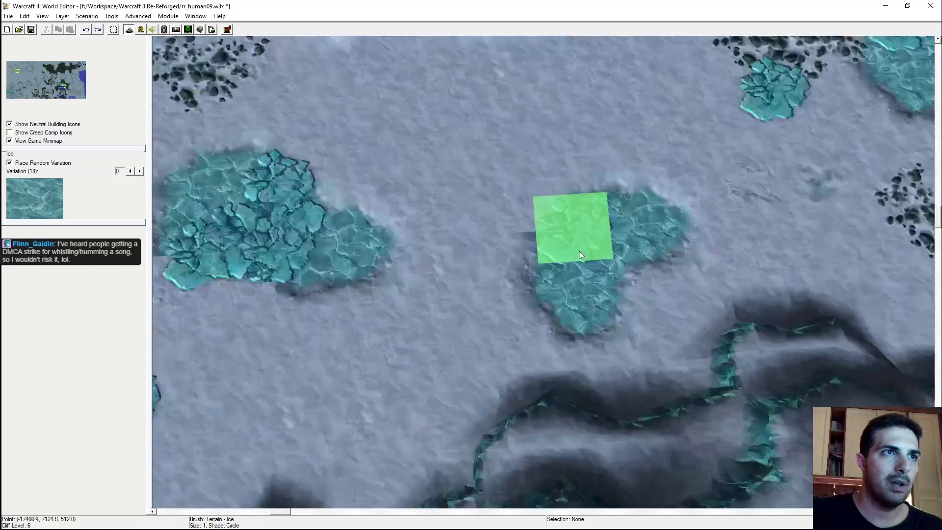
right_click_drag(578, 252, 667, 189, "ctrl")
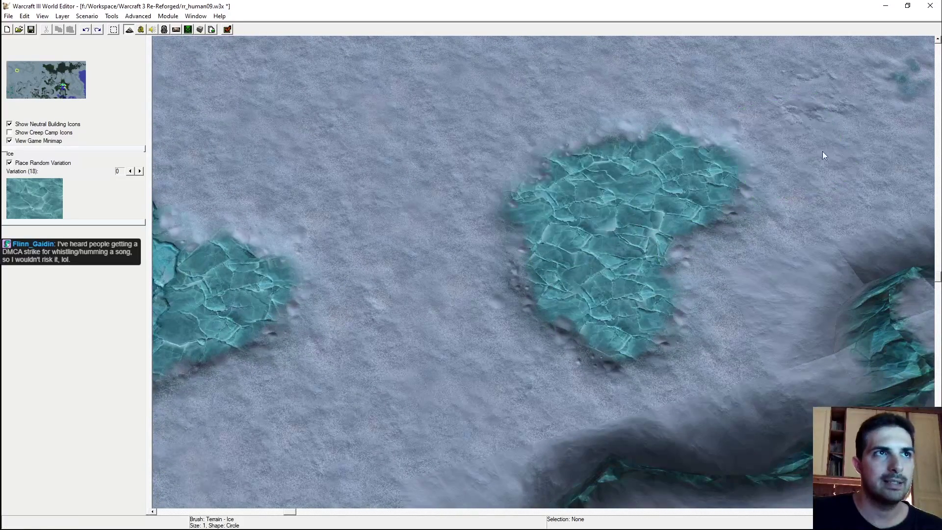
Add cracked Ice to the patch's eastern end, reshape its Ice around it, and paint Snow over the southern lobe
scroll(656, 246, "down", 6)
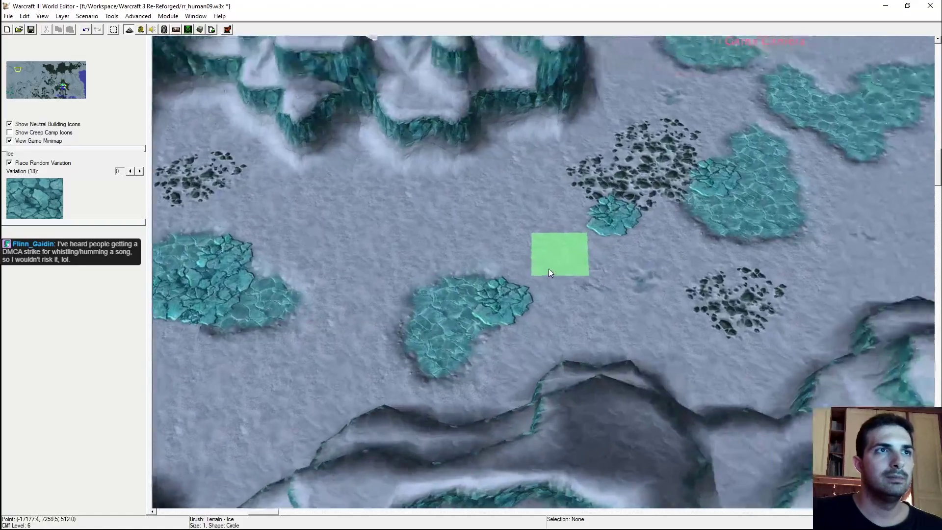
scroll(549, 269, "up", 6)
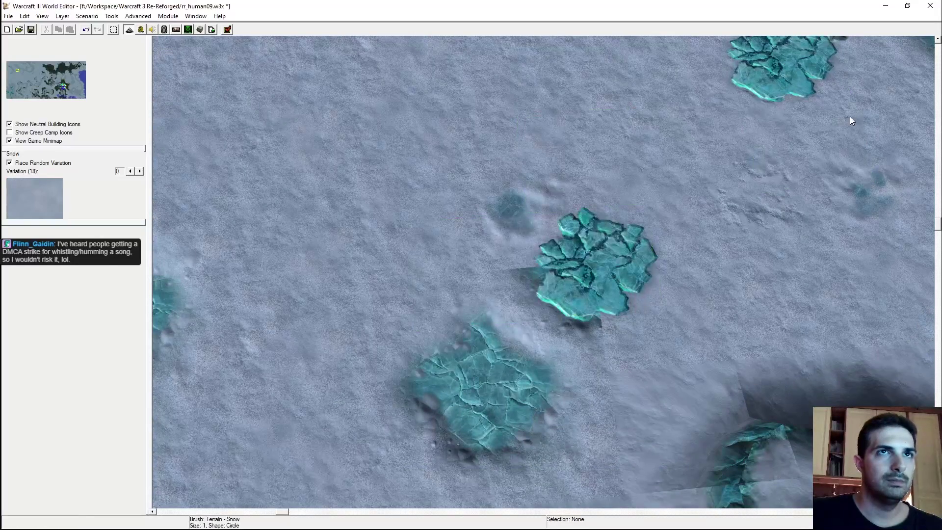
left_click(717, 247)
left_click(494, 366)
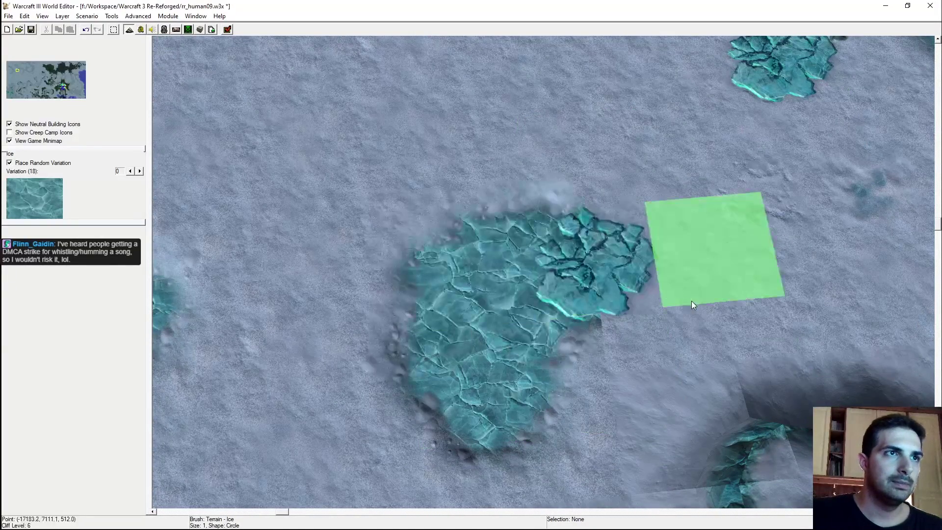
scroll(466, 248, "down", 6)
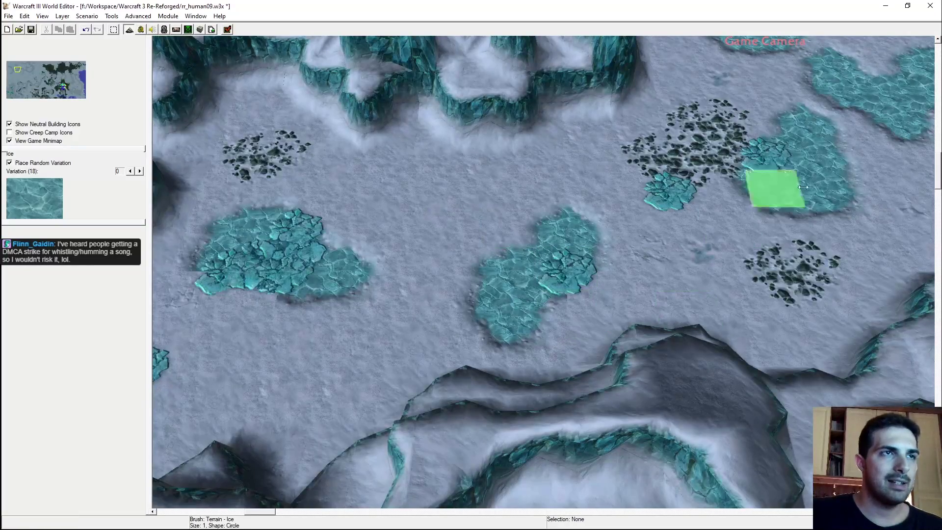
left_click_drag(493, 247, 486, 309)
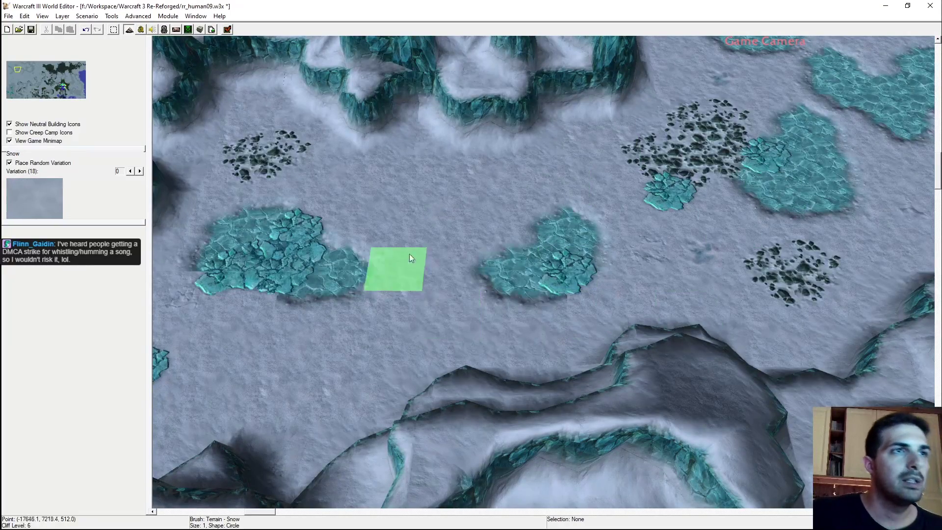
Inspect the reshaped Ice and Rocky Snow patches, and examine the large Ice shape in the northern basin
scroll(610, 291, "up", 3)
scroll(638, 225, "down", 3)
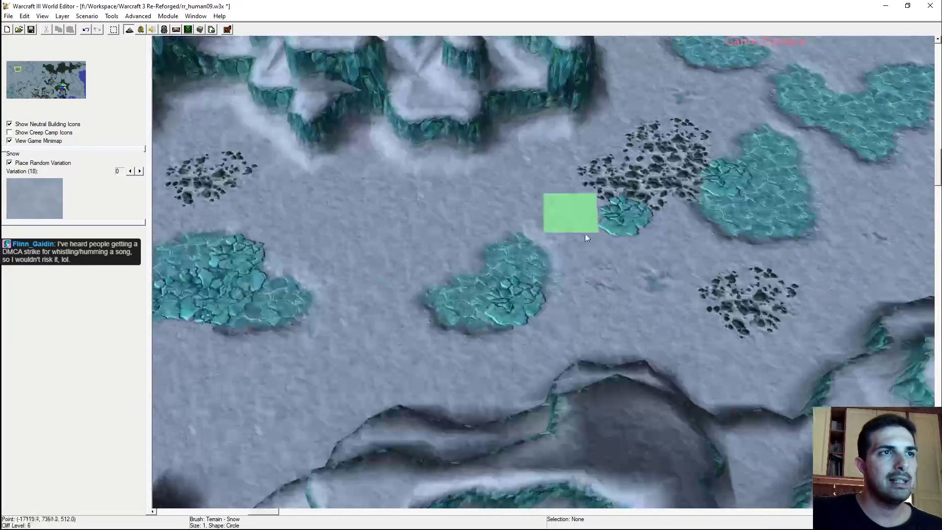
right_click_drag(585, 235, 489, 326)
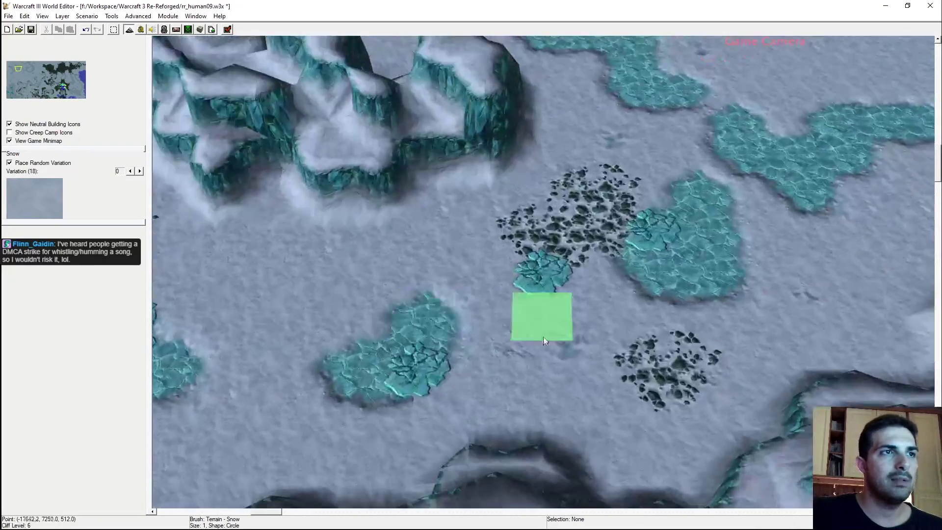
scroll(550, 278, "up", 3)
right_click_drag(550, 279, 597, 285, "ctrl")
scroll(517, 298, "down", 3)
right_click_drag(569, 169, 426, 320)
right_click_drag(568, 302, 602, 229)
left_click(591, 324)
mouse_move(649, 298)
right_mouse_down("ctrl")
mouse_move(537, 267)
mouse_move(507, 314)
mouse_move(549, 291)
mouse_move(611, 376)
mouse_move(593, 376)
mouse_move(617, 349)
mouse_move(412, 328)
right_mouse_up("ctrl")
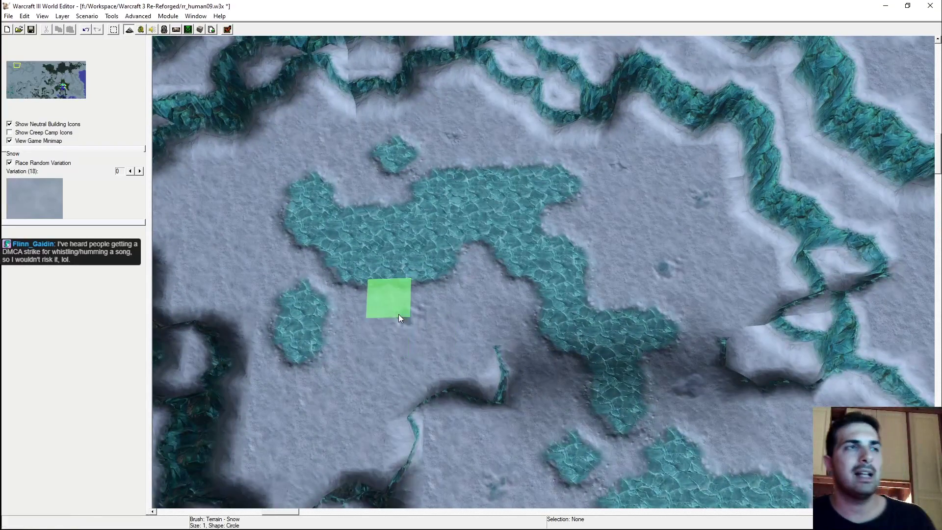
mouse_move(415, 288)
right_mouse_down()
mouse_move(440, 308)
mouse_move(443, 295)
right_mouse_up()
scroll(392, 315, "down", 3)
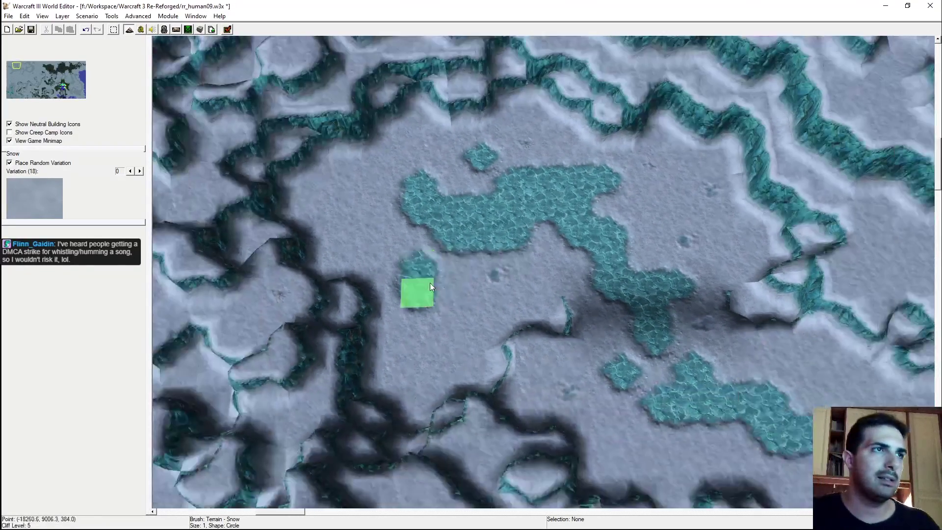
Paint Rocky Snow patches east and west of the large Ice shape in the northern basin
left_click(855, 120)
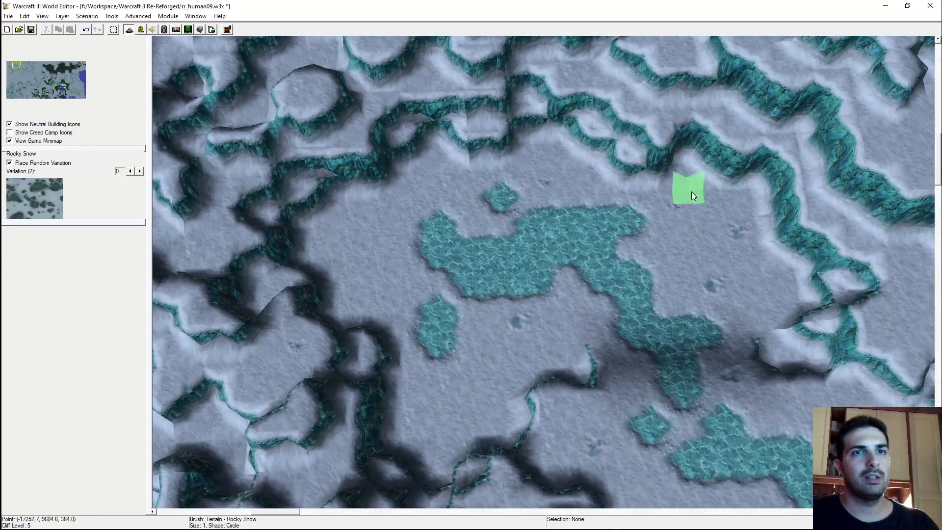
right_click_drag(742, 176, 720, 187)
left_click_drag(684, 249, 649, 230)
right_click_drag(649, 230, 526, 248)
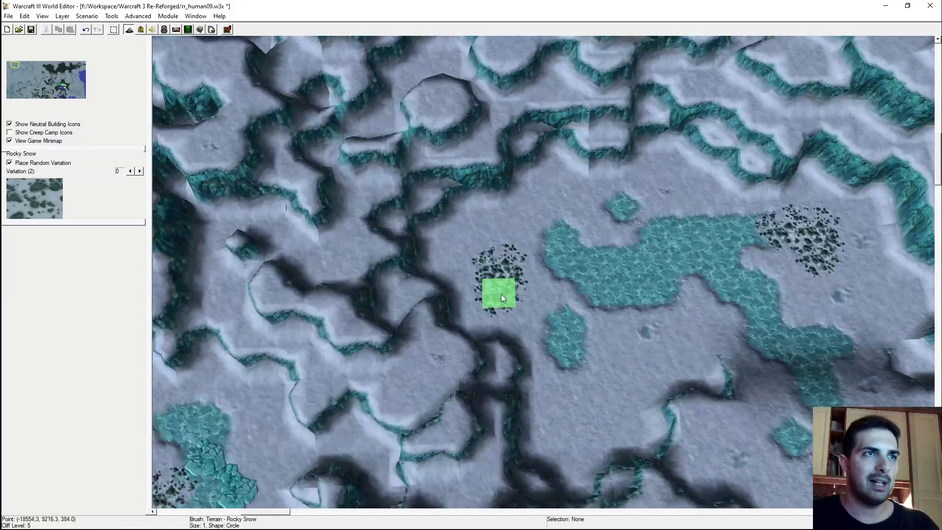
Paint an elongated diagonal Rocky Snow patch south of the small Ice patch in the northern basin
scroll(501, 292, "down", 2)
right_click_drag(554, 319, 622, 168)
right_click_drag(650, 339, 540, 162)
right_click_drag(631, 297, 436, 135)
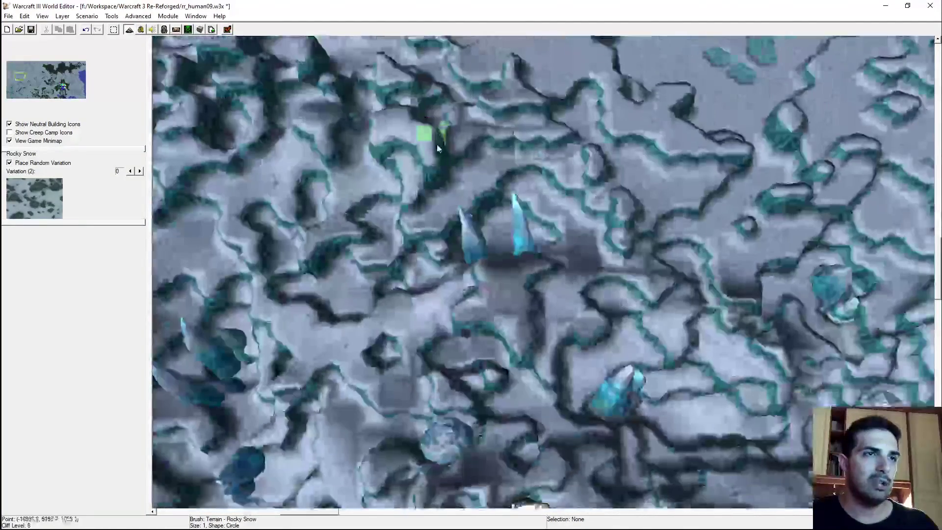
left_click_drag(59, 91, 19, 65)
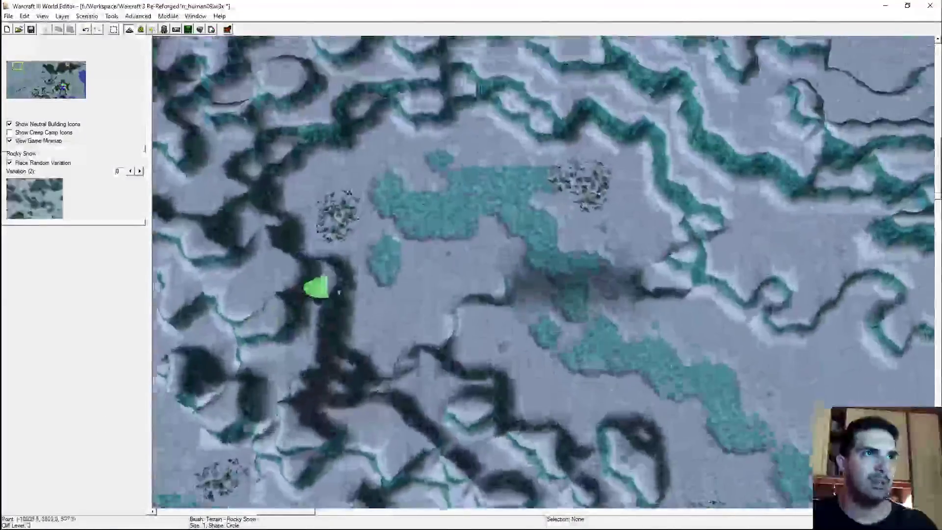
scroll(392, 296, "up", 3)
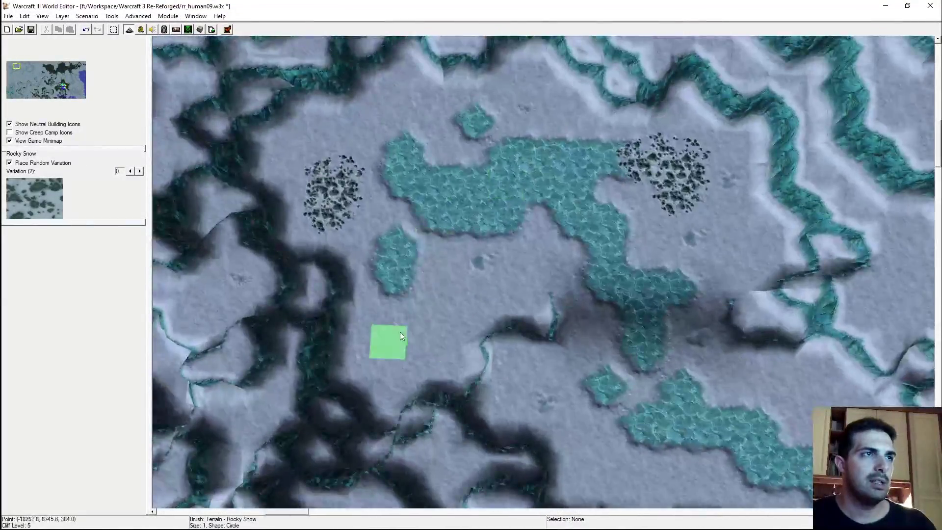
left_click(399, 332)
left_click(399, 313)
mouse_move(474, 322)
right_mouse_down()
mouse_move(555, 266)
mouse_move(570, 227)
right_mouse_up()
key("ctrl+z")
left_click(512, 269)
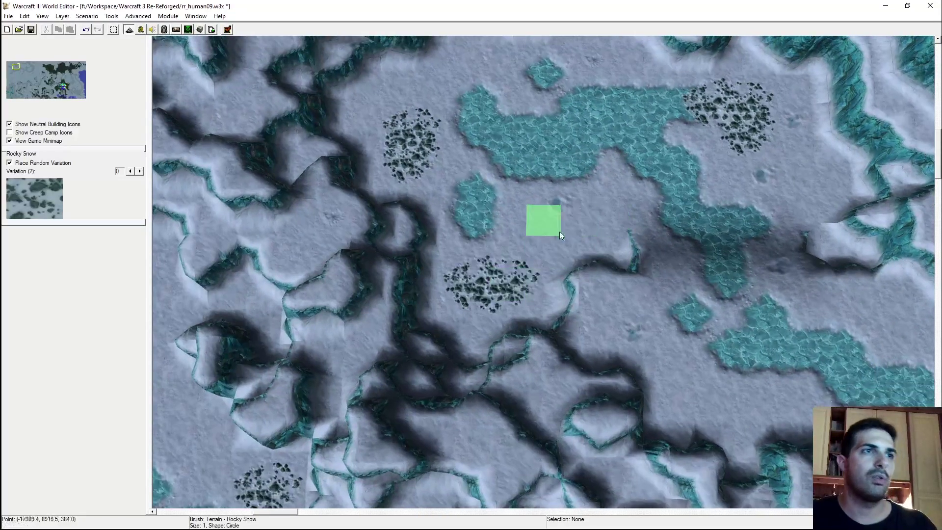
scroll(514, 290, "up", 5)
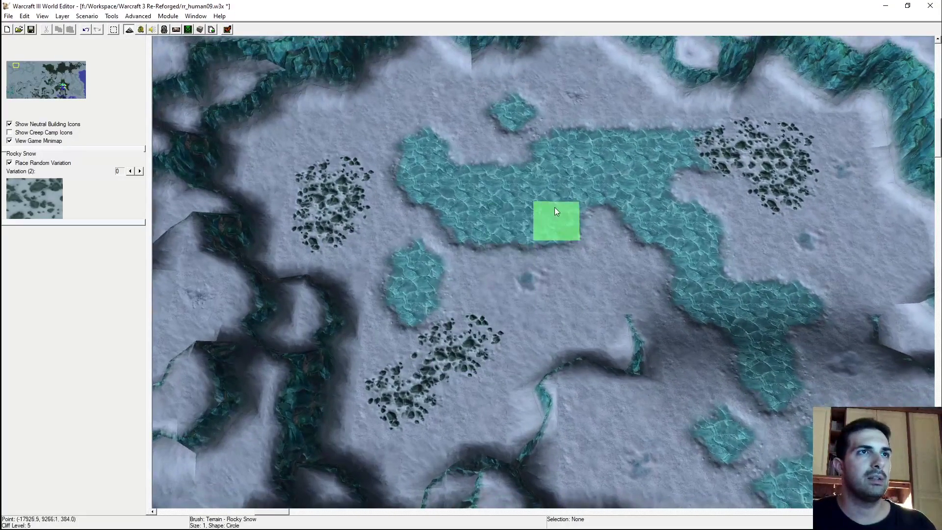
Shrink the western Rocky Snow patch with Snow and paint a separate small Rocky Snow patch north of it
left_click(882, 97)
right_click_drag(491, 146, 494, 236)
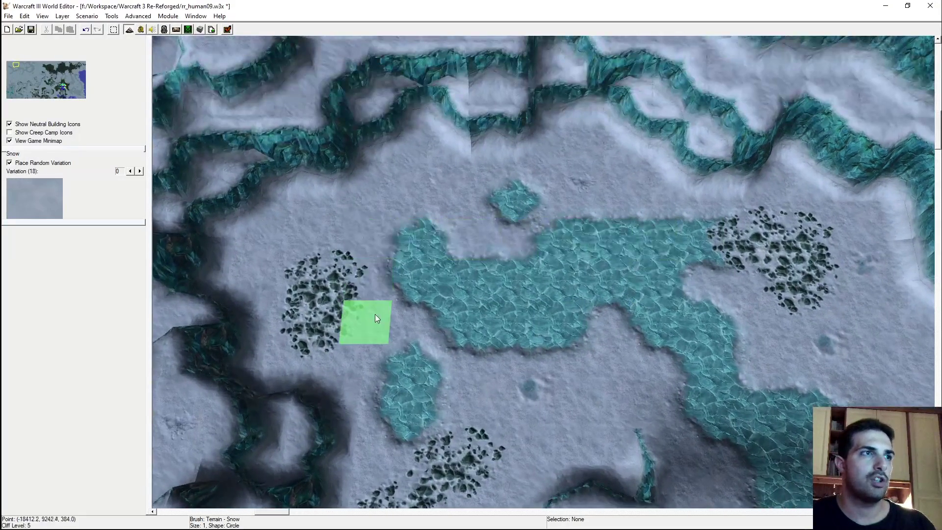
left_click_drag(372, 314, 345, 289)
left_click(862, 124)
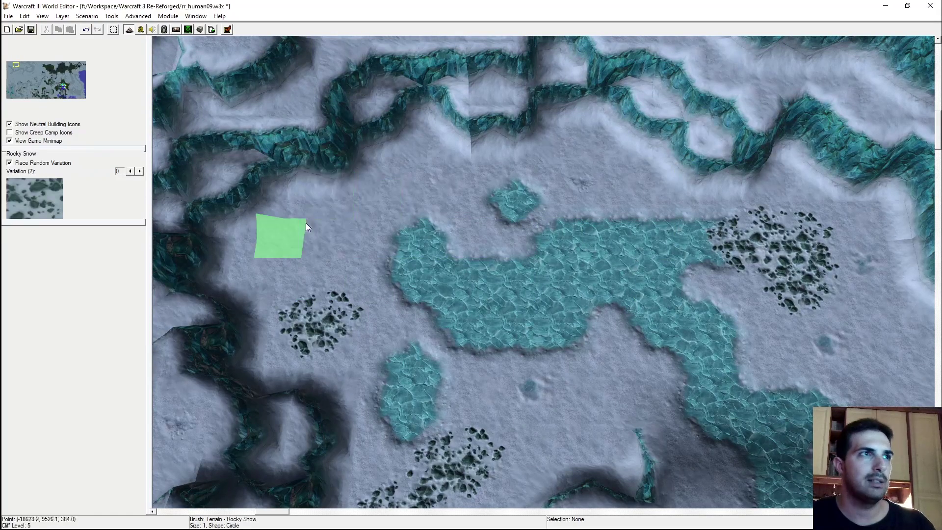
left_click(320, 223)
right_click_drag(322, 225, 388, 186)
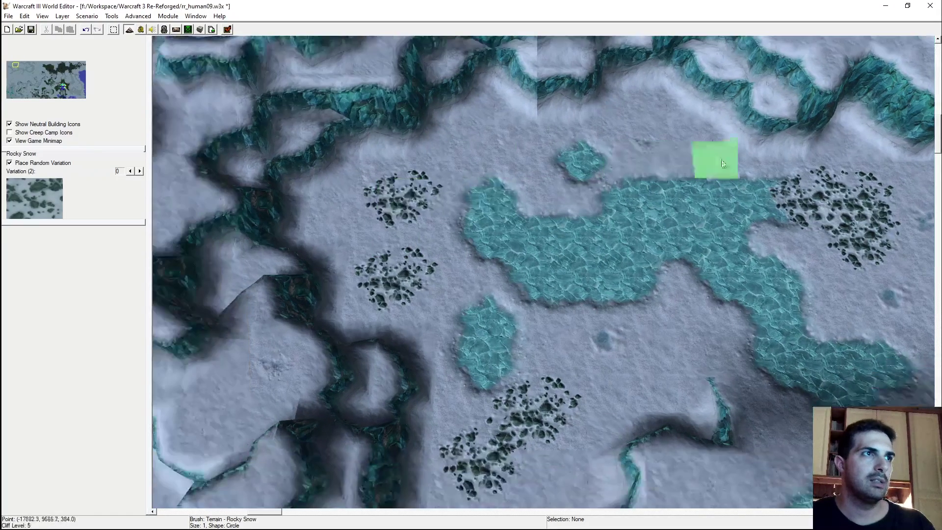
Extend the large Ice shape westward with plain Ice so it reaches between the two western Rocky Snow patches
left_click(841, 126)
left_click_drag(399, 247, 493, 240)
key("ctrl+z")
left_click_drag(432, 196, 486, 221)
scroll(618, 228, "up", 1)
Paint cracked Ice on the large Ice shape's western end and beside the eastern Rocky Snow patch
left_click(867, 124)
left_click(858, 120)
left_click(859, 148)
left_click(876, 145)
left_click(842, 126)
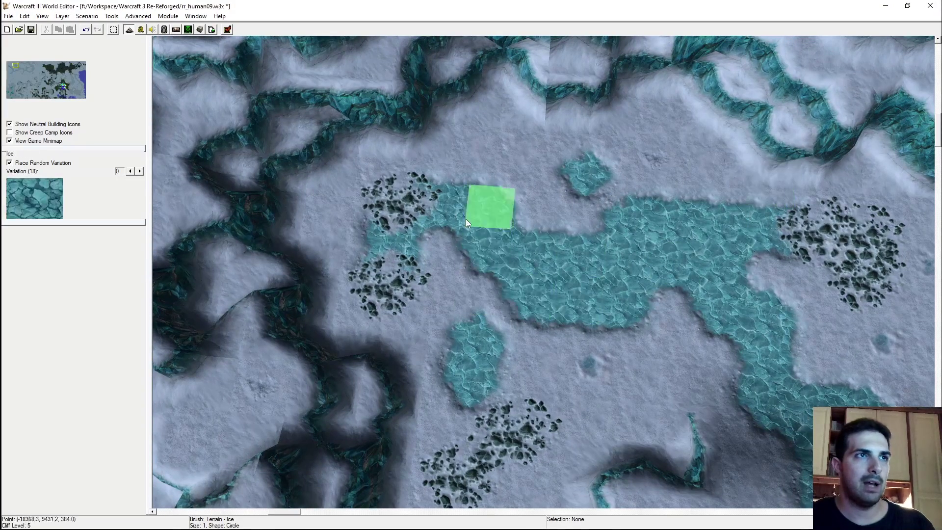
key("Right")
mouse_move(549, 231)
left_mouse_down()
mouse_move(543, 282)
mouse_move(554, 288)
mouse_move(573, 271)
left_mouse_up()
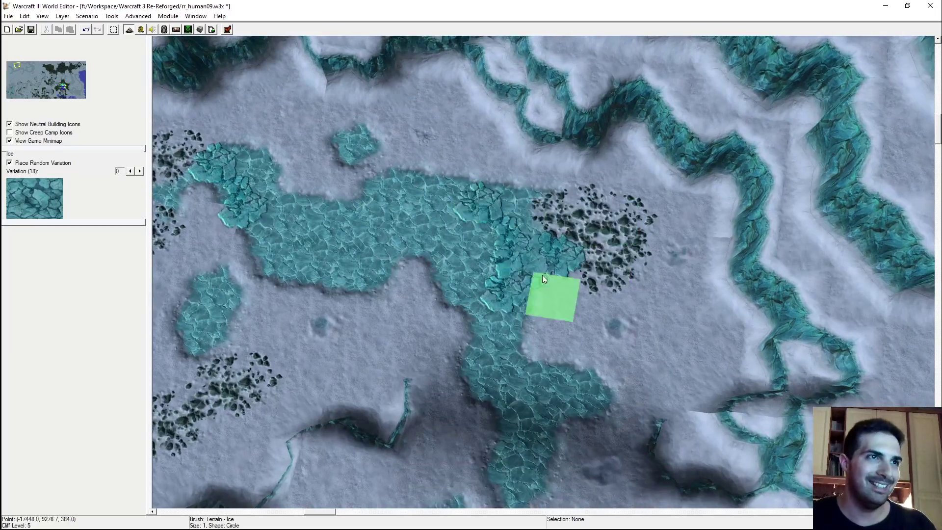
Paint cracked Ice over the southern middle of the large Ice shape and extend it southward as a short lobe
key("Left")
key("Down")
left_click(756, 142)
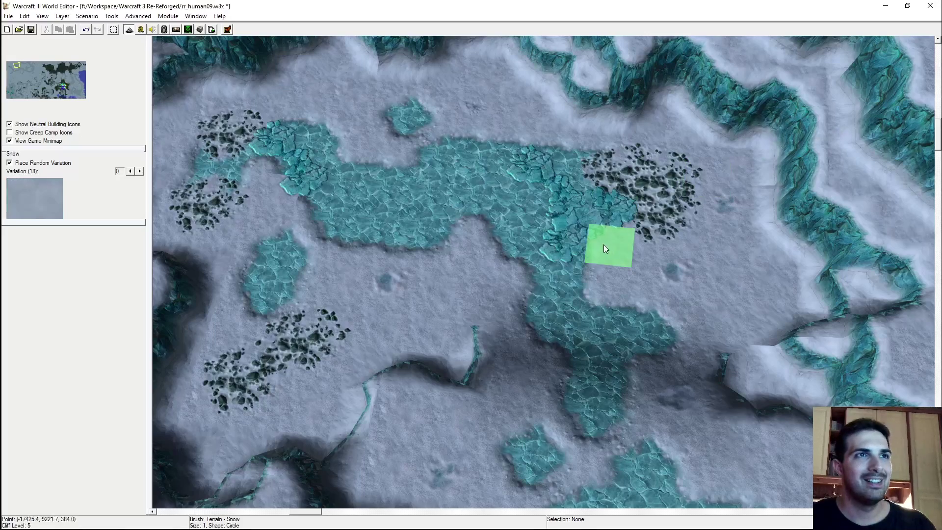
left_click(873, 143)
left_click(530, 203)
right_click_drag(601, 275, 581, 322)
key("Left")
key("Down")
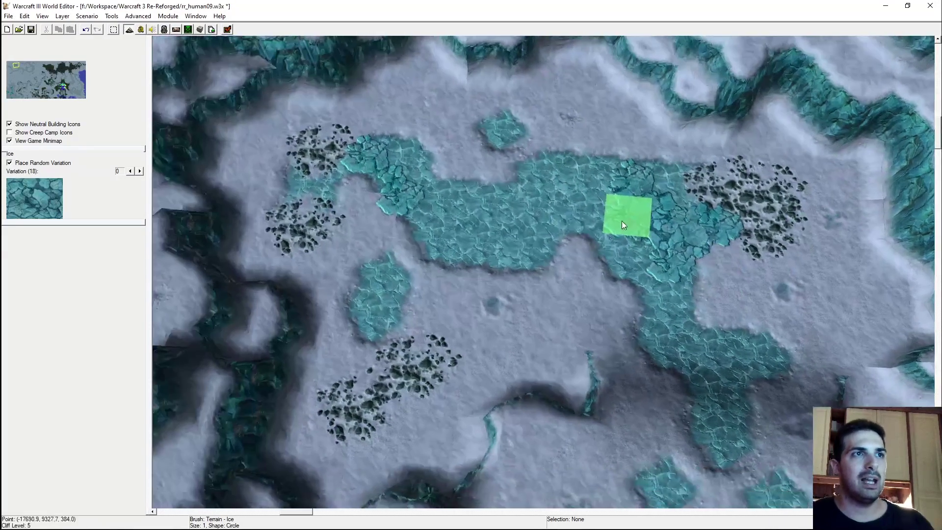
left_click(530, 279)
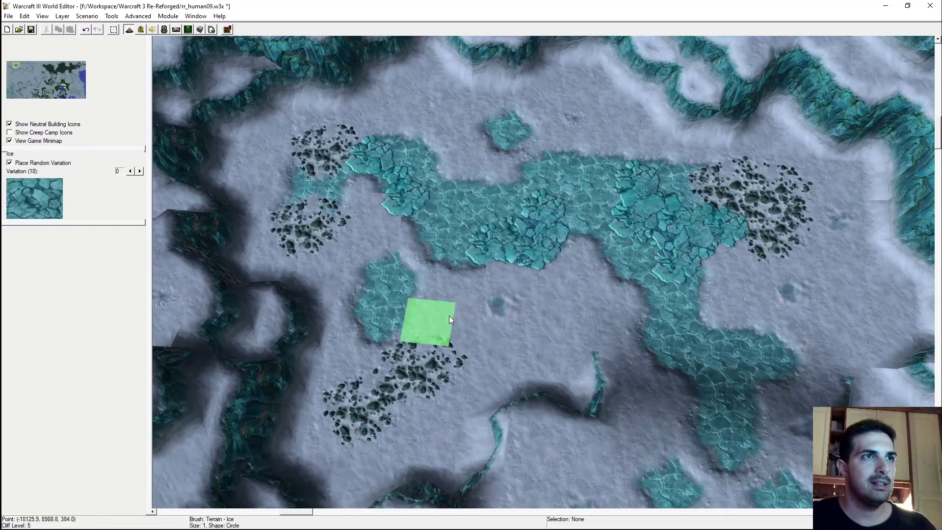
key("Right")
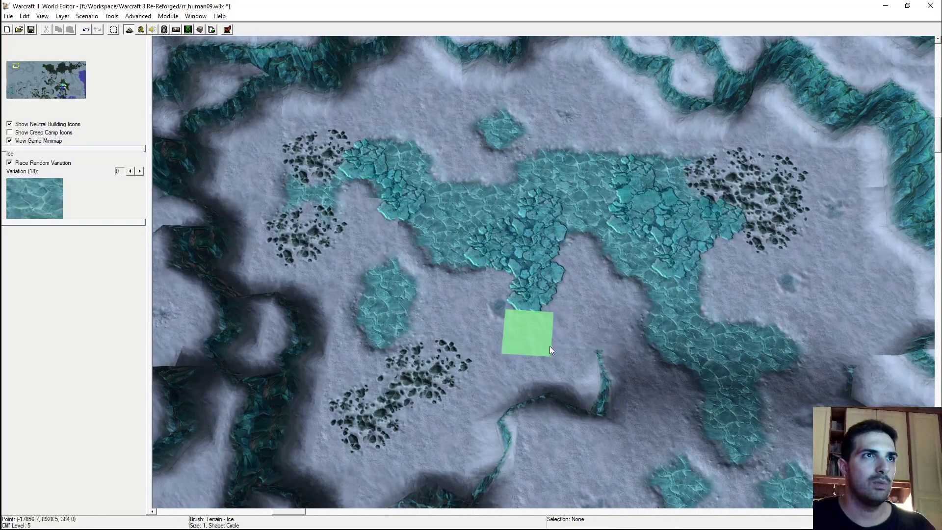
Fill the large Ice shape's northern notch with plain Ice, joining it to the small northern Ice patch
key("Left")
right_click_drag(500, 251, 467, 367)
left_click(844, 124)
mouse_move(447, 282)
right_mouse_down("ctrl")
mouse_move(467, 302)
mouse_move(488, 204)
right_mouse_up("ctrl")
left_click(463, 316)
key("ctrl+z")
left_click(503, 284)
mouse_move(500, 278)
right_mouse_down("ctrl")
mouse_move(460, 235)
mouse_move(432, 251)
mouse_move(521, 211)
right_mouse_up("ctrl")
left_click(821, 133)
left_click_drag(476, 208, 532, 223)
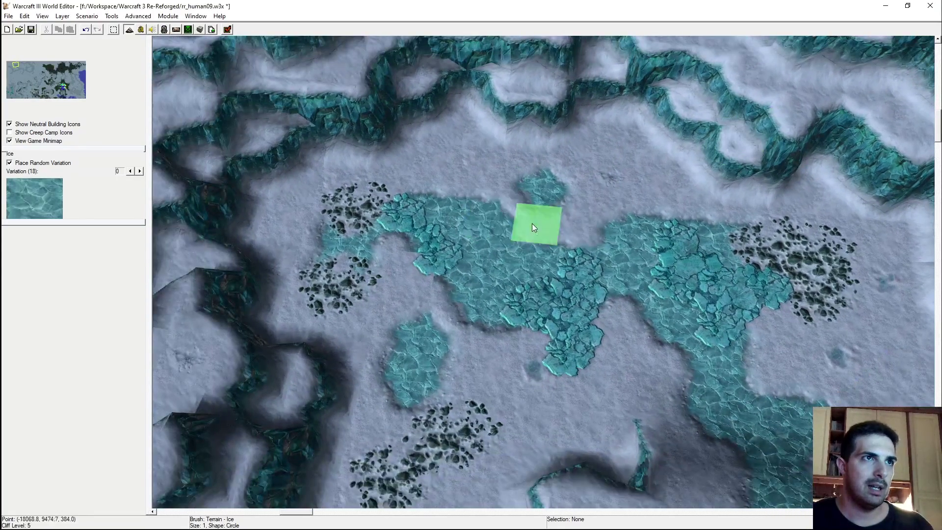
Paint Rocky Snow patches inside the middle of the large Ice shape and across its southern neck
left_click(859, 138)
left_click(864, 127)
left_click(523, 278)
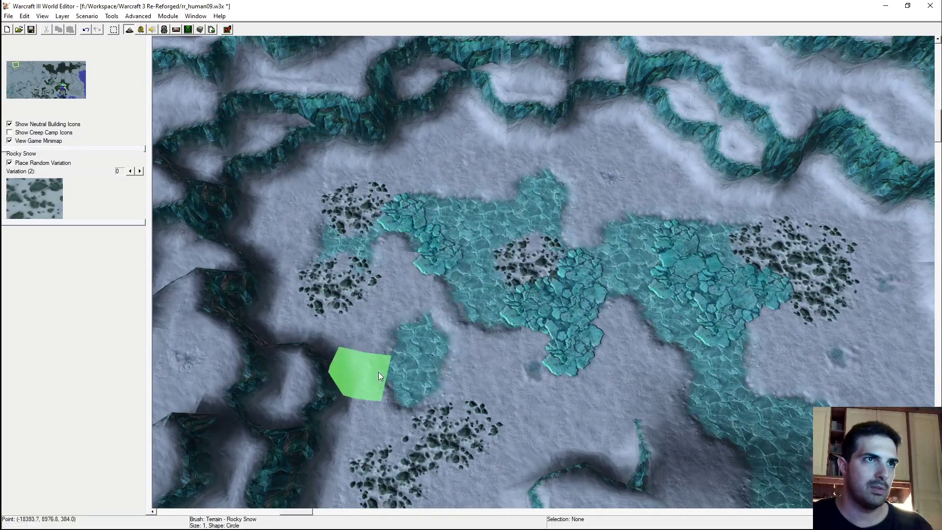
right_click_drag(641, 339, 474, 255)
right_click_drag(474, 256, 396, 160, "ctrl")
key("ctrl+shift+c")
mouse_move(459, 198)
right_mouse_down()
mouse_move(481, 148)
mouse_move(531, 299)
mouse_move(546, 270)
right_mouse_up()
left_click(508, 250)
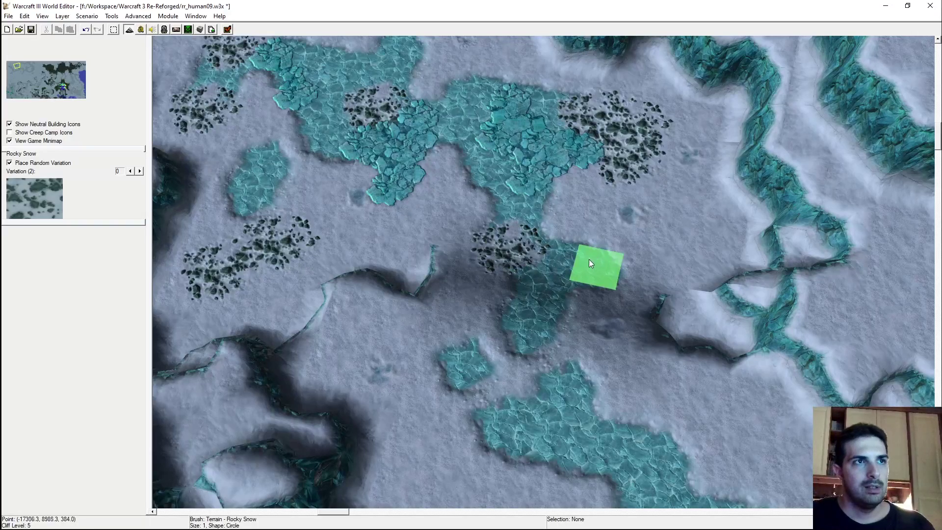
Widen the Ice on the ramp toward the southwest with plain Ice and cover the widened area with cracked Ice
left_click(850, 123)
mouse_move(506, 309)
left_mouse_down()
mouse_move(484, 310)
mouse_move(497, 286)
left_mouse_up()
left_click(584, 302)
key("ctrl+z")
right_click_drag(652, 206, 641, 239, "ctrl")
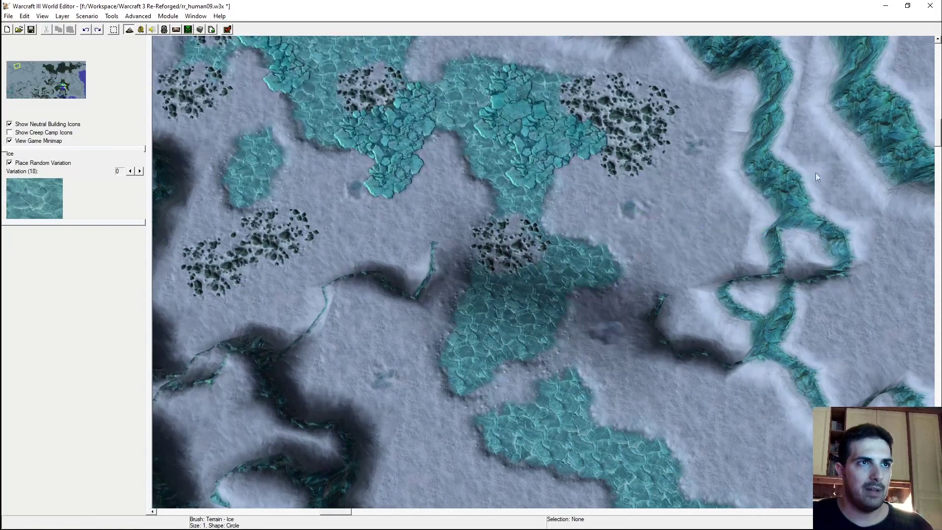
left_click(877, 143)
mouse_move(548, 336)
right_mouse_down("ctrl")
mouse_move(585, 293)
mouse_move(498, 260)
mouse_move(520, 314)
mouse_move(565, 341)
mouse_move(838, 136)
right_mouse_up("ctrl")
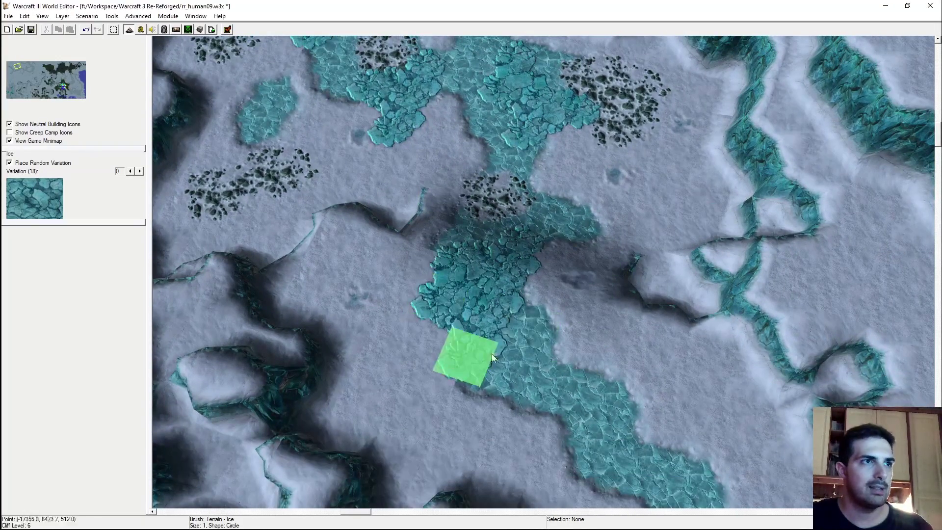
Paint Rocky Snow along the southwestern edge of the cracked Ice on the ramp
mouse_move(414, 336)
left_mouse_down()
mouse_move(435, 301)
mouse_move(446, 400)
mouse_move(420, 328)
mouse_move(450, 364)
mouse_move(434, 315)
left_mouse_up()
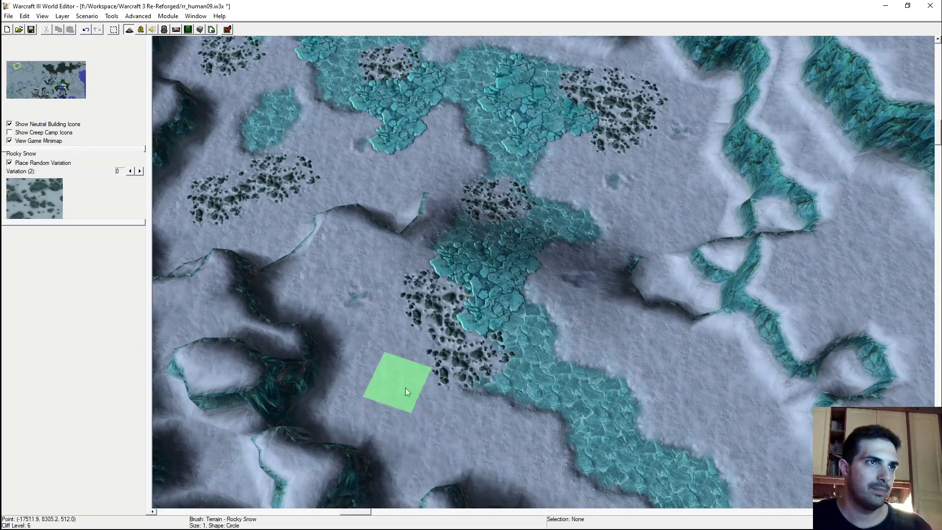
middle_click_drag(402, 415, 425, 317)
mouse_move(426, 314)
right_mouse_down()
mouse_move(445, 301)
mouse_move(426, 326)
mouse_move(456, 276)
mouse_move(467, 350)
right_mouse_up()
scroll(410, 272, "up", 1)
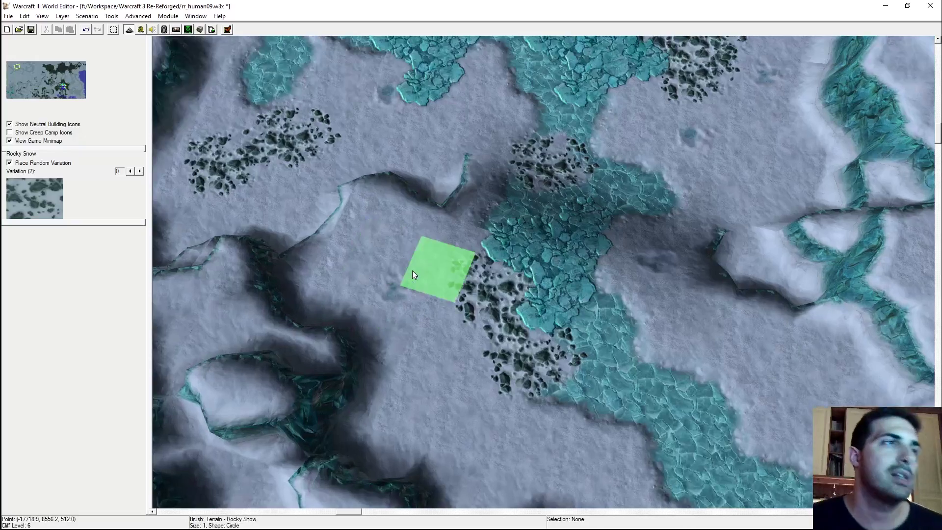
right_click_drag(572, 290, 582, 221)
left_click(831, 128)
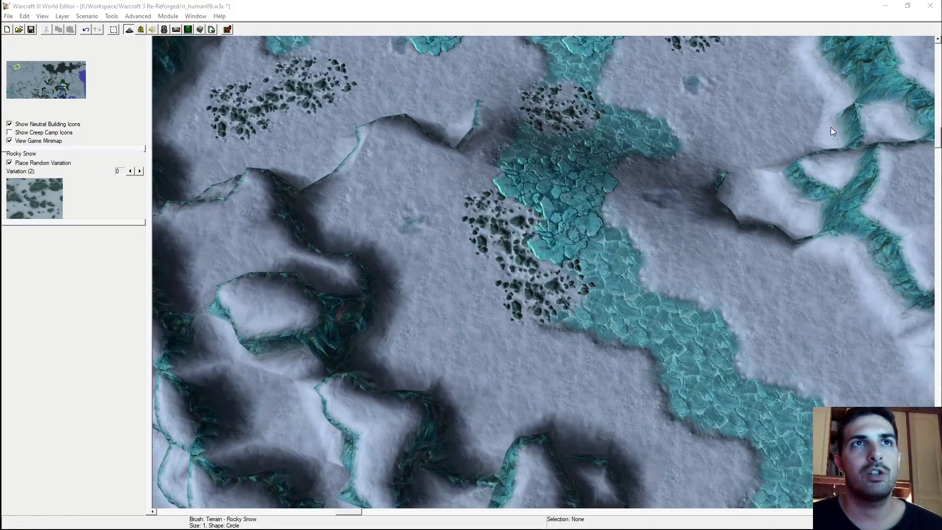
left_click(413, 184)
mouse_move(551, 250)
right_mouse_down()
mouse_move(541, 238)
mouse_move(566, 205)
mouse_move(687, 202)
right_mouse_up()
mouse_move(687, 202)
right_mouse_down()
mouse_move(606, 175)
mouse_move(620, 172)
right_mouse_up()
key("ctrl+z")
Break up the long Ice strip south of the ramp with Snow and reshape the separated patch with plain Ice
left_click(852, 130)
left_click_drag(555, 197, 514, 234)
scroll(515, 234, "up", 2)
left_click(841, 128)
right_click_drag(626, 253, 554, 209)
left_click_drag(601, 245, 677, 319)
Paint Rocky Snow on the northeastern and western edges of the separated Ice patch southeast of the ramp
left_click(857, 123)
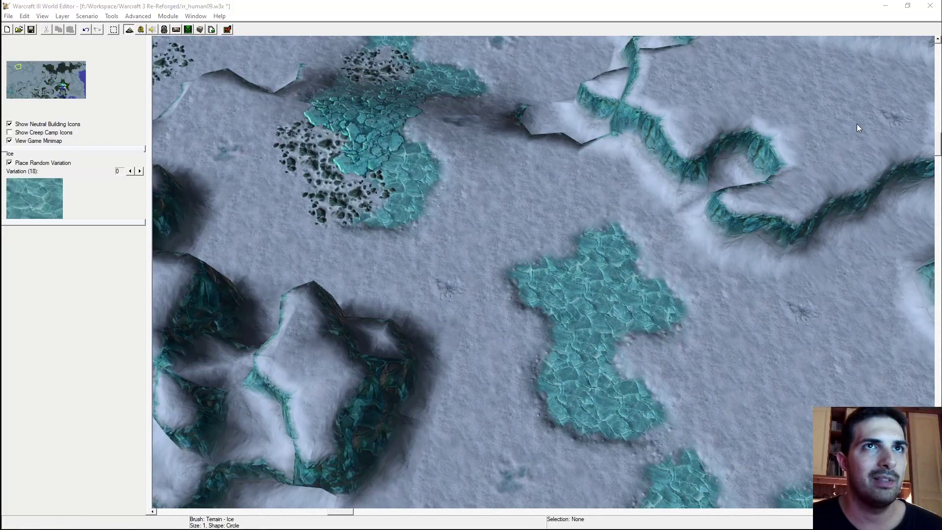
left_click_drag(611, 258, 658, 309)
left_click(500, 343)
mouse_move(536, 381)
right_mouse_down()
mouse_move(527, 333)
mouse_move(623, 261)
mouse_move(546, 262)
mouse_move(605, 261)
right_mouse_up()
left_click(852, 128)
mouse_move(518, 294)
left_mouse_down()
mouse_move(539, 300)
mouse_move(538, 338)
left_mouse_up()
Paint Rocky Snow along the southern side of the next Ice patch to the southeast and add cracked Ice to it
left_click(862, 131)
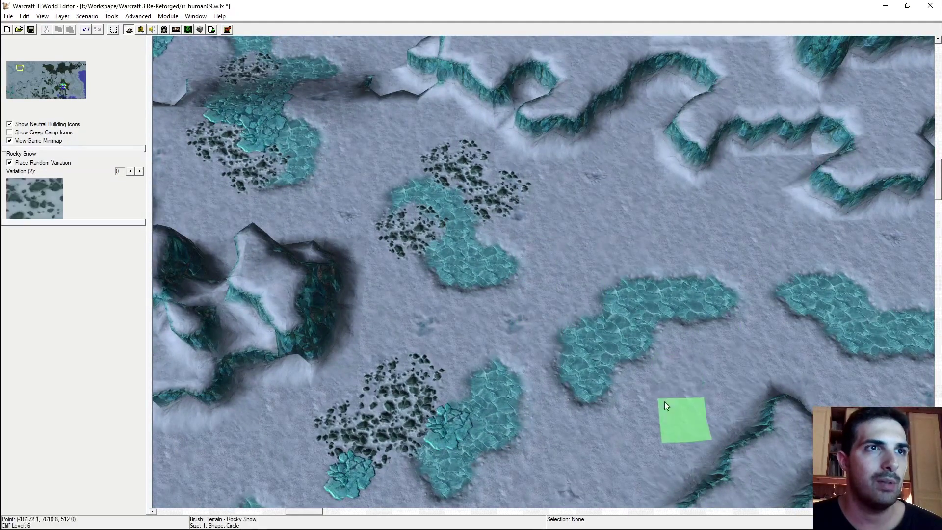
right_click_drag(664, 396, 647, 354)
left_click(620, 373)
left_click(660, 339)
left_click(661, 300)
left_click(864, 146)
left_click_drag(655, 260, 597, 310)
Examine the textured valleys from farther out, ending at the northwestern basin
right_click_drag(545, 304, 524, 252, "ctrl")
right_click_drag(593, 226, 513, 263)
scroll(521, 275, "down", 5)
right_click_drag(539, 312, 609, 214)
right_click_drag(393, 275, 629, 287)
mouse_move(345, 267)
right_mouse_down()
mouse_move(527, 286)
mouse_move(688, 351)
right_mouse_up()
key("space")
mouse_move(442, 108)
right_mouse_down()
mouse_move(542, 202)
mouse_move(530, 249)
right_mouse_up()
scroll(530, 249, "up", 2)
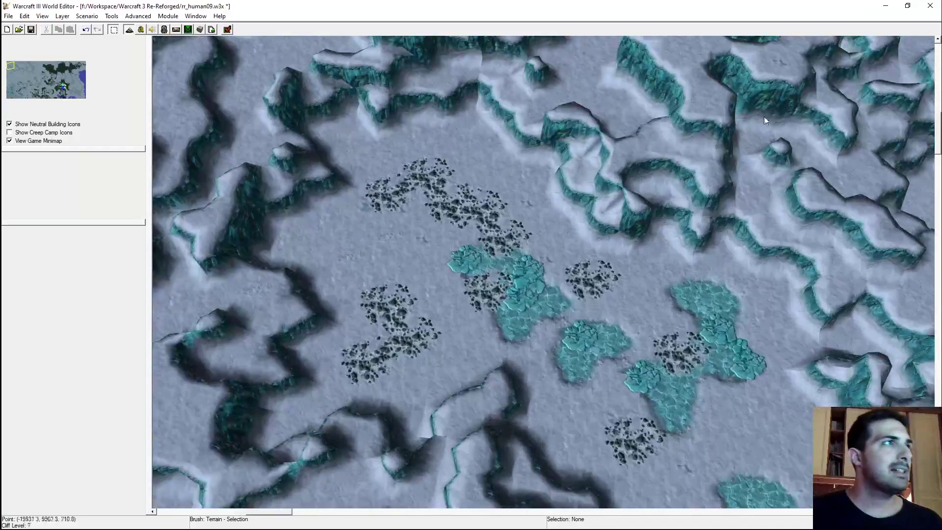
Switch the editing palette from Terrain to Units
left_click(836, 102)
left_click(838, 92)
left_click(838, 110)
left_click(737, 300)
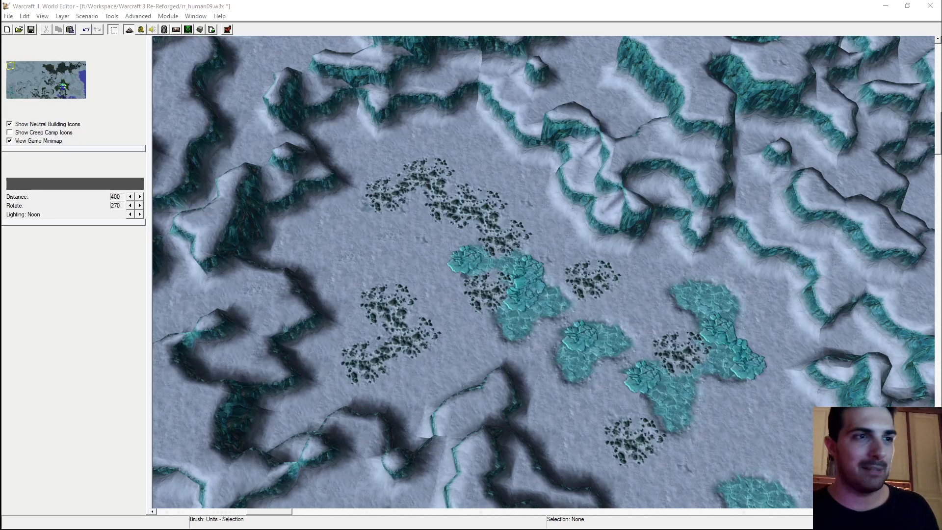
Examine how the Ice and Rocky Snow patches are distributed across the connected valleys from a wide view
right_click_drag(541, 341, 540, 249)
scroll(602, 314, "down", 2)
right_click_drag(610, 333, 555, 190)
scroll(564, 206, "down", 3)
right_click_drag(576, 223, 485, 219)
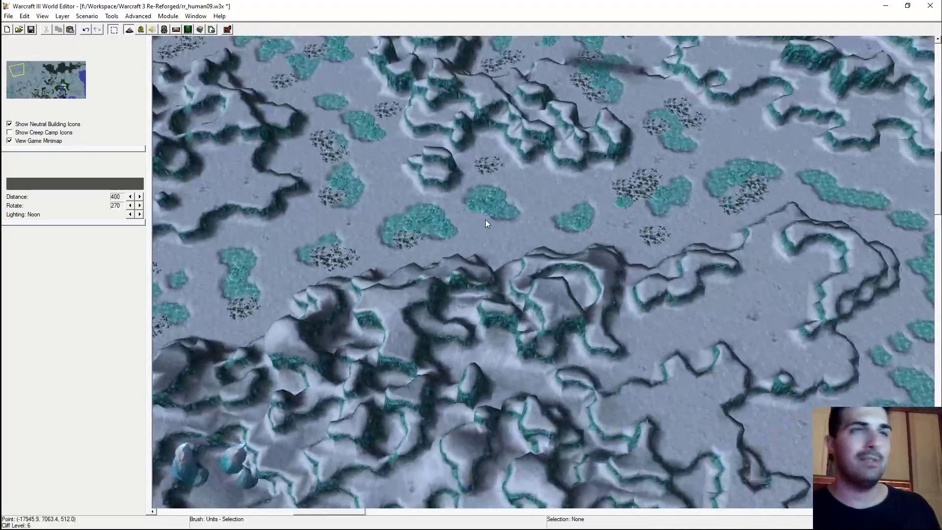
right_click_drag(551, 220, 465, 270)
right_click_drag(664, 184, 481, 204)
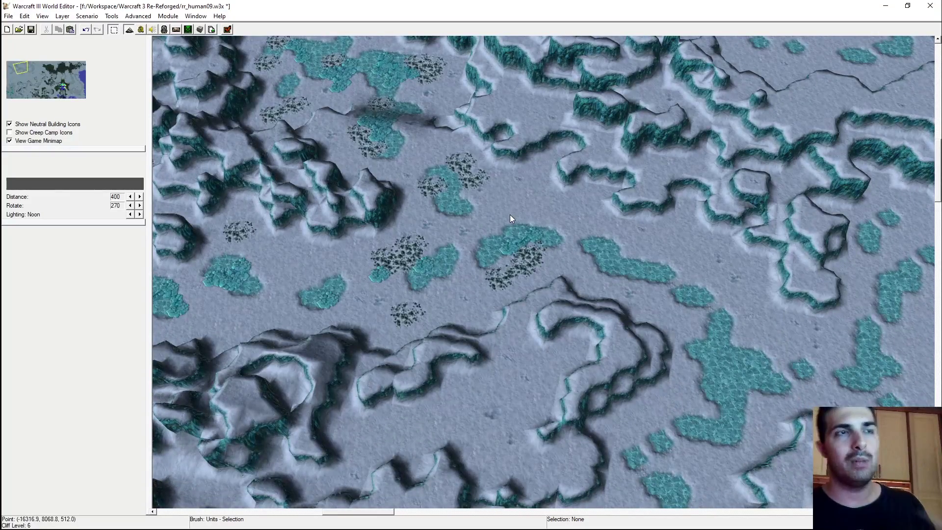
right_click_drag(502, 246, 311, 120)
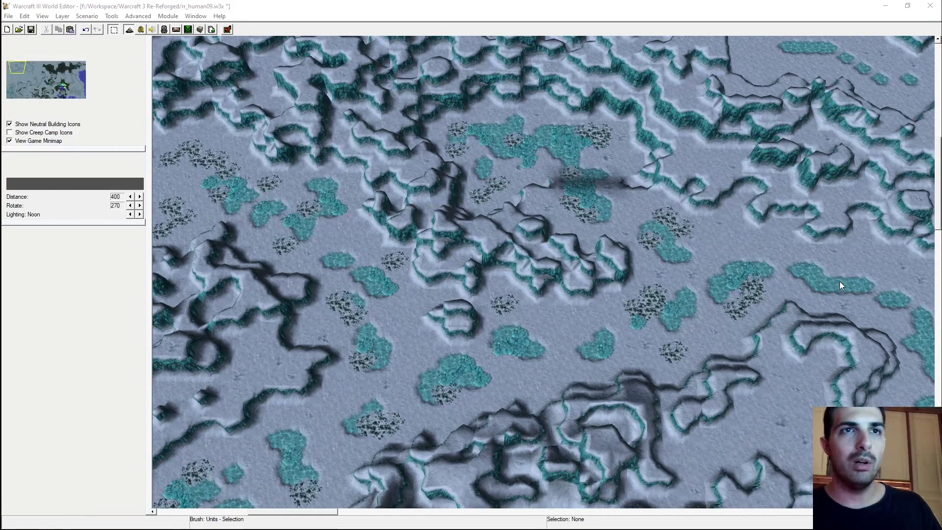
Place the hero Arthas beside the Rocky Snow in the northwestern basin
left_click(826, 260)
scroll(534, 246, "down", 2)
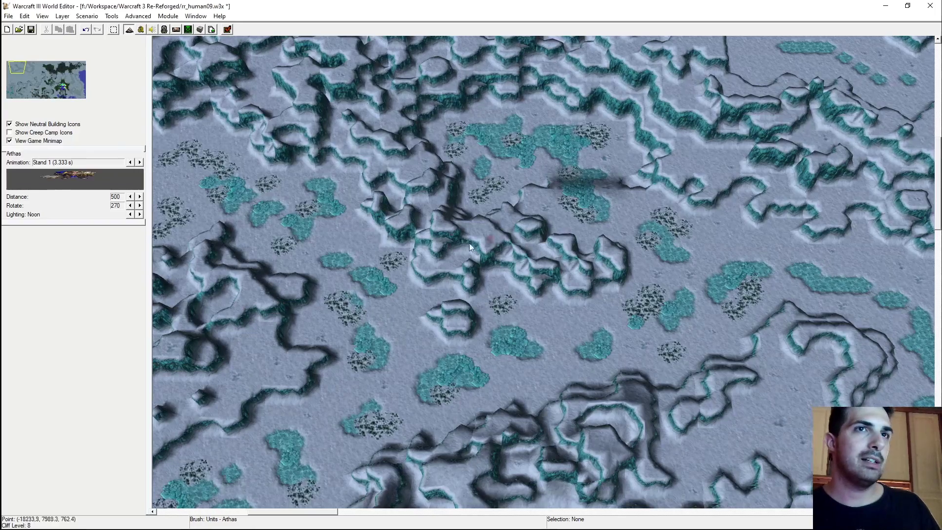
scroll(482, 260, "up", 6)
left_click(503, 242)
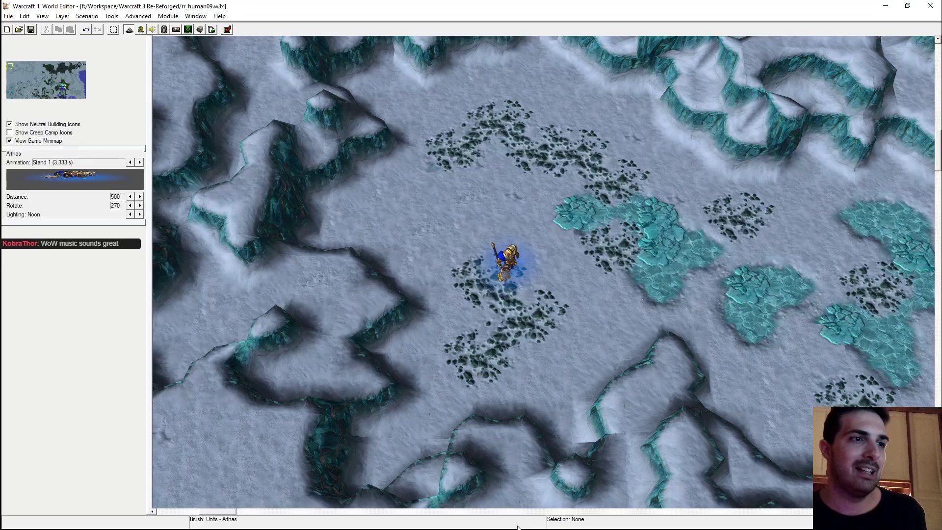
right_click_drag(508, 264, 469, 306)
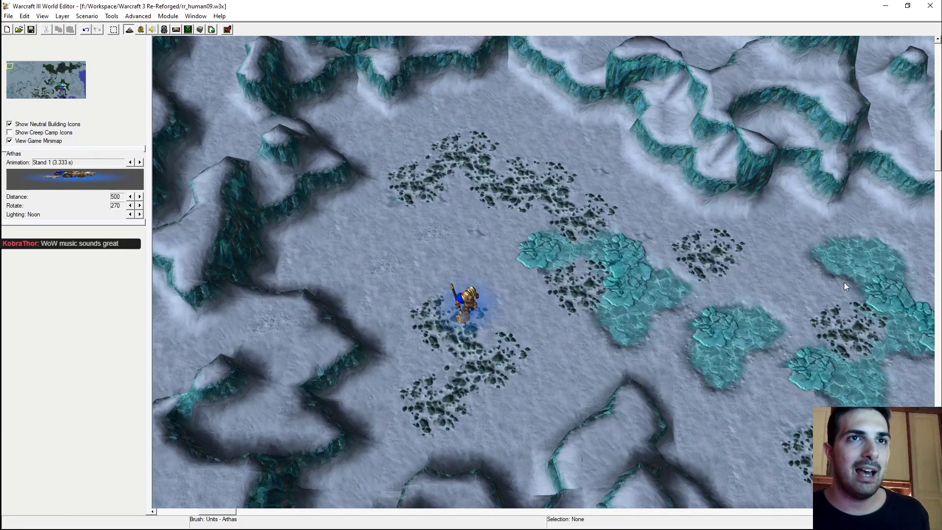
Place Muradin Bronzebeard beside the small cracked Ice patch and move Arthas close to him on the southwest
left_click(876, 274)
left_click(508, 239)
scroll(521, 257, "up", 3)
key("space")
left_click_drag(498, 232, 565, 233)
left_click_drag(443, 318, 497, 304)
left_click_drag(562, 227, 535, 219)
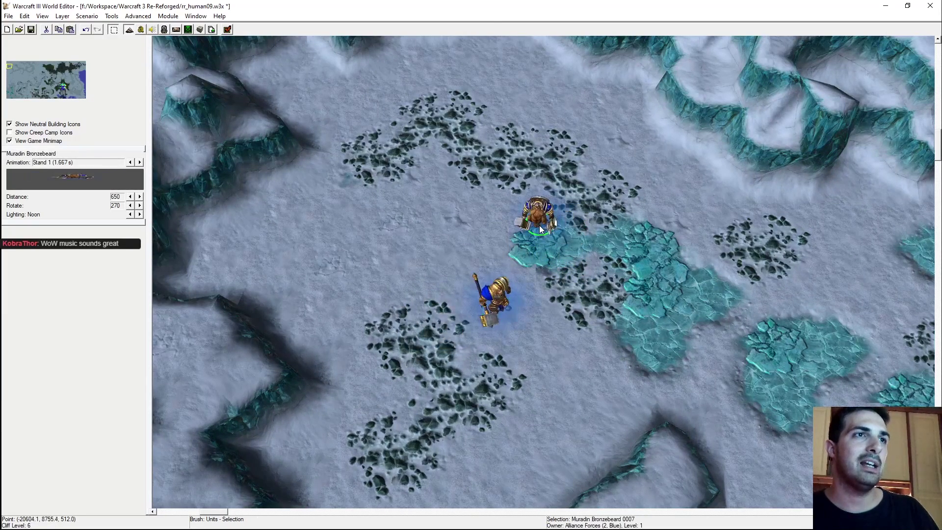
Nudge Arthas slightly north and place the Start Location around the two heroes
left_click_drag(493, 302, 498, 289)
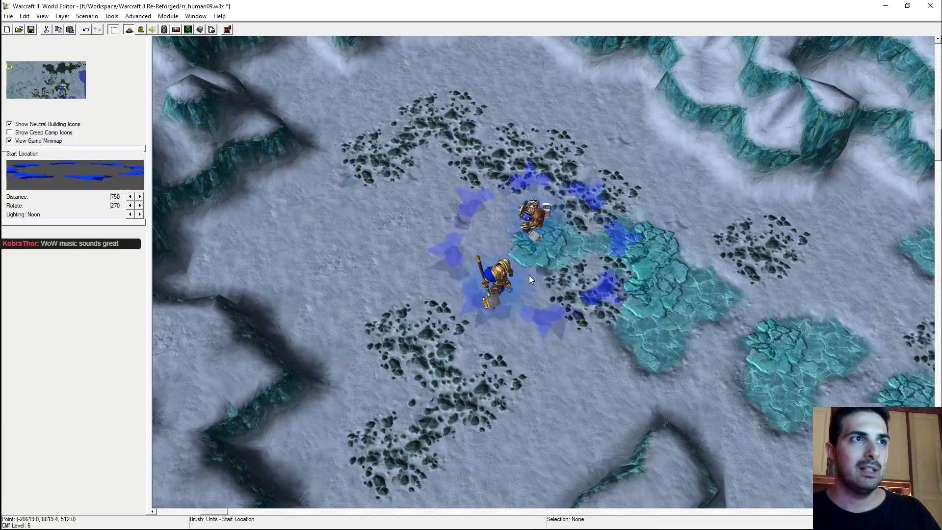
scroll(612, 311, "down", 2)
key("Escape")
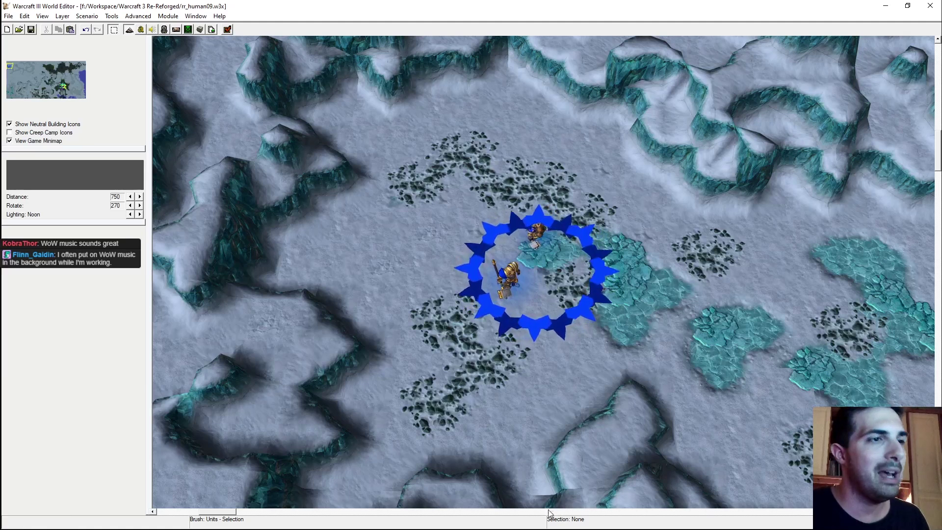
Launch a test run of the rr_human09 map and bring the Warcraft III game to the foreground
left_click(227, 30)
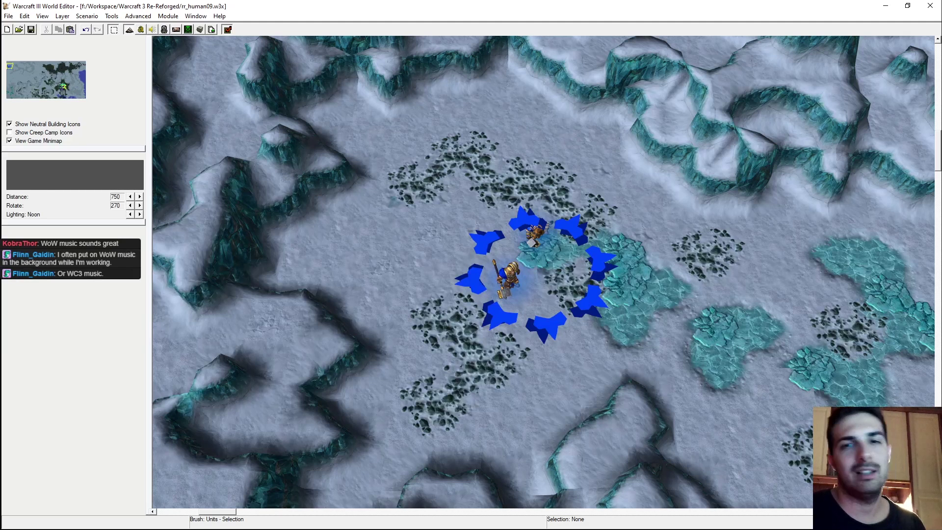
left_click(227, 29)
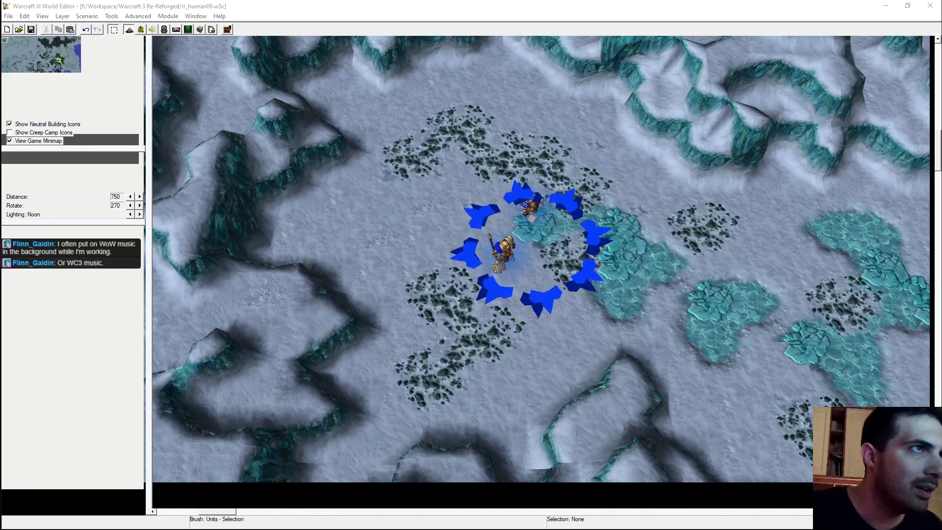
key("u")
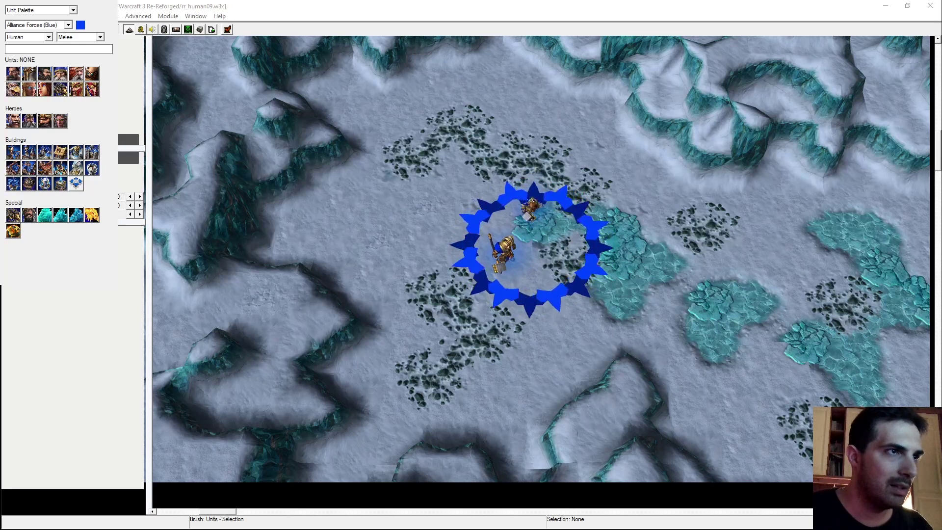
key("alt+Tab")
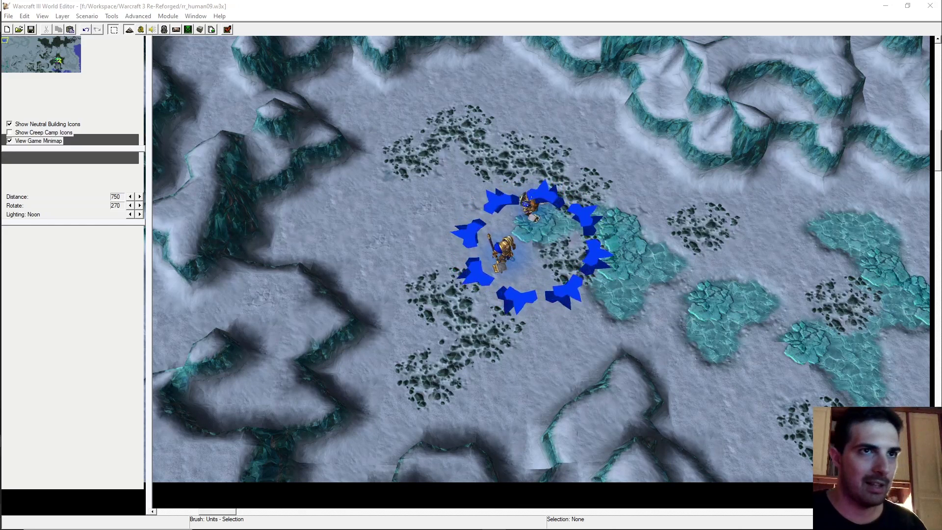
key("alt+Tab")
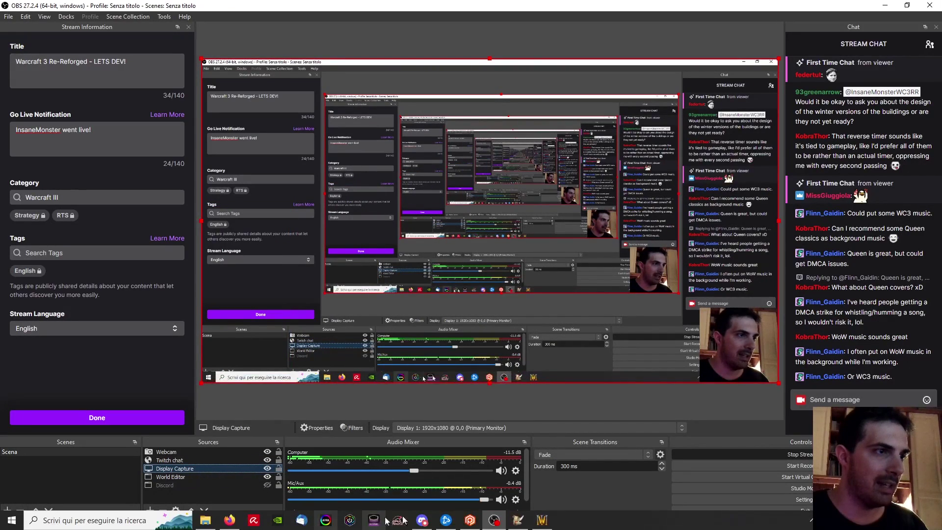
left_click(542, 520)
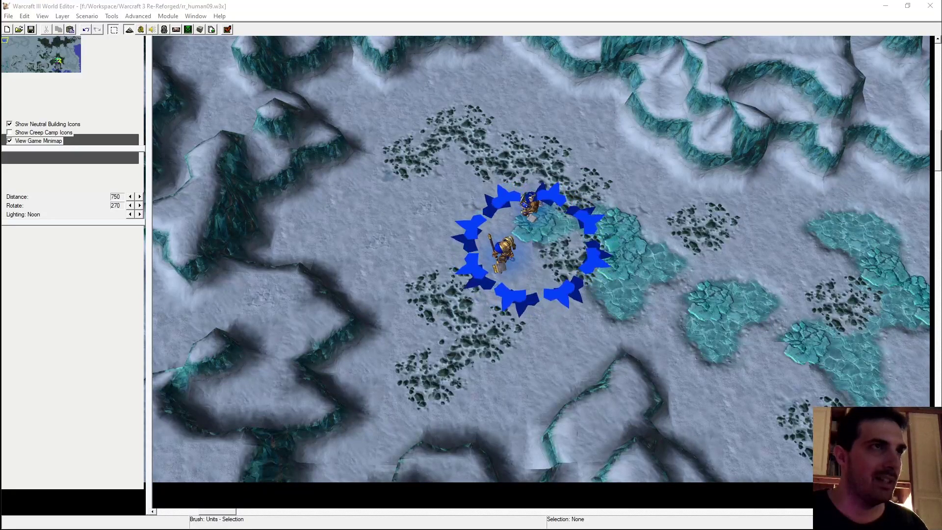
key("alt+Tab")
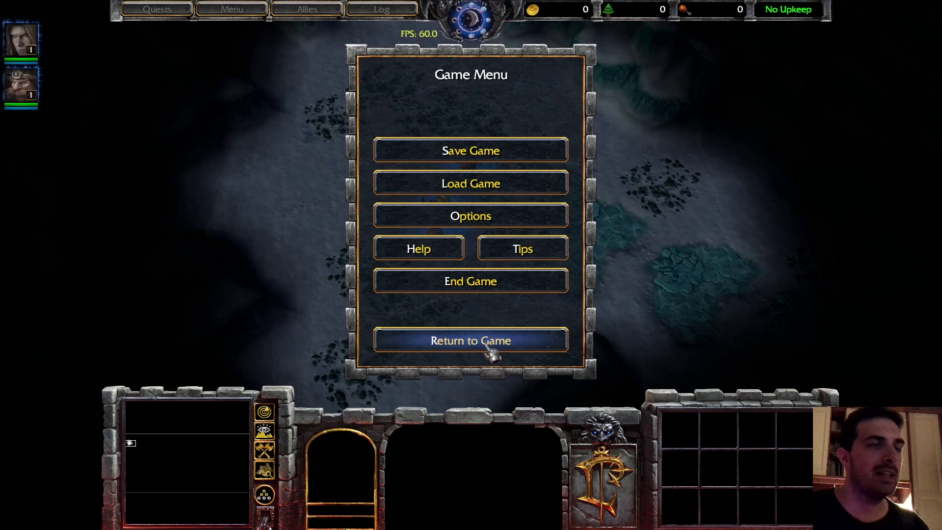
Resume the test game, send Arthas and Muradin east past the Ice patches, and pause the game
key("alt+Tab")
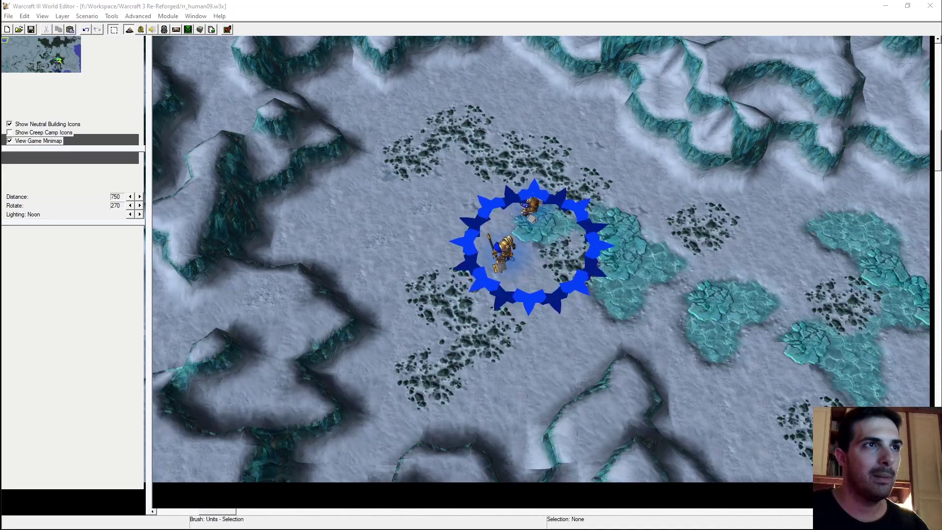
key("alt+Tab")
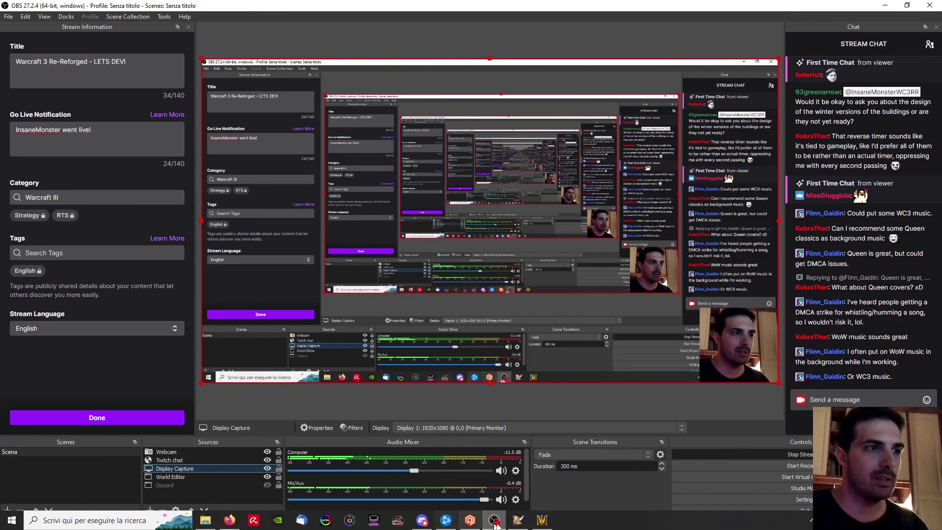
mouse_move(542, 520)
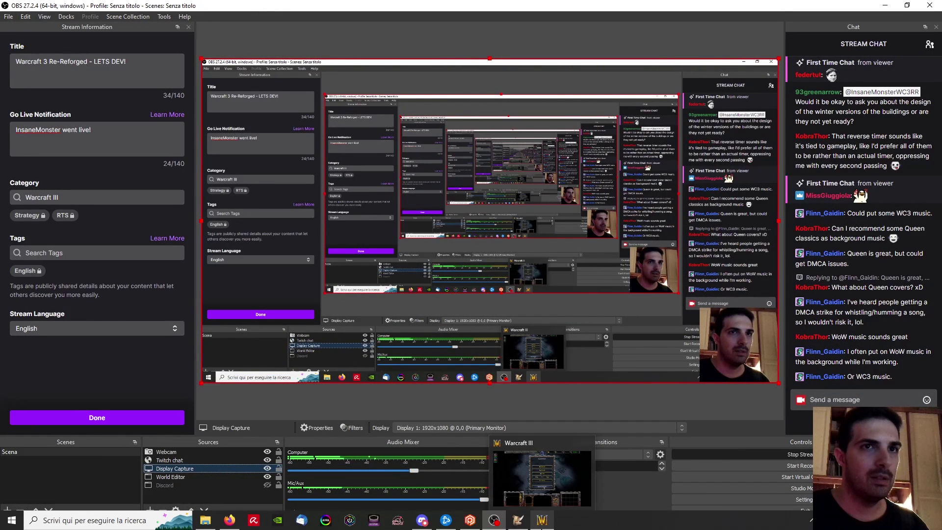
left_click(542, 520)
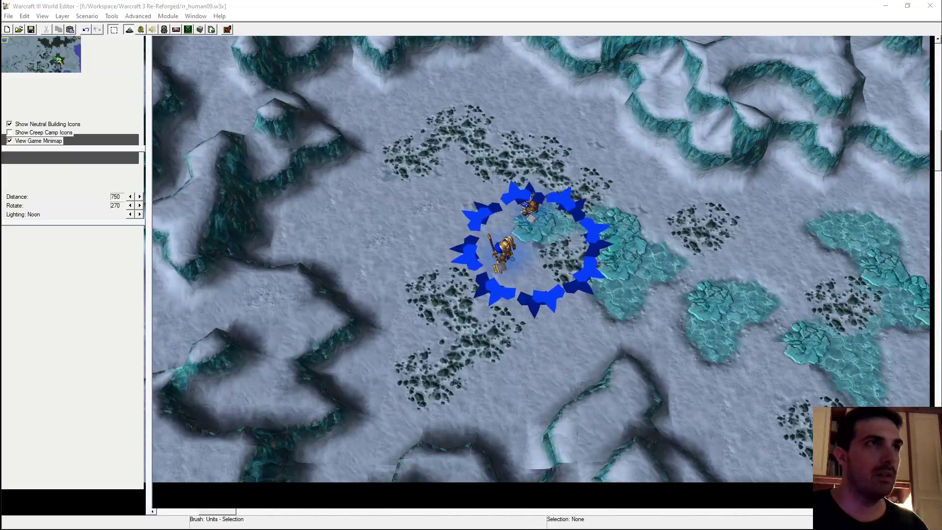
right_click(805, 236)
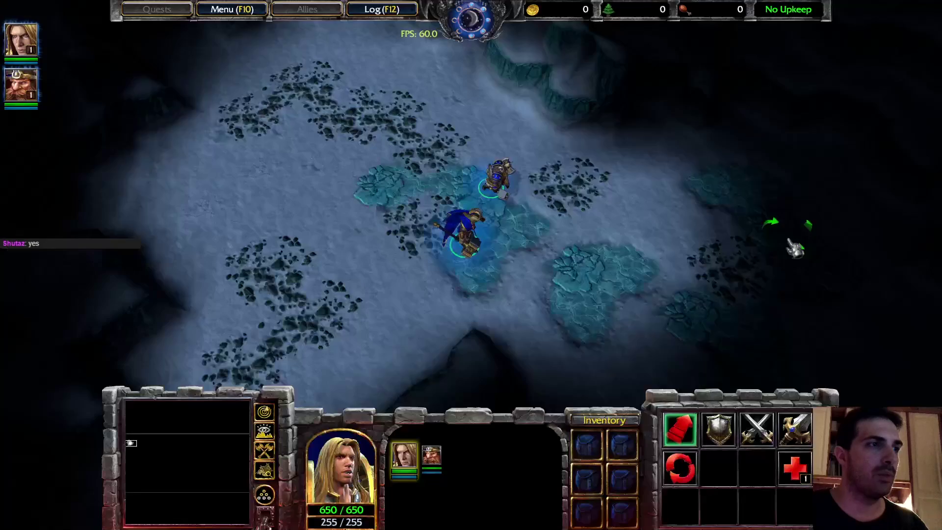
right_click(841, 277)
left_click(232, 9)
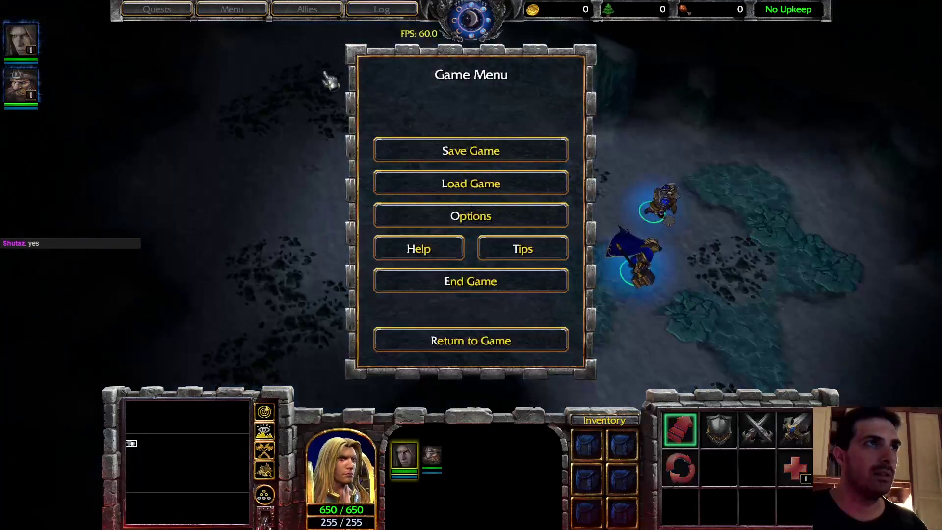
Switch to OBS to check the Display Capture and World Editor sources, and return to the Warcraft III test game
key("alt+Tab")
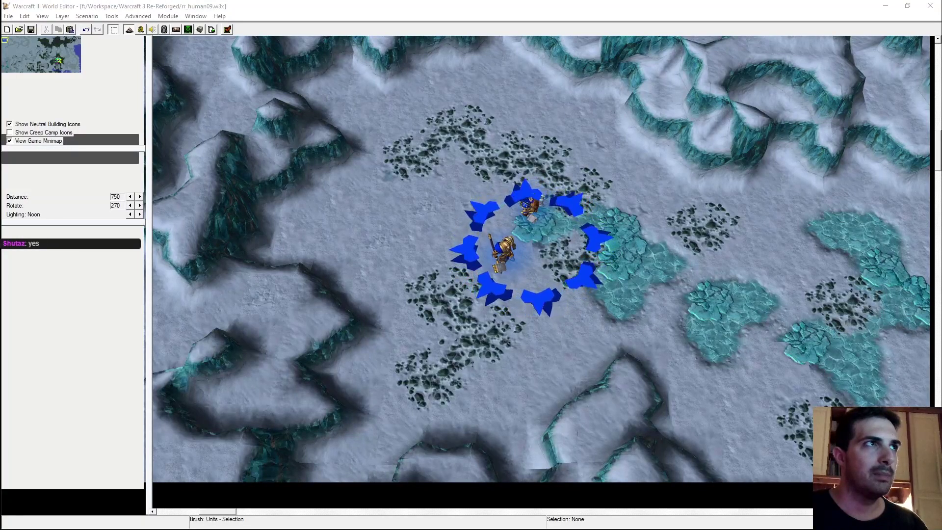
key("alt+Tab")
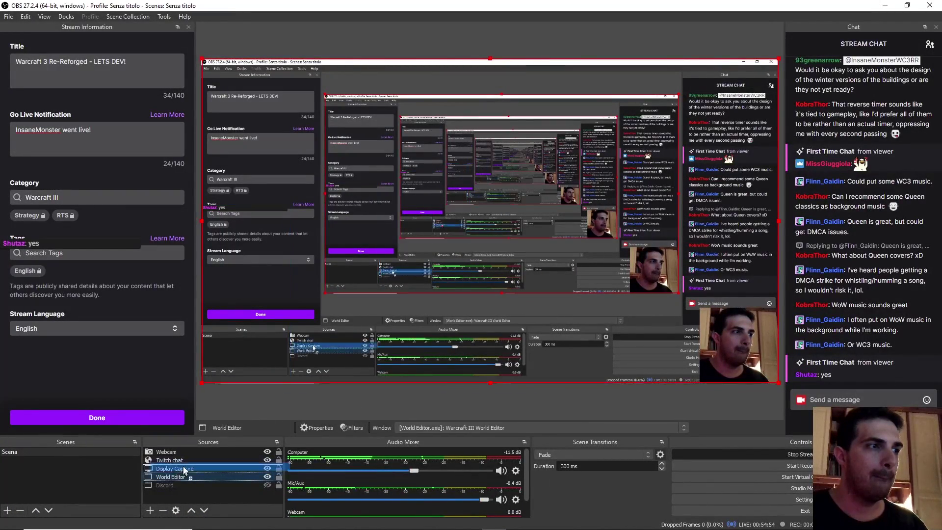
key("alt+Tab")
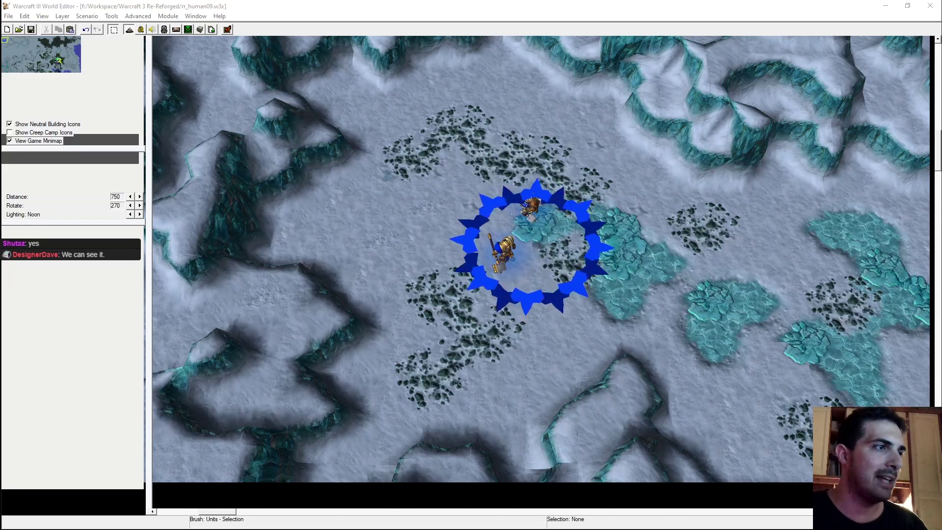
key("alt+Tab")
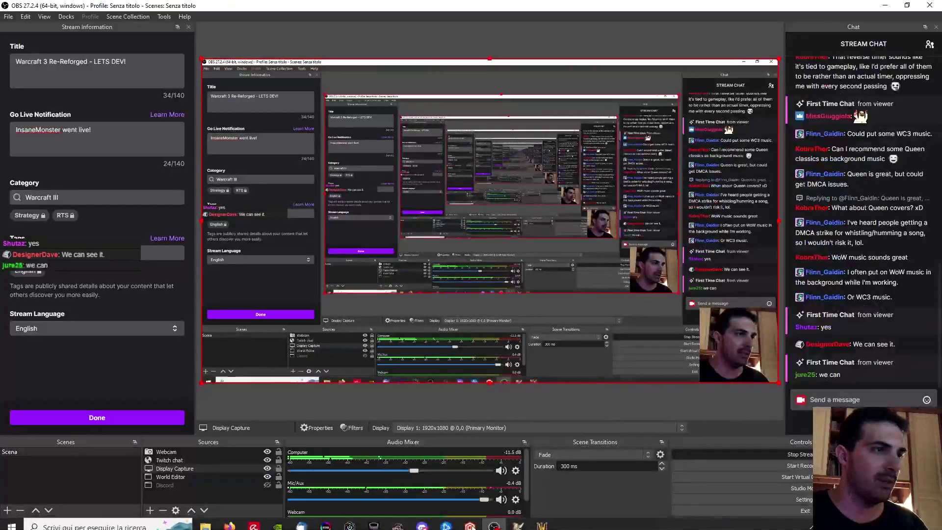
left_click(542, 521)
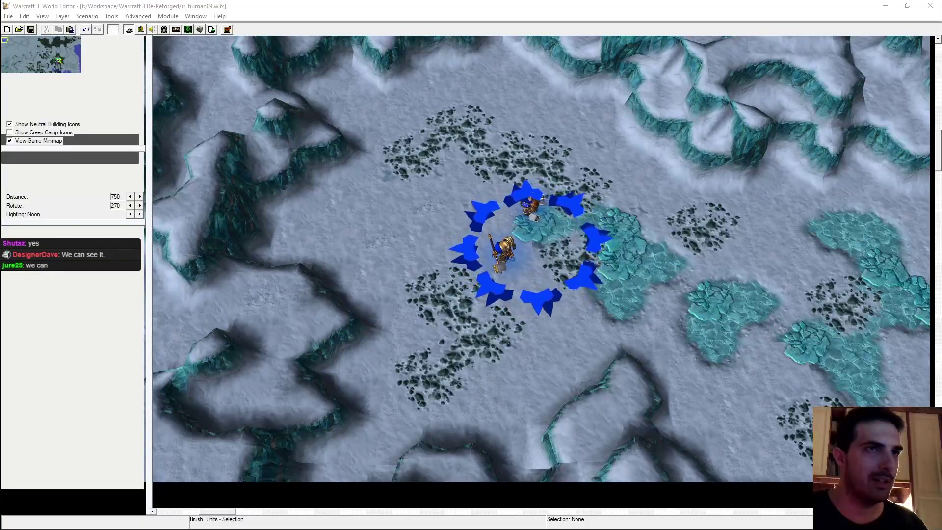
key("alt+Tab")
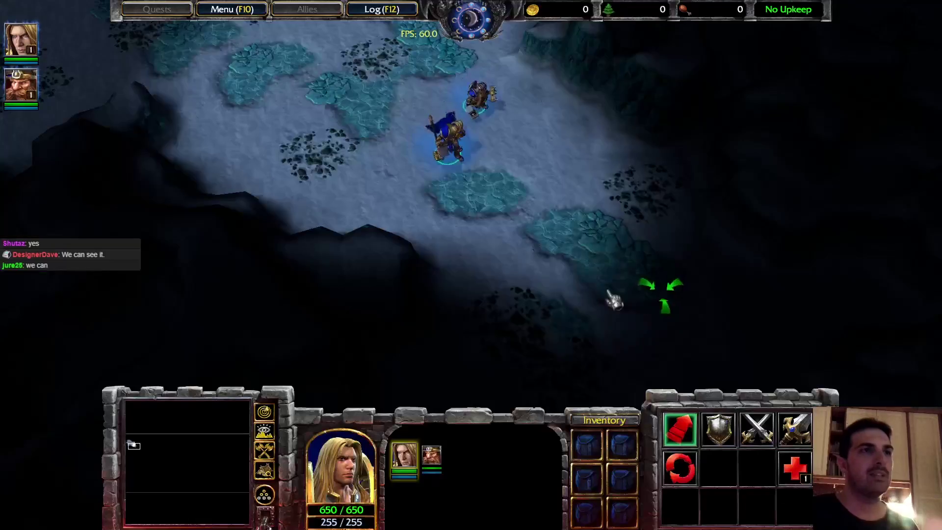
Walk Arthas and Muradin southeast down the narrow valley to inspect its Ice and Rocky Snow patches in game
right_click(622, 306)
key("Down")
key("Left")
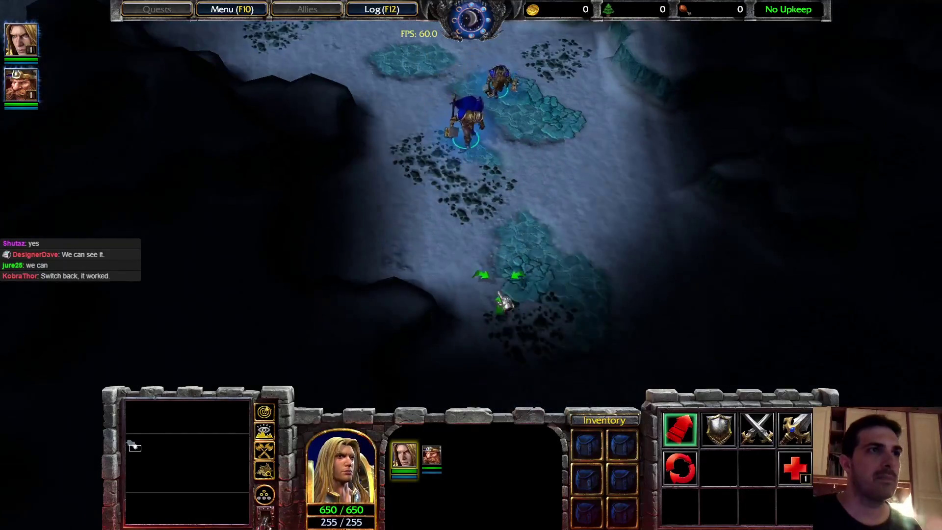
key("Down")
key("Right")
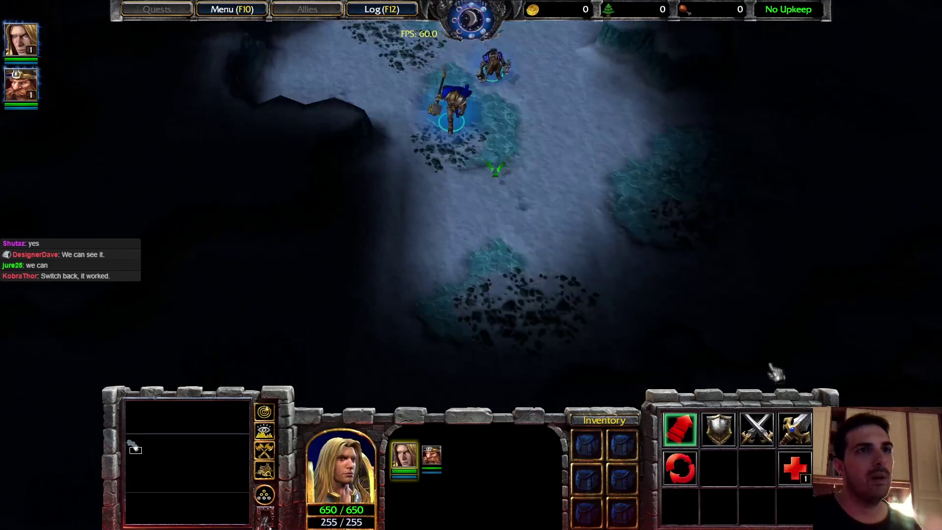
key("Down")
key("Right")
Lead the two heroes southwest into the dead-end basin to examine its mixed Ice and Rocky Snow ground
right_click(356, 238)
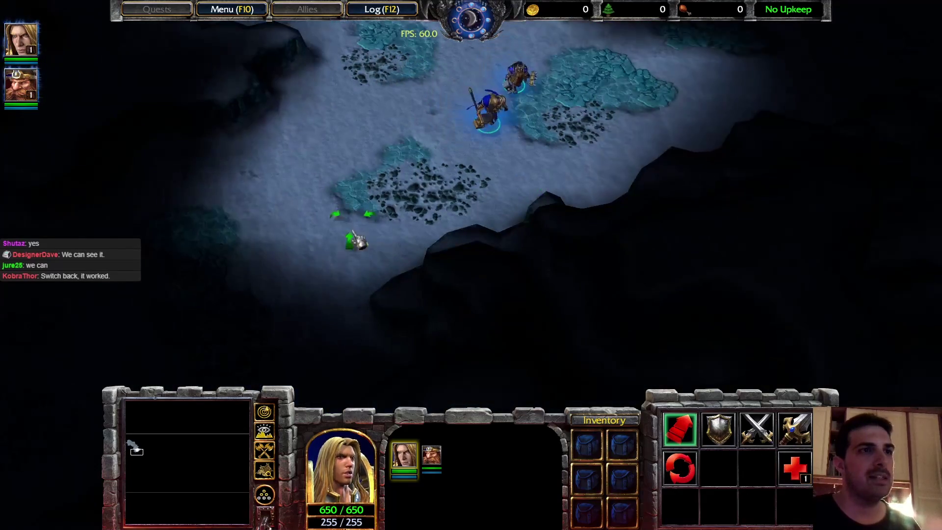
key("Up")
key("Left")
right_click(333, 216)
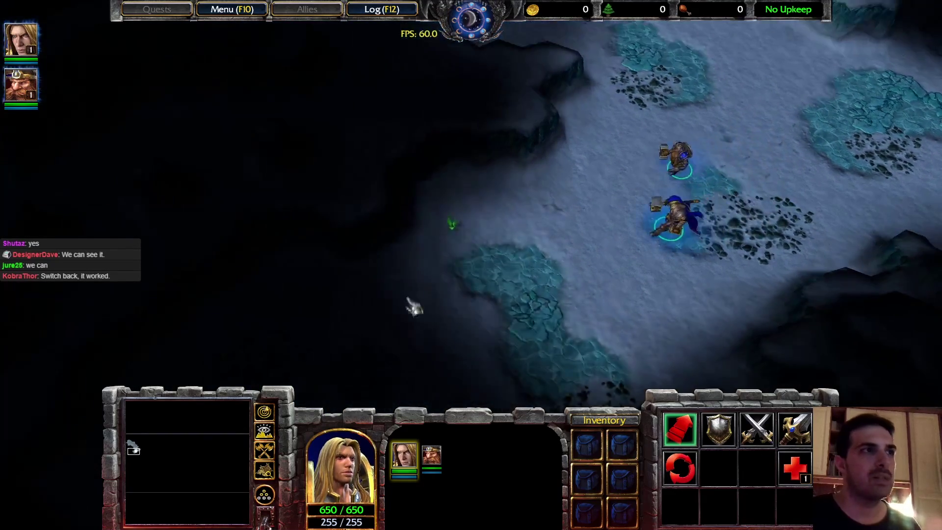
key("Down")
key("Right")
key("Up")
key("Right")
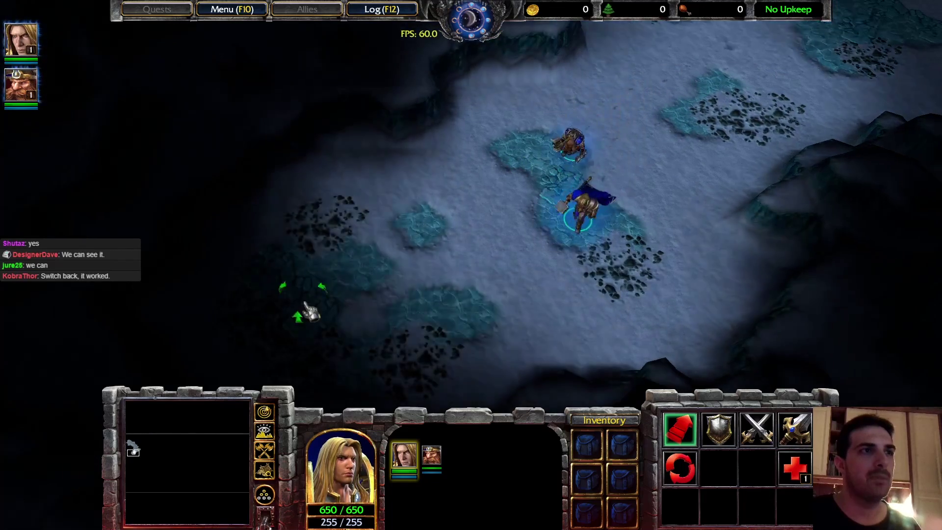
right_click(384, 281)
key("Down")
key("Left")
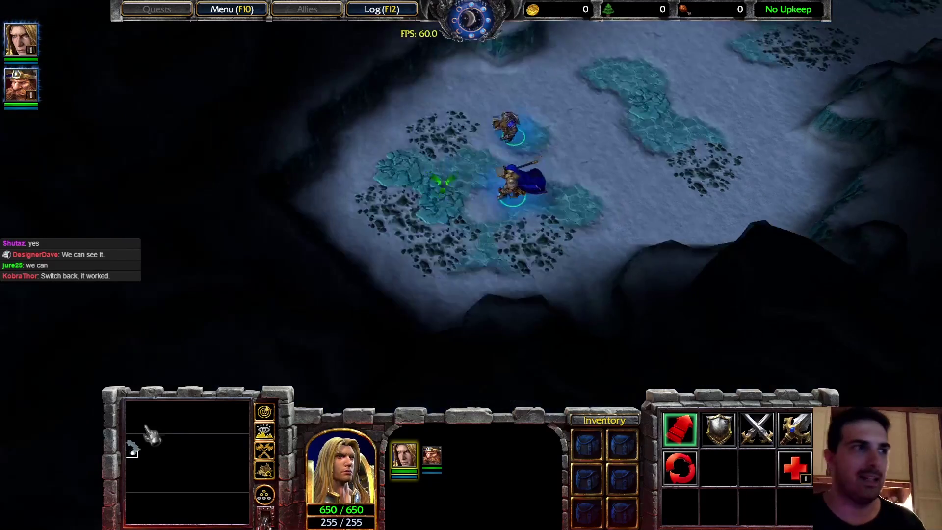
Bring the heroes back northeast out of the dead-end basin, reviewing the ground textures along the way
right_click(685, 87)
key("Up")
key("Right")
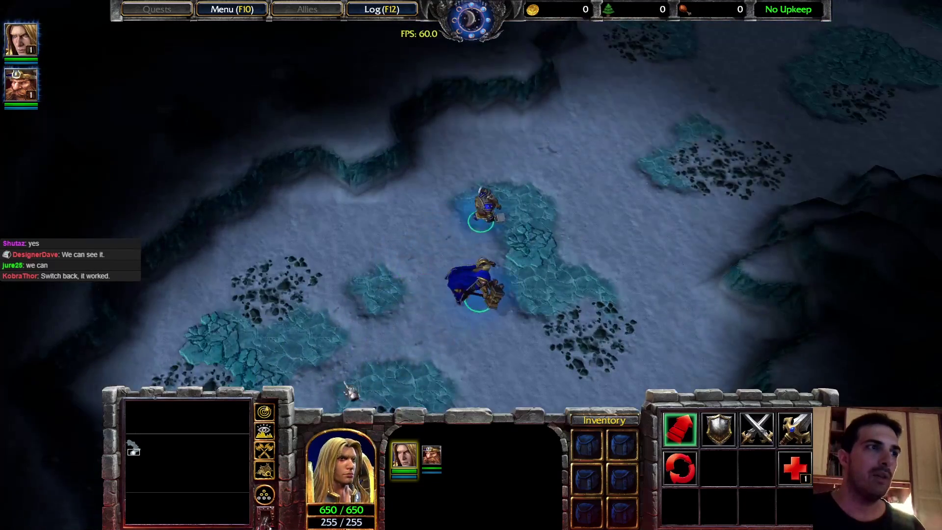
key("Down")
key("Up")
key("Right")
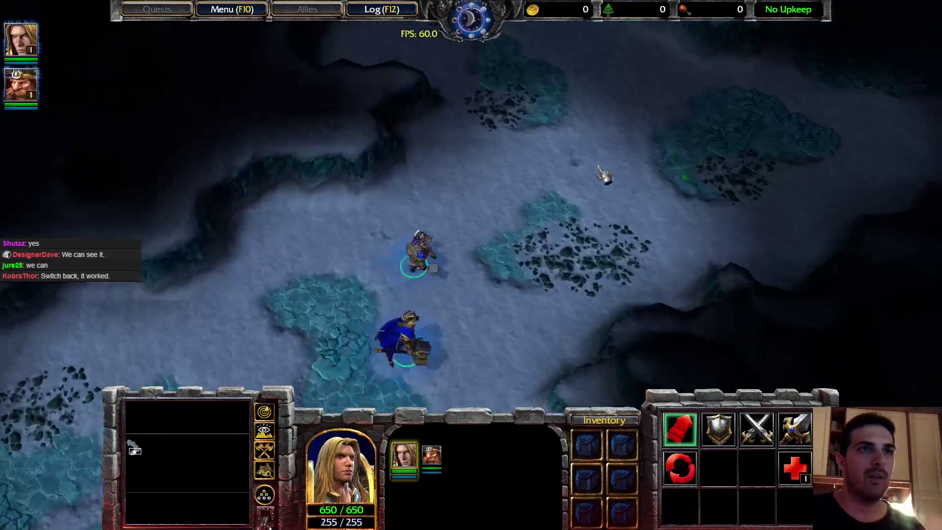
Send the heroes east through the valley junction to inspect the large cracked Ice patch south of the cliffs
right_click(633, 117)
key("Up")
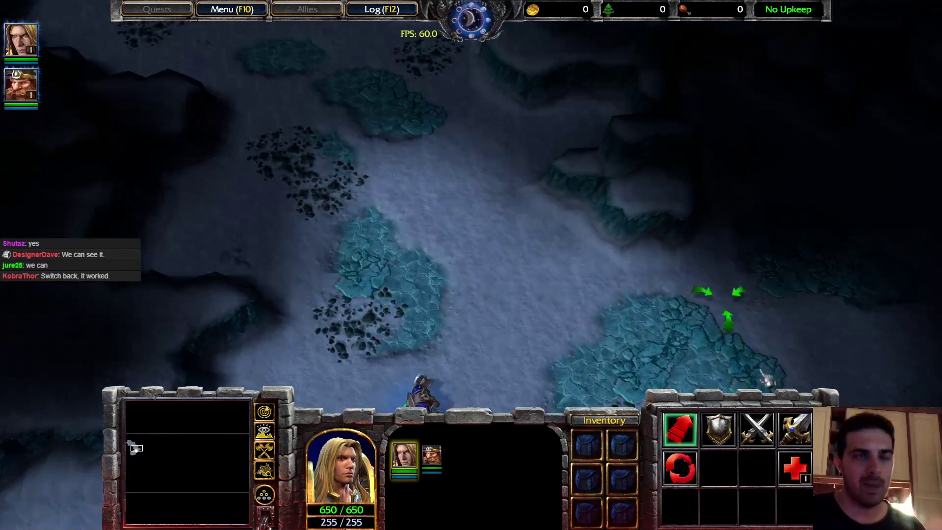
key("Down")
key("Right")
right_click(684, 208)
right_click(584, 204)
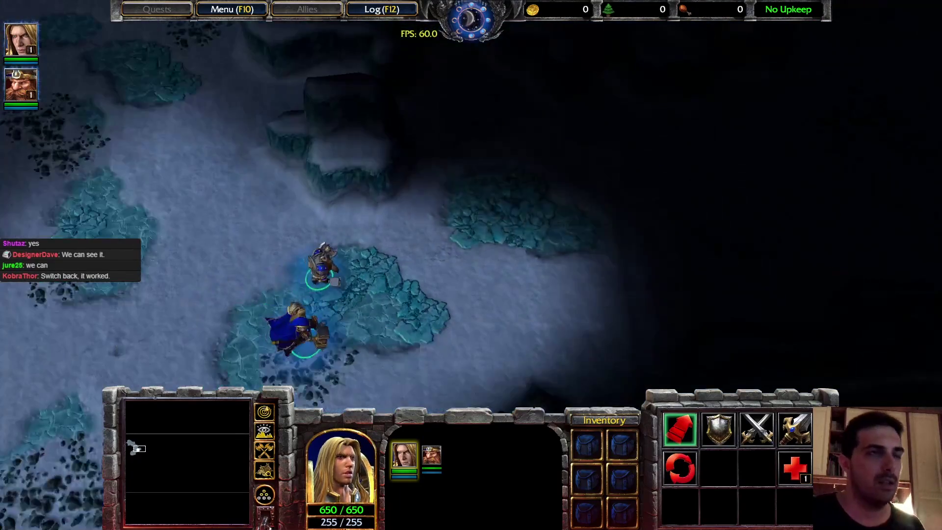
right_click(564, 240)
right_click(541, 169)
Move the heroes farther east along the foot of the northern cliffs to check the isolated Ice and Rocky Snow patches
key("Up")
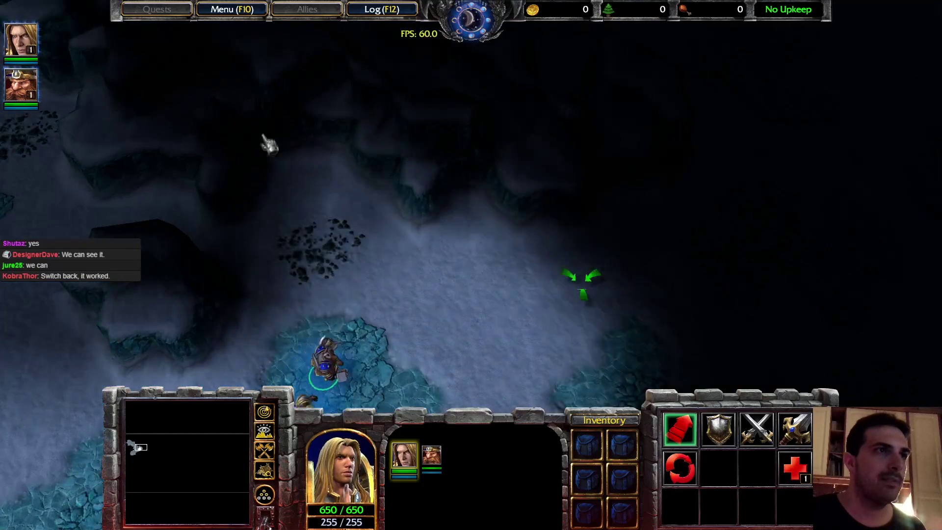
right_click(562, 265)
key("Down")
key("Right")
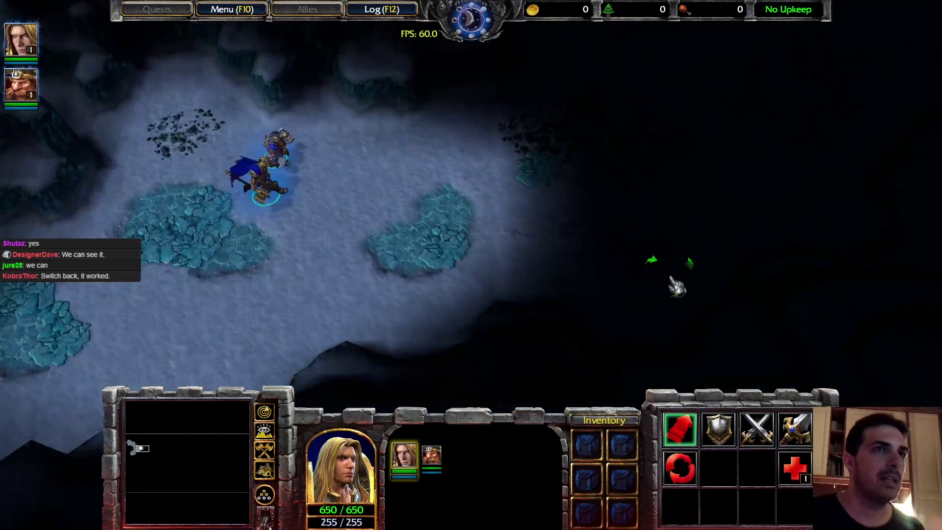
right_click(709, 192)
key("Up")
key("Right")
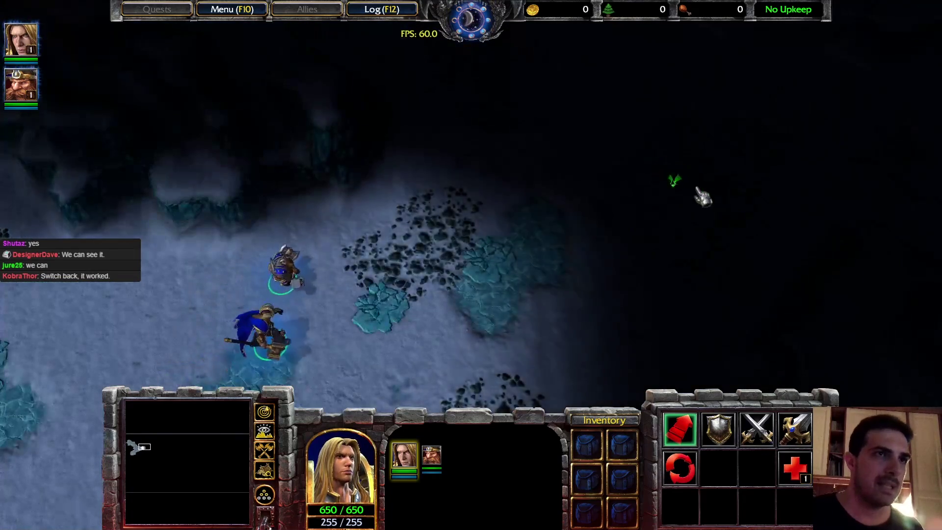
Guide the heroes northeast into the wider snowfield to view its larger Ice patches bordered by Rocky Snow
right_click(651, 153)
key("Down")
key("Right")
right_click(678, 265)
key("Up")
right_click(679, 132)
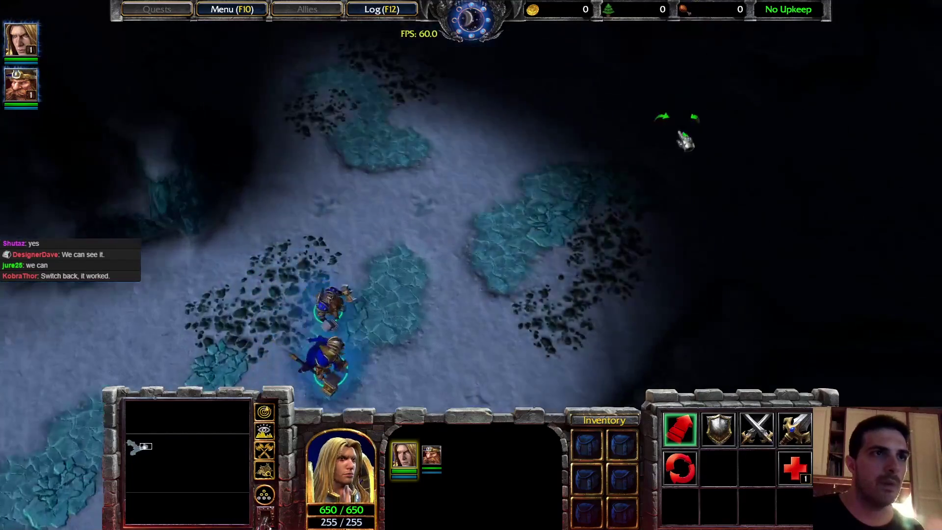
right_click(497, 194)
Send the heroes north and west across the snowfield to inspect the winding Ice patch bordered by Rocky Snow
right_click(279, 176)
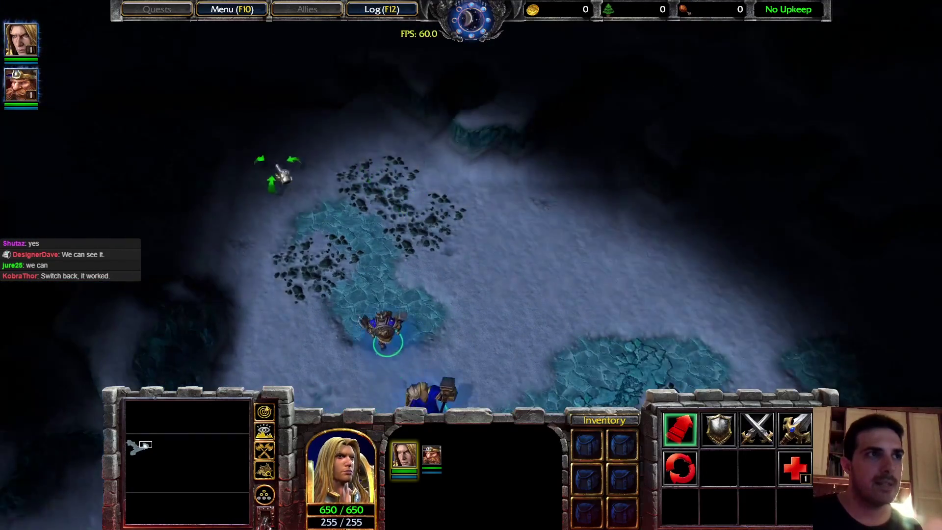
key("Right")
right_click(554, 250)
key("Down")
right_click(71, 172)
key("Left")
right_click(172, 143)
key("Up")
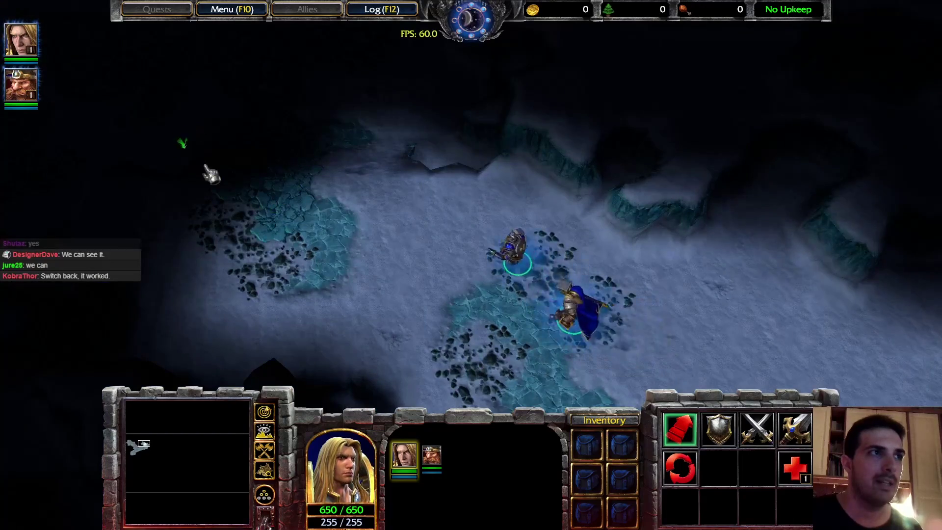
Lead the heroes northwest past the cliff gap to examine the broad cracked Ice patches and their Rocky Snow edges
middle_click_drag(205, 166, 242, 205)
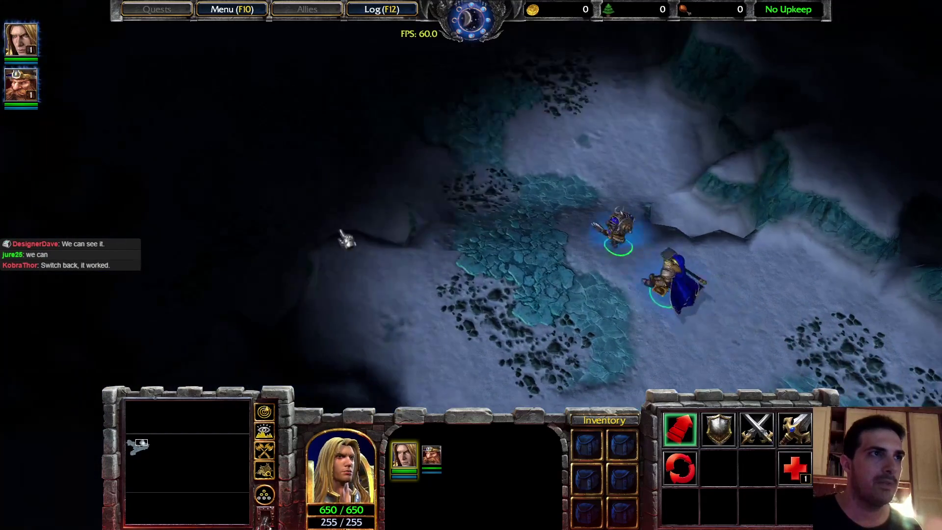
right_click(448, 121)
right_click(465, 166)
right_click(422, 161)
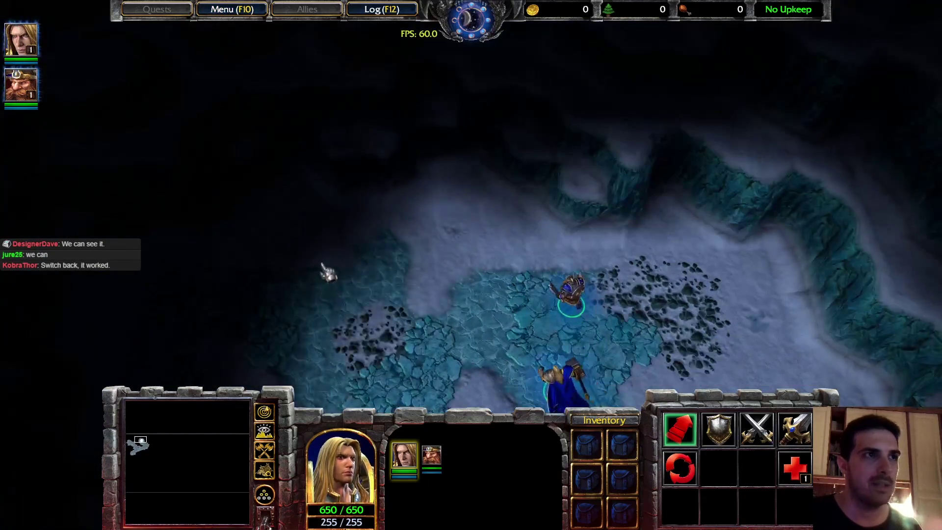
right_click(194, 258)
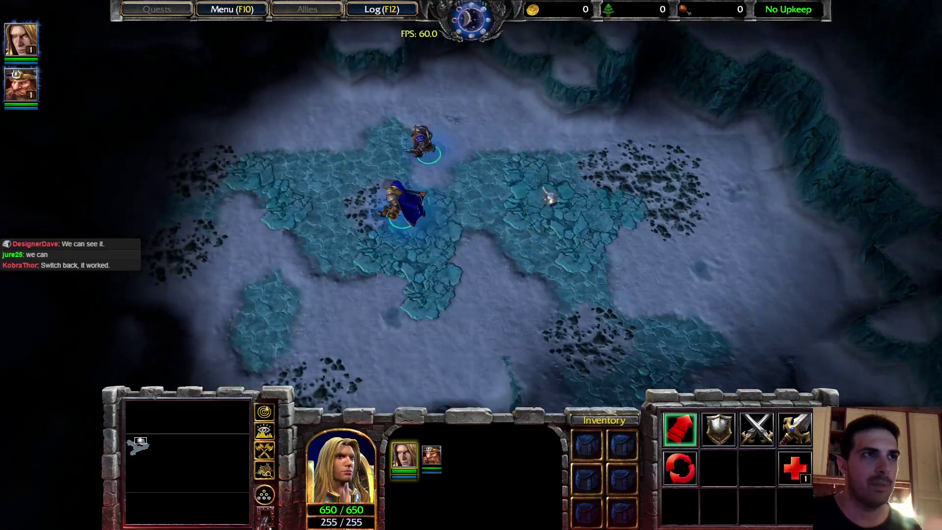
Bring the heroes back southeast through the cliff gap and across the snowfield, rechecking its Ice and Rocky Snow patches
right_click(556, 325)
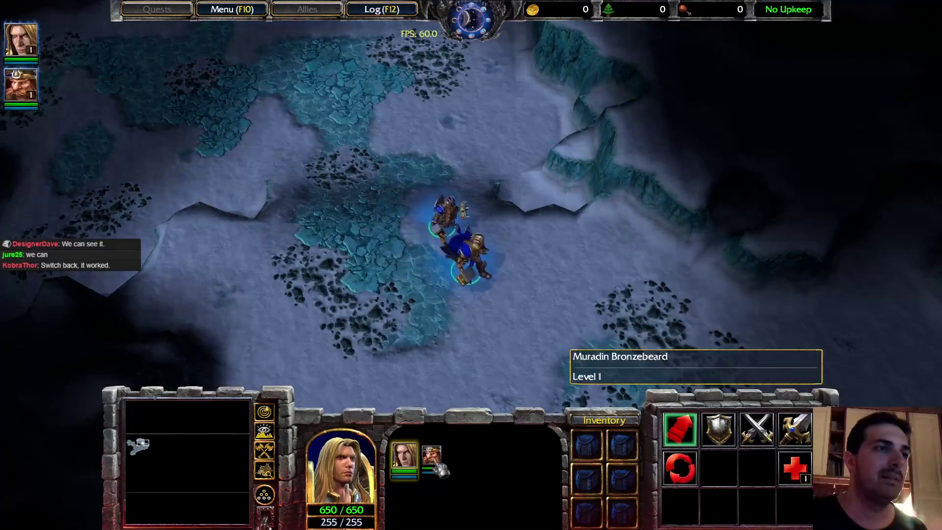
left_click(432, 456)
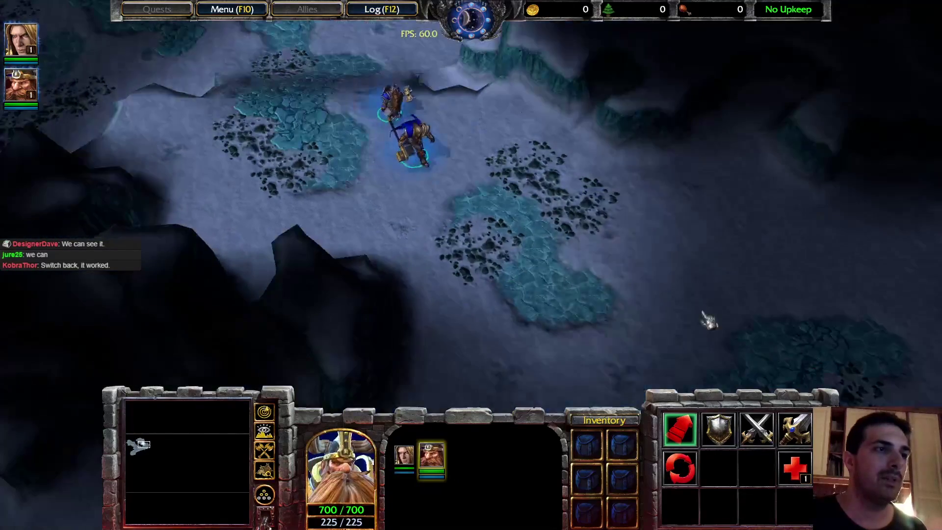
right_click(716, 319)
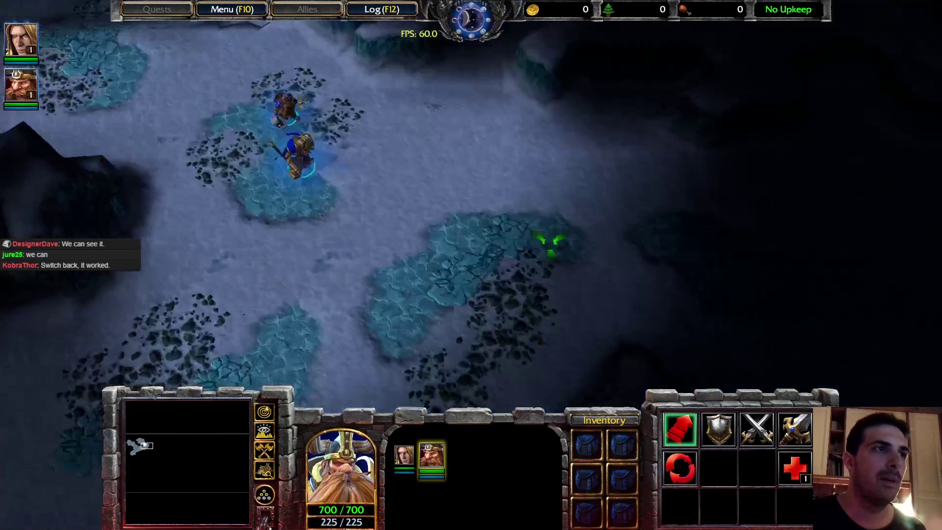
right_click(813, 344)
right_click(765, 246)
right_click(645, 313)
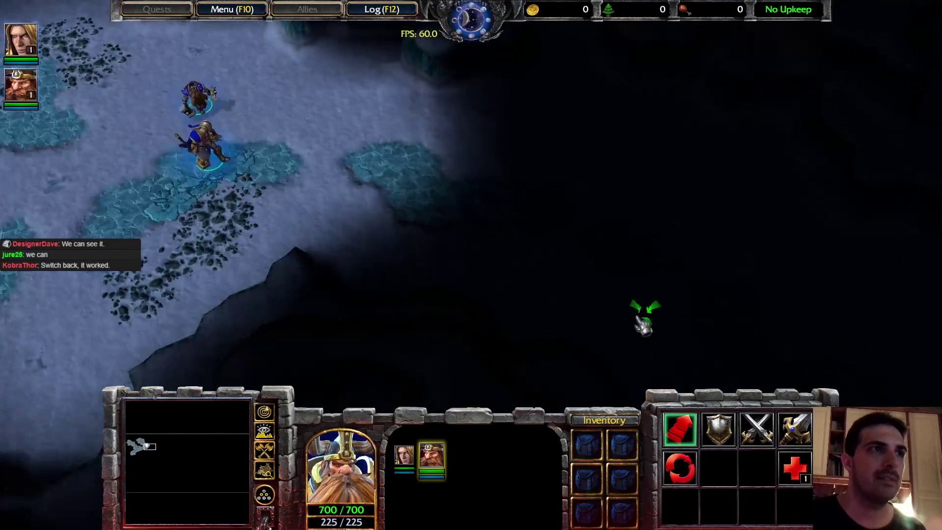
Move the heroes east along the plain Ice strips to view the large branching Ice patch at the next junction
right_click(692, 246)
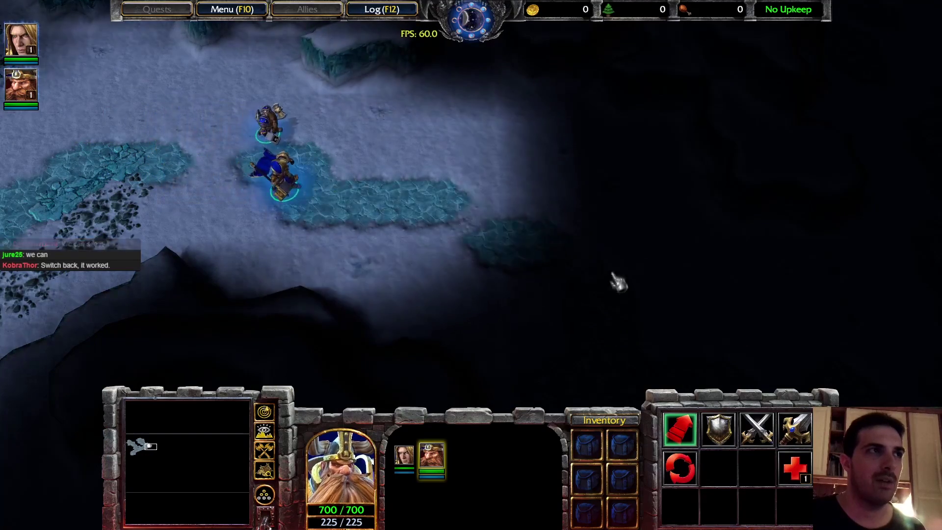
right_click(620, 263)
right_click(583, 187)
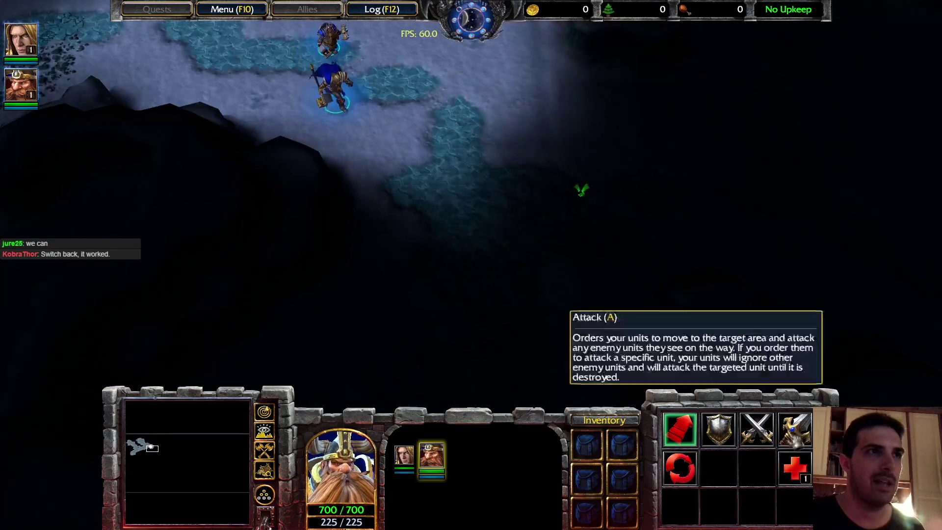
right_click(694, 217)
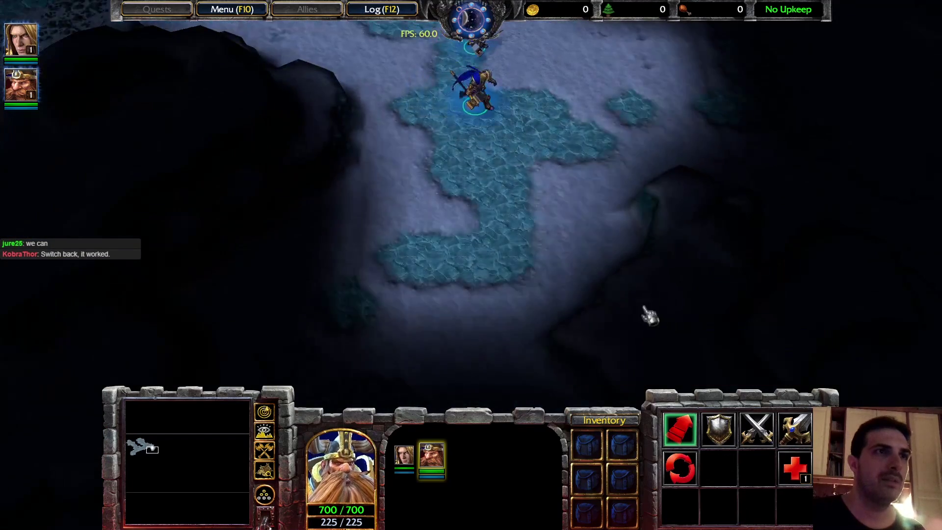
Guide the heroes southwest down the side passage to check the winding Ice strip and the small patches around it
right_click(420, 204)
right_click(338, 279)
right_click(389, 259)
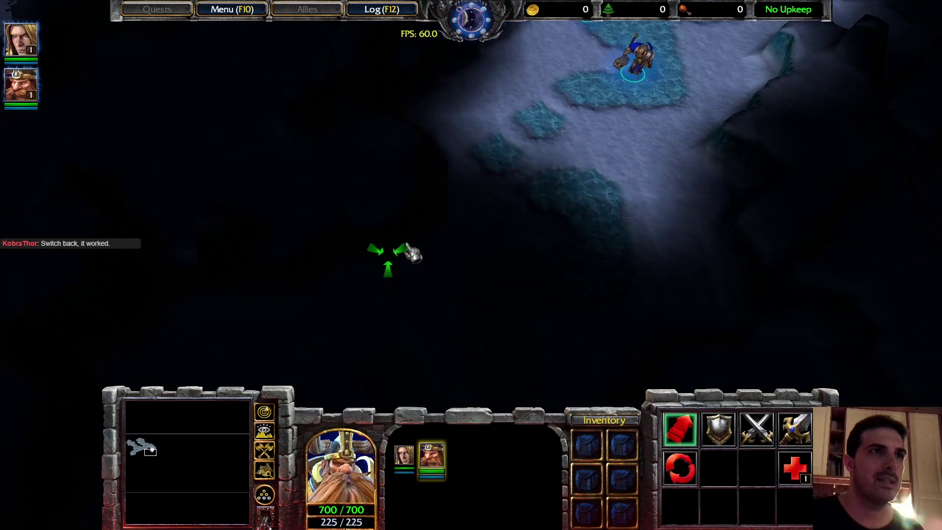
right_click(450, 344)
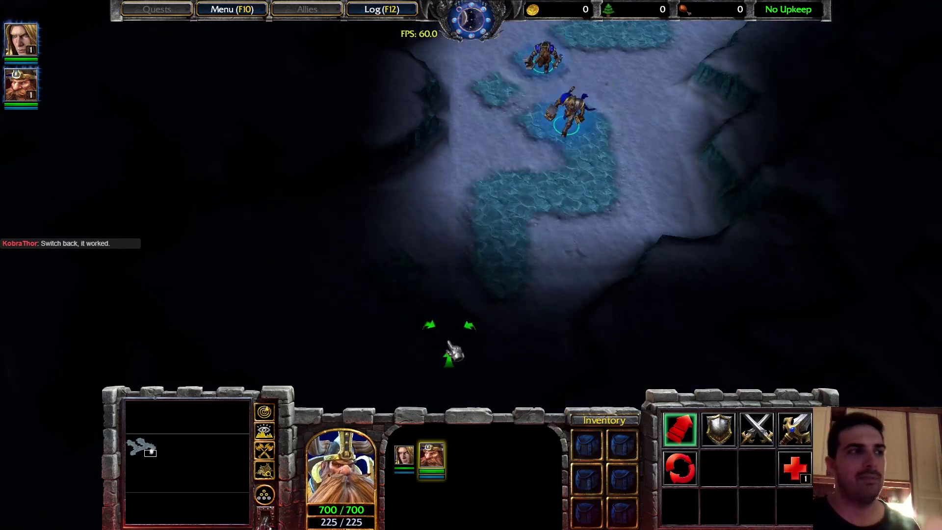
right_click(432, 319)
right_click(385, 336)
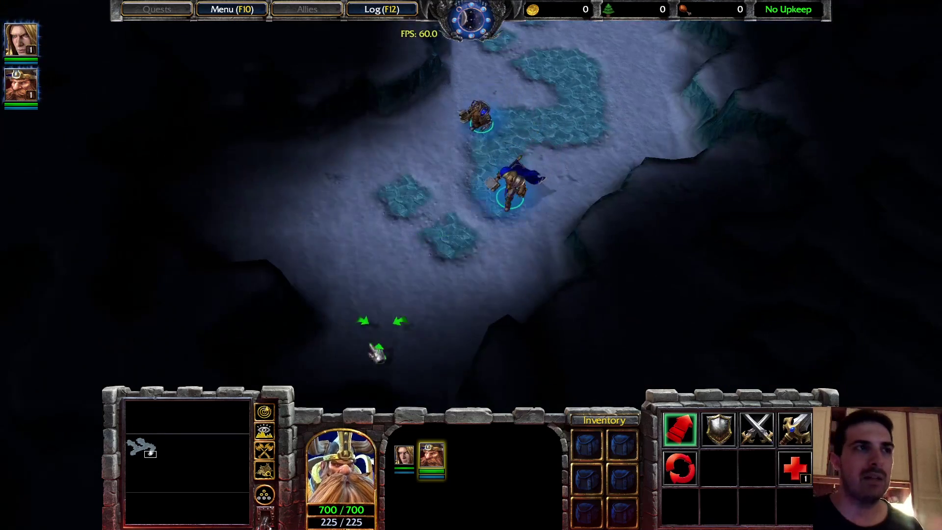
Turn the heroes back northeast out of the side passage to inspect the Ice patches east of the branching one
right_click(273, 183)
right_click(526, 157)
right_click(629, 101)
right_click(709, 131)
right_click(794, 134)
right_click(731, 129)
right_click(699, 109)
right_click(692, 142)
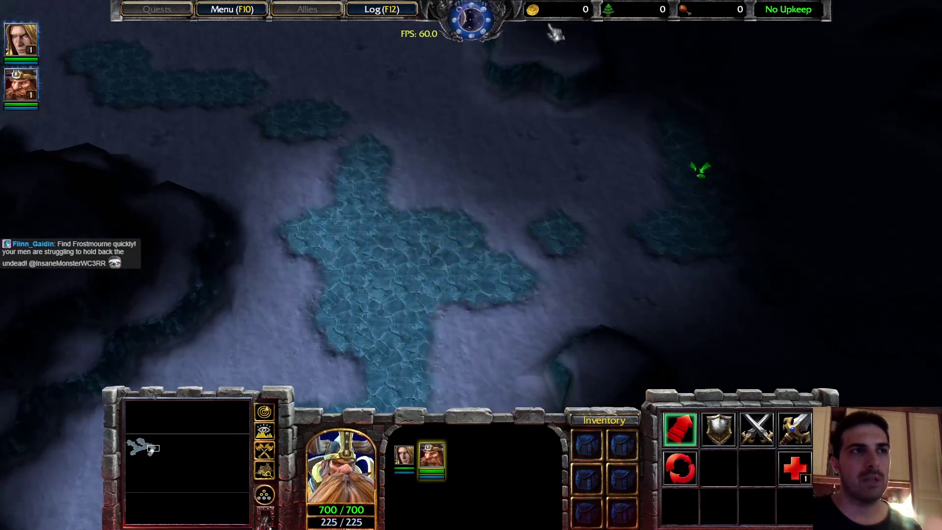
right_click(776, 147)
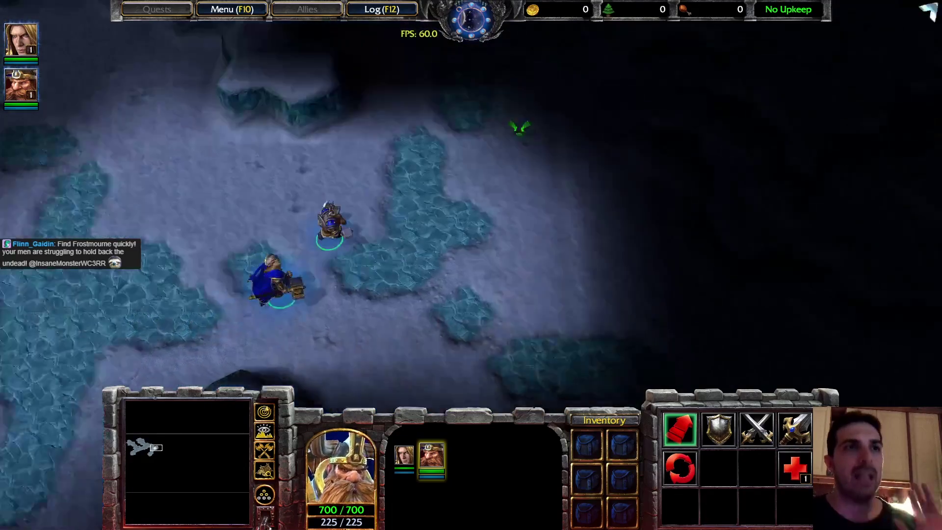
right_click(685, 146)
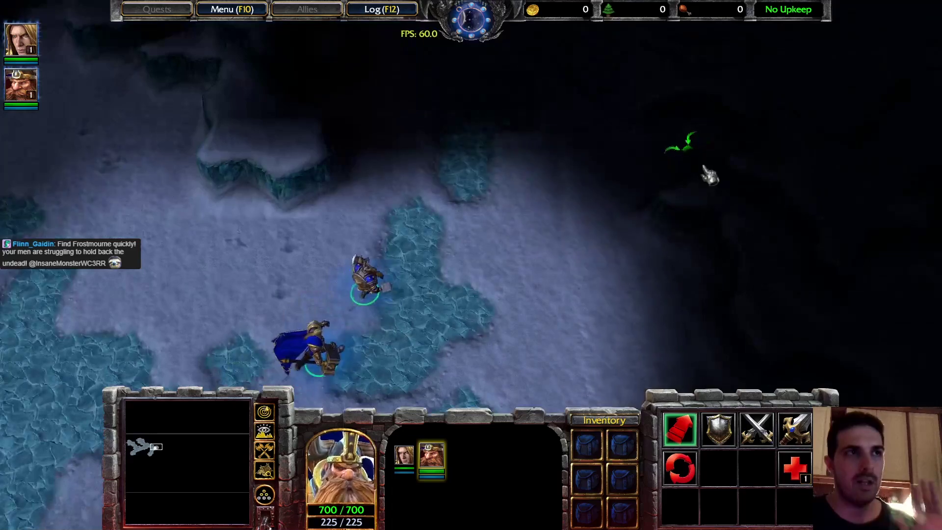
Take the heroes northeast between the cliffs to review the long Ice patch crossing the passage
right_click(625, 120)
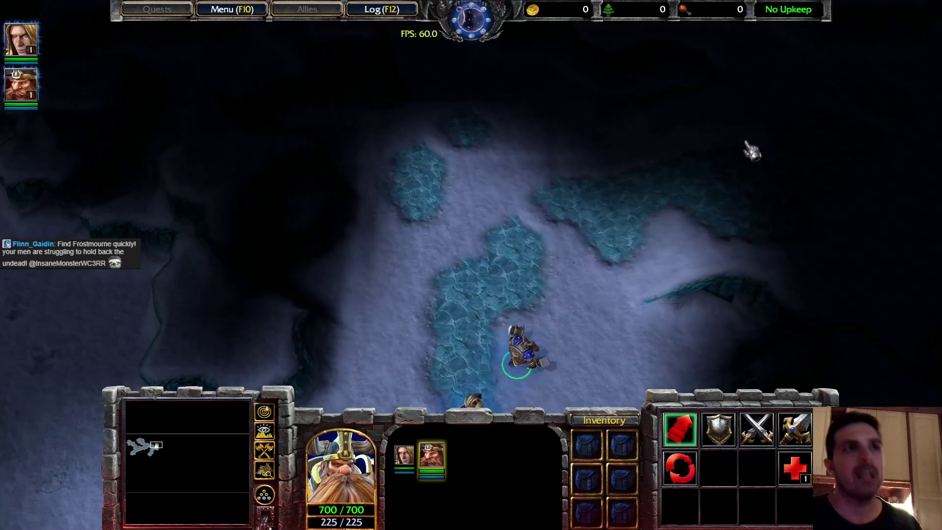
right_click(513, 117)
right_click(771, 191)
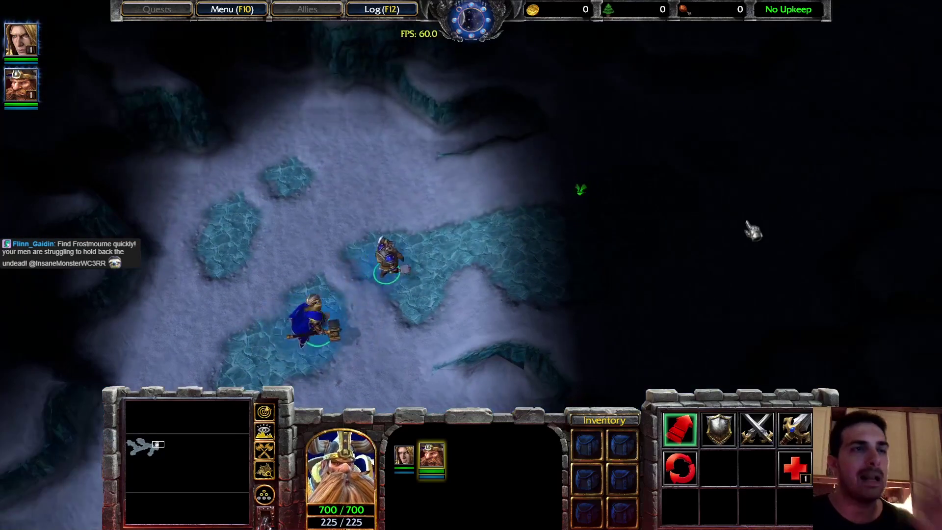
right_click(760, 167)
right_click(677, 100)
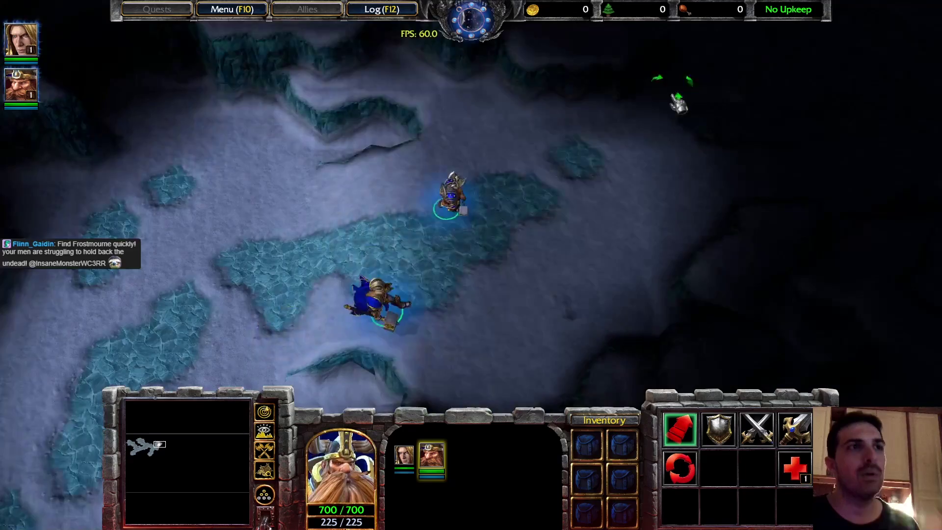
Continue east with the heroes along the foot of the cliffs to check the Ice patches entering the next clearing
right_click(747, 144)
right_click(708, 180)
right_click(707, 148)
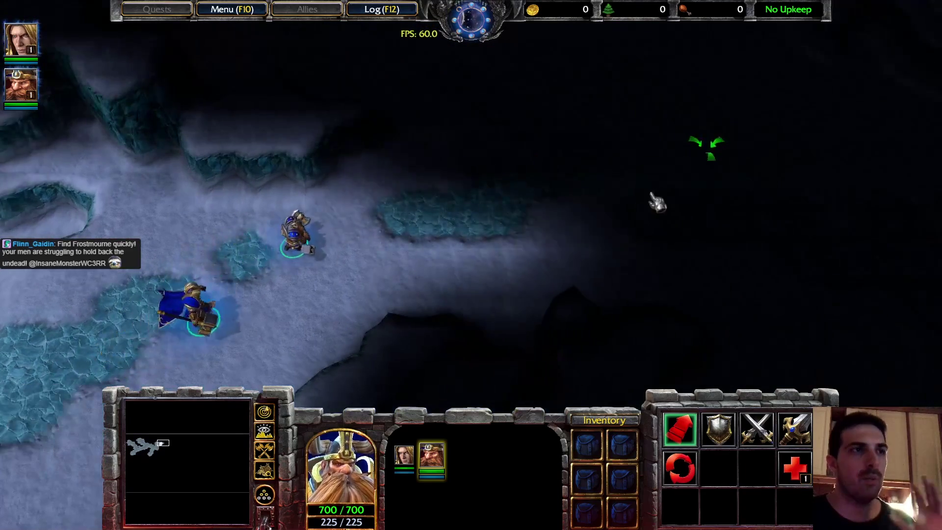
right_click(687, 152)
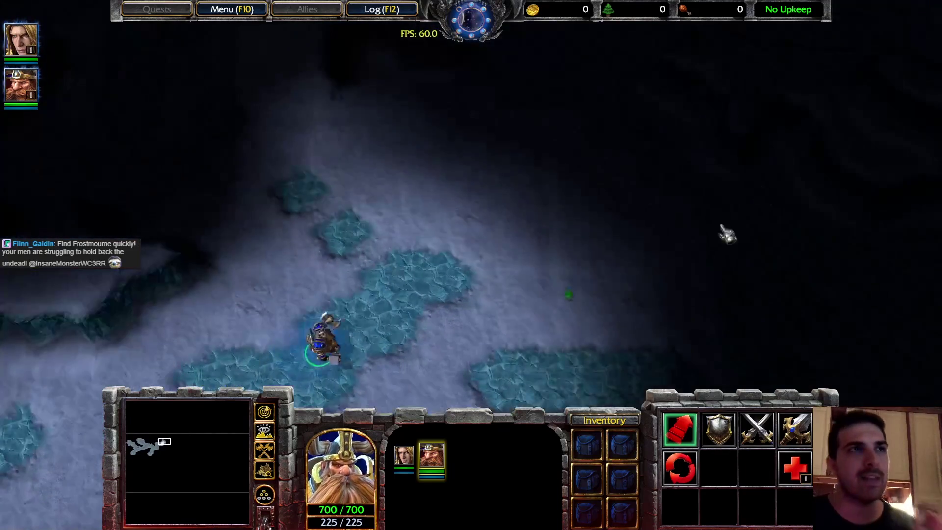
Direct the heroes southeast through the clearing and south along its long stepped Ice strip
right_click(694, 245)
right_click(744, 320)
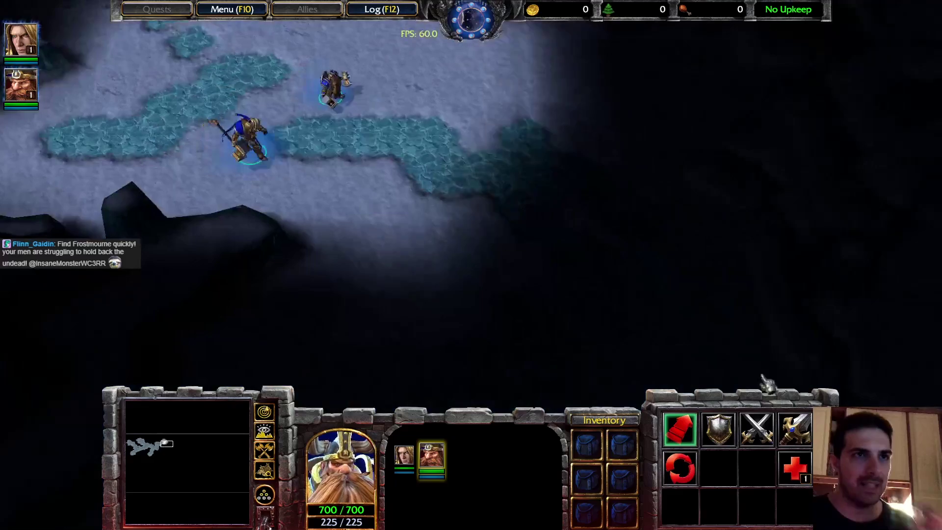
right_click(628, 322)
right_click(528, 319)
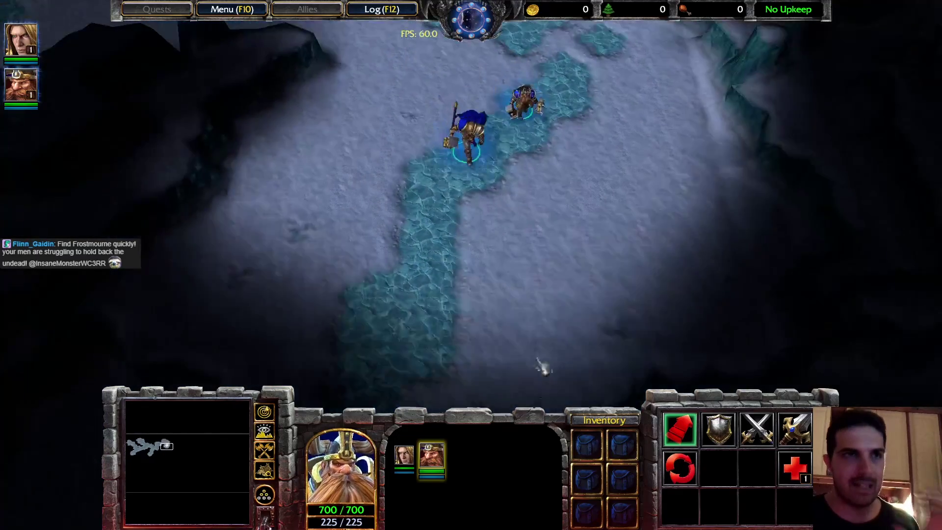
Lead the heroes southwest around the cliff end to view the Ice patches in the lower snowy passage
right_click(614, 157)
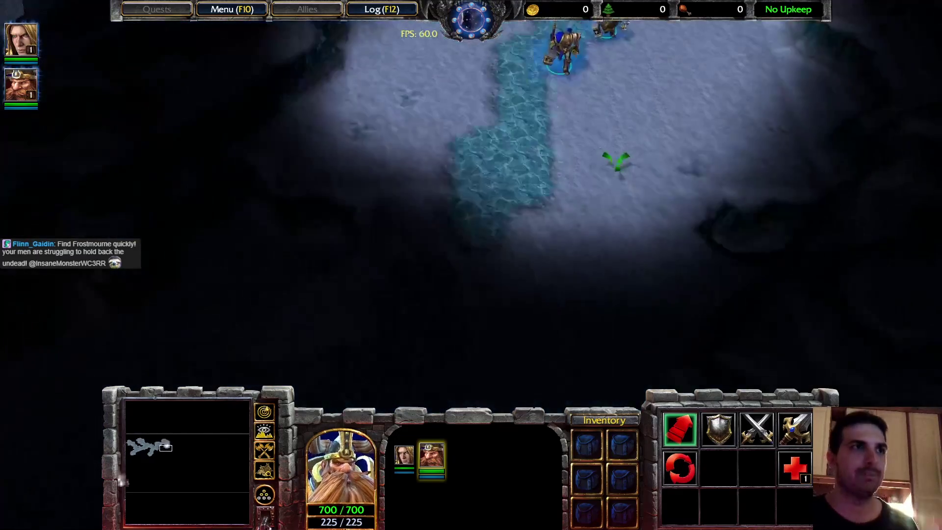
right_click(431, 248)
right_click(472, 239)
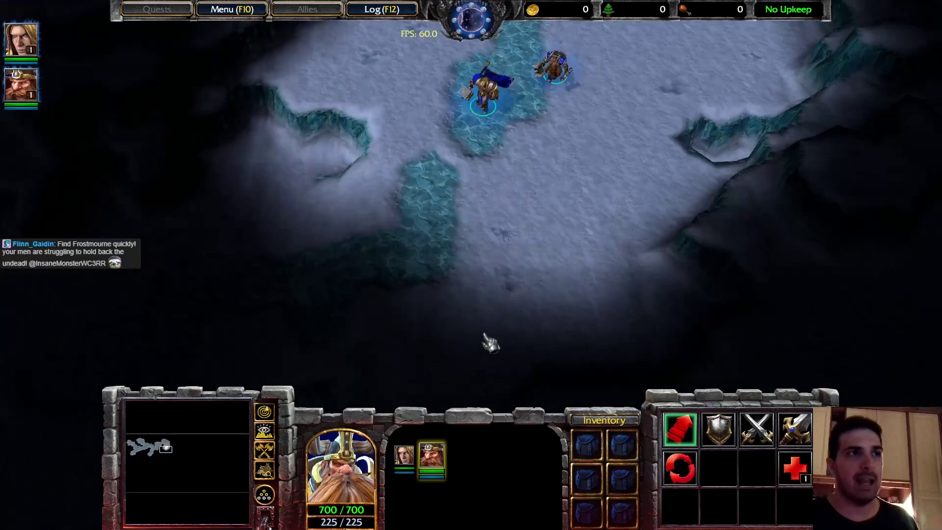
right_click(387, 231)
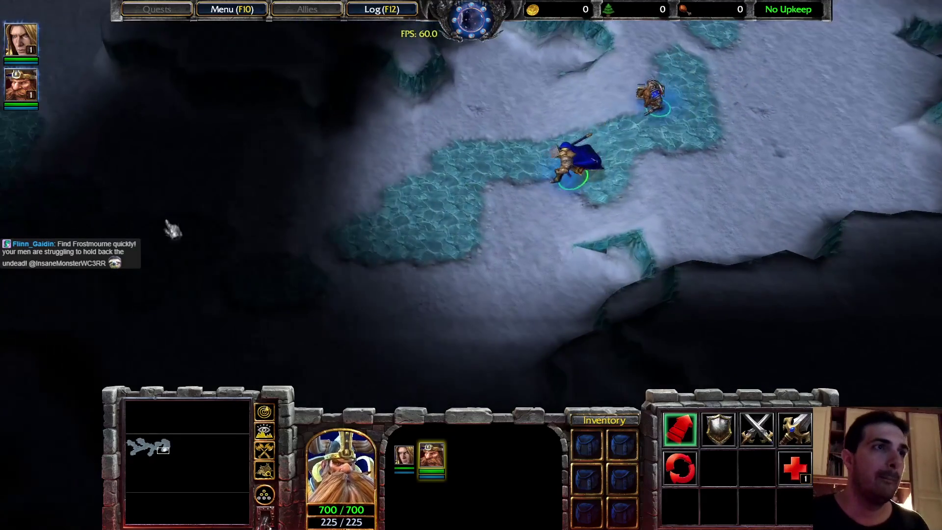
right_click(183, 219)
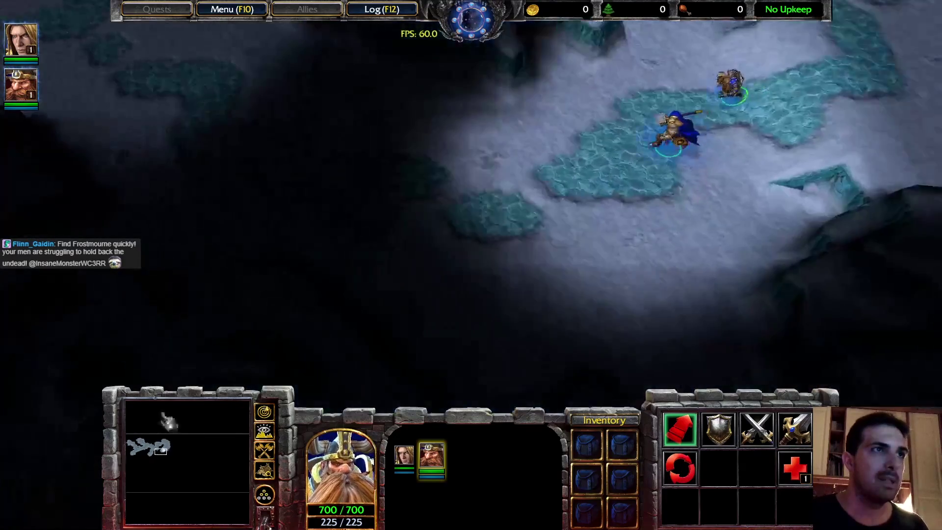
right_click(368, 189)
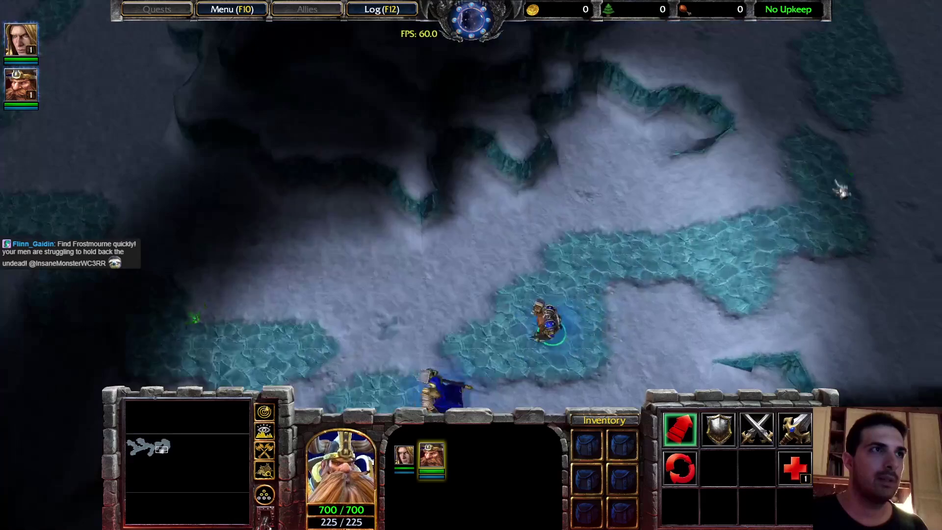
Return the heroes northeast to the clearing and send them north to examine its bare snow between the cliffs
right_click(785, 173)
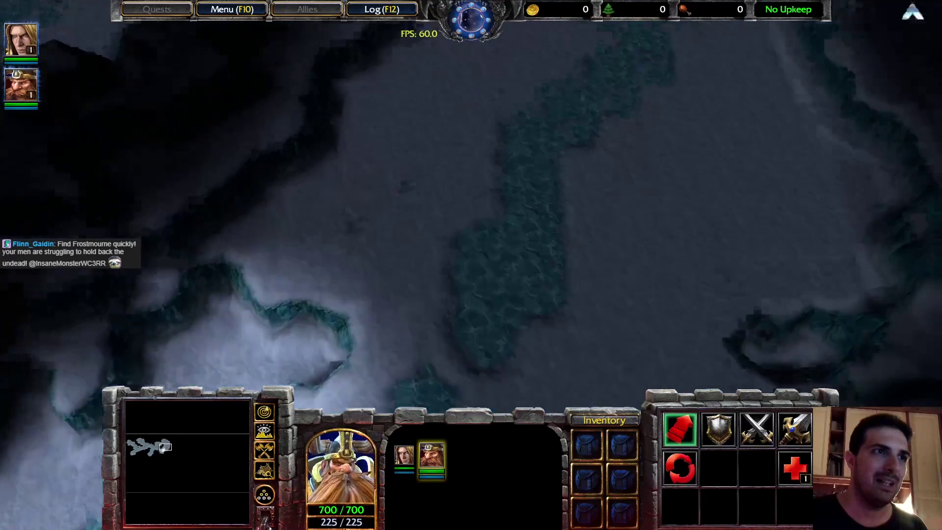
right_click(563, 200)
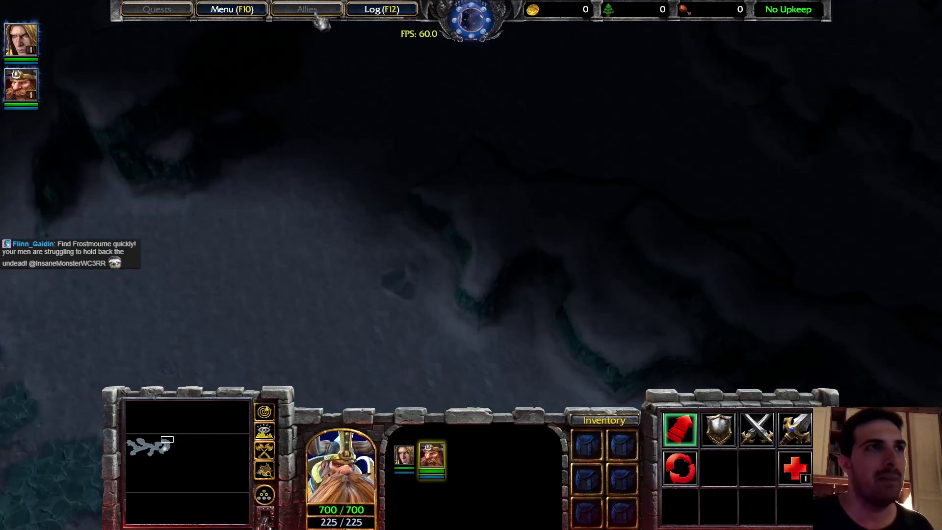
right_click(482, 139)
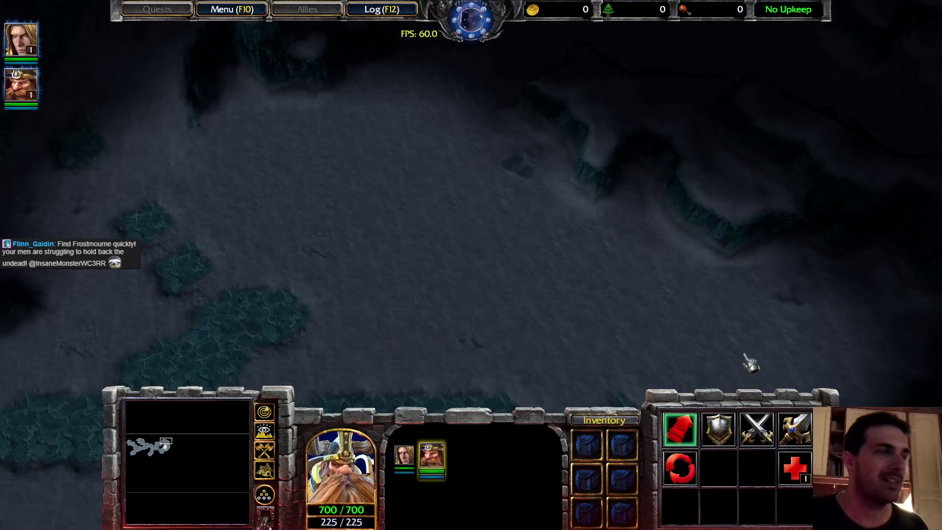
right_click(421, 159)
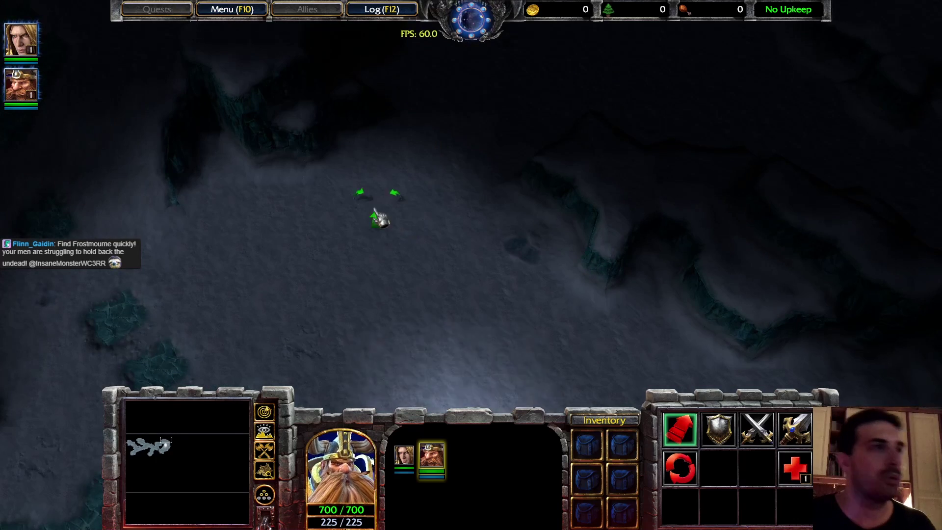
right_click(352, 170)
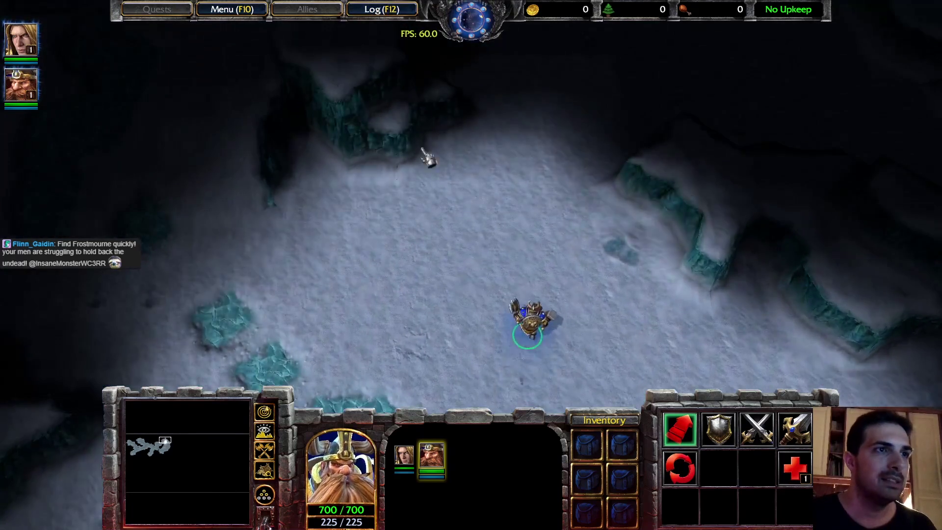
Send the heroes northeast between the cliffs and around the bend to examine the bare snow beyond the clearing
right_click(609, 108)
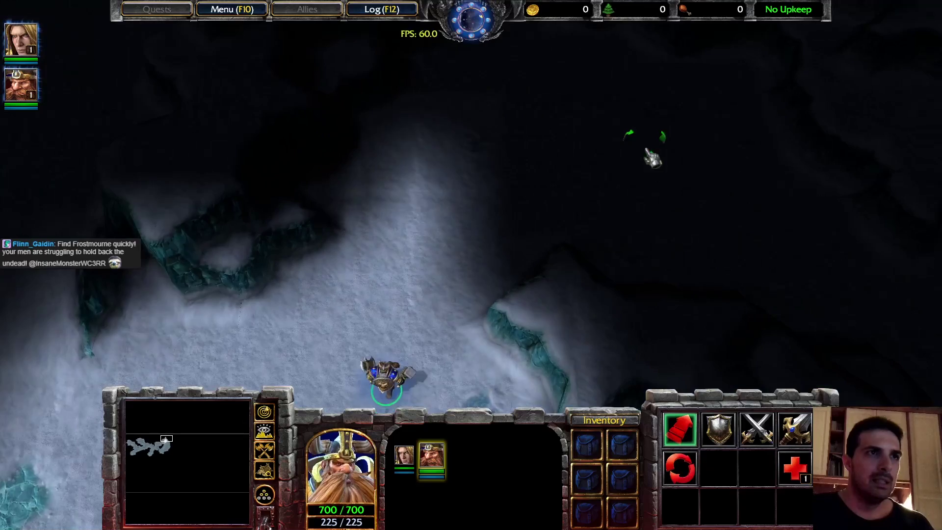
right_click(696, 156)
right_click(560, 162)
right_click(465, 96)
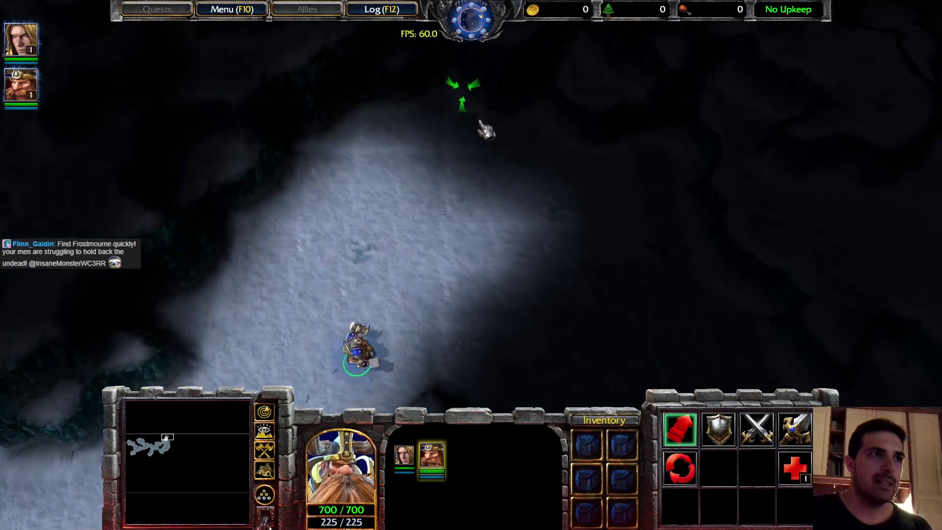
right_click(591, 181)
right_click(676, 199)
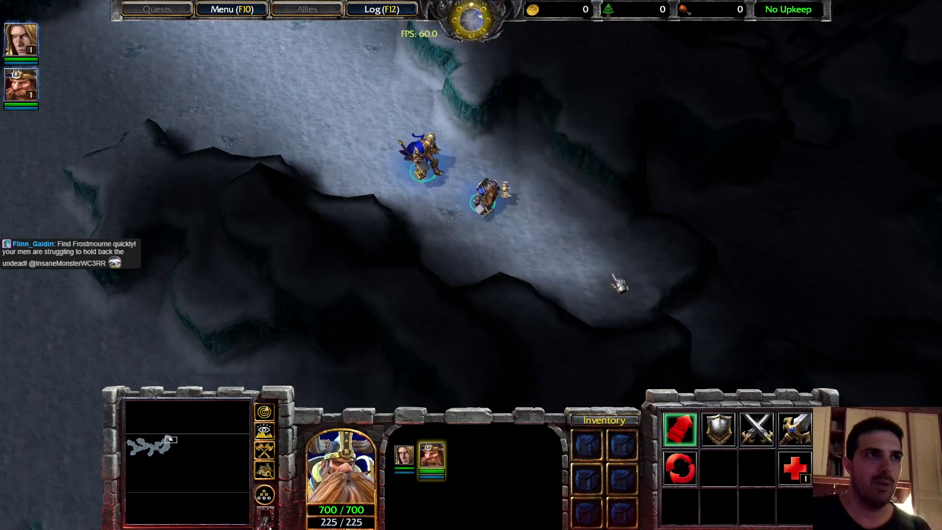
Lead the heroes southeast down the narrow snow corridor and back and forth by the cliff ledge overlooking the area beyond
right_click(625, 260)
right_click(679, 271)
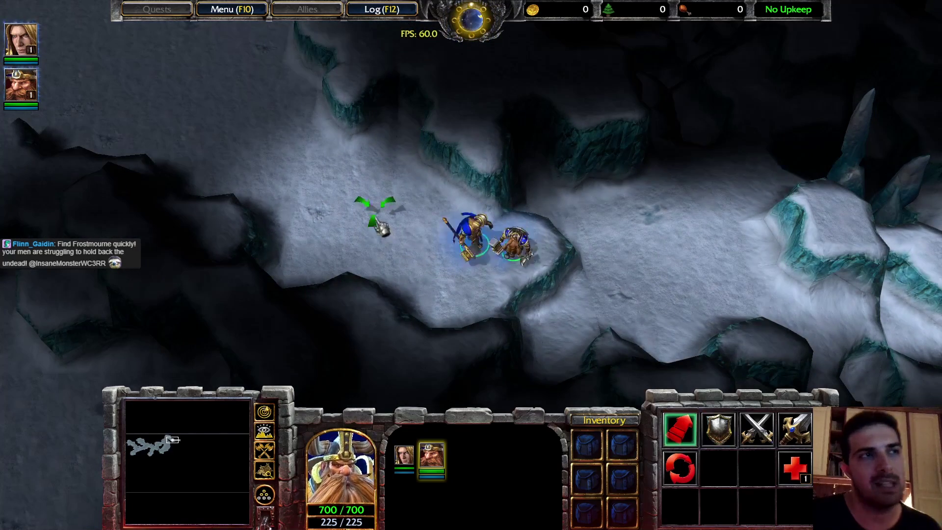
right_click(358, 158)
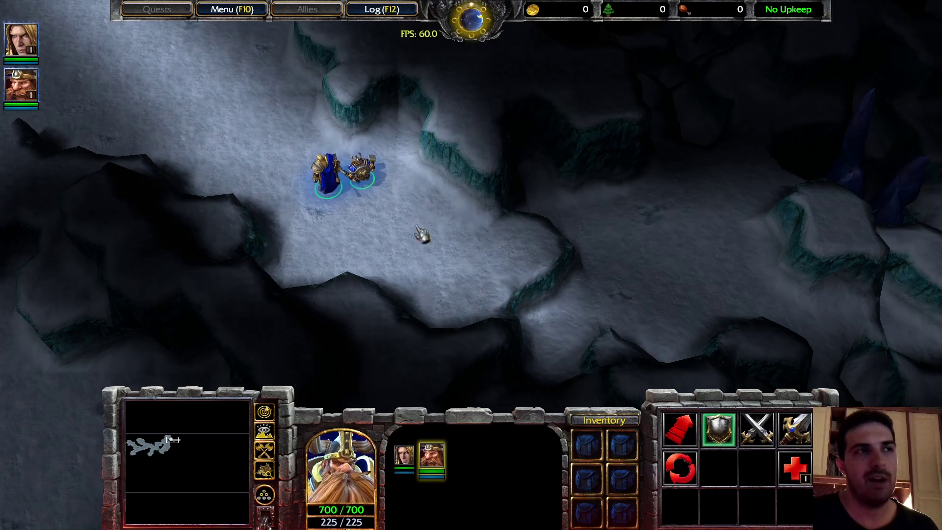
right_click(565, 258)
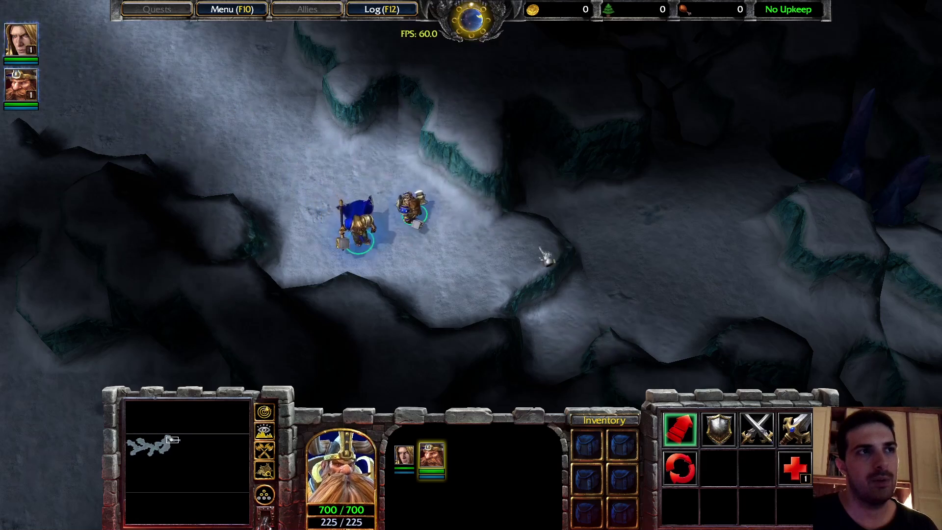
Bring the heroes back northwest up the corridor and southwest around the cliff into the clearing with the small Ice patches
right_click(158, 200)
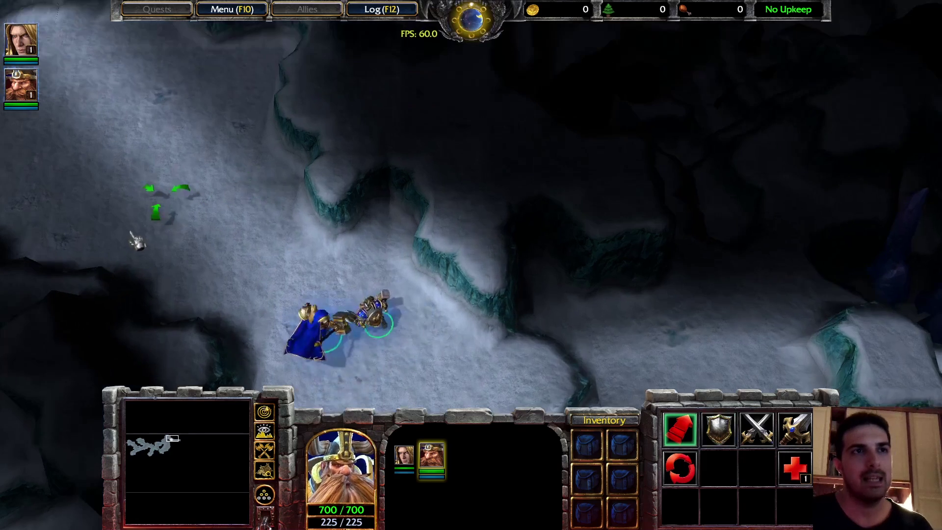
right_click(208, 197)
right_click(193, 159)
right_click(154, 191)
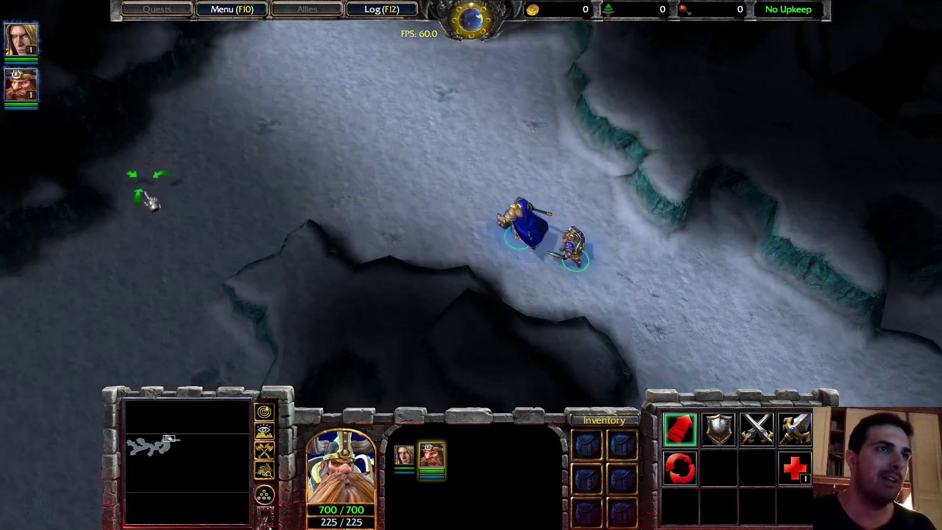
right_click(309, 280)
right_click(337, 271)
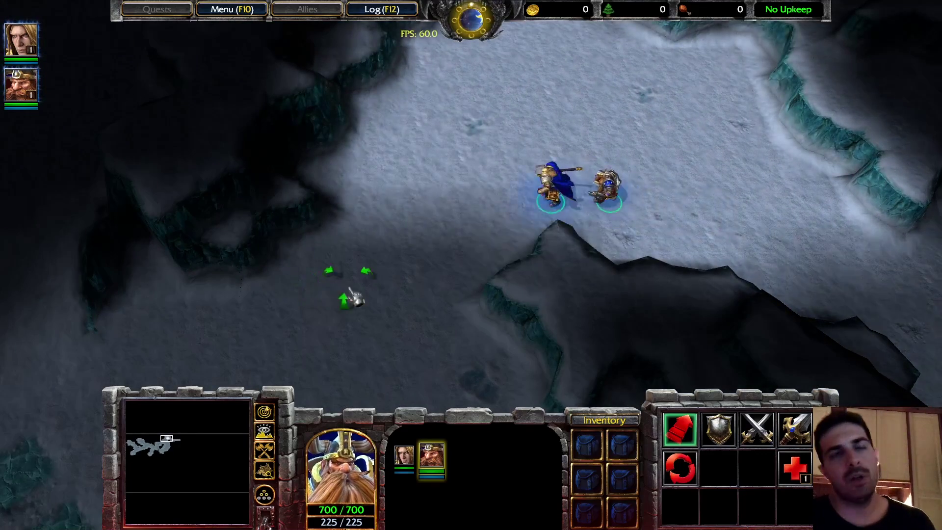
right_click(399, 196)
right_click(312, 330)
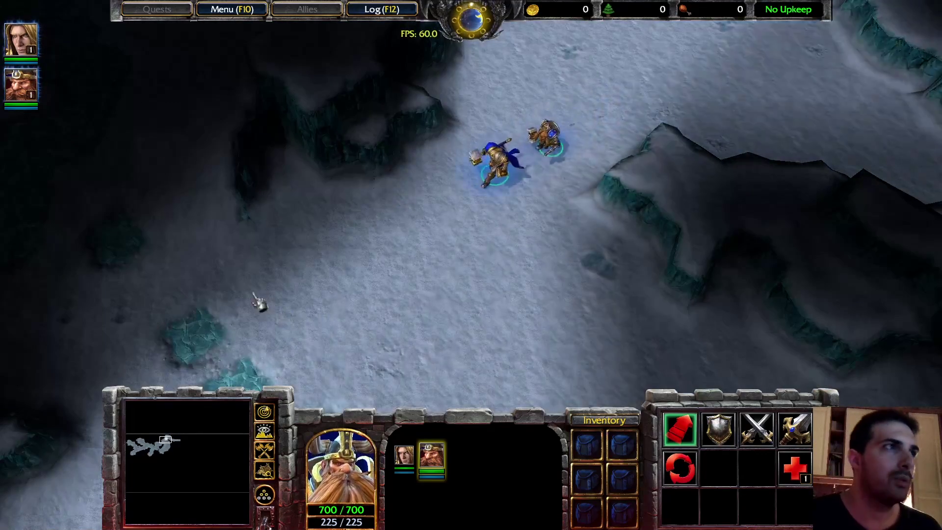
Select Muradin Bronzebeard and have him learn the Storm Bolt ability
key("F2")
left_click(800, 473)
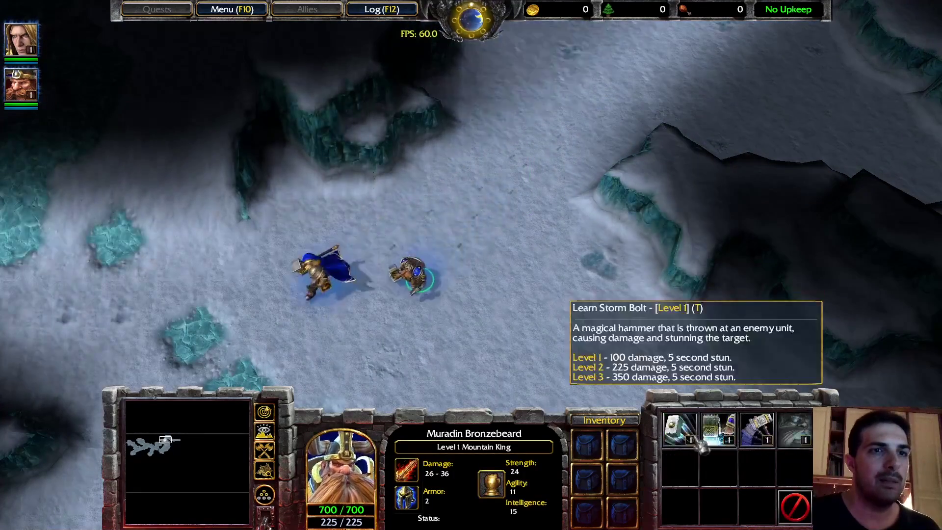
left_click(681, 430)
Lead both heroes northwest and west along the trail of Ice patches to check their spacing across the snow
key("1")
right_click(96, 146)
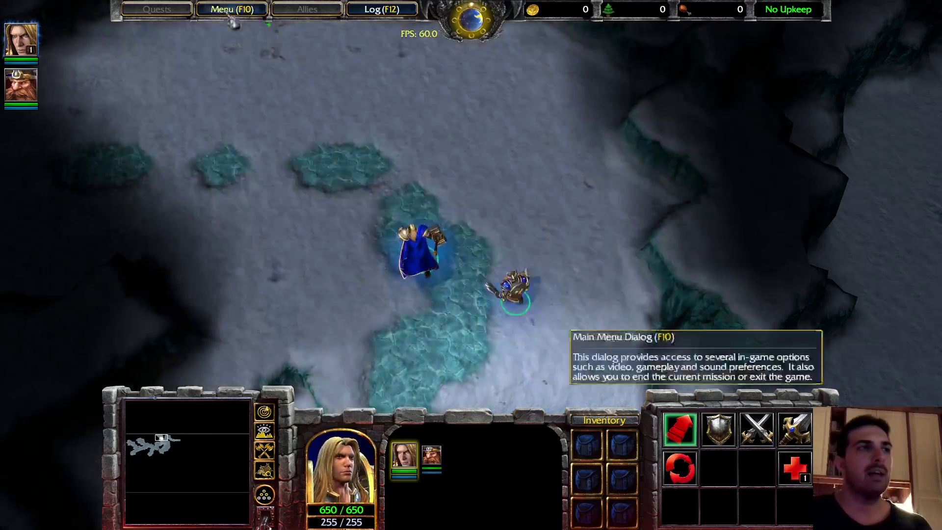
right_click(210, 147)
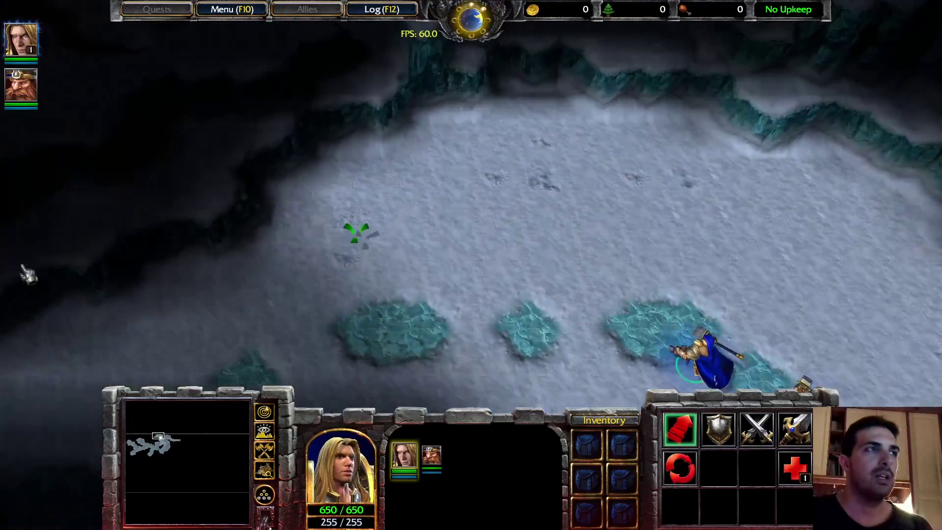
right_click(263, 309)
right_click(431, 230)
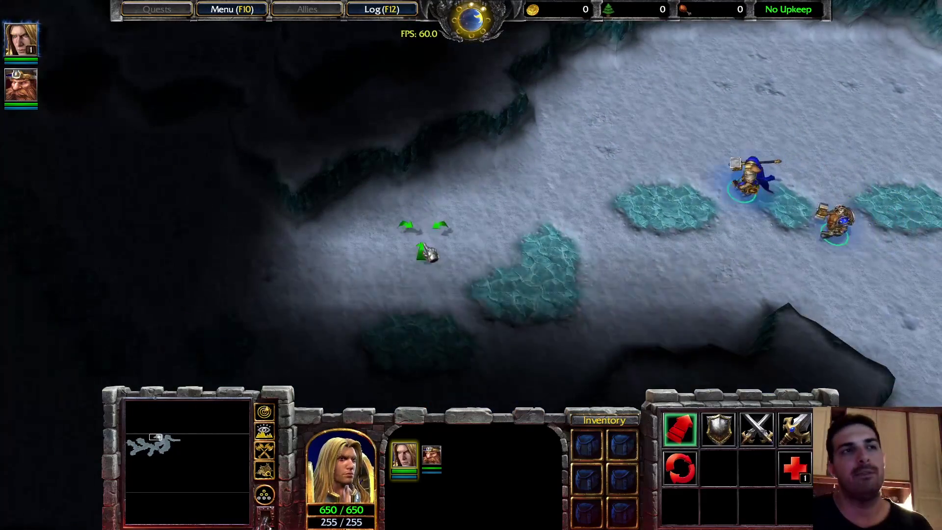
right_click(449, 216)
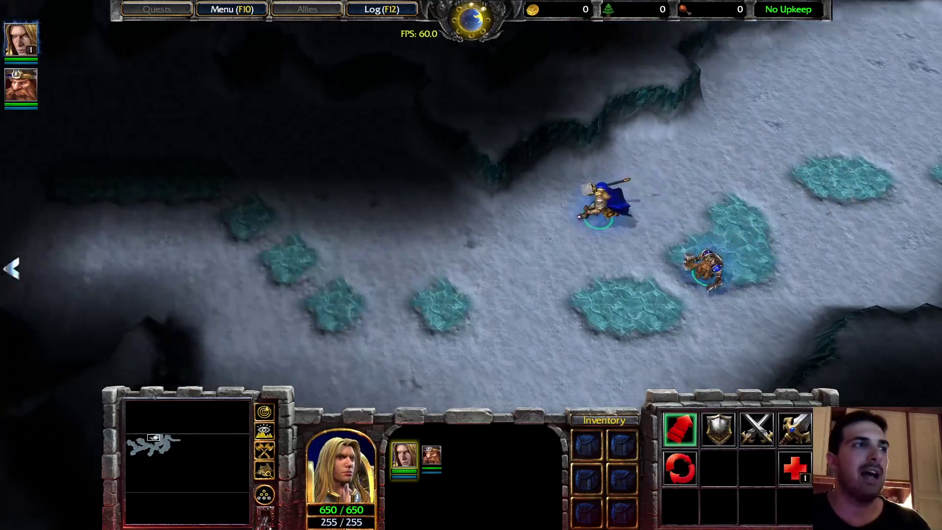
right_click(349, 235)
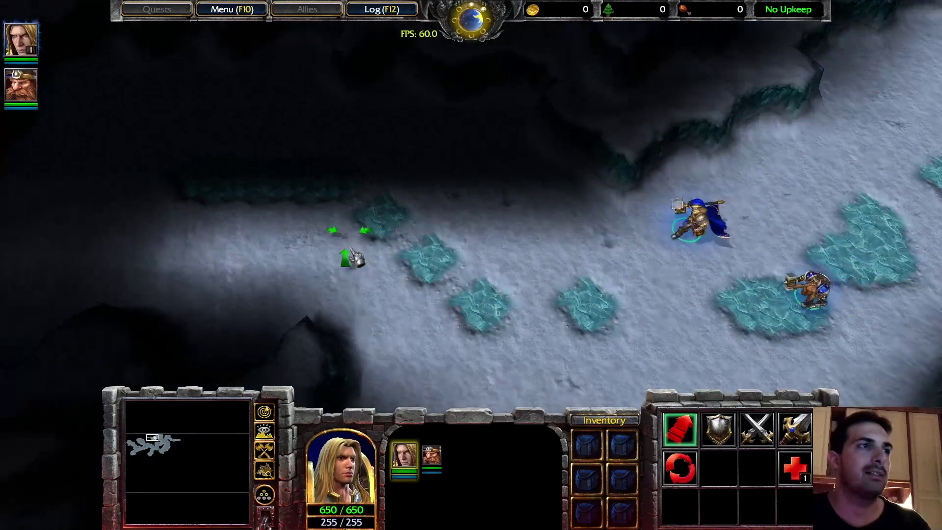
right_click(329, 202)
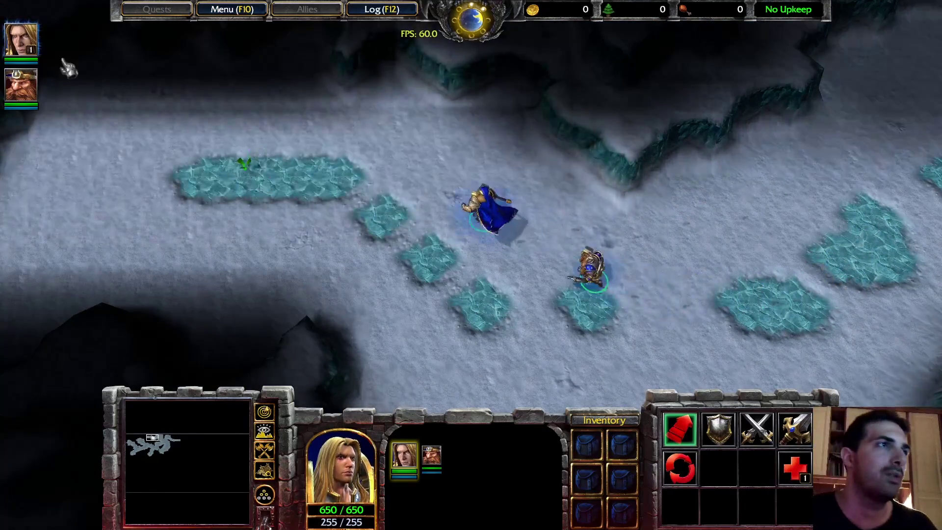
Walk the heroes around the long Ice strip at the western dead end to examine the straight cliff wall beside it
right_click(302, 181)
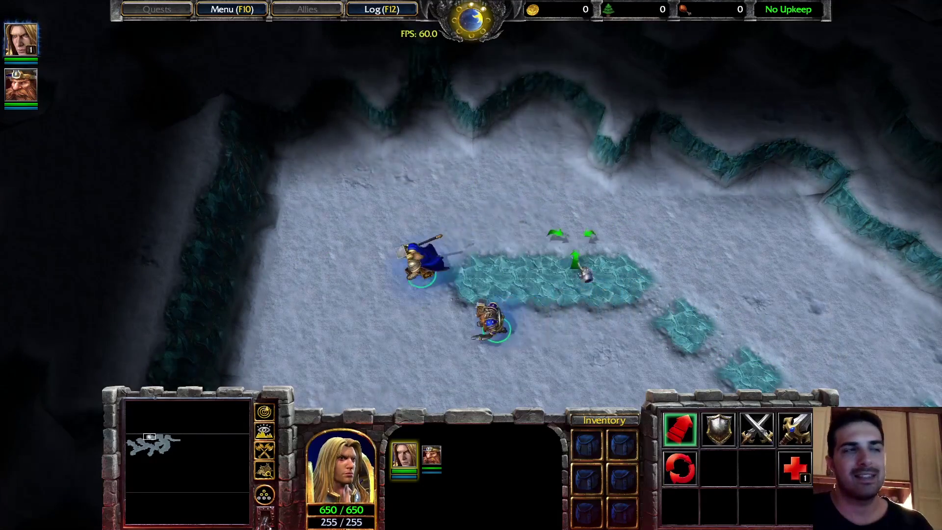
right_click(500, 295)
right_click(432, 199)
right_click(439, 142)
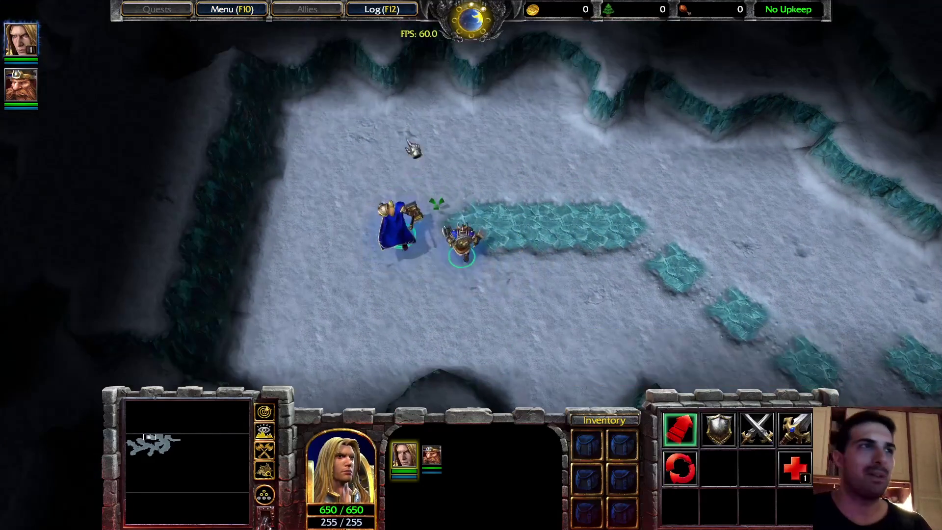
right_click(361, 212)
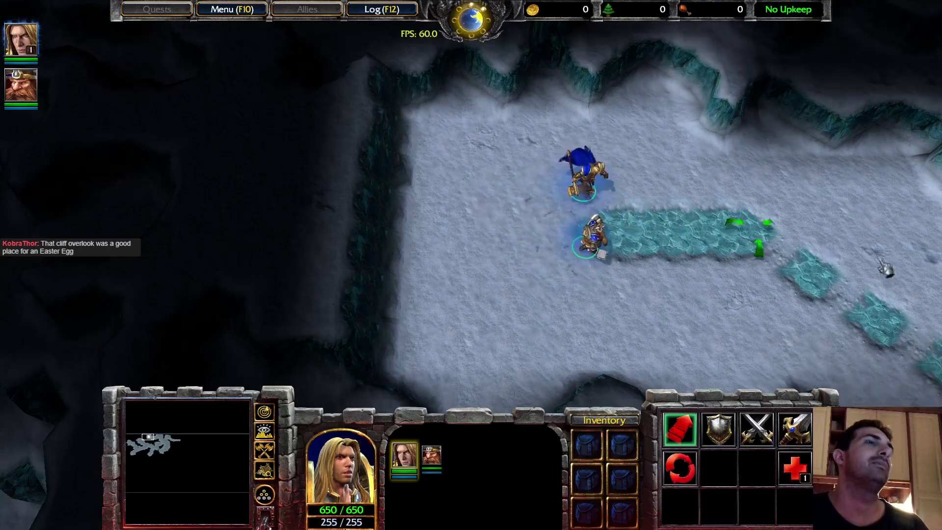
right_click(792, 246)
right_click(705, 314)
right_click(248, 183)
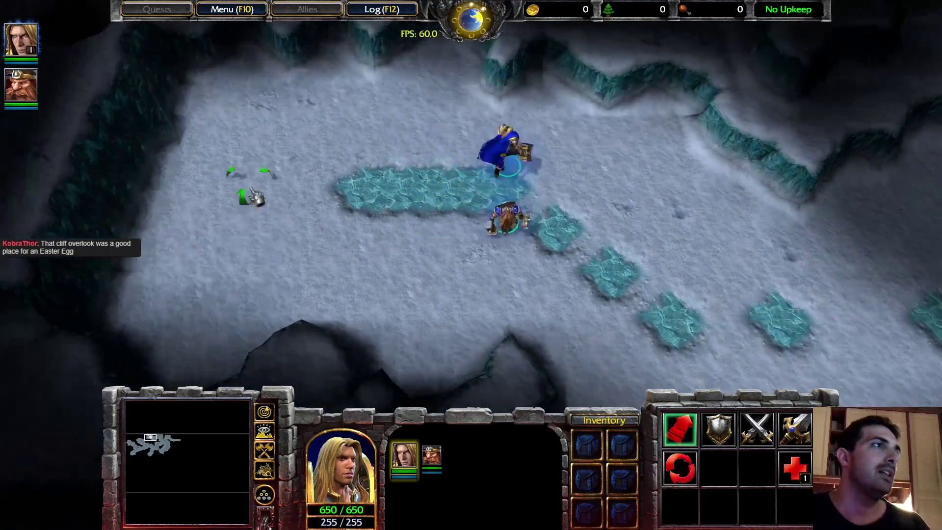
key("Left")
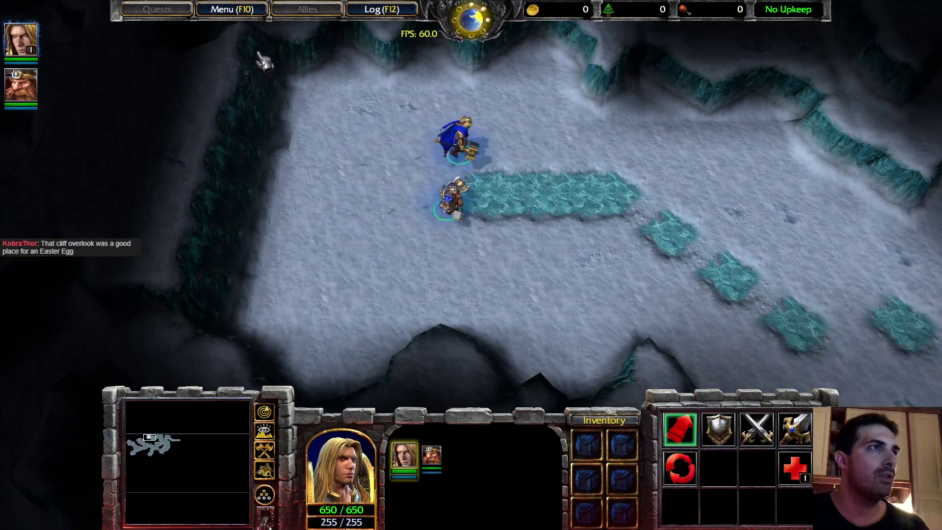
Exit the test game and return to the rr_human09 map in the World Editor
left_click(253, 11)
left_click(473, 282)
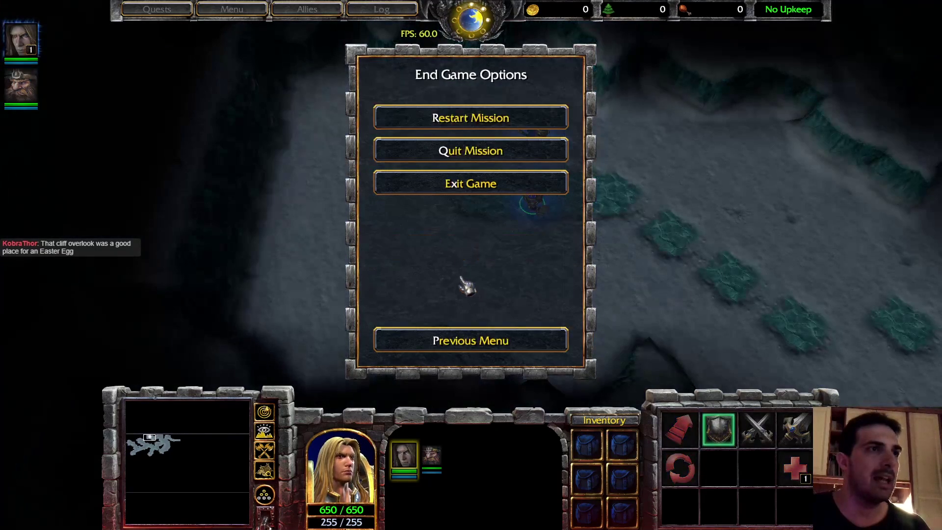
left_click(483, 196)
left_click(434, 265)
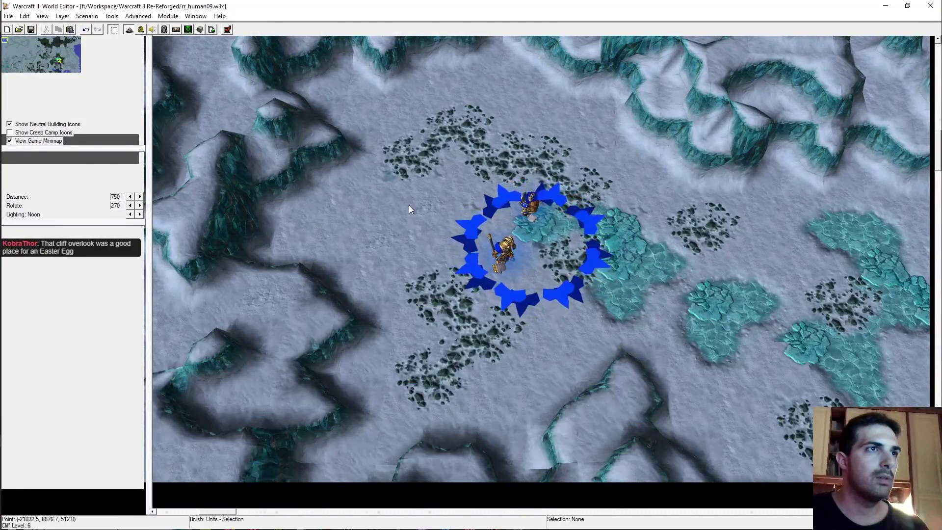
Restore and re-maximize the editor window so that its side panels and map view lay out correctly
scroll(413, 215, "down", 3)
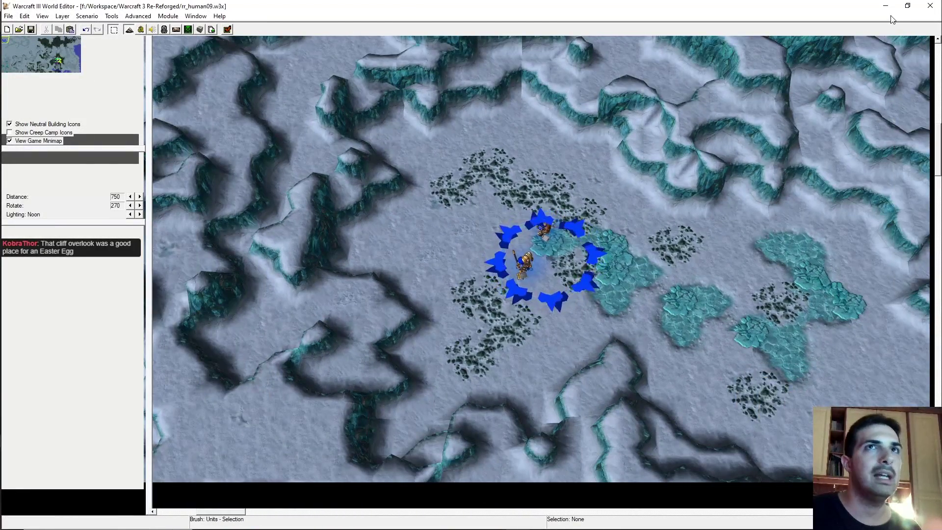
left_click(908, 6)
left_click(437, 6)
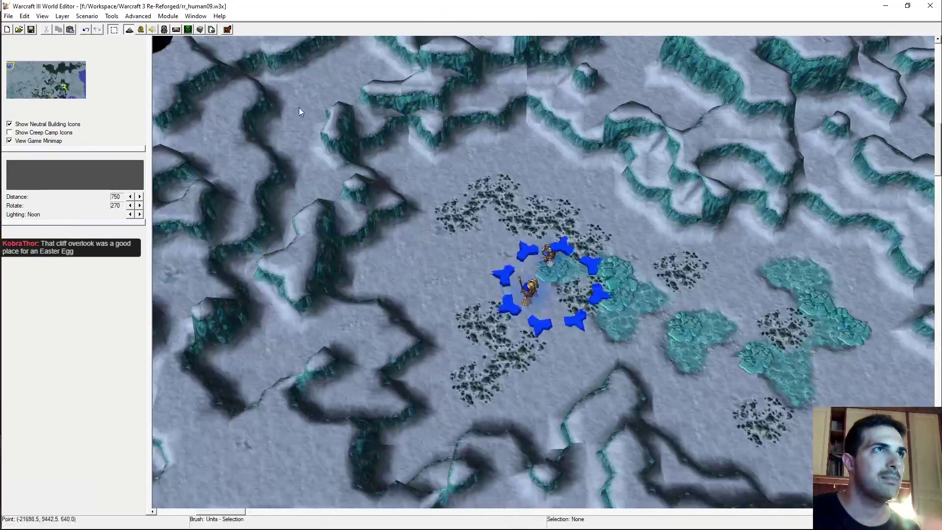
Try a Cave Natural Cliff (North Left) doodad over the long Ice strip east of the straight western cliff wall
left_click(49, 68)
right_click_drag(314, 162, 659, 237)
scroll(659, 238, "up", 4)
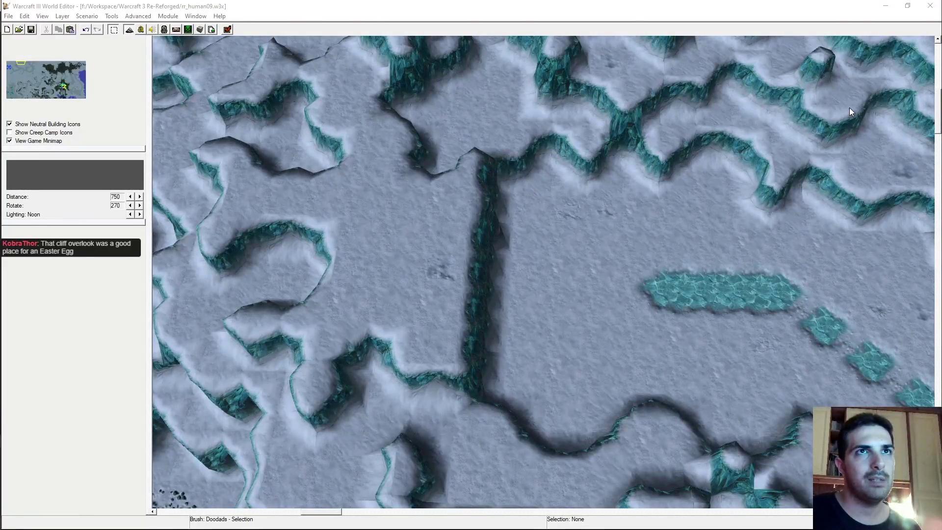
left_click(879, 158)
left_click(631, 258)
scroll(652, 279, "up", 6)
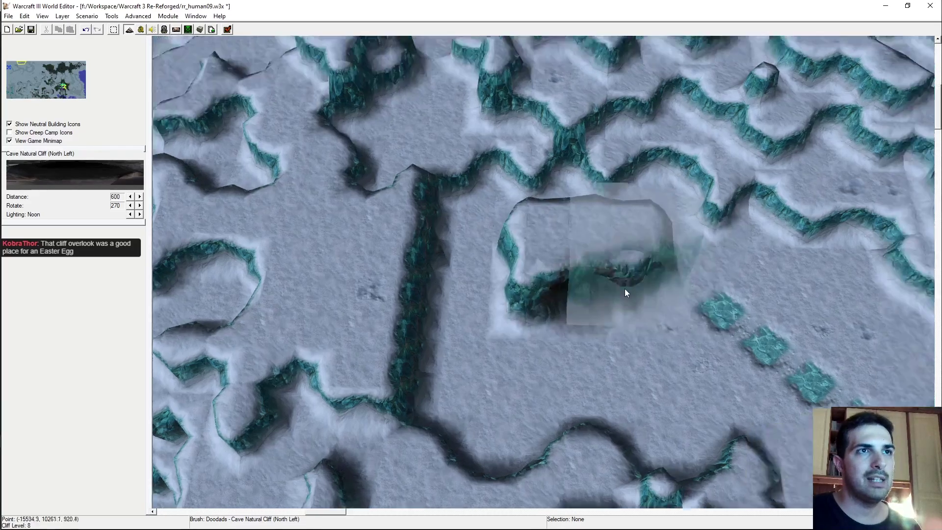
Inspect the trial cave cliff and its opening up close from several angles and undo its placement
scroll(585, 161, "up", 6)
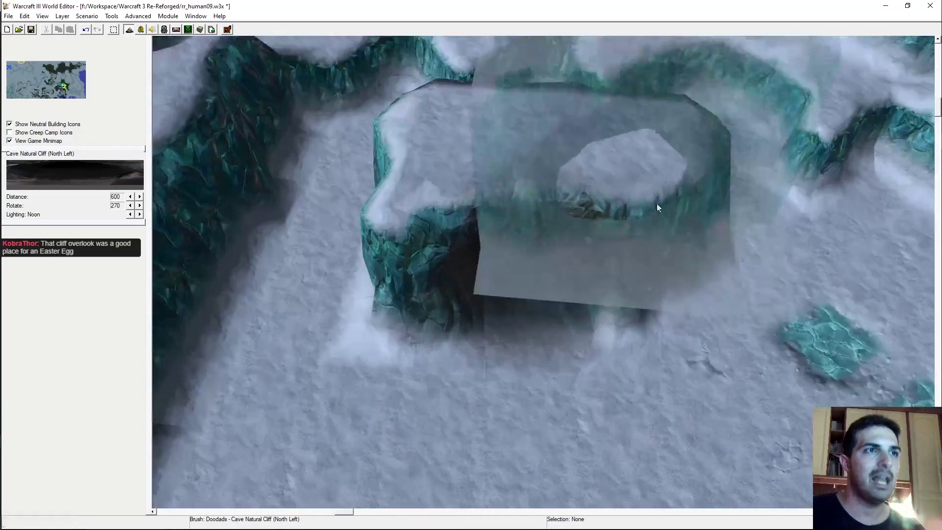
scroll(719, 154, "down", 3)
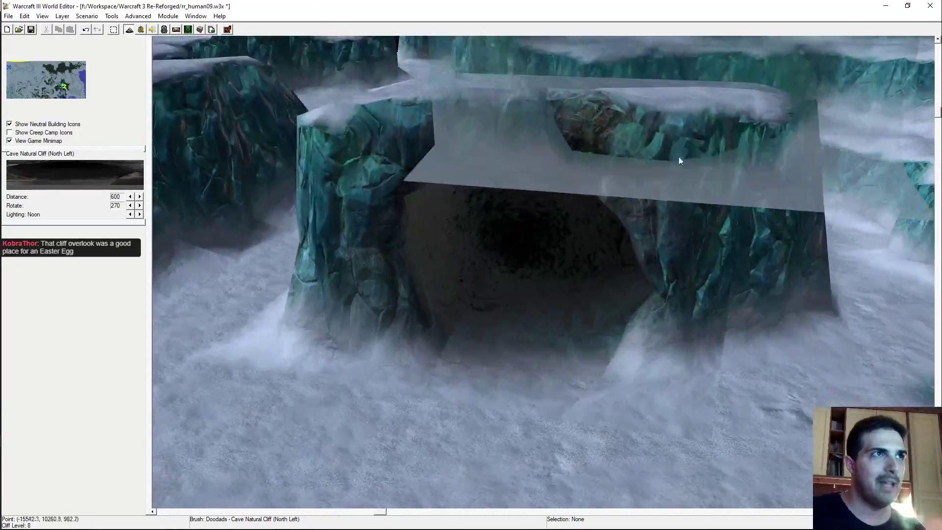
scroll(472, 236, "up", 4)
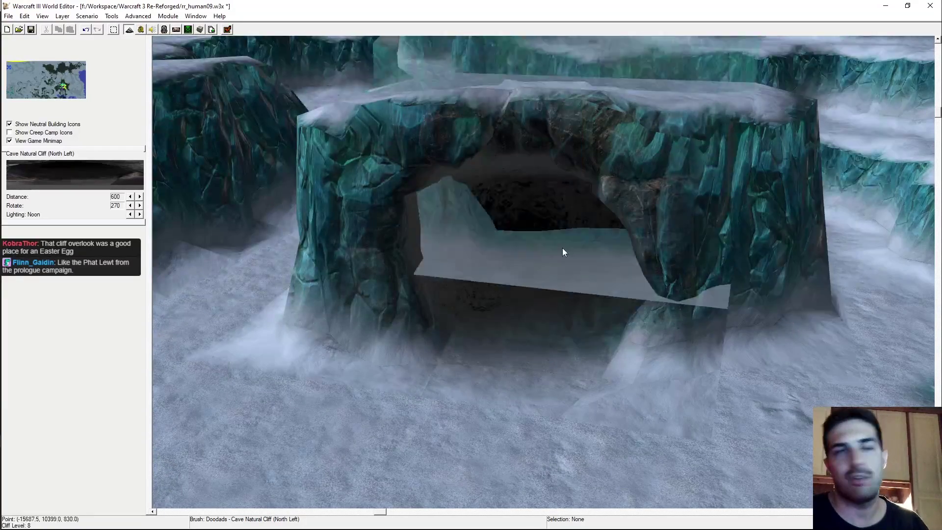
key("Down")
scroll(567, 107, "down", 5)
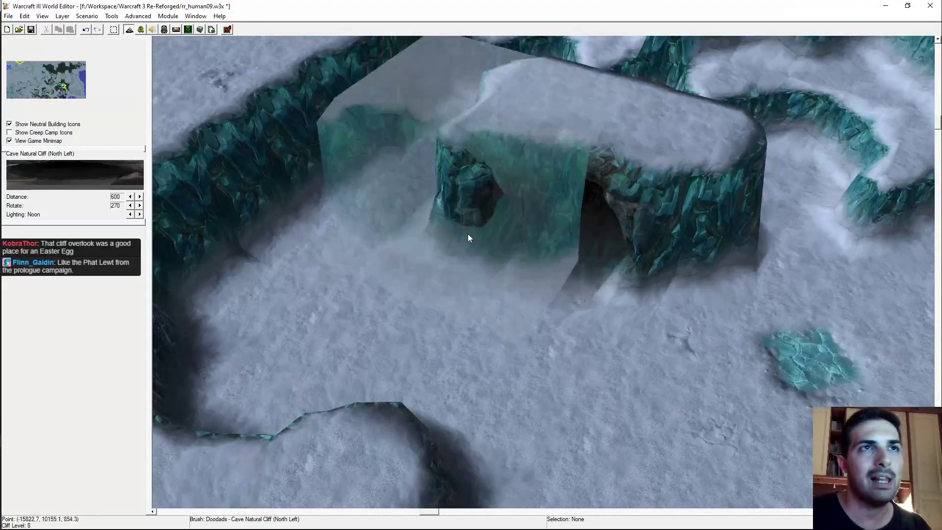
key("ctrl+z")
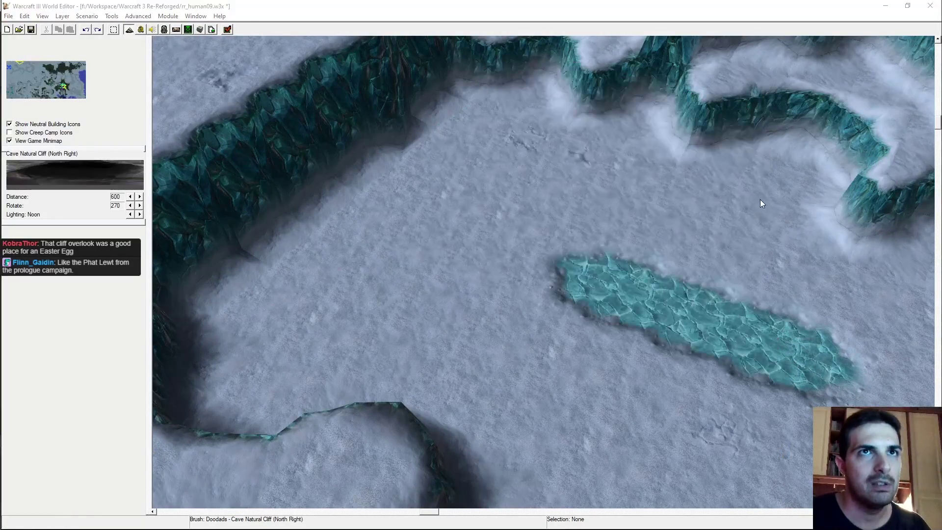
Place a Cave Natural Cliff (West) doodad against the straight western cliff wall beside the long Ice strip
scroll(467, 223, "down", 3)
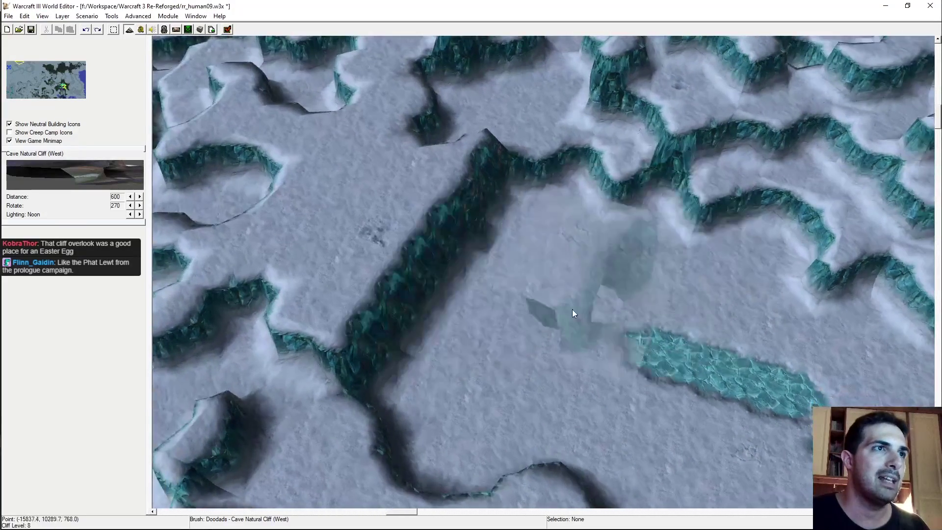
left_click(503, 306)
right_click_drag(503, 306, 434, 244, "ctrl")
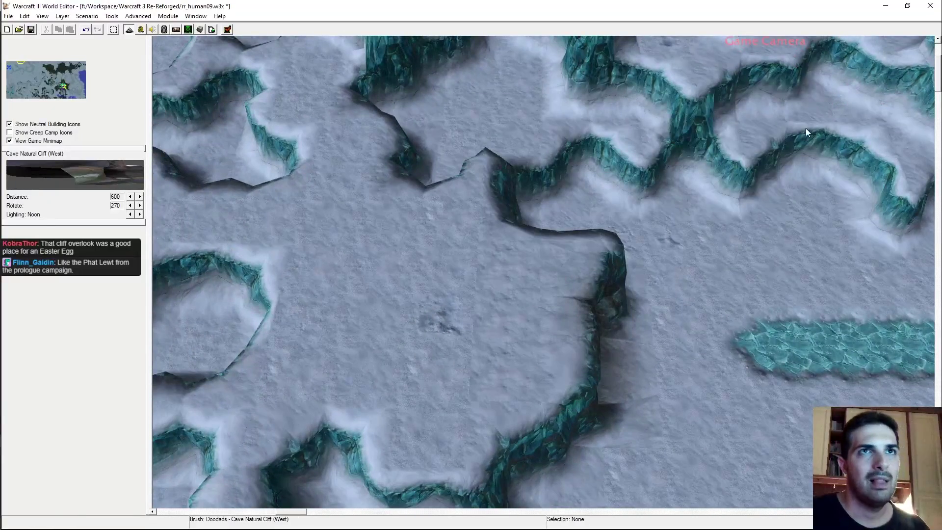
Try the Cave Natural Cliff (North Right) doodad over the long Ice strip east of the placed cave, undoing each placement
mouse_move(708, 196)
right_mouse_down("ctrl")
mouse_move(872, 164)
mouse_move(649, 251)
right_mouse_up("ctrl")
right_click_drag(626, 290, 690, 283, "ctrl")
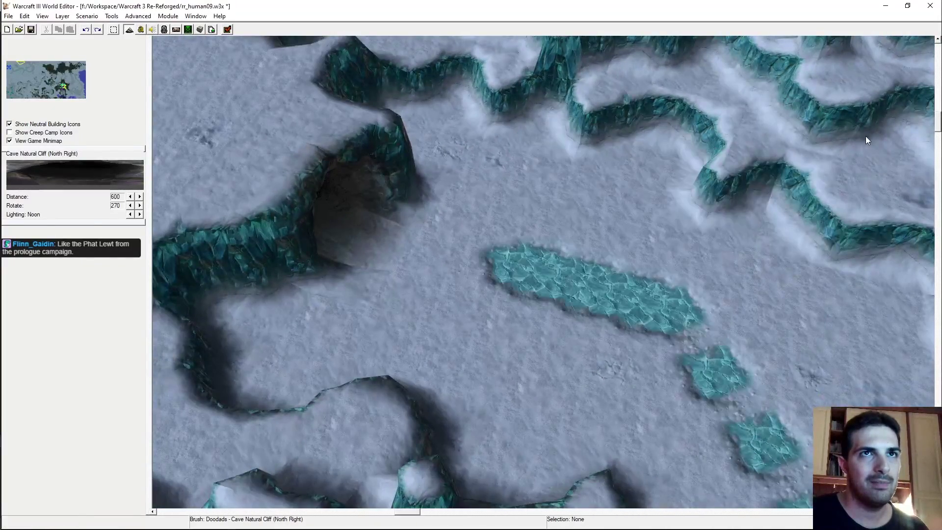
left_click(629, 283)
key("ctrl+z")
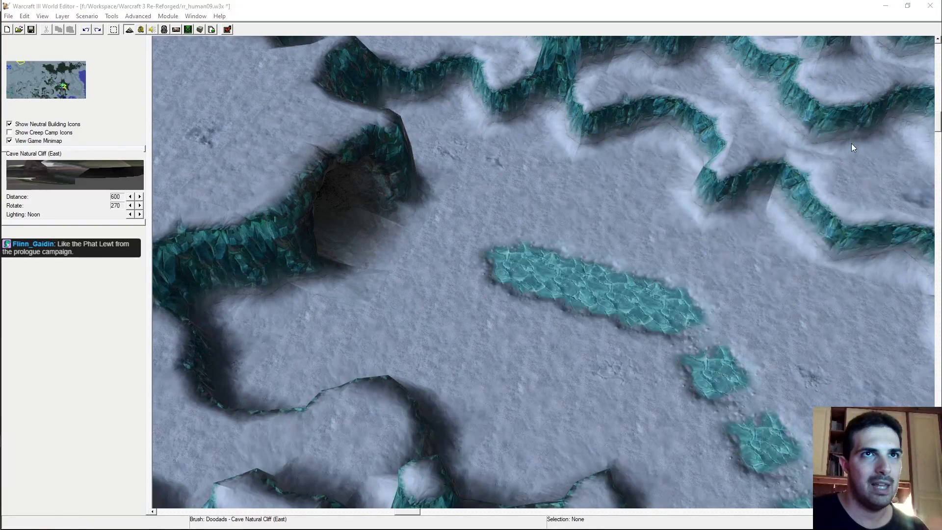
left_click(879, 151)
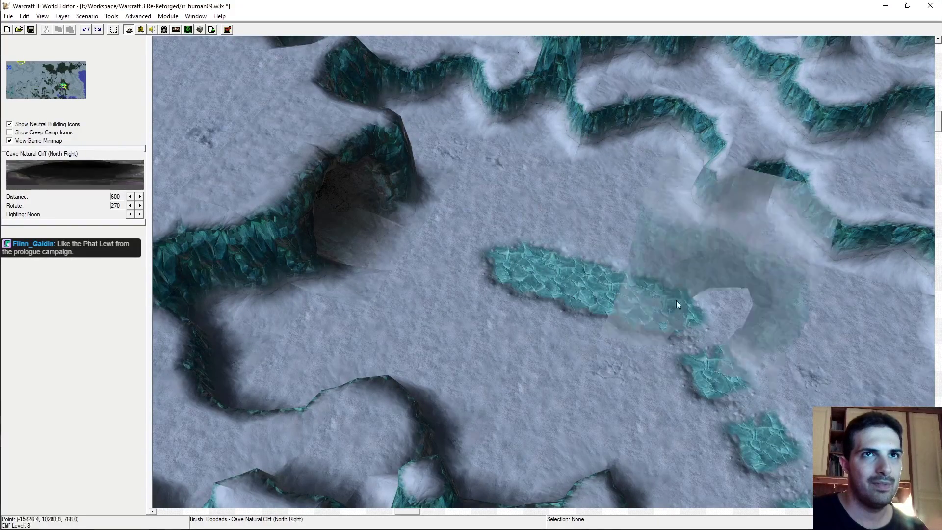
left_click(643, 322)
right_click_drag(602, 297, 585, 332, "ctrl")
key("ctrl+z")
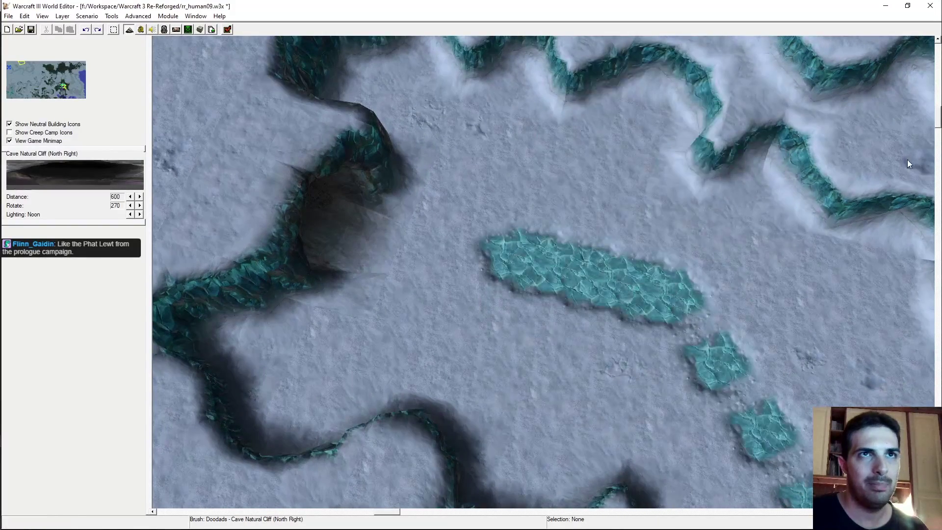
Try the Cave Natural Cliff (North Left) doodad over the long Ice strip and undo its placement
left_click(875, 160)
left_click(647, 338)
right_click_drag(646, 219, 663, 374, "ctrl")
key("ctrl+z")
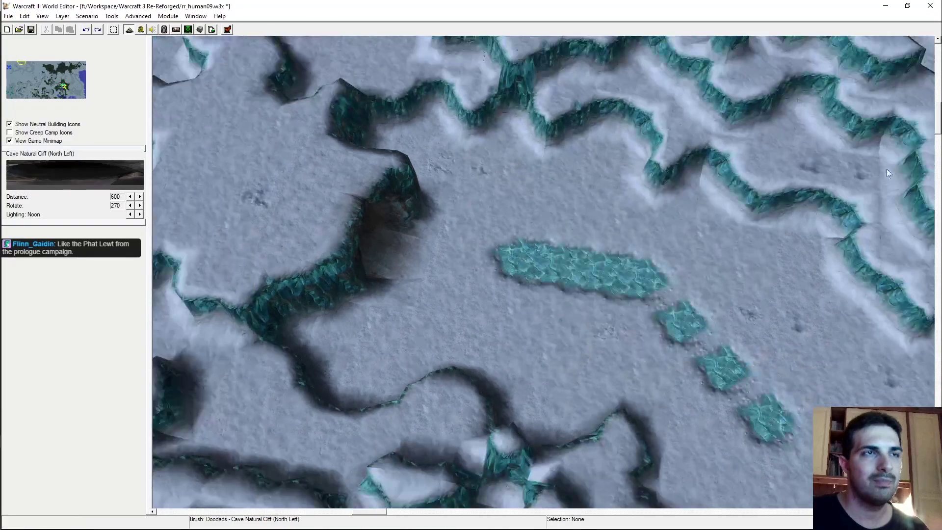
left_click(874, 162)
left_click(638, 260)
key("ctrl+z")
key("ctrl+y")
key("ctrl+z")
Switch to terrain editing and extend the plateau's edge north of the cave with the Same Level Snow Cliff brush
left_click(855, 136)
right_click_drag(640, 176, 759, 295)
left_click(853, 87)
key("t")
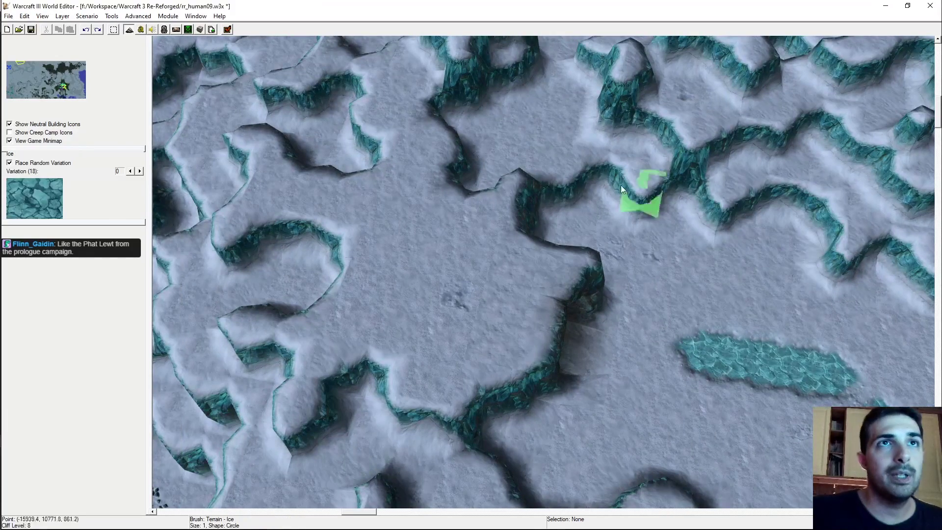
scroll(785, 211, "up", 3)
left_click(861, 191)
mouse_move(541, 263)
right_mouse_down()
mouse_move(531, 284)
mouse_move(534, 328)
right_mouse_up()
left_click_drag(418, 250, 453, 255)
scroll(397, 276, "down", 3)
mouse_move(397, 276)
right_mouse_down()
mouse_move(564, 226)
mouse_move(563, 189)
mouse_move(514, 324)
right_mouse_up()
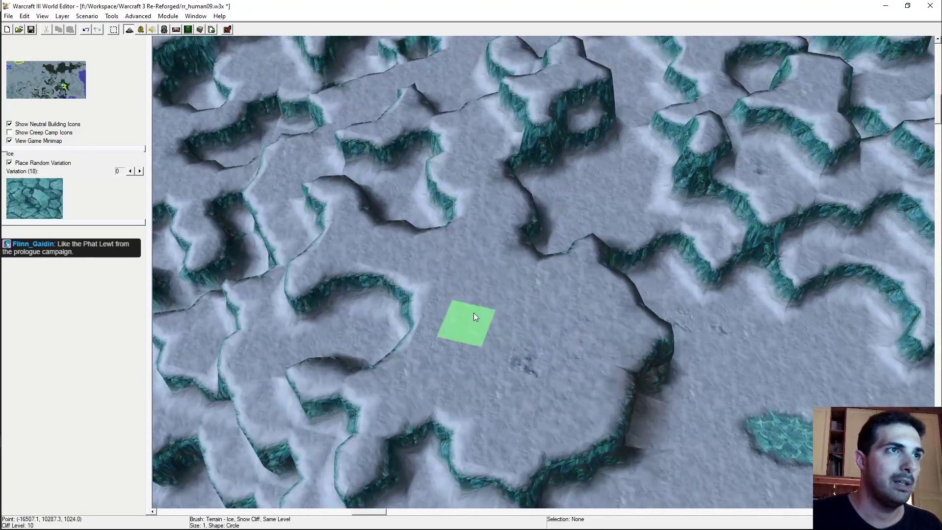
Raise an irregular upper tier on the western side of the plateau behind the cave with the Snow Cliff brush
right_click_drag(489, 290, 519, 194)
left_click(900, 196)
mouse_move(541, 156)
left_mouse_down()
mouse_move(549, 224)
mouse_move(575, 250)
left_mouse_up()
key("ctrl+z")
mouse_move(521, 197)
left_mouse_down()
mouse_move(497, 250)
mouse_move(520, 266)
mouse_move(506, 287)
left_mouse_up()
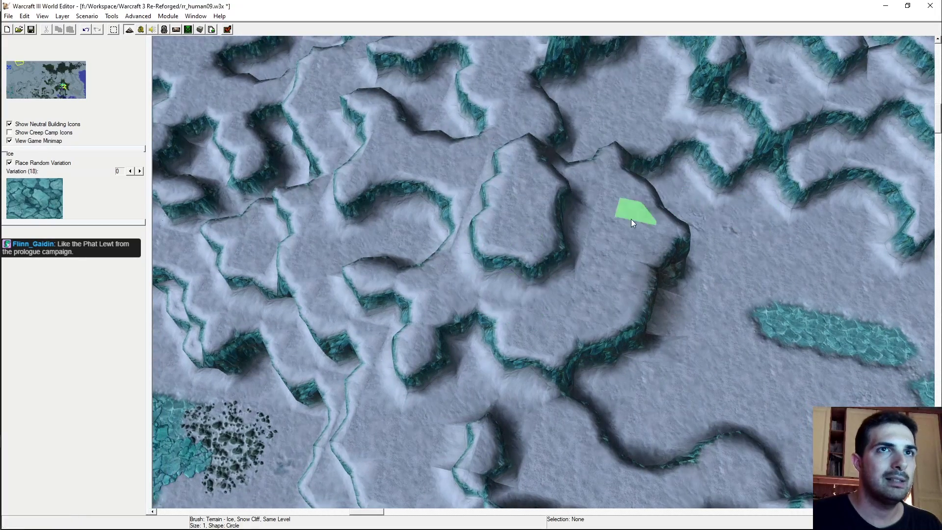
scroll(549, 166, "up", 5)
right_click_drag(522, 268, 542, 283, "ctrl")
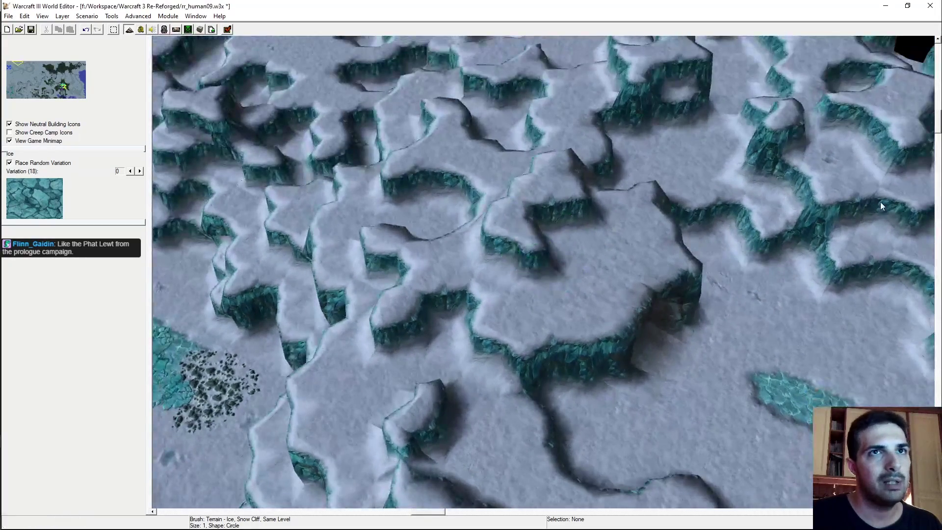
Break up the plateau's southern cliff edge with small Snow Cliff height changes, including Increase One
left_click(533, 375)
left_click(536, 373)
left_click(491, 371)
key("ctrl+z")
right_click_drag(513, 412, 538, 343)
left_click(551, 329)
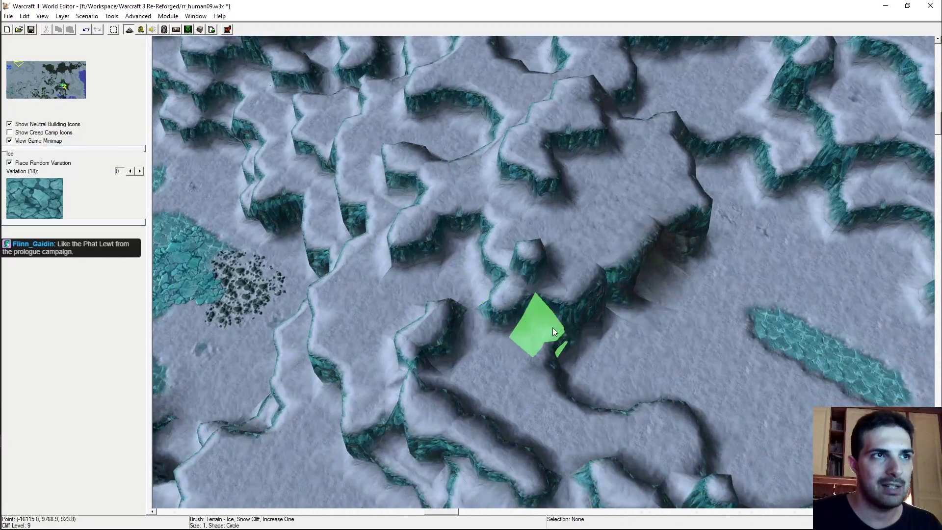
left_click(552, 328)
mouse_move(651, 310)
right_mouse_down("ctrl")
mouse_move(542, 319)
mouse_move(497, 229)
mouse_move(439, 260)
mouse_move(439, 273)
right_mouse_up("ctrl")
left_click(542, 320)
Reshape the lower cliffs south of the plateau into an uneven shelf, undoing the unsuitable height changes
left_click(822, 225)
right_click_drag(584, 321, 544, 193)
mouse_move(544, 193)
left_mouse_down()
mouse_move(531, 179)
mouse_move(531, 243)
left_mouse_up()
right_click_drag(535, 240, 641, 270, "ctrl")
left_click(874, 190)
mouse_move(680, 223)
right_mouse_down()
mouse_move(641, 358)
mouse_move(466, 293)
right_mouse_up()
left_click(480, 322)
key("ctrl+z")
left_click(466, 294)
key("ctrl+z")
Form a pointed outcrop and stepped ledges southwest of the cave with single-spot Snow Cliff changes
left_click(455, 332)
right_click_drag(456, 331, 461, 339, "ctrl")
key("ctrl+z")
left_click(423, 292)
key("ctrl+z")
left_click(432, 320)
left_click(399, 294)
right_click_drag(557, 314, 633, 230, "ctrl")
left_click(532, 317)
left_click(565, 340)
mouse_move(534, 337)
right_mouse_down("ctrl")
mouse_move(550, 231)
mouse_move(572, 212)
right_mouse_up("ctrl")
Extend the plateau northeast of the cave to meet the northern cliffs, using Increase One and Same Level Snow Cliff
mouse_move(489, 256)
right_mouse_down()
mouse_move(437, 287)
mouse_move(509, 240)
mouse_move(550, 239)
mouse_move(699, 296)
mouse_move(658, 277)
mouse_move(672, 240)
mouse_move(679, 249)
right_mouse_up()
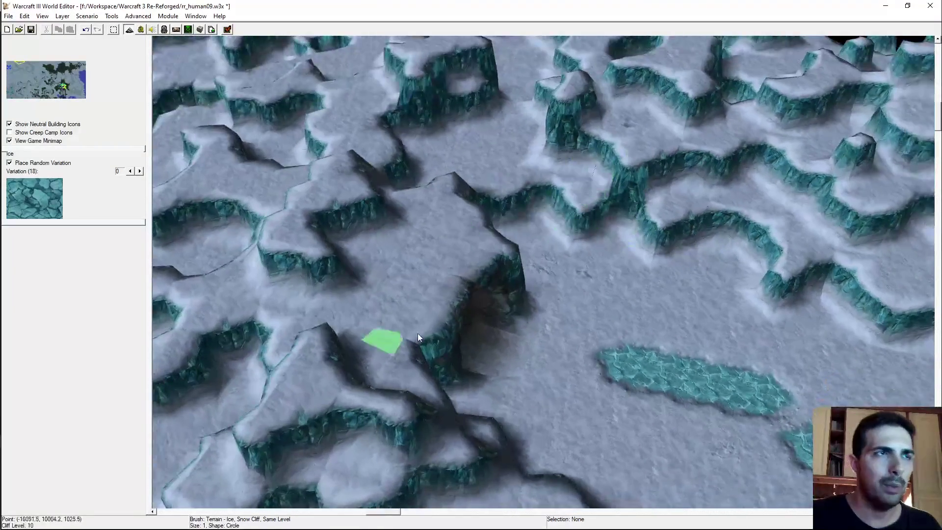
right_click_drag(466, 252, 800, 221, "ctrl")
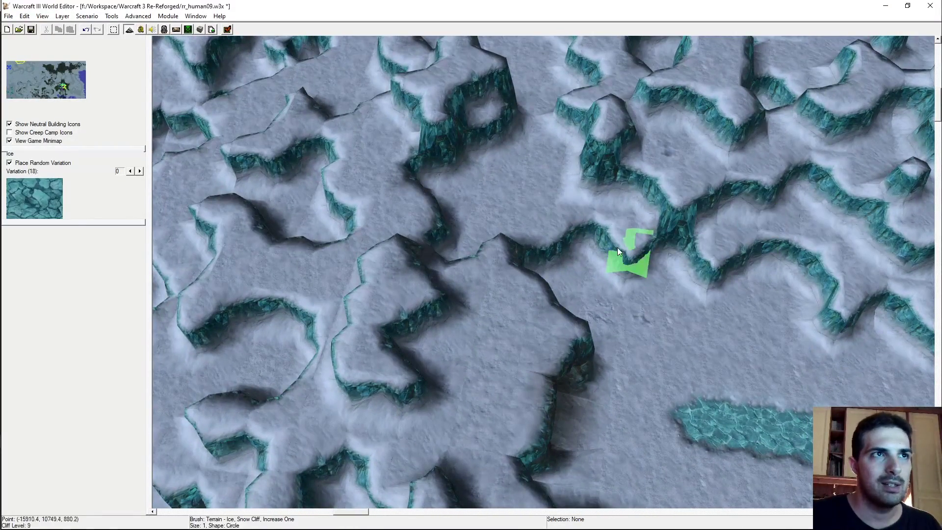
left_click(610, 226)
right_click_drag(636, 260, 674, 273, "ctrl")
key("ctrl+z")
mouse_move(628, 228)
left_mouse_down()
mouse_move(561, 240)
mouse_move(535, 263)
left_mouse_up()
left_click(865, 194)
right_click_drag(609, 273, 480, 267)
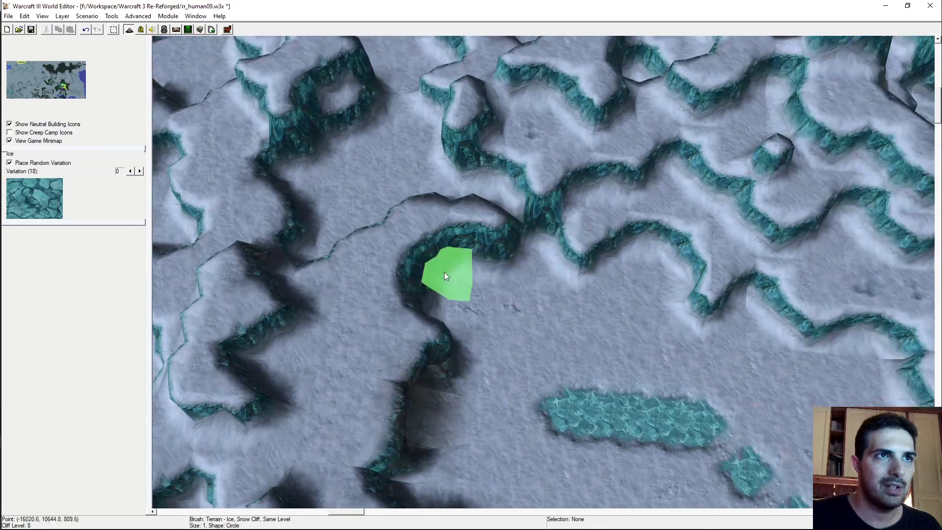
mouse_move(421, 286)
left_mouse_down()
mouse_move(467, 287)
mouse_move(487, 272)
mouse_move(525, 281)
mouse_move(544, 242)
left_mouse_up()
right_click_drag(547, 183, 573, 173)
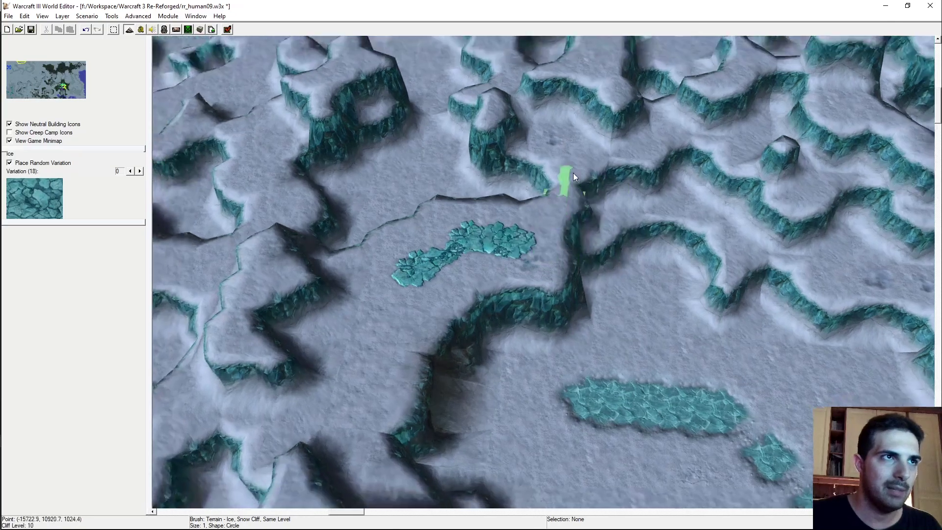
Turn off Ice texture painting and cover the stray Ice patch on the extended plateau with snow
left_click(863, 142)
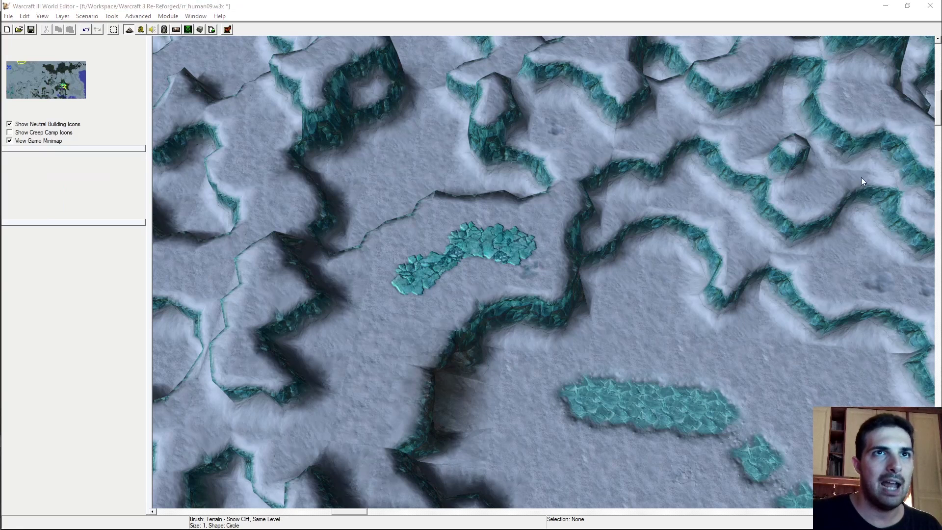
left_click(848, 130)
left_click_drag(537, 246, 395, 283)
left_click(846, 95)
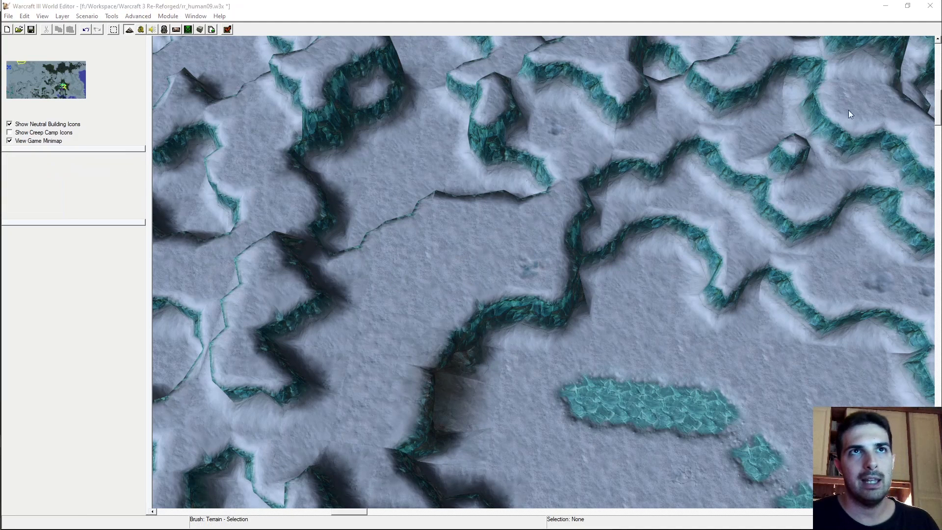
Add raised outcrops along the northern part of the plateau and widen its western upper tier
right_click_drag(657, 265, 701, 209)
mouse_move(557, 178)
left_mouse_down()
mouse_move(504, 200)
mouse_move(569, 172)
mouse_move(500, 186)
left_mouse_up()
key("ctrl+z")
right_click_drag(540, 202, 686, 256)
mouse_move(483, 259)
left_mouse_down()
mouse_move(431, 278)
mouse_move(458, 333)
mouse_move(440, 333)
left_mouse_up()
Reshape the raised ground at the plateau's northwestern corner with the Same Level Snow Cliff brush
left_click(827, 199)
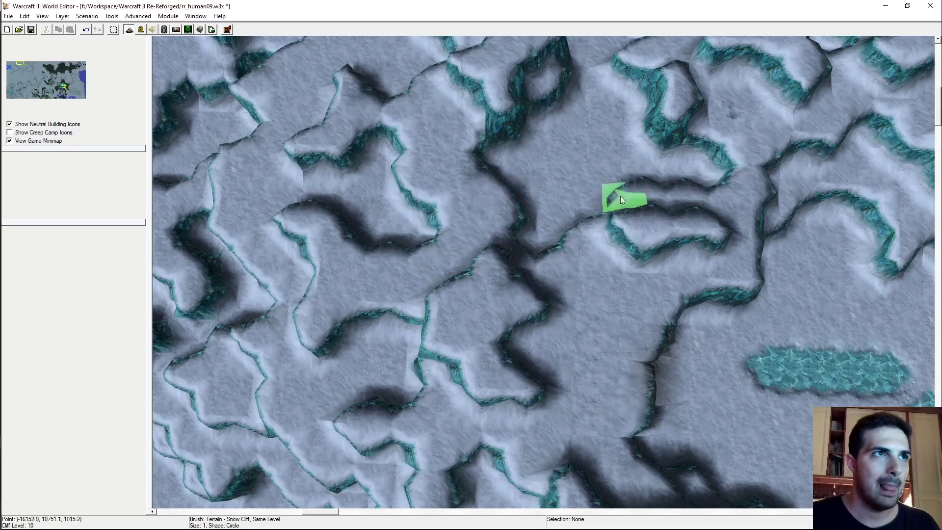
left_click(464, 218)
left_click_drag(524, 223, 478, 215)
mouse_move(685, 298)
right_mouse_down("ctrl")
mouse_move(409, 254)
mouse_move(476, 217)
mouse_move(411, 194)
mouse_move(401, 223)
mouse_move(446, 273)
right_mouse_up("ctrl")
mouse_move(580, 254)
right_mouse_down("ctrl")
mouse_move(452, 213)
mouse_move(434, 217)
mouse_move(446, 187)
mouse_move(503, 155)
mouse_move(443, 224)
right_mouse_up("ctrl")
right_click_drag(425, 184, 555, 217, "ctrl")
right_click_drag(519, 164, 513, 123, "ctrl")
Lengthen the plateau's upper tier eastward and shape the separate outcrop beside it at the same cliff level
left_click_drag(535, 128, 573, 140)
right_click_drag(573, 141, 579, 137, "ctrl")
mouse_move(579, 142)
left_mouse_down()
mouse_move(596, 132)
mouse_move(614, 147)
left_mouse_up()
mouse_move(594, 161)
right_mouse_down("ctrl")
mouse_move(556, 214)
mouse_move(559, 294)
right_mouse_up("ctrl")
mouse_move(572, 317)
left_mouse_down()
mouse_move(634, 351)
mouse_move(670, 336)
mouse_move(719, 347)
left_mouse_up()
mouse_move(719, 348)
right_mouse_down("ctrl")
mouse_move(634, 292)
mouse_move(611, 305)
mouse_move(640, 328)
mouse_move(635, 369)
mouse_move(626, 361)
right_mouse_up("ctrl")
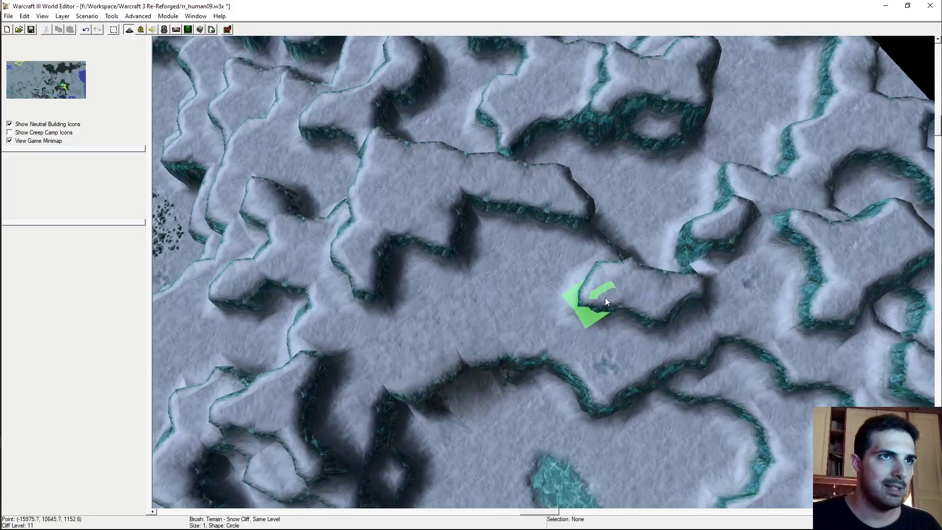
right_click_drag(592, 322, 609, 275)
mouse_move(576, 256)
left_mouse_down()
mouse_move(598, 279)
mouse_move(576, 304)
left_mouse_up()
mouse_move(576, 279)
right_mouse_down("ctrl")
mouse_move(525, 186)
mouse_move(551, 217)
mouse_move(530, 265)
mouse_move(853, 187)
right_mouse_up("ctrl")
Cut into the promontory east of the cave with Decrease One, then try widening its tip and undo that
left_click(876, 196)
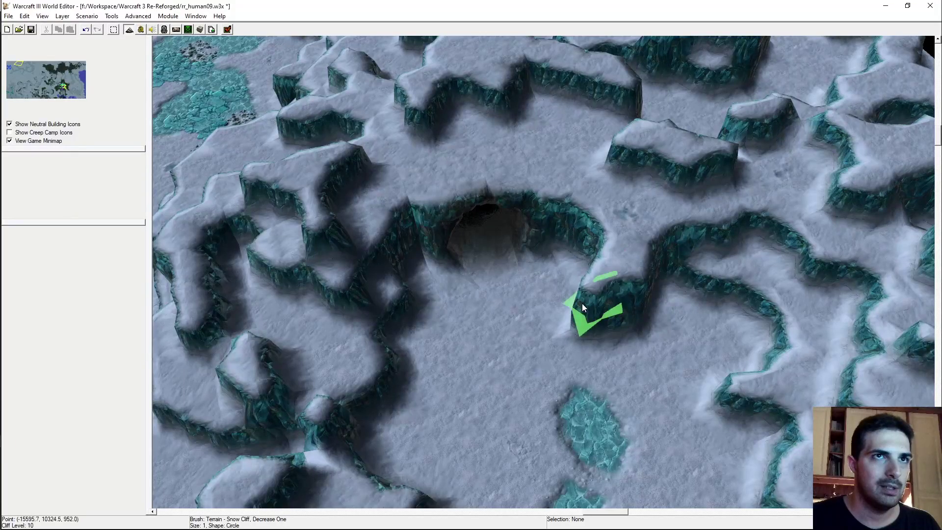
left_click(610, 257)
right_click_drag(610, 258, 636, 325, "ctrl")
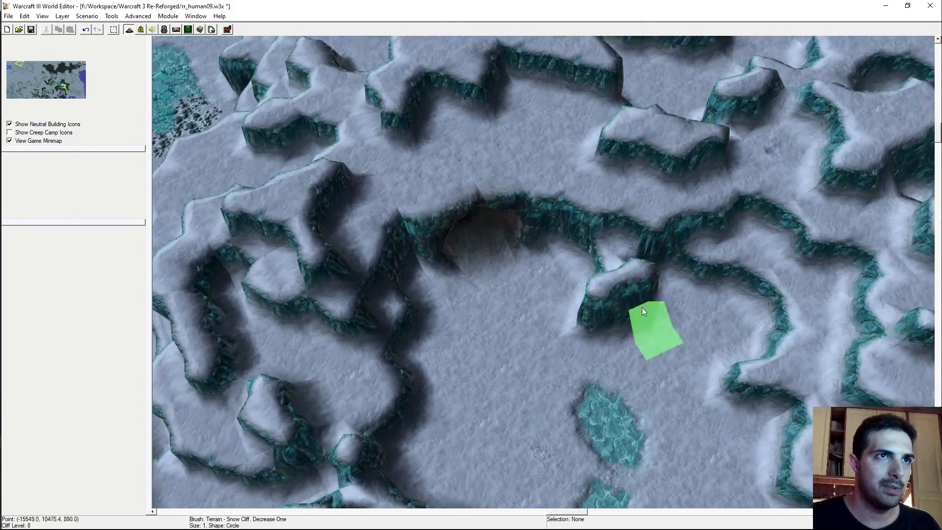
left_click(859, 197)
left_click(692, 285)
left_click(667, 317)
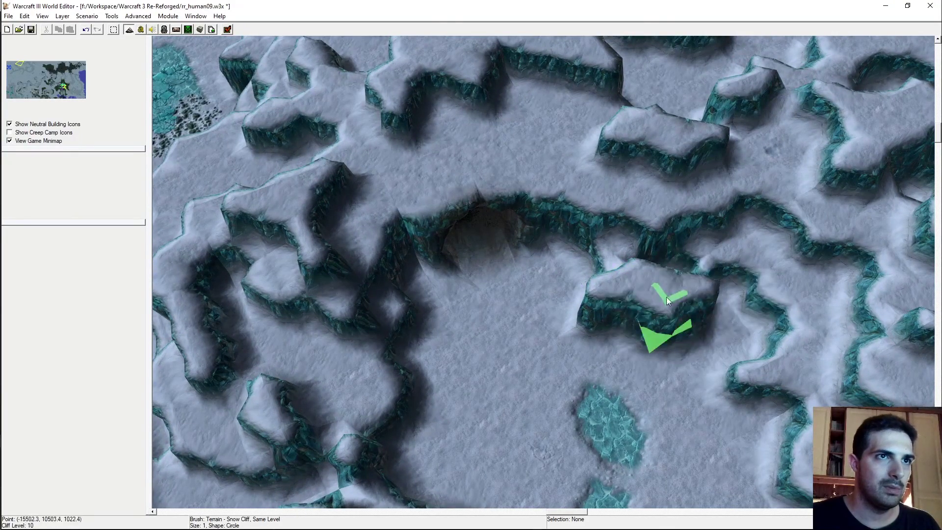
right_click_drag(663, 304, 650, 324, "ctrl")
key("ctrl+z")
key("ctrl+z")
Widen the promontory east of the cave at the same level and lower part of its southern side by one
left_click(668, 316)
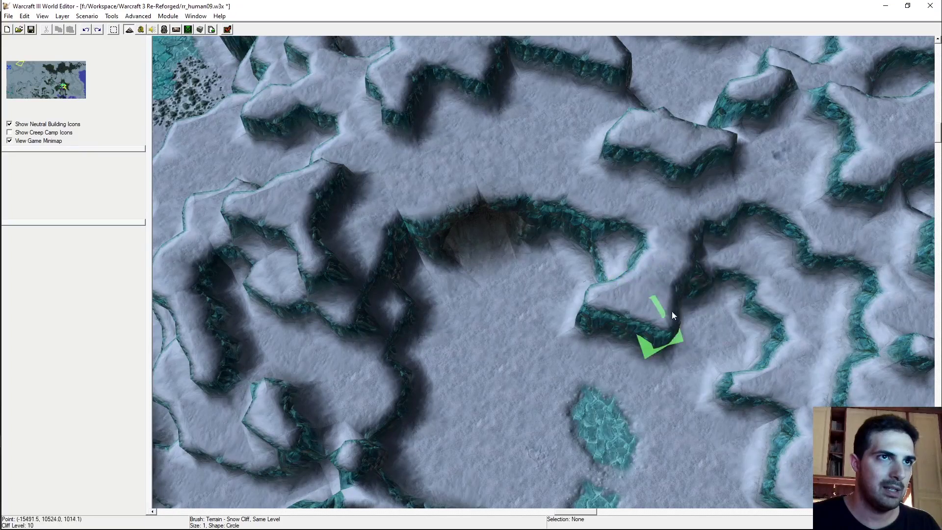
left_click(689, 282)
left_click(855, 200)
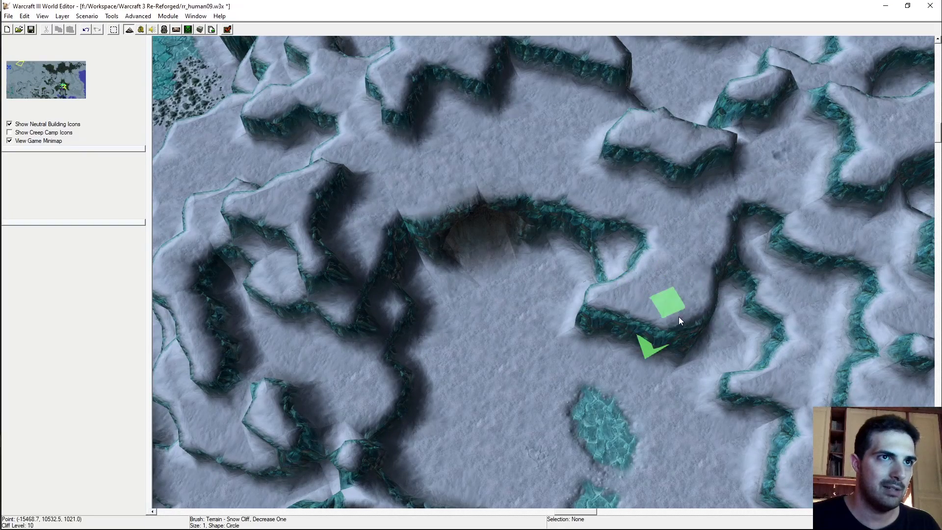
left_click(679, 317)
right_click_drag(709, 361, 702, 306)
right_click_drag(654, 273, 705, 259, "ctrl")
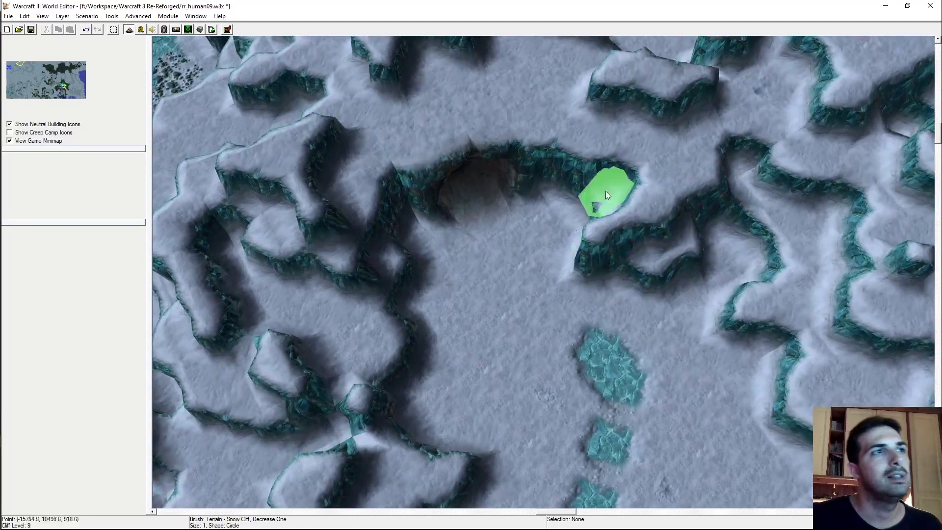
Examine the ground pathing around the cave opening and the reshaped cliffs
right_click_drag(603, 210, 688, 221)
left_click(863, 193)
right_click_drag(678, 270, 670, 276)
key("p")
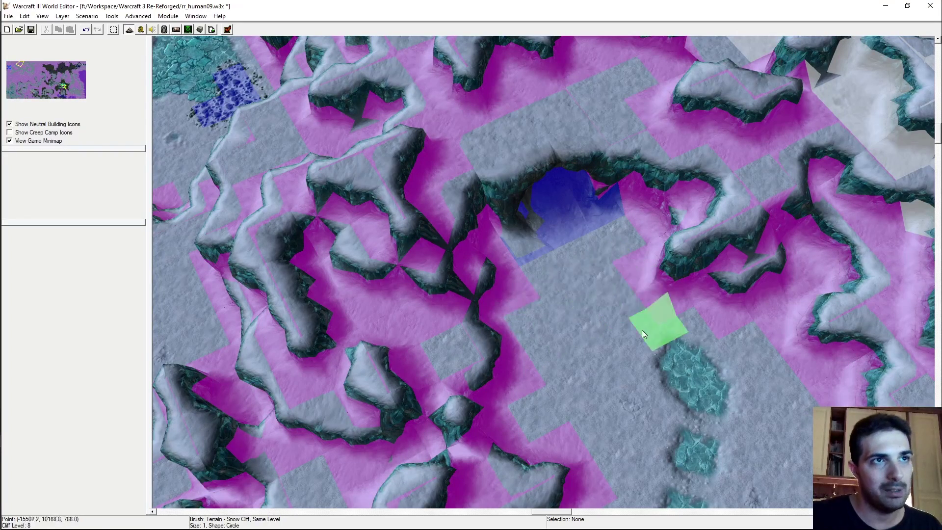
right_click_drag(517, 269, 528, 313)
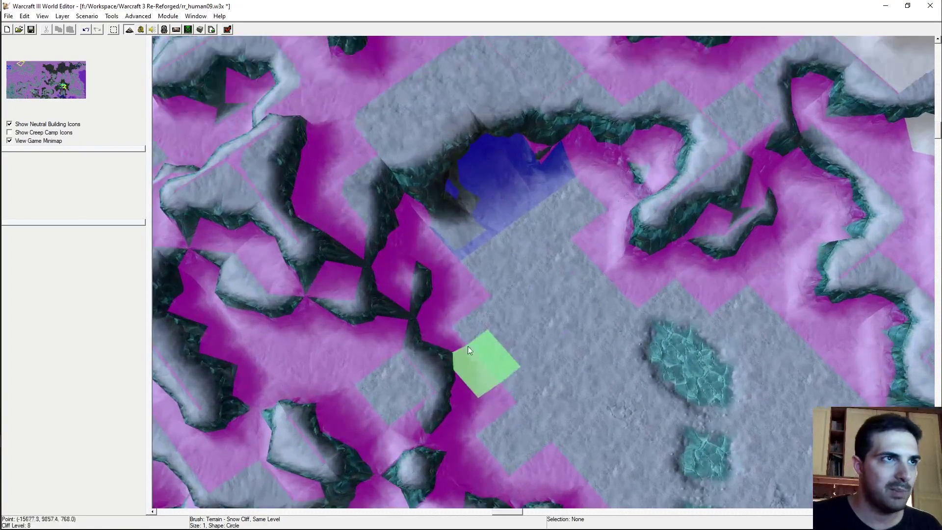
scroll(514, 313, "up", 2)
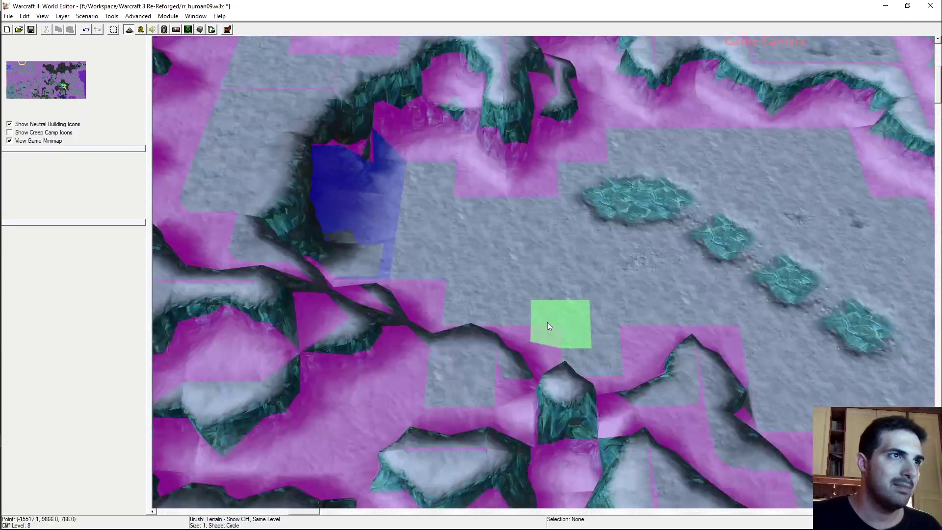
key("p")
Merge the broken ledges southwest of the cave into a broader shelf with the Same Level Snow Cliff brush
left_click_drag(425, 283, 426, 248)
mouse_move(426, 248)
right_mouse_down("ctrl")
mouse_move(416, 180)
mouse_move(396, 230)
right_mouse_up("ctrl")
left_click_drag(365, 191, 340, 233)
left_click_drag(370, 164, 347, 118)
right_click_drag(347, 118, 351, 194, "ctrl")
left_click_drag(302, 93, 354, 168)
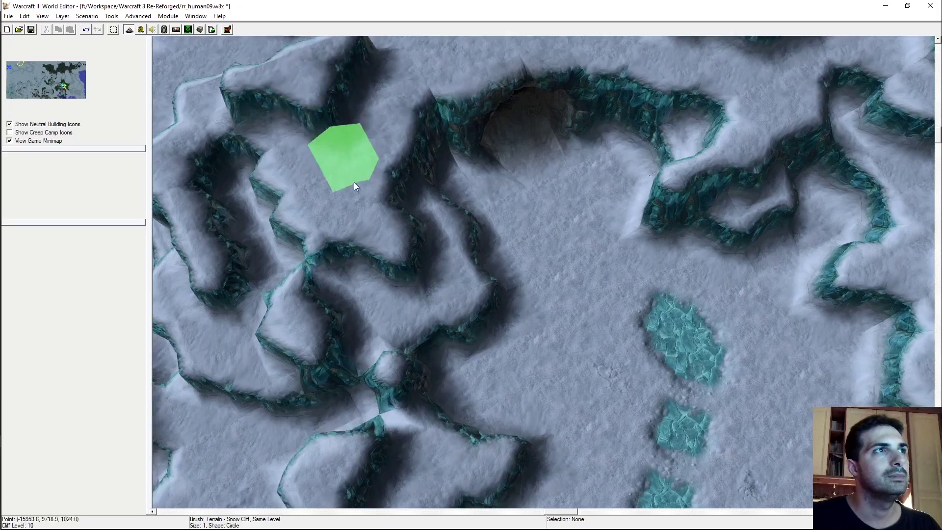
Level the higher ground west of the cave wall and refine the neighbouring cliff edges
right_click_drag(354, 167, 436, 275)
left_click_drag(403, 293, 514, 392)
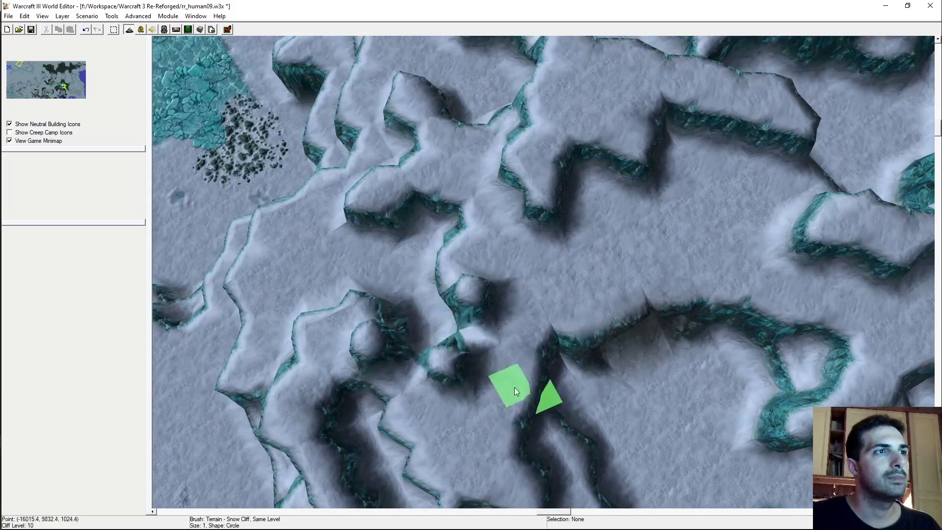
right_click_drag(514, 391, 422, 263)
mouse_move(422, 263)
left_mouse_down()
mouse_move(453, 226)
mouse_move(470, 255)
mouse_move(425, 246)
left_mouse_up()
mouse_move(391, 267)
right_mouse_down()
mouse_move(428, 230)
mouse_move(423, 218)
right_mouse_up()
right_click_drag(379, 268, 444, 309)
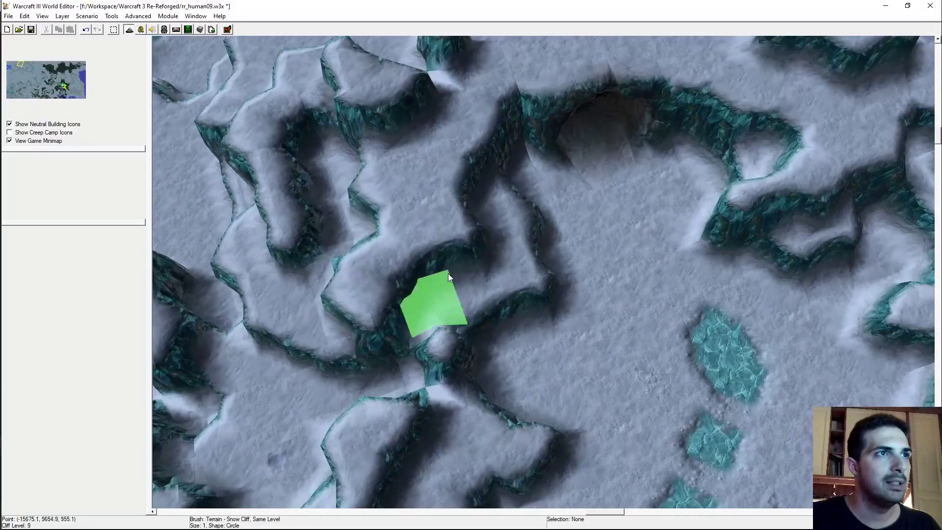
Check the pathing and split the ledge southwest of the cave into small stepped outcrops, including with Increase One
mouse_move(497, 265)
right_mouse_down()
mouse_move(481, 273)
mouse_move(537, 284)
right_mouse_up()
key("p")
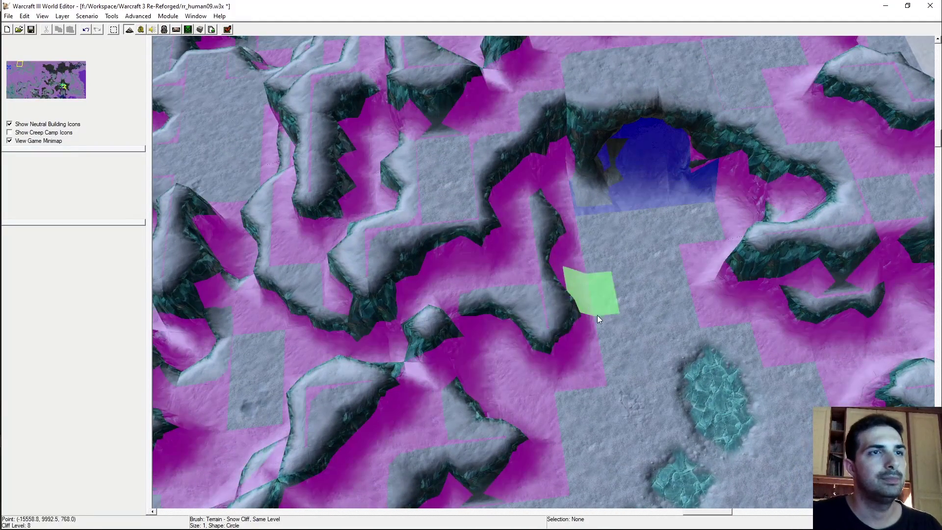
left_click(569, 282)
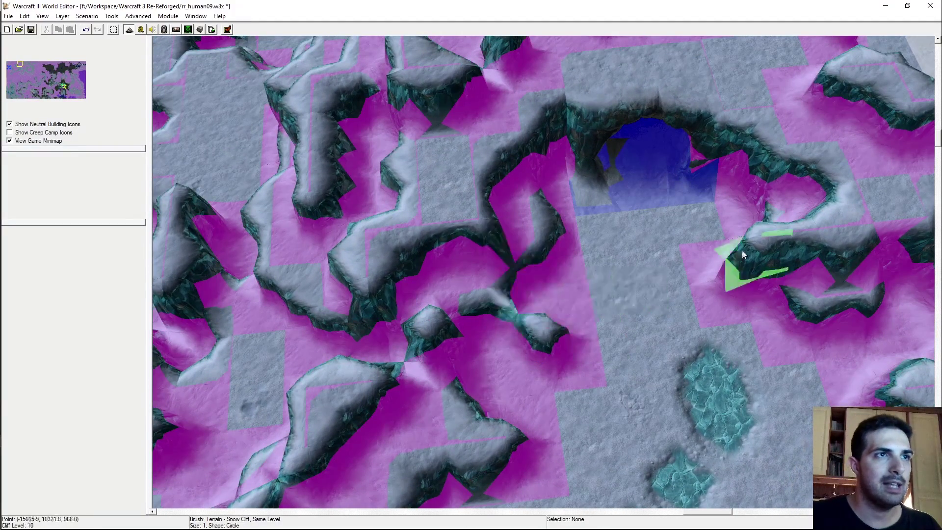
left_click(879, 193)
key("ctrl+z")
left_click(540, 288)
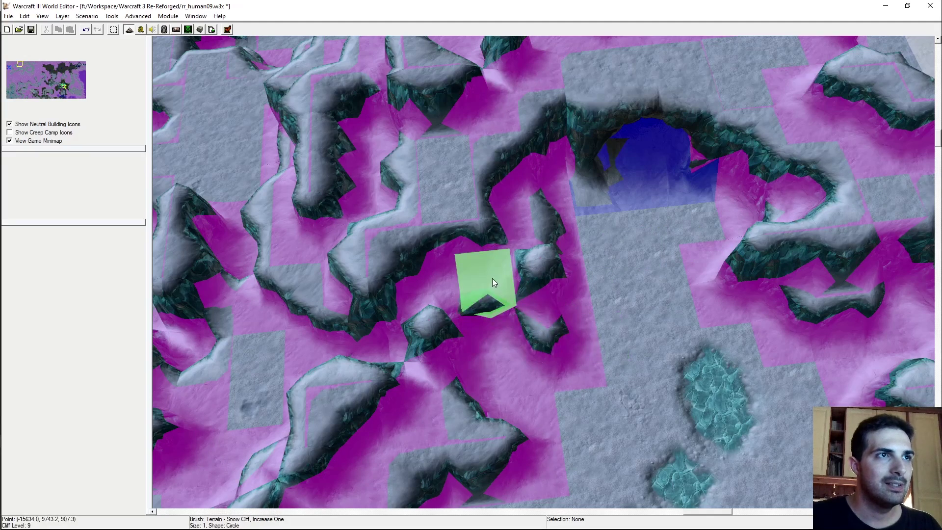
left_click(493, 278)
key("p")
left_click(466, 242)
left_click(501, 273)
Notch the promontory east of the cave with the Snow Cliff brush to make its outline more irregular
mouse_move(672, 261)
right_mouse_down("ctrl")
mouse_move(584, 273)
mouse_move(473, 319)
right_mouse_up("ctrl")
right_click_drag(539, 300, 590, 335)
key("space")
mouse_move(598, 284)
right_mouse_down()
mouse_move(617, 306)
mouse_move(616, 288)
right_mouse_up()
left_click(806, 195)
mouse_move(593, 220)
right_mouse_down("ctrl")
mouse_move(567, 264)
mouse_move(599, 342)
right_mouse_up("ctrl")
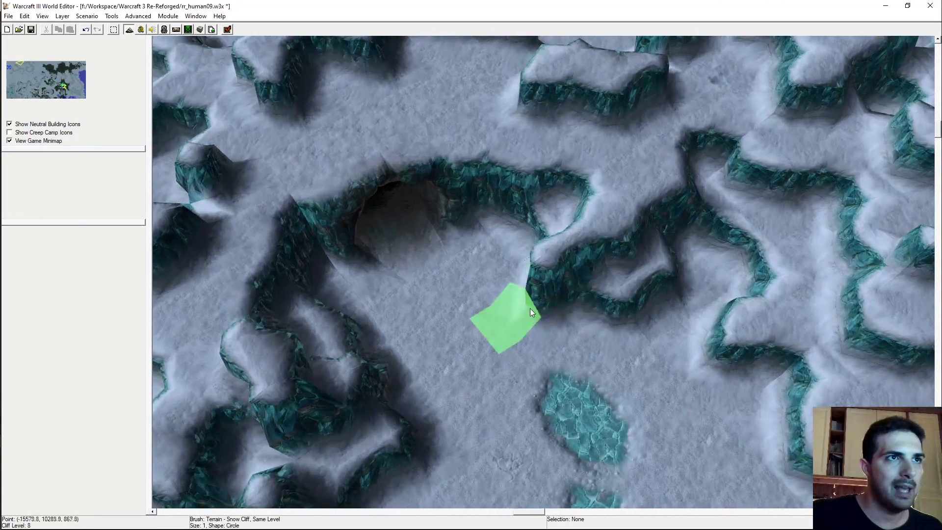
left_click(849, 201)
left_click(622, 285)
right_click_drag(622, 285, 730, 262, "ctrl")
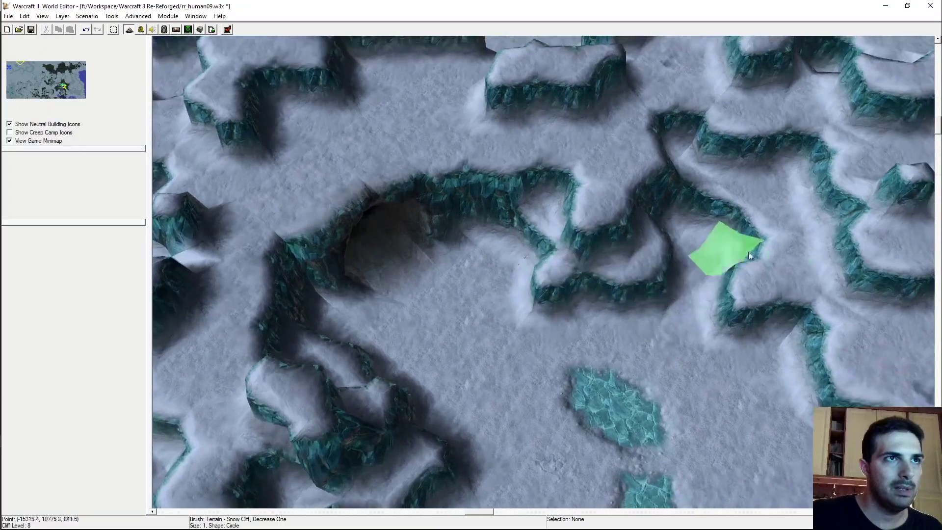
Reshape the ledges northeast of the cave with the Same Level Snow Cliff brush, extending the small plateau toward the southeast
left_click(865, 196)
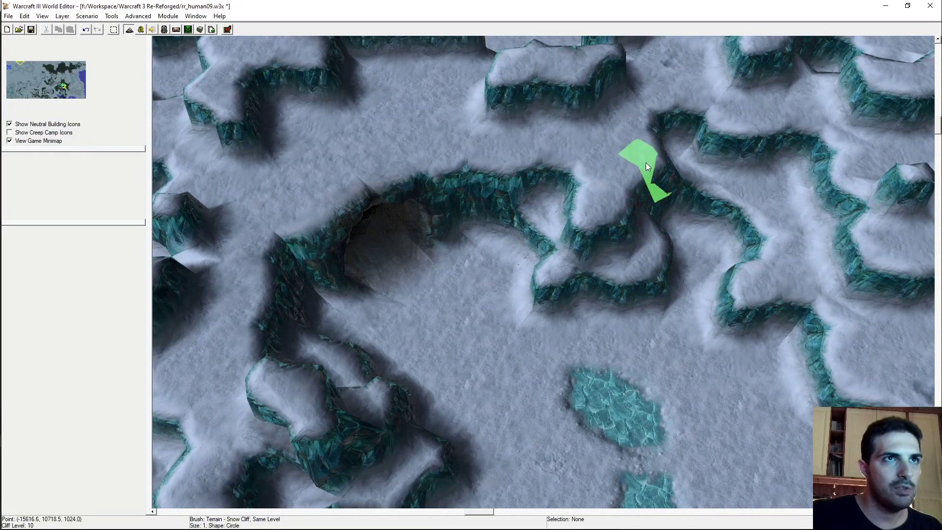
left_click_drag(667, 192, 664, 201)
right_click_drag(589, 258, 643, 275, "ctrl")
left_click_drag(712, 146, 681, 155)
key("Up")
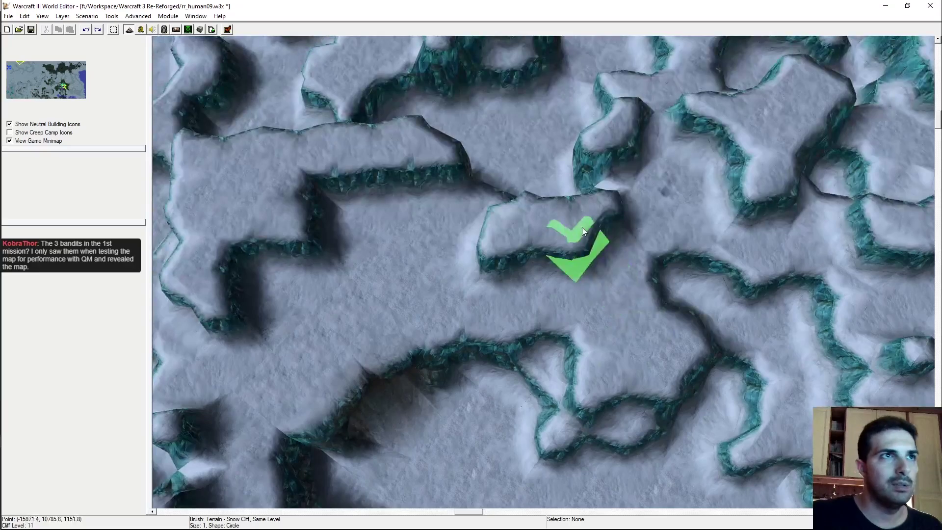
right_click_drag(563, 262, 592, 332)
Notch the long plateau north of the cave and split it into two irregular outcrops with the Same Level Snow Cliff brush
left_click_drag(457, 227, 446, 258)
right_click_drag(446, 258, 563, 193)
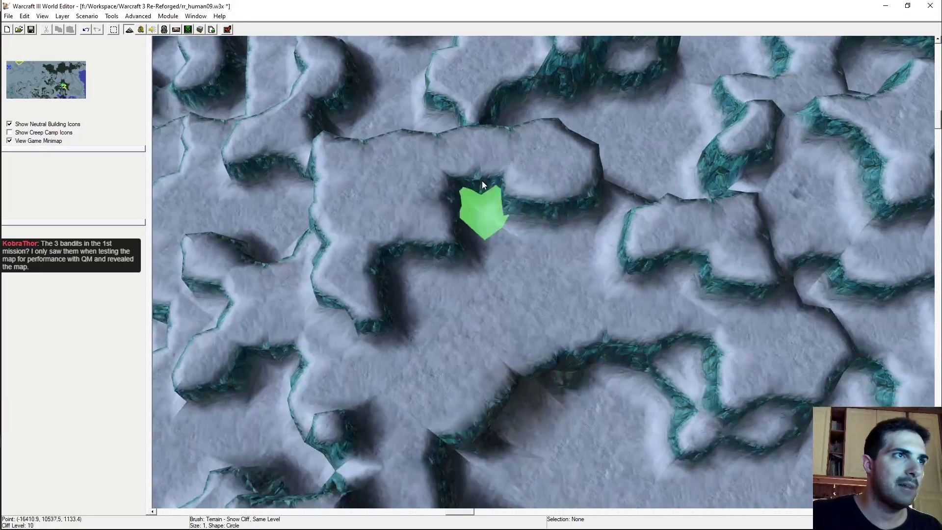
right_click_drag(385, 144, 441, 216)
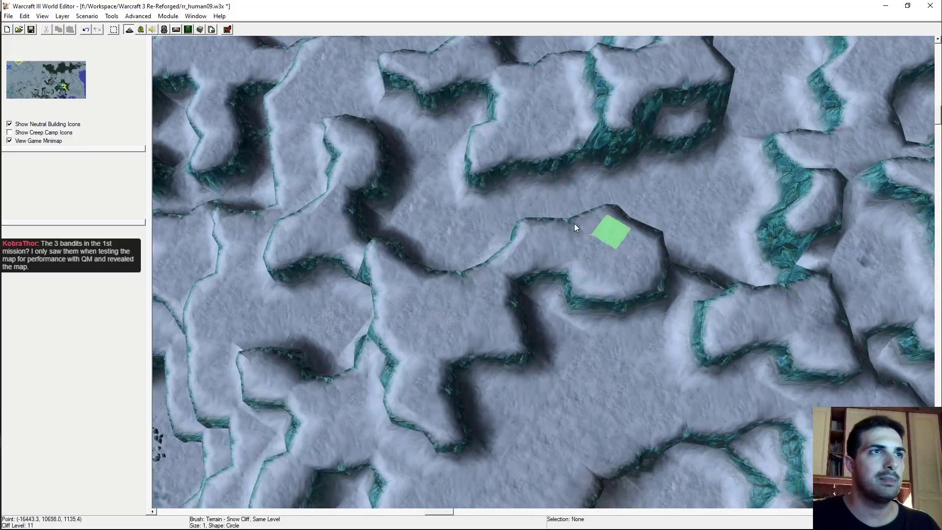
mouse_move(561, 194)
left_mouse_down()
mouse_move(532, 181)
mouse_move(526, 231)
mouse_move(510, 208)
left_mouse_up()
right_click_drag(508, 204, 501, 206)
left_click_drag(596, 197, 561, 208)
mouse_move(602, 240)
right_mouse_down()
mouse_move(602, 177)
mouse_move(668, 148)
mouse_move(471, 270)
mouse_move(509, 326)
right_mouse_up()
right_click_drag(450, 278, 514, 201)
right_click_drag(496, 171, 892, 182, "ctrl")
Raise the flat ground above and behind the cave with a size 3 circular Raise brush
left_click(832, 269)
left_click(855, 304)
right_click_drag(530, 180, 480, 204, "ctrl")
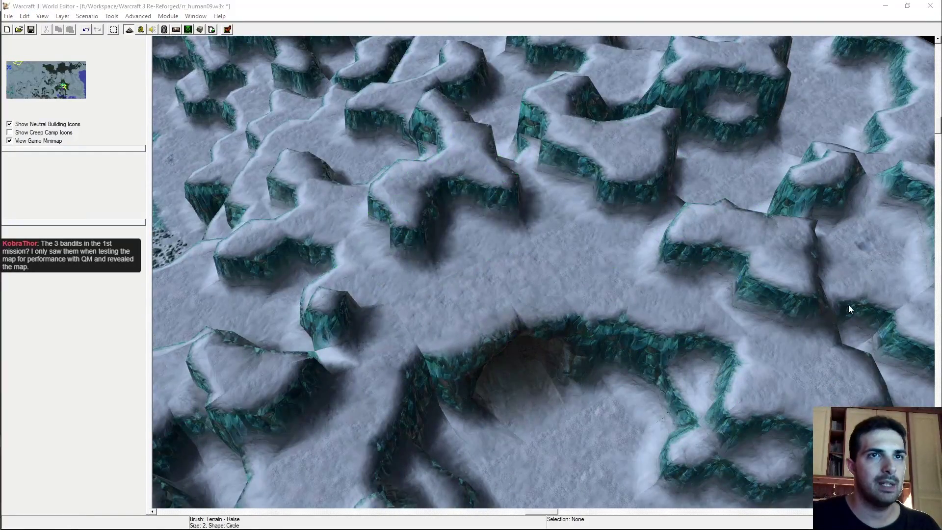
mouse_move(670, 203)
right_mouse_down("ctrl")
mouse_move(511, 224)
mouse_move(591, 133)
mouse_move(591, 142)
right_mouse_up("ctrl")
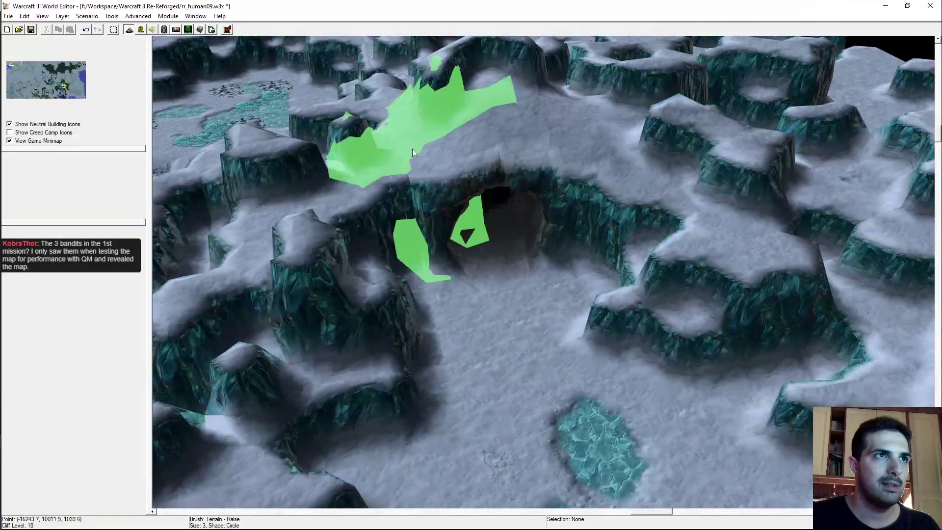
mouse_move(479, 179)
right_mouse_down("ctrl")
mouse_move(704, 195)
mouse_move(446, 189)
right_mouse_up("ctrl")
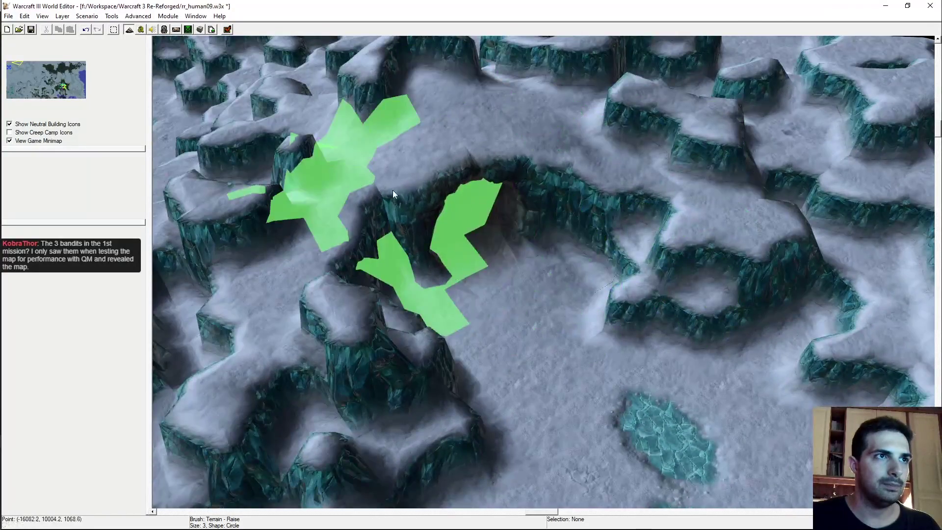
right_click_drag(384, 186, 515, 211, "ctrl")
mouse_move(582, 322)
right_mouse_down("ctrl")
mouse_move(671, 142)
mouse_move(614, 235)
right_mouse_up("ctrl")
mouse_move(319, 115)
right_mouse_down("ctrl")
mouse_move(442, 231)
mouse_move(377, 309)
mouse_move(553, 164)
right_mouse_up("ctrl")
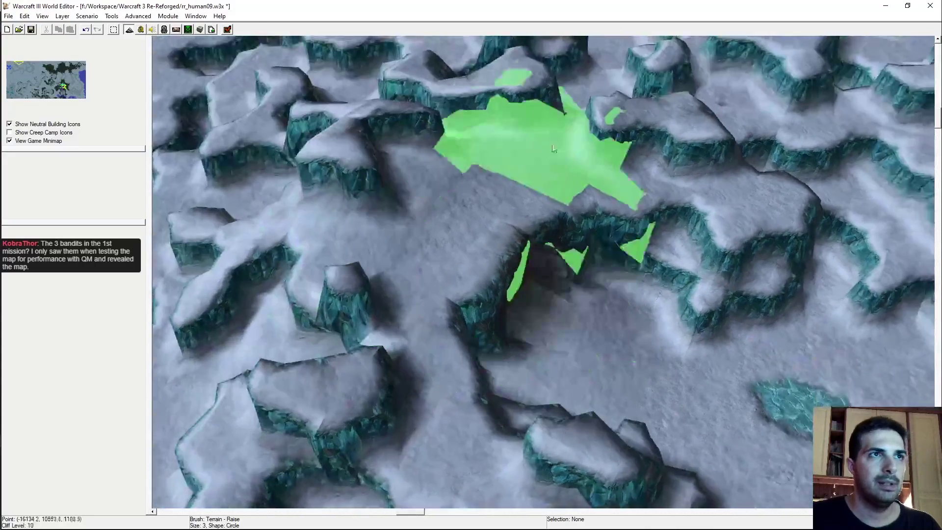
right_click_drag(855, 201, 627, 167, "ctrl")
Smooth the ground above the cave with the size 3 Smooth brush, and return to terrain selection
left_click(863, 298)
mouse_move(555, 162)
left_mouse_down()
mouse_move(419, 157)
mouse_move(663, 183)
left_mouse_up()
mouse_move(663, 183)
right_mouse_down()
mouse_move(323, 99)
mouse_move(690, 190)
right_mouse_up()
mouse_move(471, 159)
right_mouse_down()
mouse_move(517, 184)
mouse_move(585, 160)
right_mouse_up()
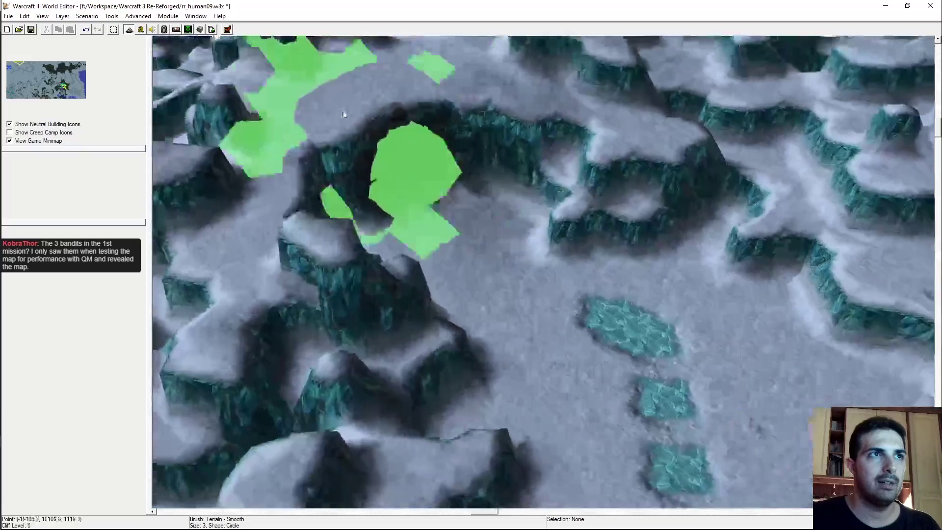
key("space")
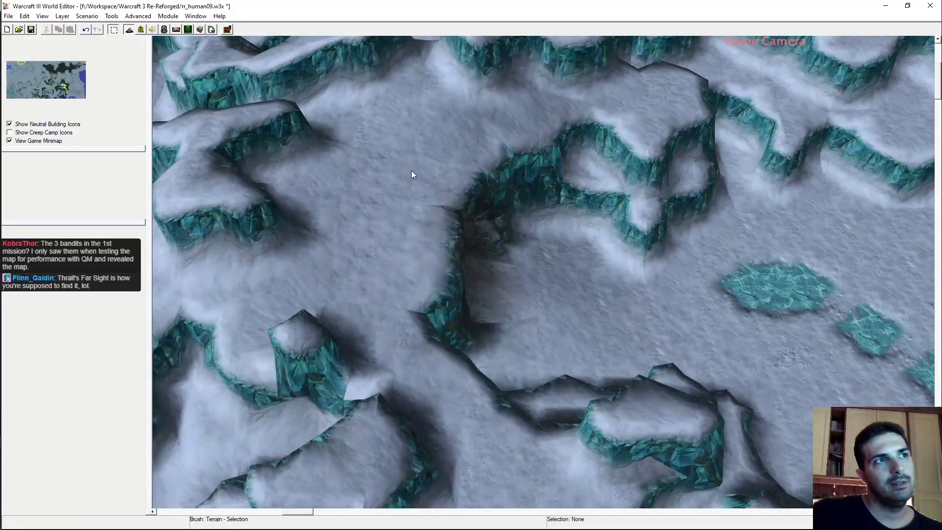
Examine the reshaped cave area, the icy fields to the east and the starting area in the map's northwest corner
mouse_move(646, 180)
right_mouse_down()
mouse_move(595, 195)
mouse_move(479, 206)
right_mouse_up()
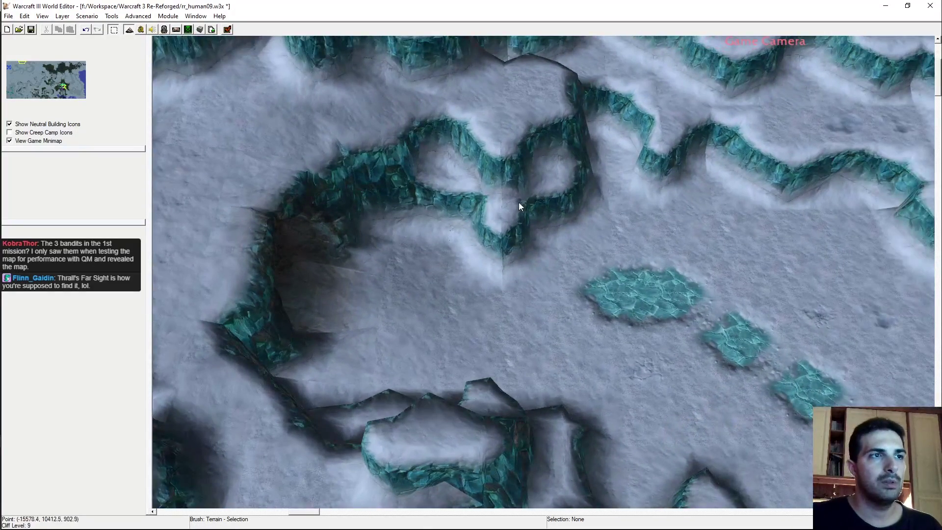
mouse_move(569, 199)
right_mouse_down("ctrl")
mouse_move(505, 178)
mouse_move(610, 89)
mouse_move(600, 192)
mouse_move(584, 207)
right_mouse_up("ctrl")
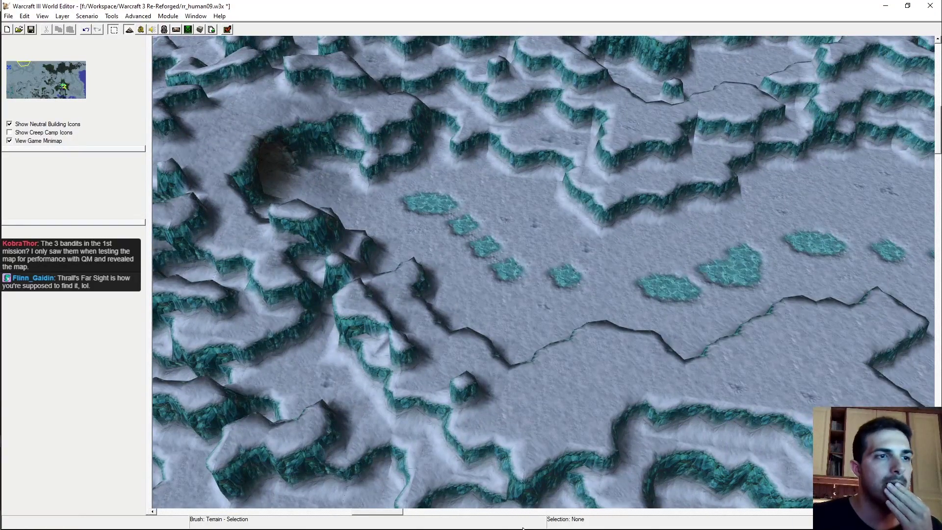
scroll(529, 203, "down", 3)
right_click_drag(530, 203, 542, 163)
right_click_drag(432, 285, 674, 242)
mouse_move(363, 199)
right_mouse_down()
mouse_move(470, 205)
mouse_move(539, 239)
mouse_move(623, 256)
right_mouse_up()
right_click_drag(479, 208, 591, 237)
right_click_drag(334, 222, 533, 251)
mouse_move(438, 246)
right_mouse_down()
mouse_move(514, 240)
mouse_move(503, 205)
mouse_move(403, 100)
right_mouse_up()
right_click_drag(746, 245, 259, 222)
mouse_move(815, 170)
right_mouse_down()
mouse_move(524, 211)
mouse_move(323, 261)
mouse_move(452, 236)
mouse_move(437, 232)
mouse_move(394, 267)
mouse_move(430, 272)
mouse_move(399, 272)
mouse_move(459, 260)
mouse_move(421, 273)
mouse_move(429, 279)
right_mouse_up()
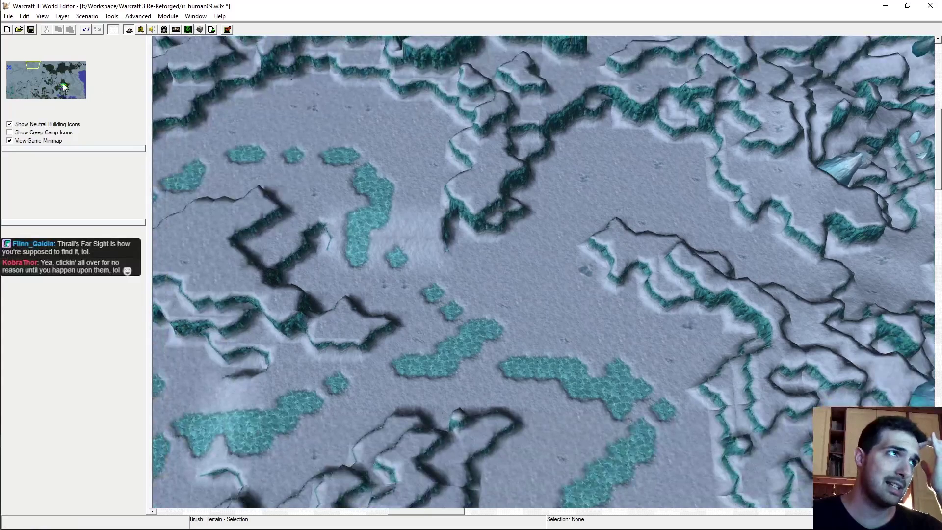
left_click(11, 70)
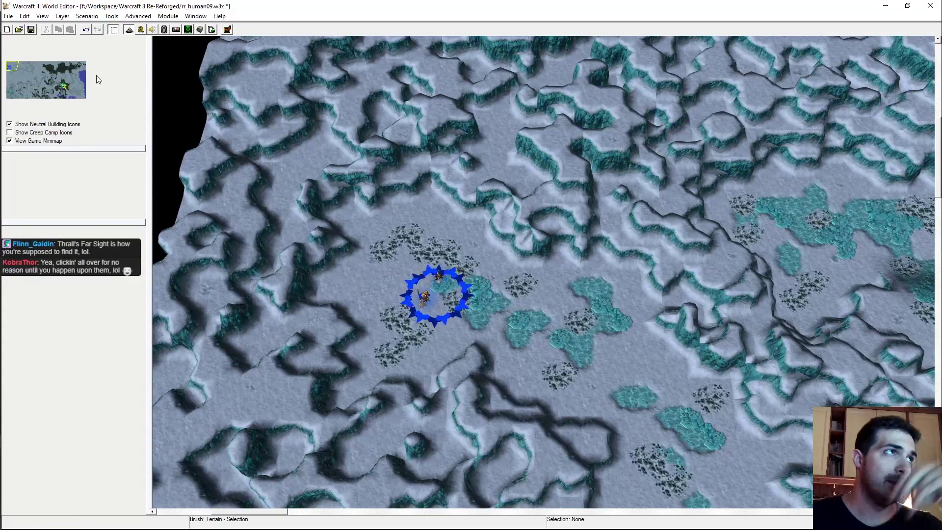
Save the rr_human09 map
left_click(31, 30)
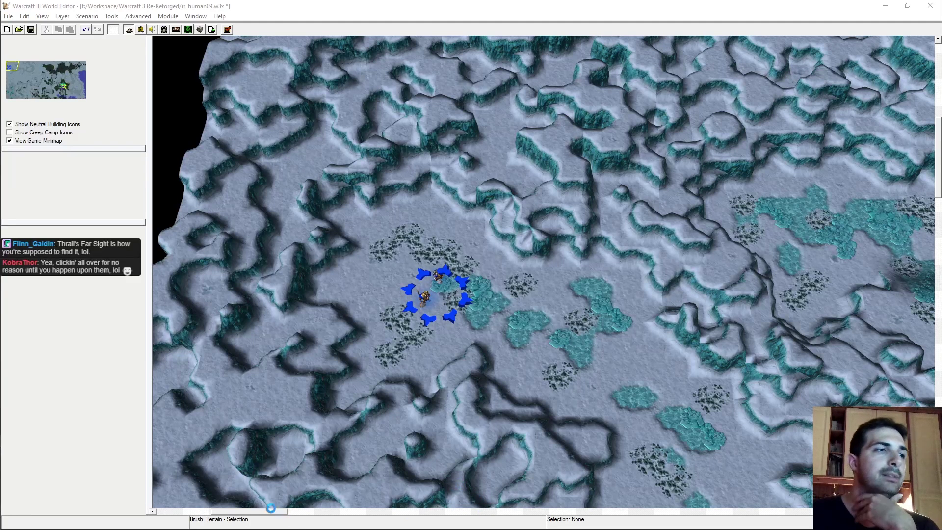
left_click(240, 528)
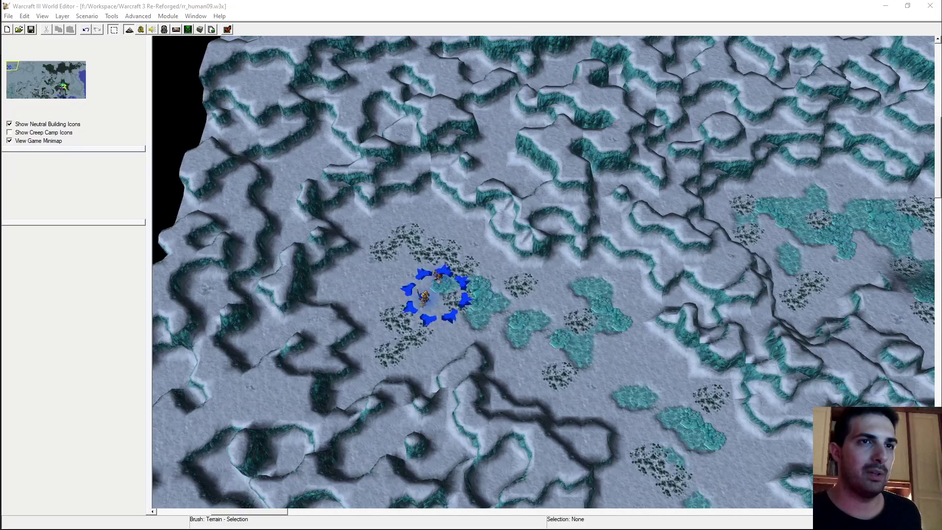
scroll(549, 231, "down", 5)
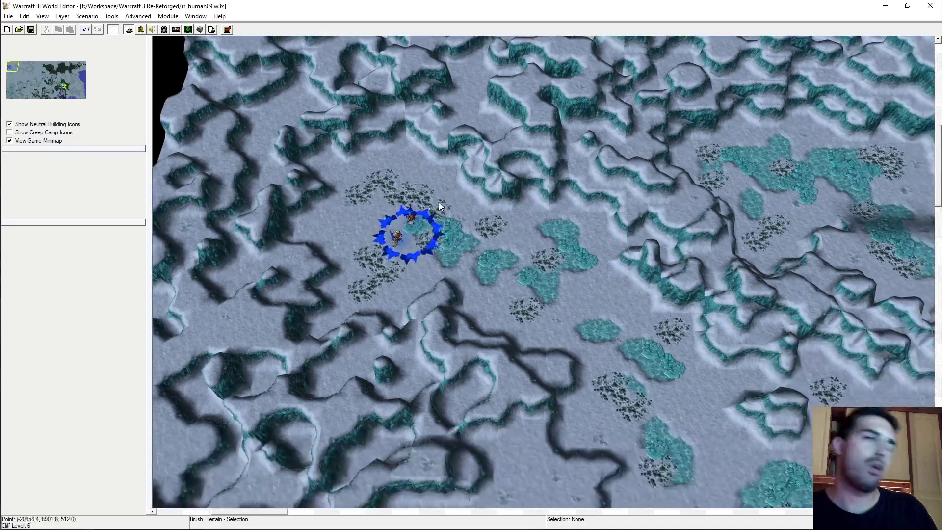
right_click_drag(603, 310, 542, 281)
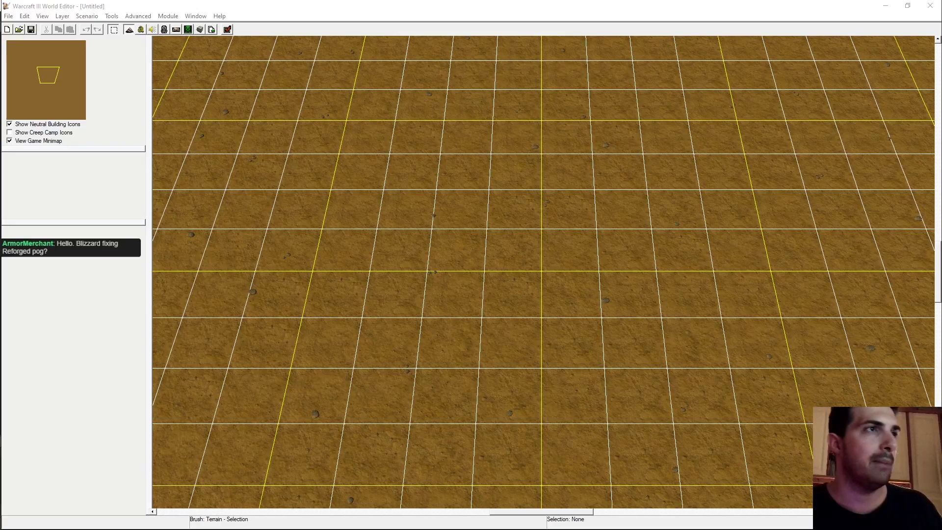
Switch to Plastic SCM and view the earliest branches in the Branch Explorer
key("alt+Tab")
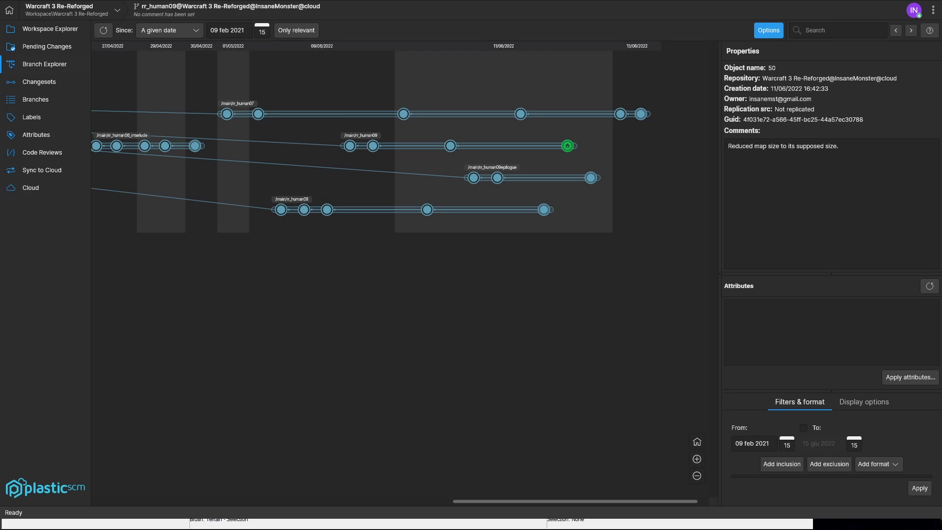
key("alt+Tab")
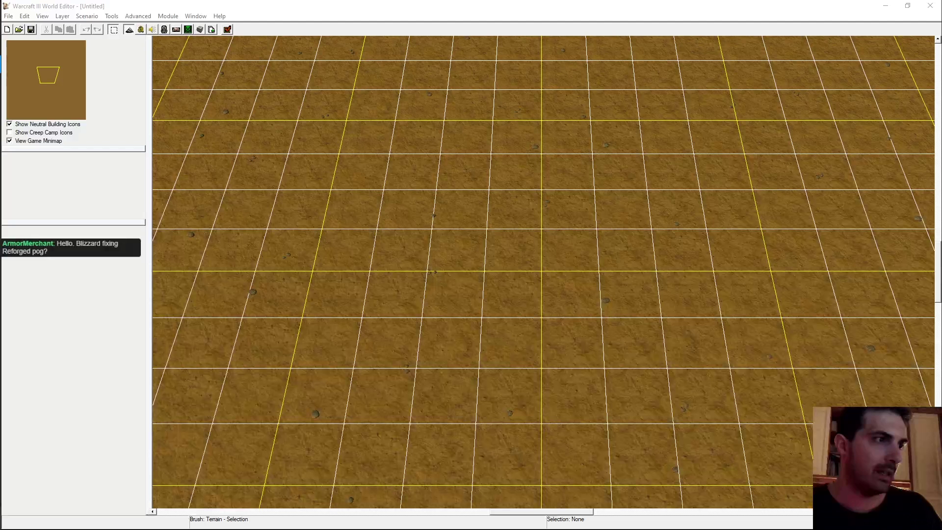
key("alt+Tab")
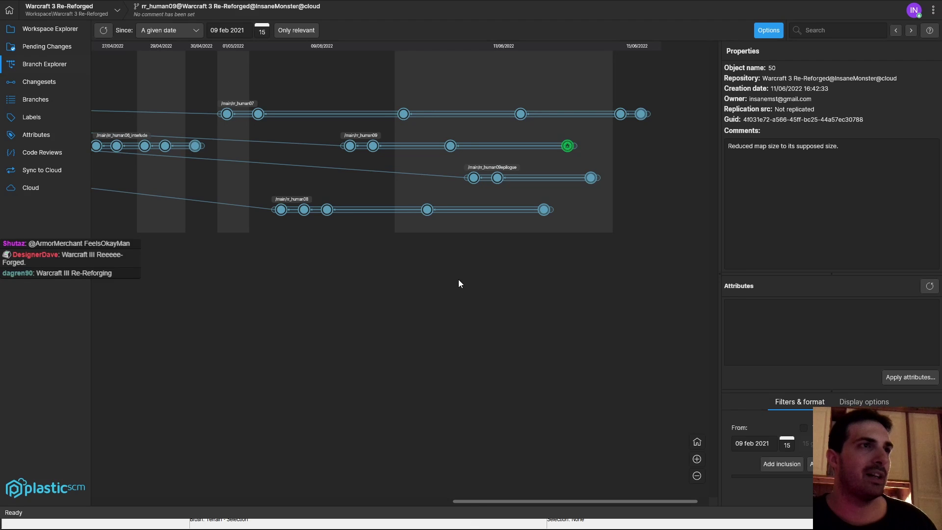
left_click_drag(432, 249, 640, 333)
left_click_drag(334, 260, 622, 331)
left_click_drag(343, 270, 669, 334)
left_click_drag(314, 273, 383, 288)
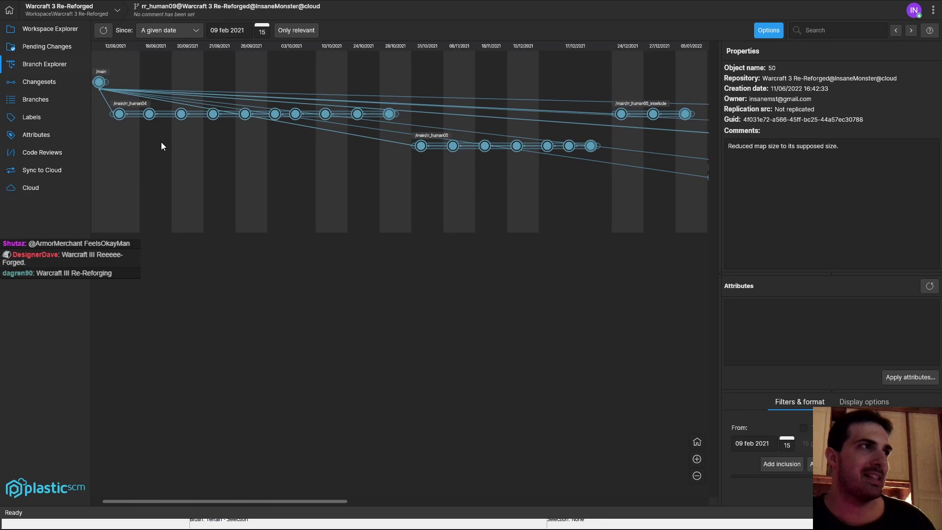
Inspect the properties of the main, rr_human04 and rr_human05 branches
left_click(106, 84)
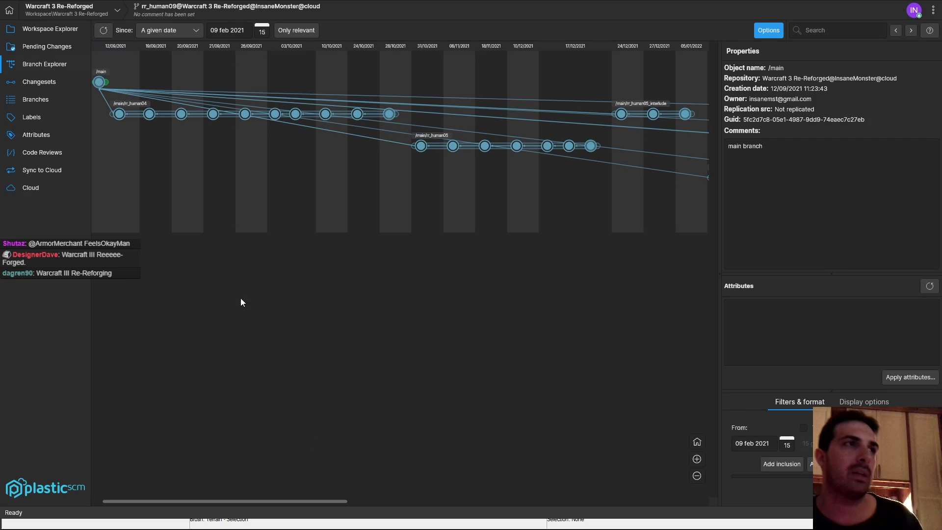
left_click(398, 115)
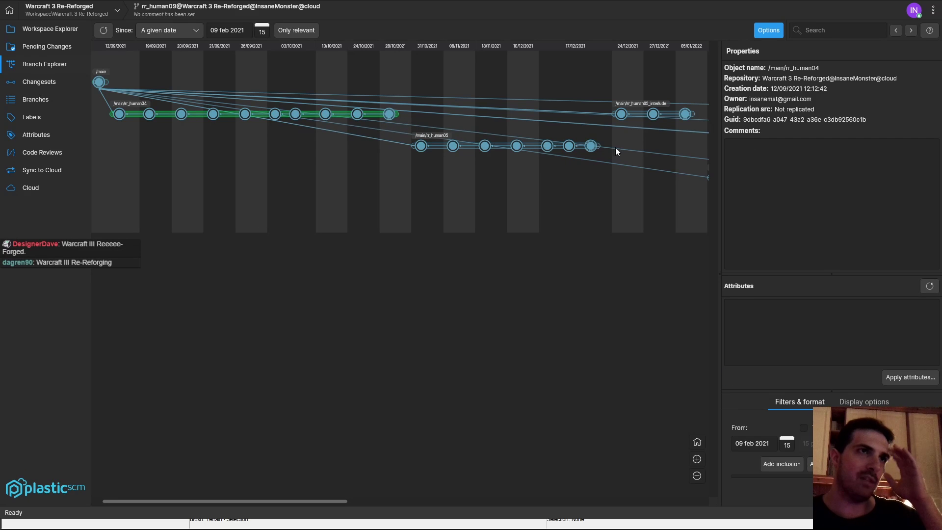
left_click(597, 146)
Inspect the rr_human09 branch and read the comments of its four changesets in order
left_click_drag(321, 502, 698, 481)
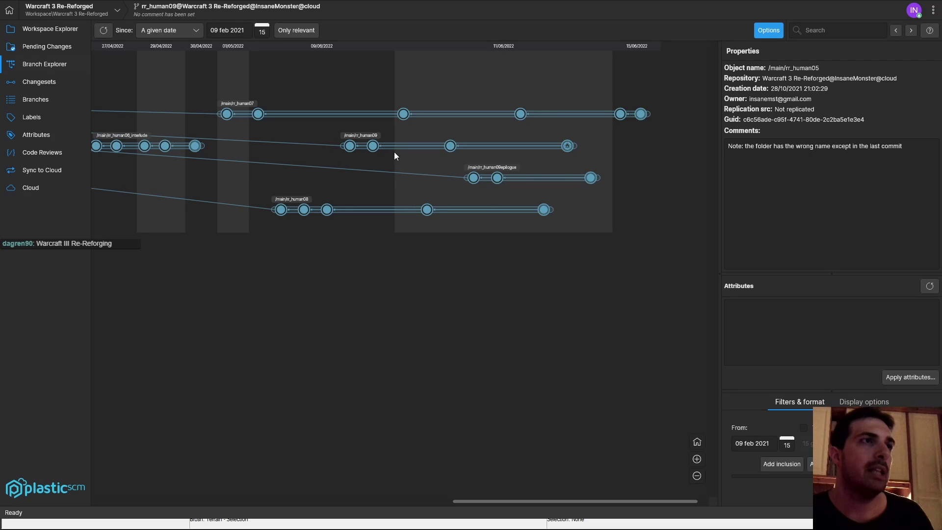
left_click(575, 146)
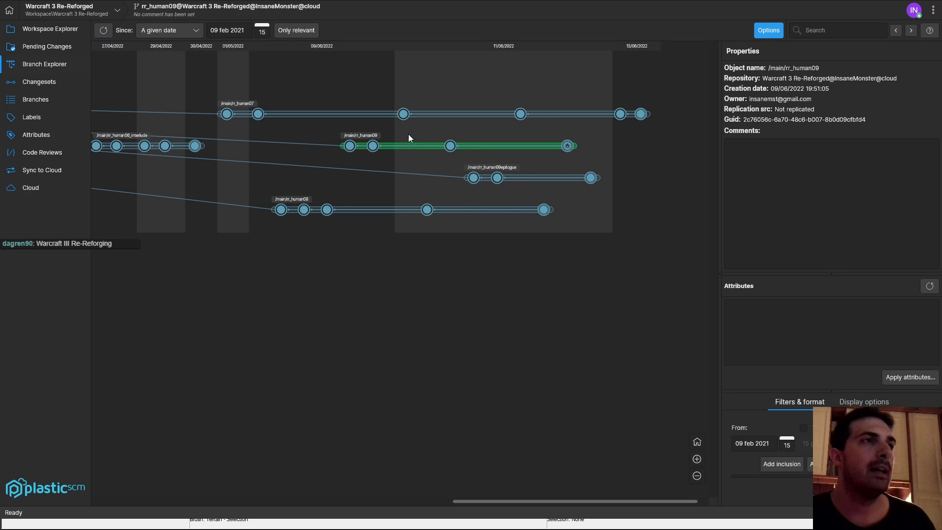
scroll(388, 137, "up", 5, "ctrl")
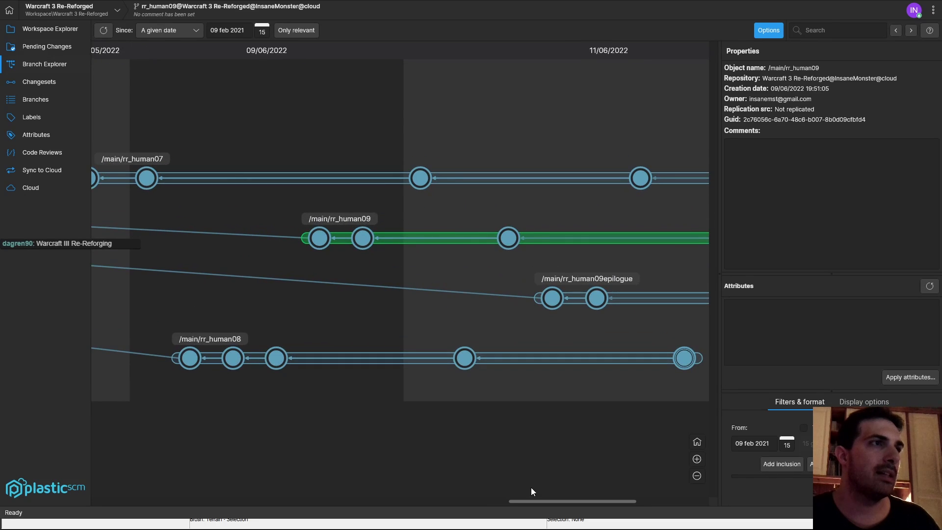
left_click_drag(524, 502, 547, 501)
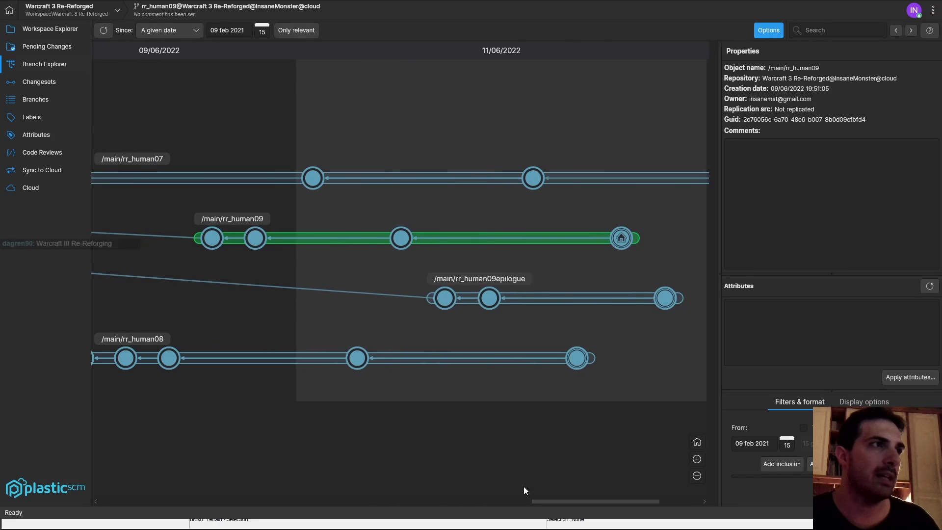
left_click(212, 238)
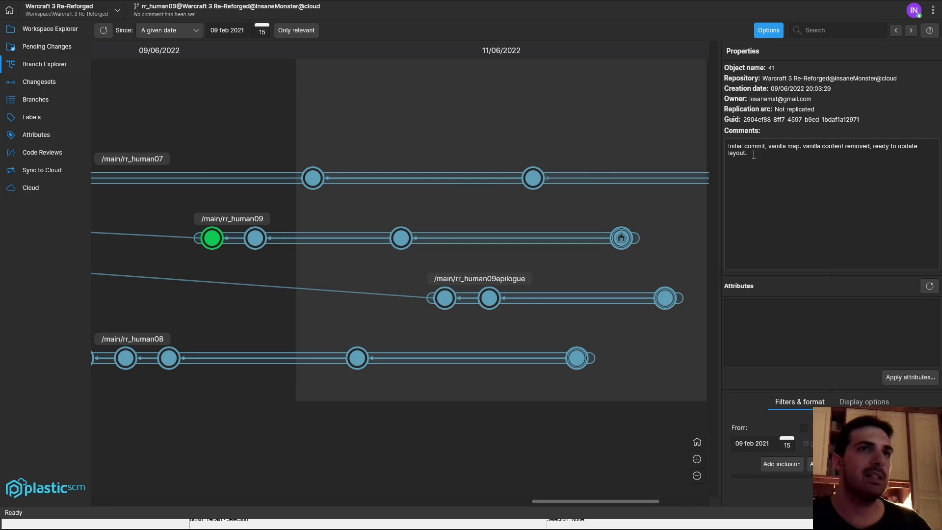
left_click(255, 238)
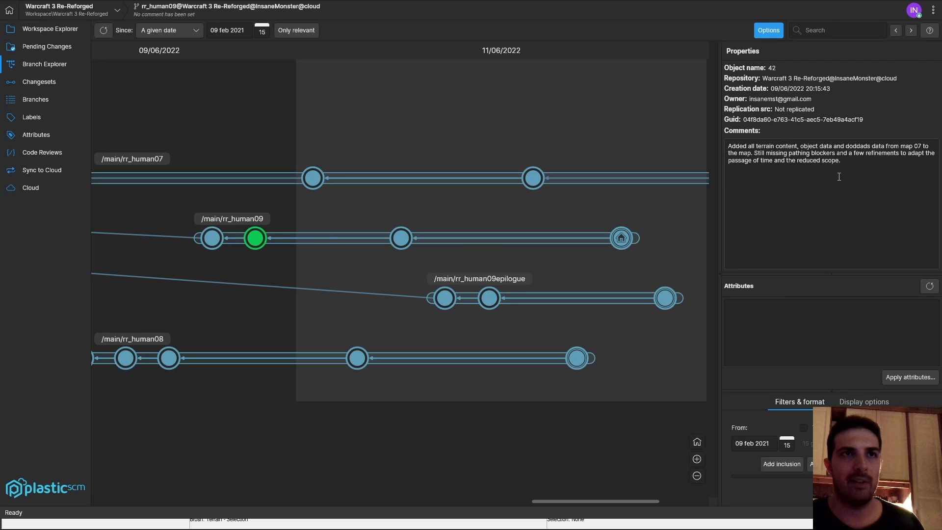
left_click(401, 239)
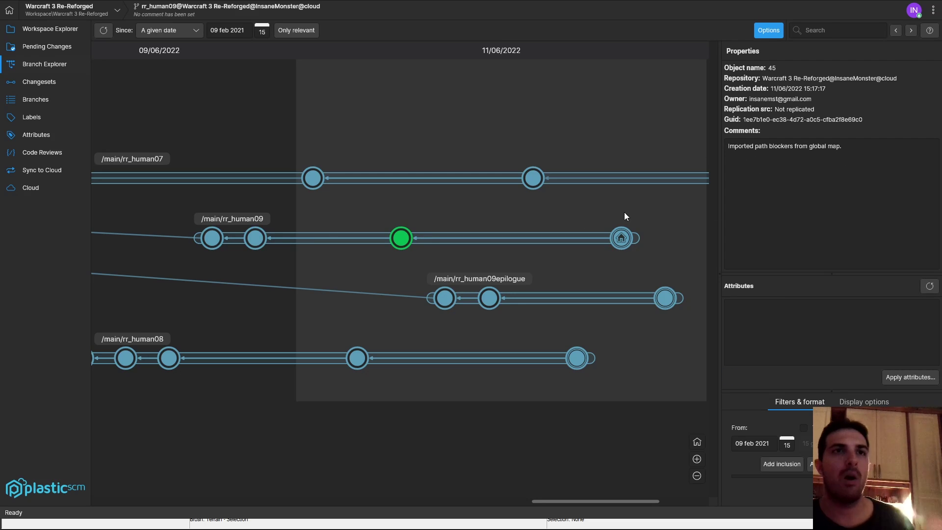
left_click(621, 239)
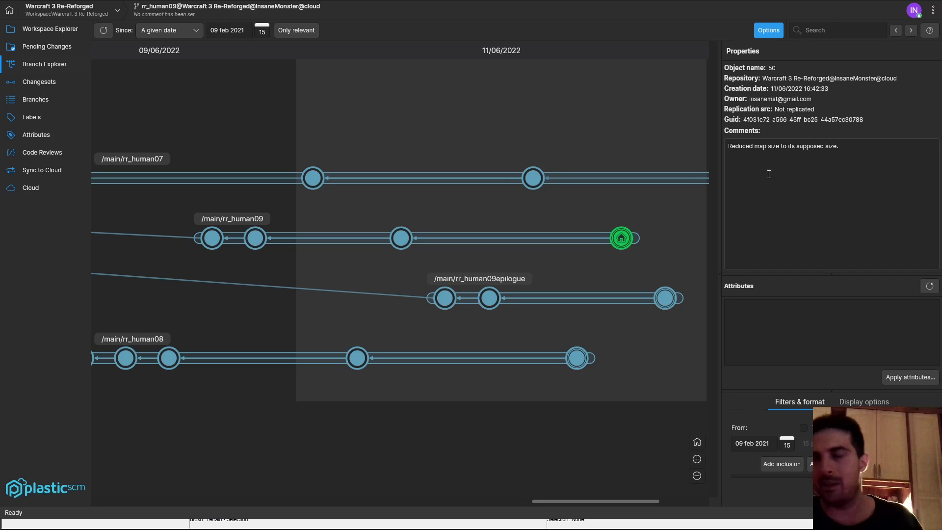
View the workspace's pending changes and show the differences of the first changed deDE codex file
left_click(48, 46)
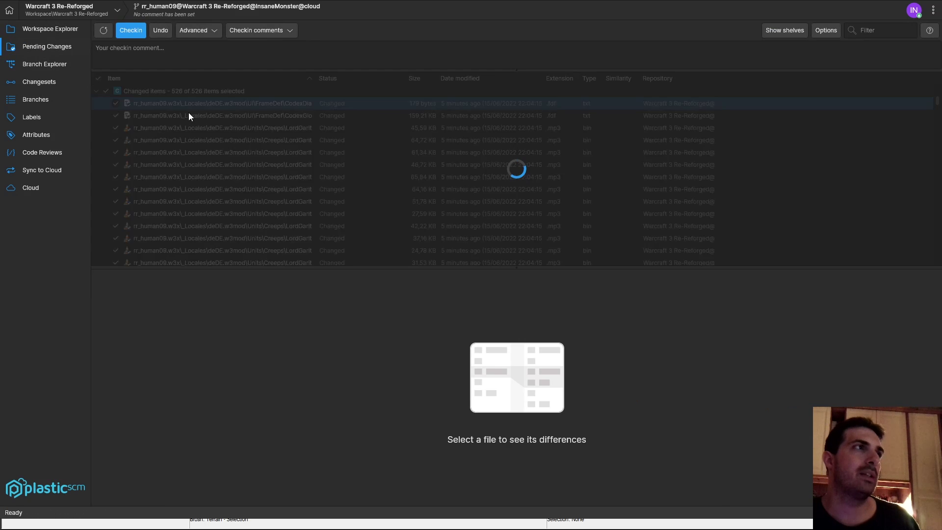
left_click(128, 104)
left_click(96, 92)
left_click(96, 92)
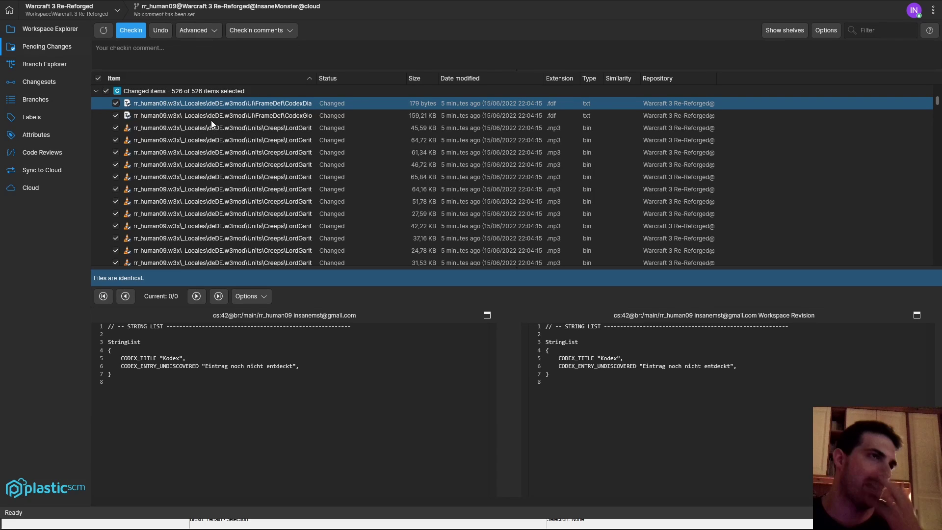
Look through the list of changed rr_human09 items, from the locale sound files to the imported assets, unit models and war3map files
scroll(510, 197, "down", 20)
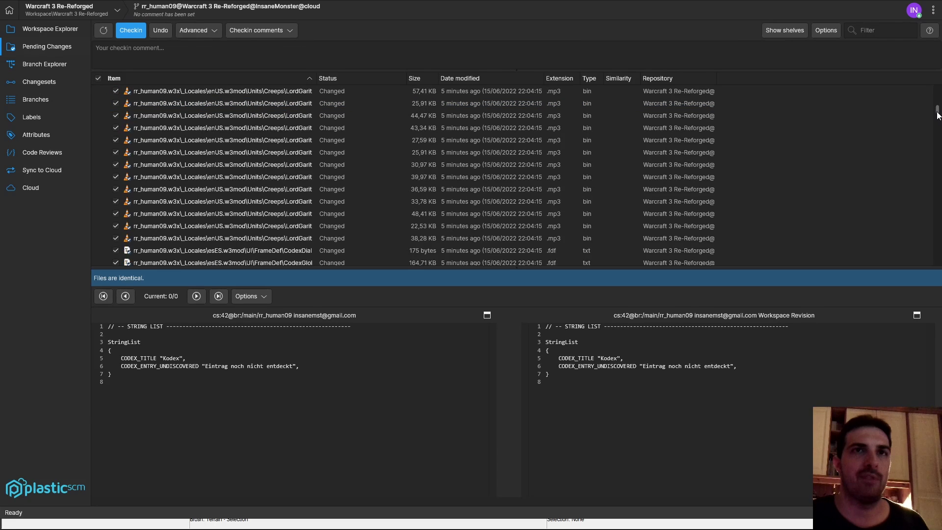
scroll(510, 197, "down", 20)
scroll(511, 197, "up", 20)
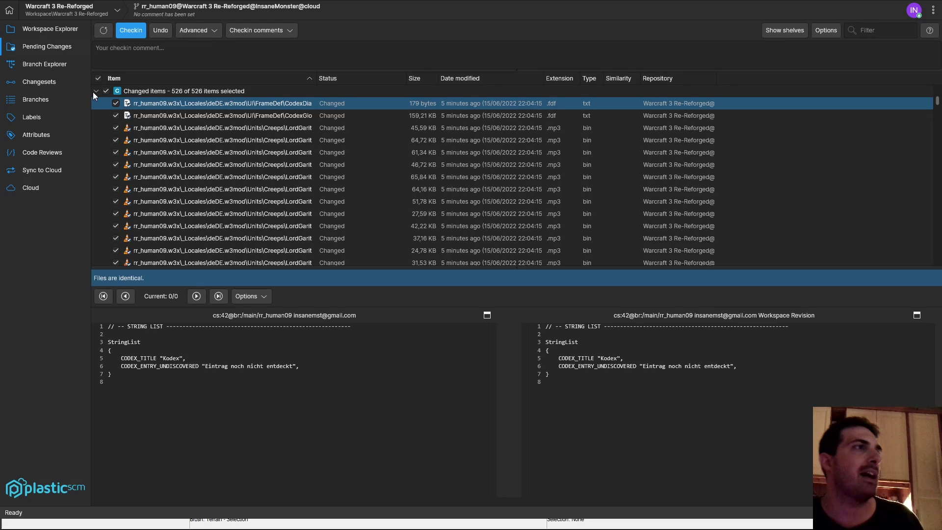
left_click_drag(937, 101, 937, 250)
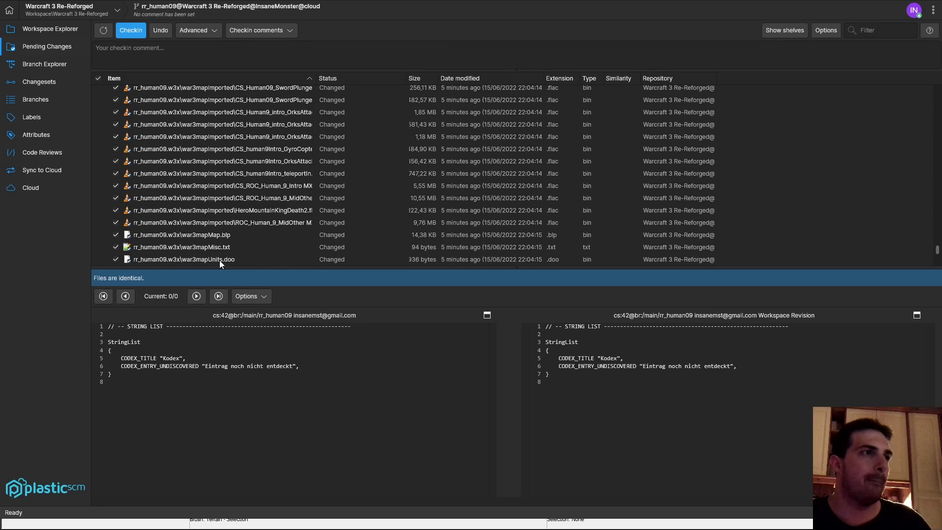
scroll(372, 190, "up", 10)
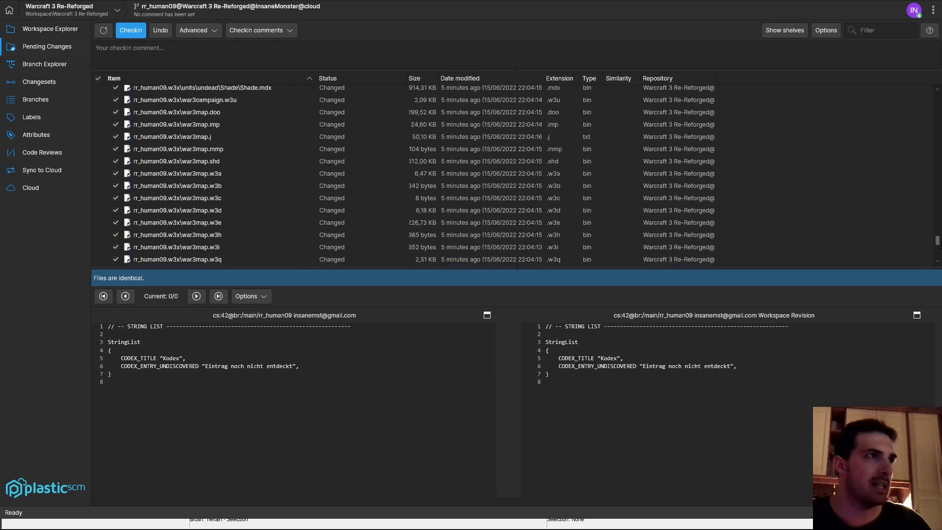
scroll(372, 192, "up", 10)
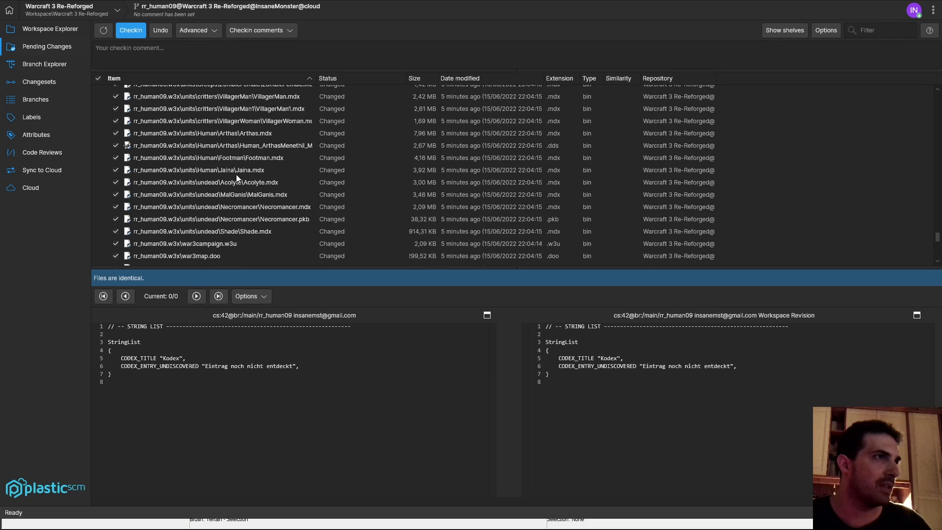
scroll(253, 170, "down", 10)
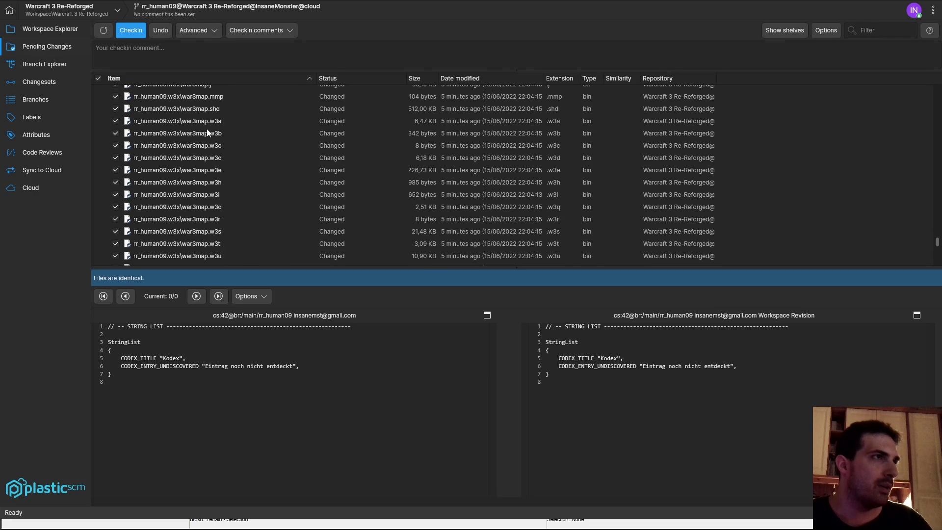
scroll(199, 172, "up", 5)
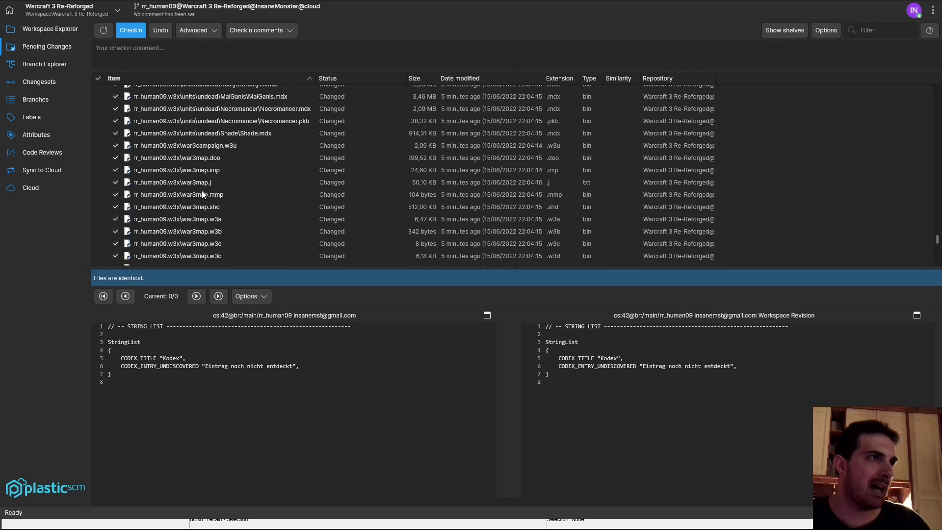
Check in all pending changes with the comment "First draft of Frostmourne Path terrained. Still missing refinments and missing doddads."
left_click_drag(938, 239, 938, 98)
left_click(189, 60)
type("First draft of Frostmourne Path terrained. Still missing refinments an")
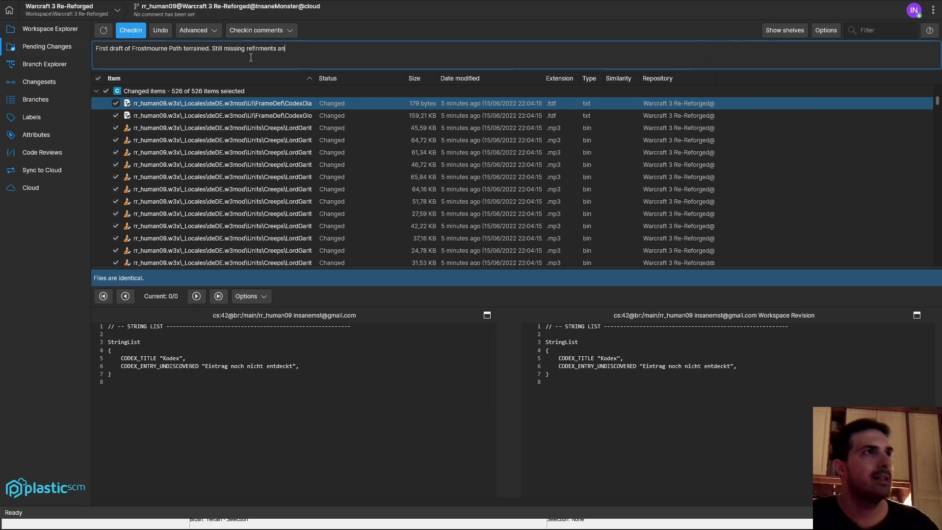
type("d missing doddads.")
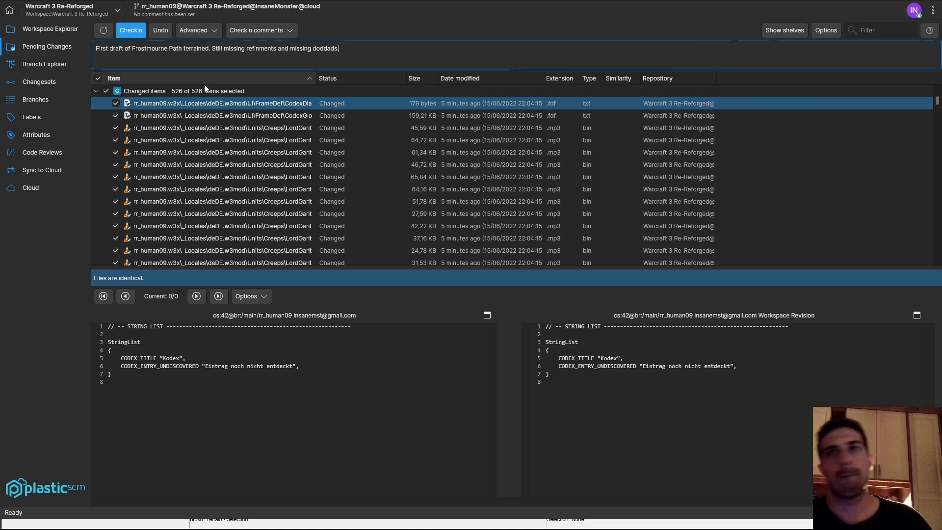
left_click(125, 32)
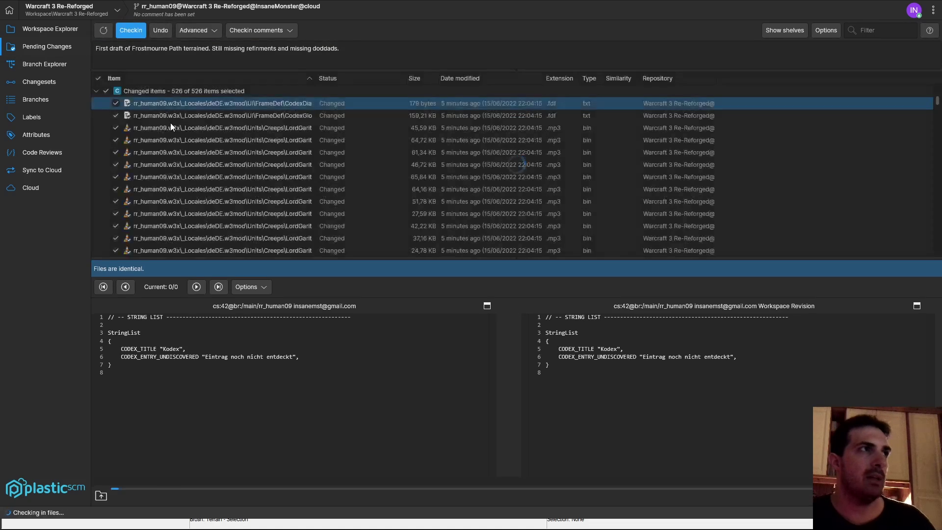